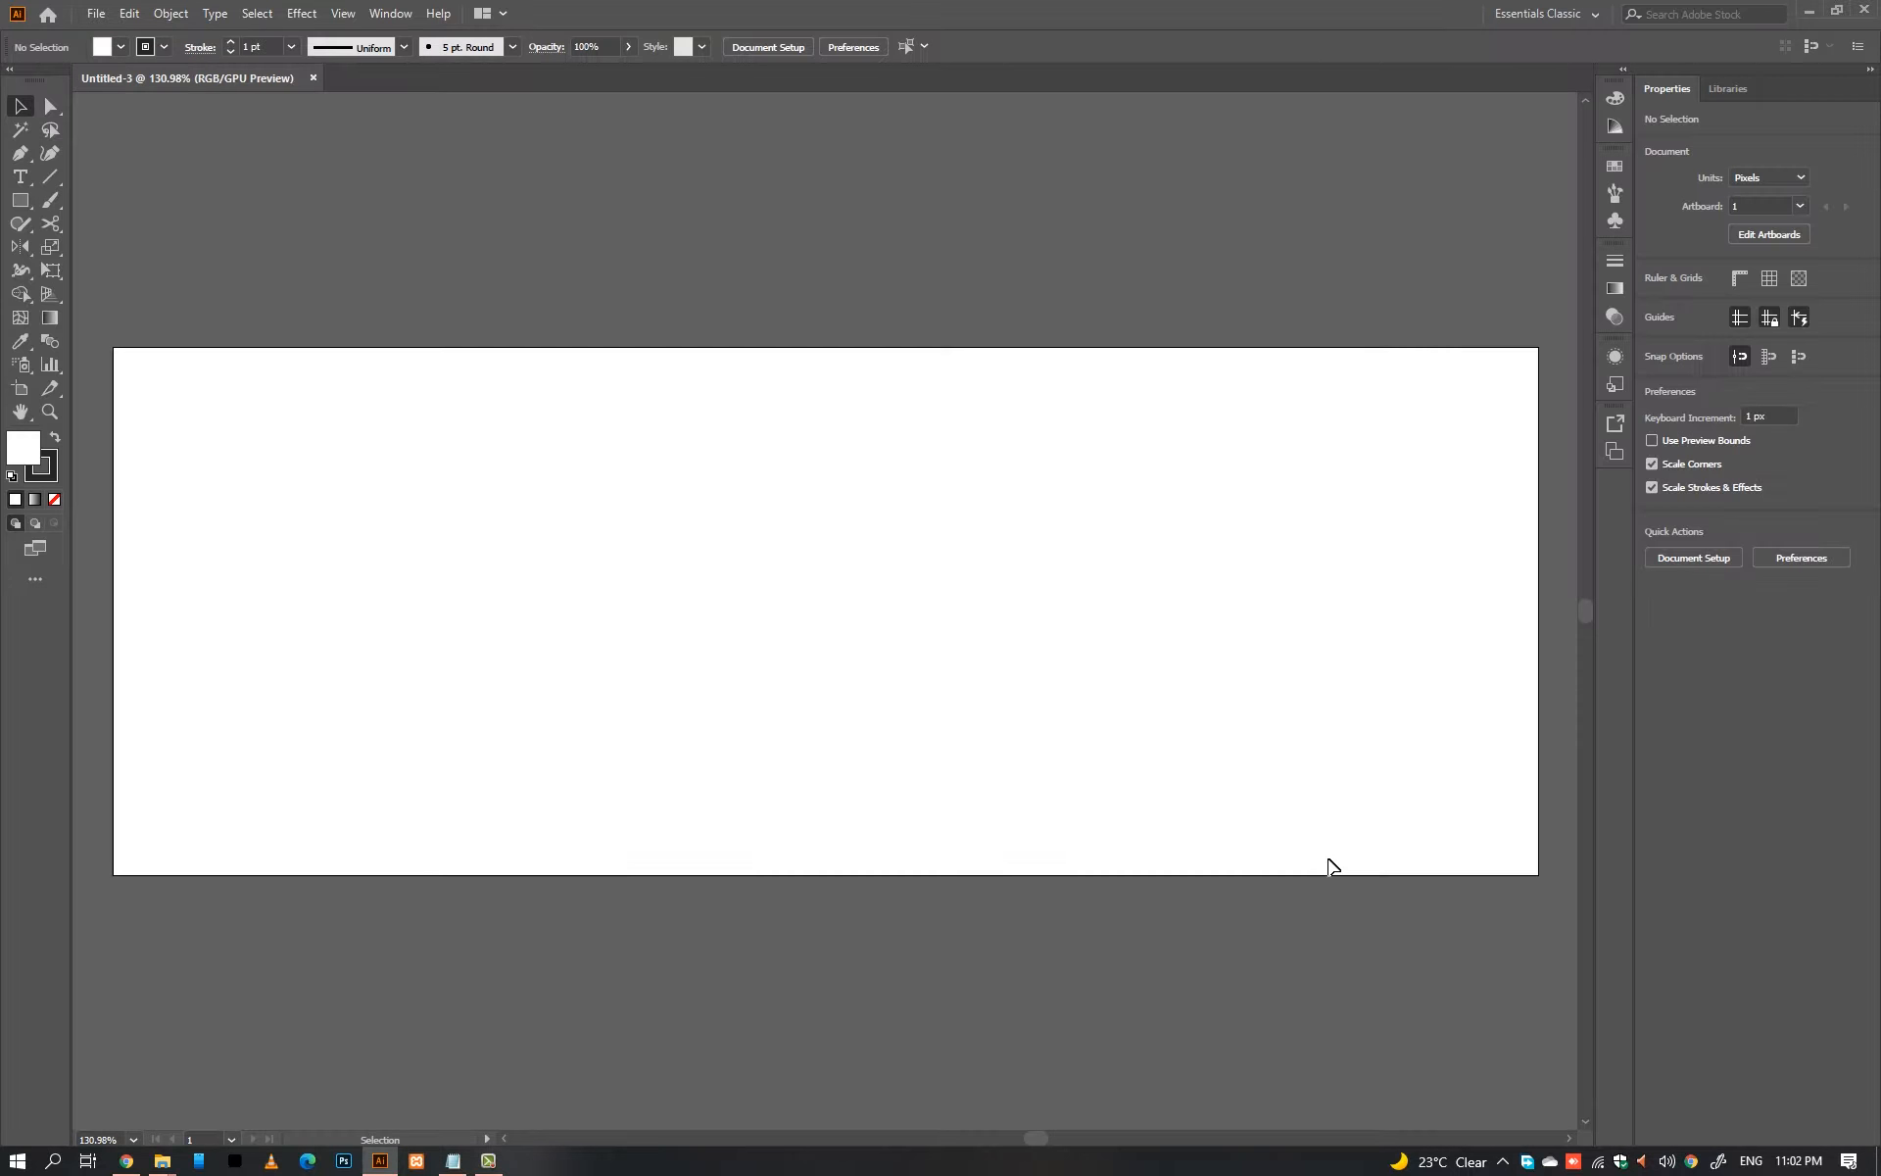
click(95, 12)
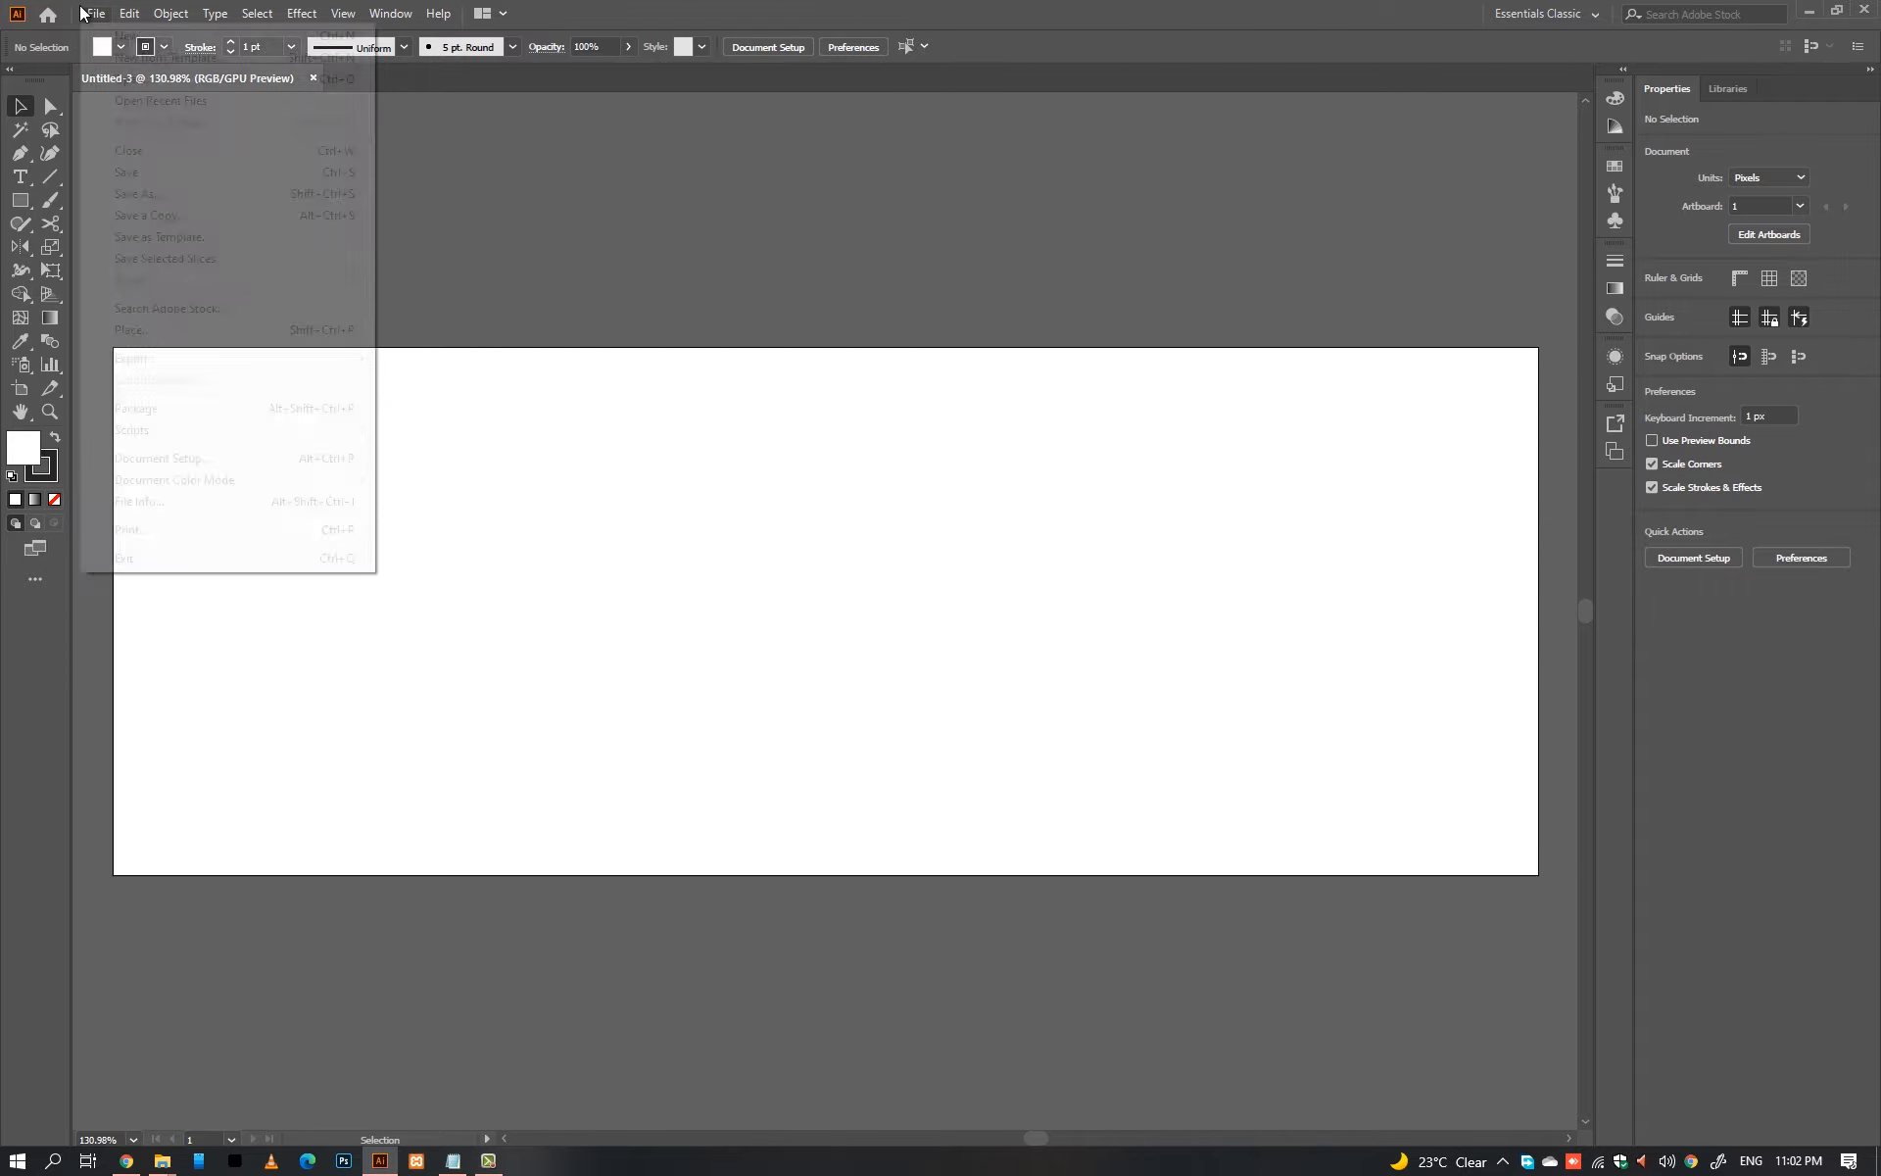
click(177, 336)
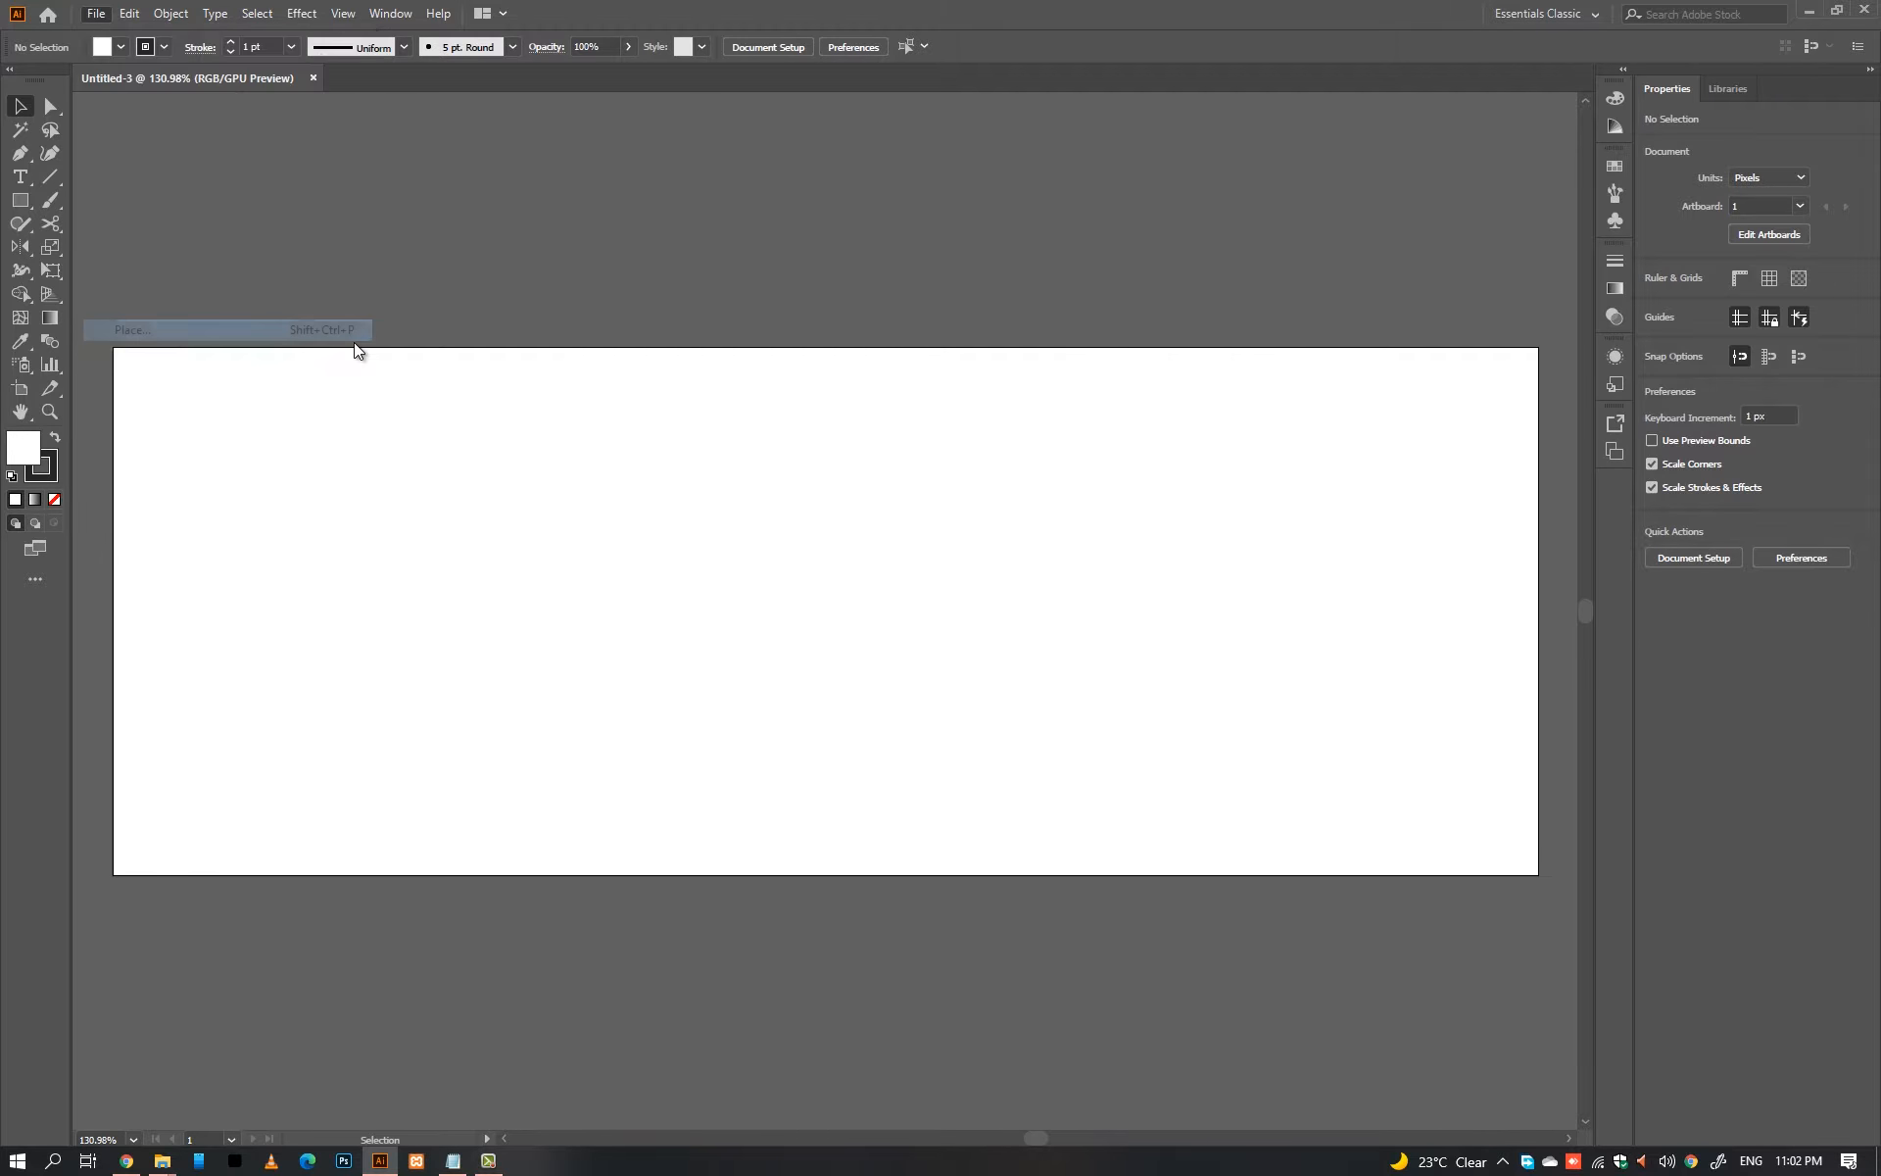
click(331, 190)
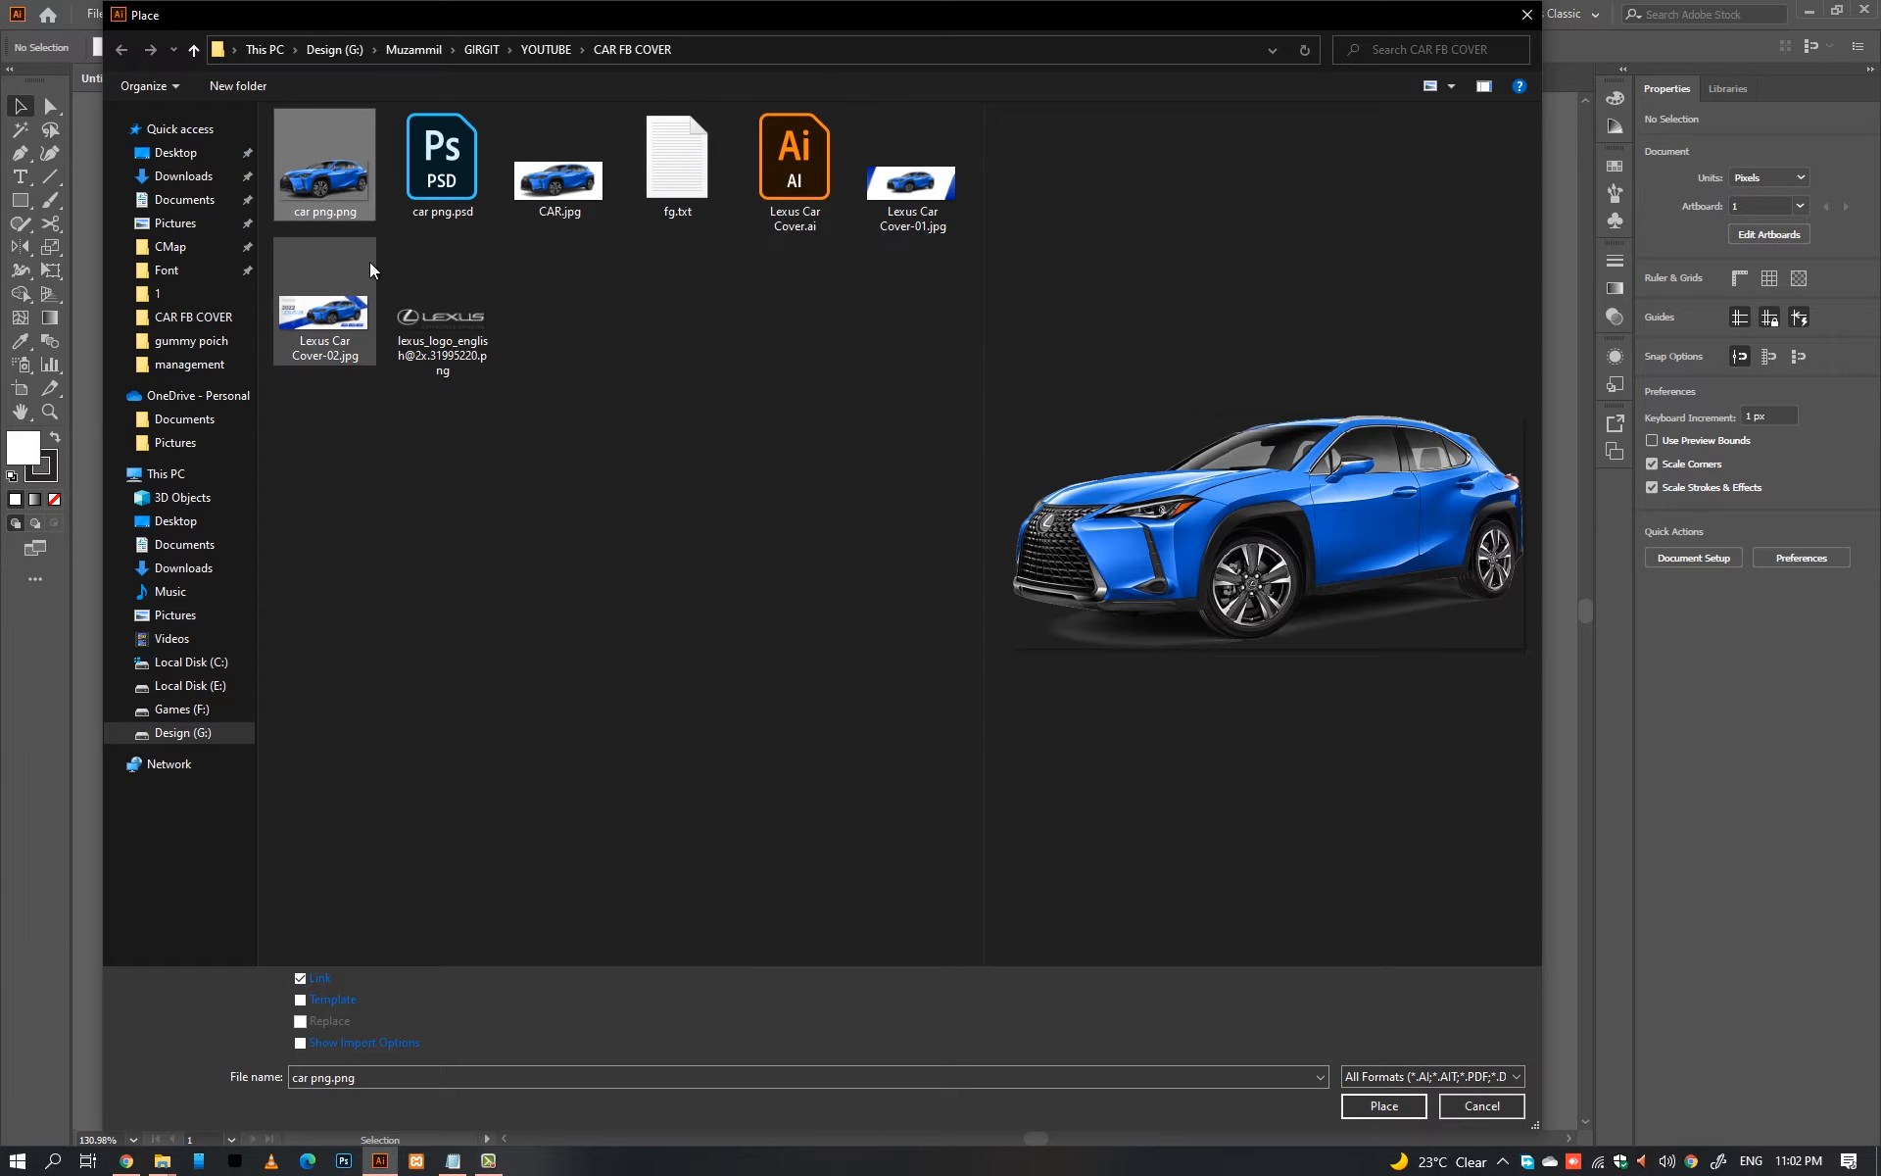
ctrl+click(462, 362)
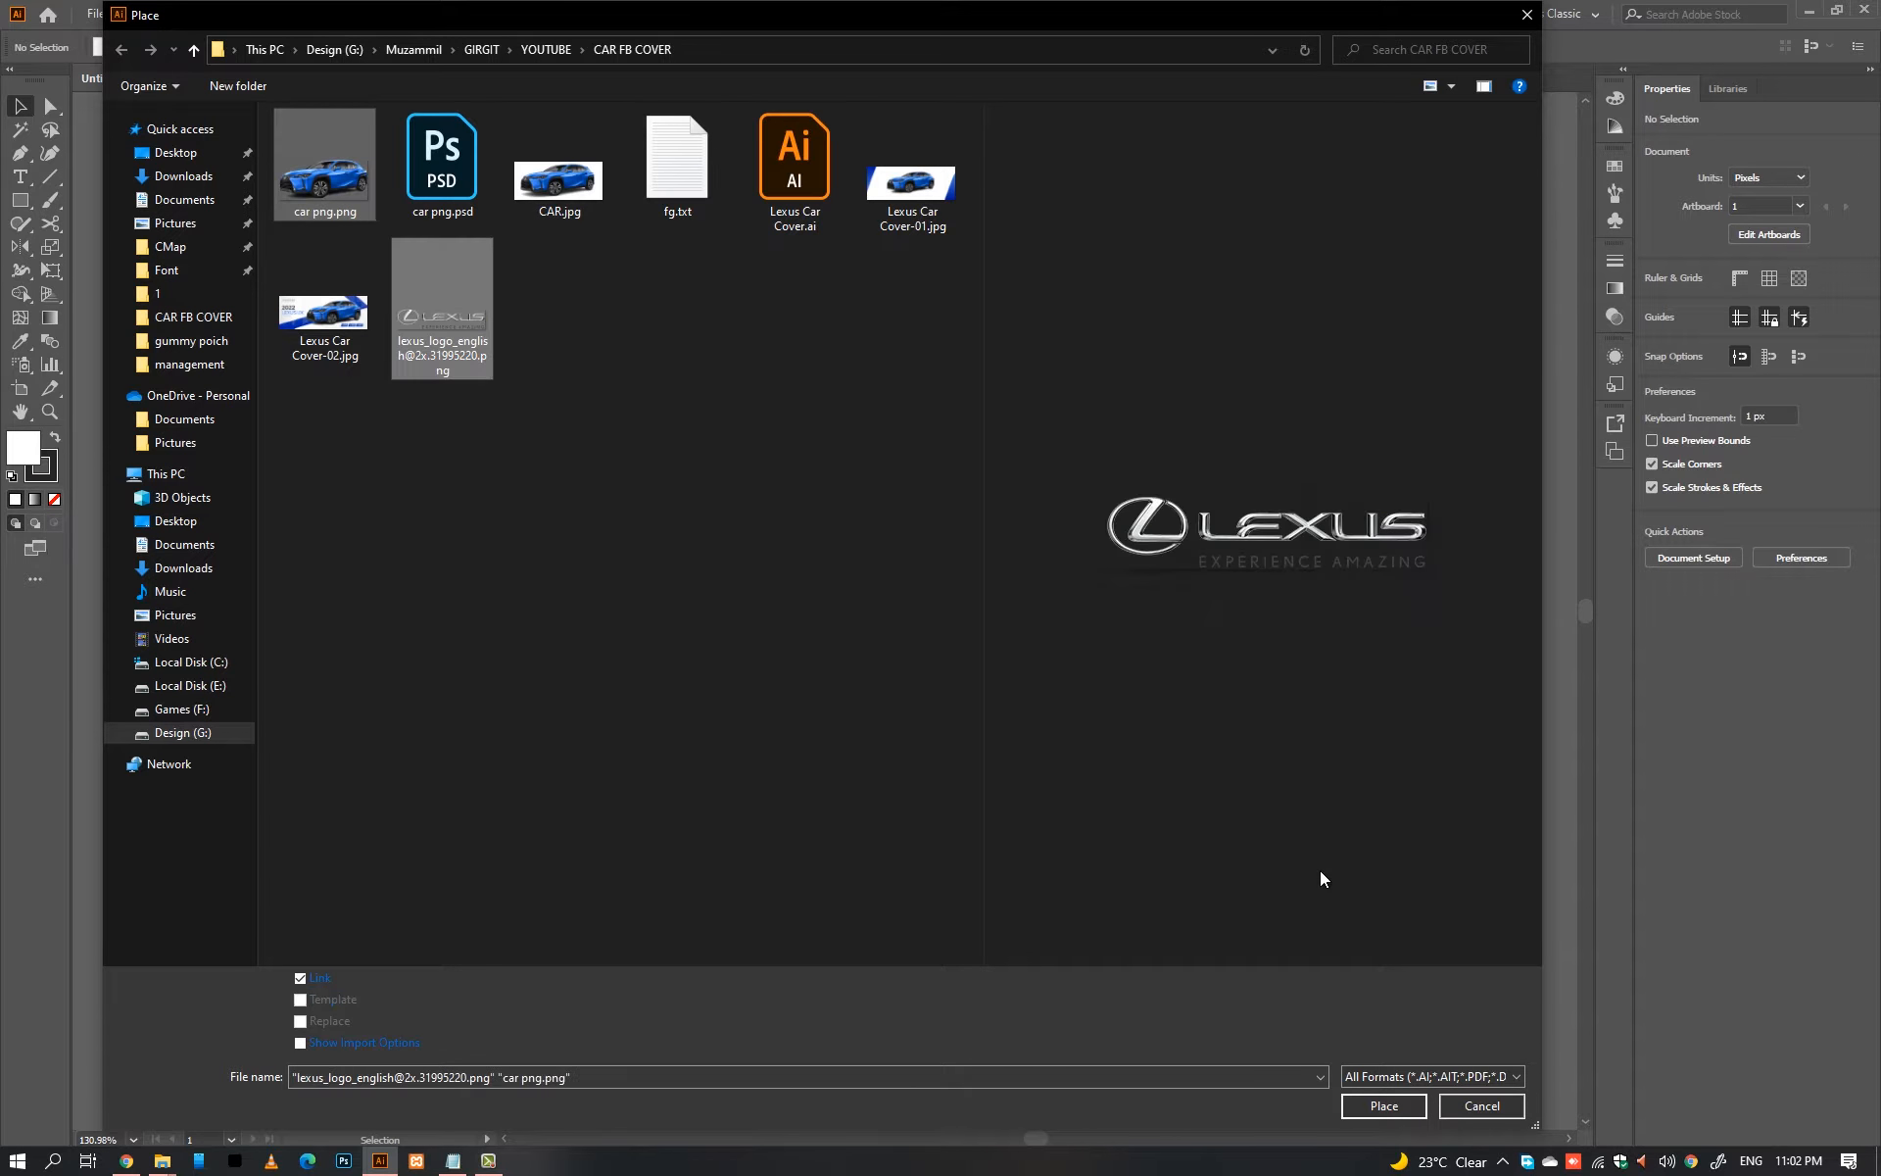
click(1383, 1105)
click(527, 515)
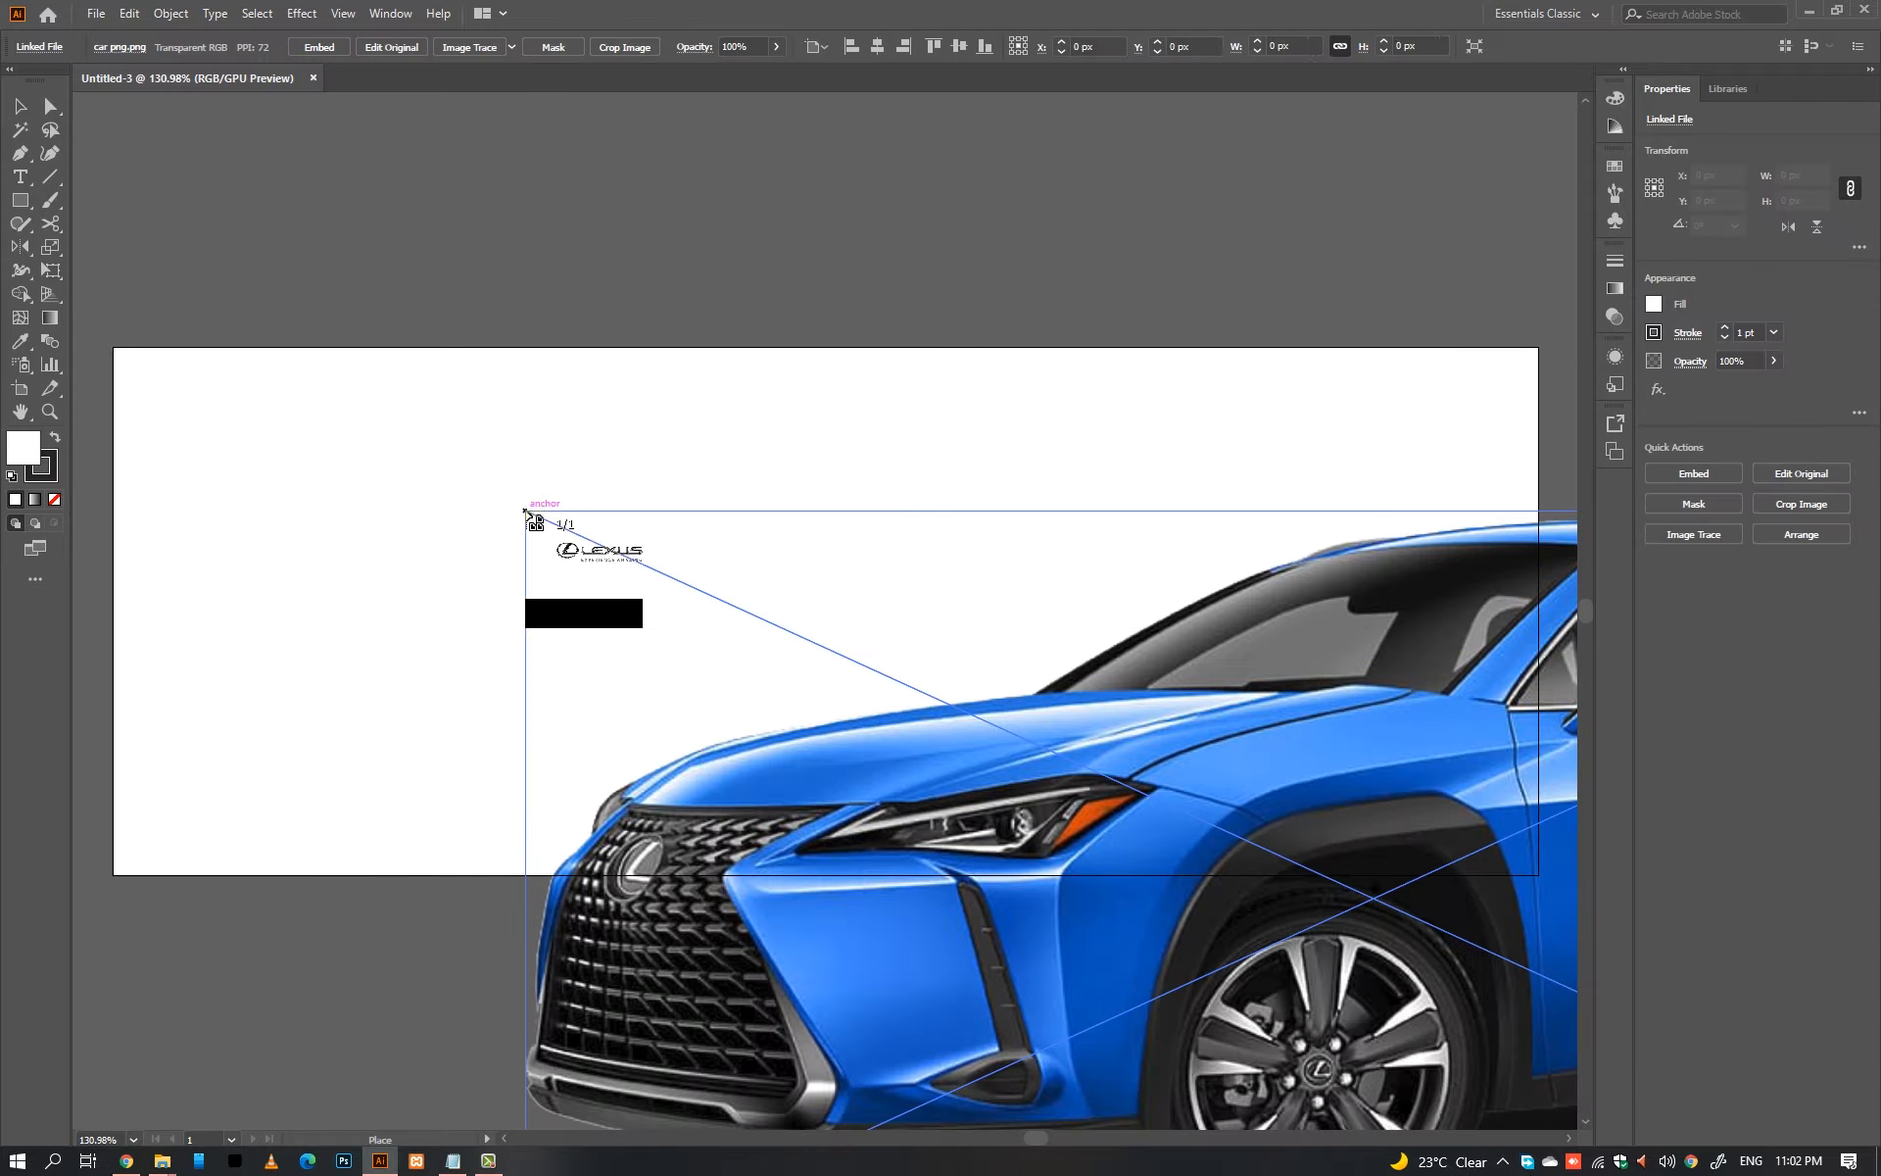
click(555, 488)
Step: Move the Lexus logo to the artboard's upper-left corner and scale it down to roughly half its size
drag(147, 370, 517, 480)
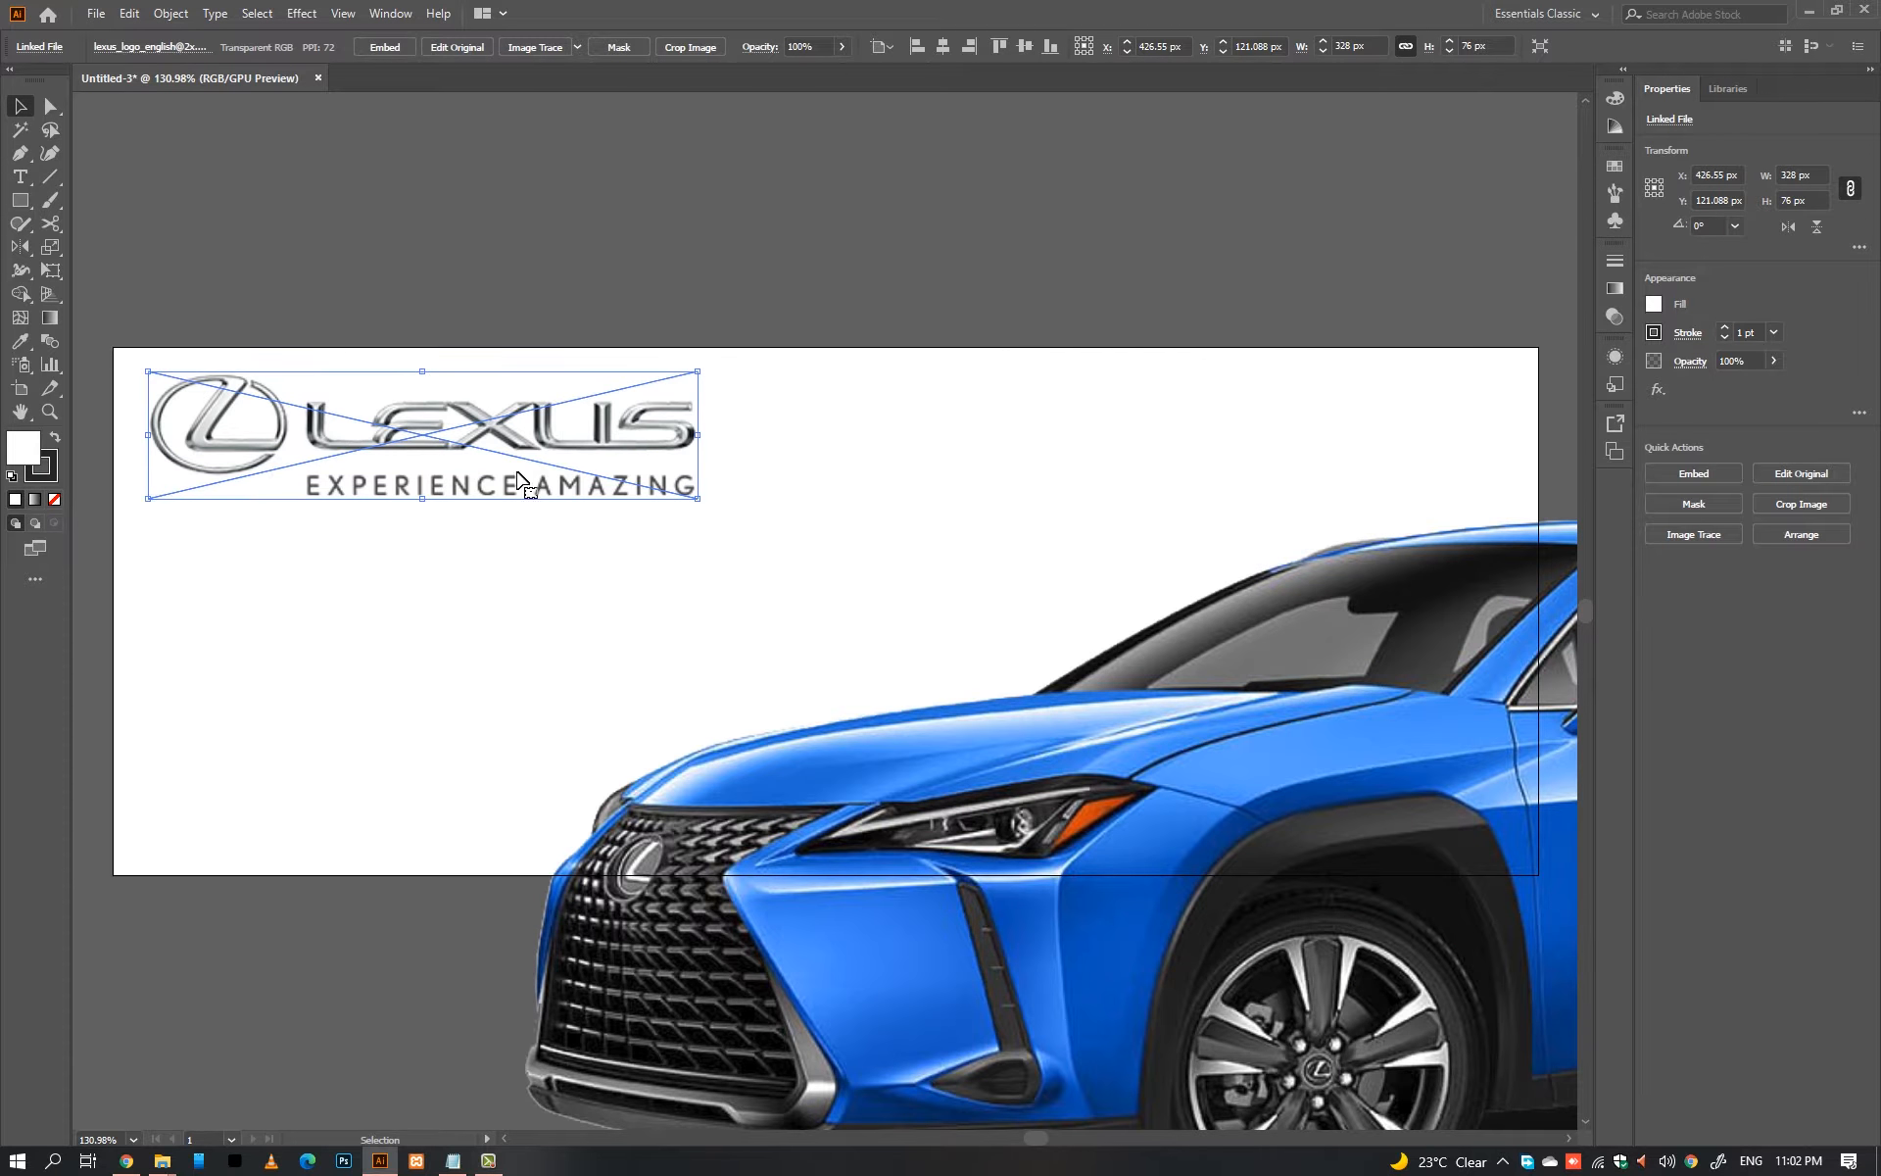
drag(700, 500, 448, 473)
click(595, 456)
Step: Scale the car image down to fit inside the artboard and position it beside the logo, slightly right of centre
drag(1271, 855, 755, 580)
drag(857, 235, 862, 454)
shift+click(976, 571)
drag(976, 570, 1088, 562)
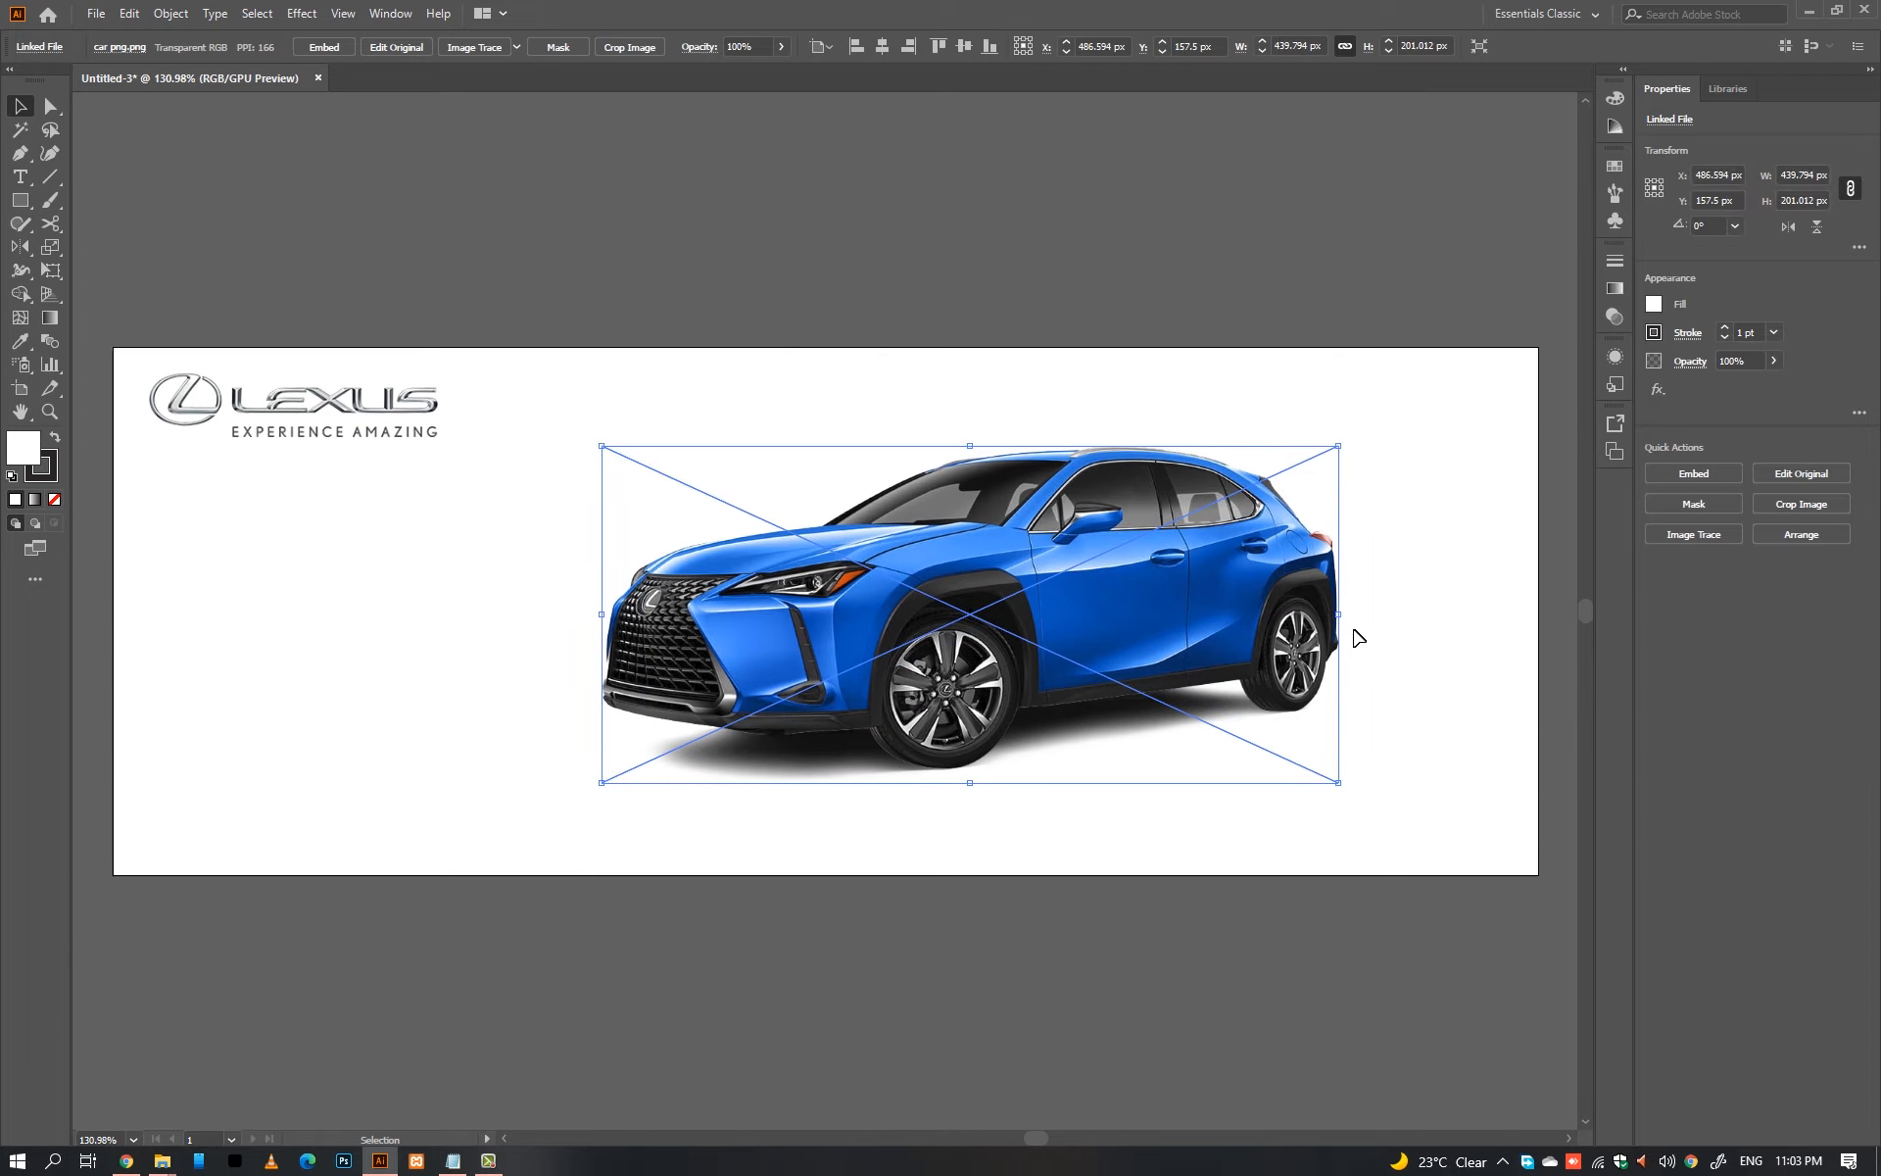
drag(1336, 619, 1474, 621)
click(1473, 621)
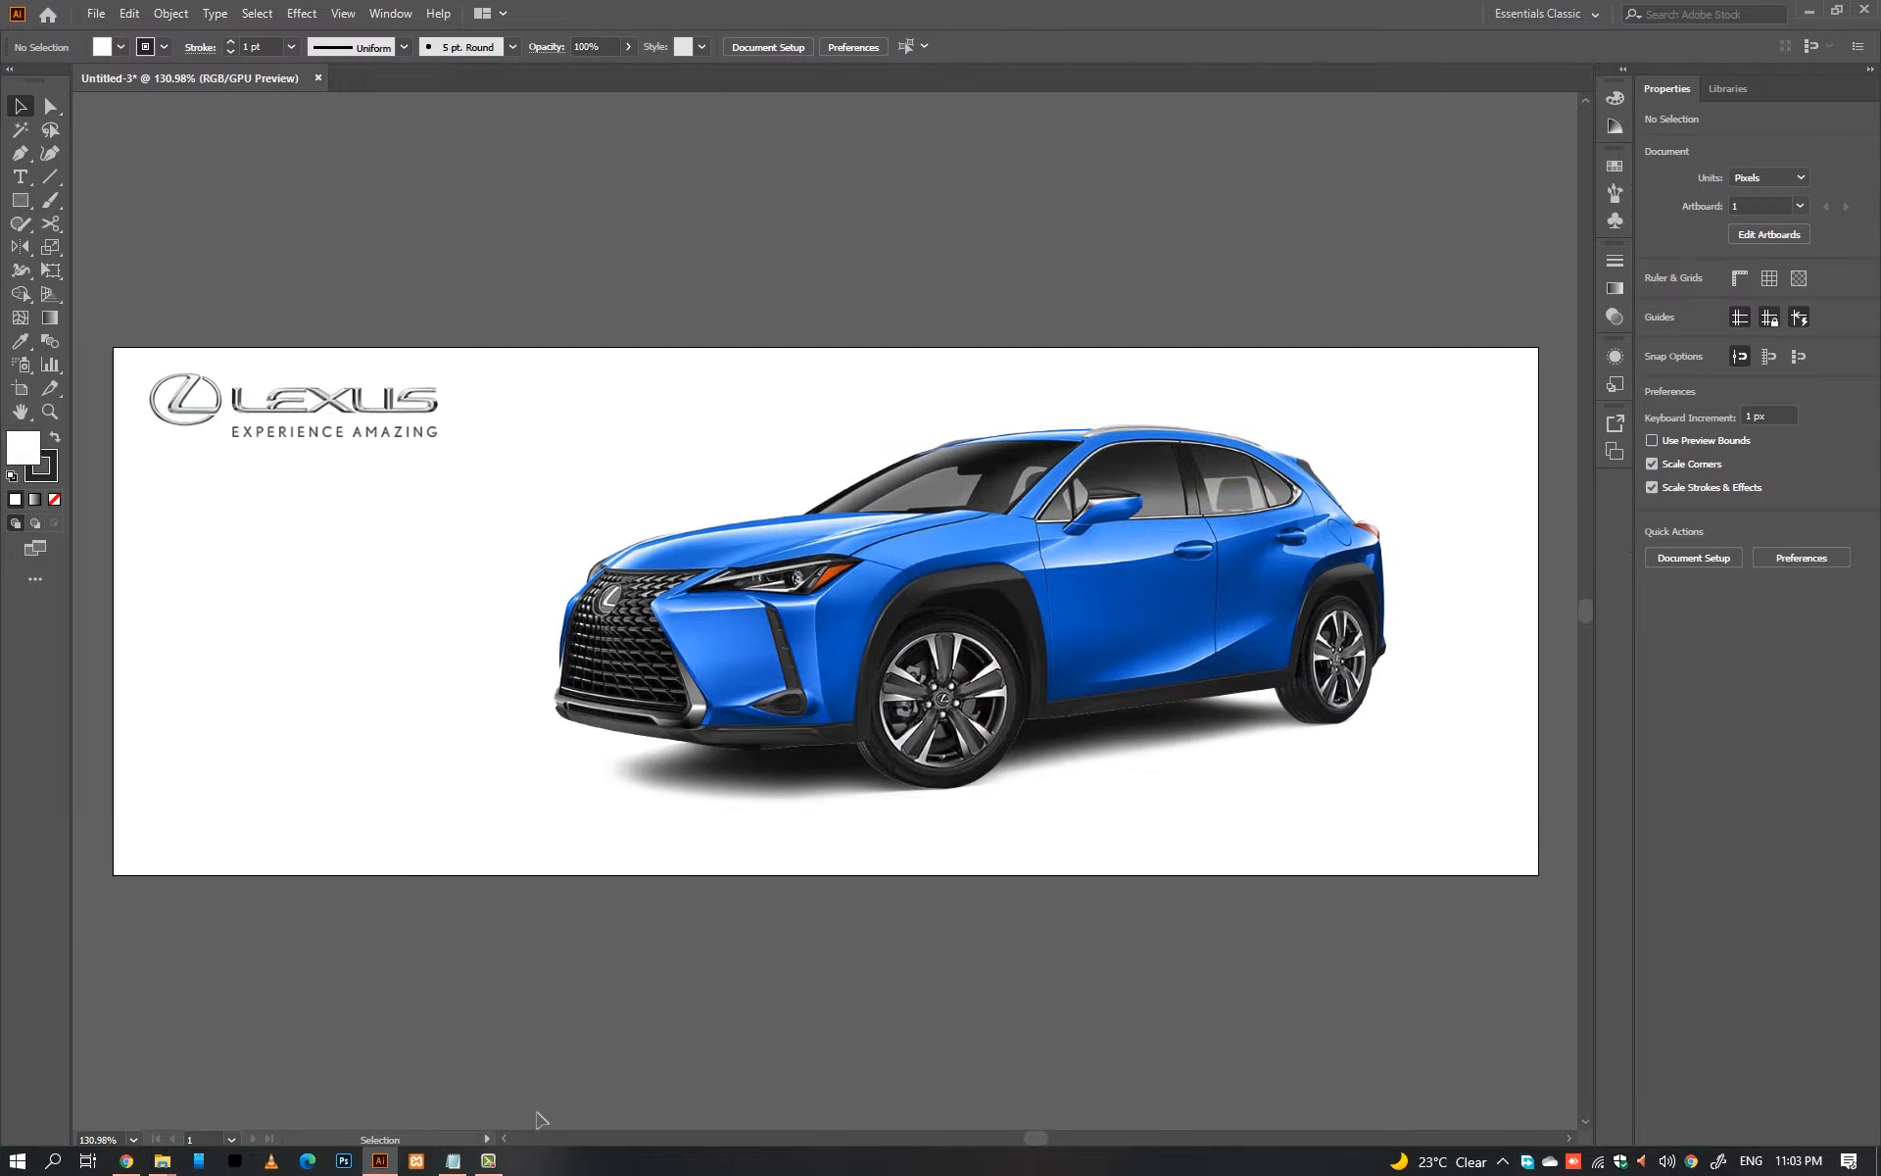
Step: Switch to Notepad and copy all the text in fg.txt
click(456, 1164)
right_click(1409, 504)
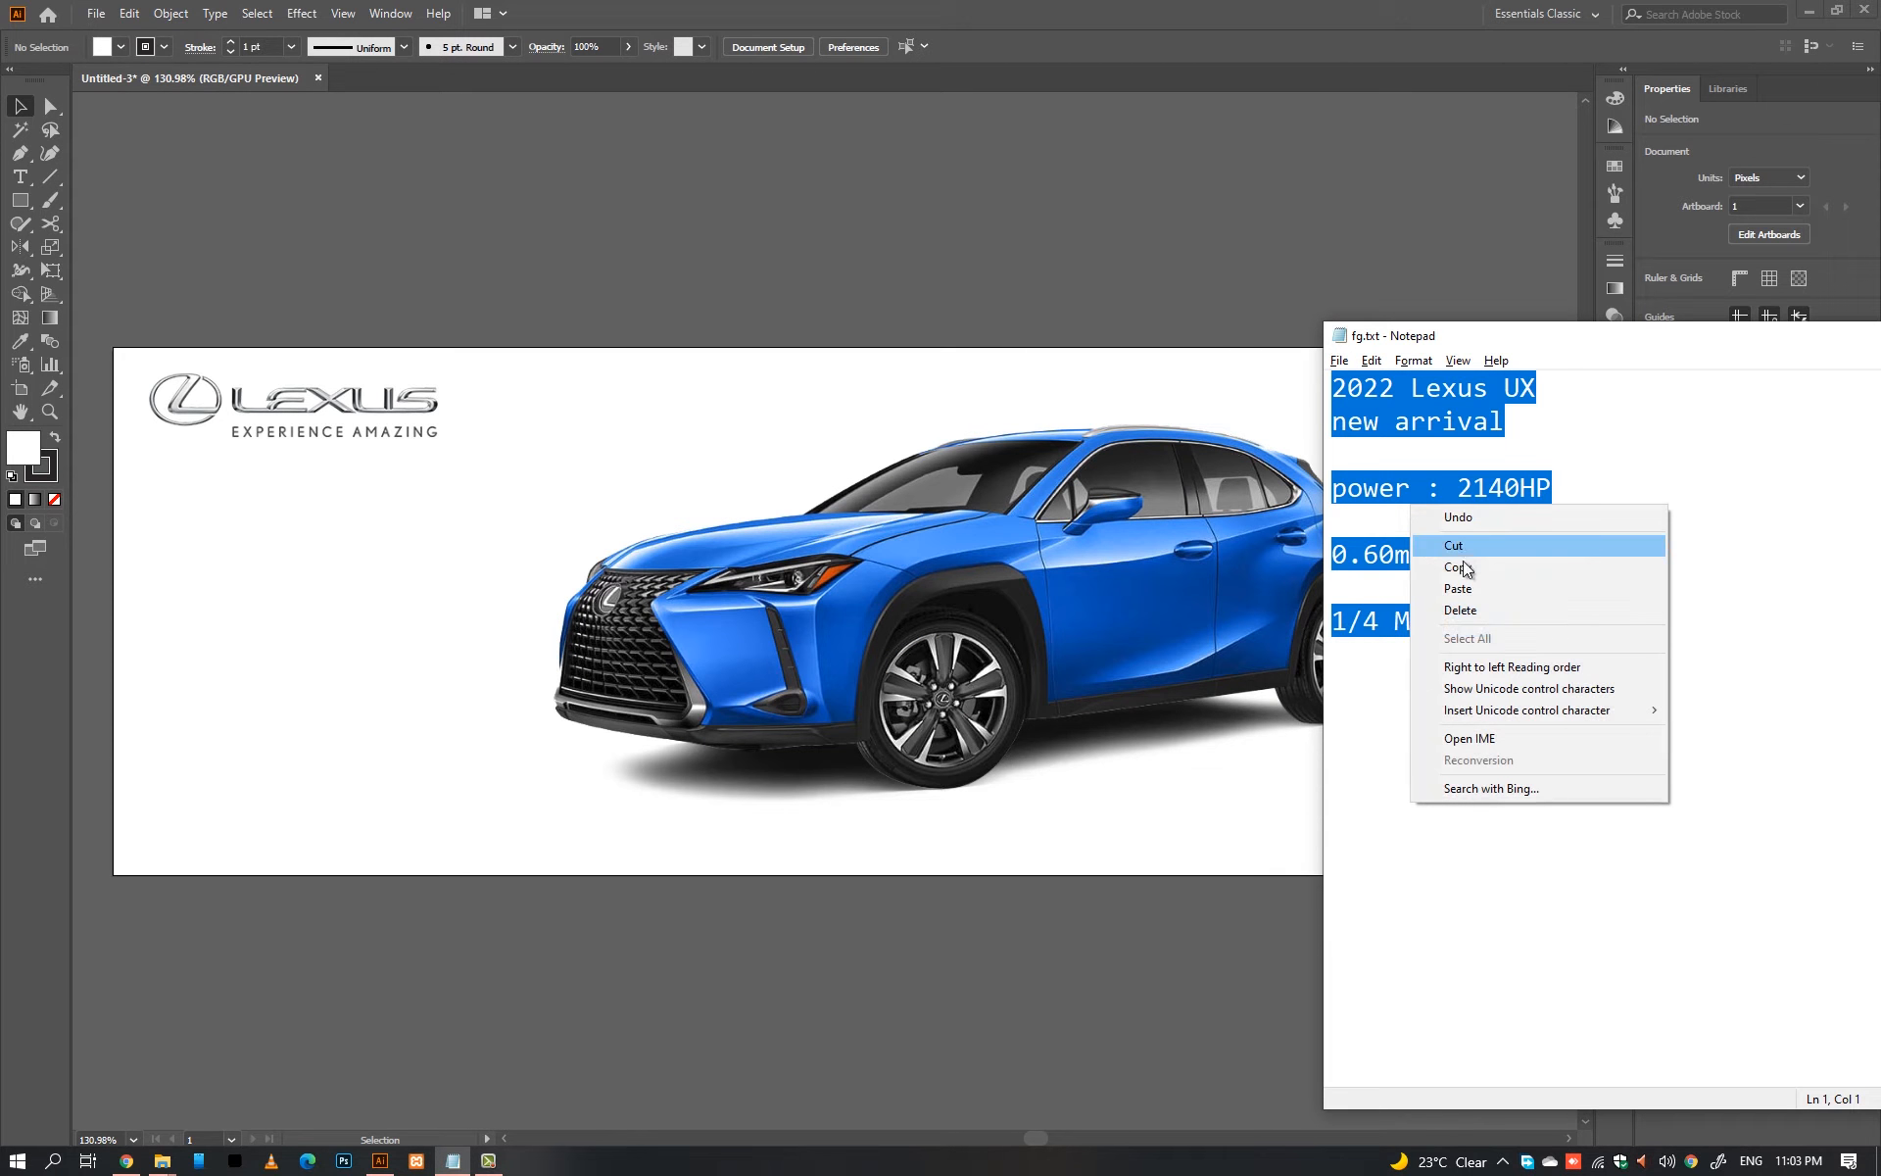
click(1432, 568)
Step: Return to Illustrator, paste the copied text as a text object, and move it below the artboard's lower-left corner
click(1091, 869)
key(t)
click(186, 568)
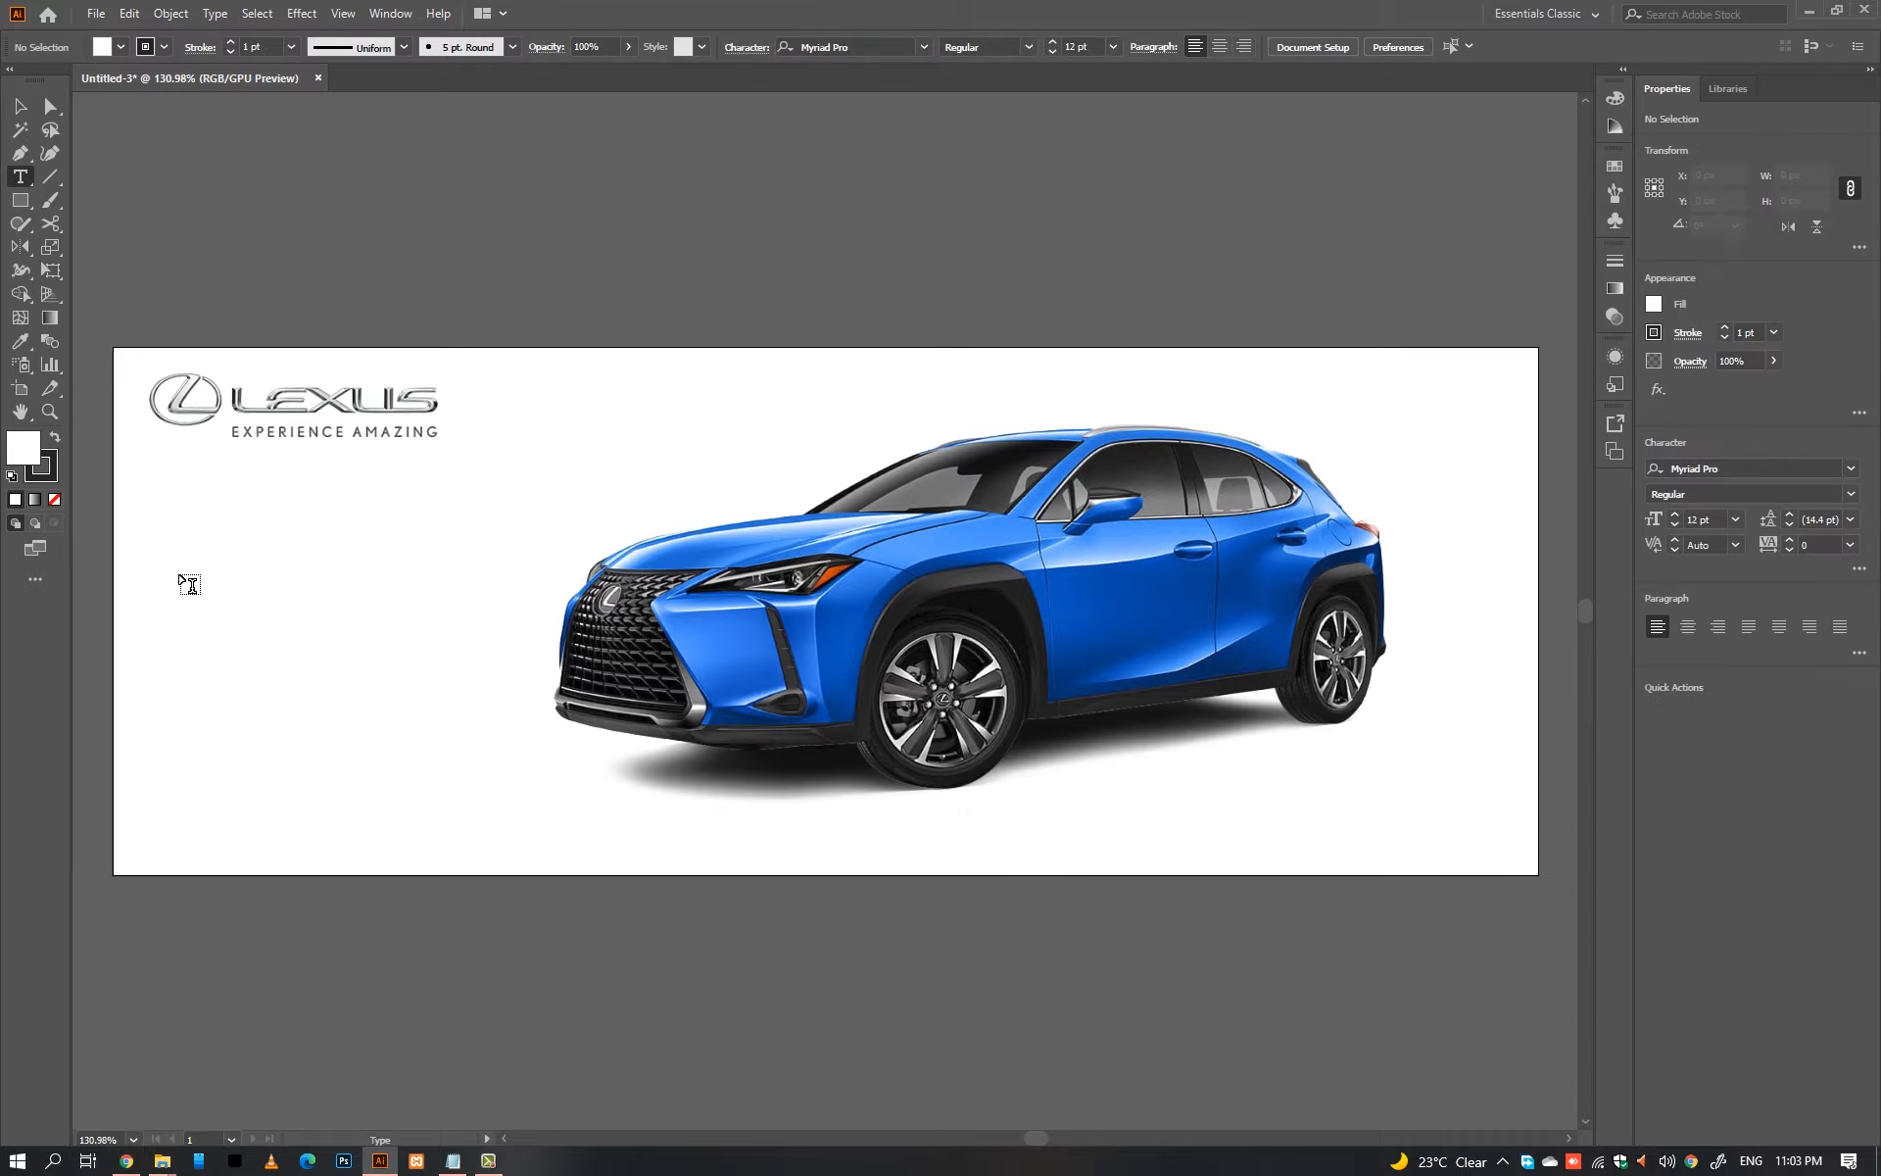
key(ctrl+v)
key(Escape)
drag(228, 560, 245, 919)
click(475, 895)
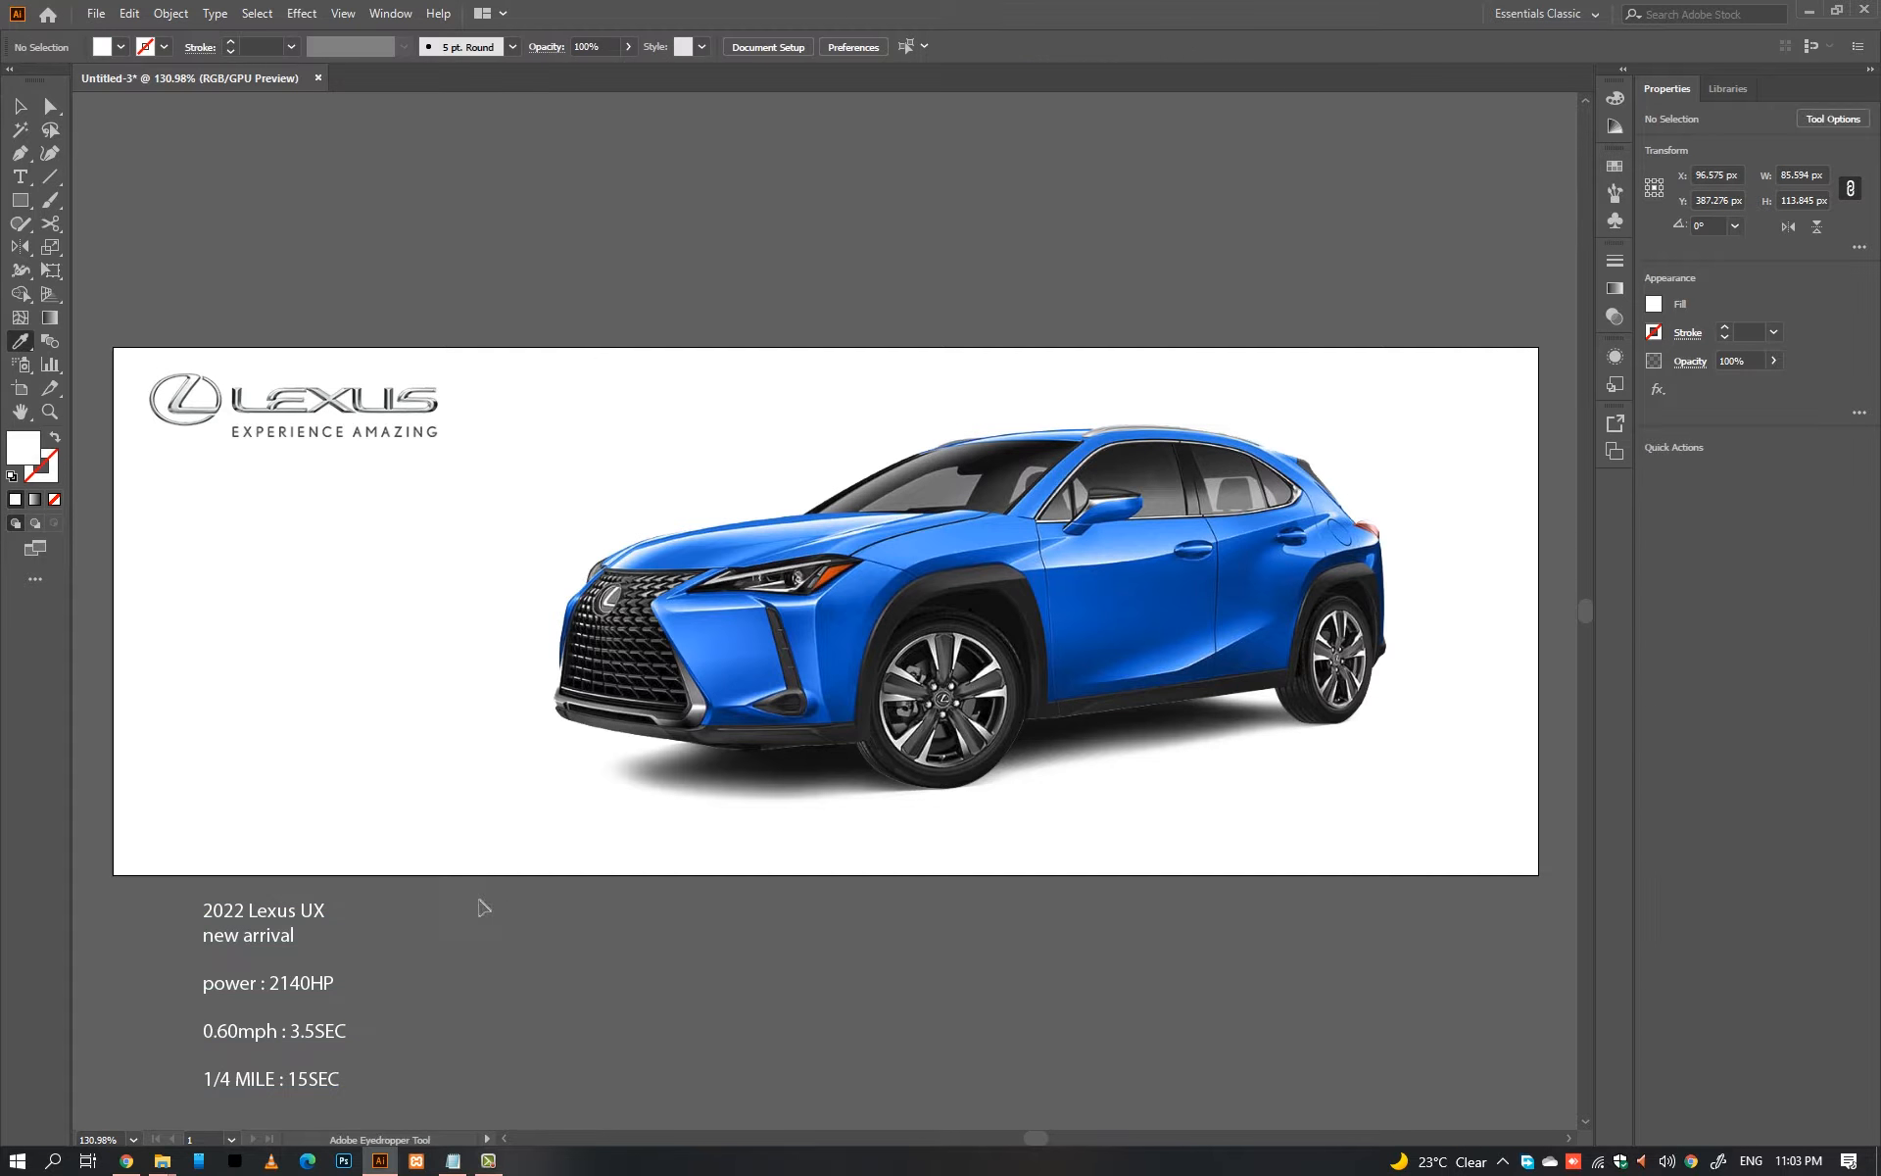
Step: Fine-tune the car image's size proportionally and shift it slightly to the right on the artboard
click(1342, 595)
drag(1378, 611, 1349, 613)
drag(956, 434, 958, 419)
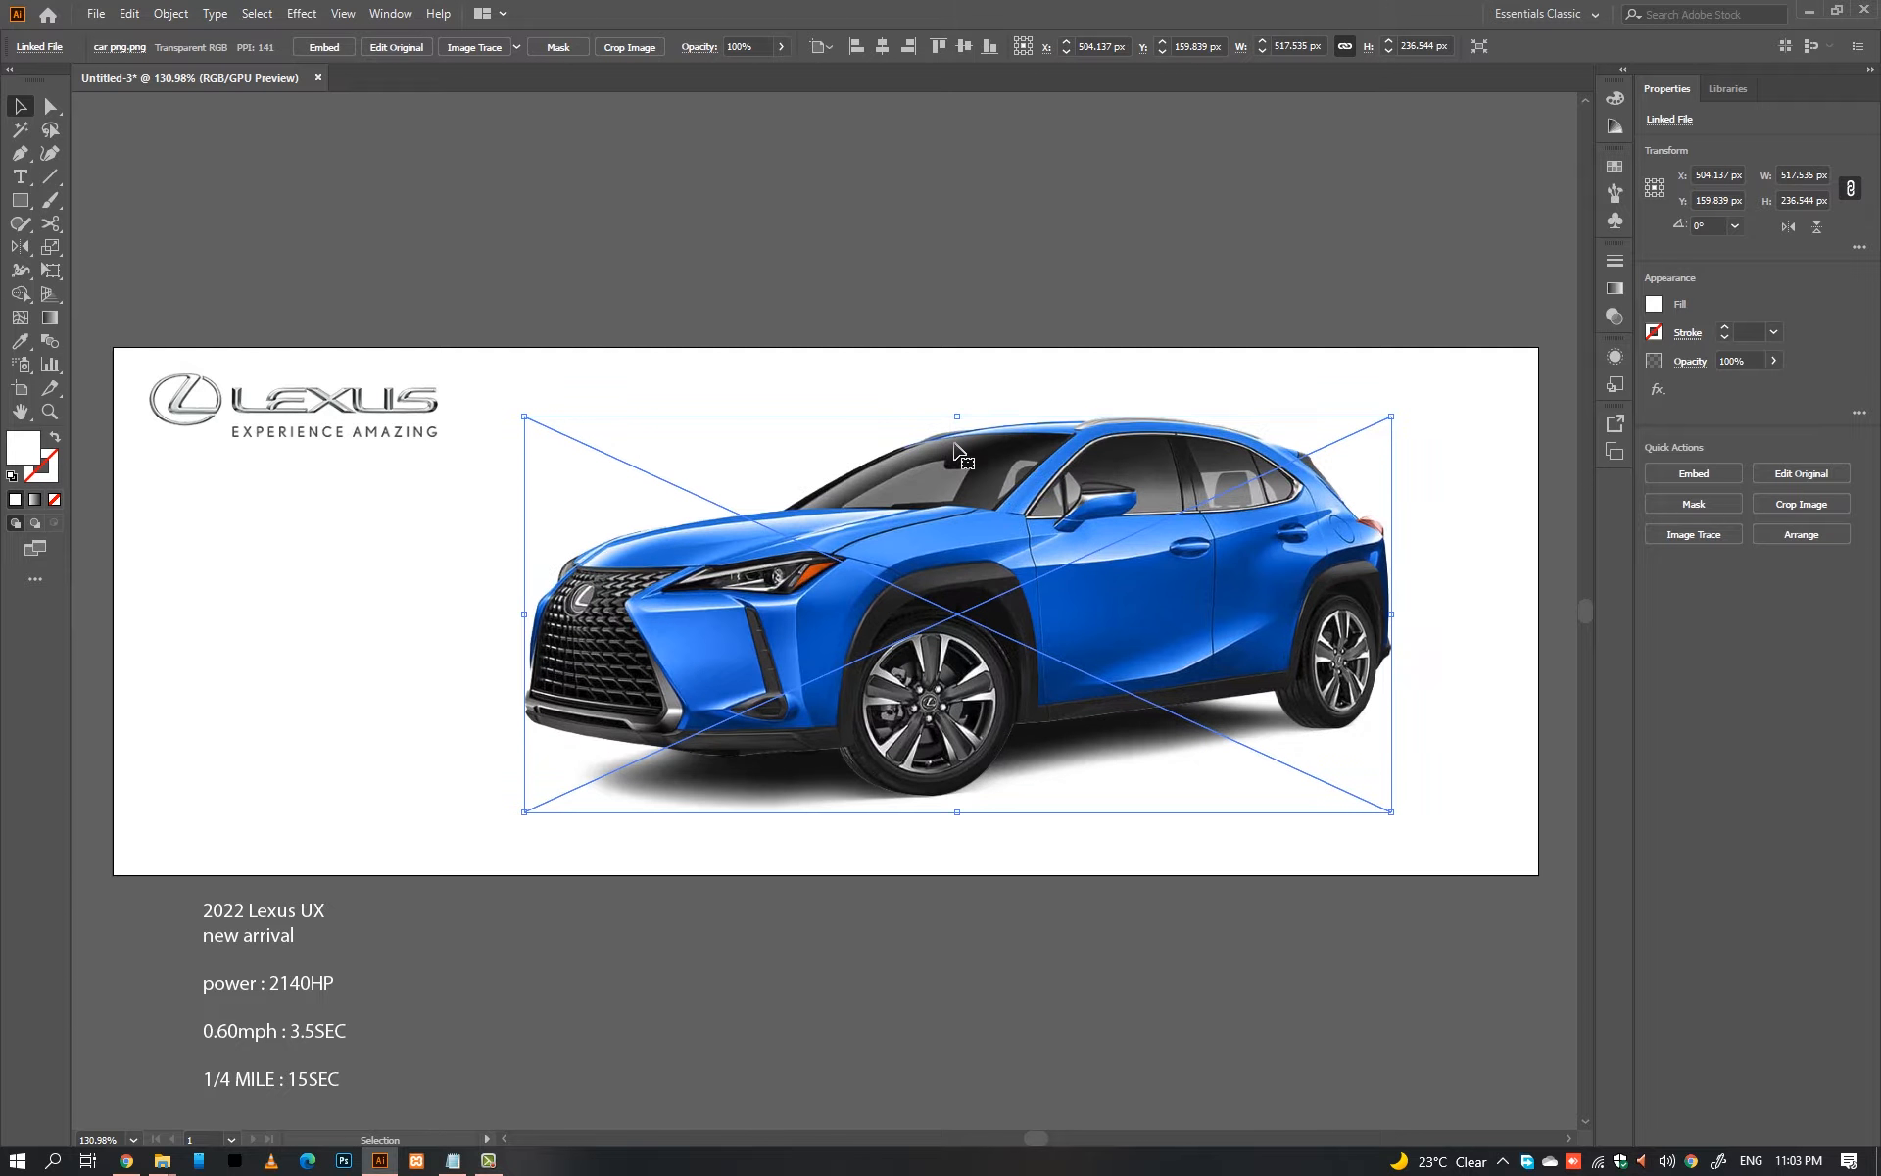
drag(1006, 576, 1031, 578)
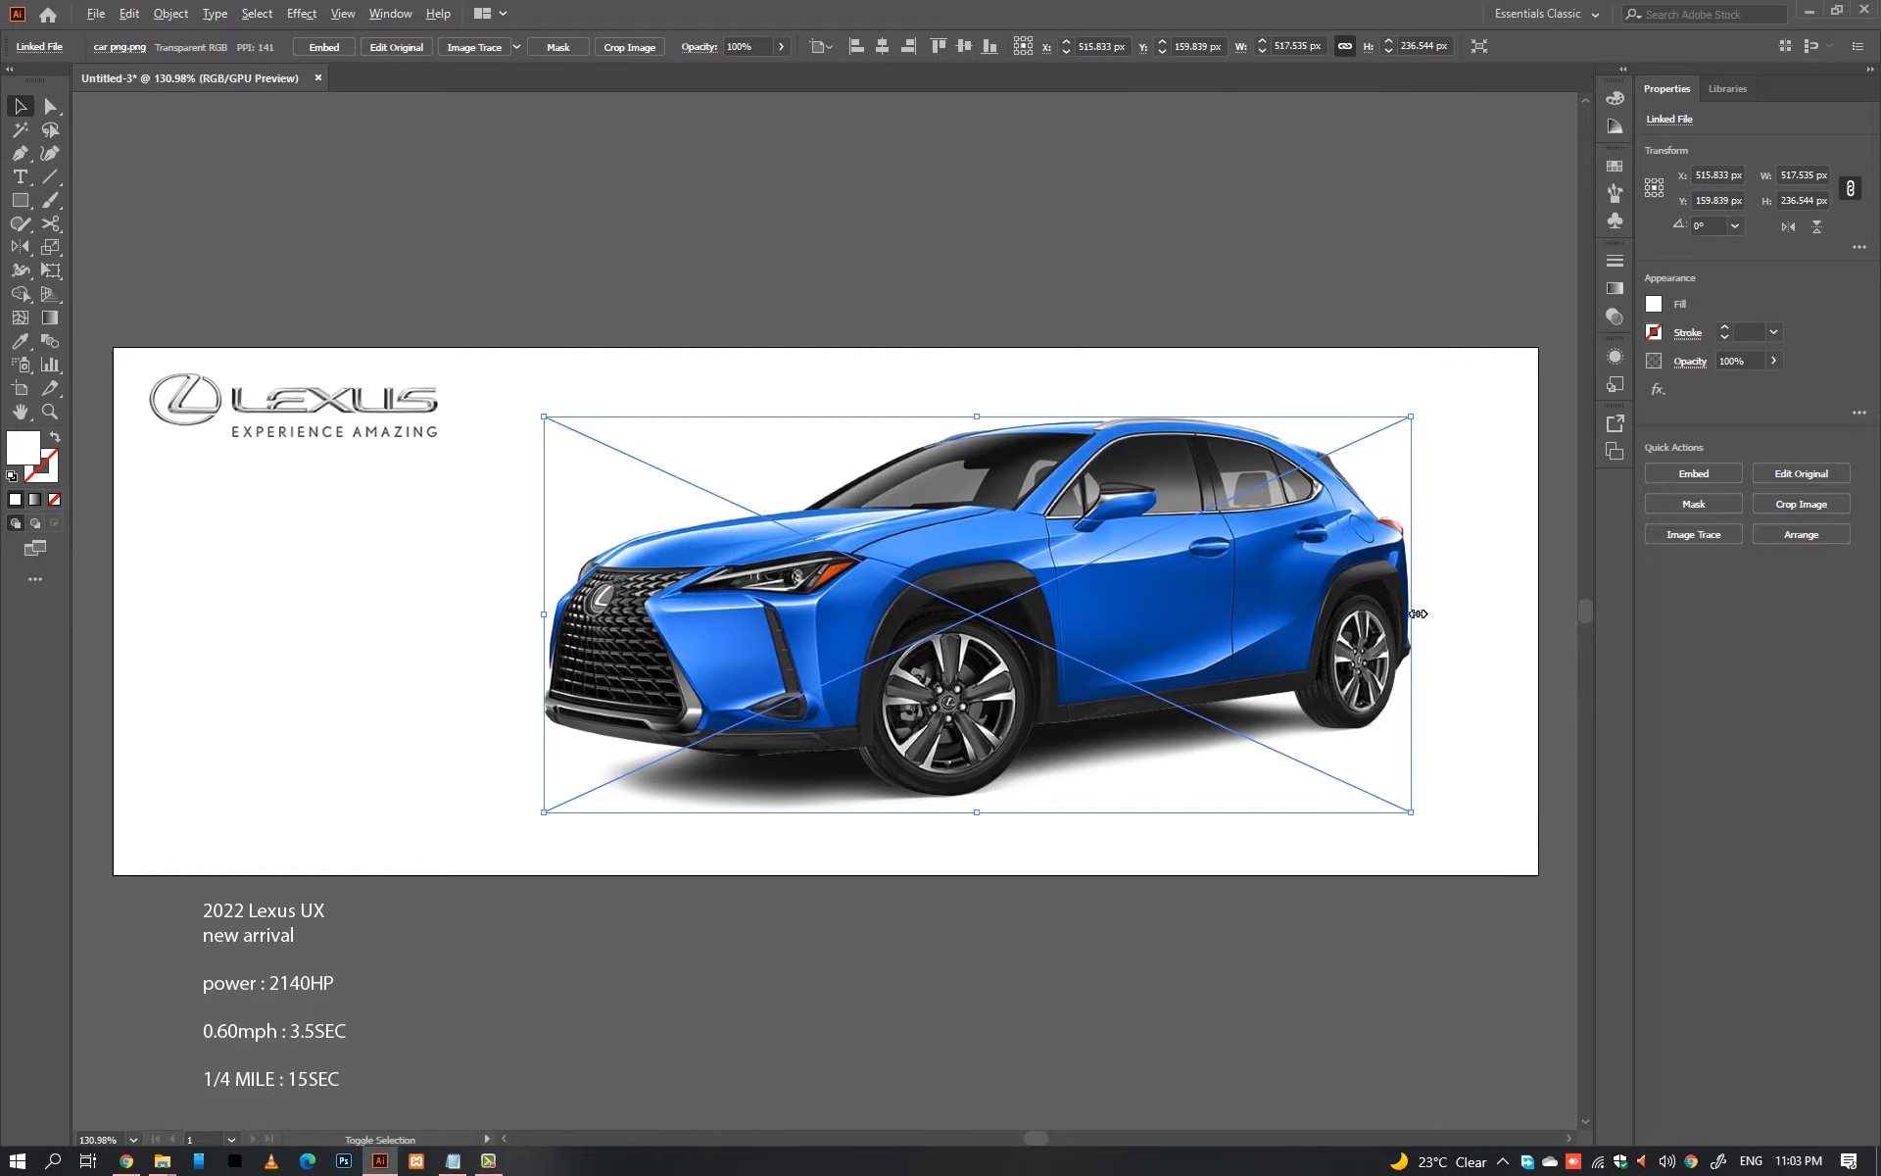
drag(1417, 613, 1398, 613)
click(1234, 380)
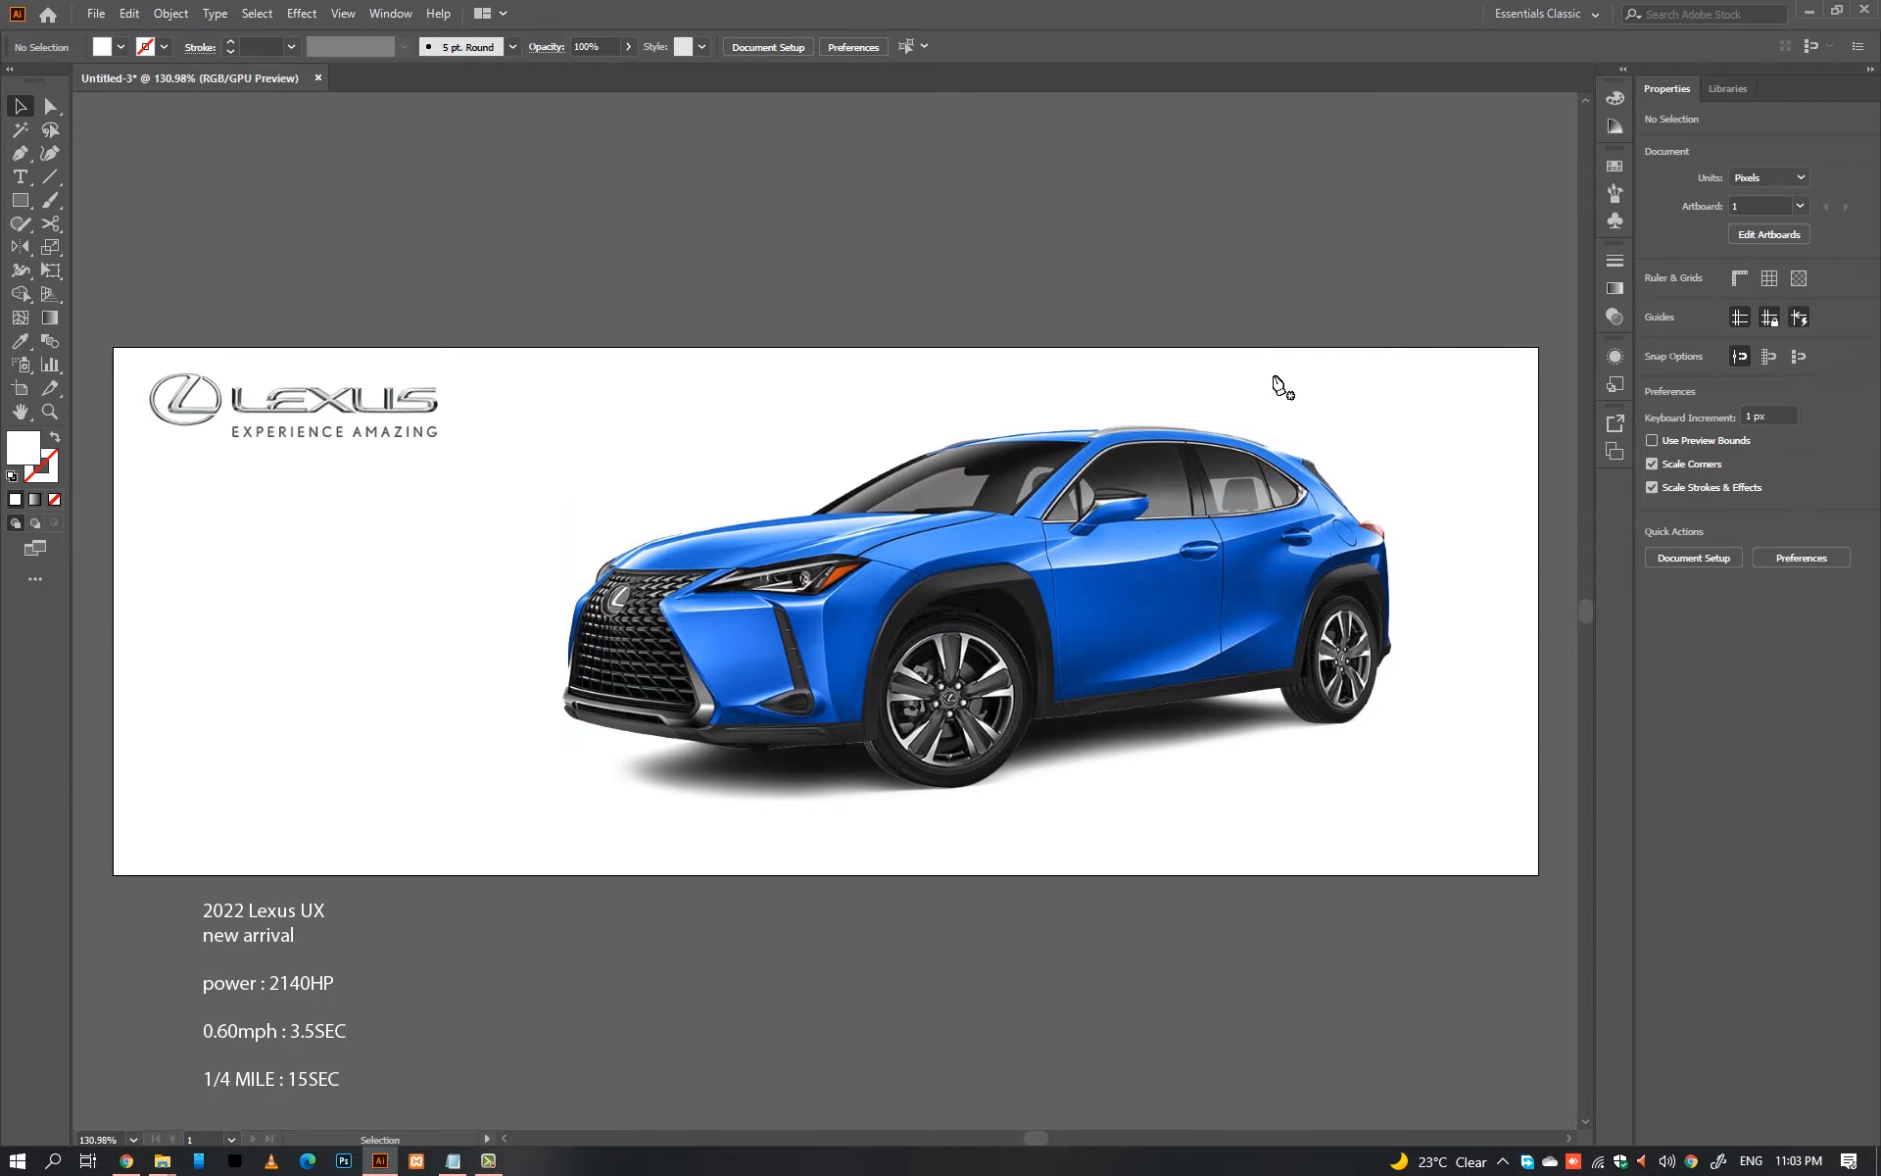
Step: Draw an open three-point path from above the artboard's upper right, to its right side, down past the left edge
key(p)
click(1232, 305)
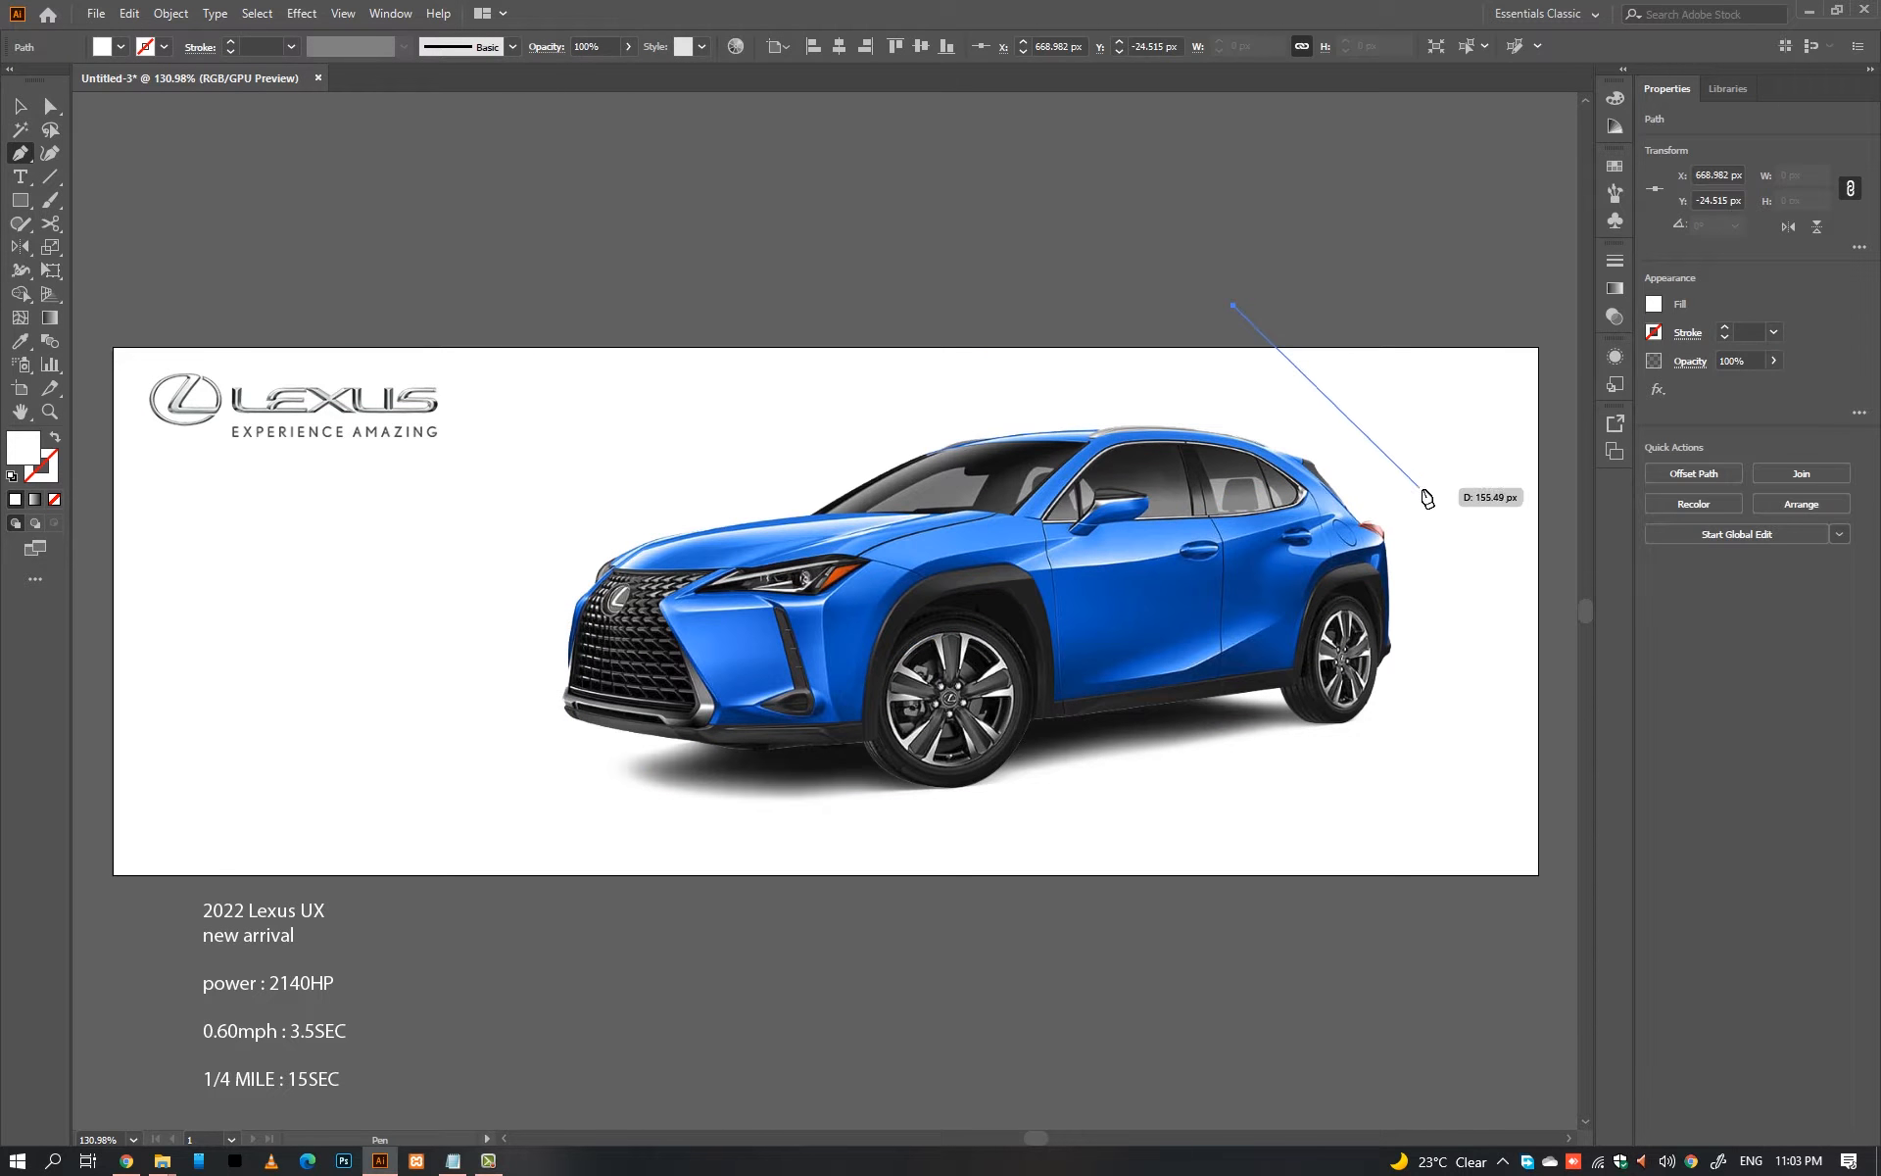
click(1483, 522)
click(94, 778)
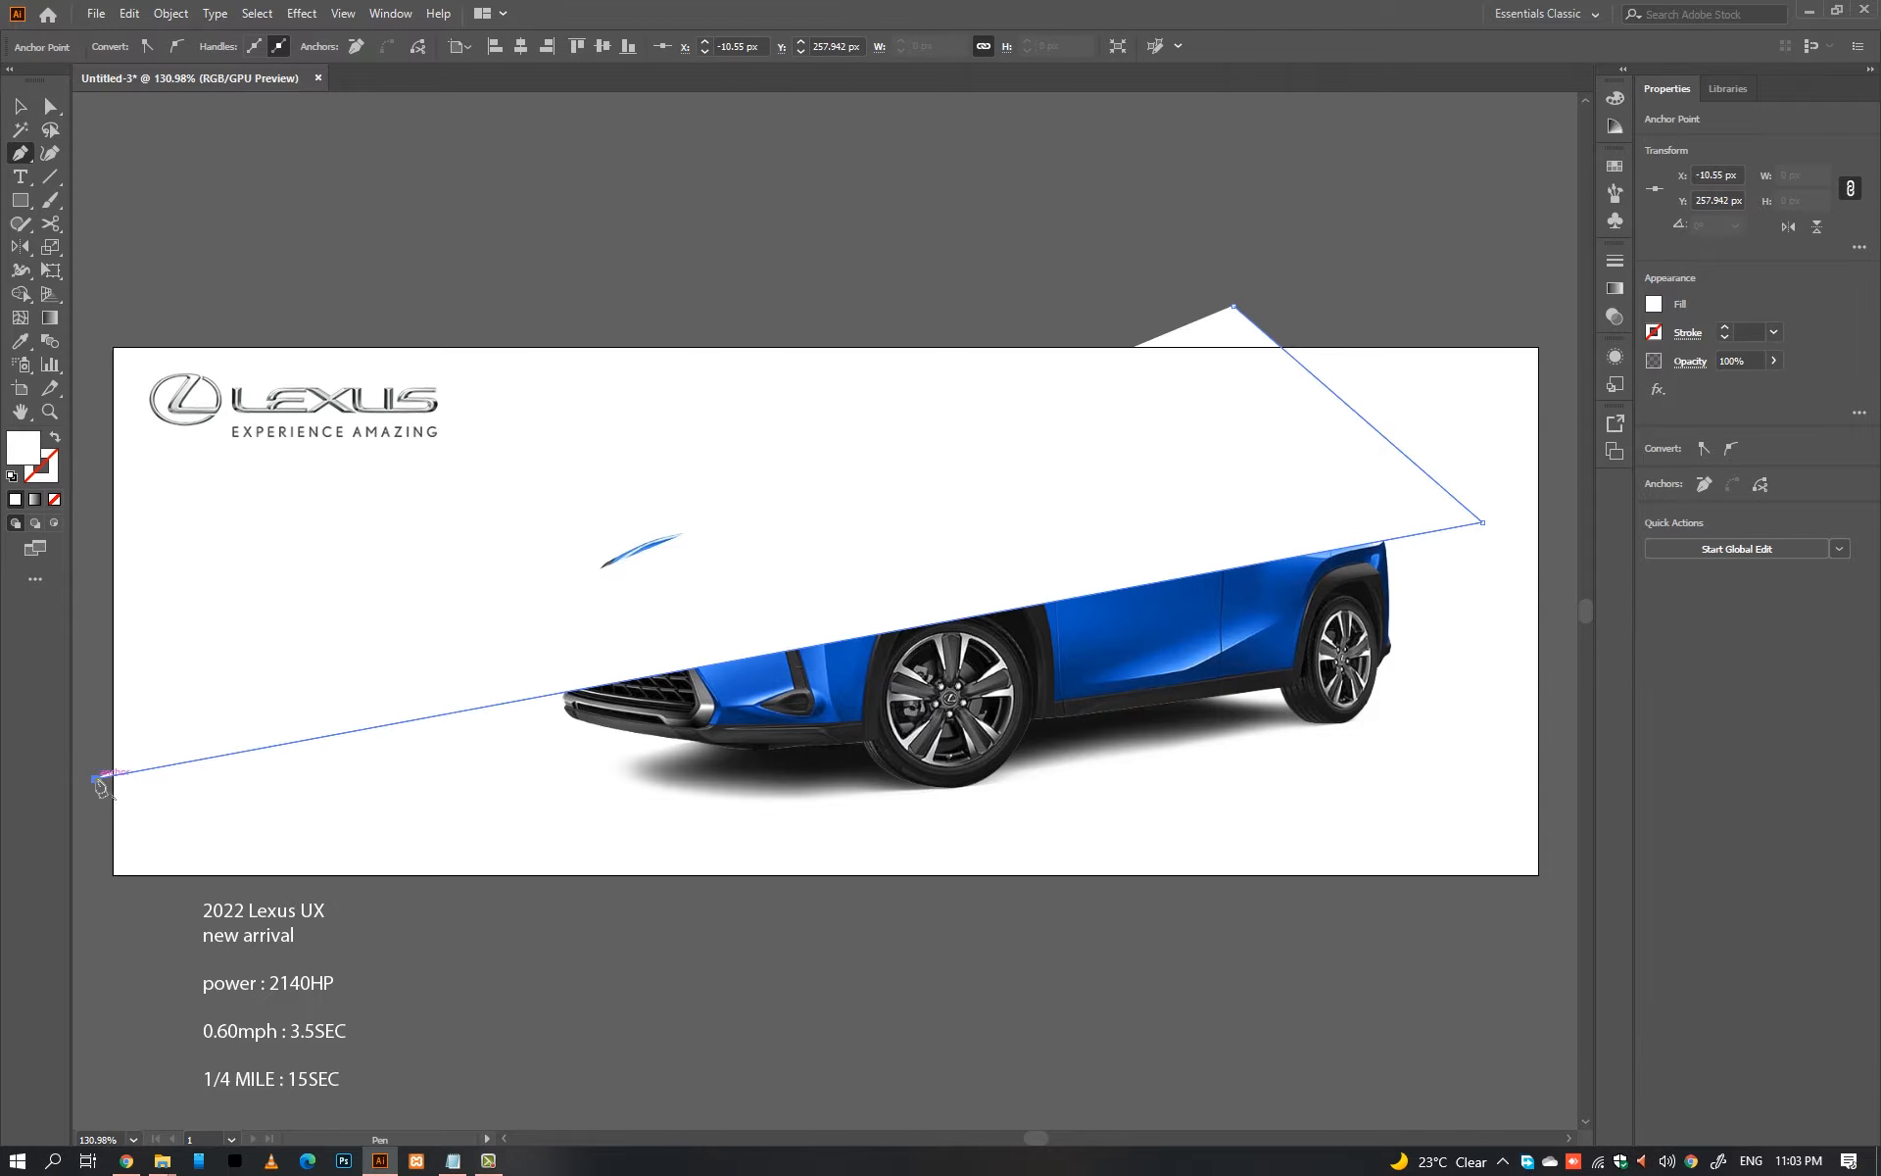
Step: Give the path a blue stroke sampled from the car's body, no fill, and a stroke weight of 64 pt
key(i)
click(1095, 622)
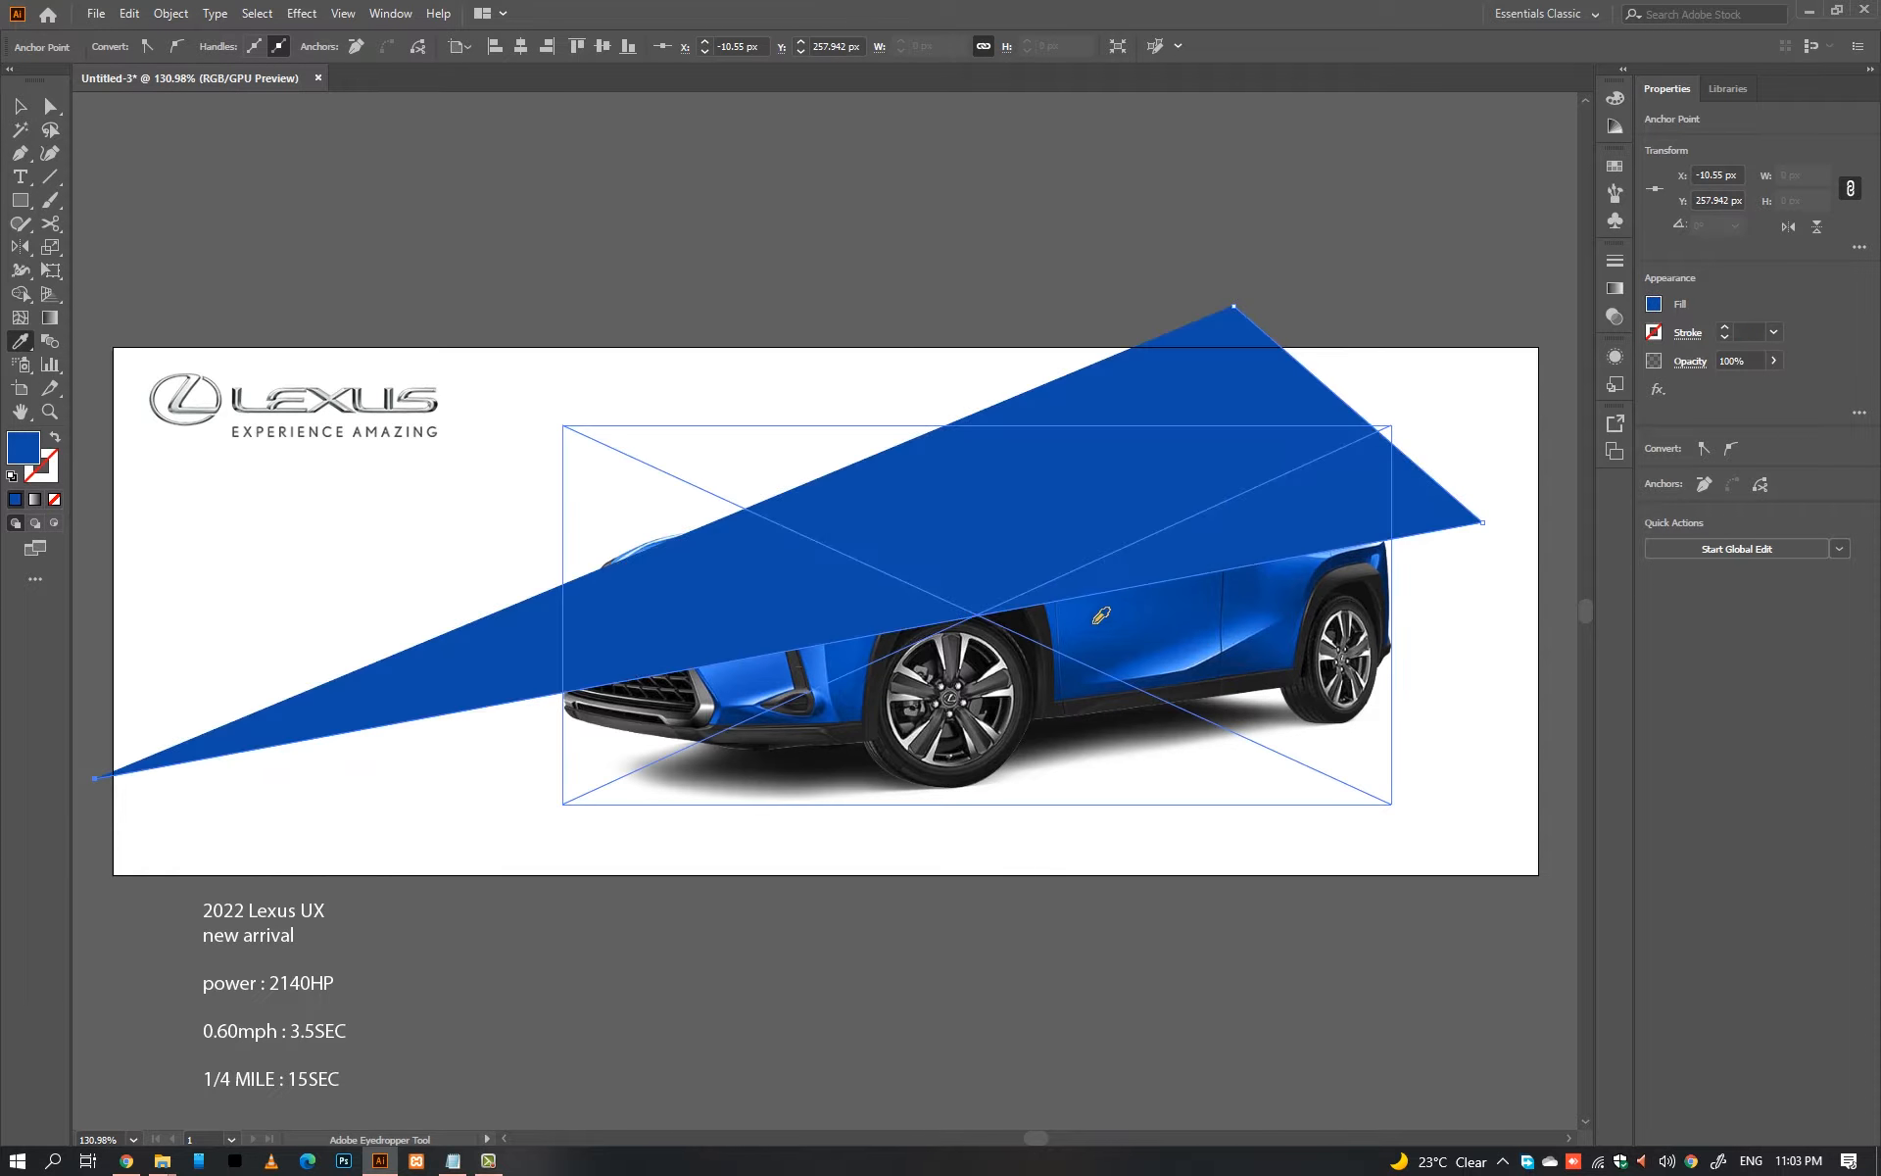
key(shift+x)
key(v)
scroll(1749, 332, up, 18)
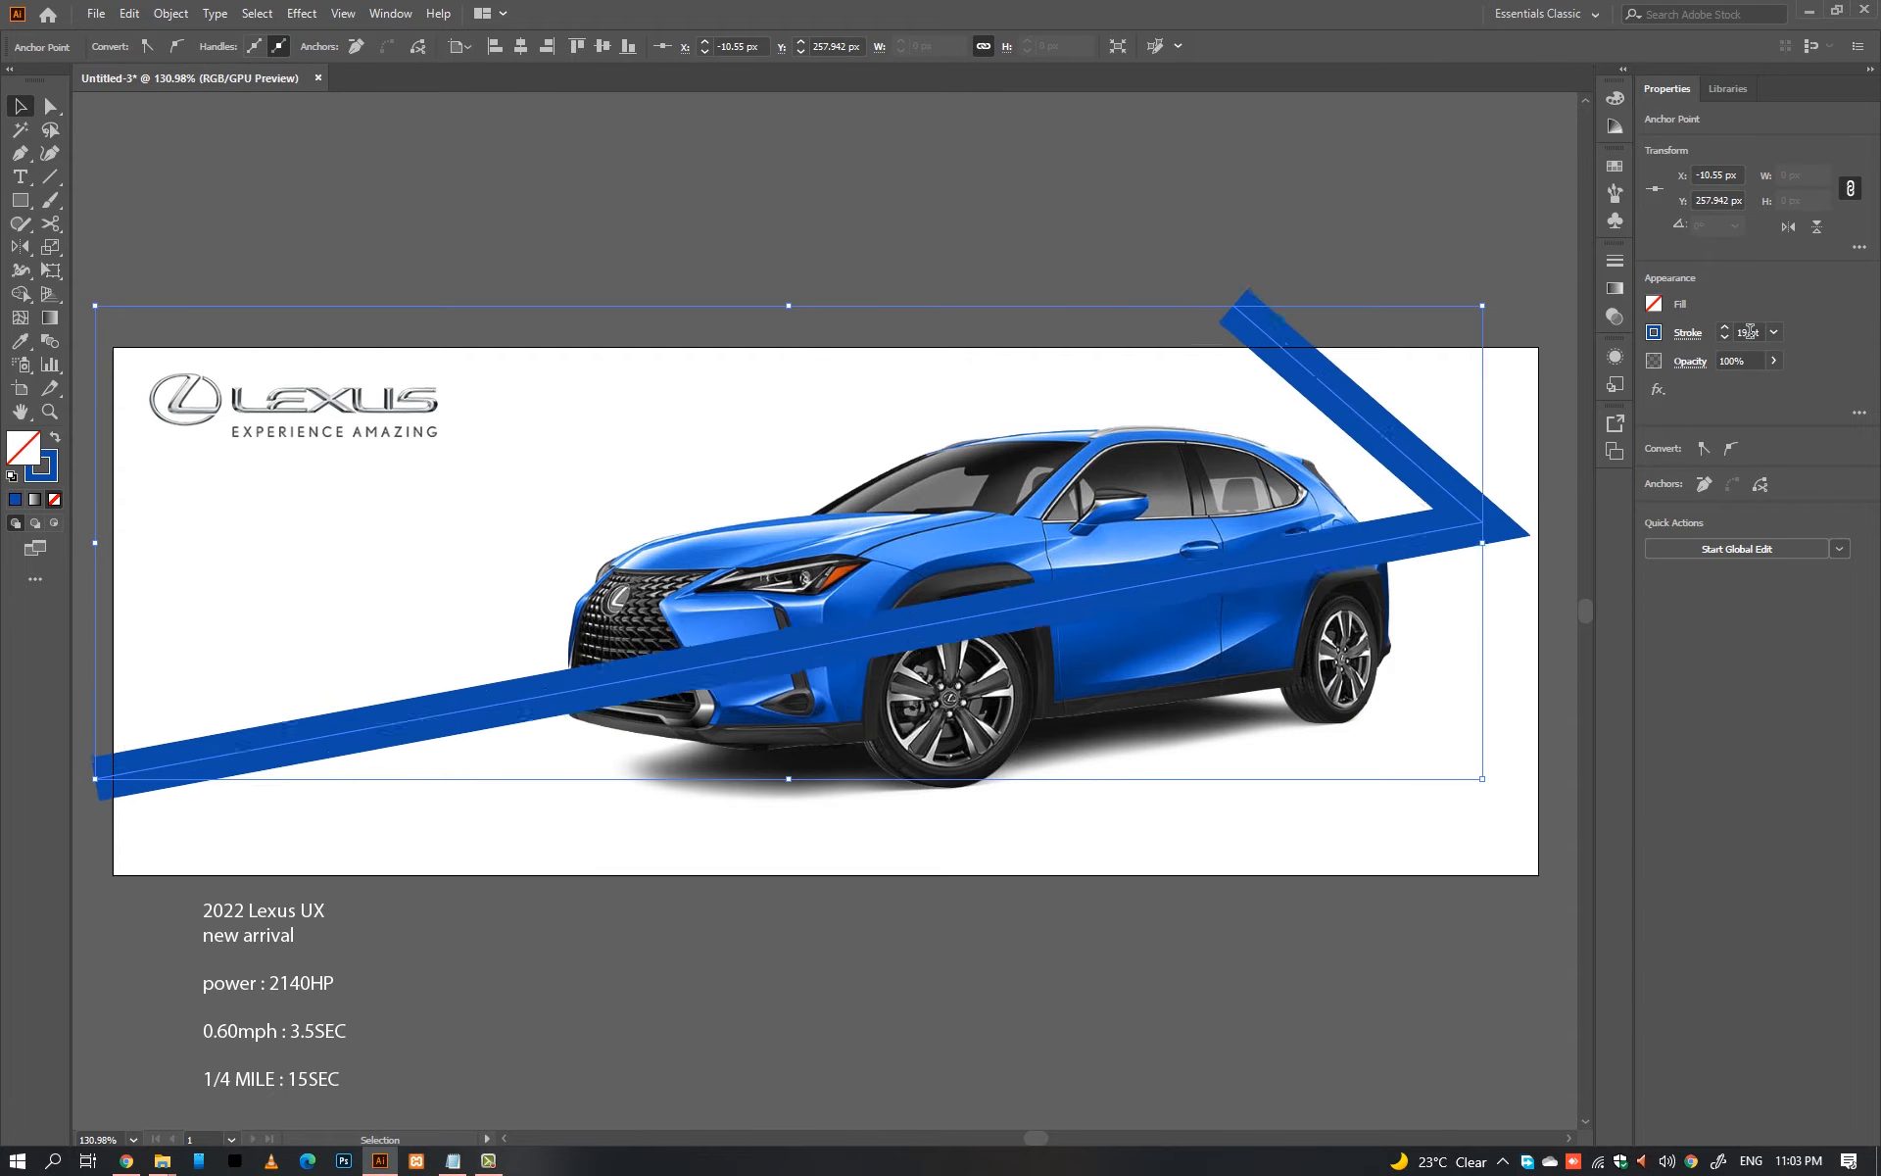
scroll(1750, 332, up, 20)
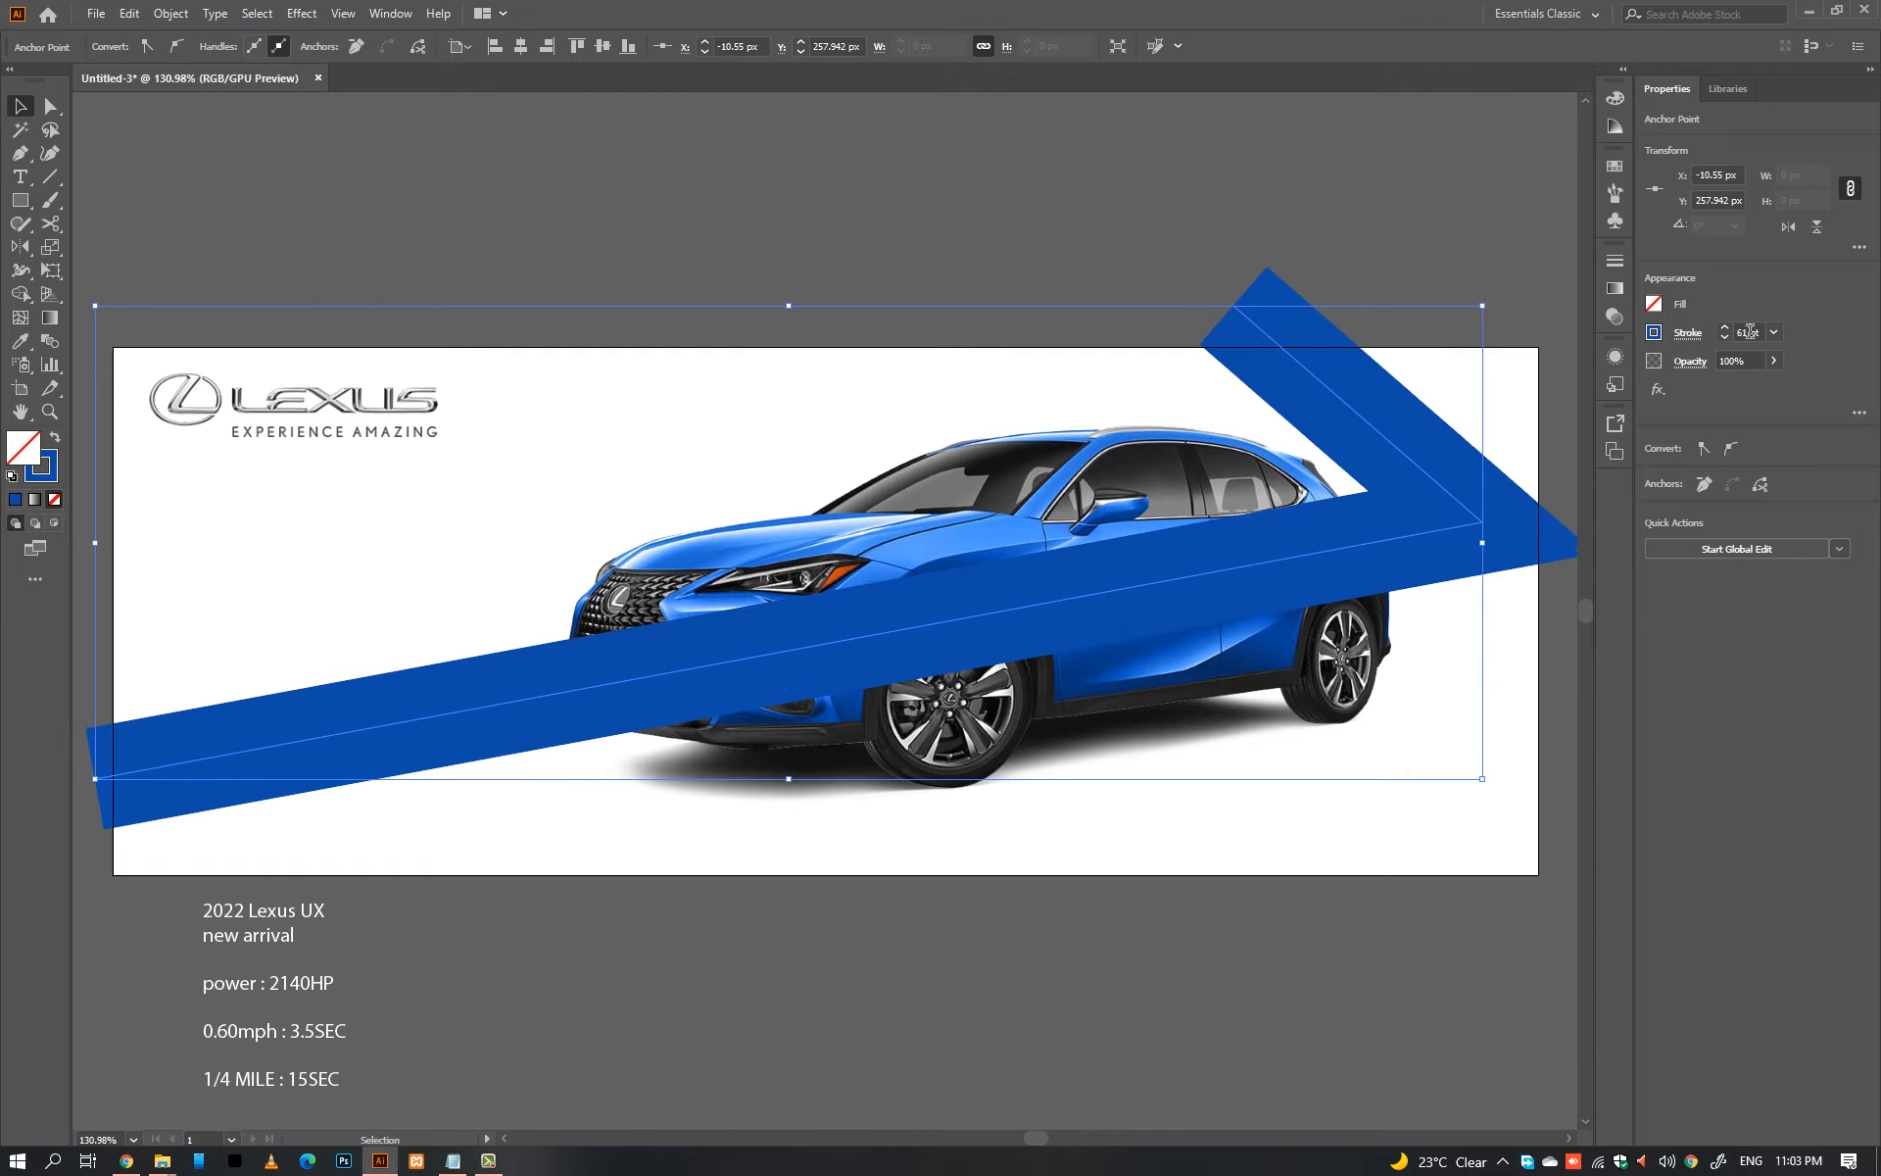
scroll(1750, 332, up, 3)
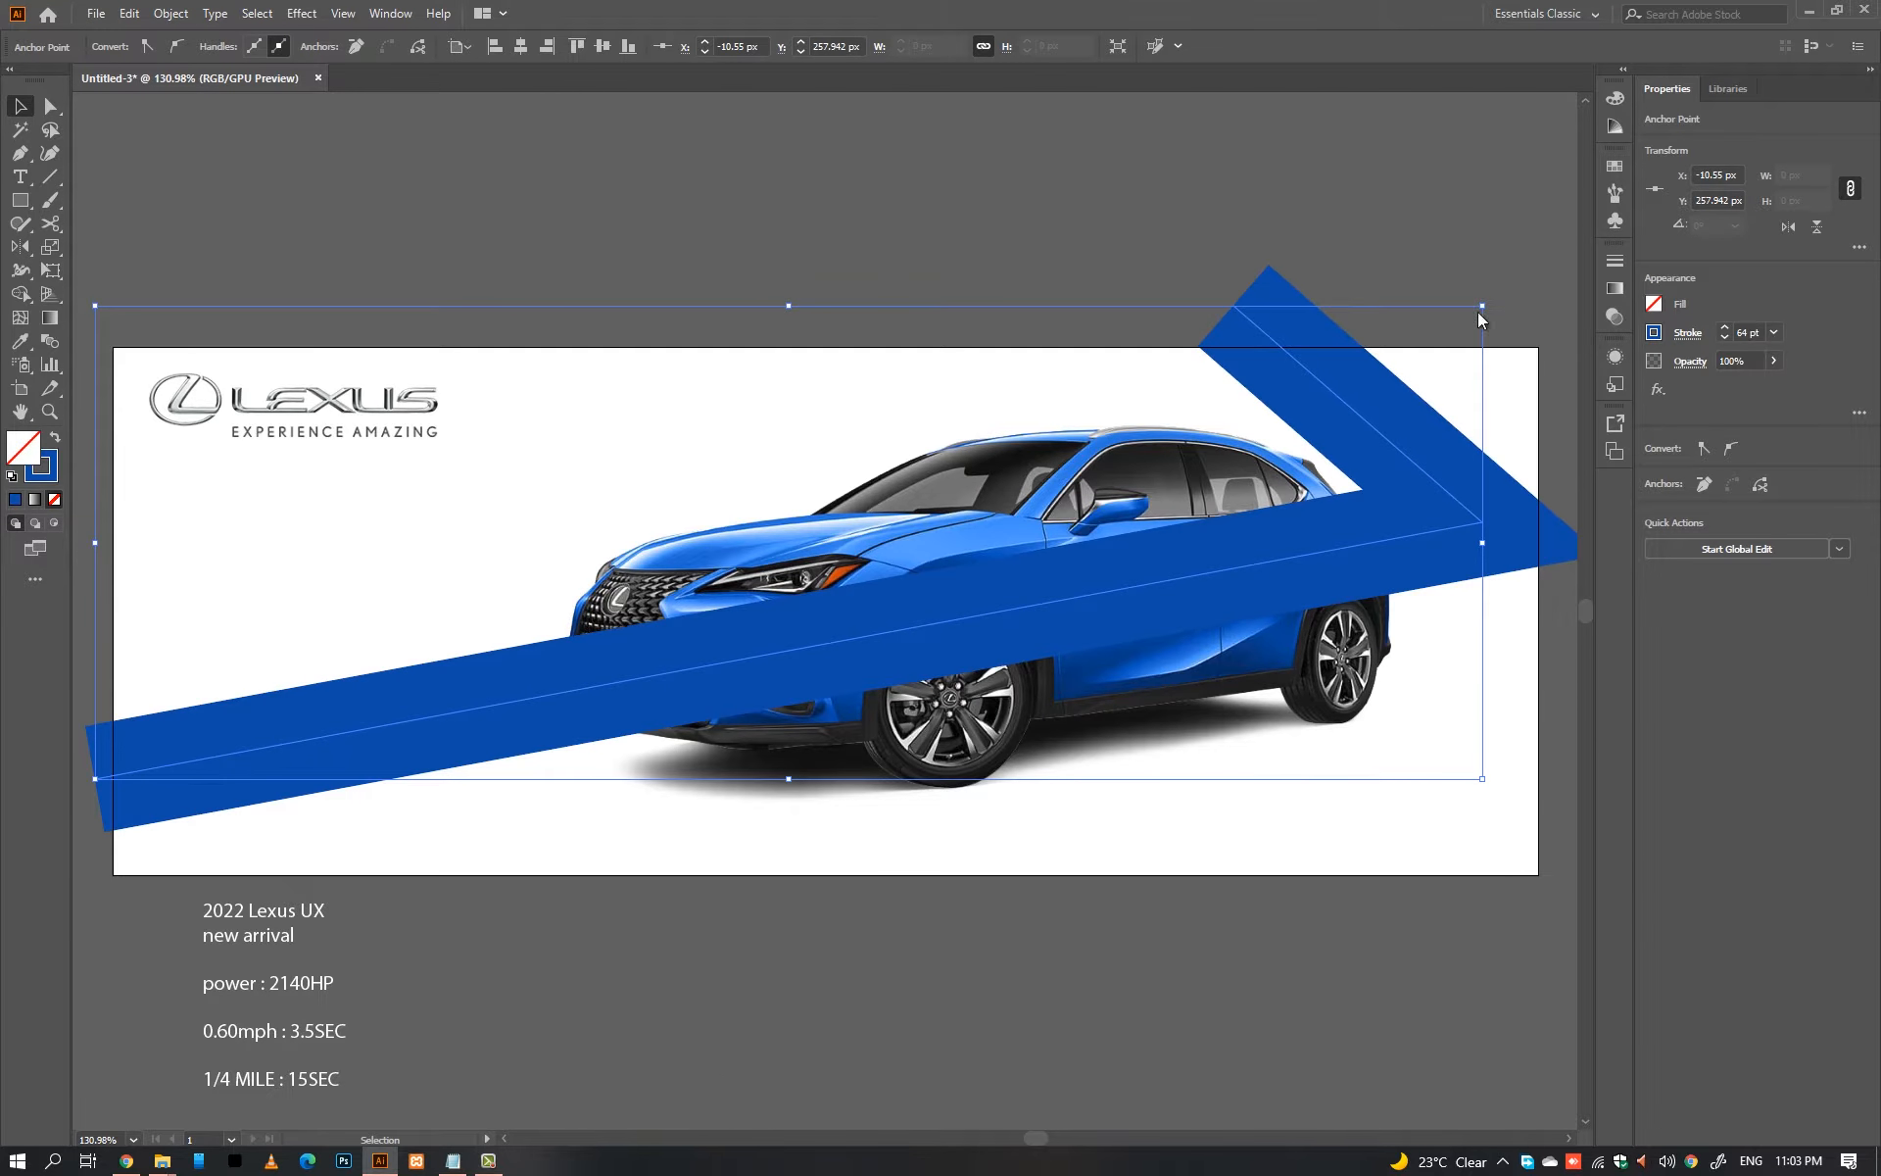
Step: Expand the path's fill and stroke into a shape and enlarge it proportionally to about 923 px wide
click(172, 14)
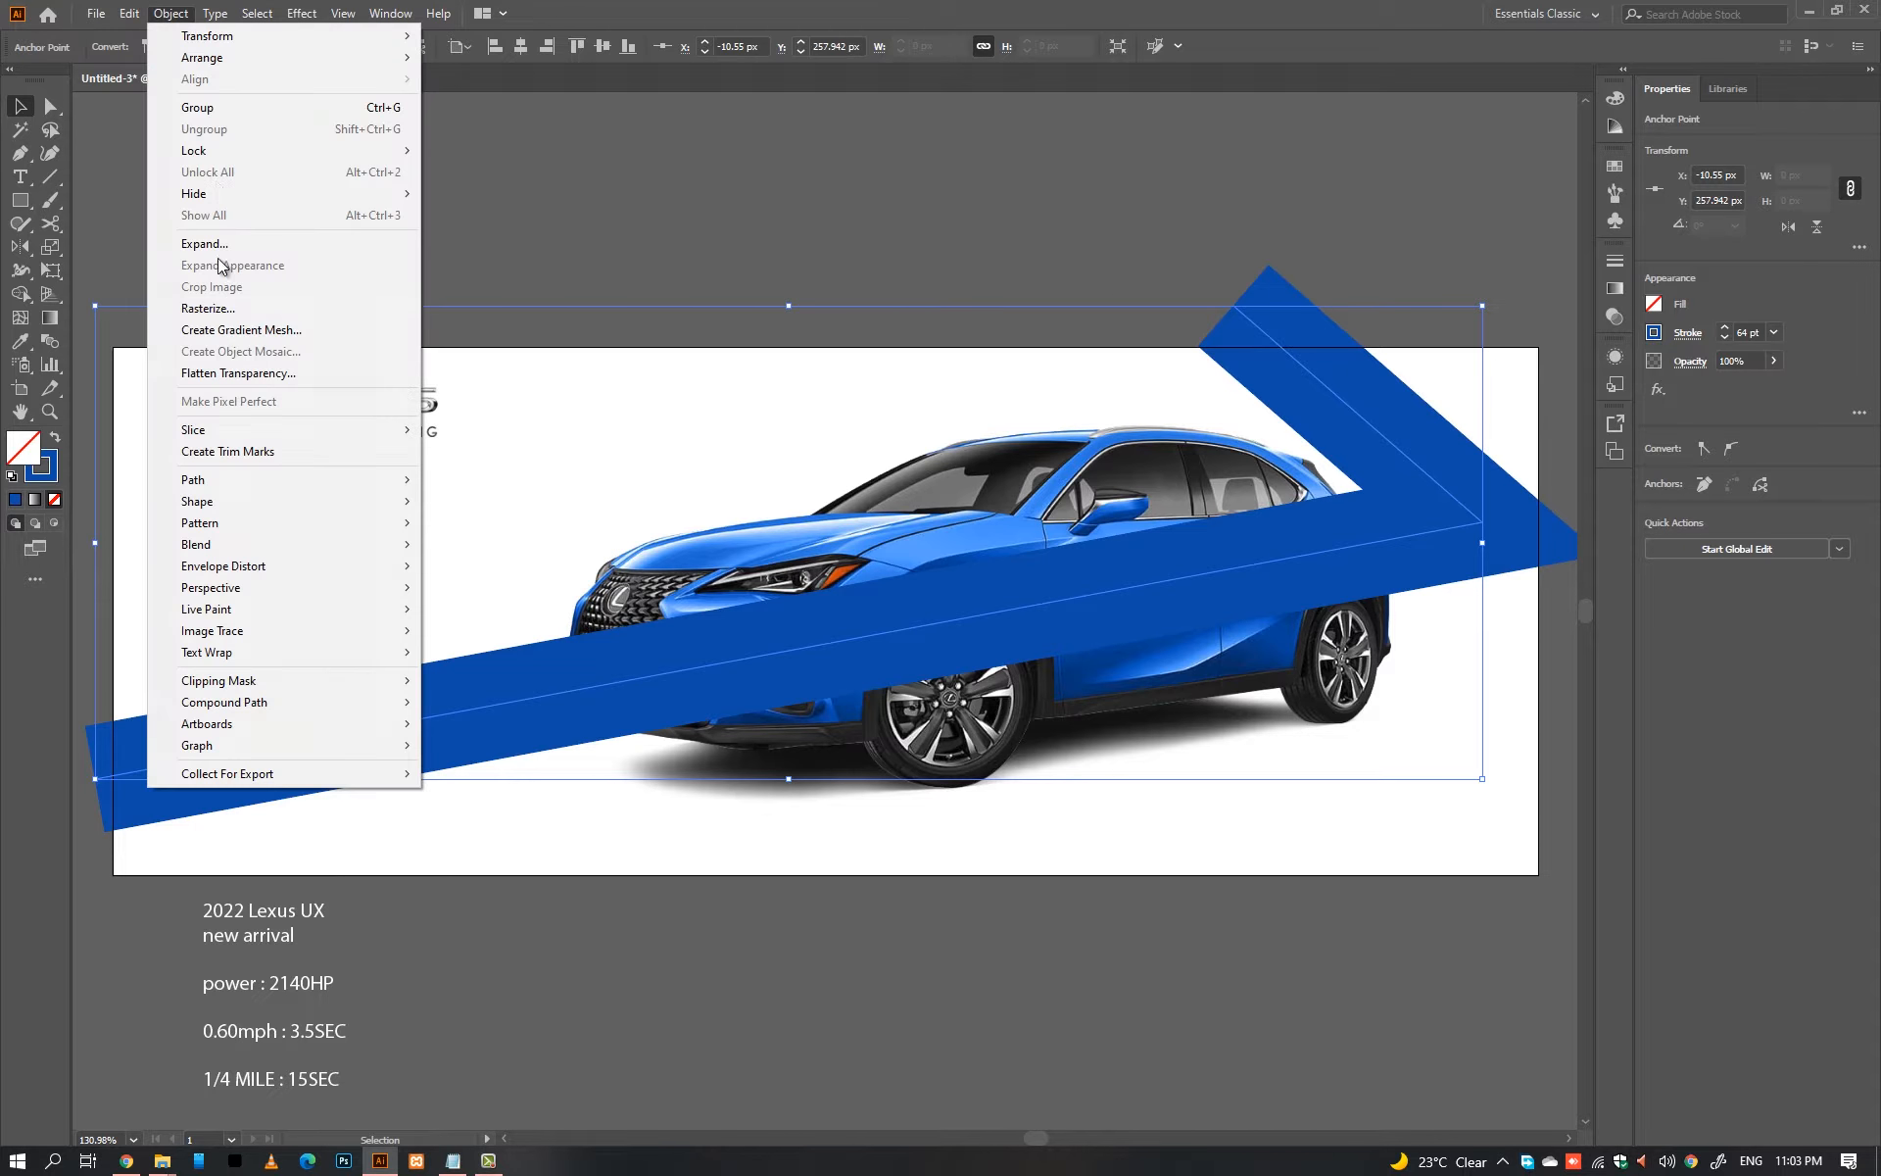
click(231, 242)
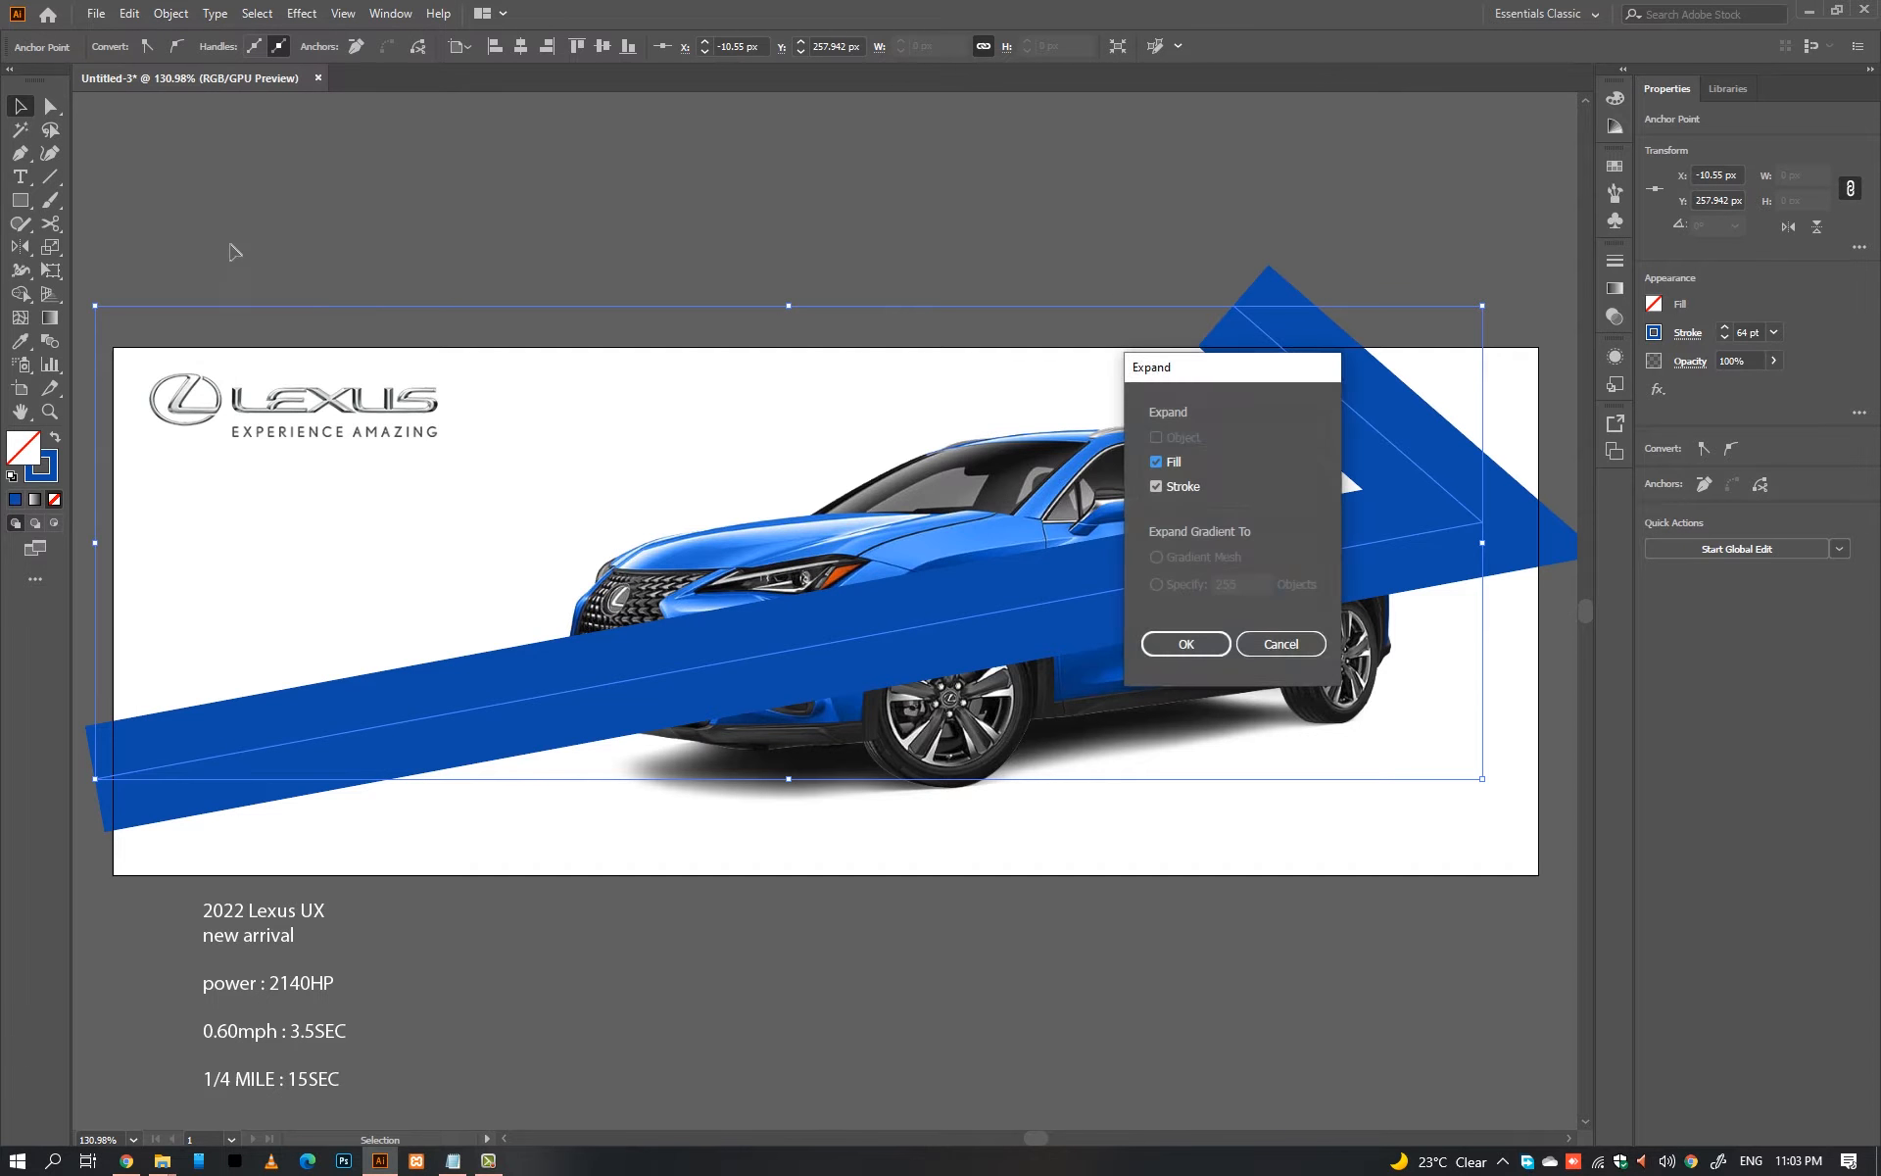
key(Return)
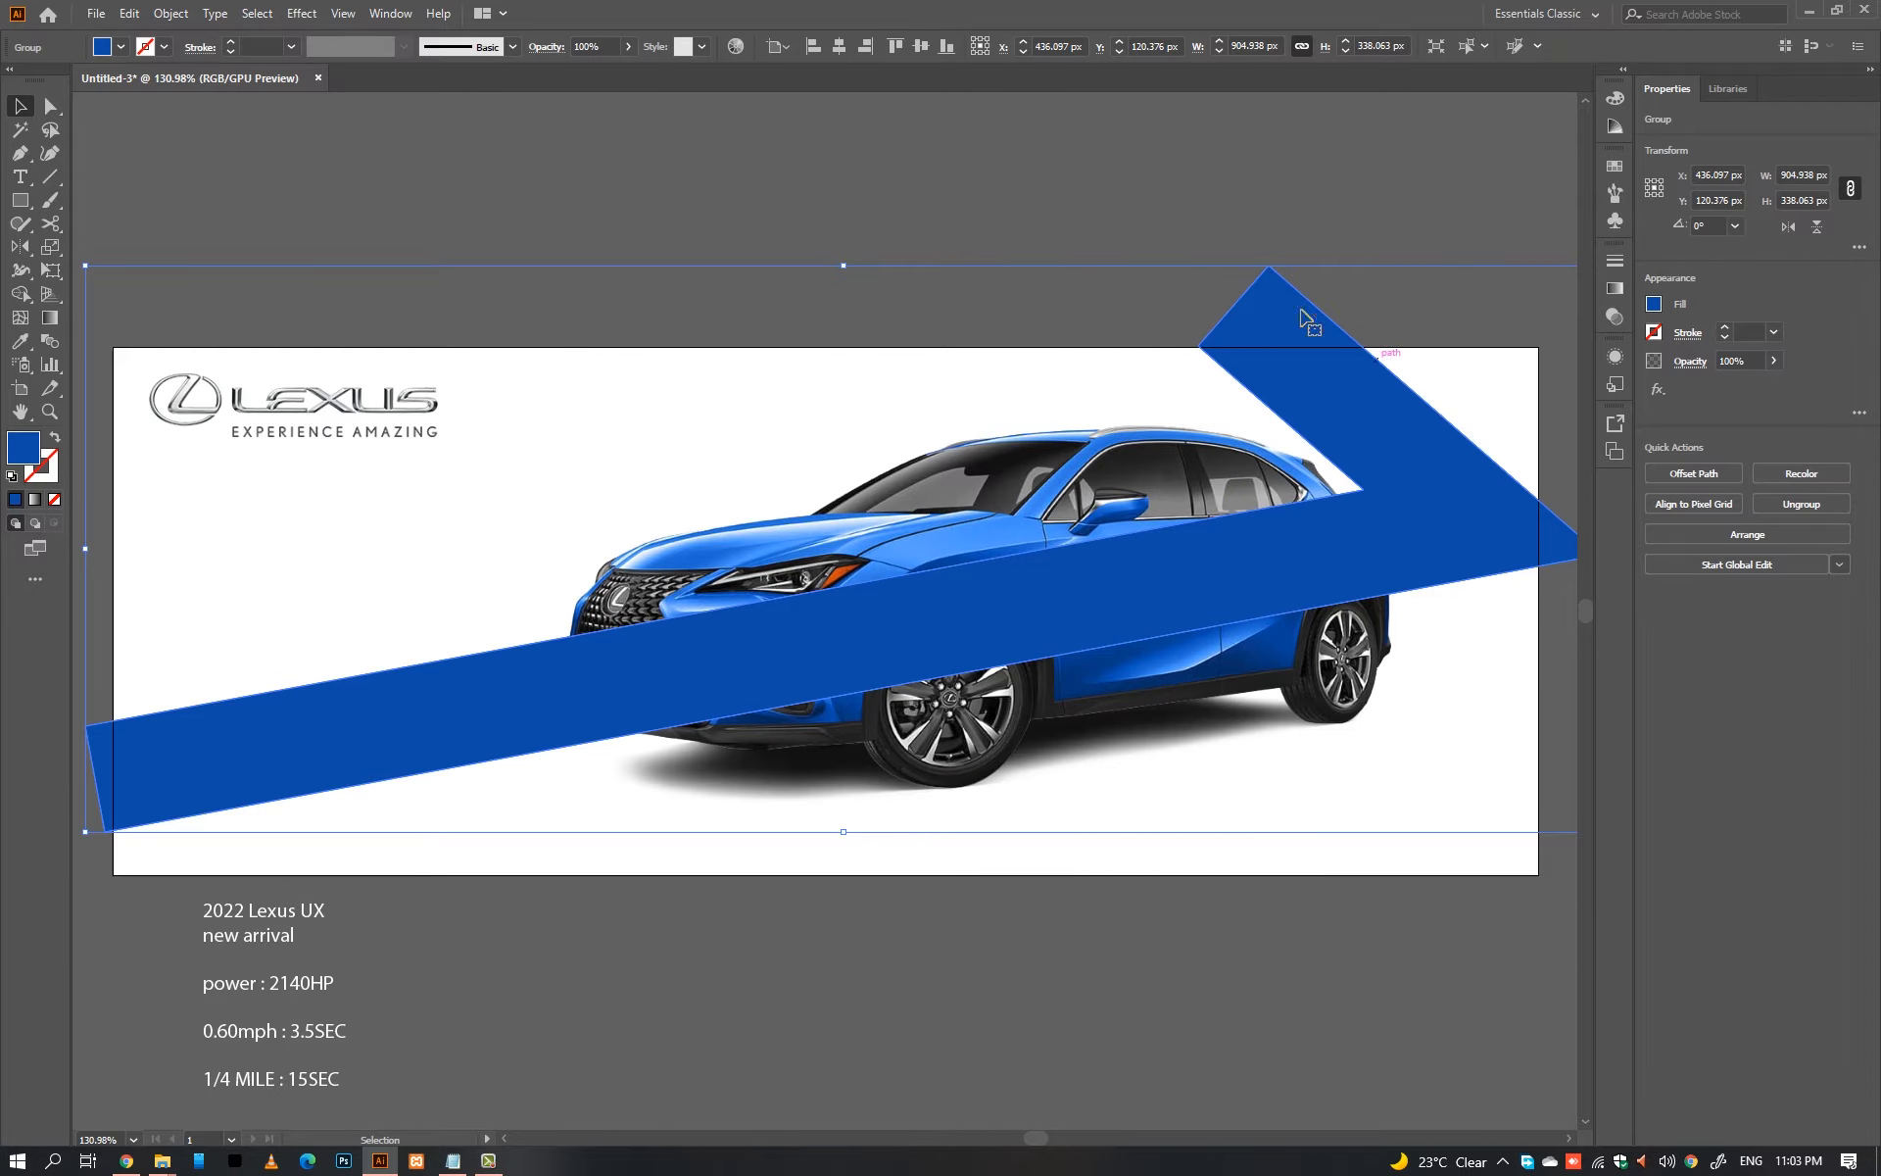
drag(848, 265, 844, 261)
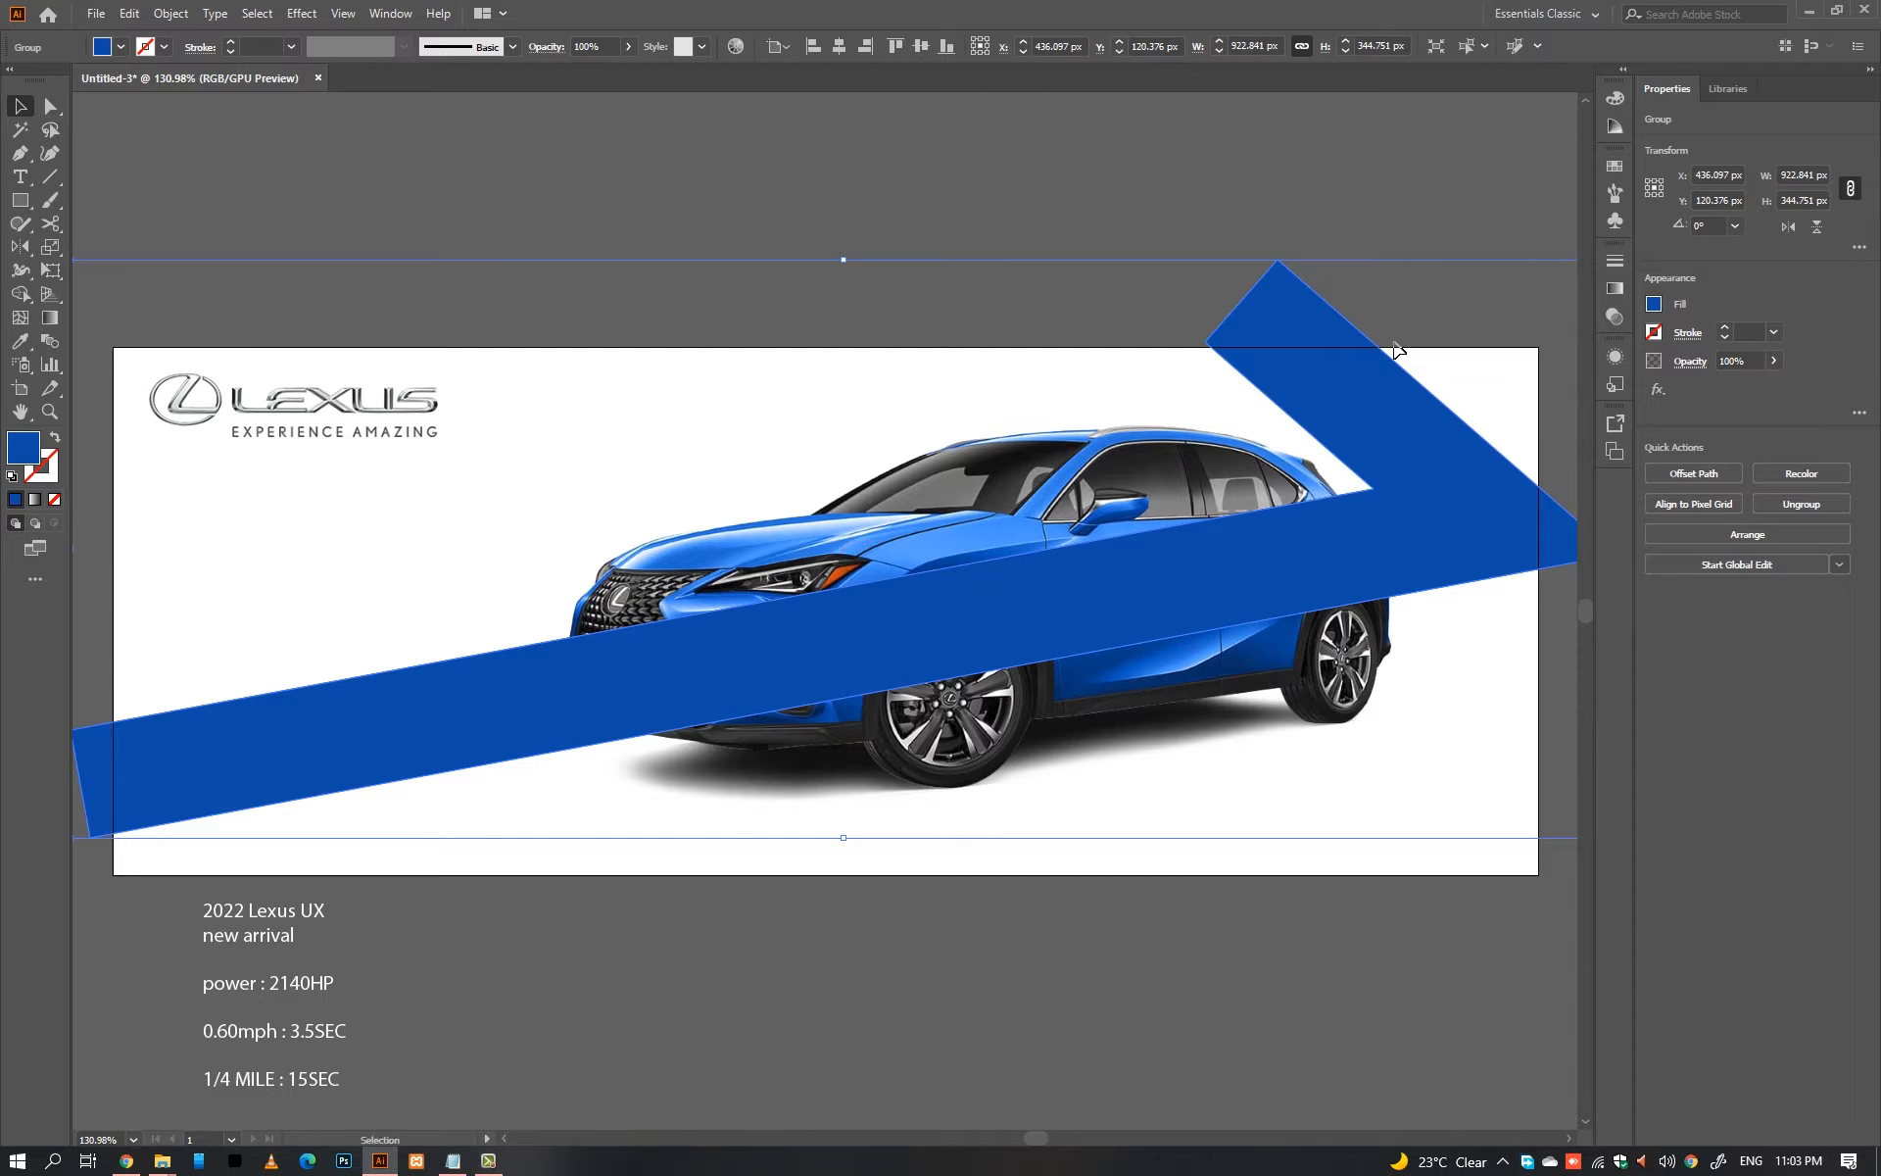
Step: Shift the hue of the angled band's fill to a deeper, slightly more violet blue
key(i)
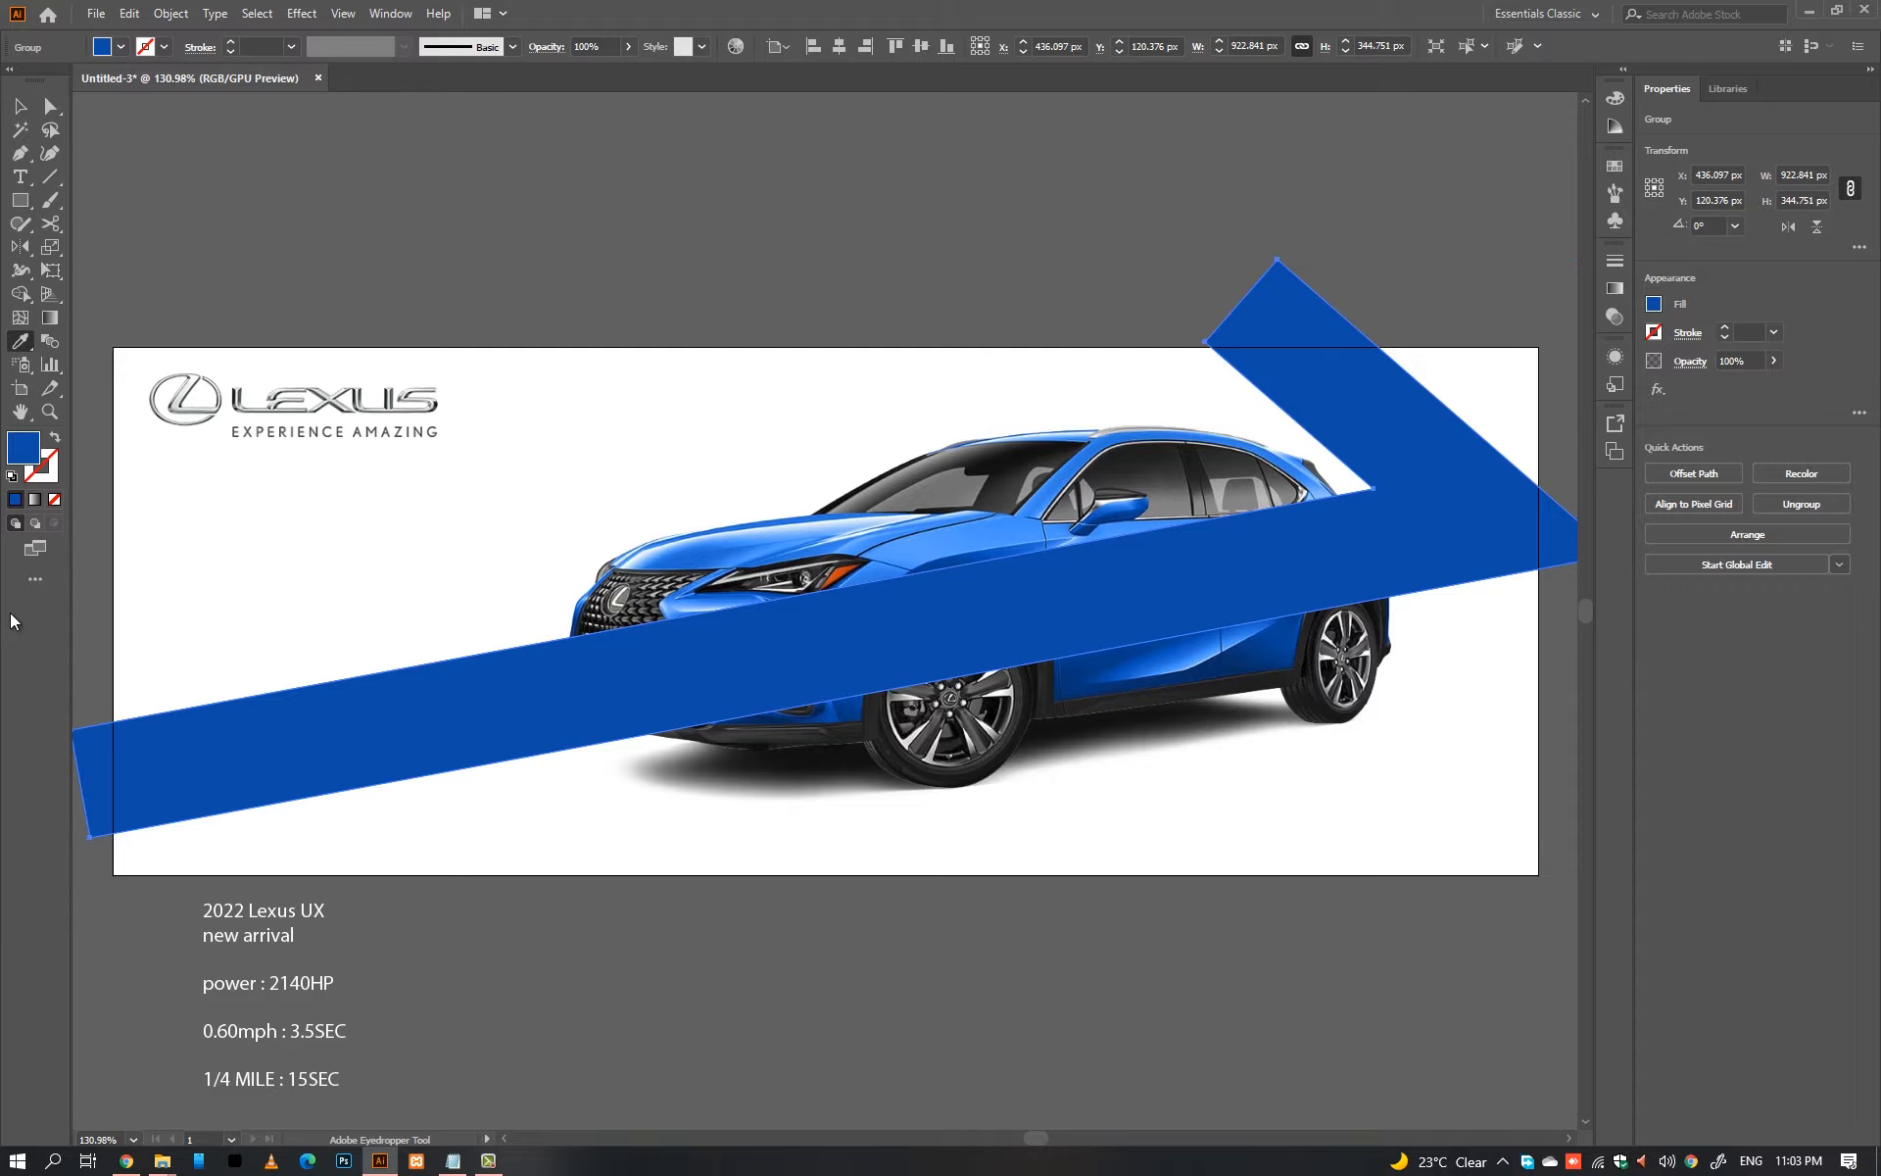
double_click(24, 446)
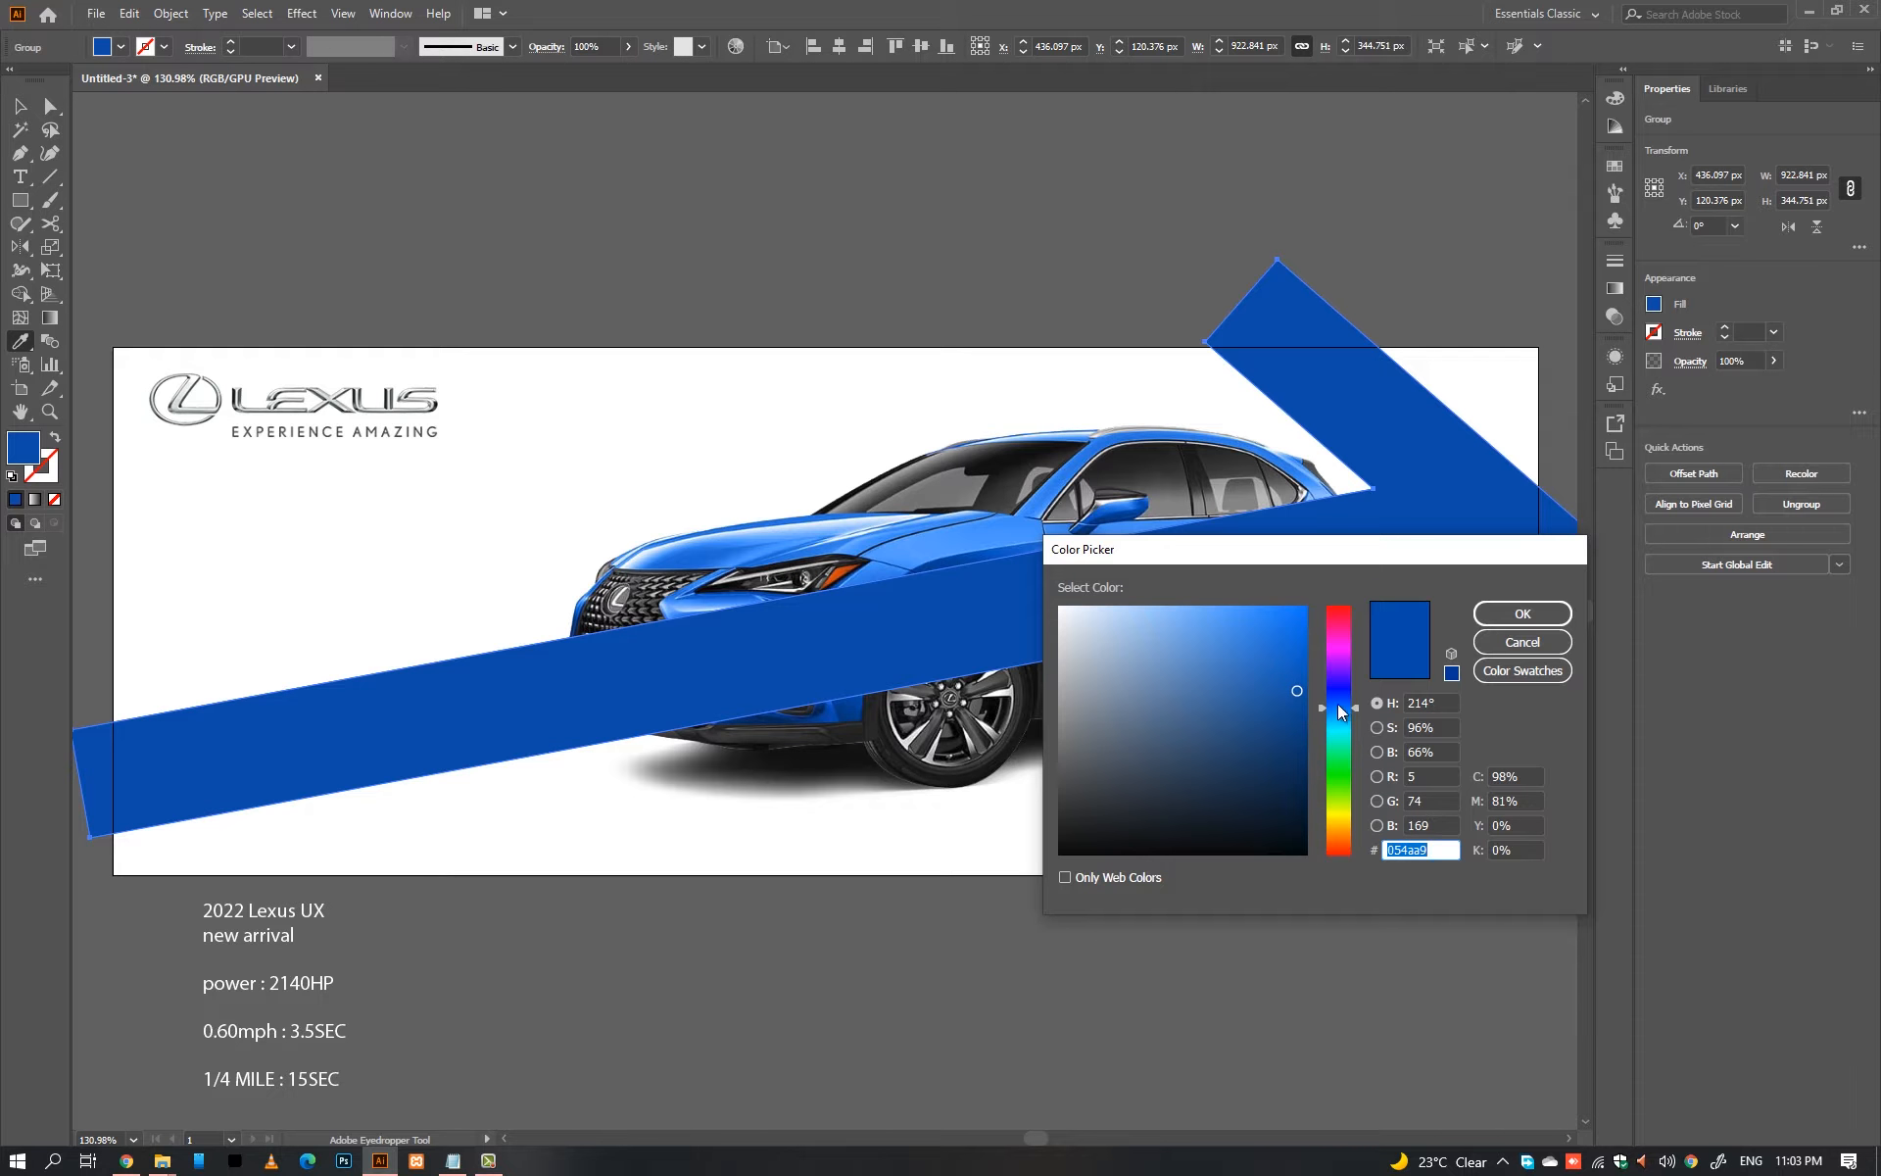
drag(1338, 706, 1343, 697)
click(1524, 614)
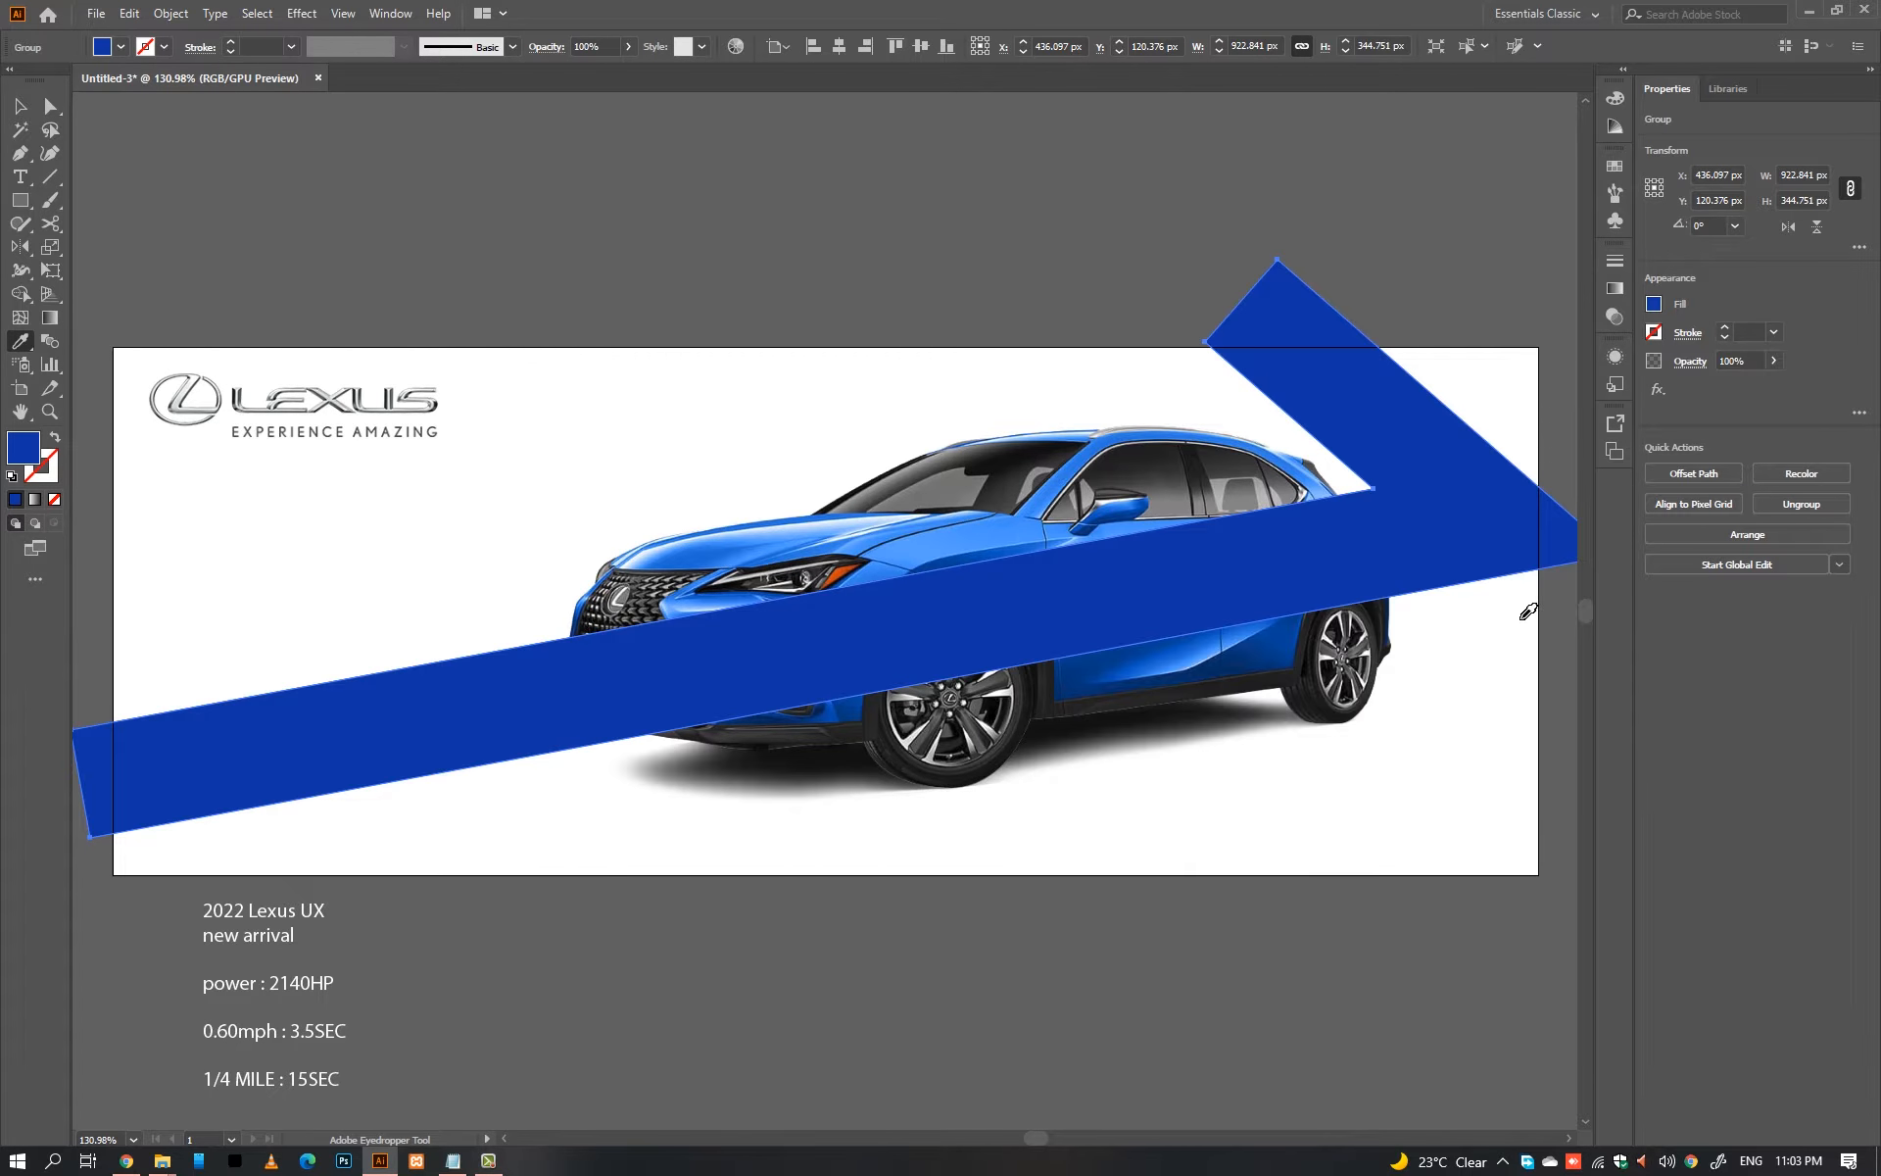
Step: Bring the car image to the front, above the blue band
key(v)
right_click(1108, 460)
mouse_move(1220, 629)
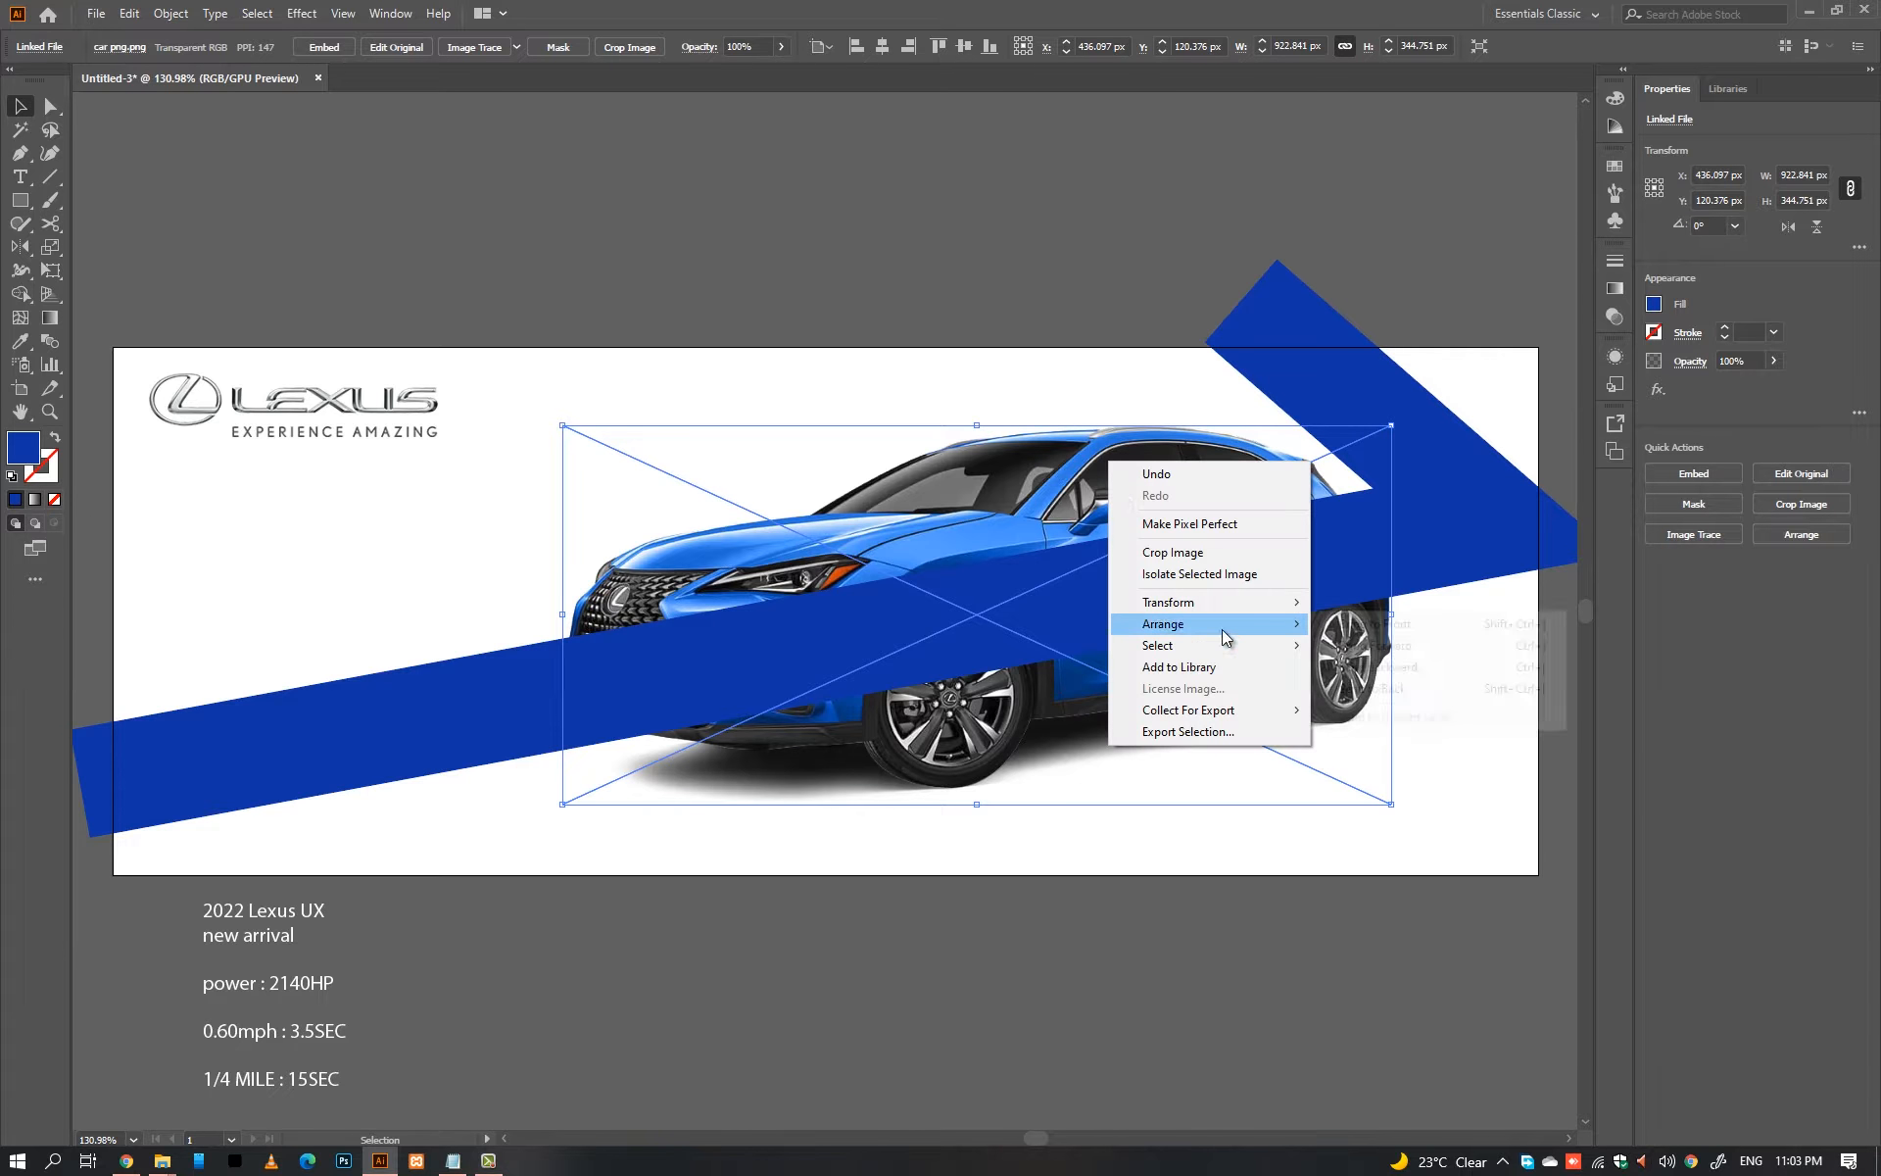
click(1371, 624)
click(1213, 895)
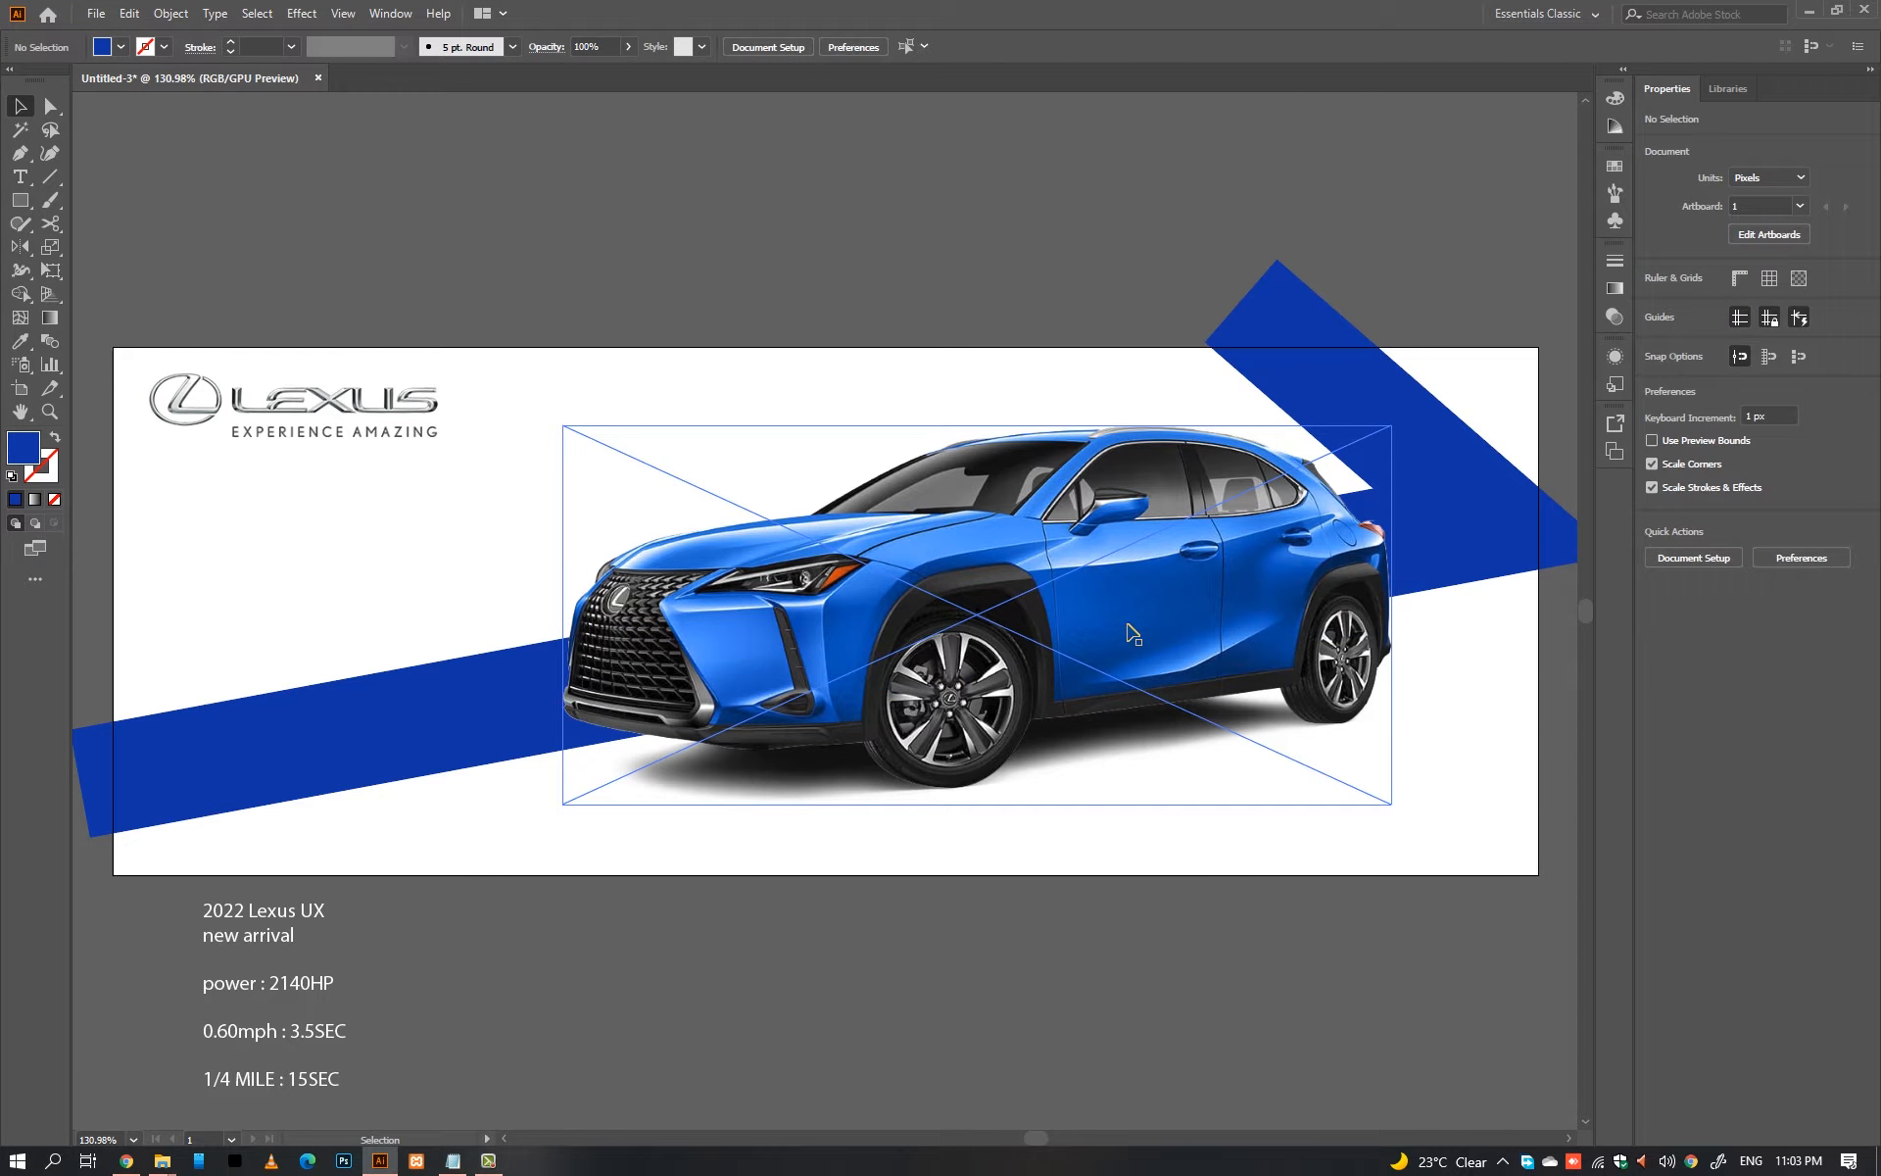
Step: Enlarge the blue band proportionally from its centre to about 935 px wide, extending its ends past the artboard
drag(323, 752, 335, 743)
click(983, 961)
scroll(984, 872, down, 1)
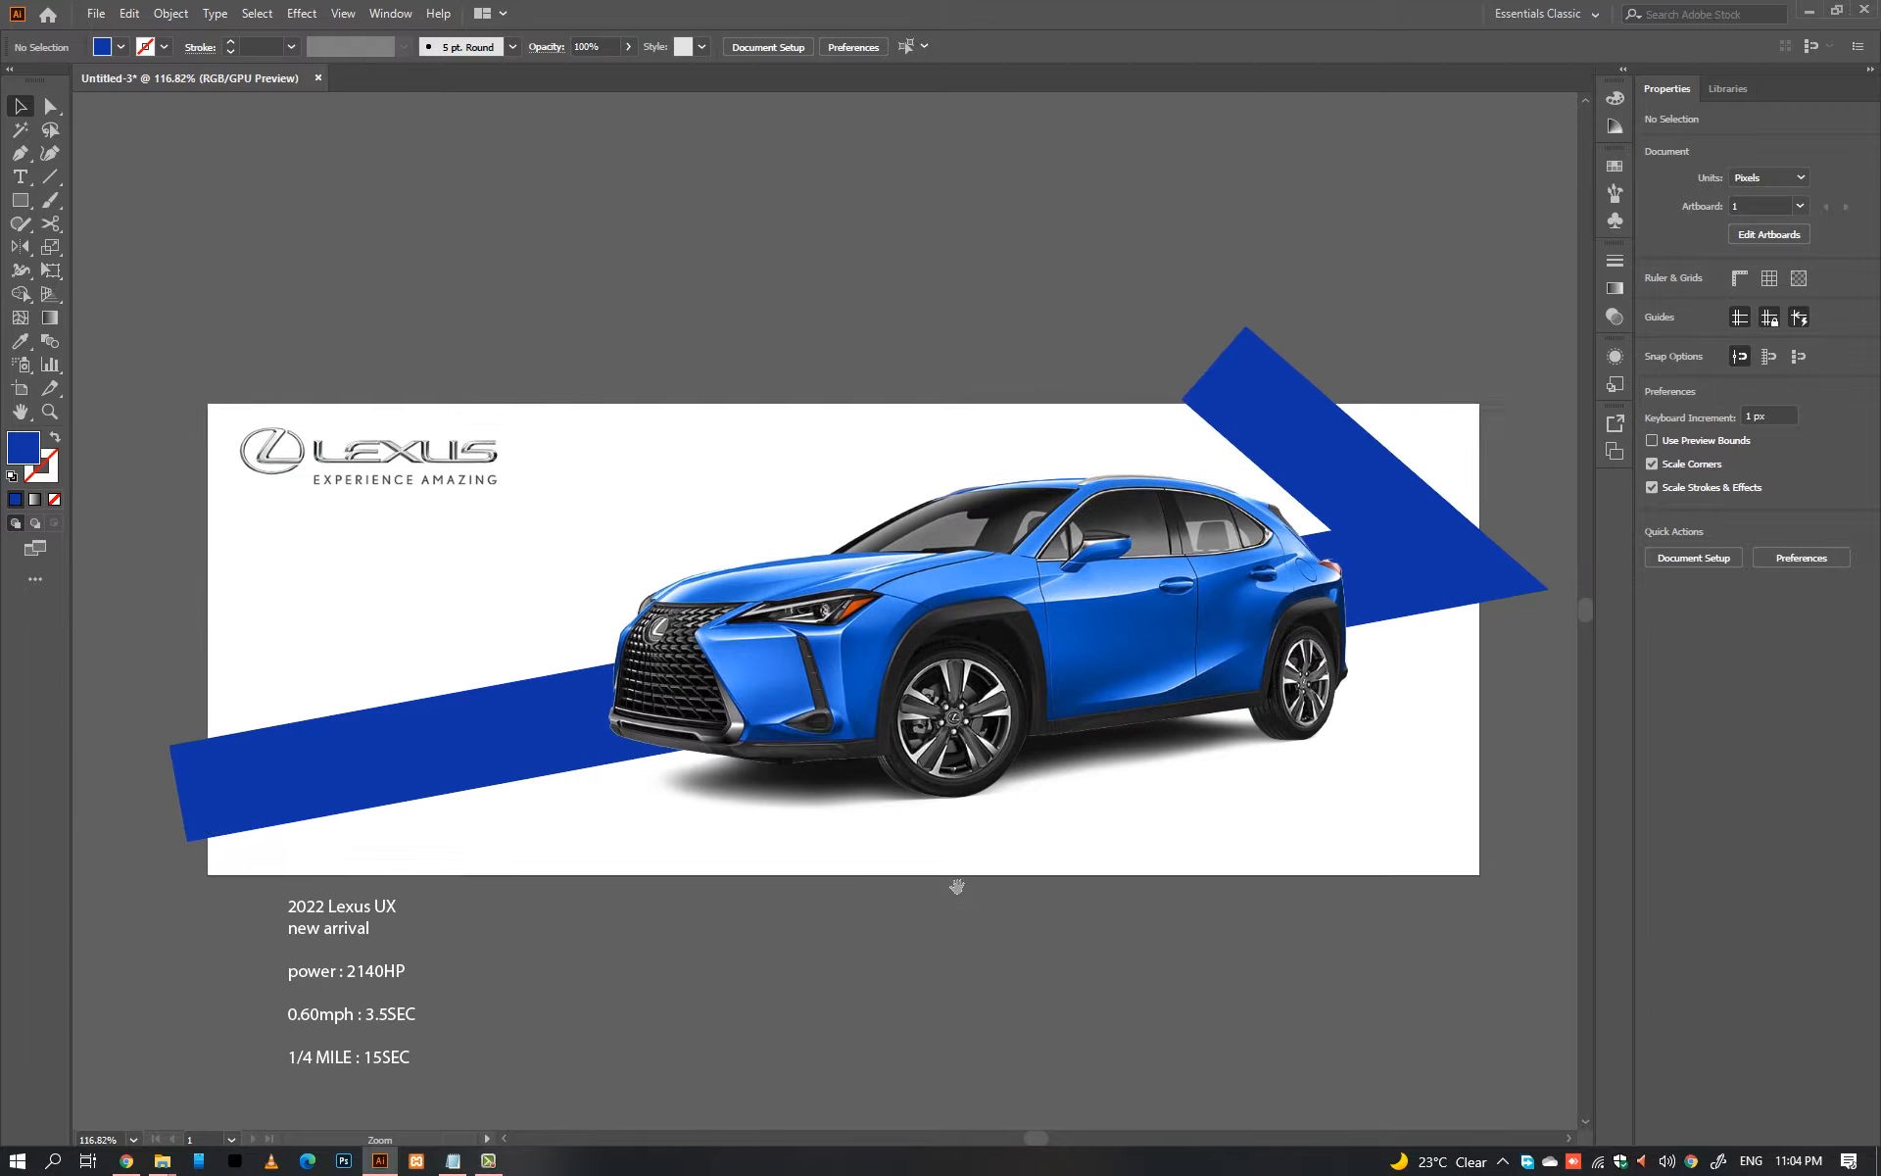
drag(958, 886, 933, 888)
click(266, 760)
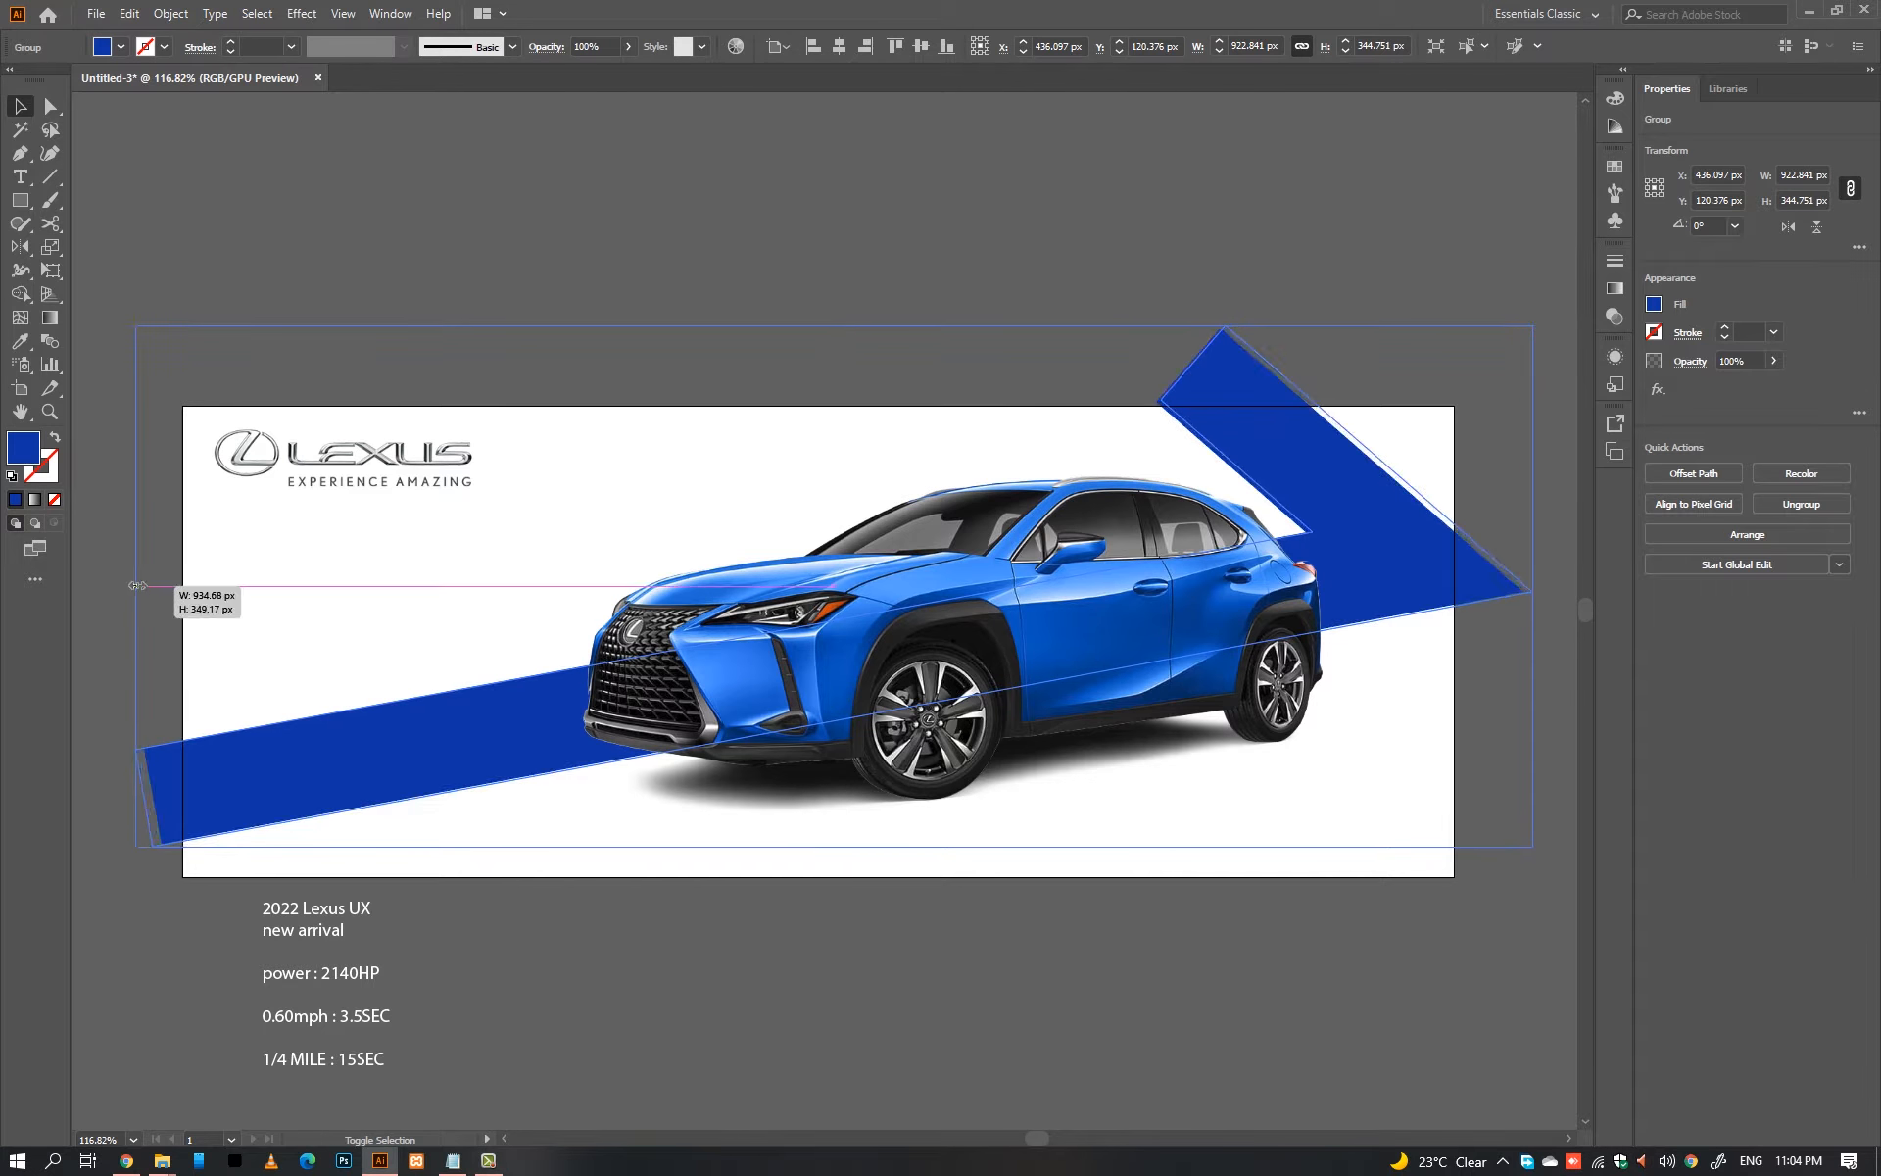
click(840, 891)
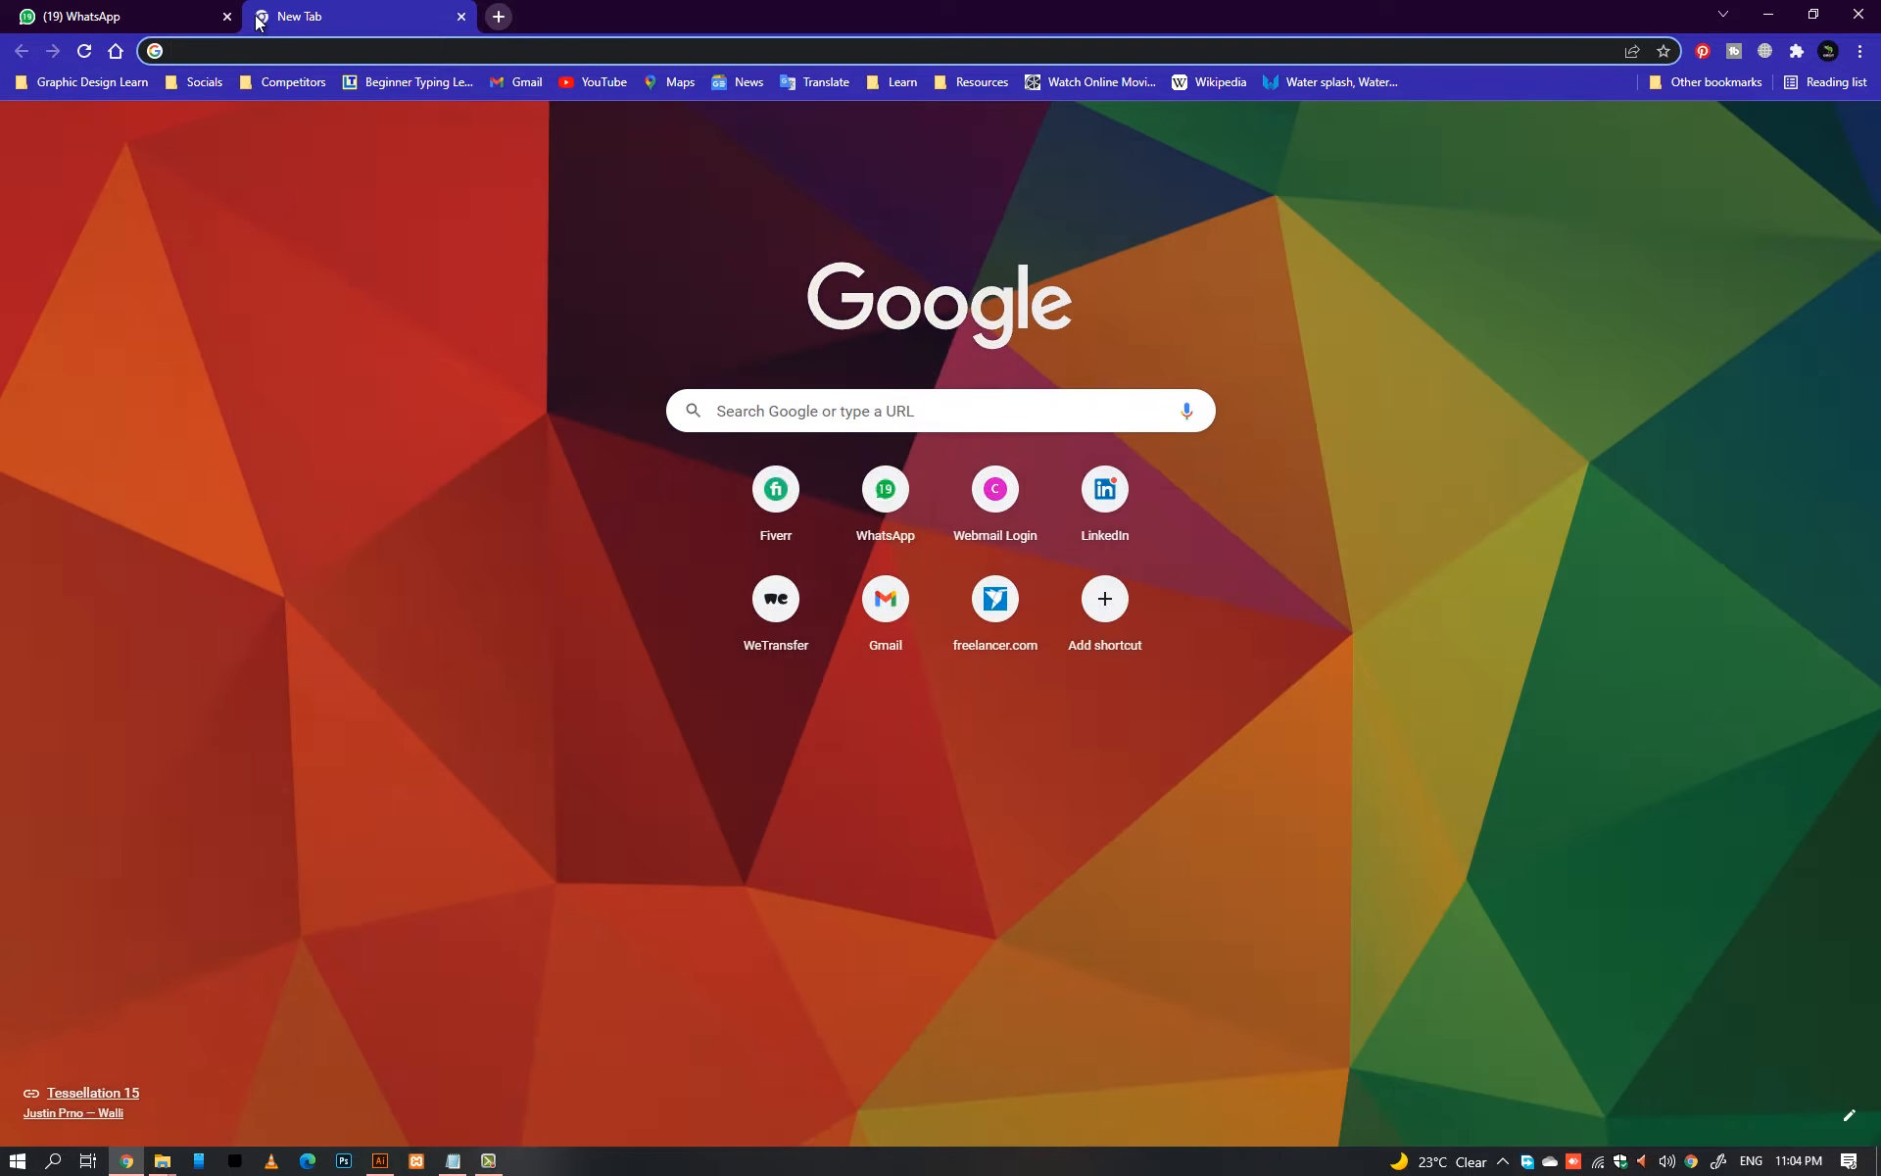
Step: Switch to Google Chrome, search Google Images for "city wallpaper" and browse the pictures
text(city)
click(290, 90)
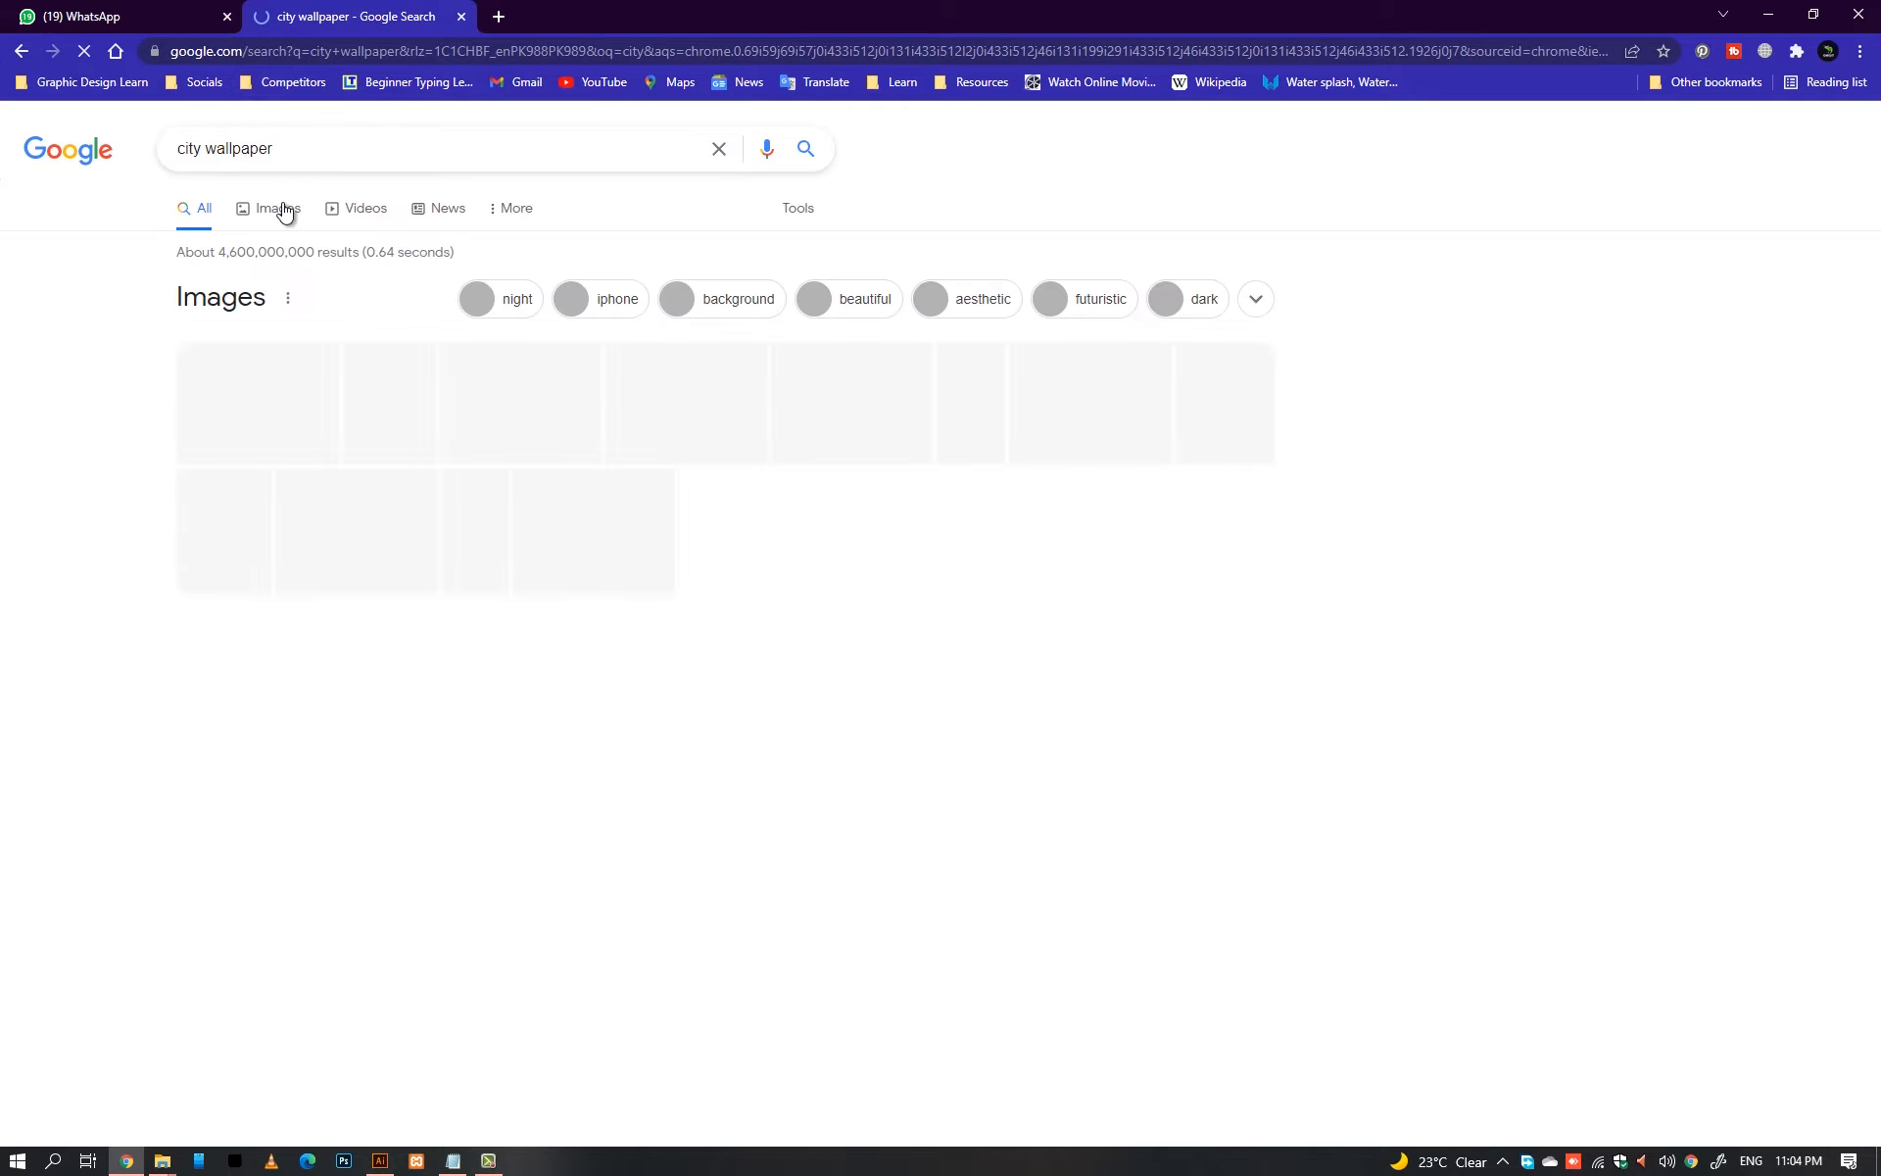
click(281, 206)
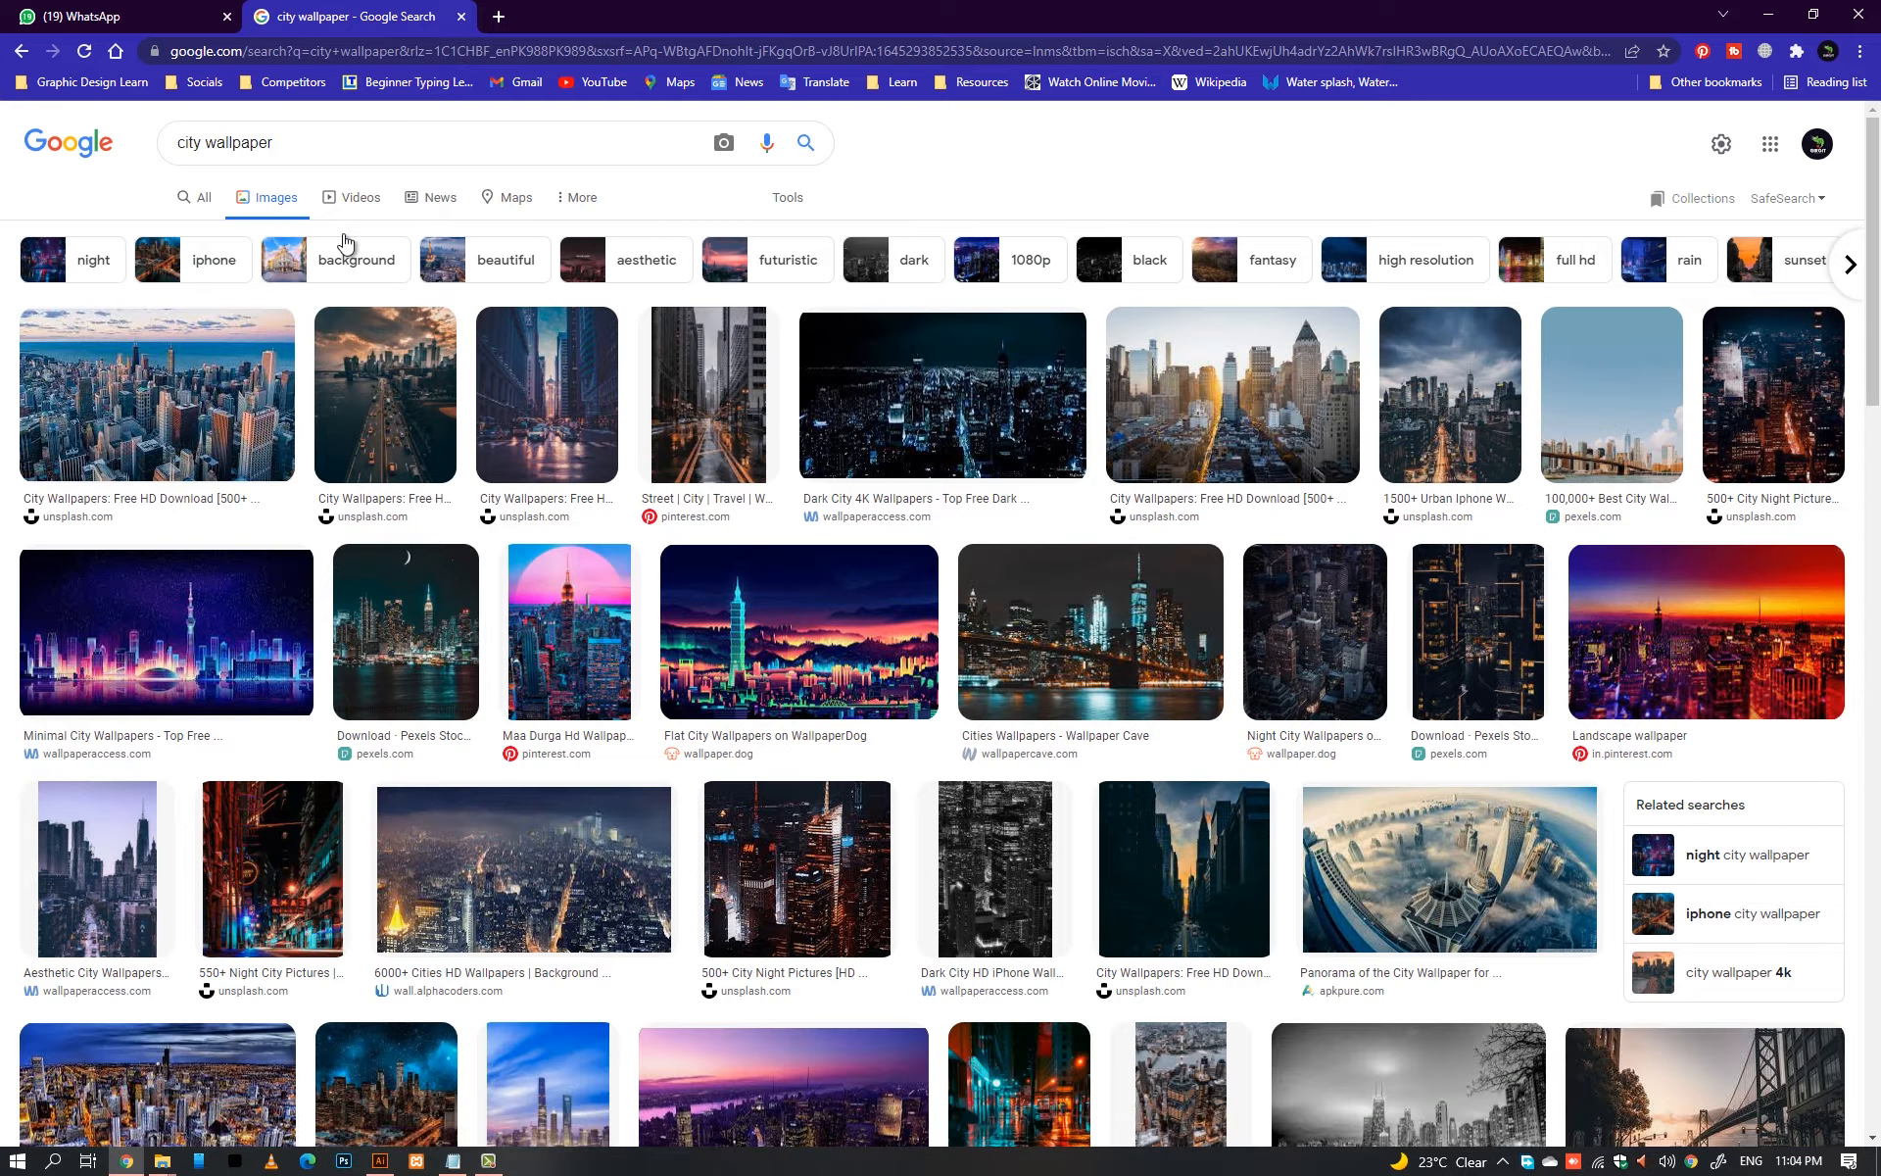
scroll(439, 572, down, 6)
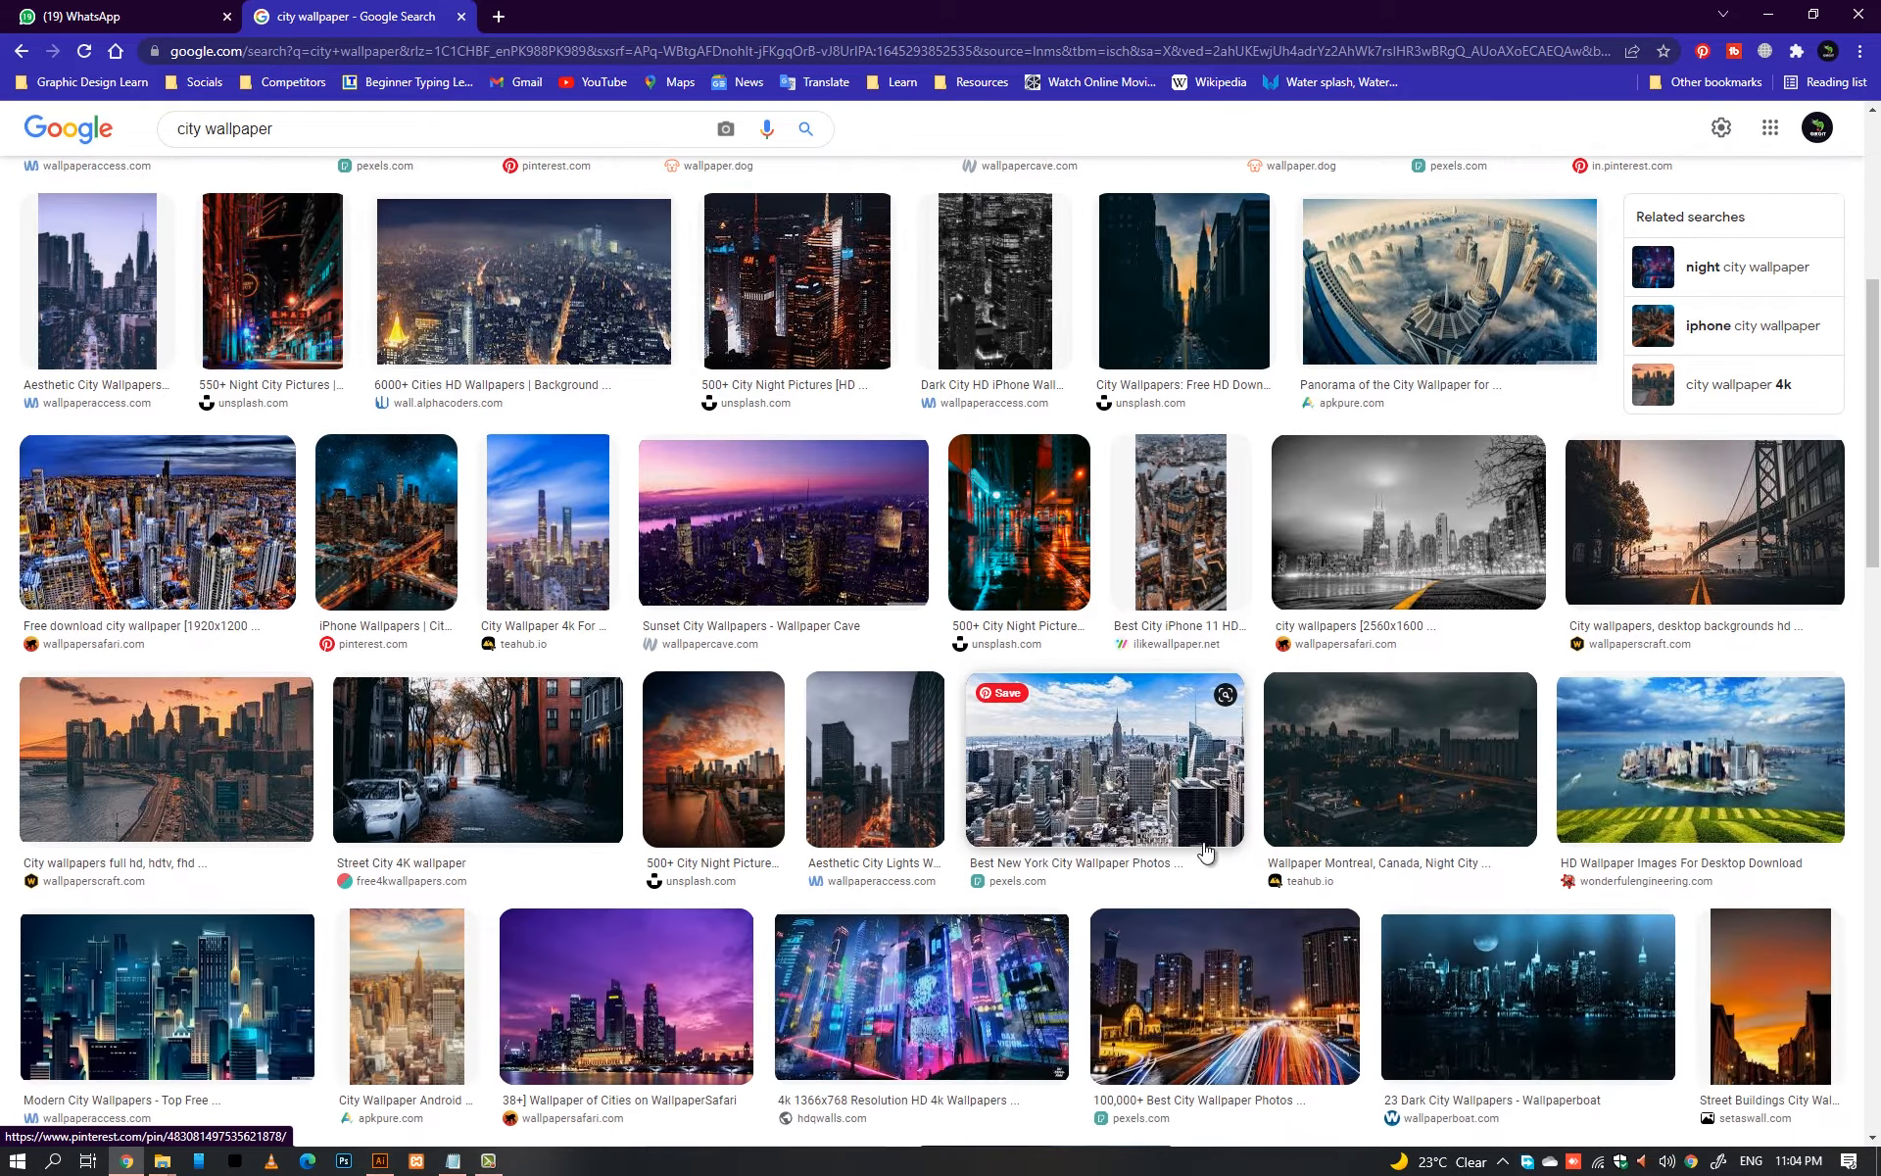
Step: Copy the New York City skyline photo from the Google Images results and paste it into the Illustrator cover document
click(1122, 785)
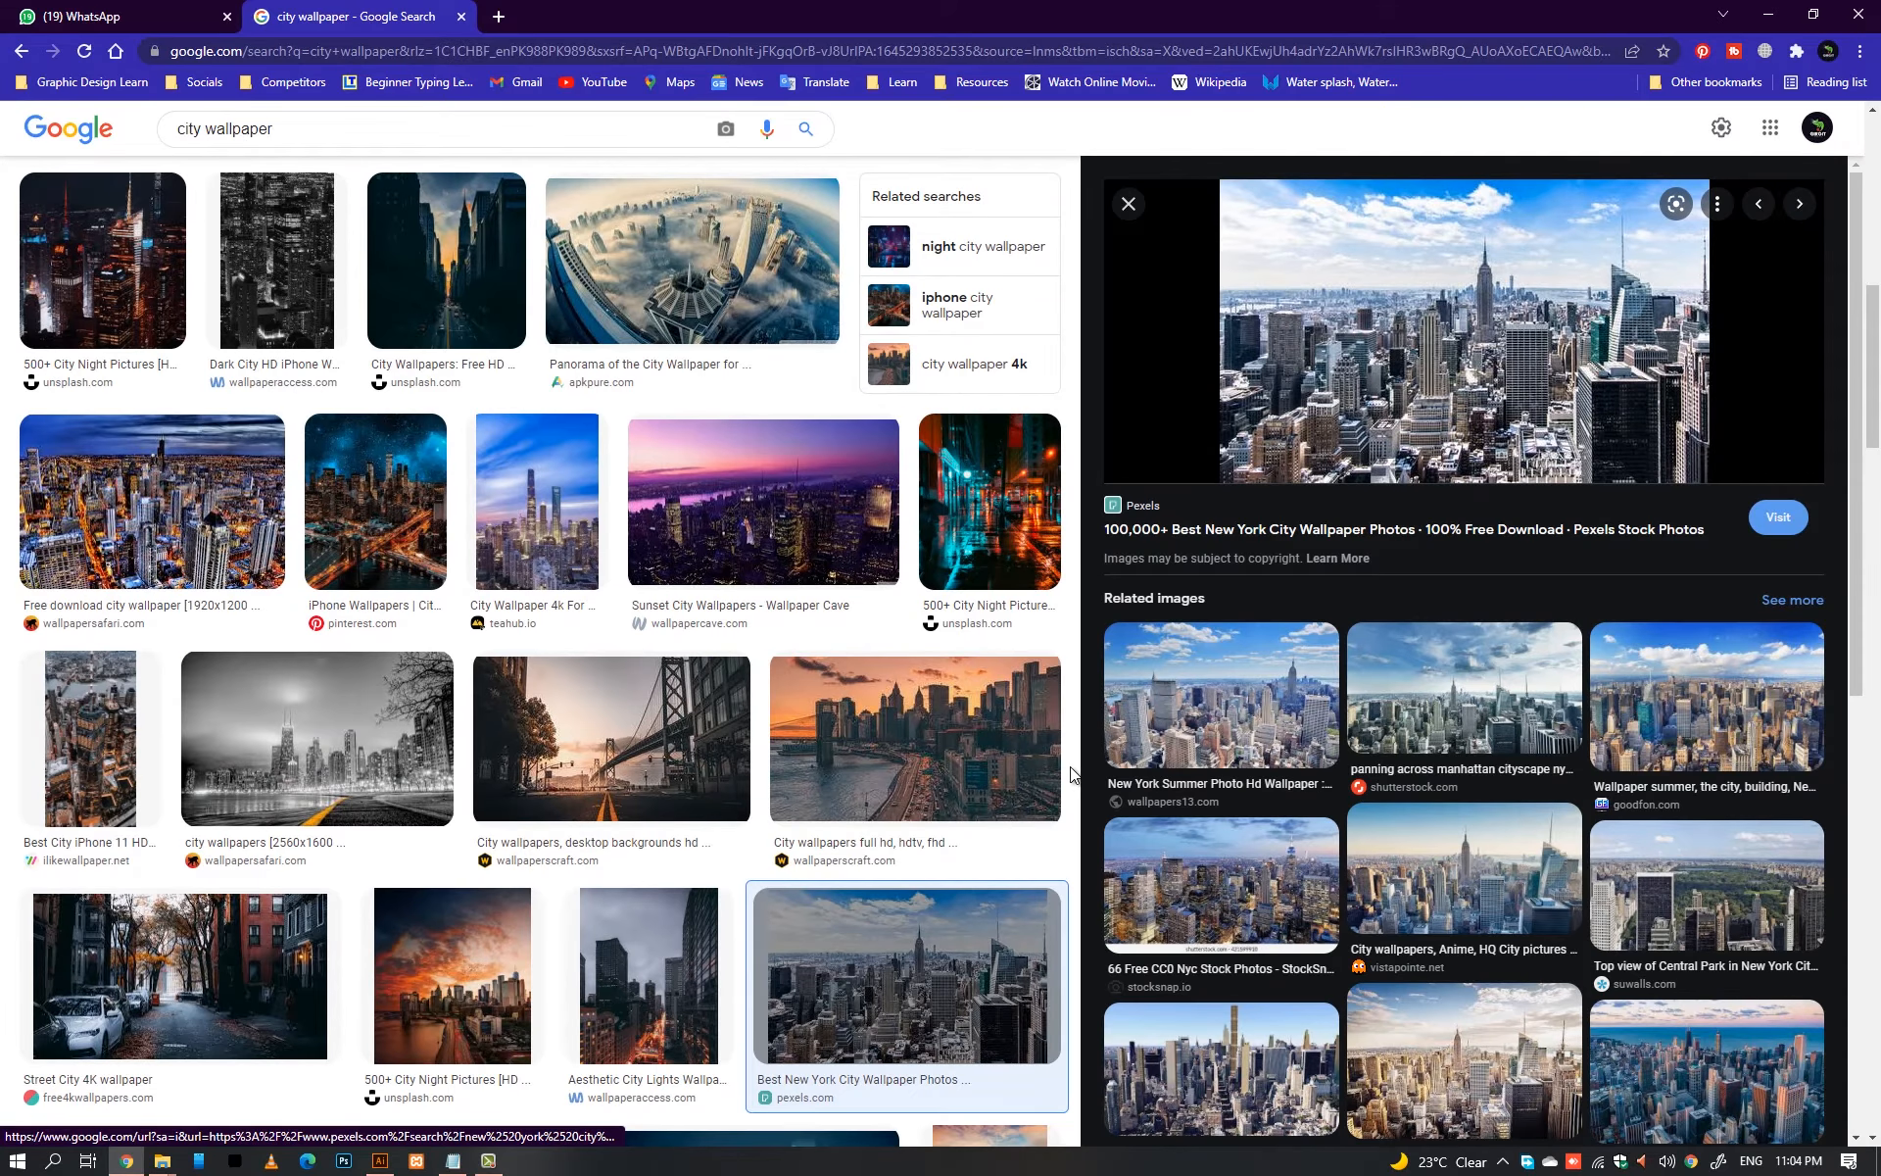
right_click(1395, 343)
click(1466, 591)
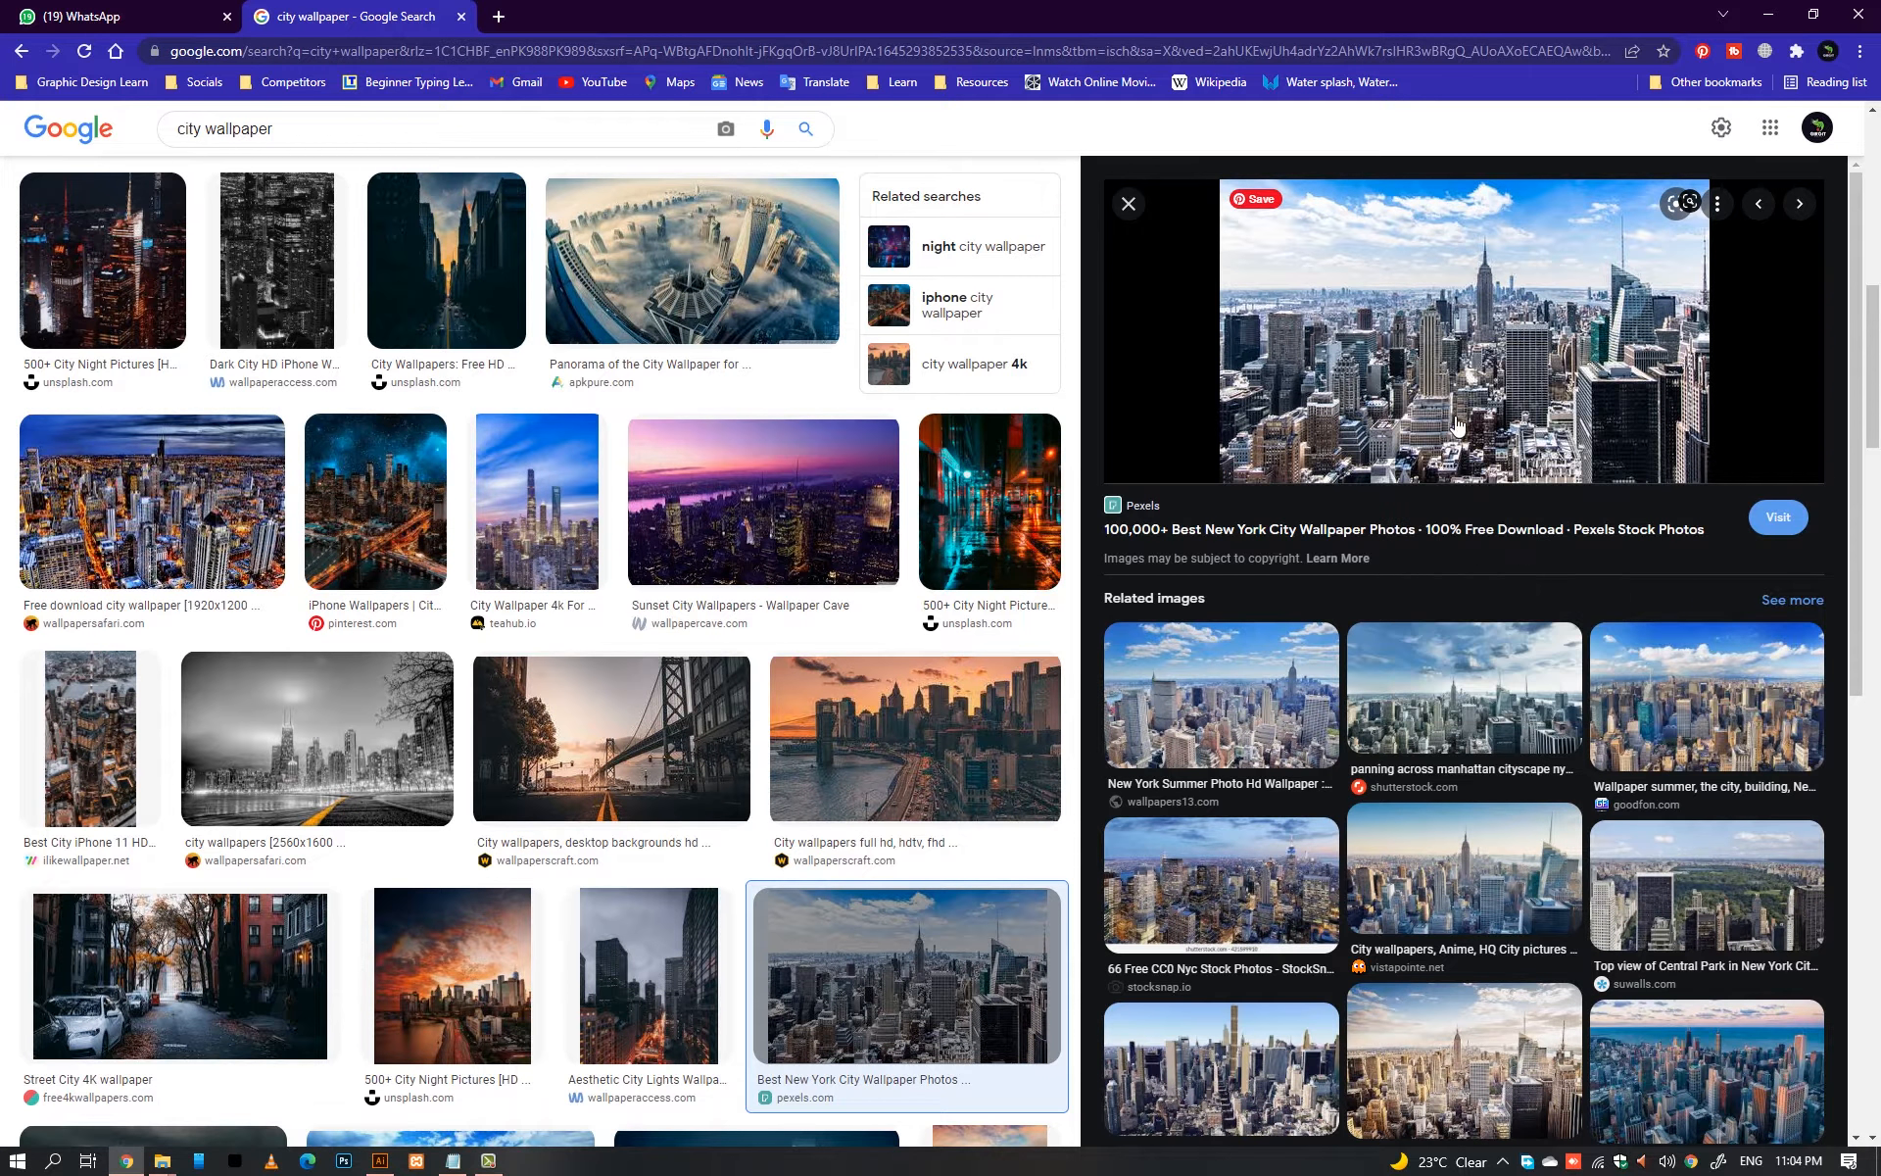
right_click(1454, 348)
click(1543, 591)
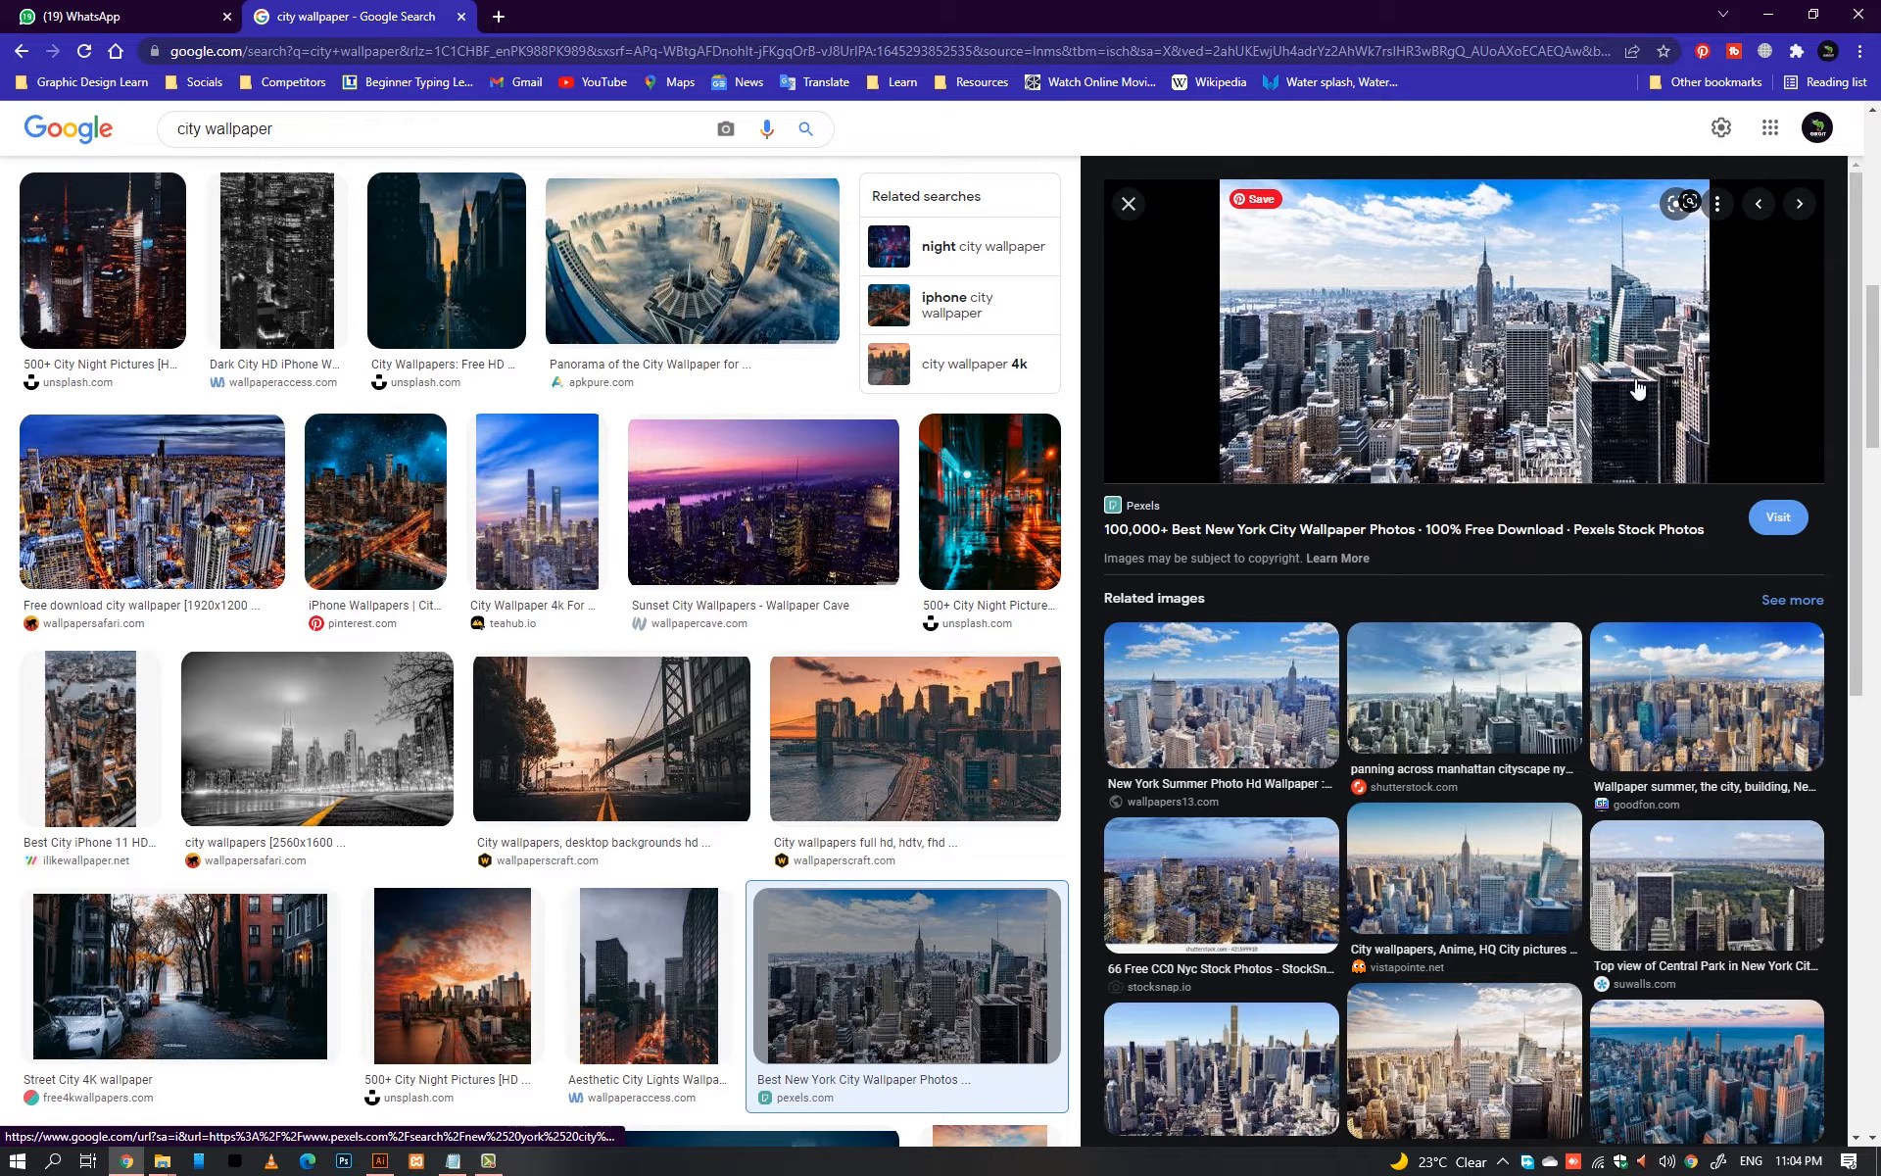
click(1778, 18)
key(ctrl+v)
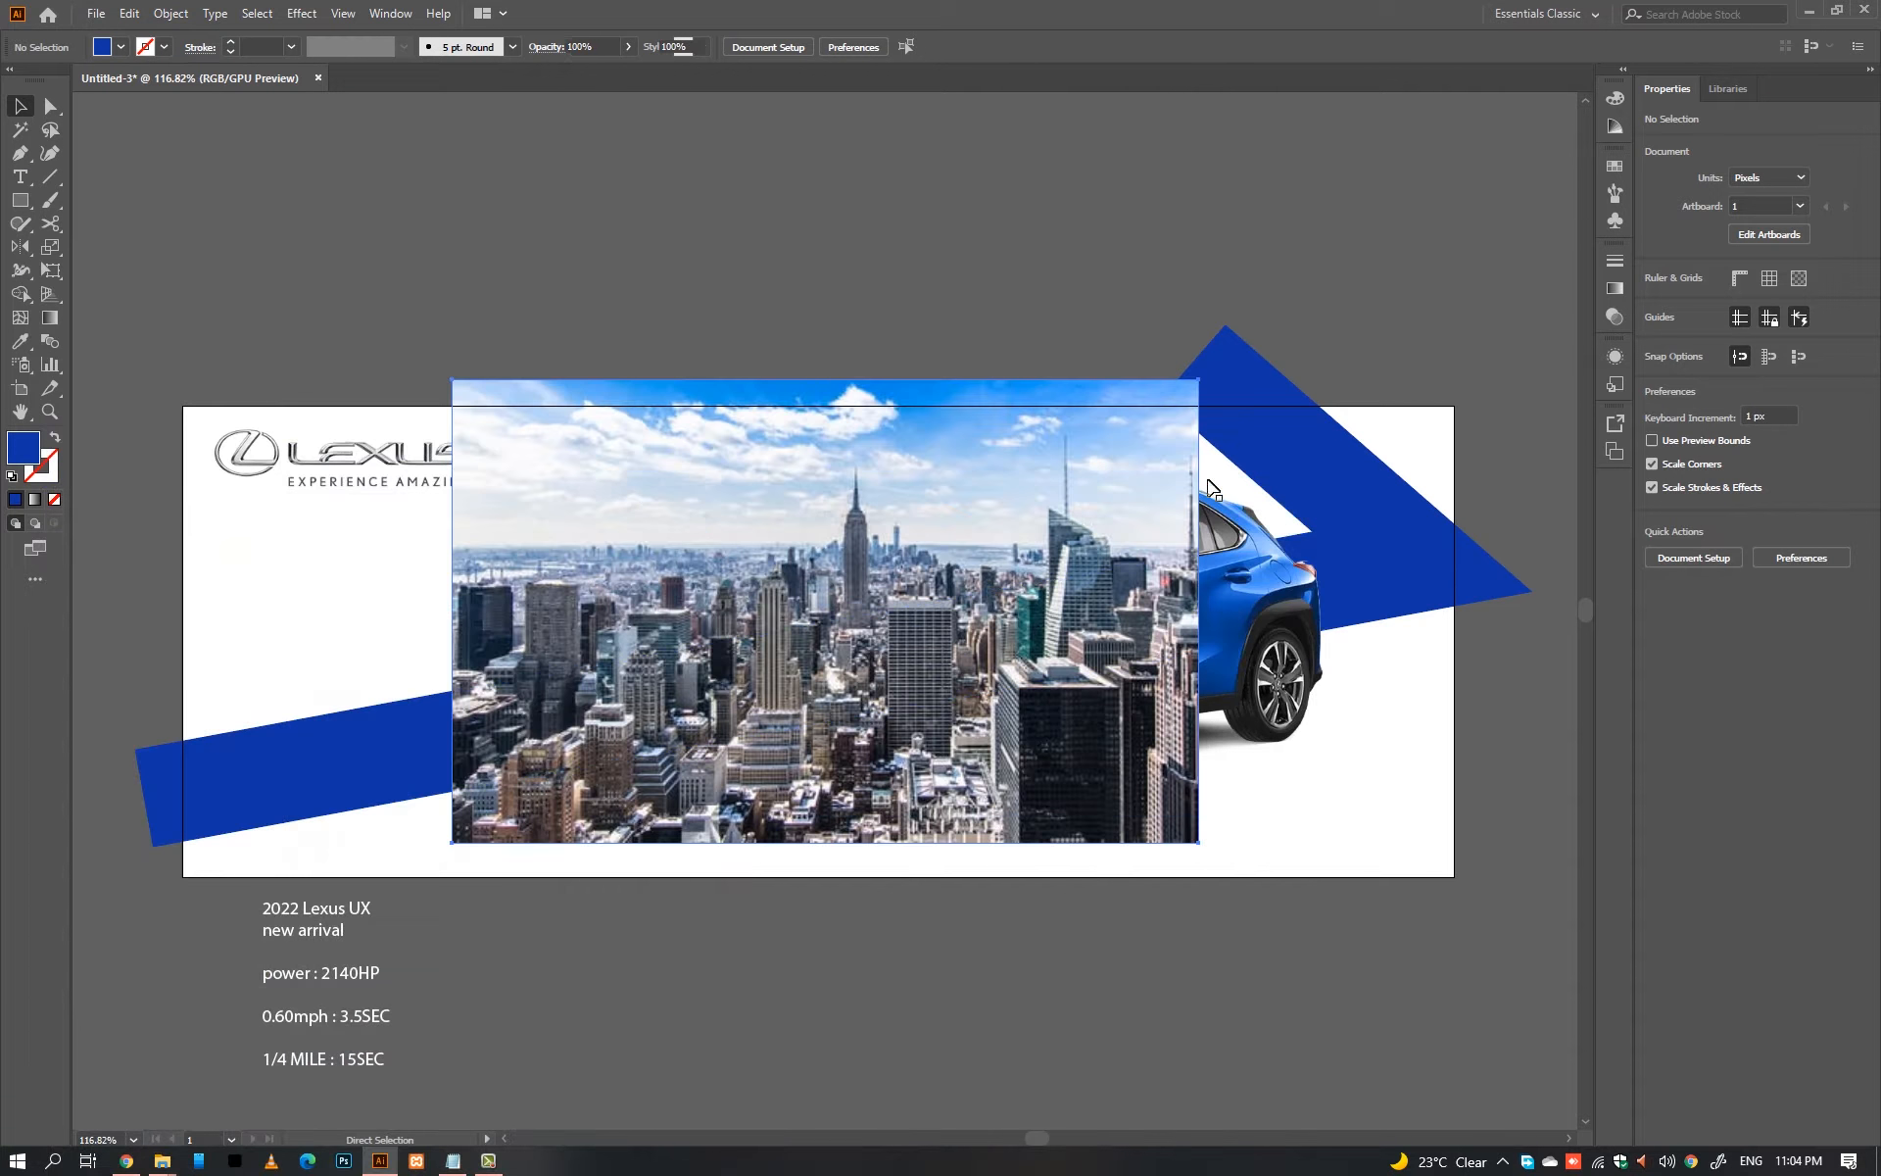
Step: Scale the city photo down to about 291 px wide and align it with the artboard's upper-right corner
drag(1178, 649, 1318, 536)
shift+click(1126, 535)
drag(1091, 536, 1223, 546)
drag(1229, 677, 1114, 622)
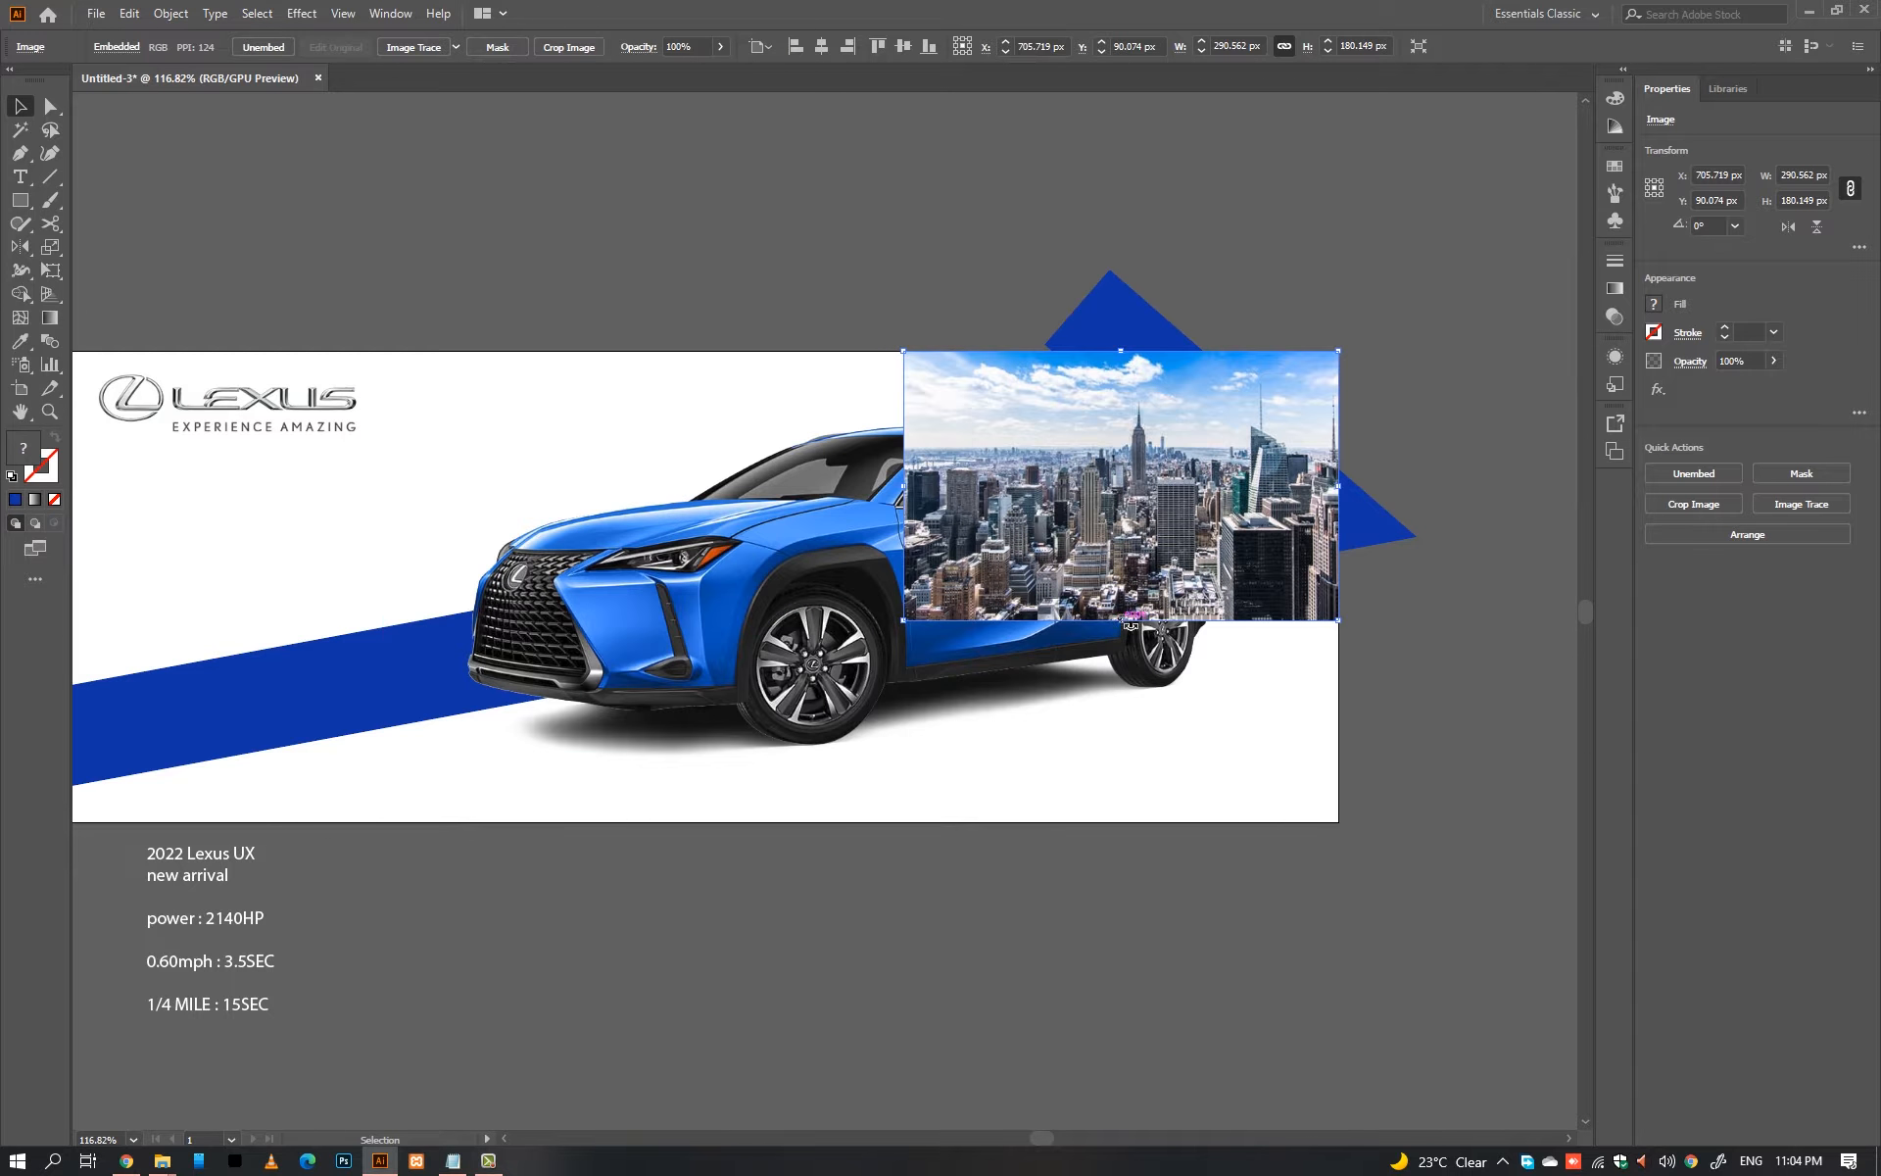
click(1424, 617)
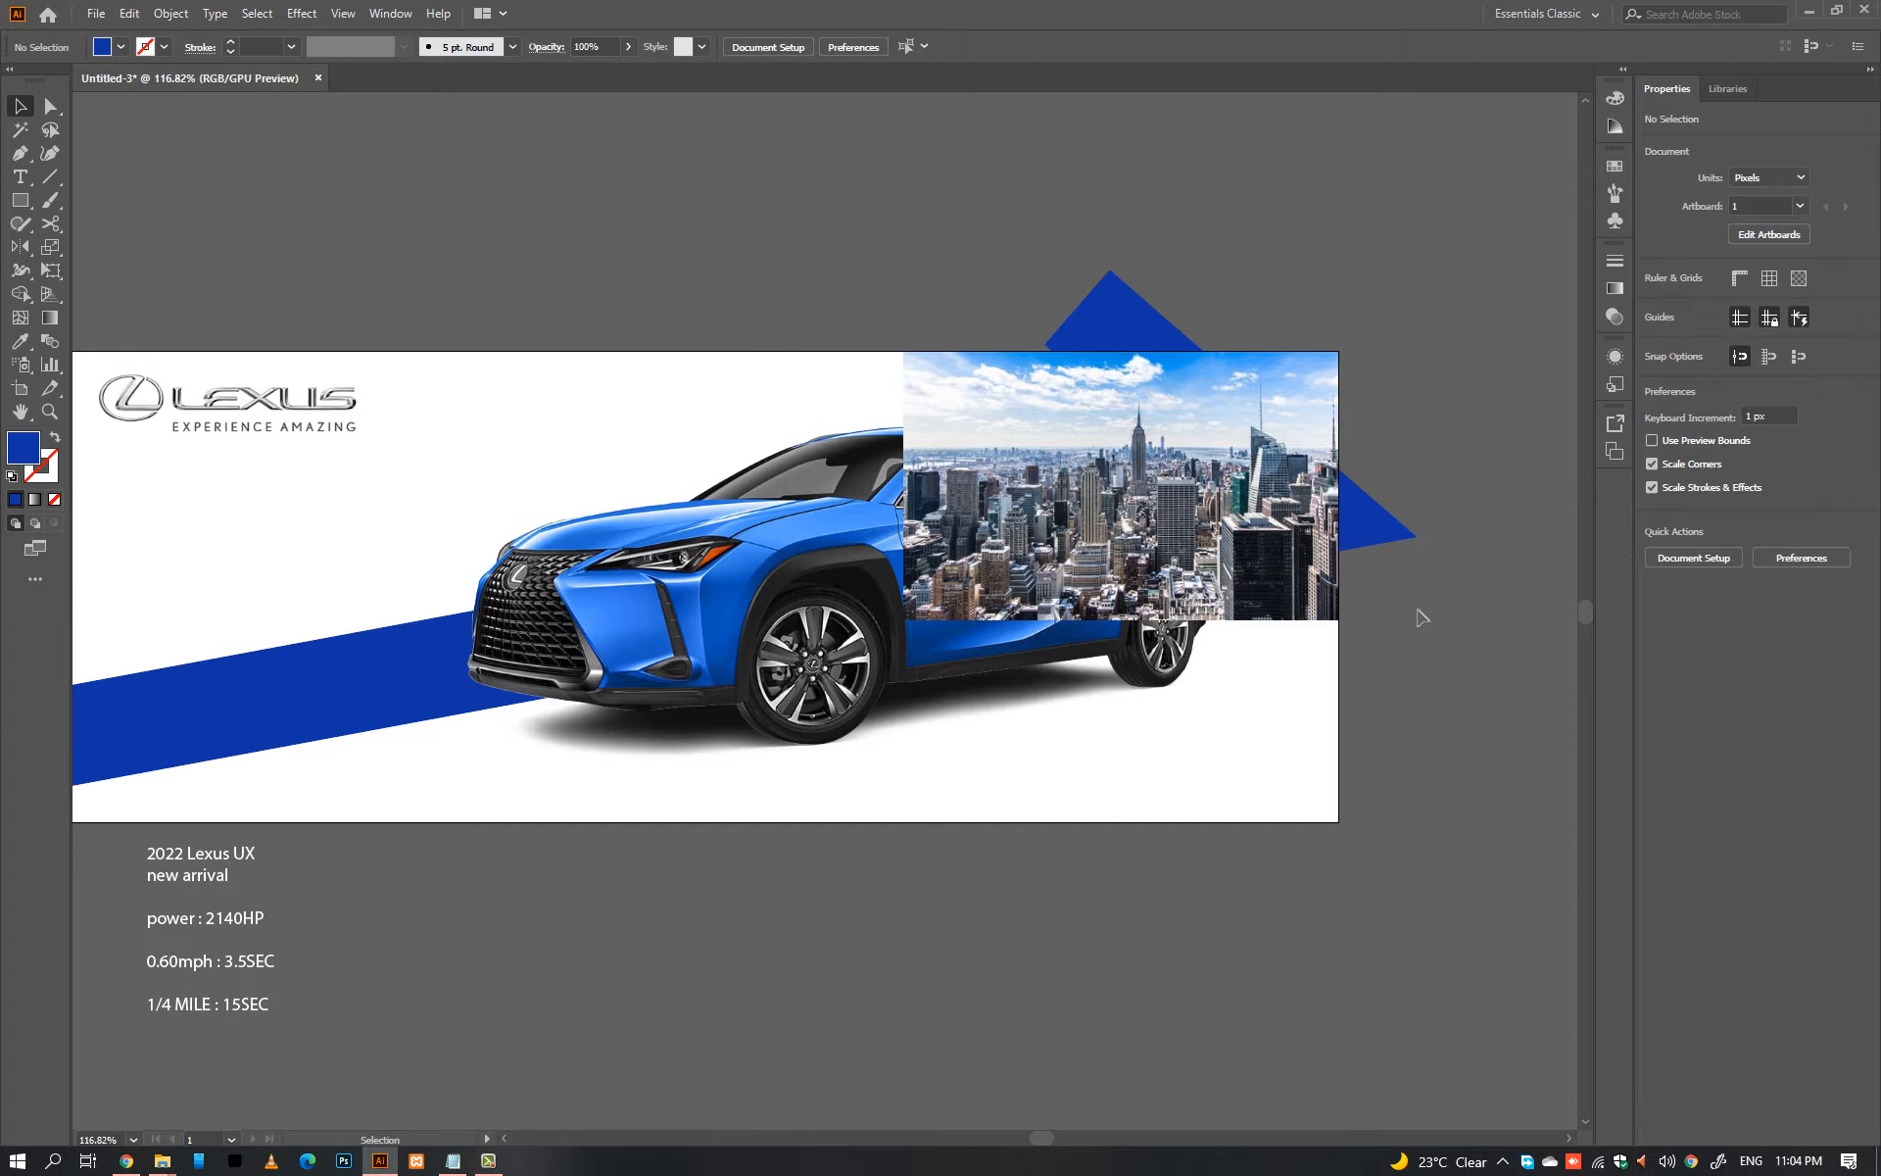
Step: Set the city photo's blending mode to Multiply over the blue band
click(1258, 567)
click(1614, 357)
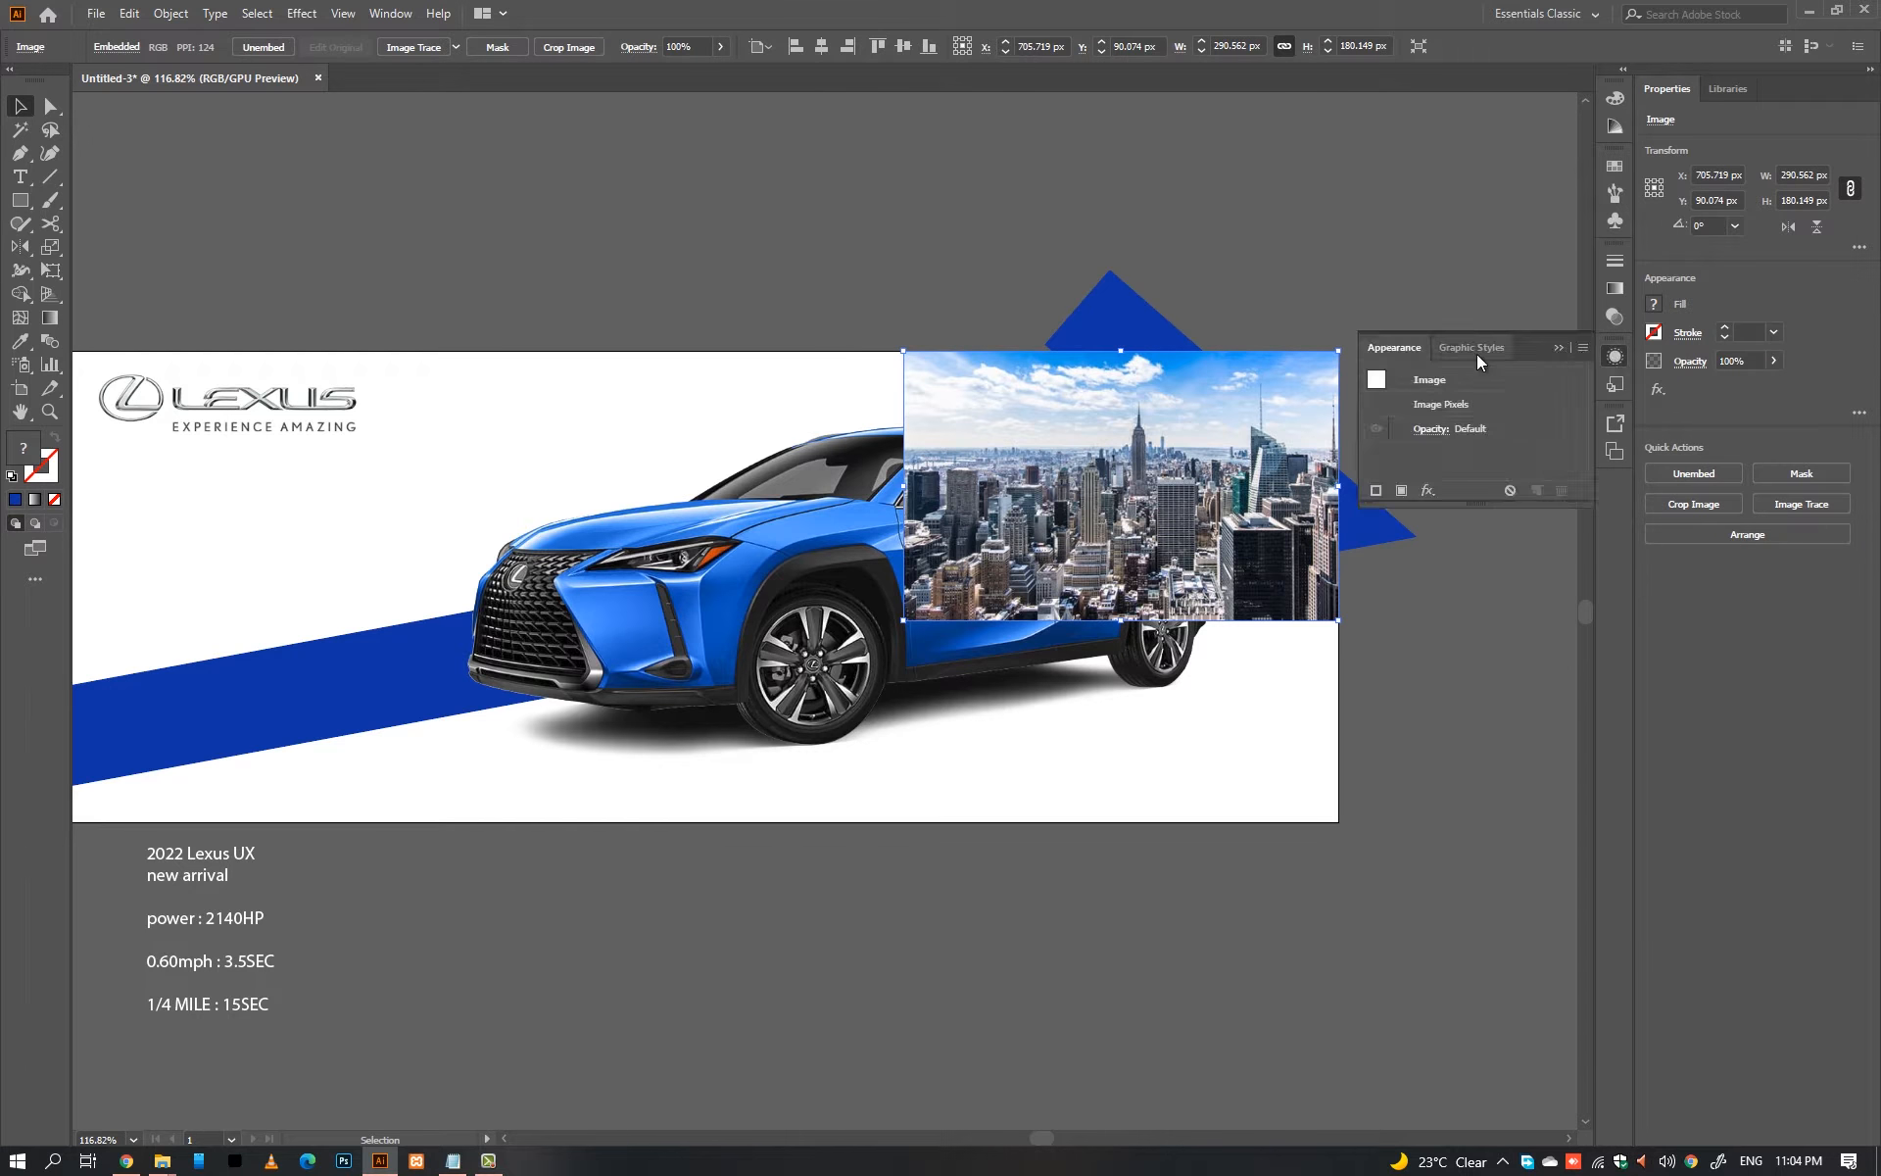
click(1615, 317)
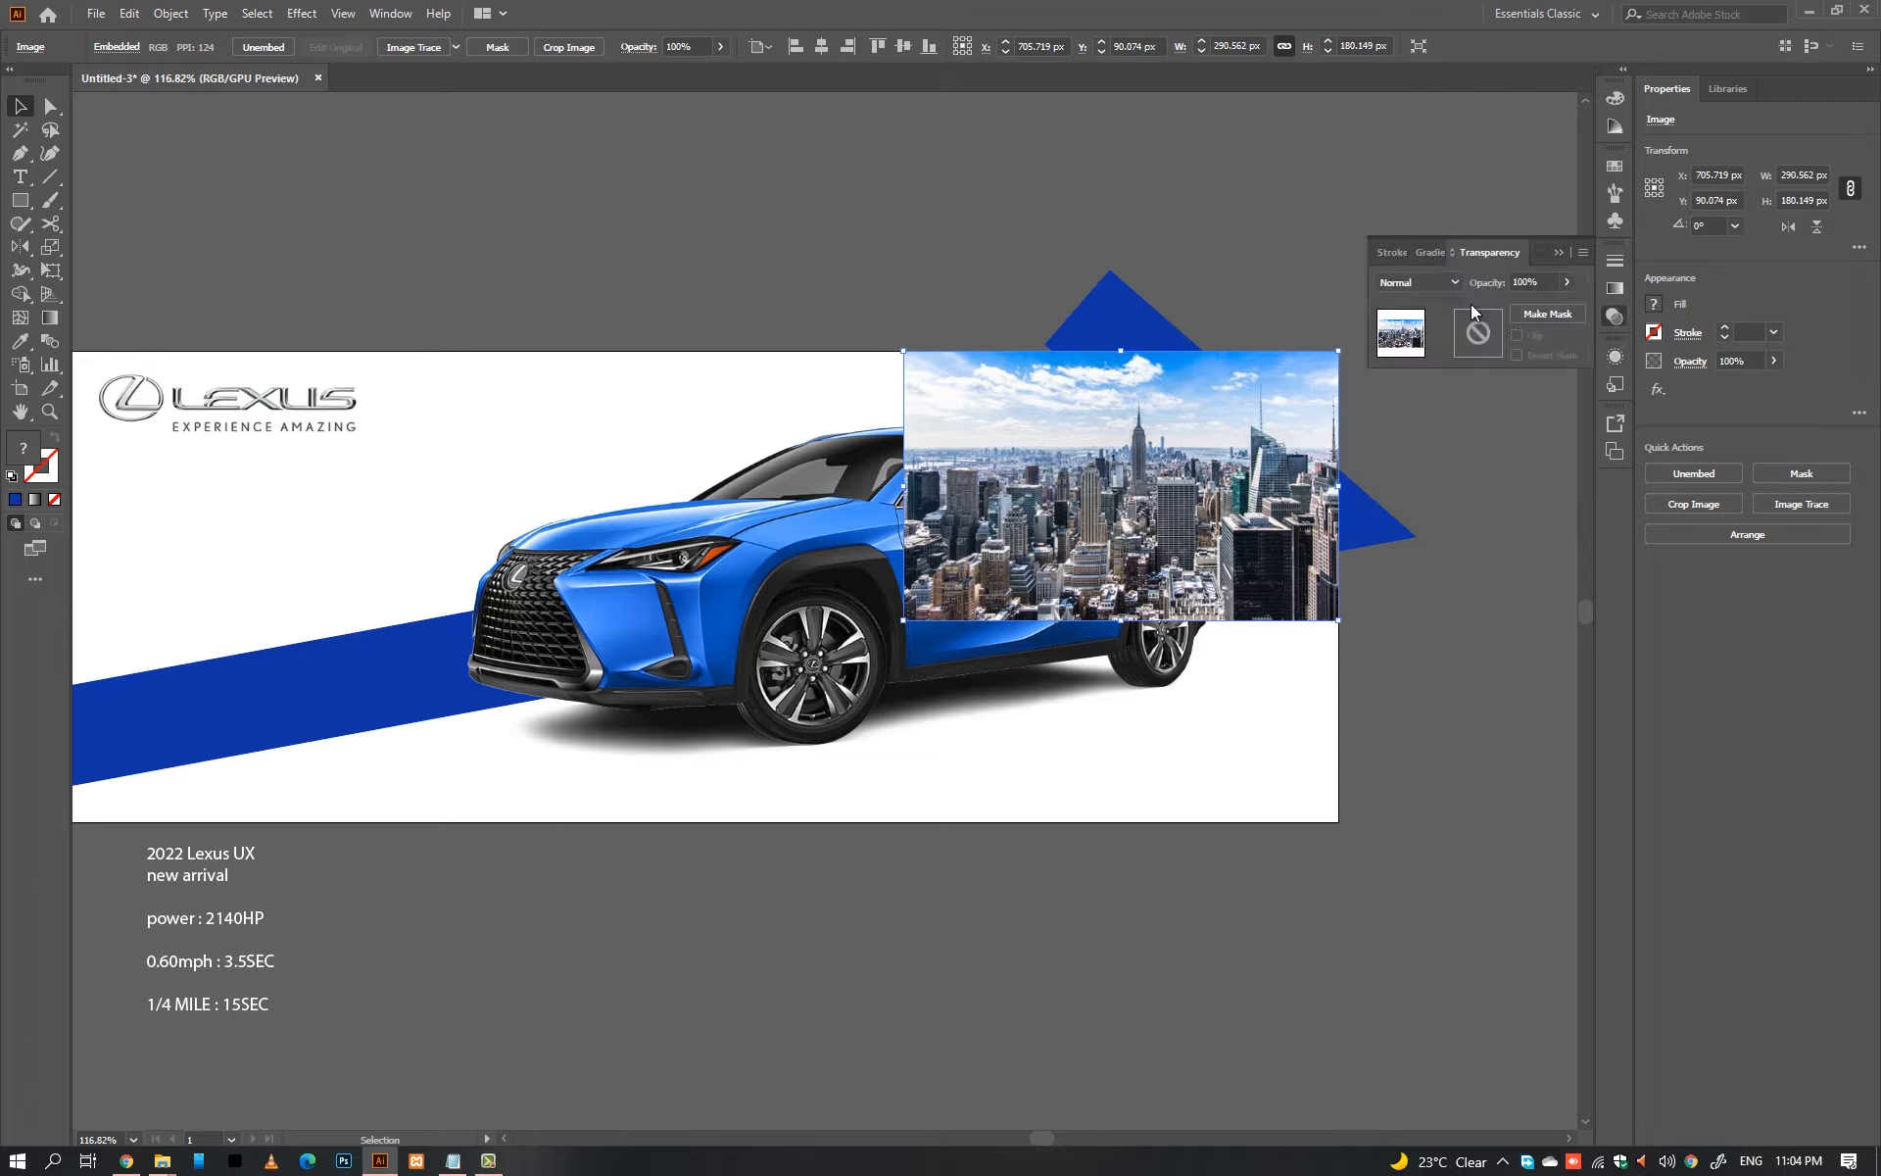
click(1447, 290)
click(1437, 350)
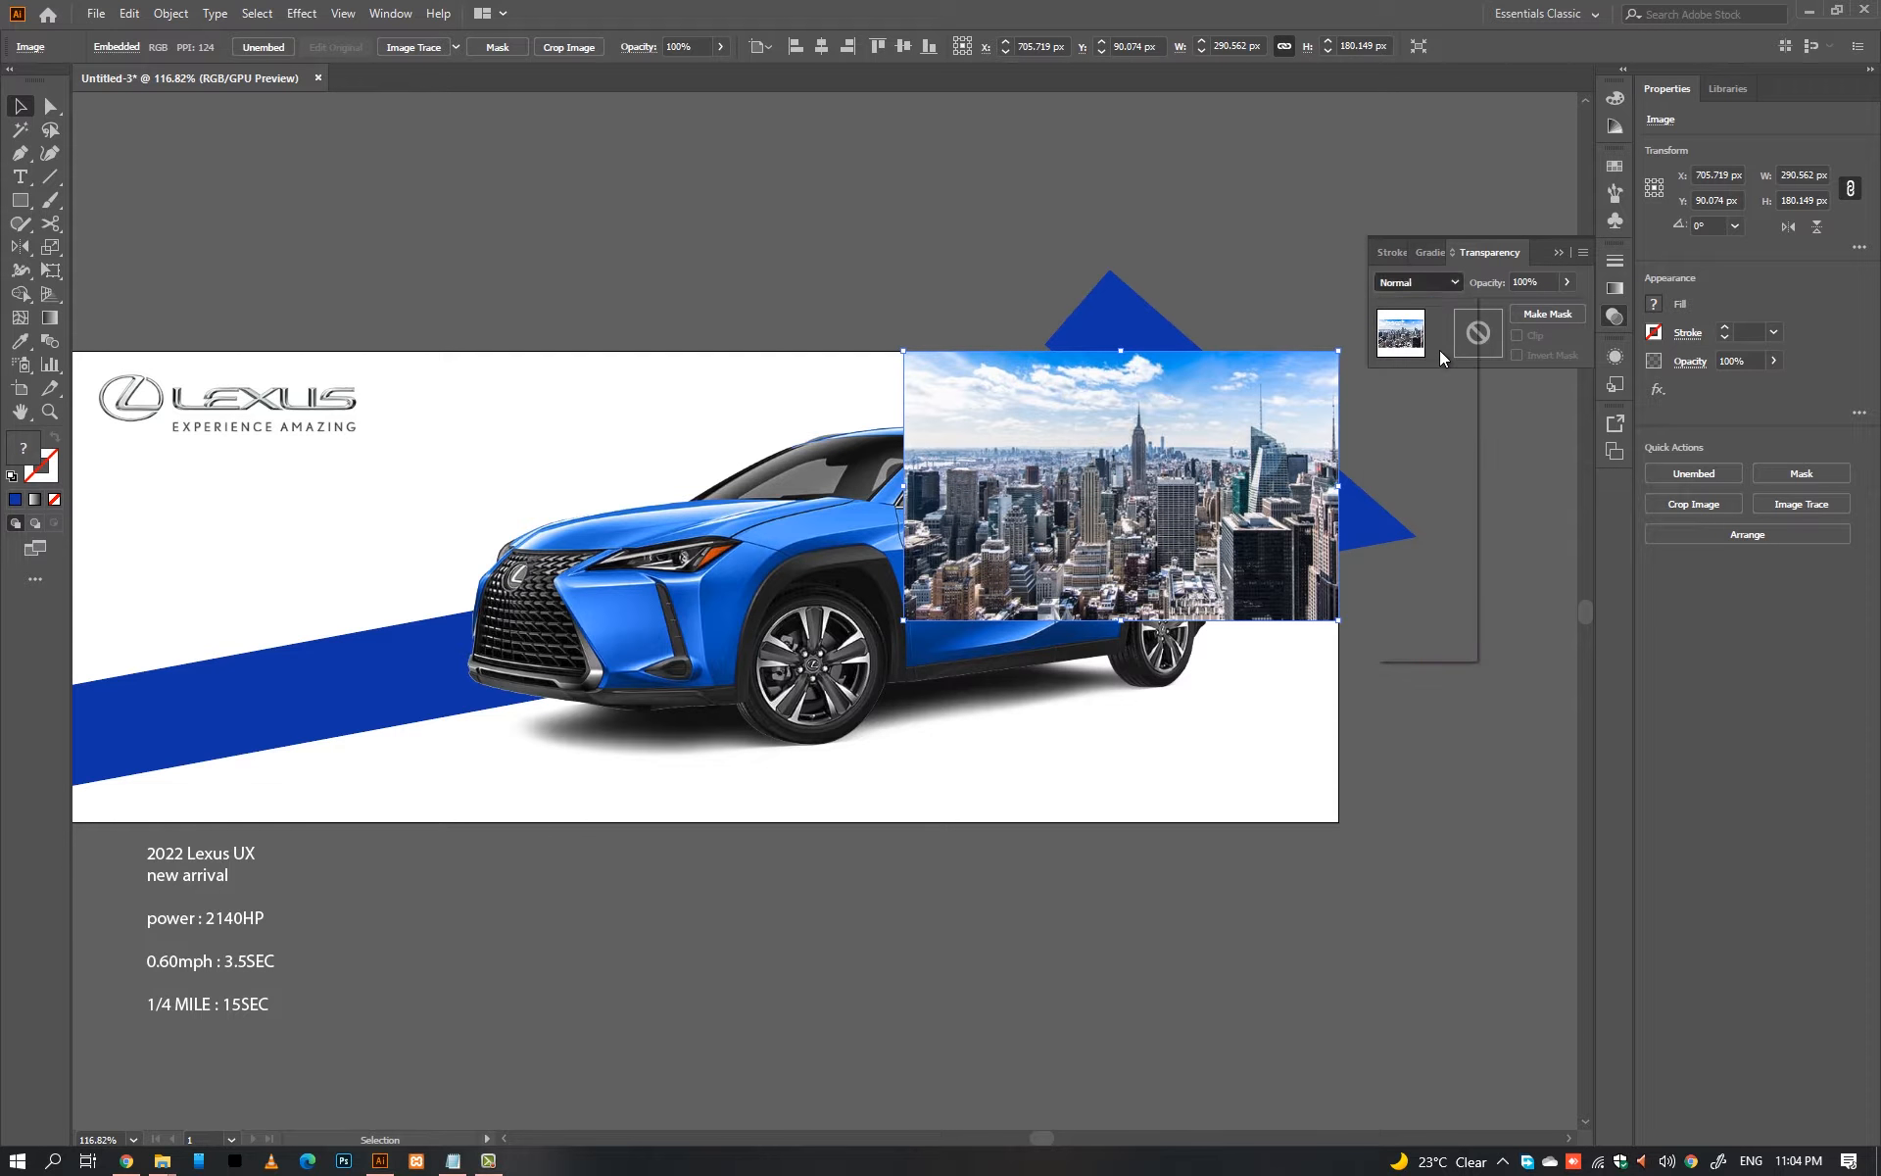
click(1485, 548)
click(1124, 331)
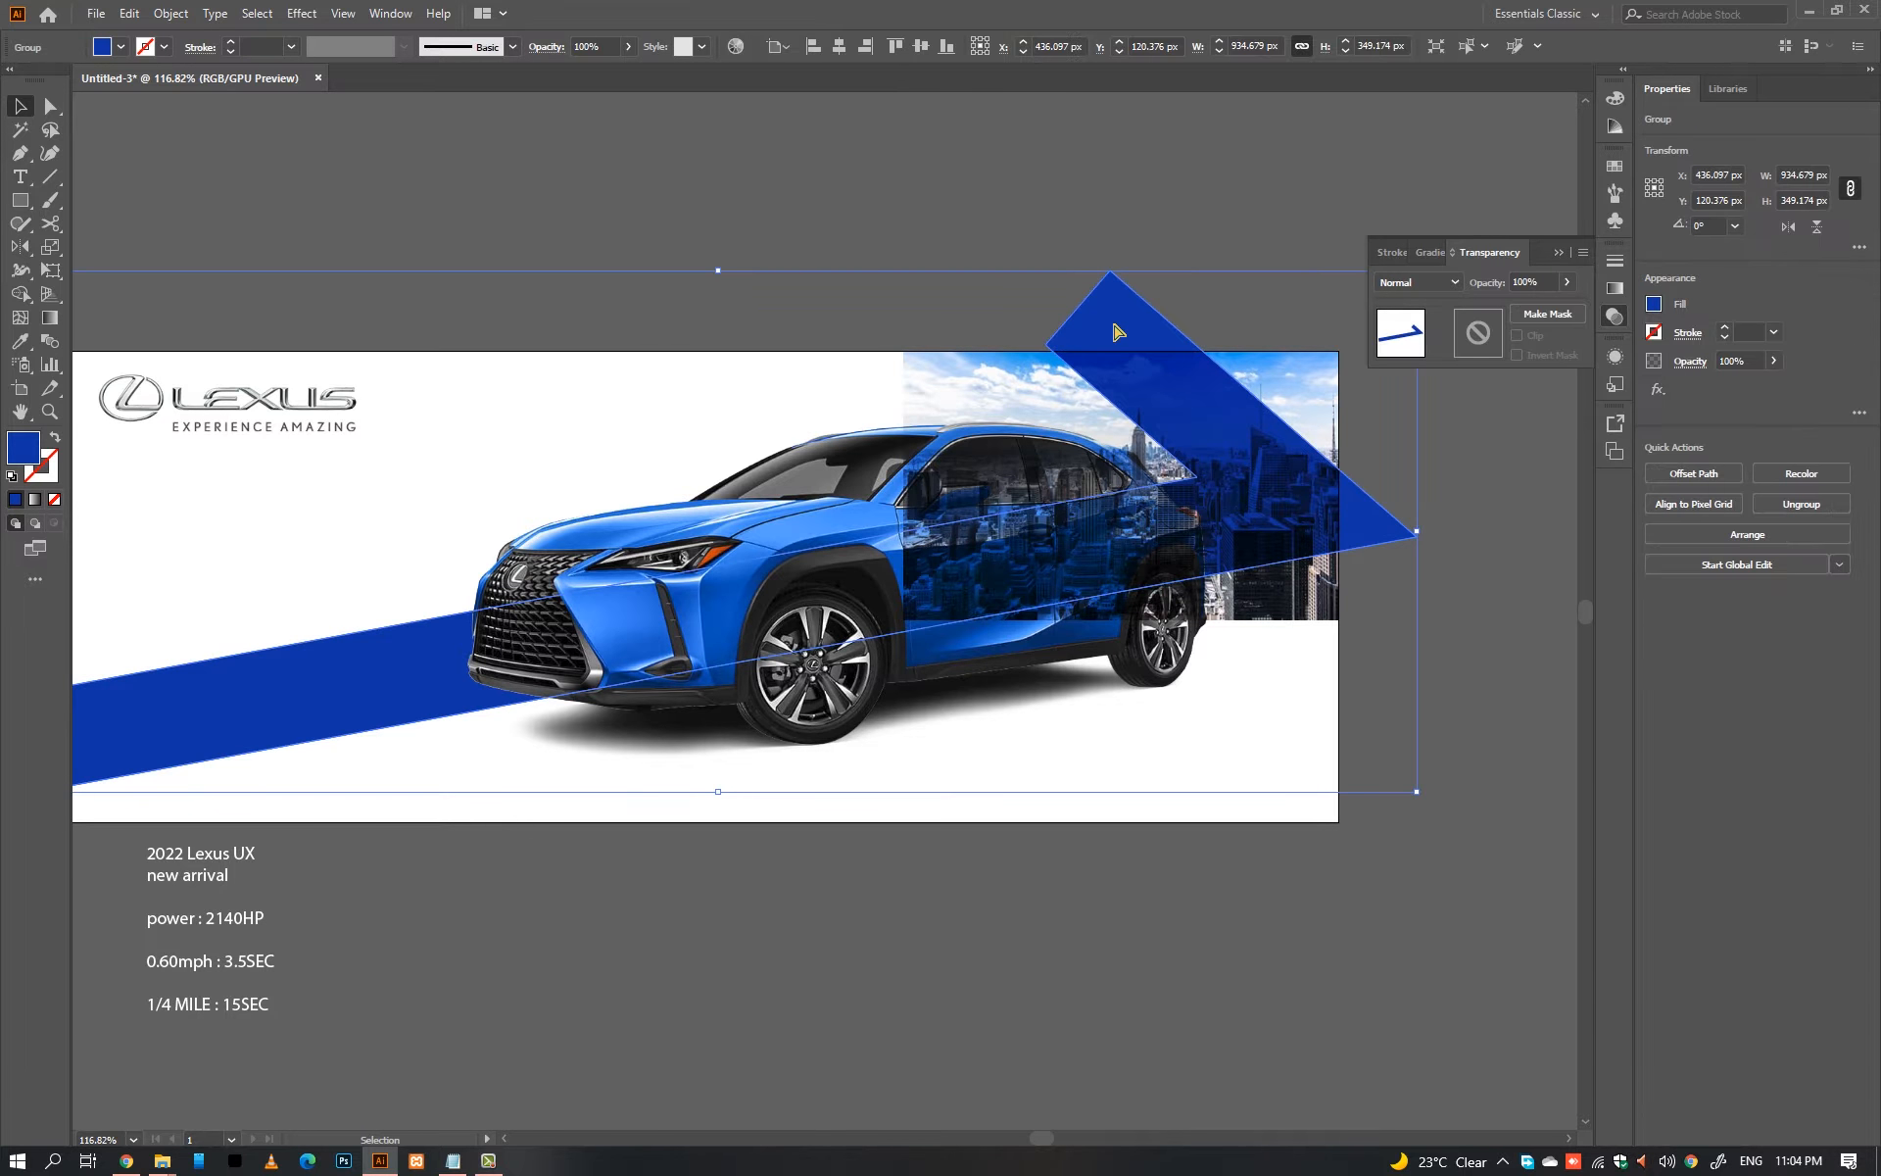
click(1205, 281)
Step: Duplicate the city photo twice along the band's lower-left part and mirror the middle copy horizontally
drag(1253, 458, 947, 572)
drag(918, 691, 863, 676)
click(1049, 798)
click(1011, 657)
key(o)
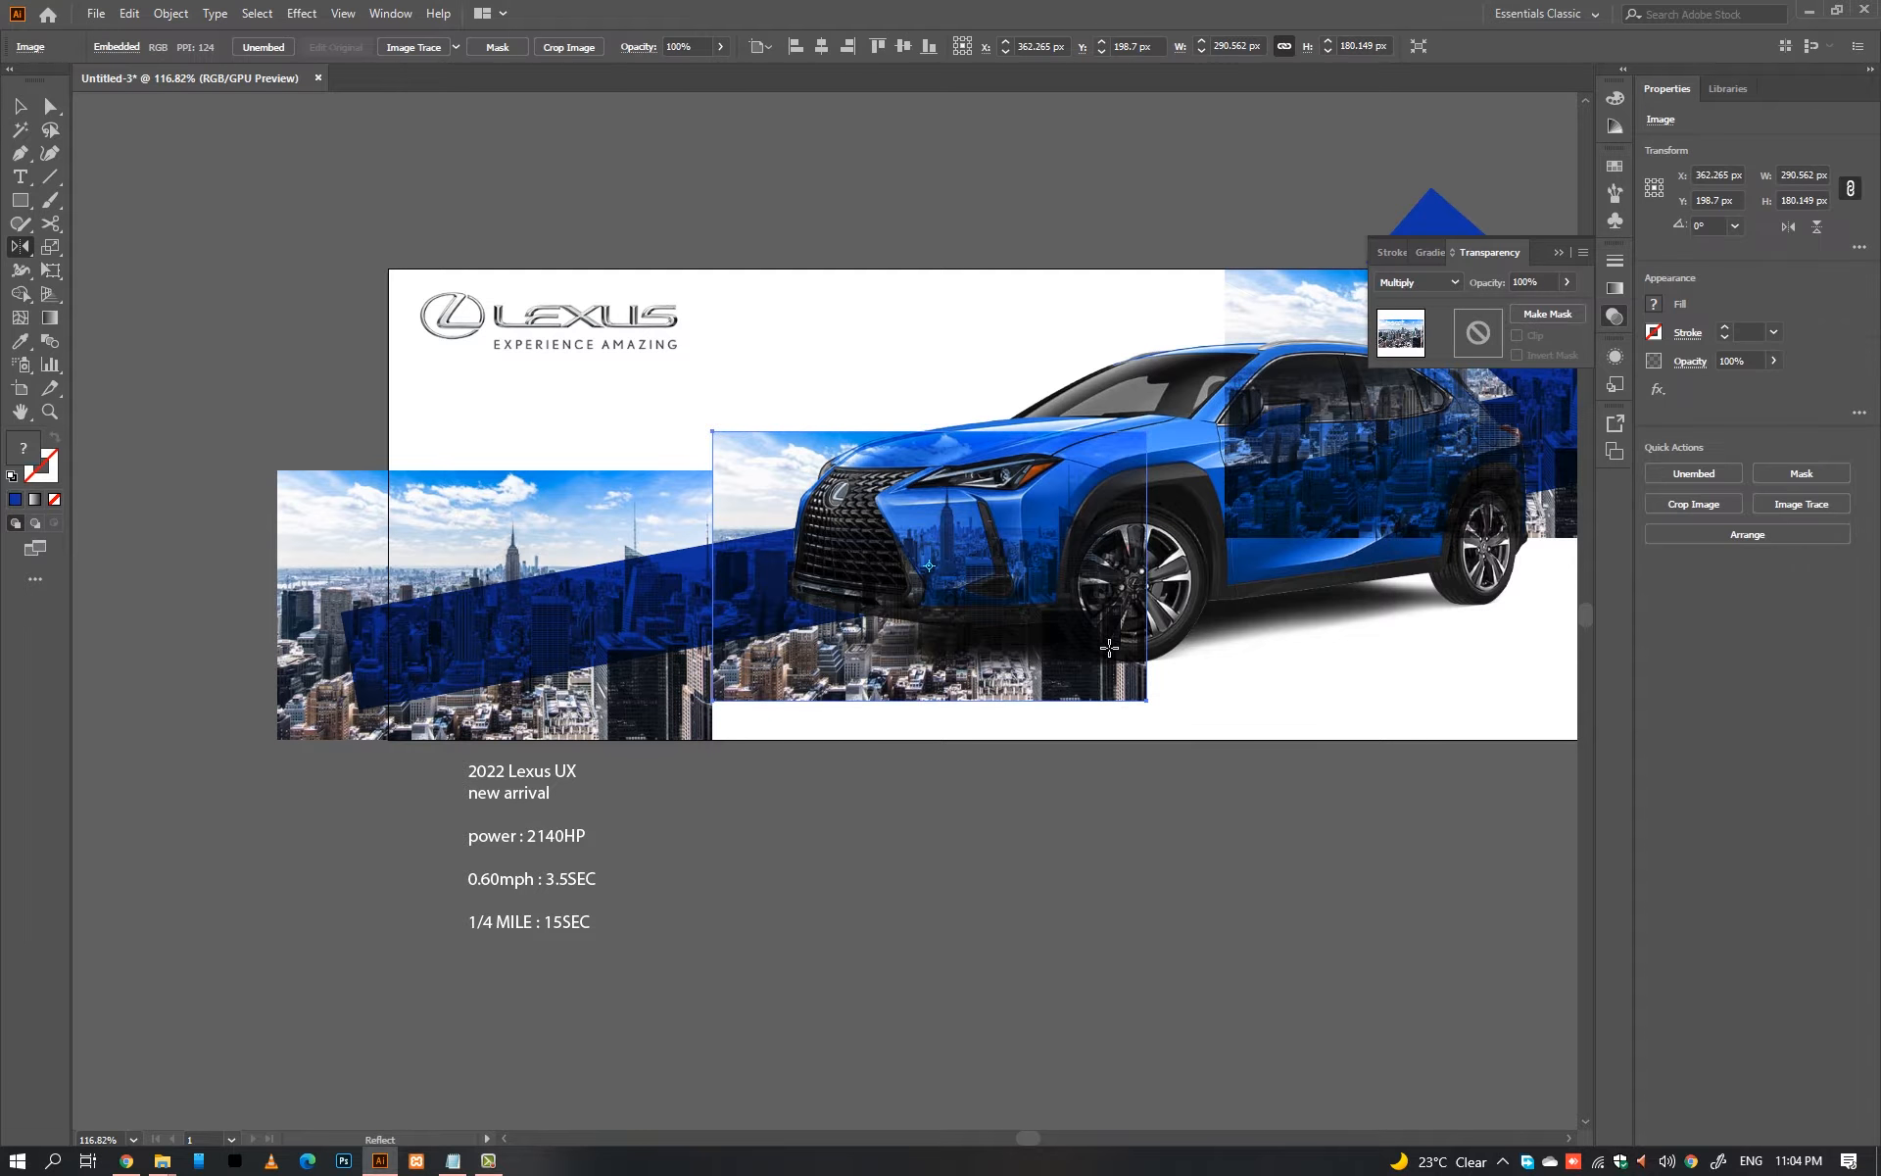
drag(1112, 643, 798, 654)
Step: Group the three city photos into one object
key(v)
click(918, 830)
click(769, 684)
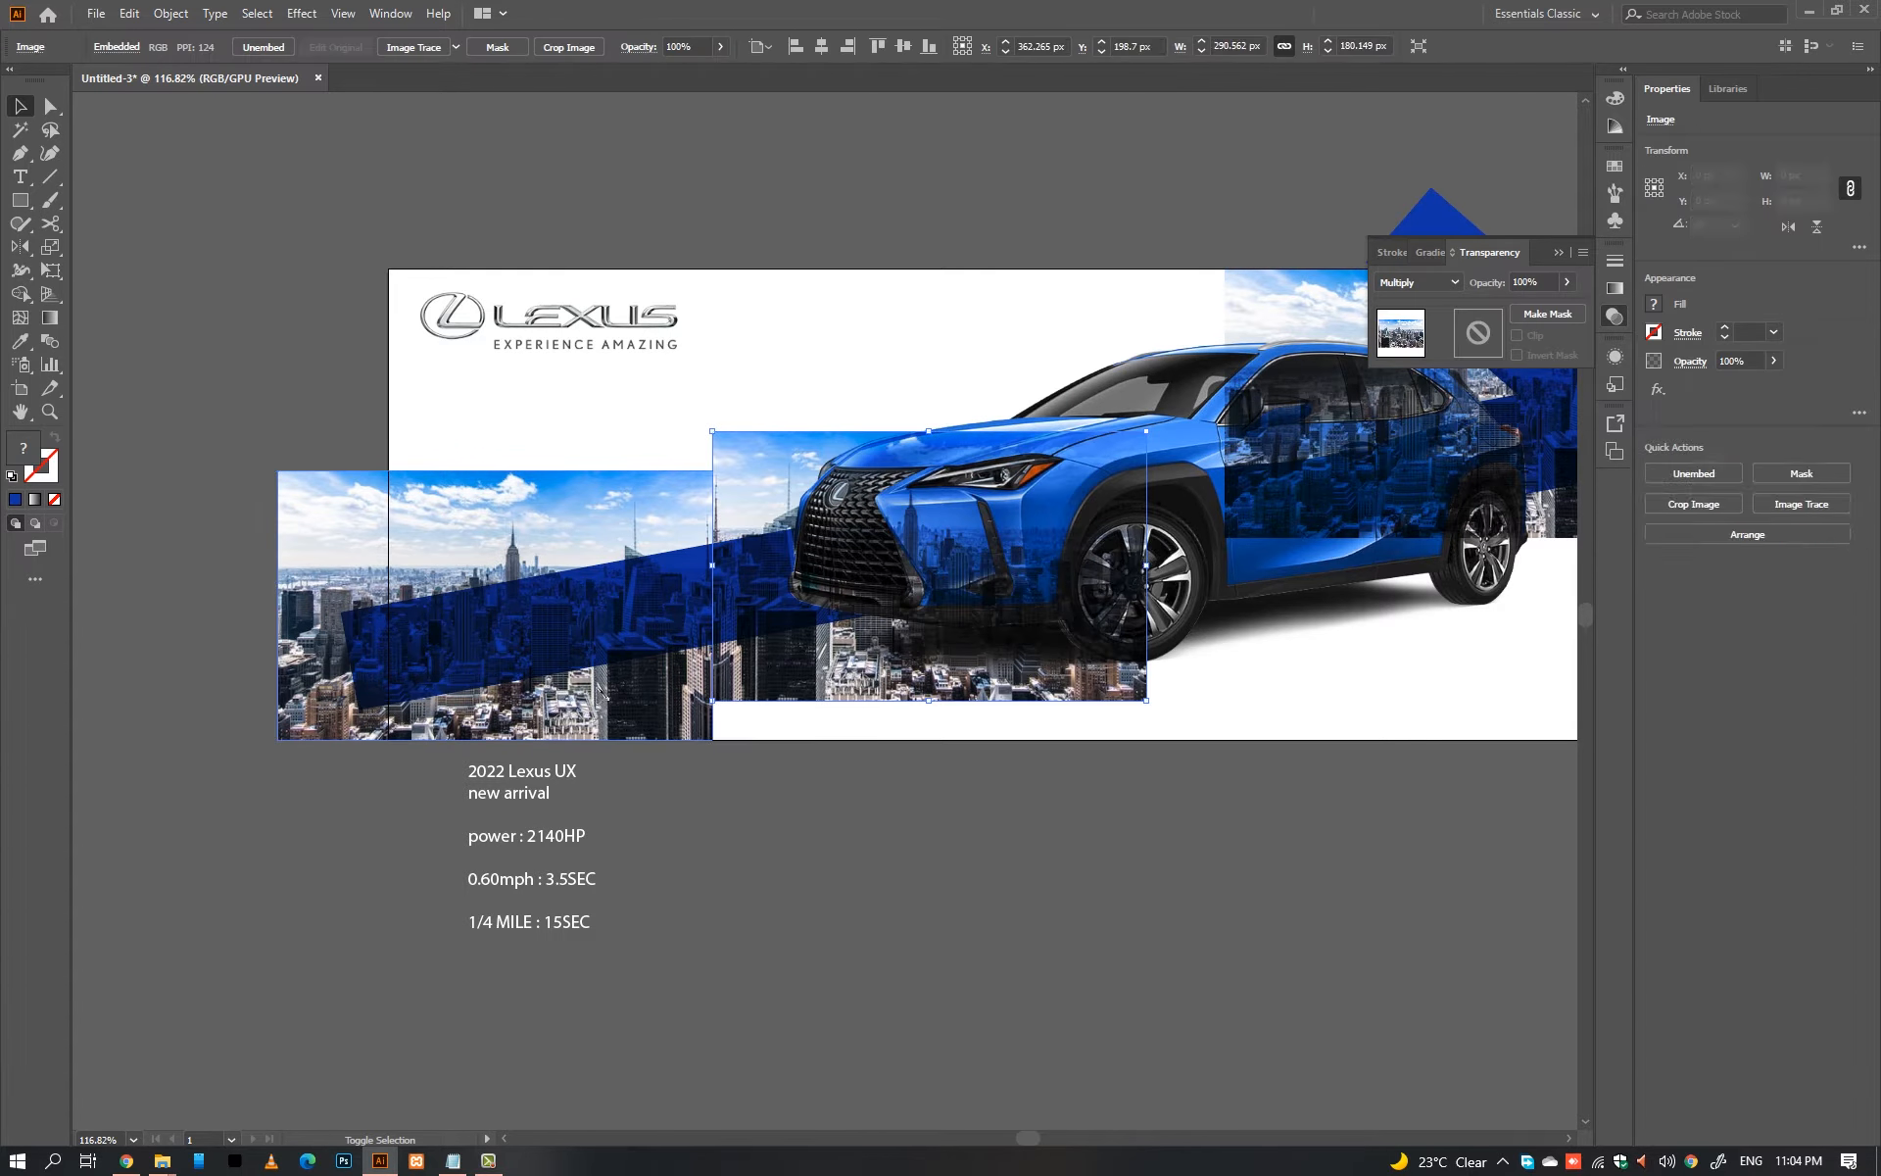
shift+click(652, 678)
drag(984, 602, 818, 635)
shift+click(1124, 474)
right_click(1124, 474)
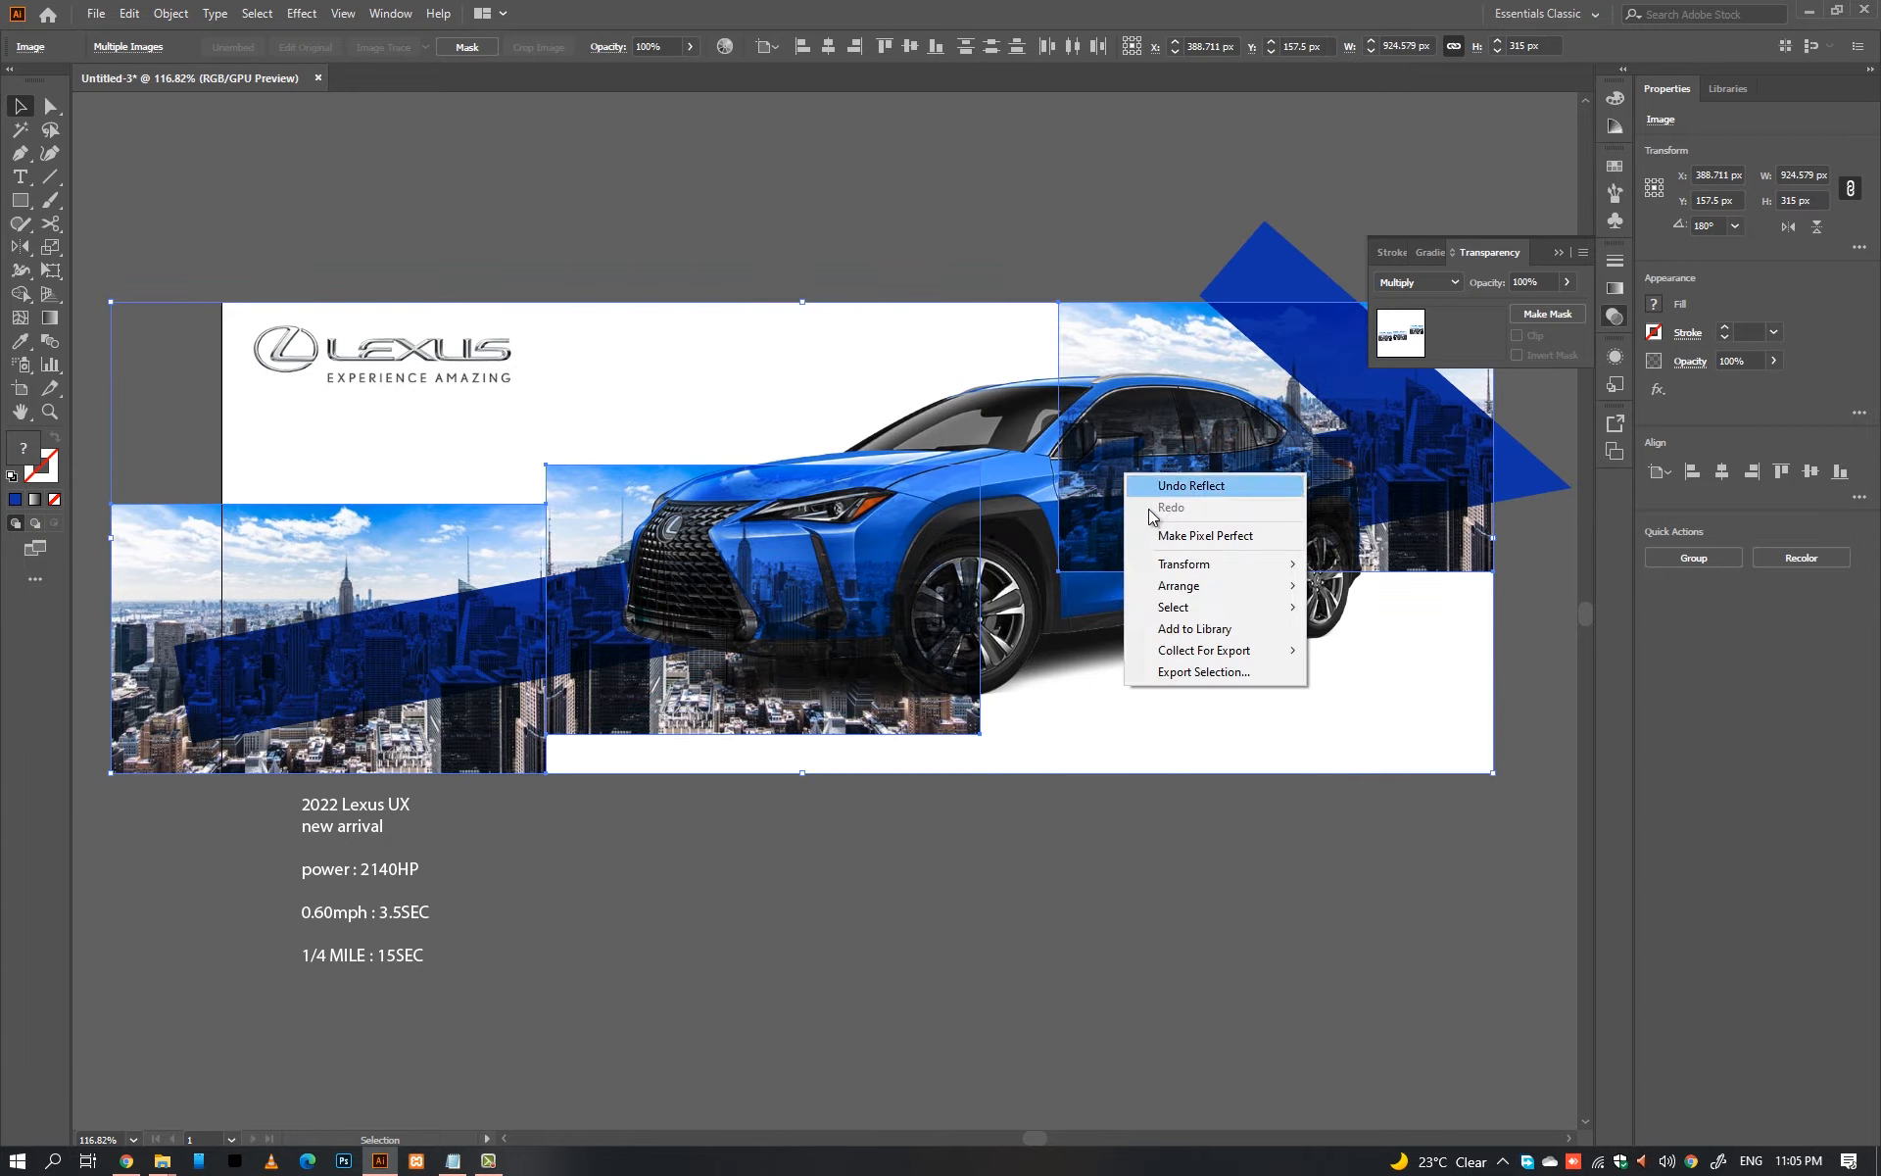
drag(1160, 390, 1105, 424)
key(ctrl+z)
right_click(1170, 407)
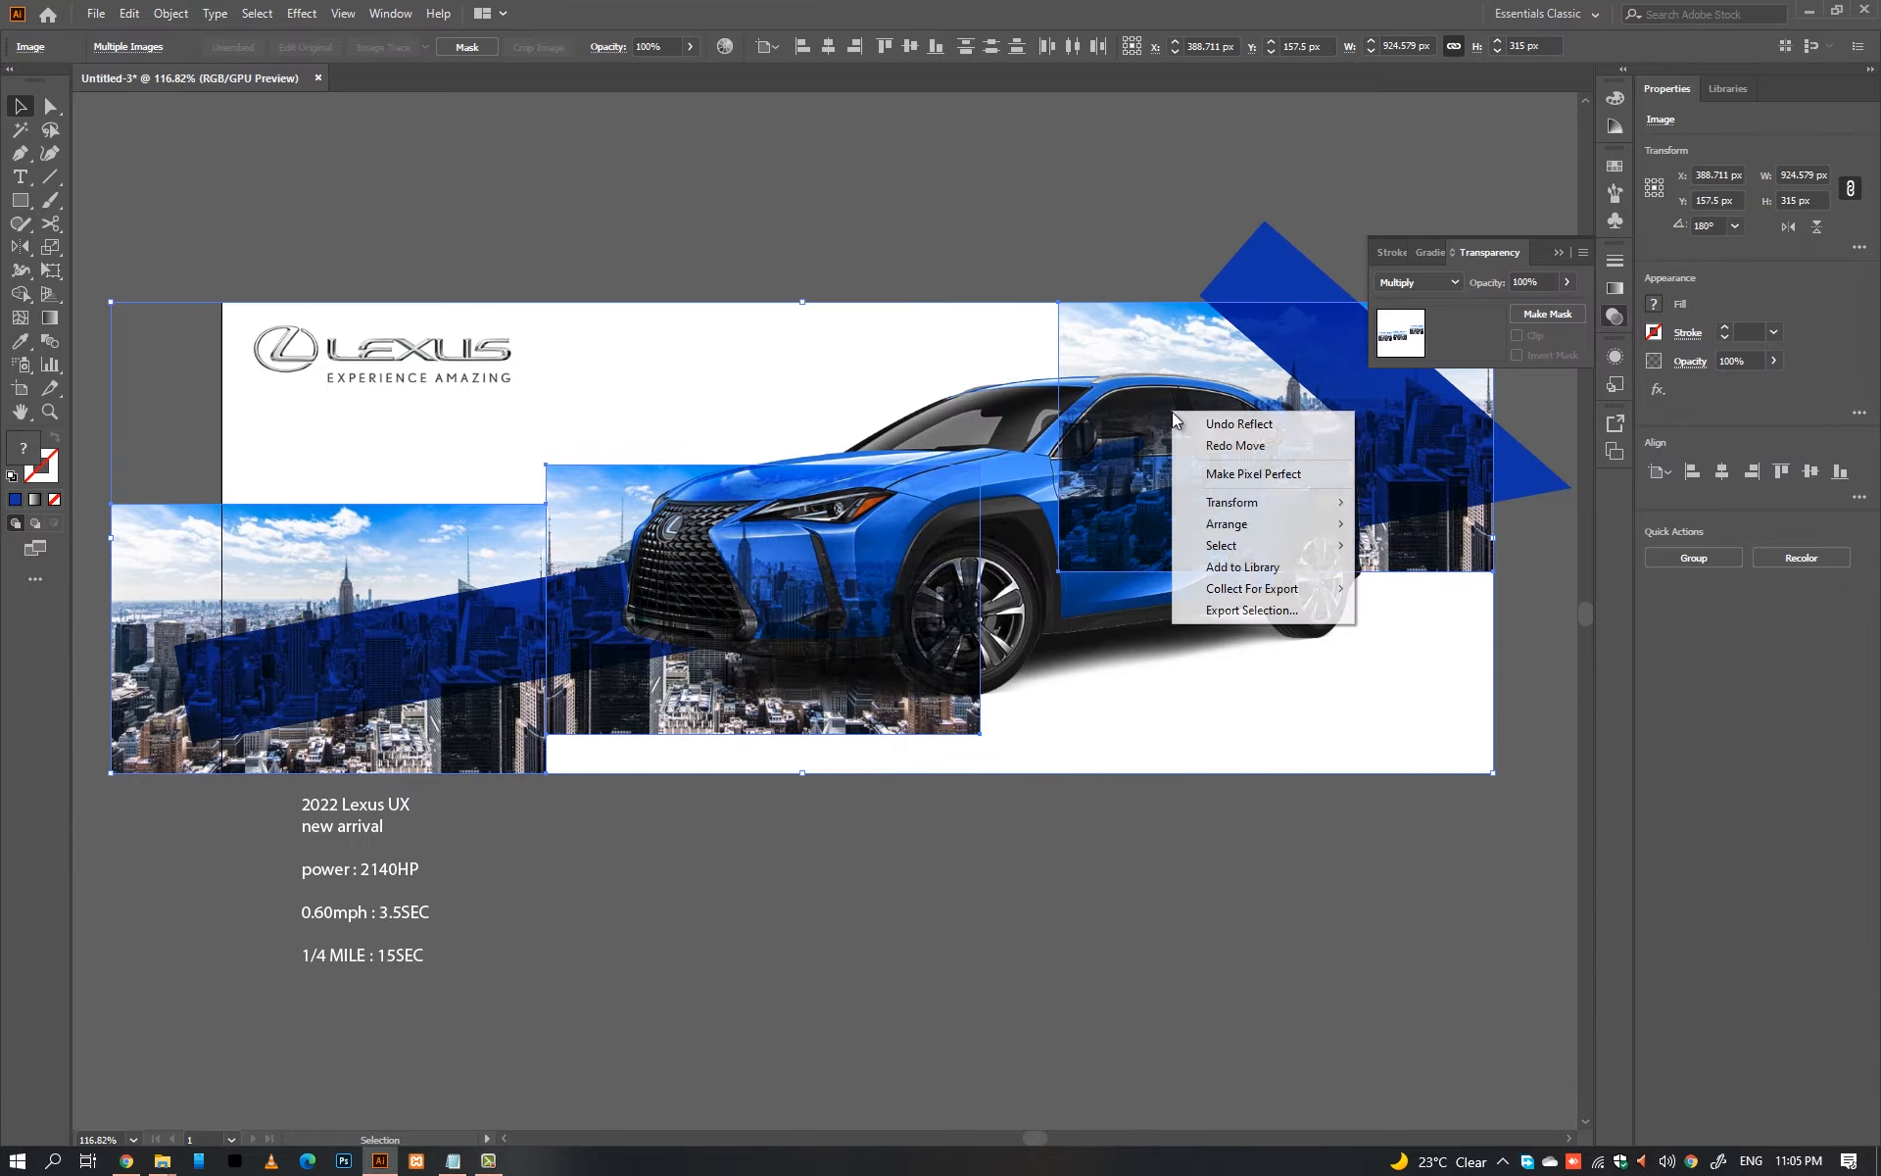
click(1016, 10)
click(167, 17)
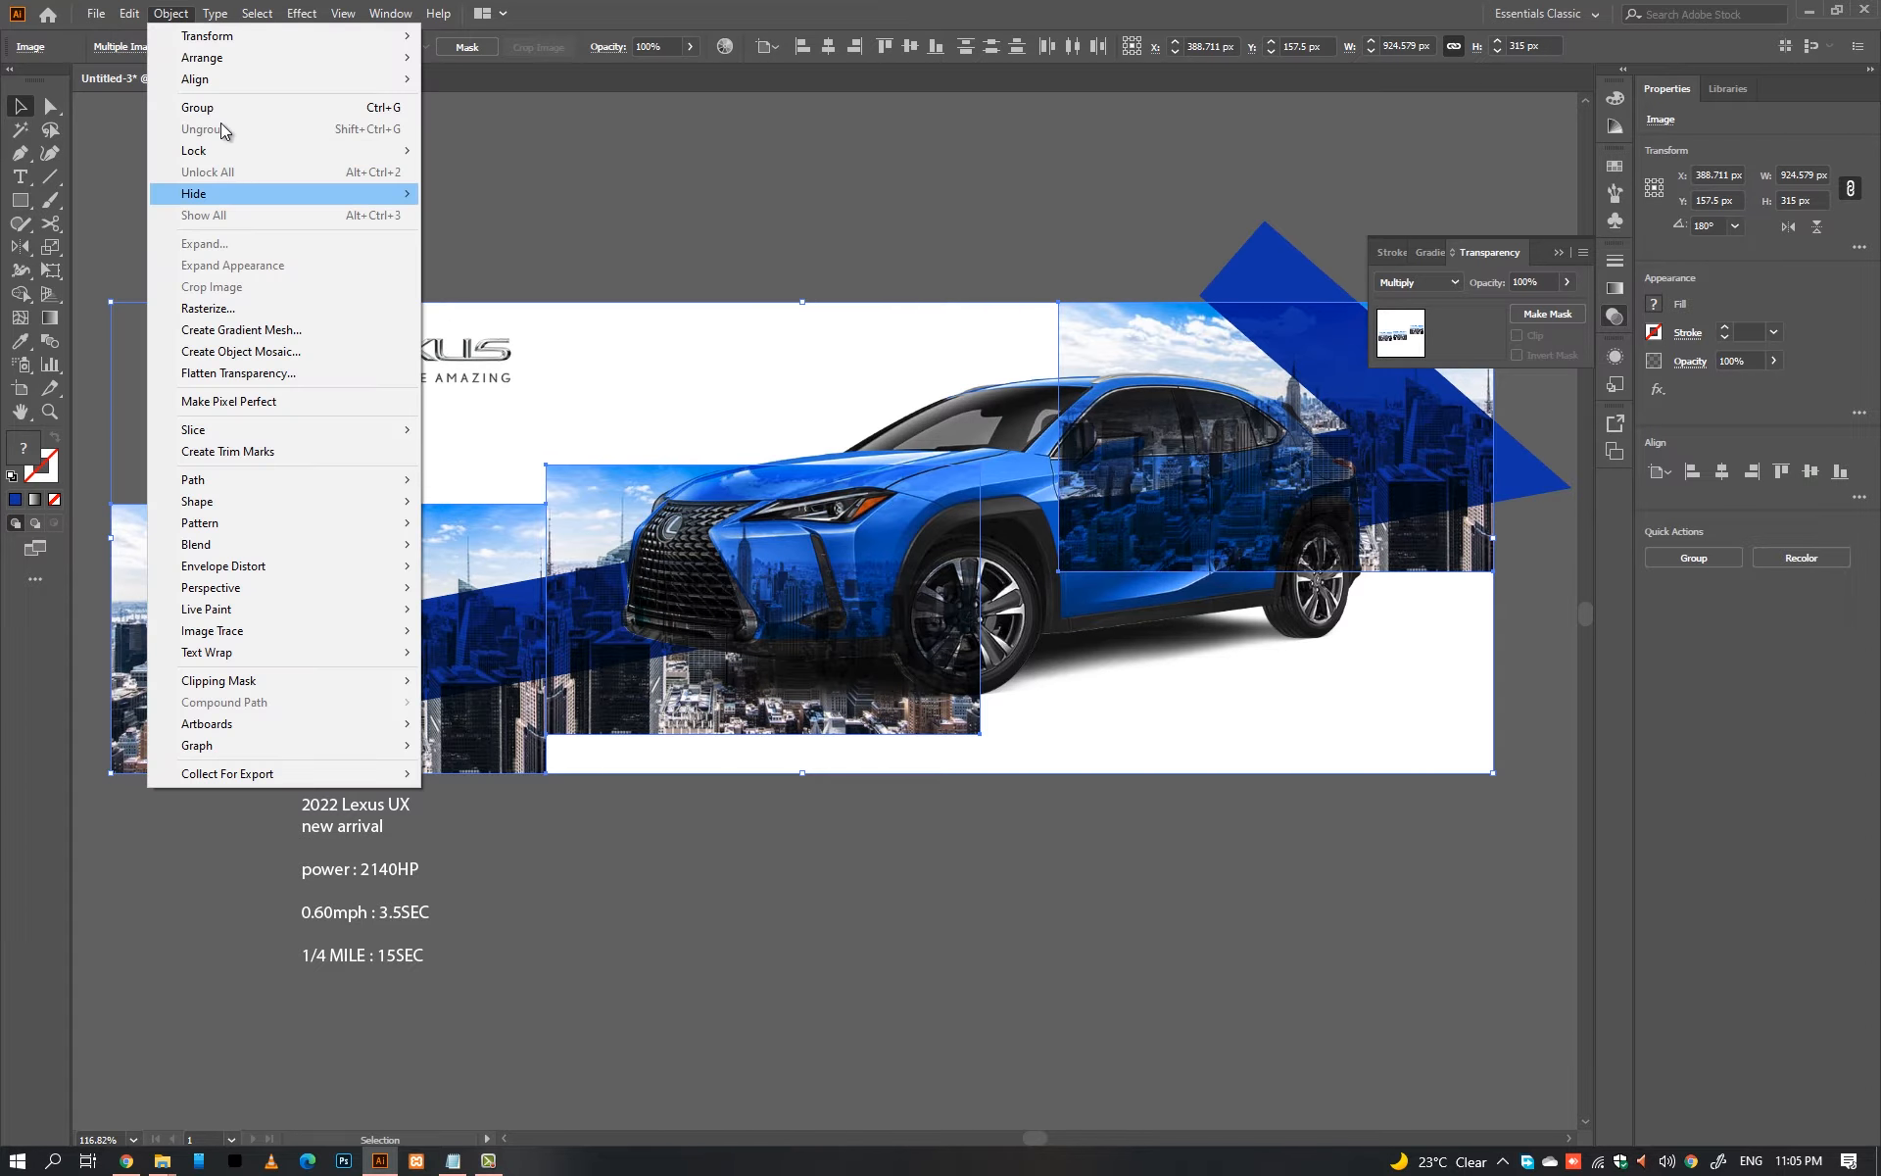
click(201, 108)
click(1185, 282)
Step: Copy the angled blue band and paste the duplicate in the same position, above the city photos
click(1274, 274)
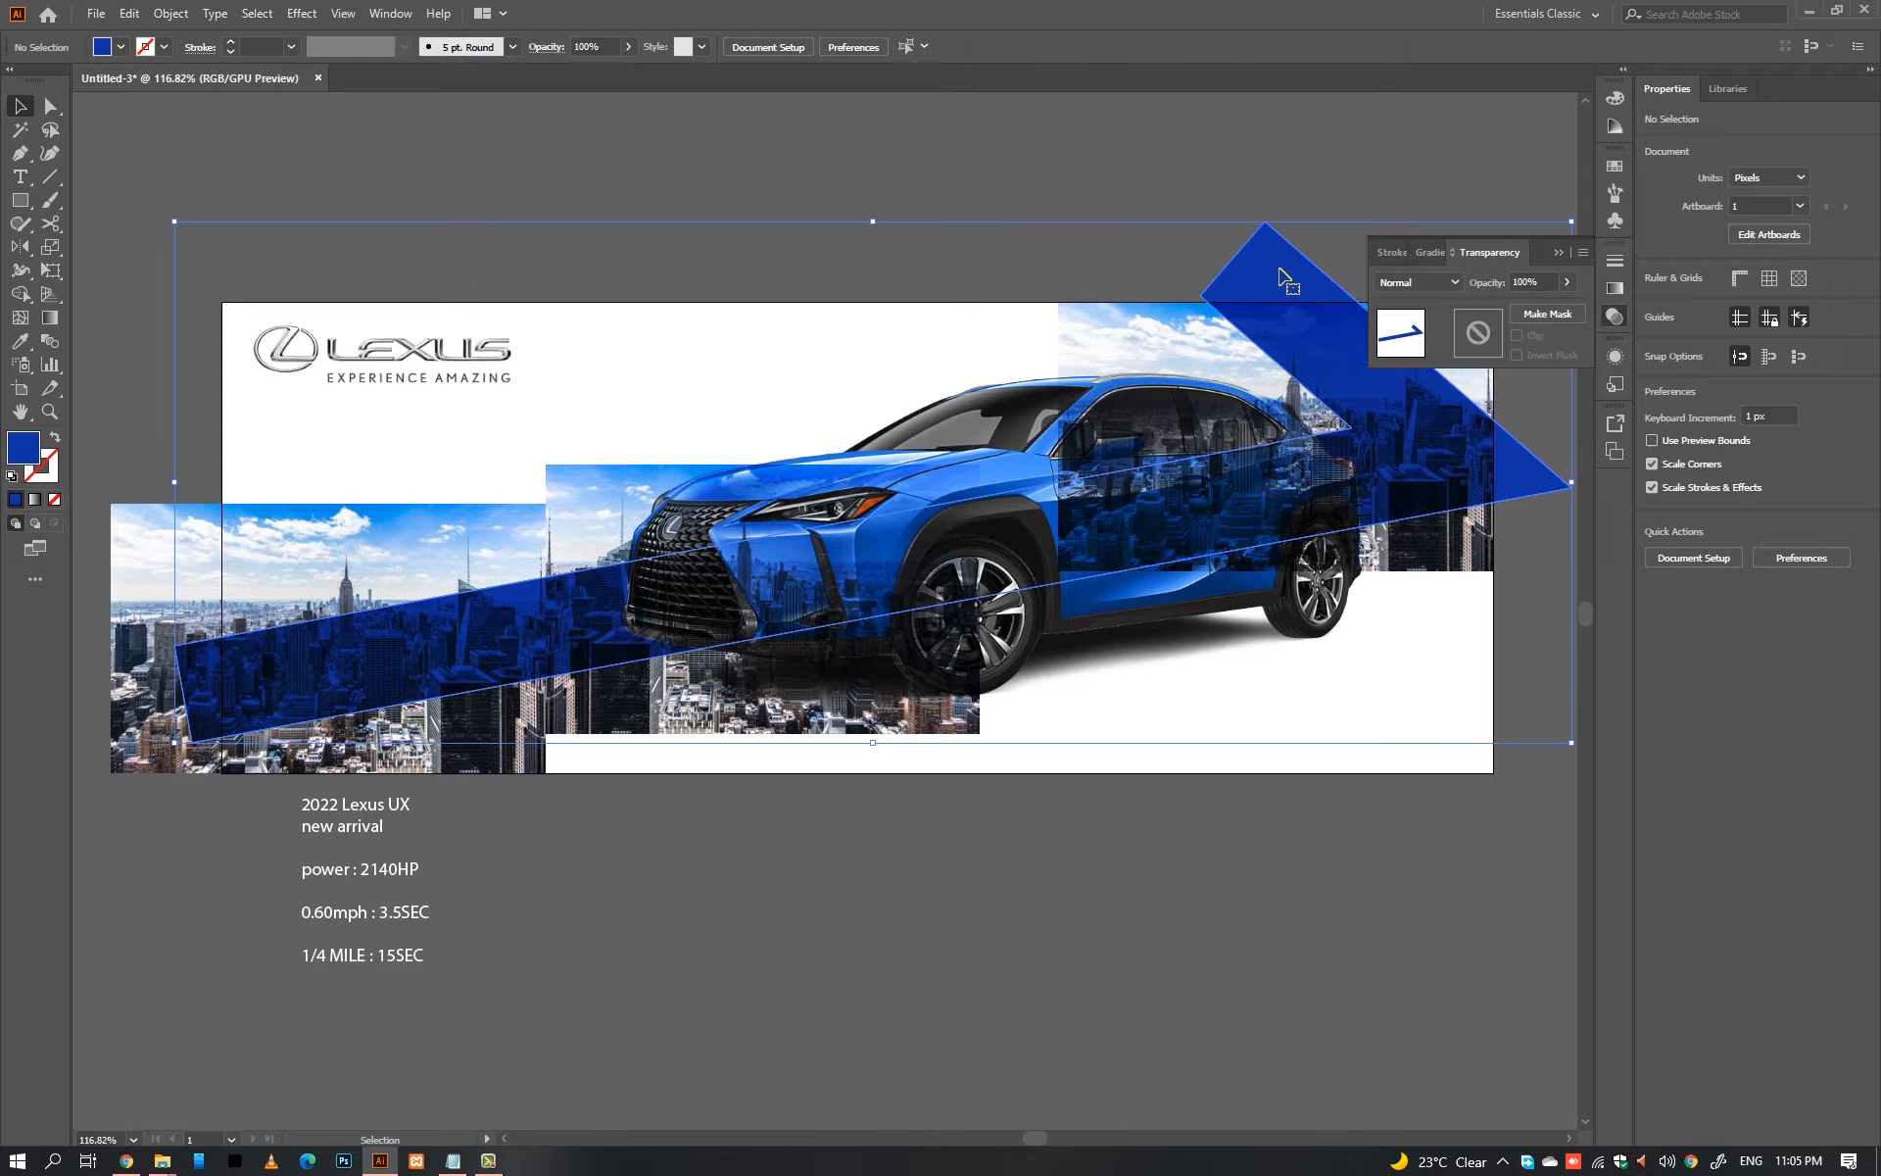
click(136, 19)
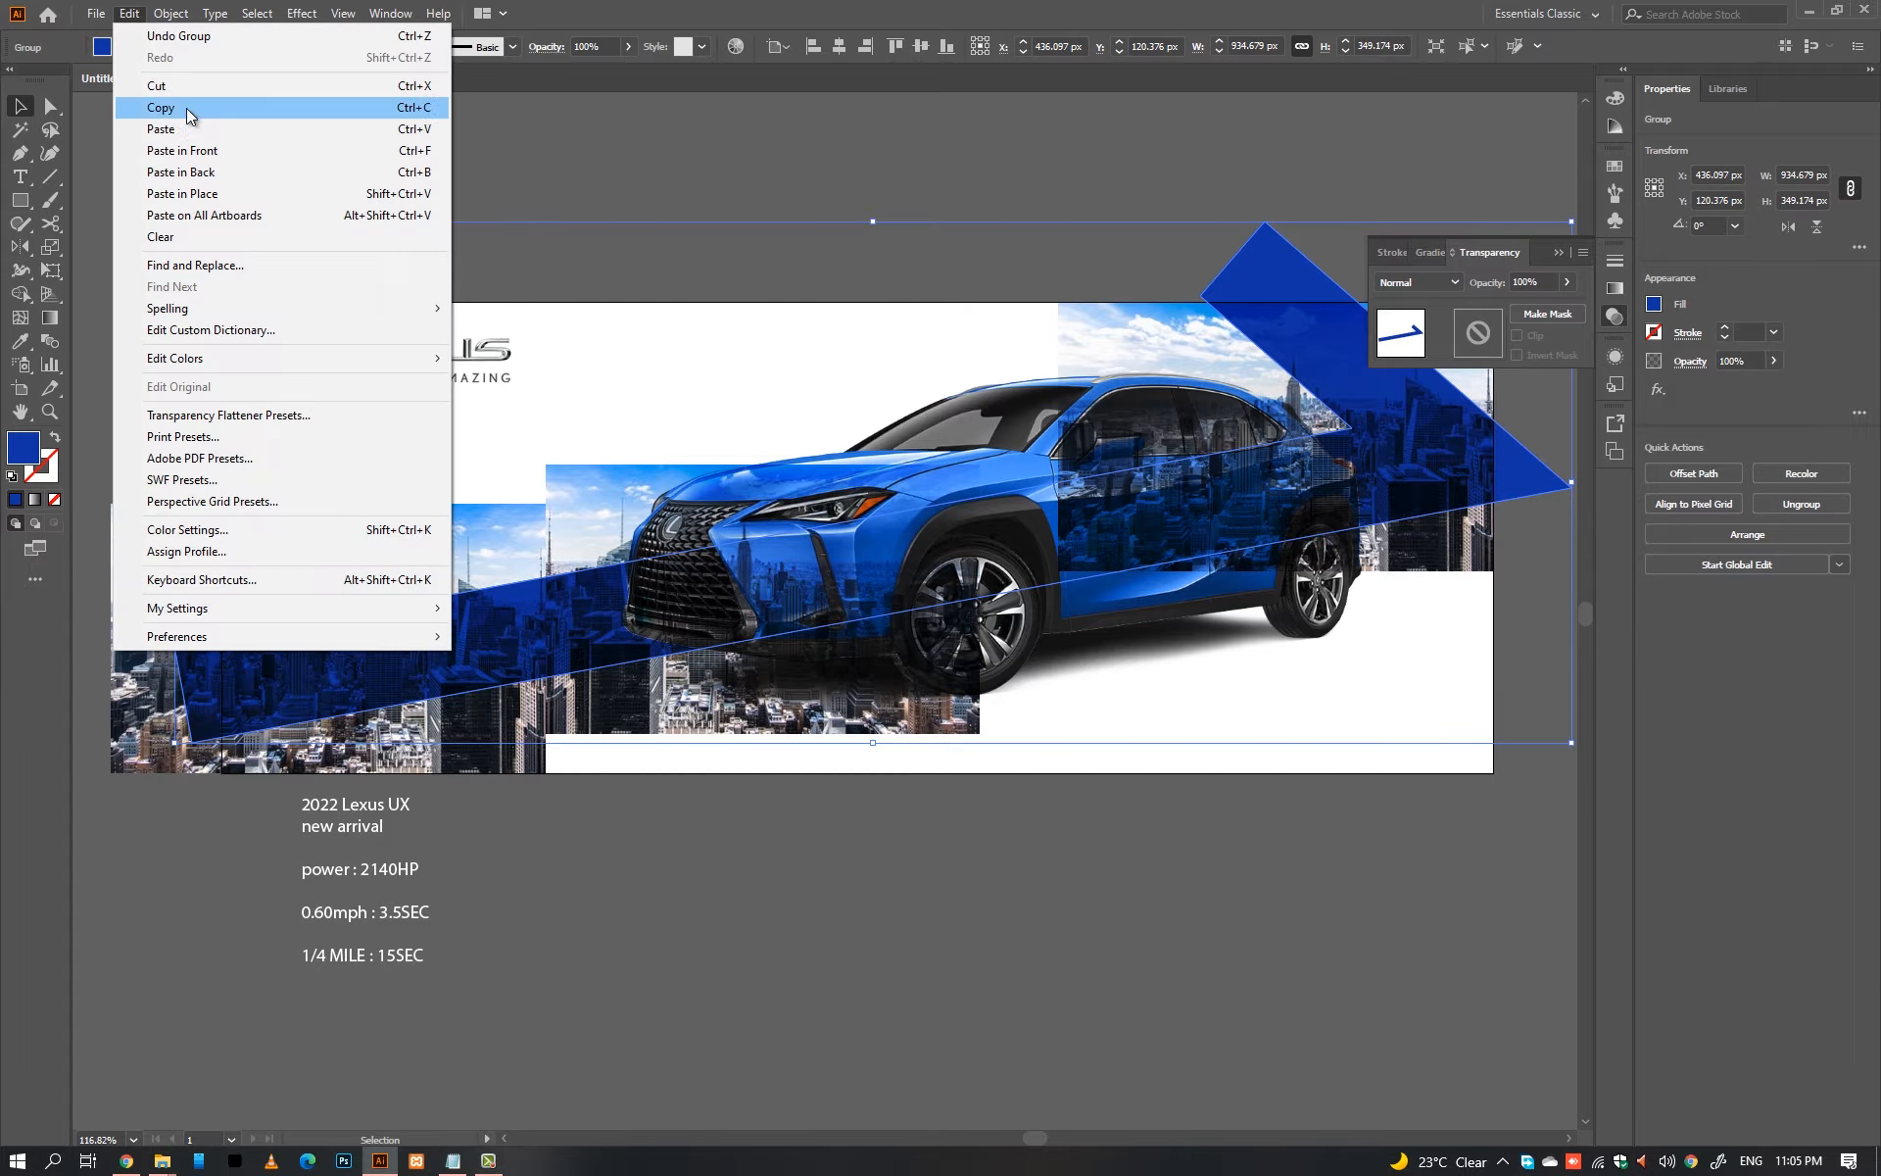
click(188, 109)
click(747, 185)
click(128, 13)
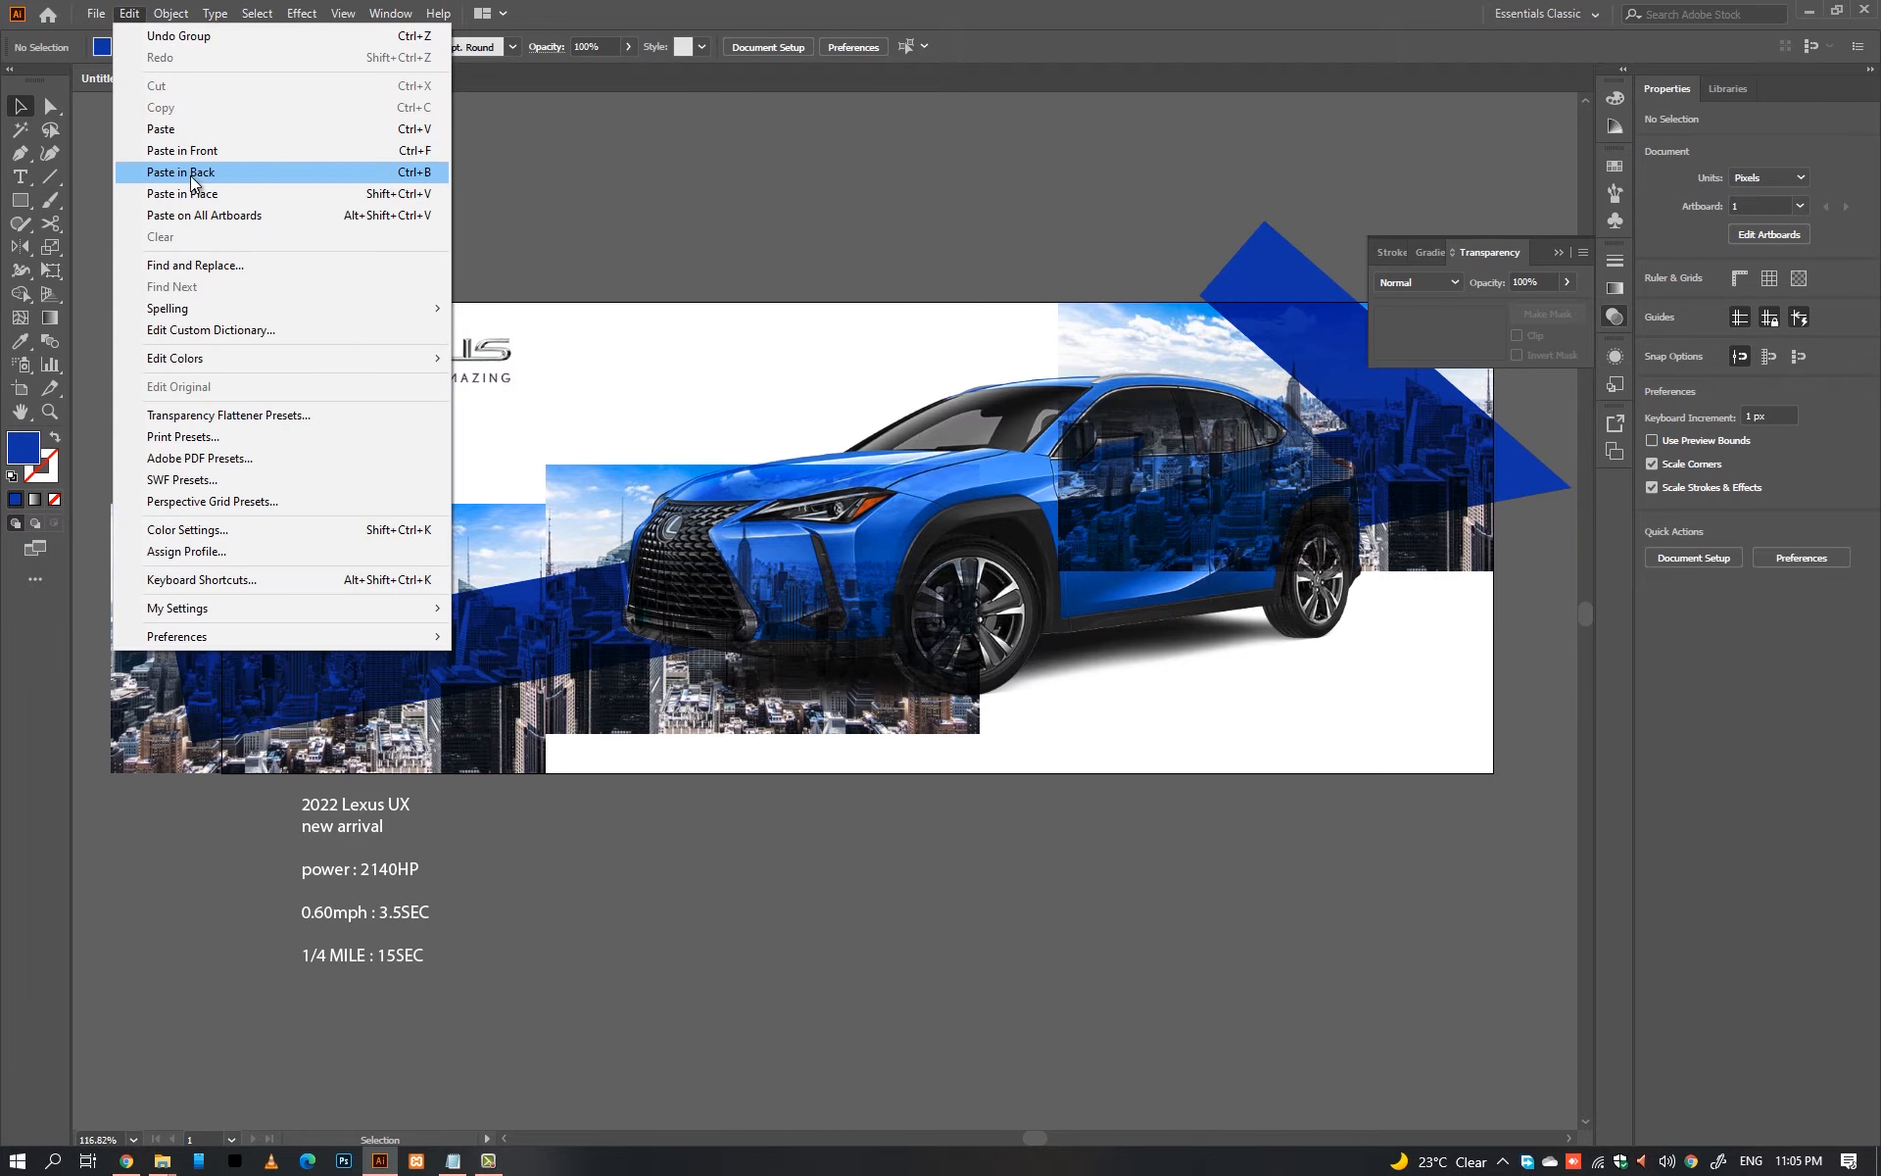
click(207, 172)
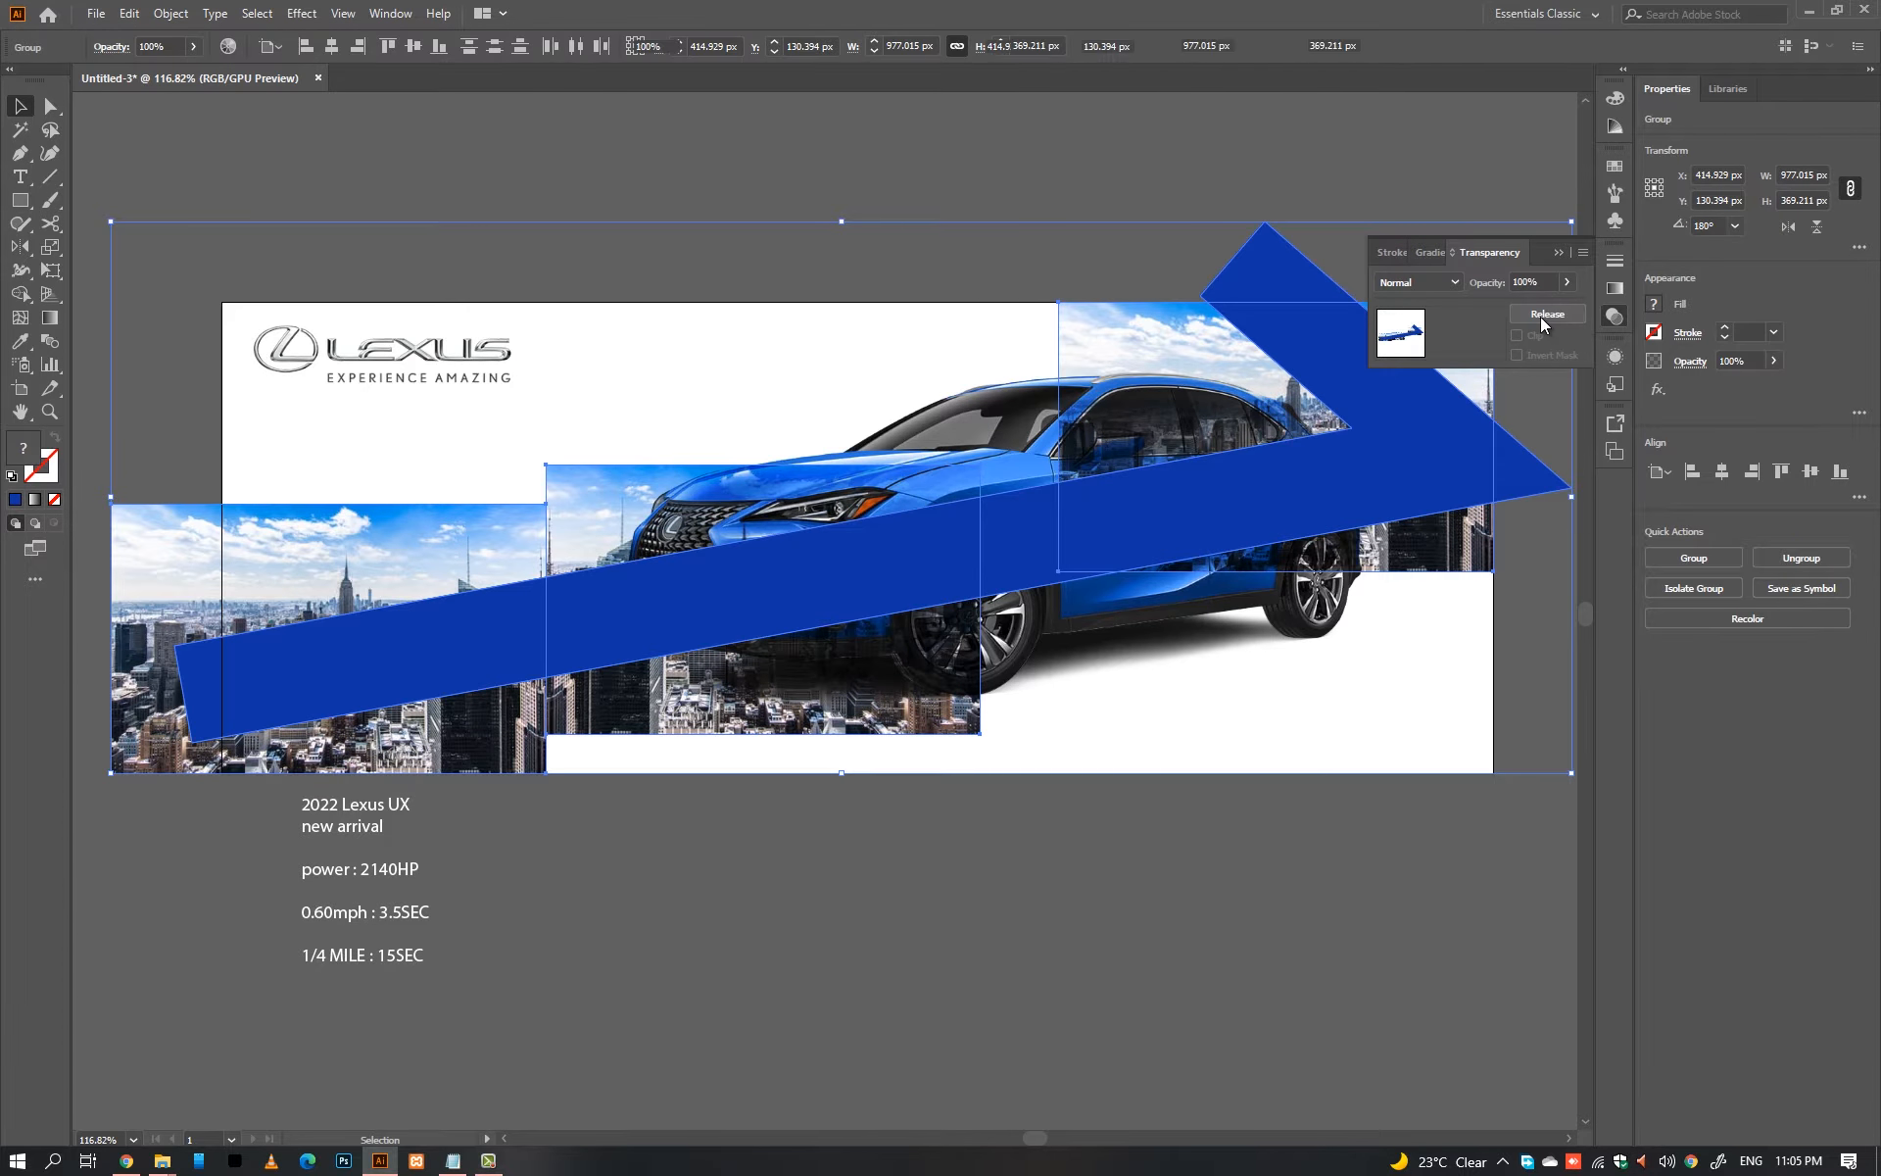
Step: Try masking the city photo group with the band copy as an opacity mask, testing Darken and Multiply blending
click(1544, 316)
drag(1199, 508, 1042, 524)
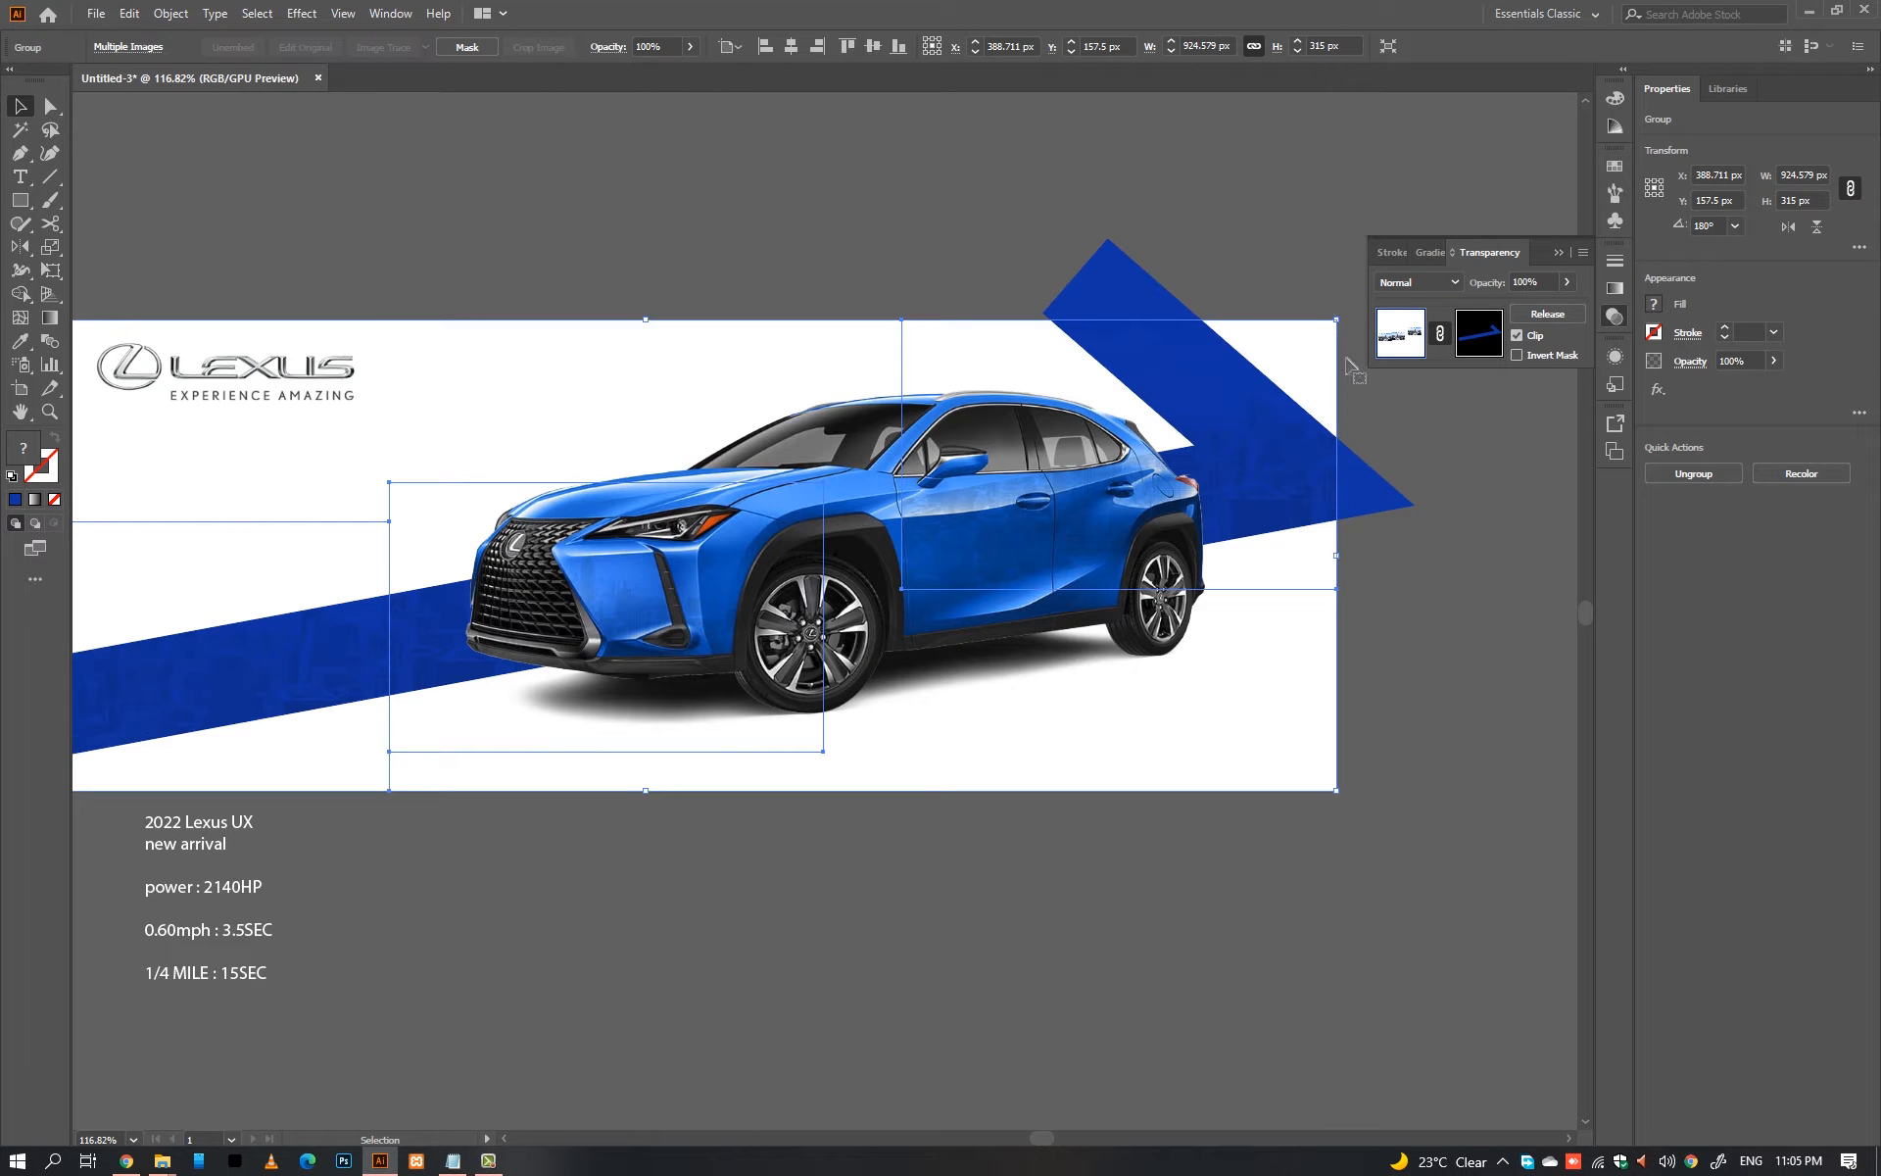
click(1417, 284)
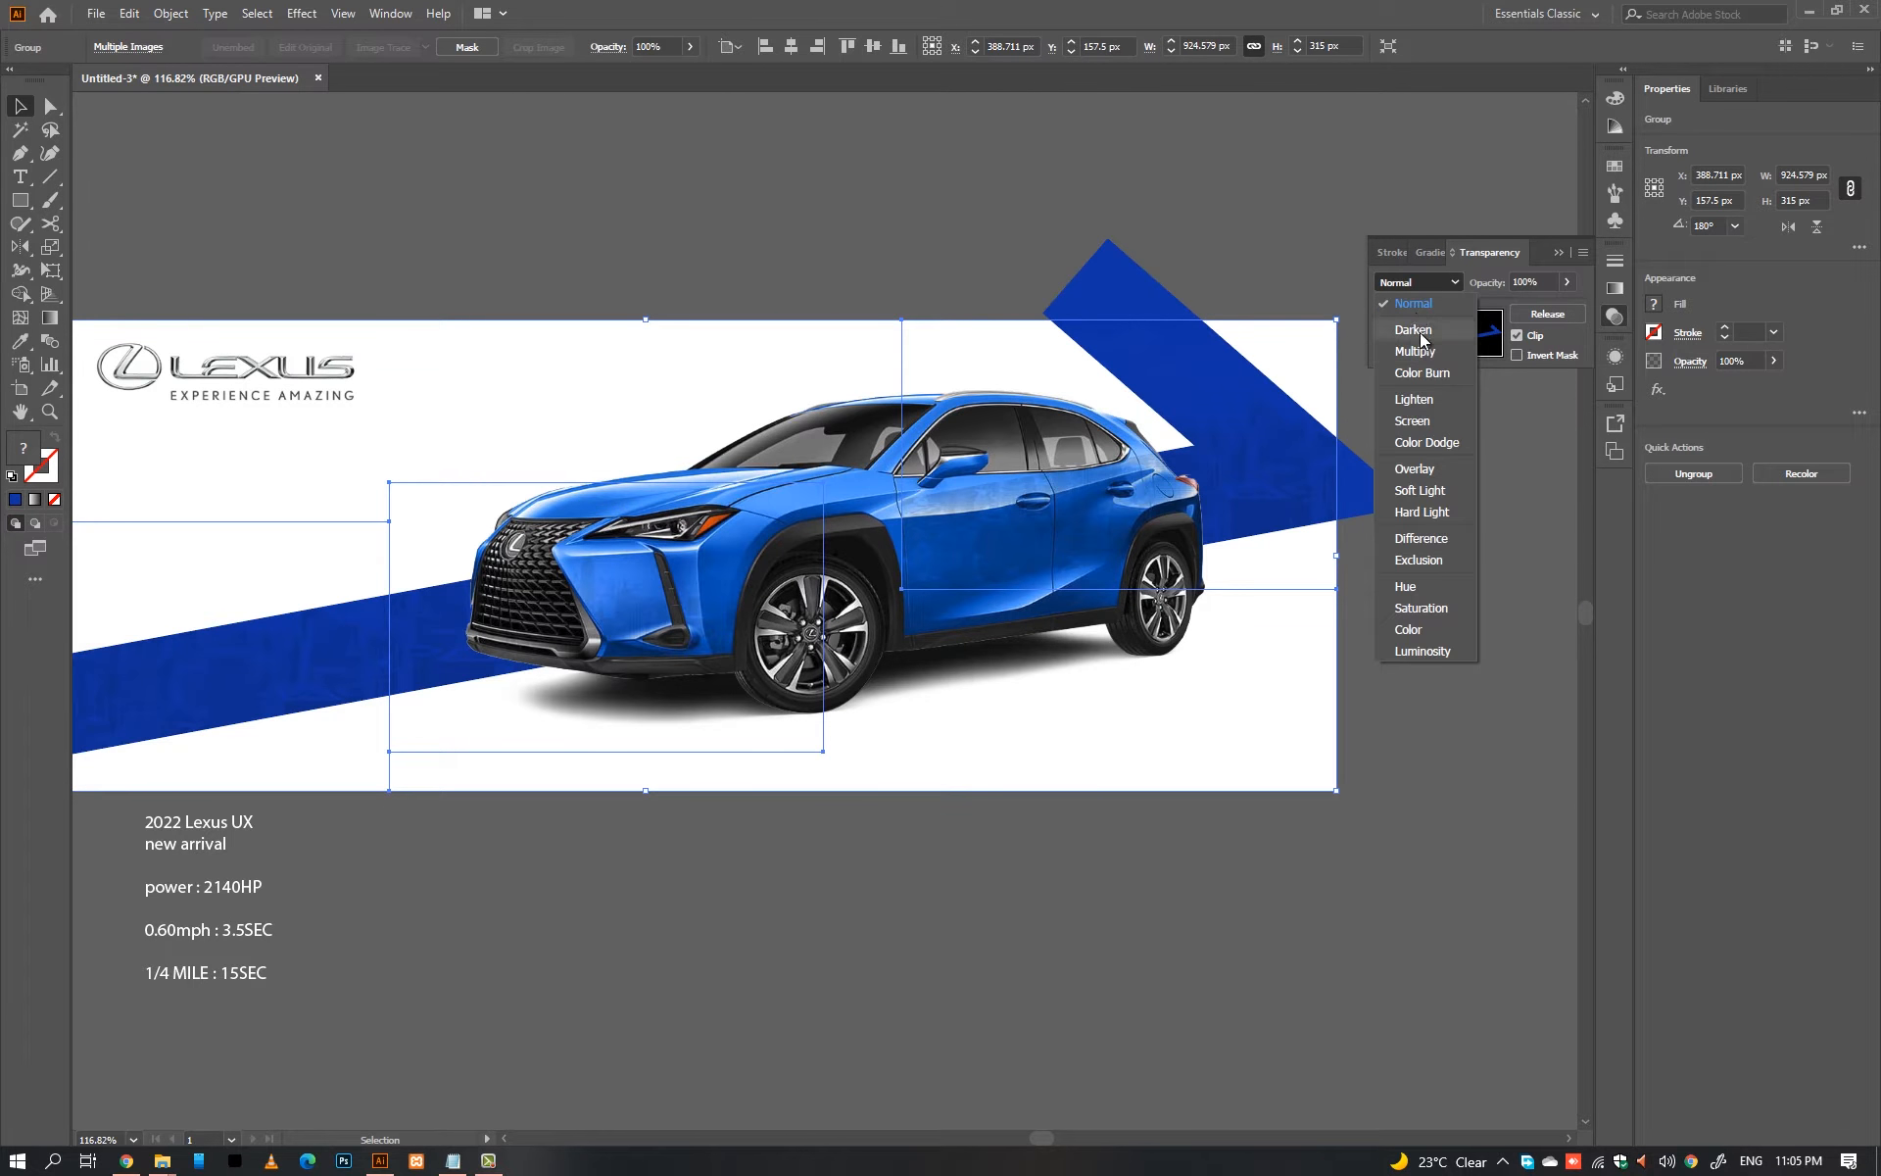
click(1420, 334)
click(1428, 284)
click(1422, 361)
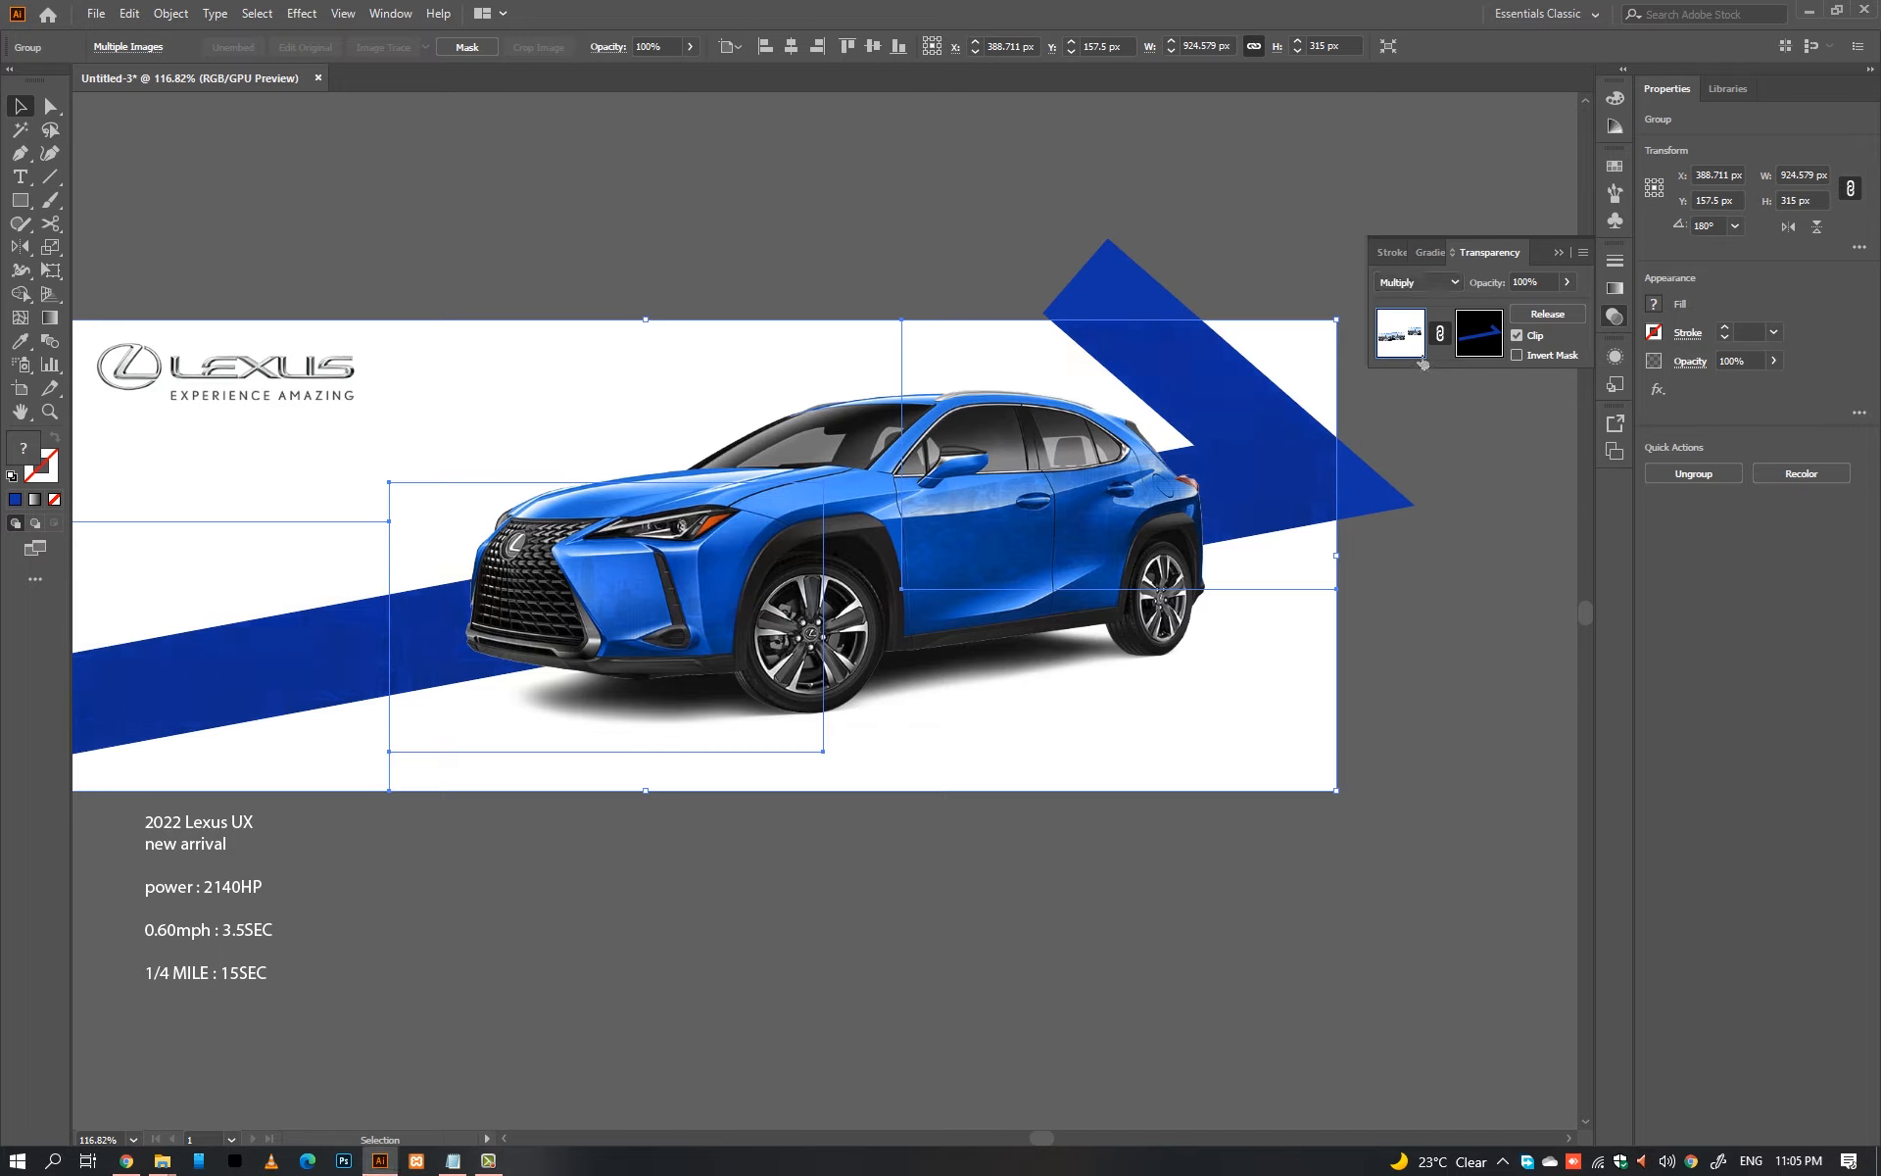
Step: Return the masked city group to Normal blending and release its opacity mask
click(1421, 284)
click(1395, 308)
click(1350, 387)
click(1253, 443)
scroll(1401, 573, down, 2)
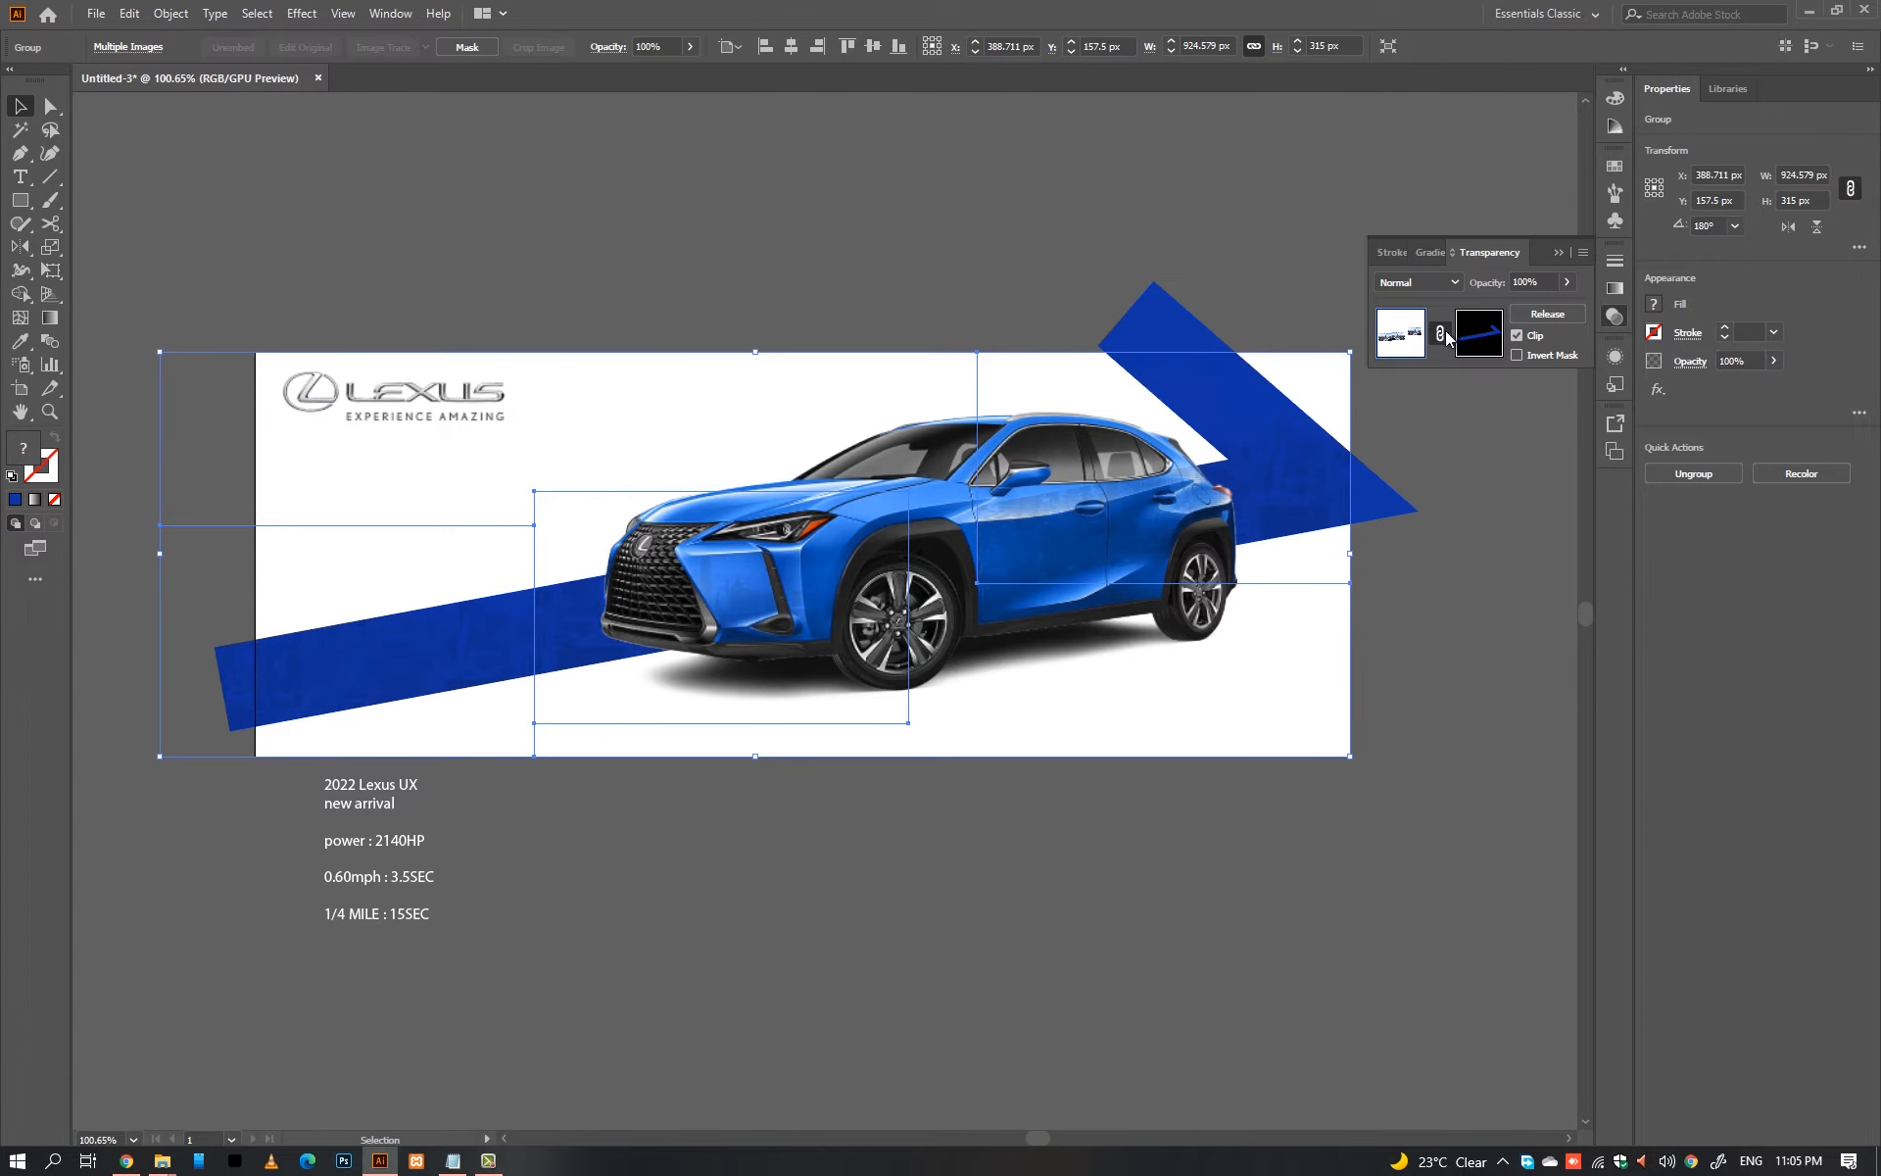
click(1528, 318)
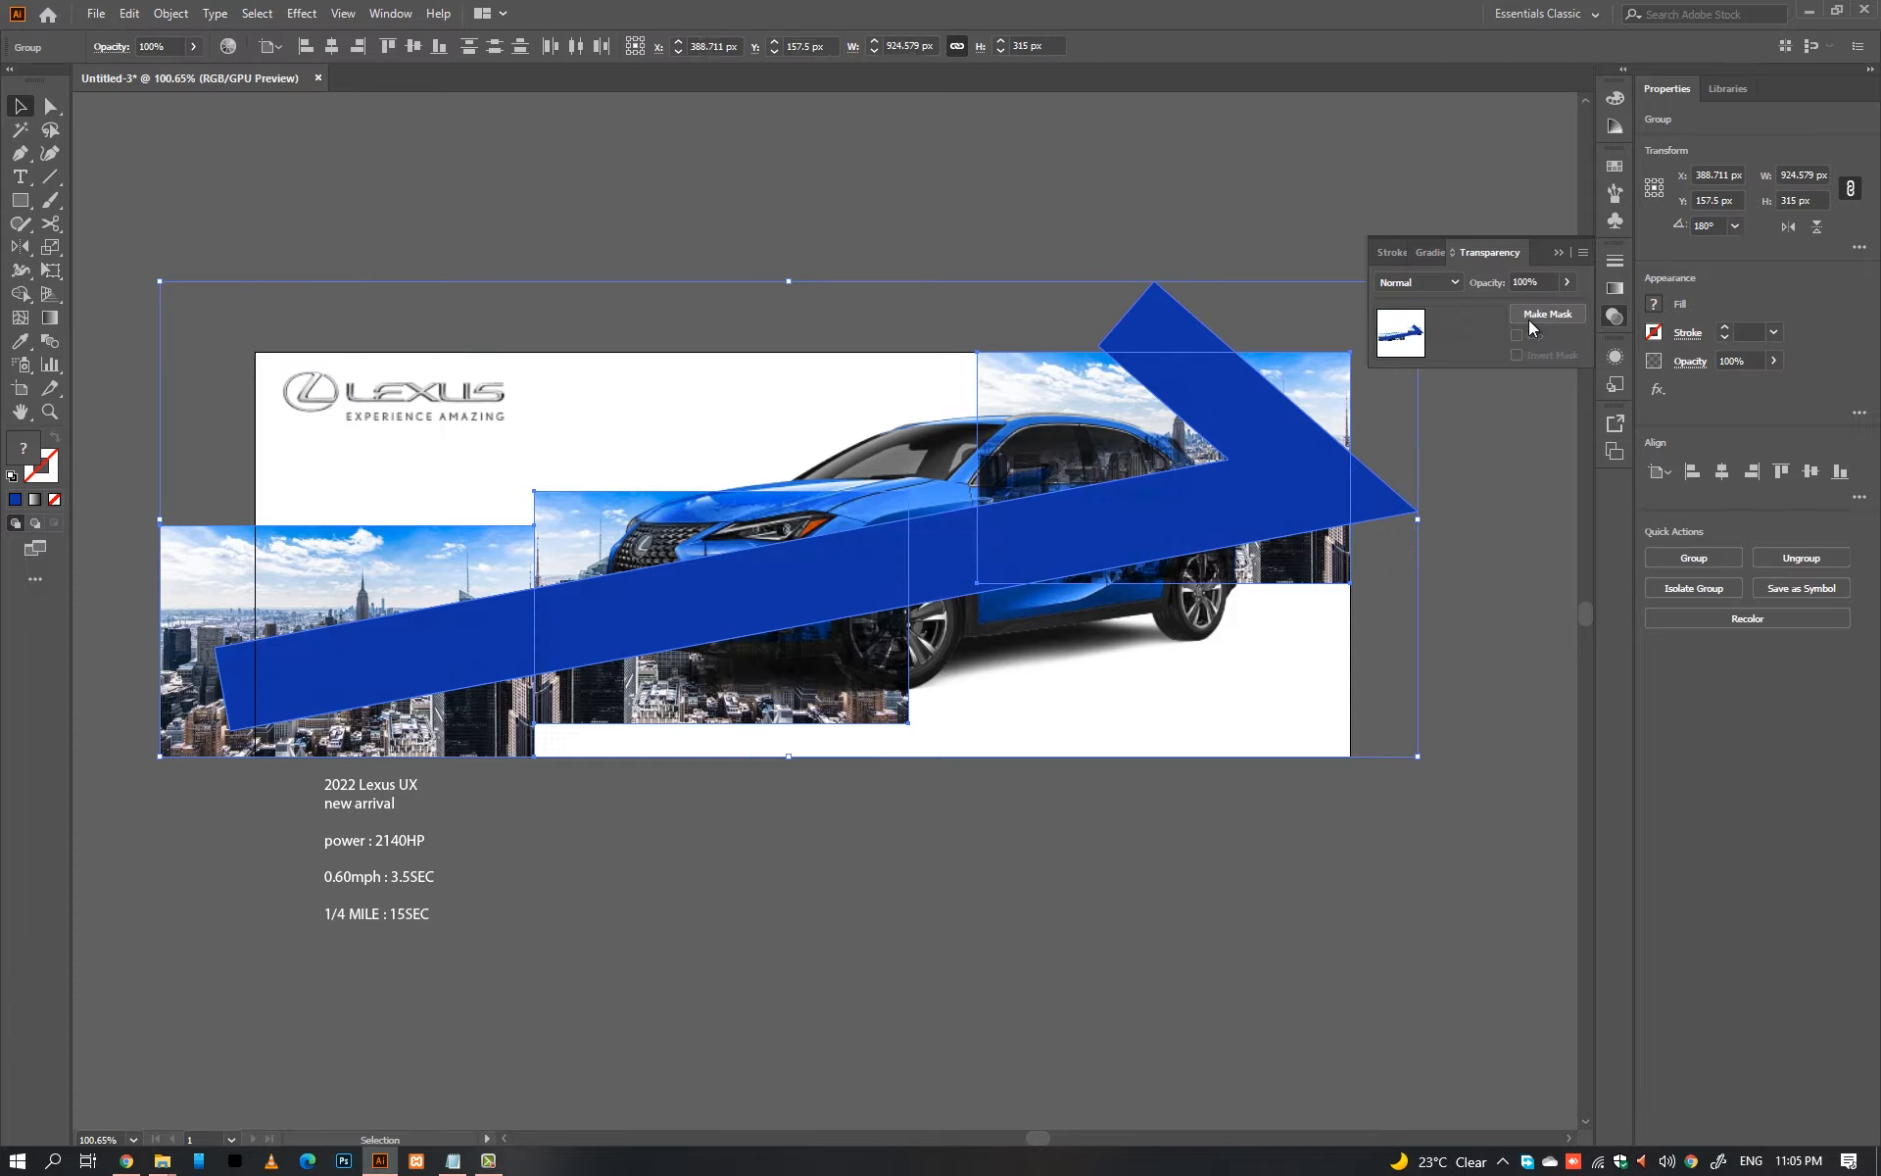
Step: Move the front band copy down to expose the original band beneath, and undo the move
drag(1281, 478, 1289, 701)
click(1200, 378)
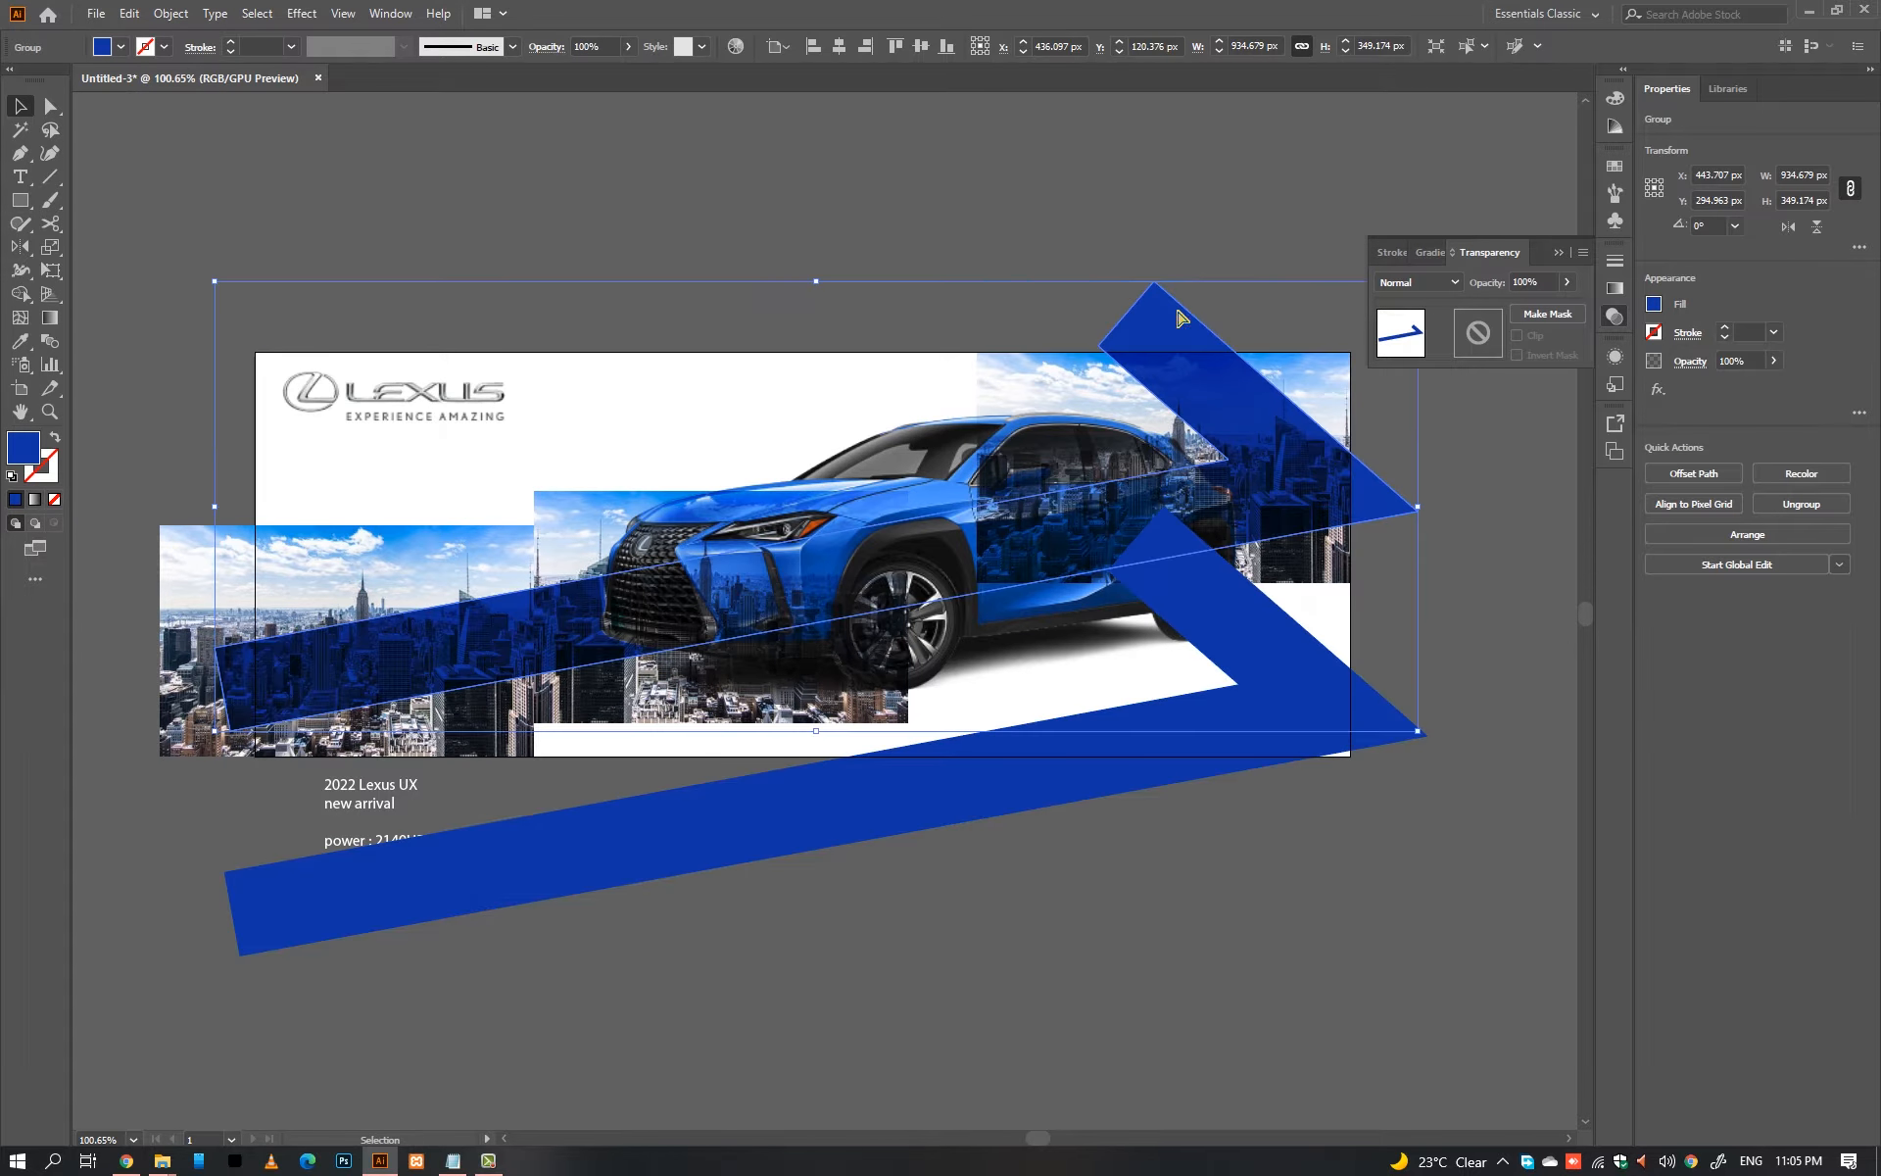
key(a)
click(1253, 243)
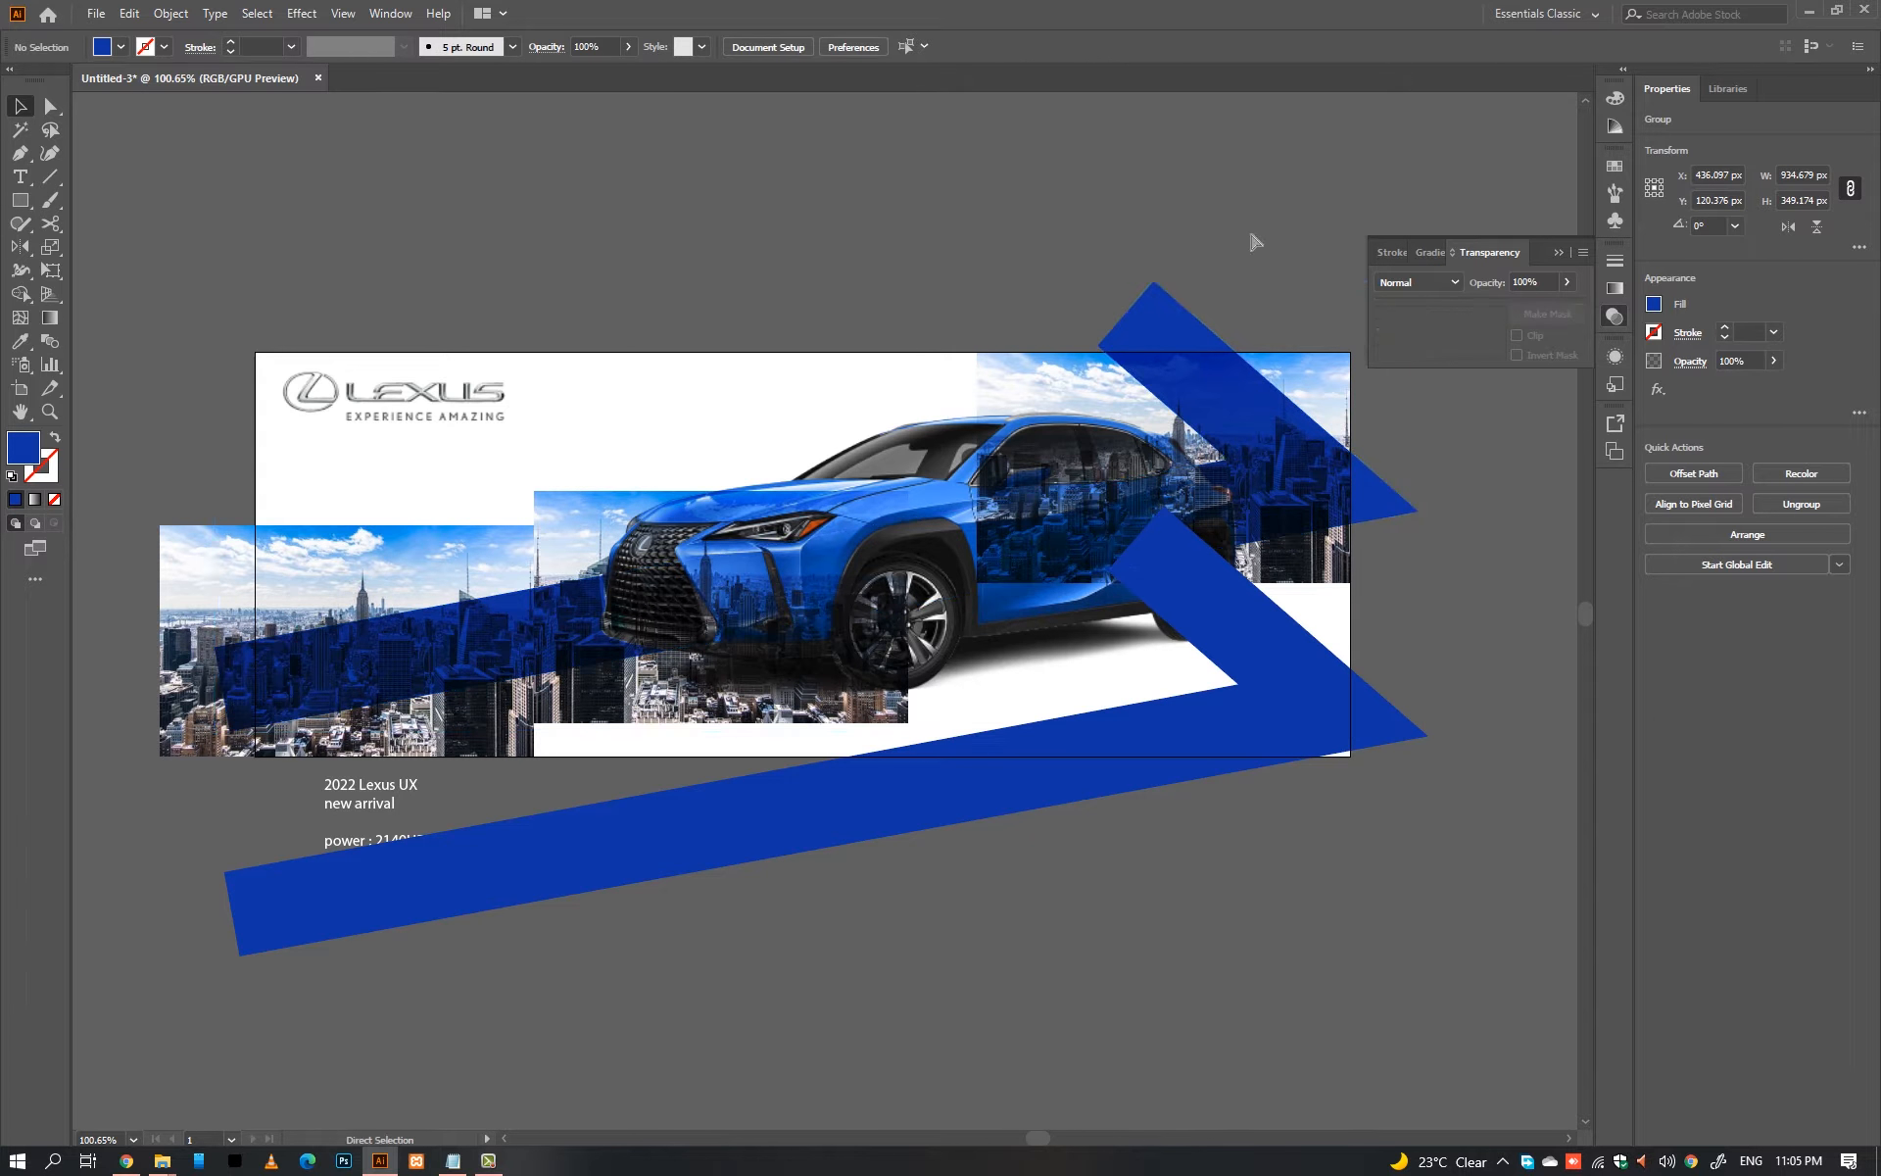
click(1291, 623)
key(Delete)
key(ctrl+z)
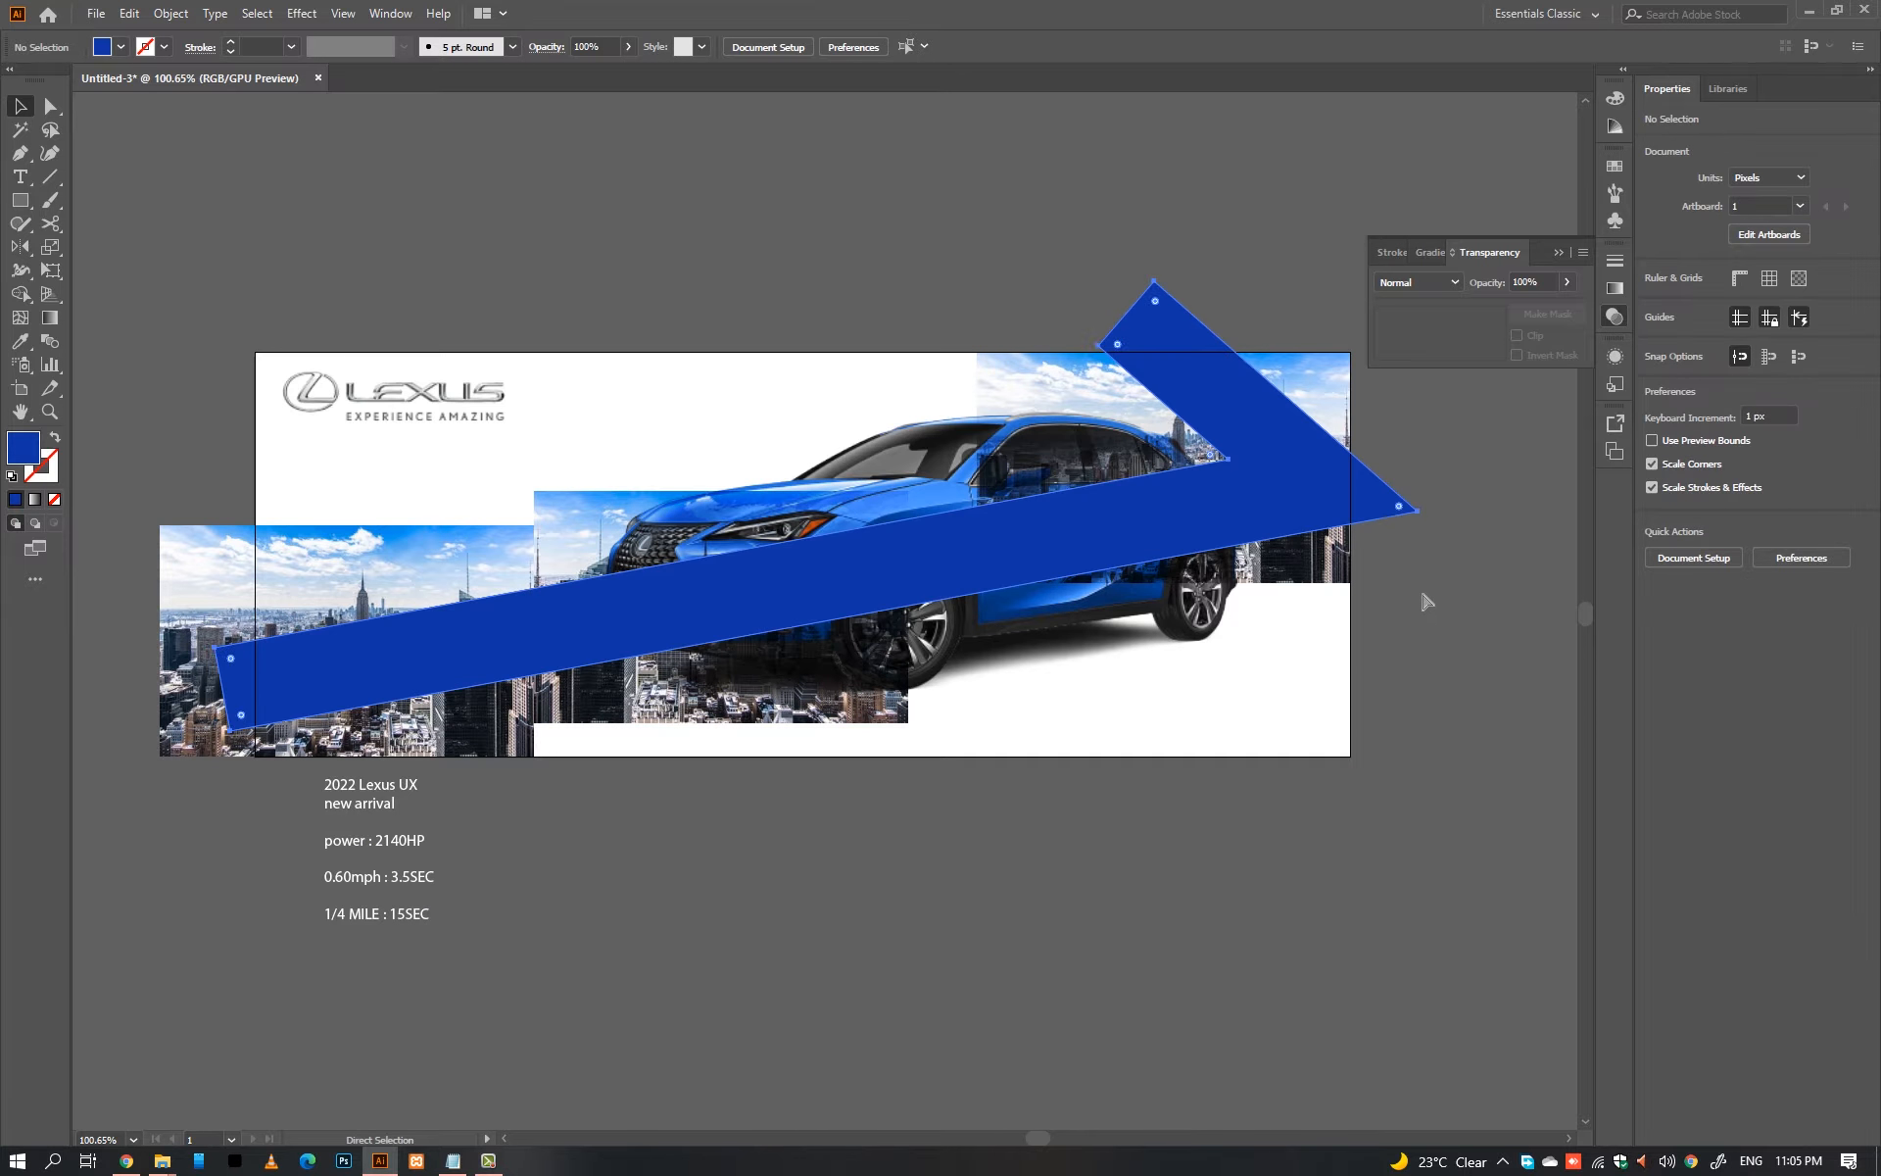
Step: Make a clipping mask from the front band copy and the city photo group
click(1136, 452)
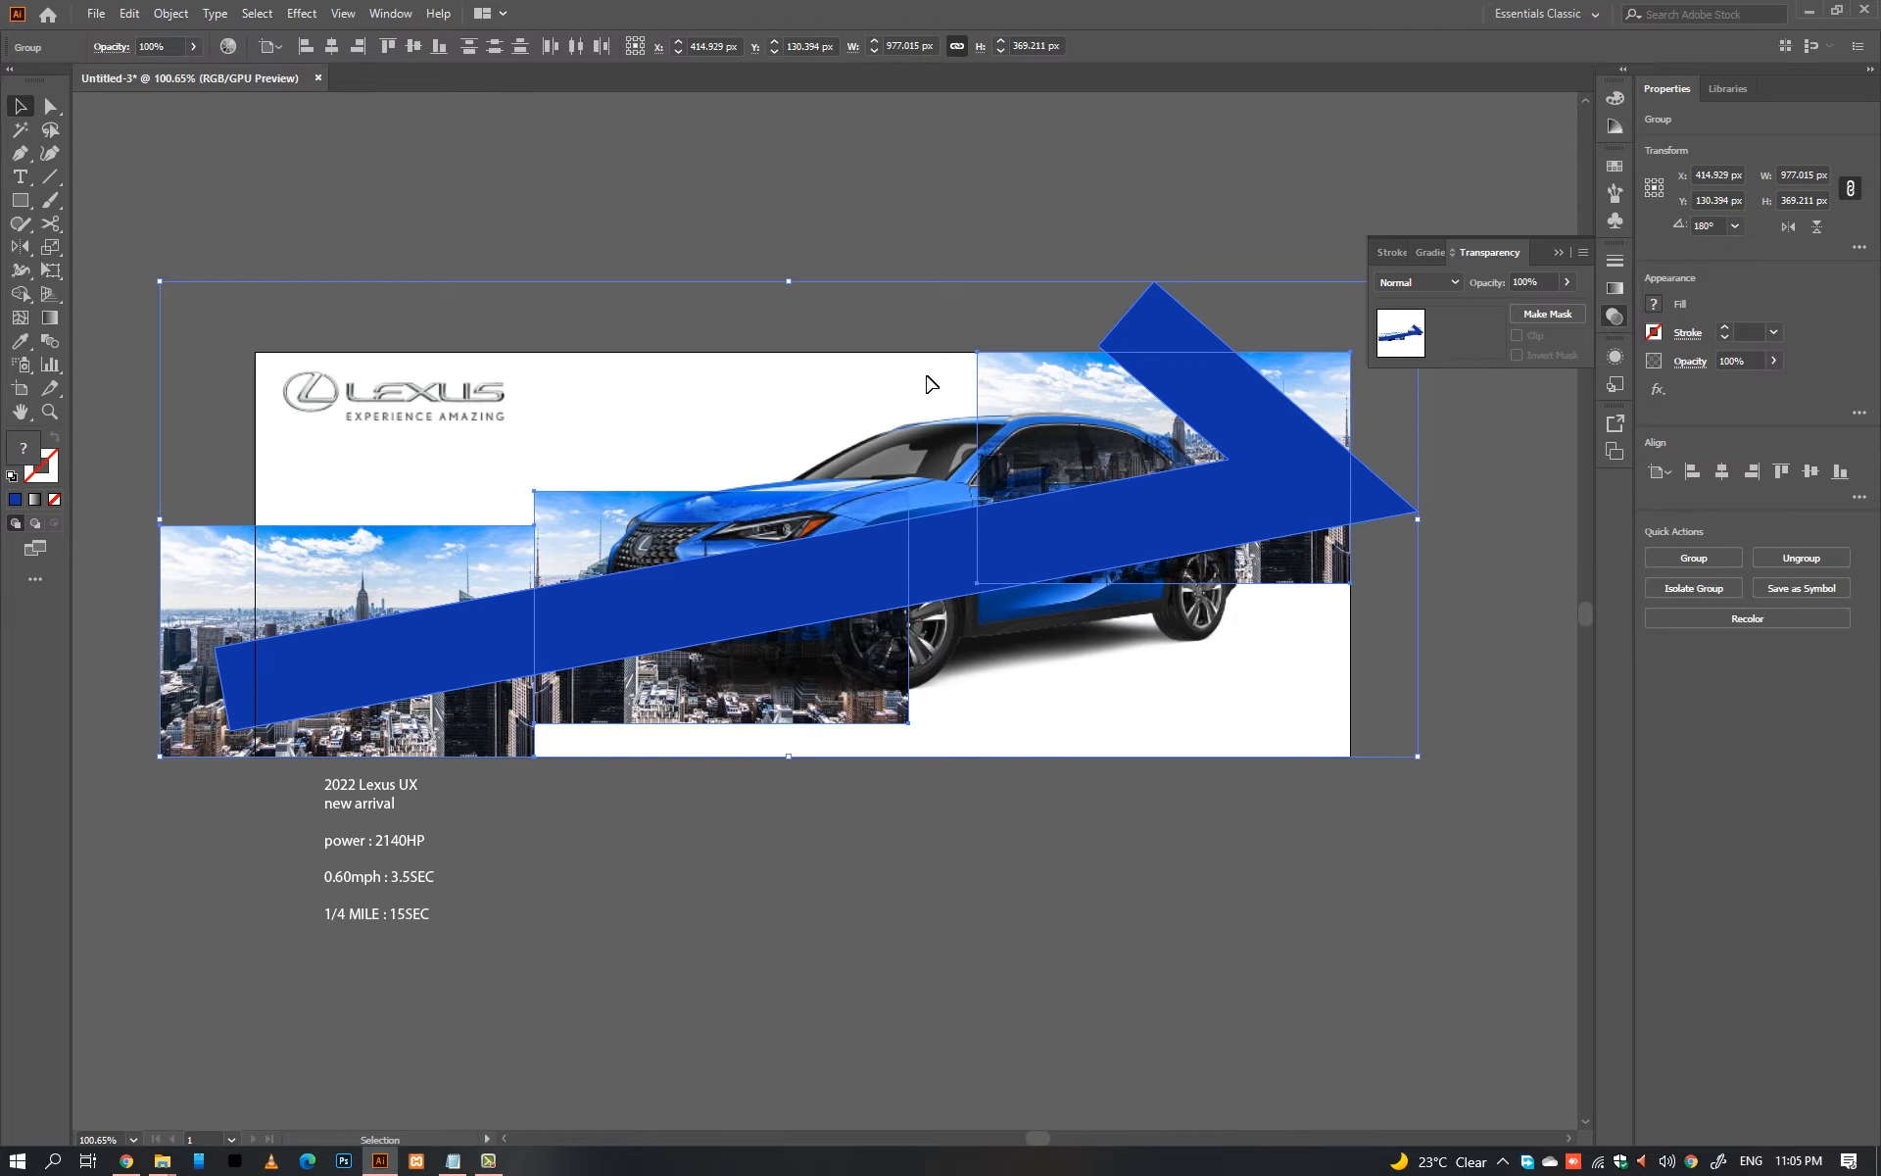
click(129, 14)
mouse_move(170, 14)
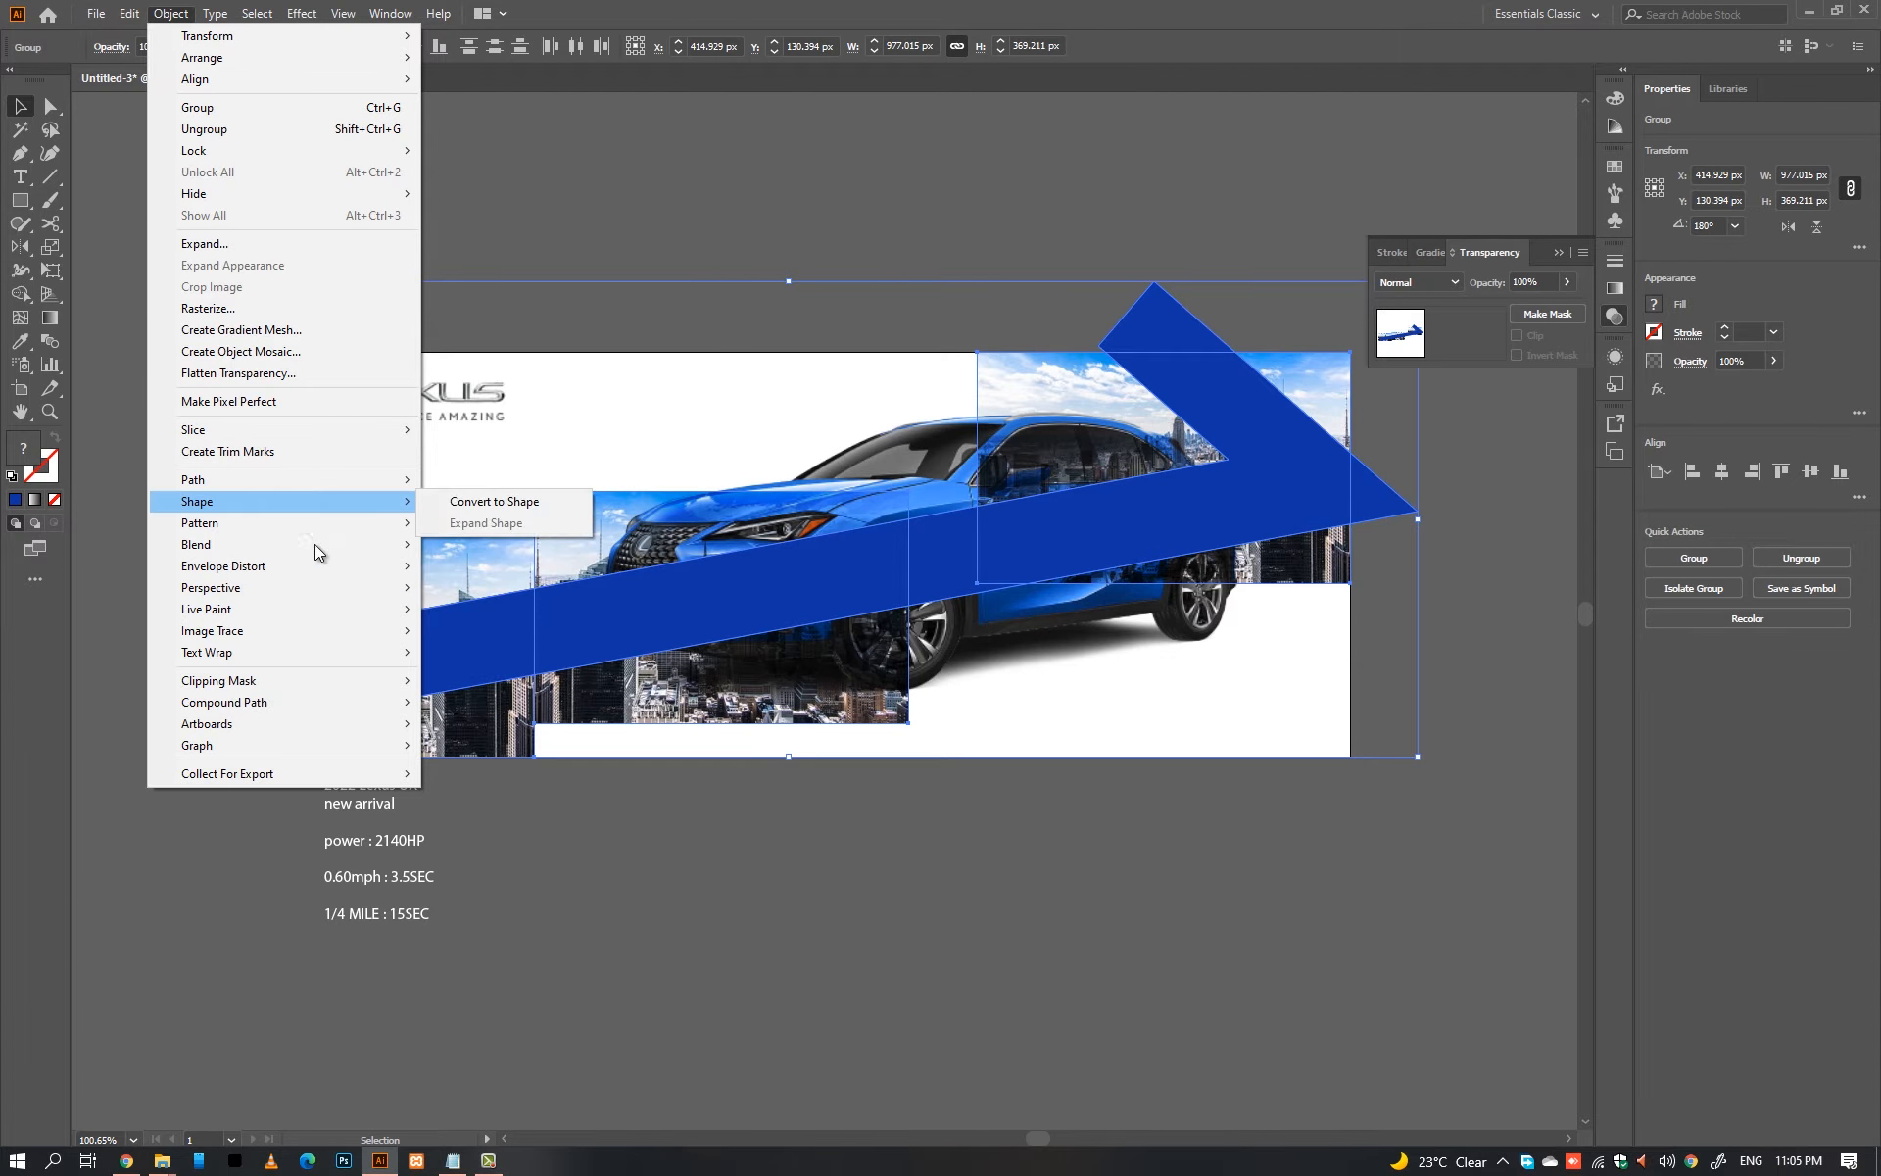
mouse_move(326, 680)
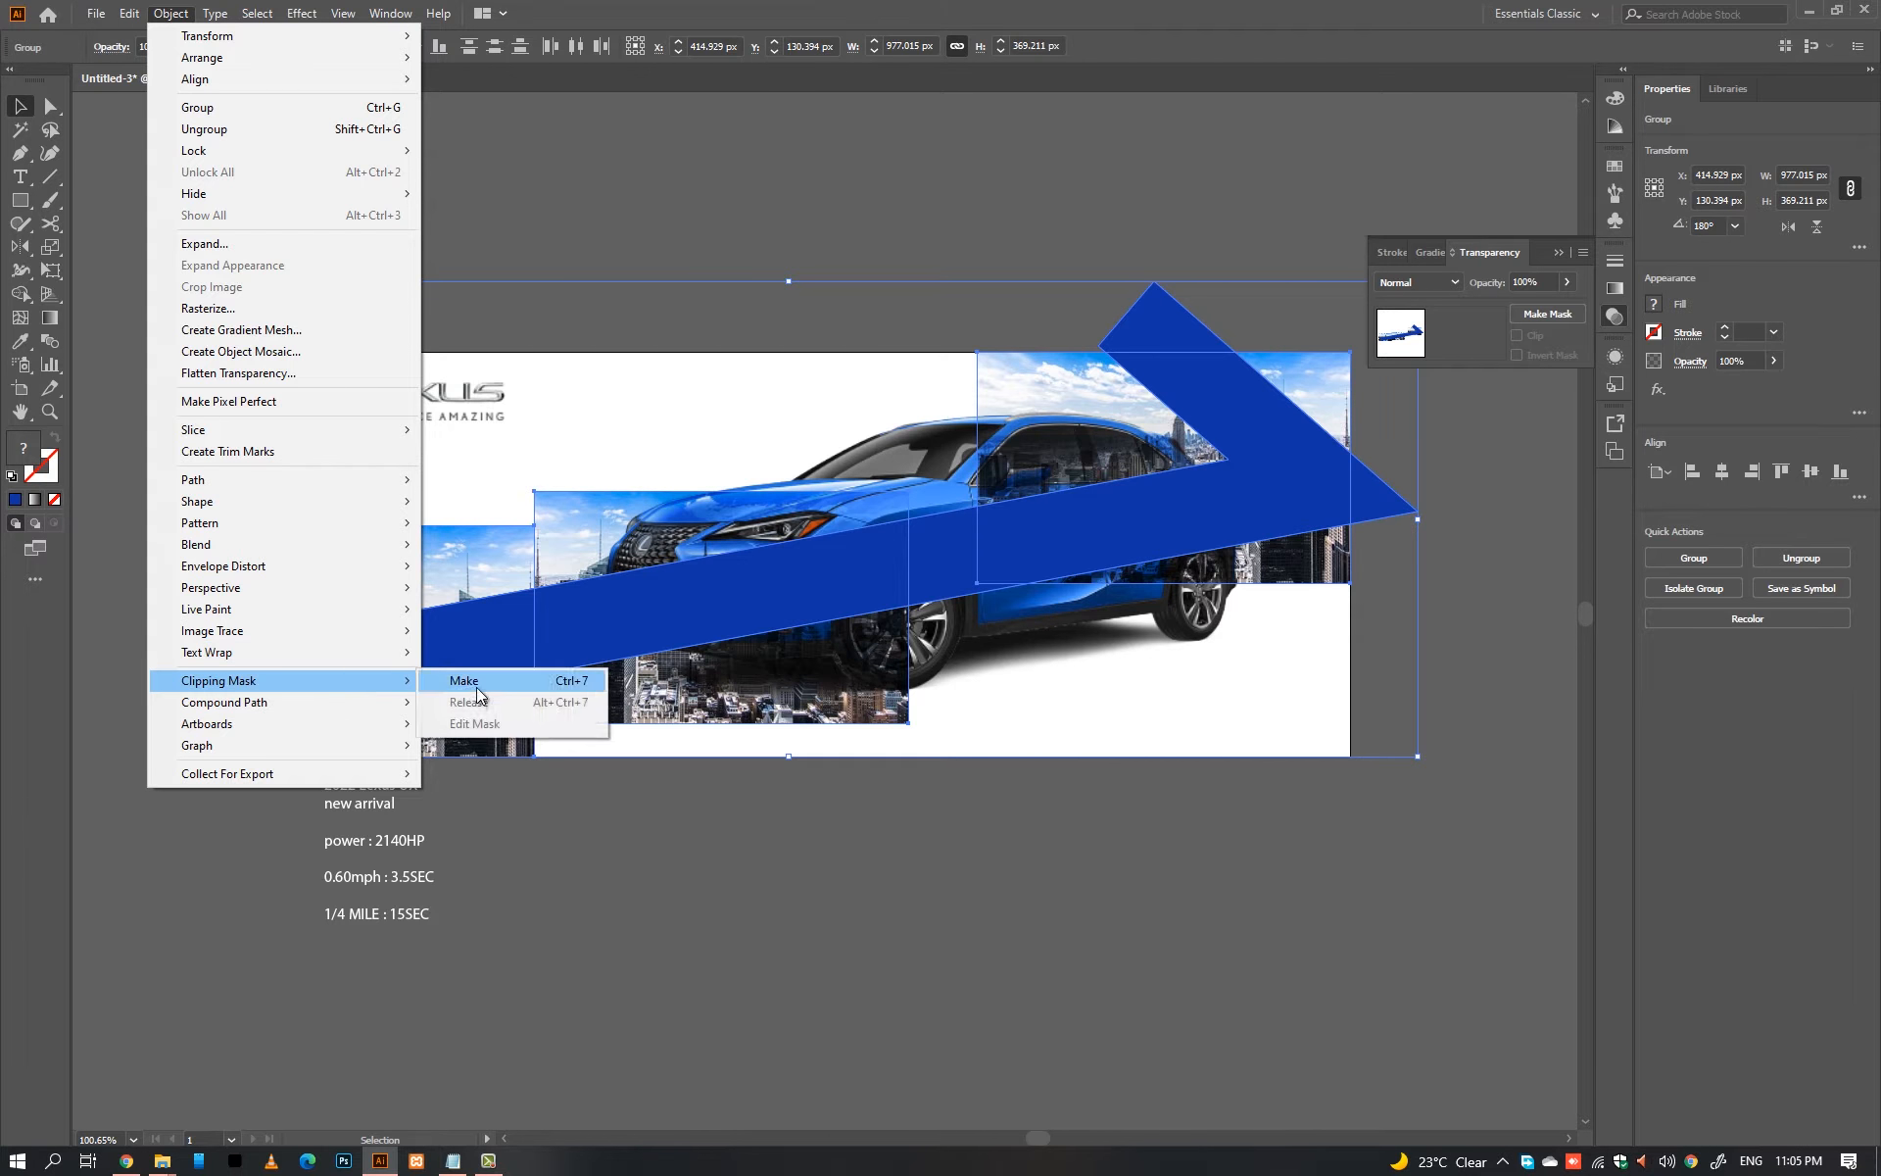
click(465, 681)
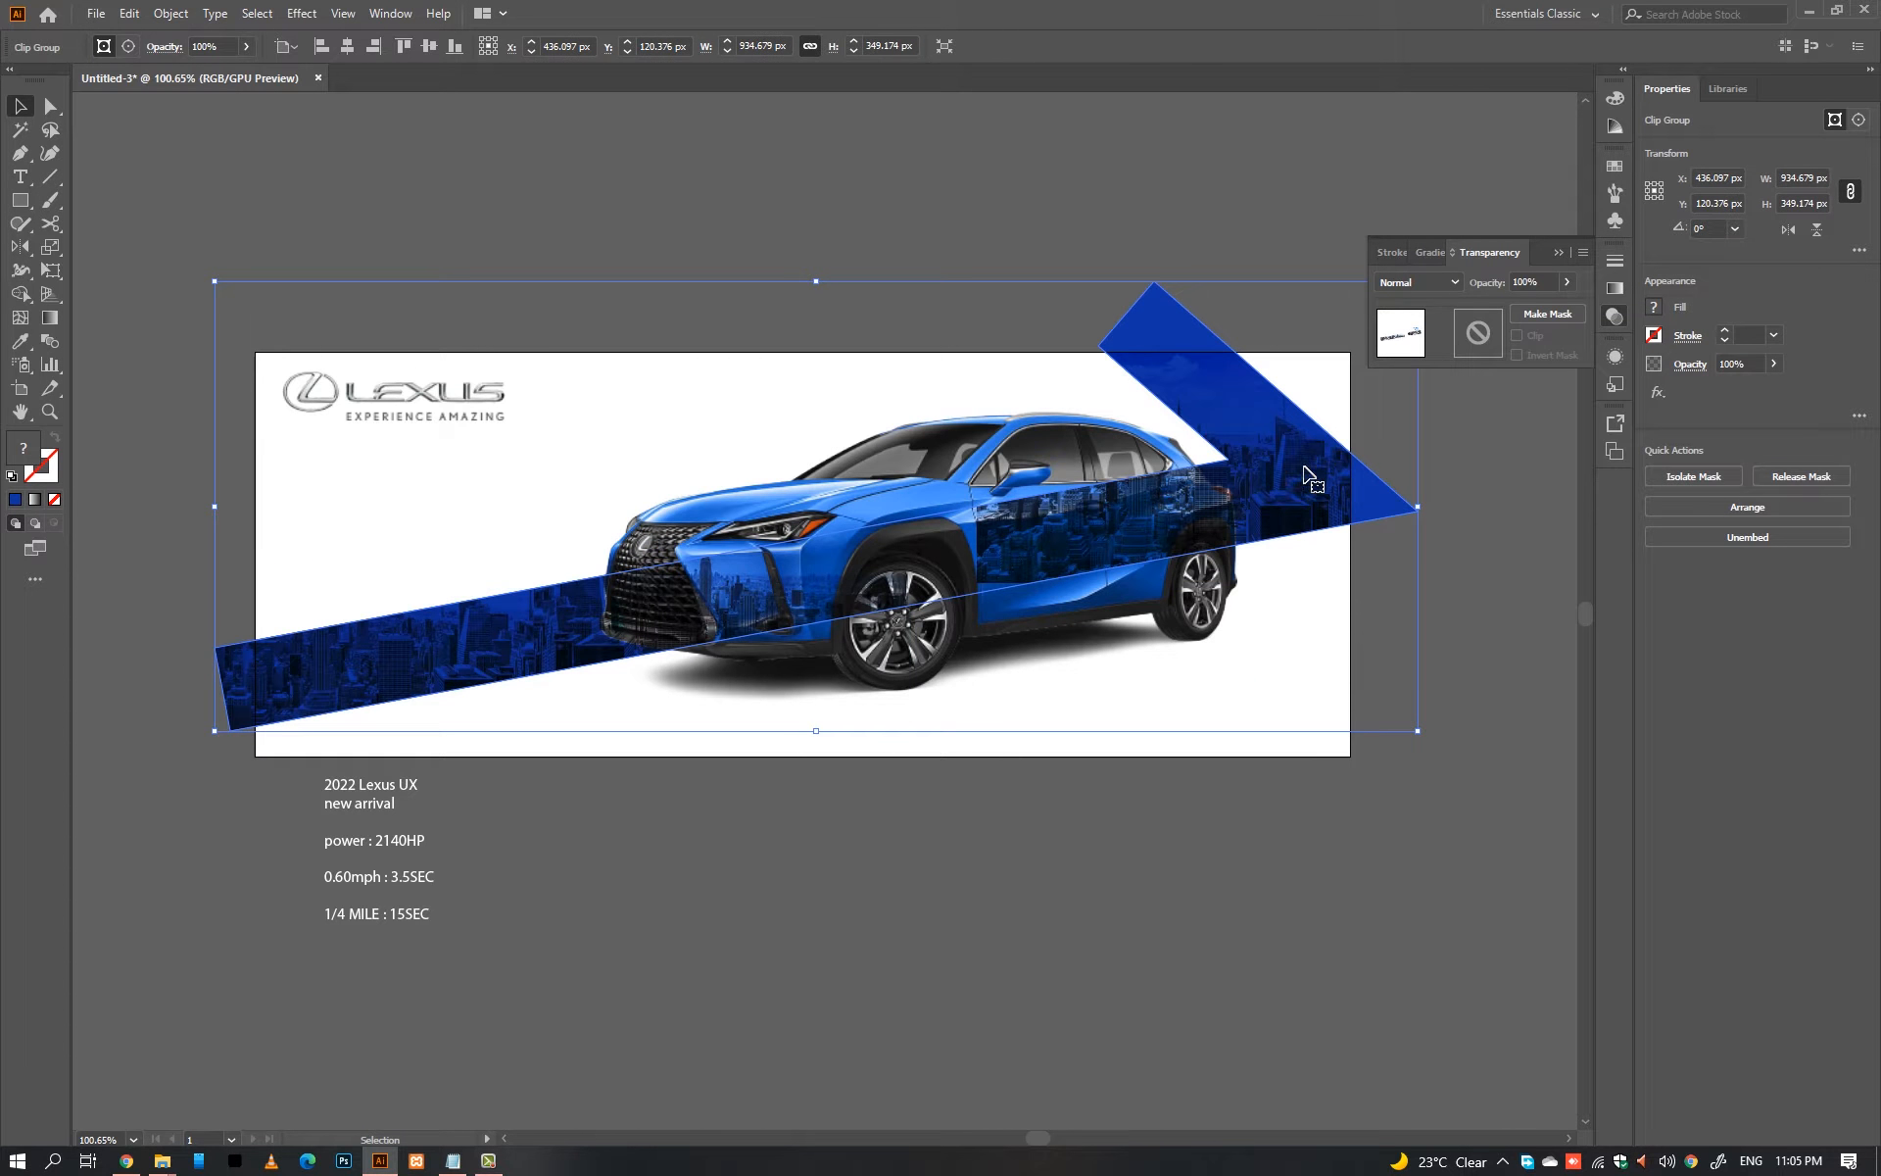
click(1253, 264)
Step: Send the clipped city photos and the blue band to the back, behind the car
click(1125, 367)
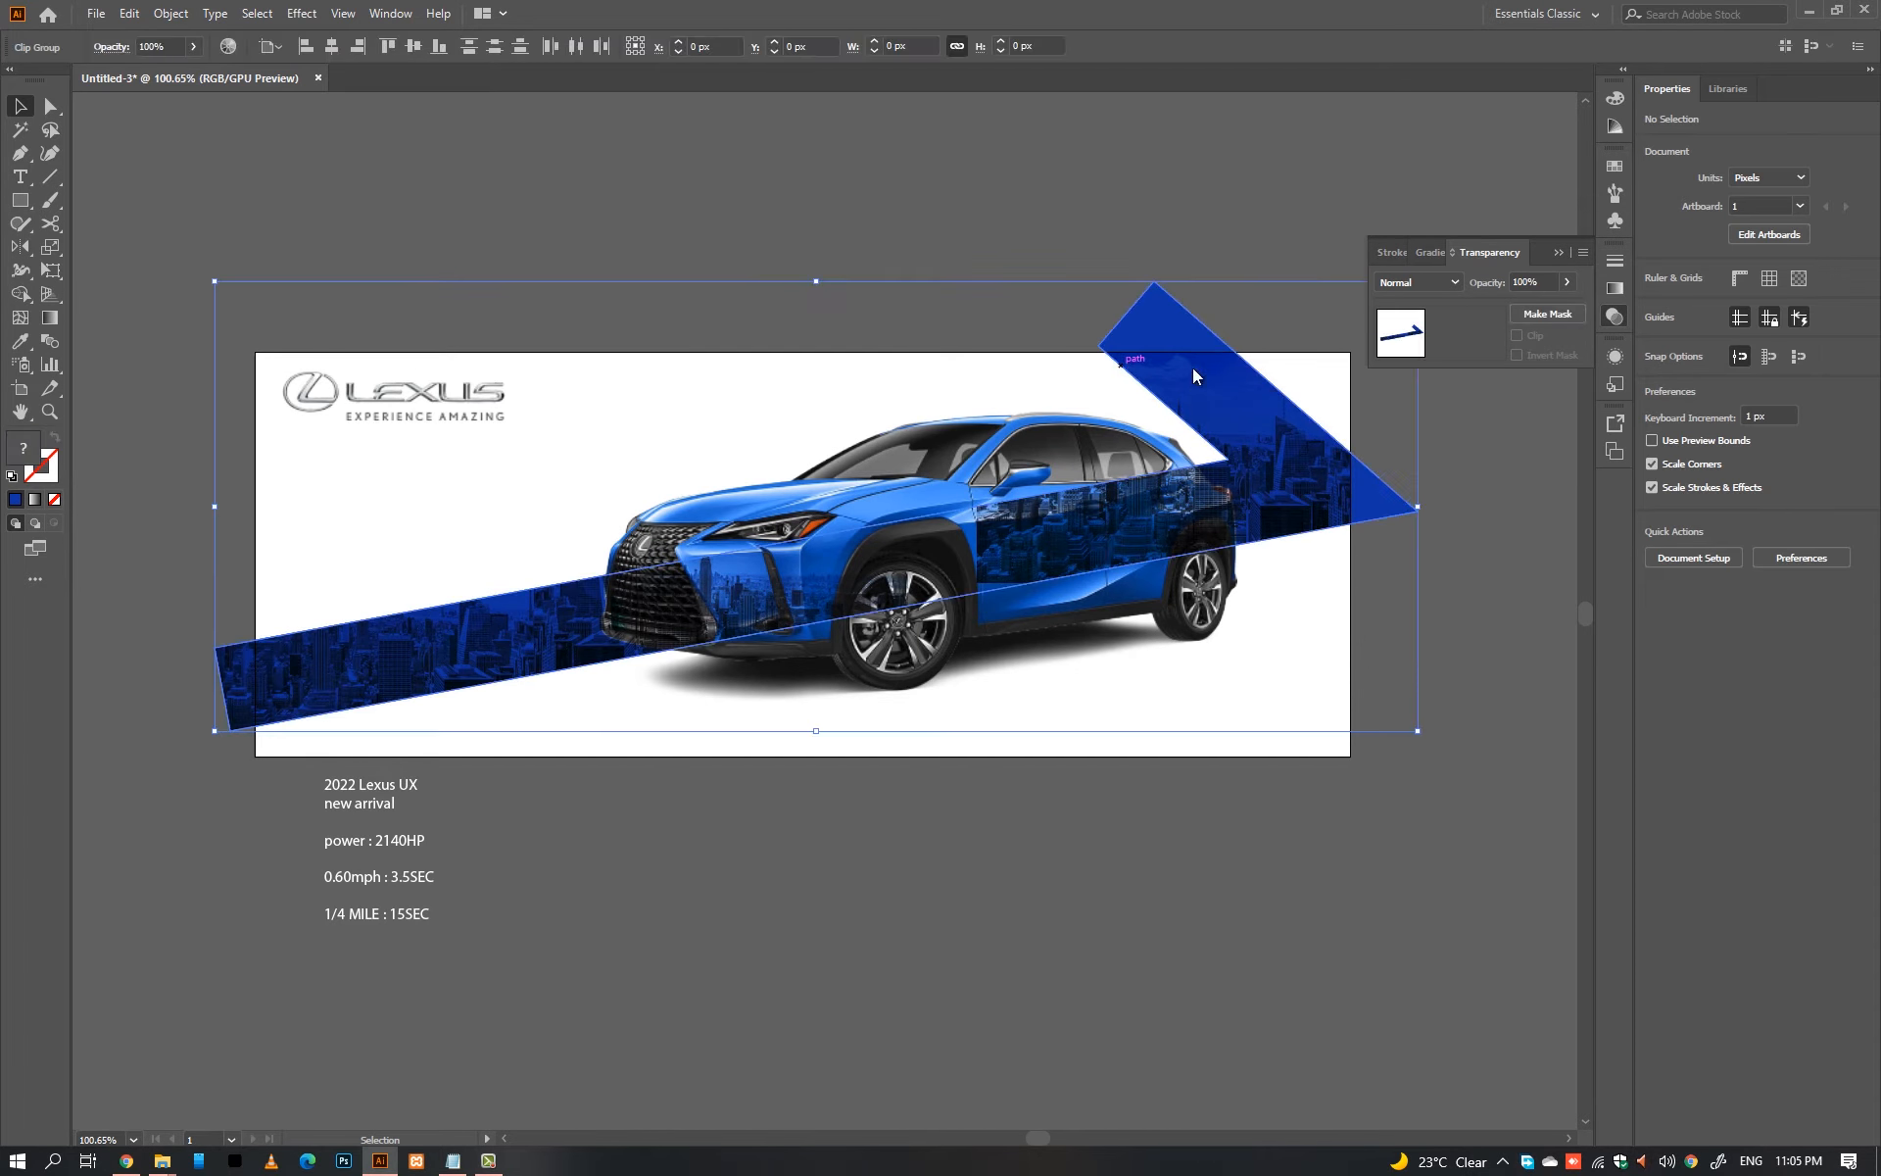
right_click(1194, 369)
mouse_move(1304, 591)
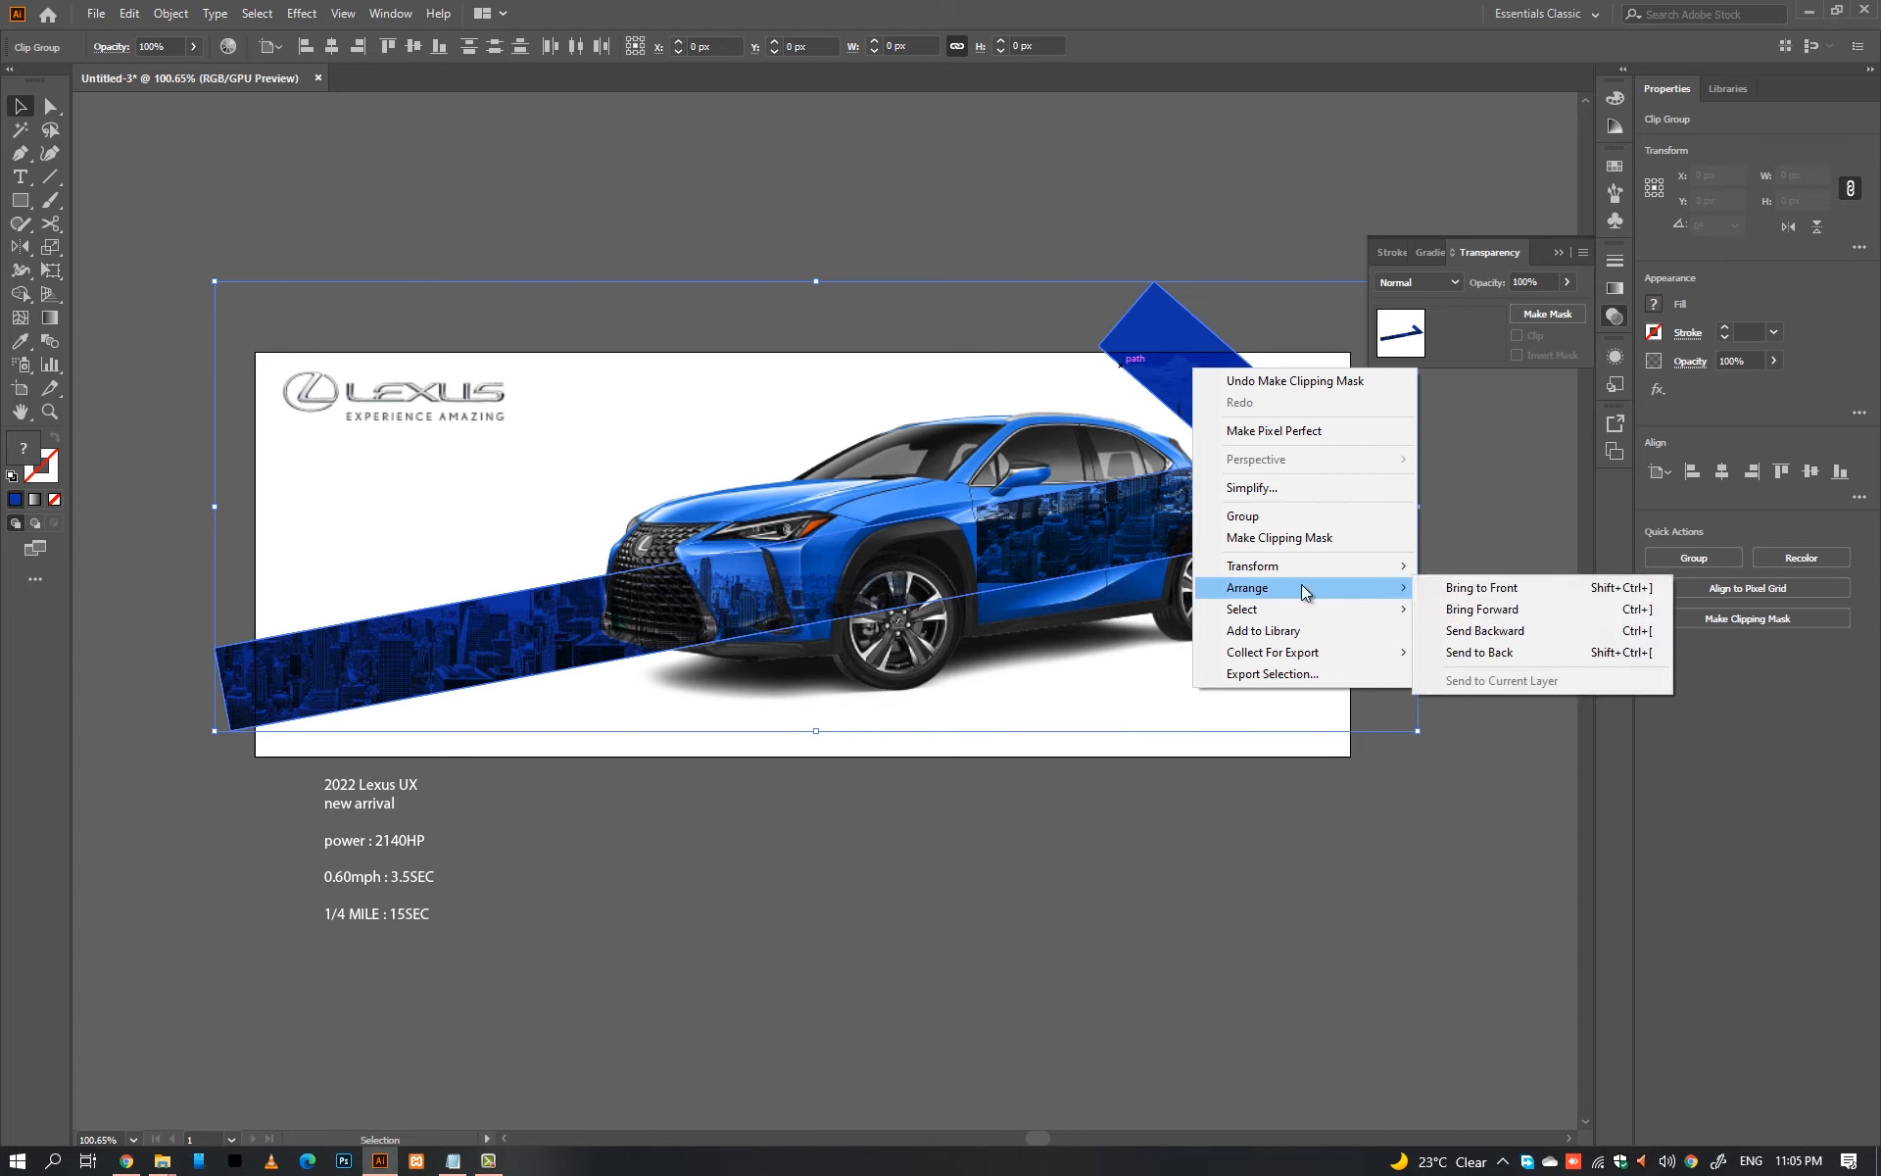
click(1479, 651)
click(1485, 658)
key(ctrl+0)
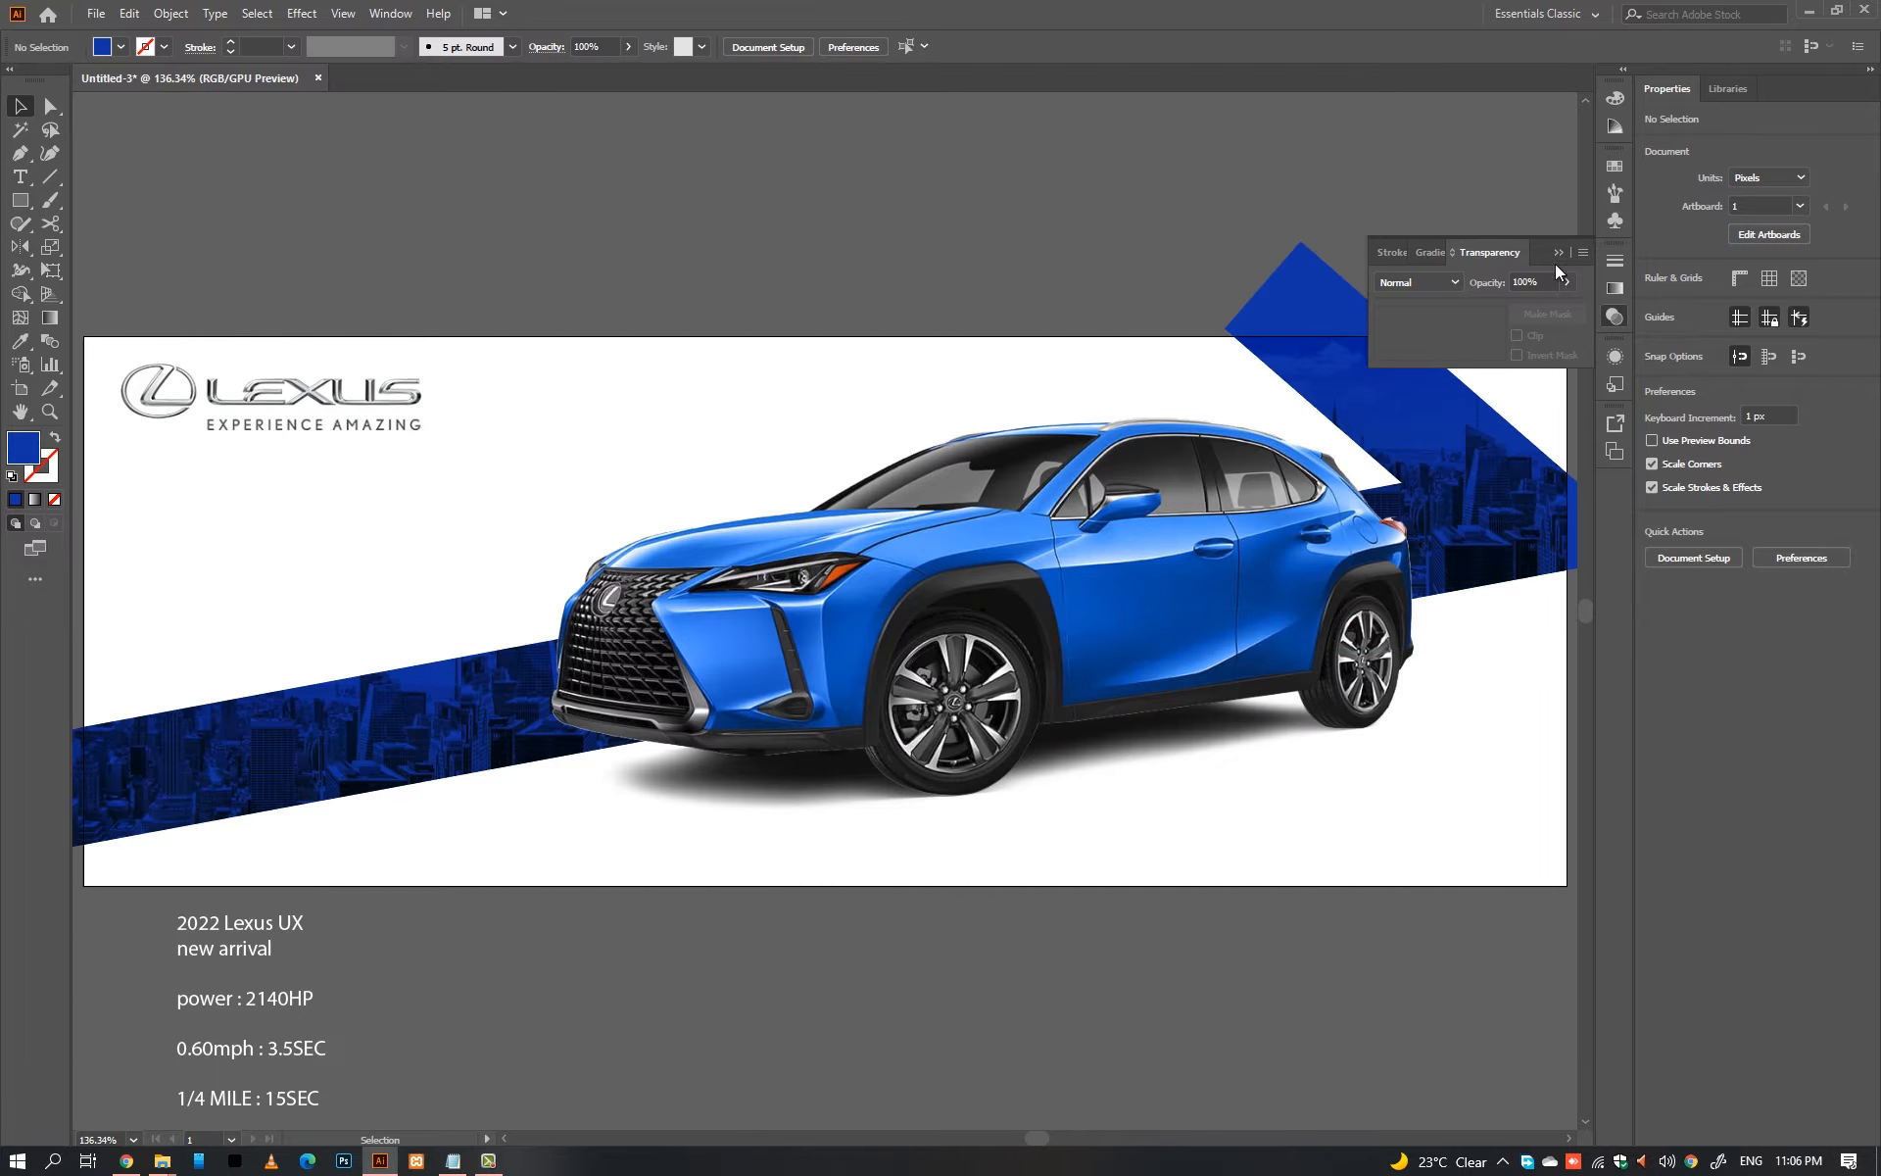
click(1482, 458)
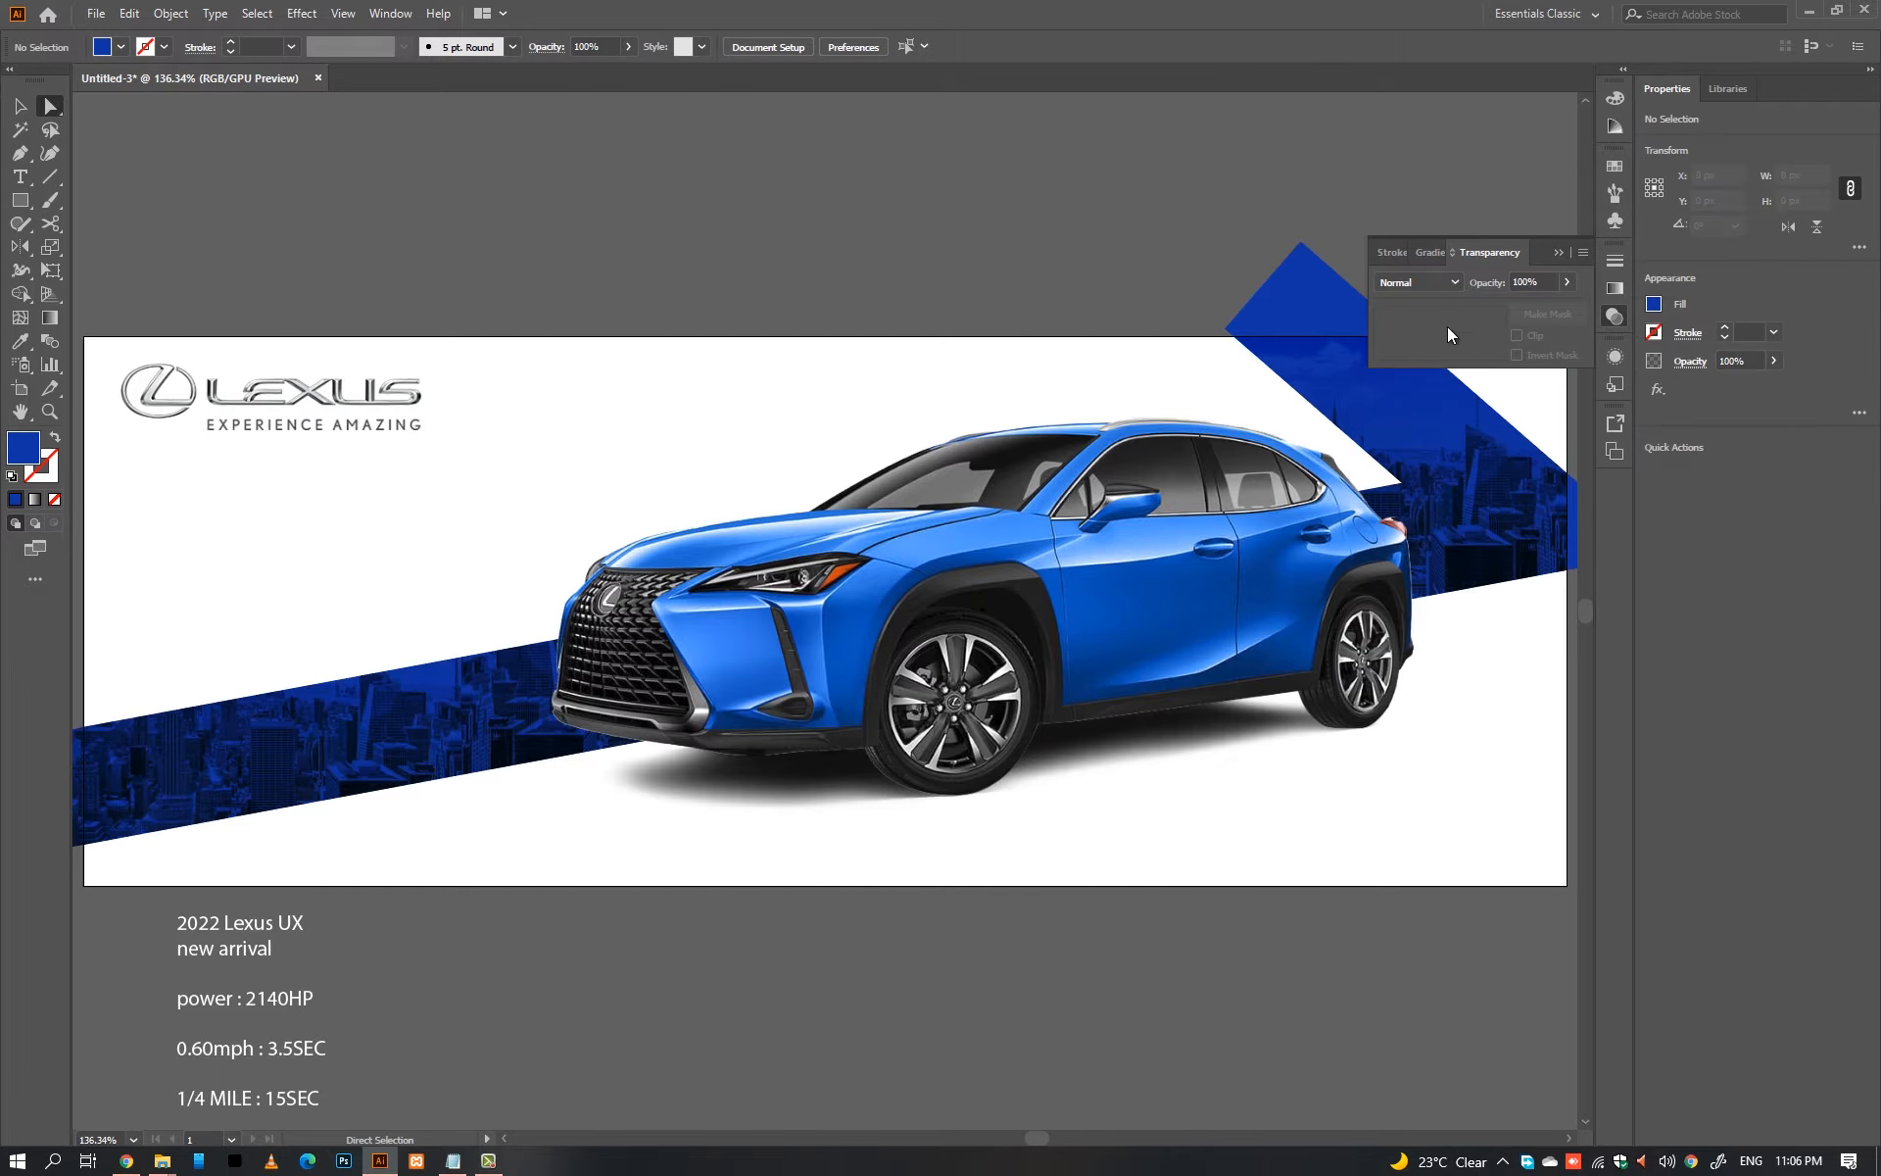
Step: Set the city photos inside the blue band to the Color Dodge blending mode
shift+click(481, 755)
click(1415, 282)
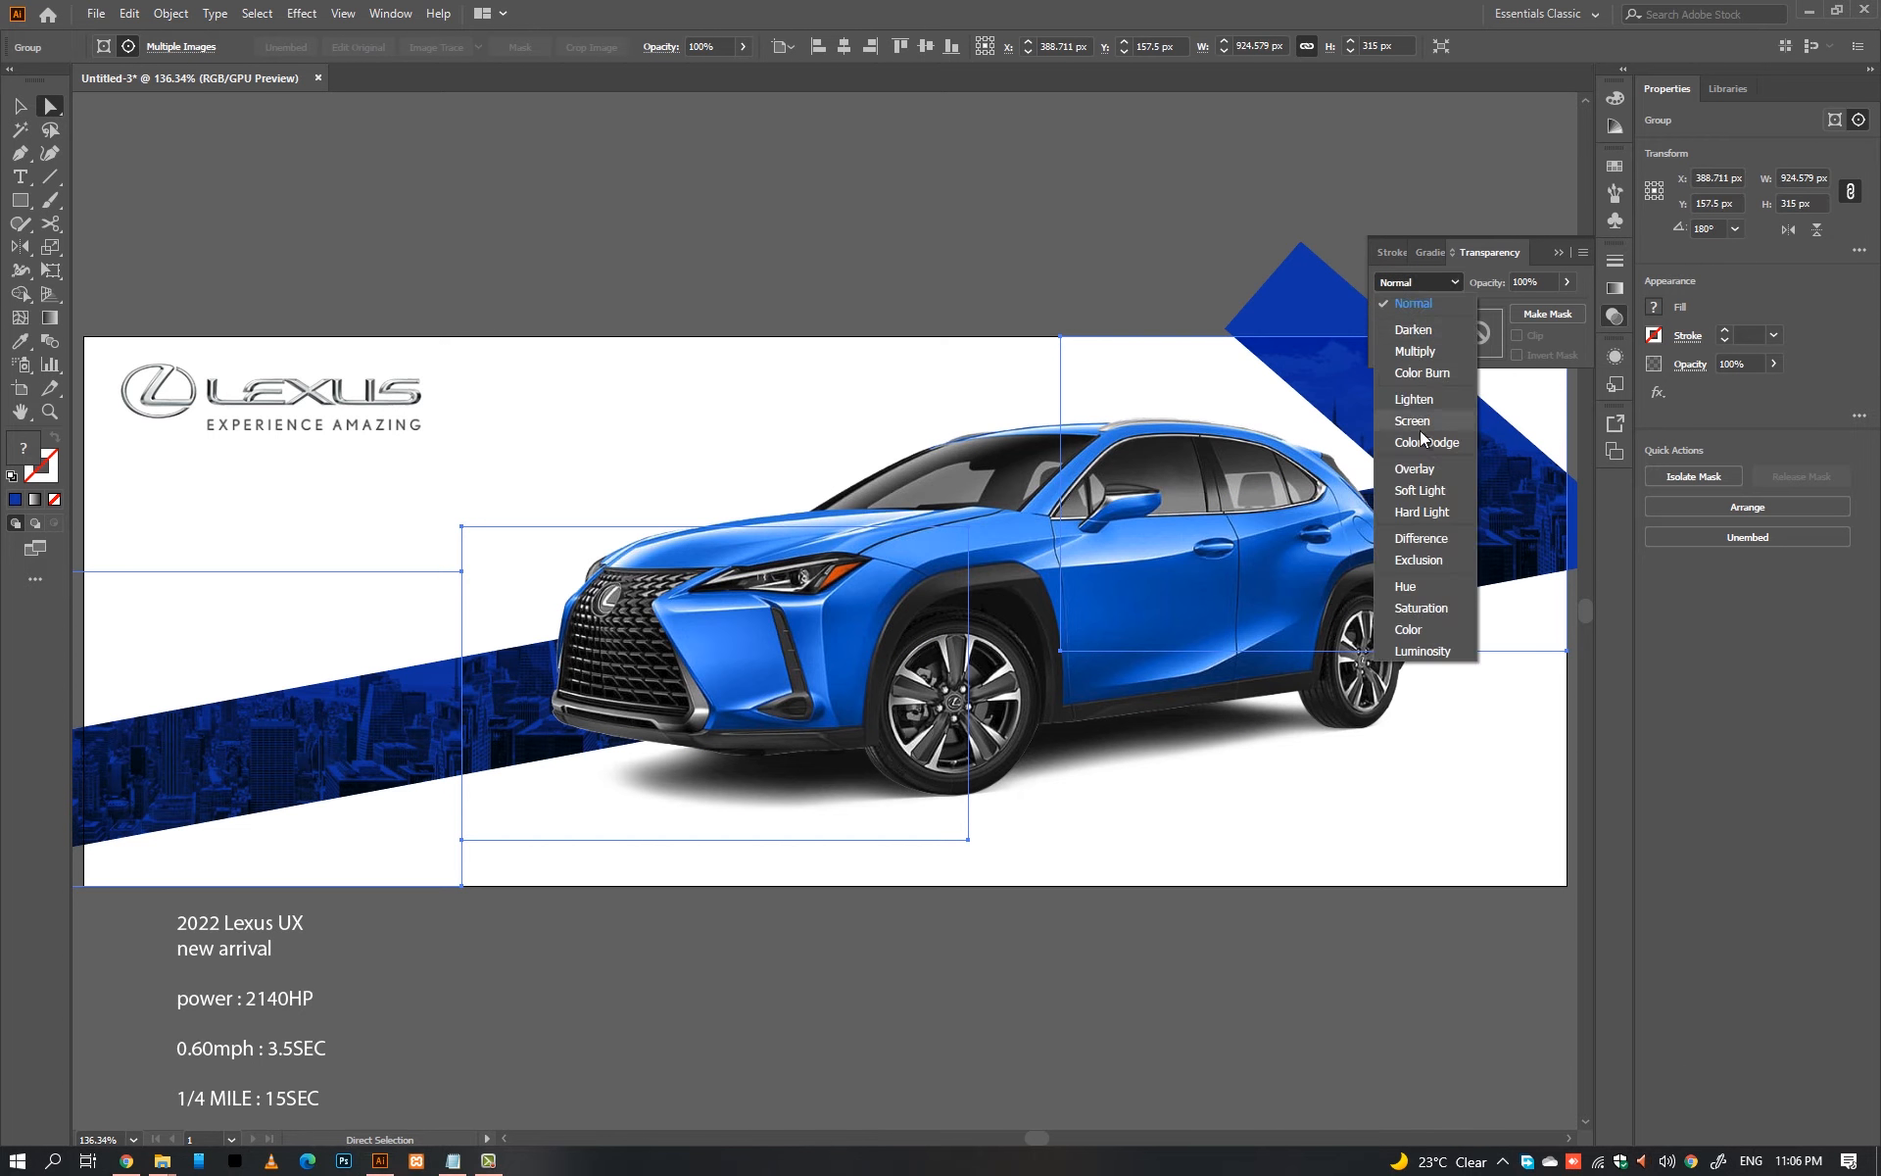
click(1424, 438)
click(1166, 204)
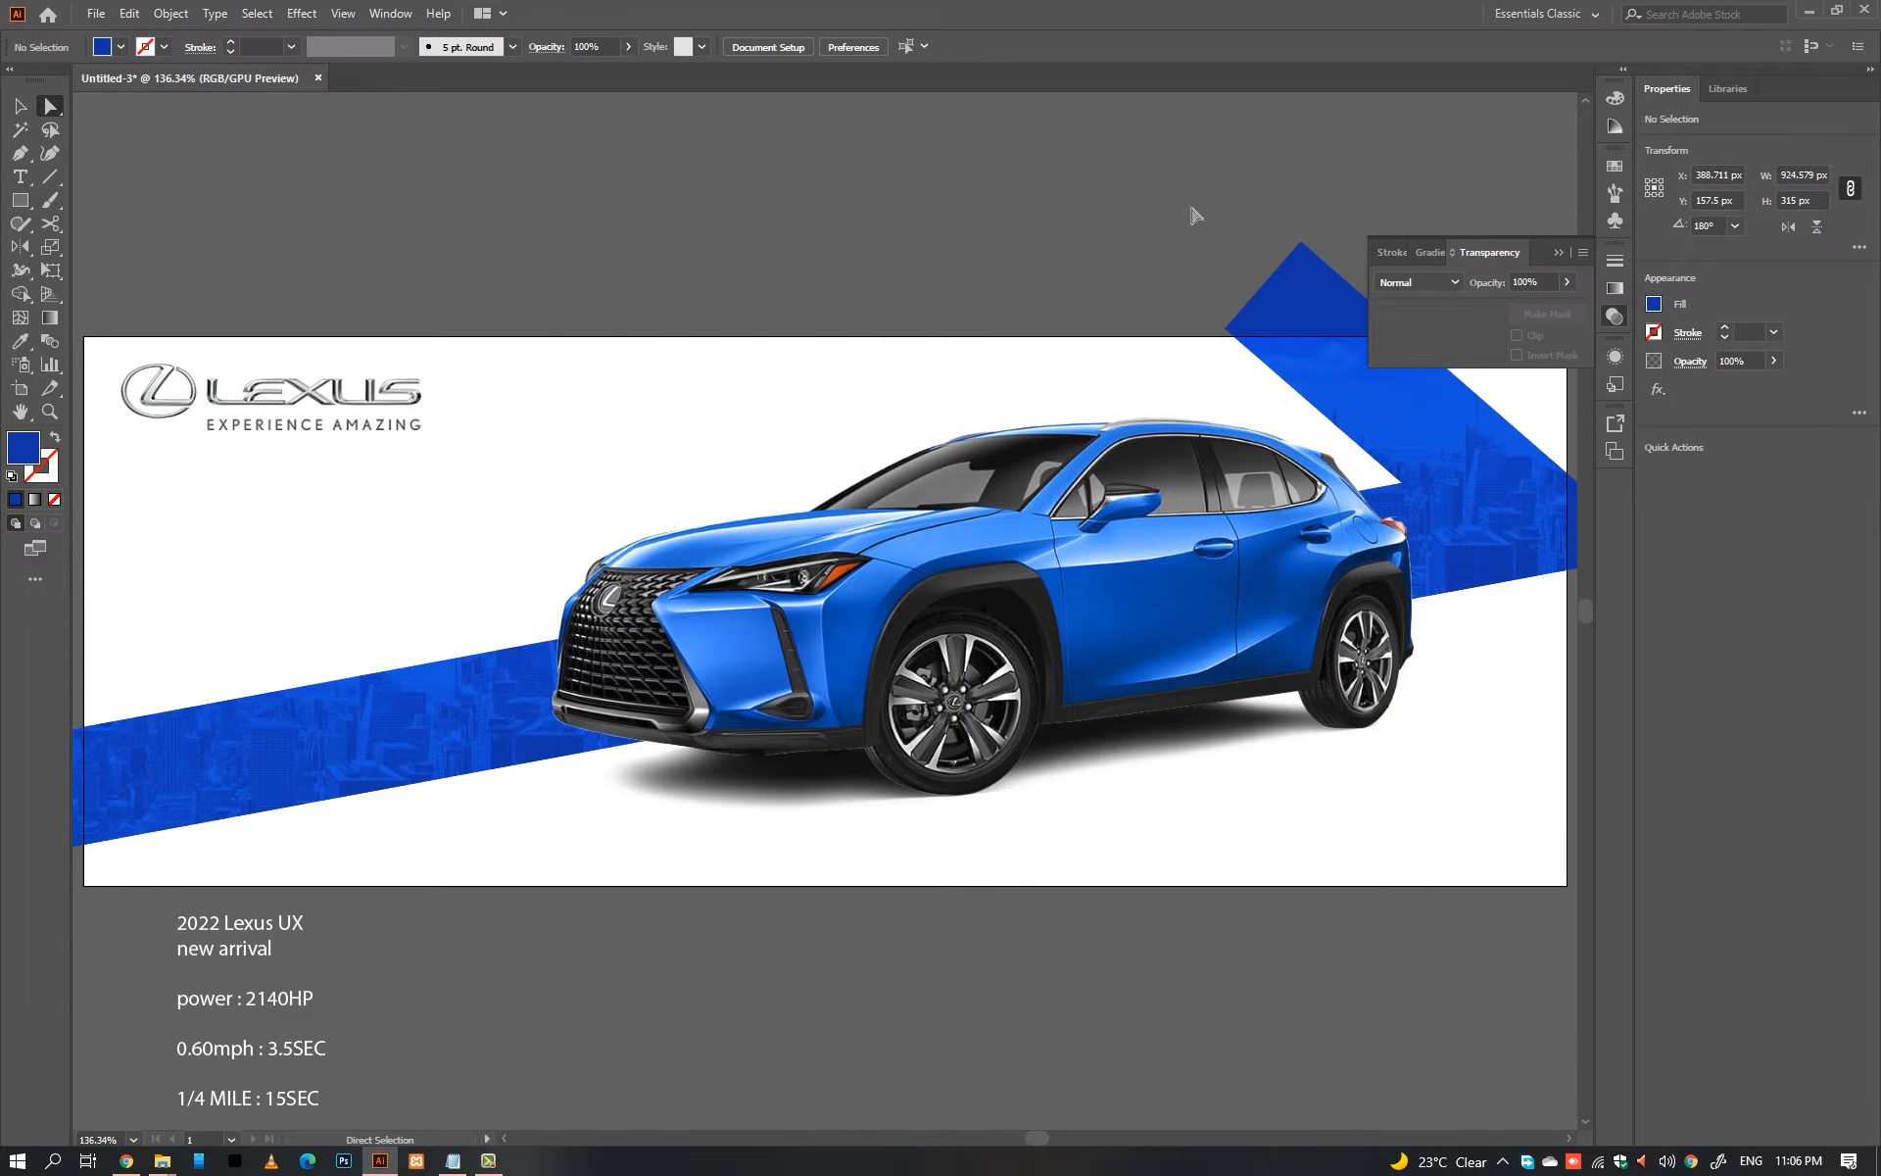
click(1558, 251)
Step: Draw a blue rectangle about 62 × 16 px below the car's rear wheel and slant it by shifting its lower corners left 4 px
key(ctrl+minus)
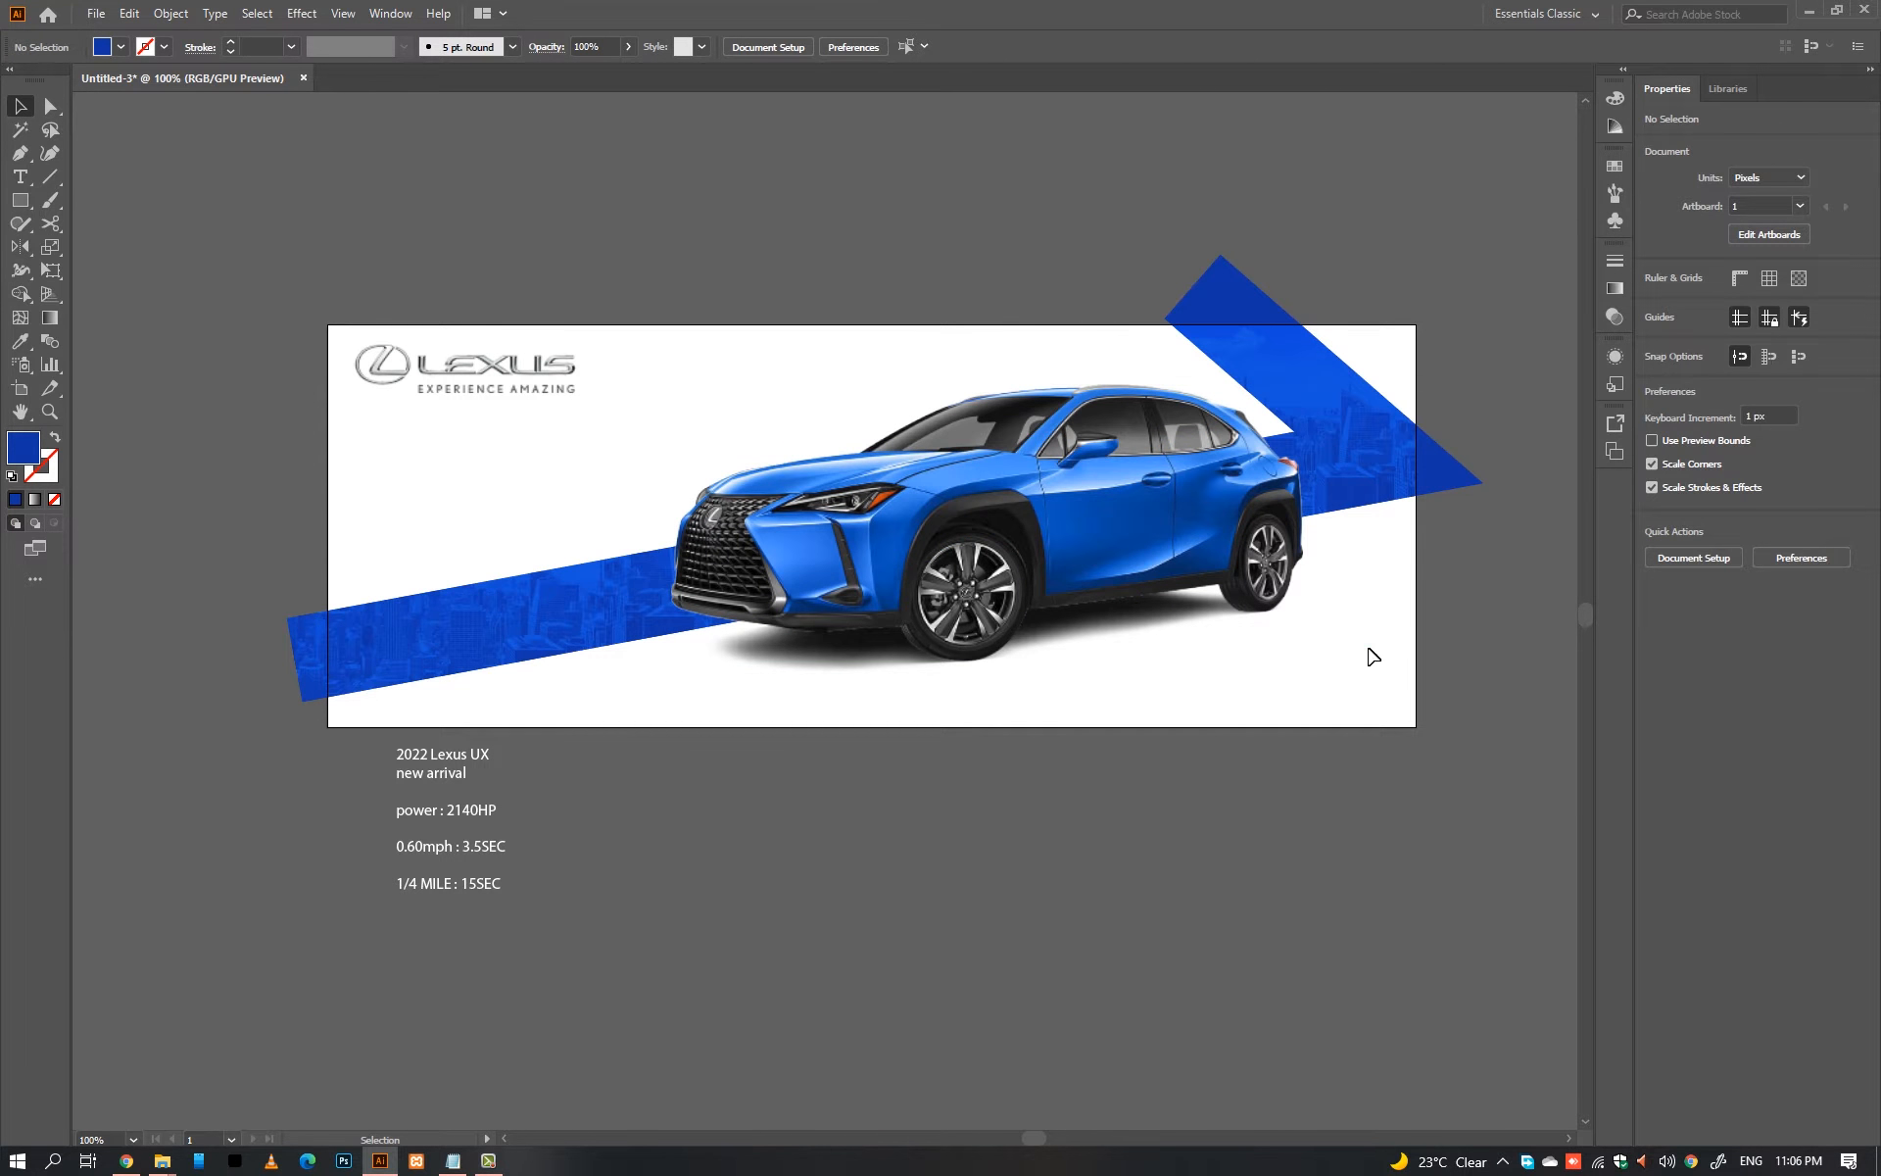
drag(1330, 653, 1322, 583)
drag(1273, 683, 1375, 679)
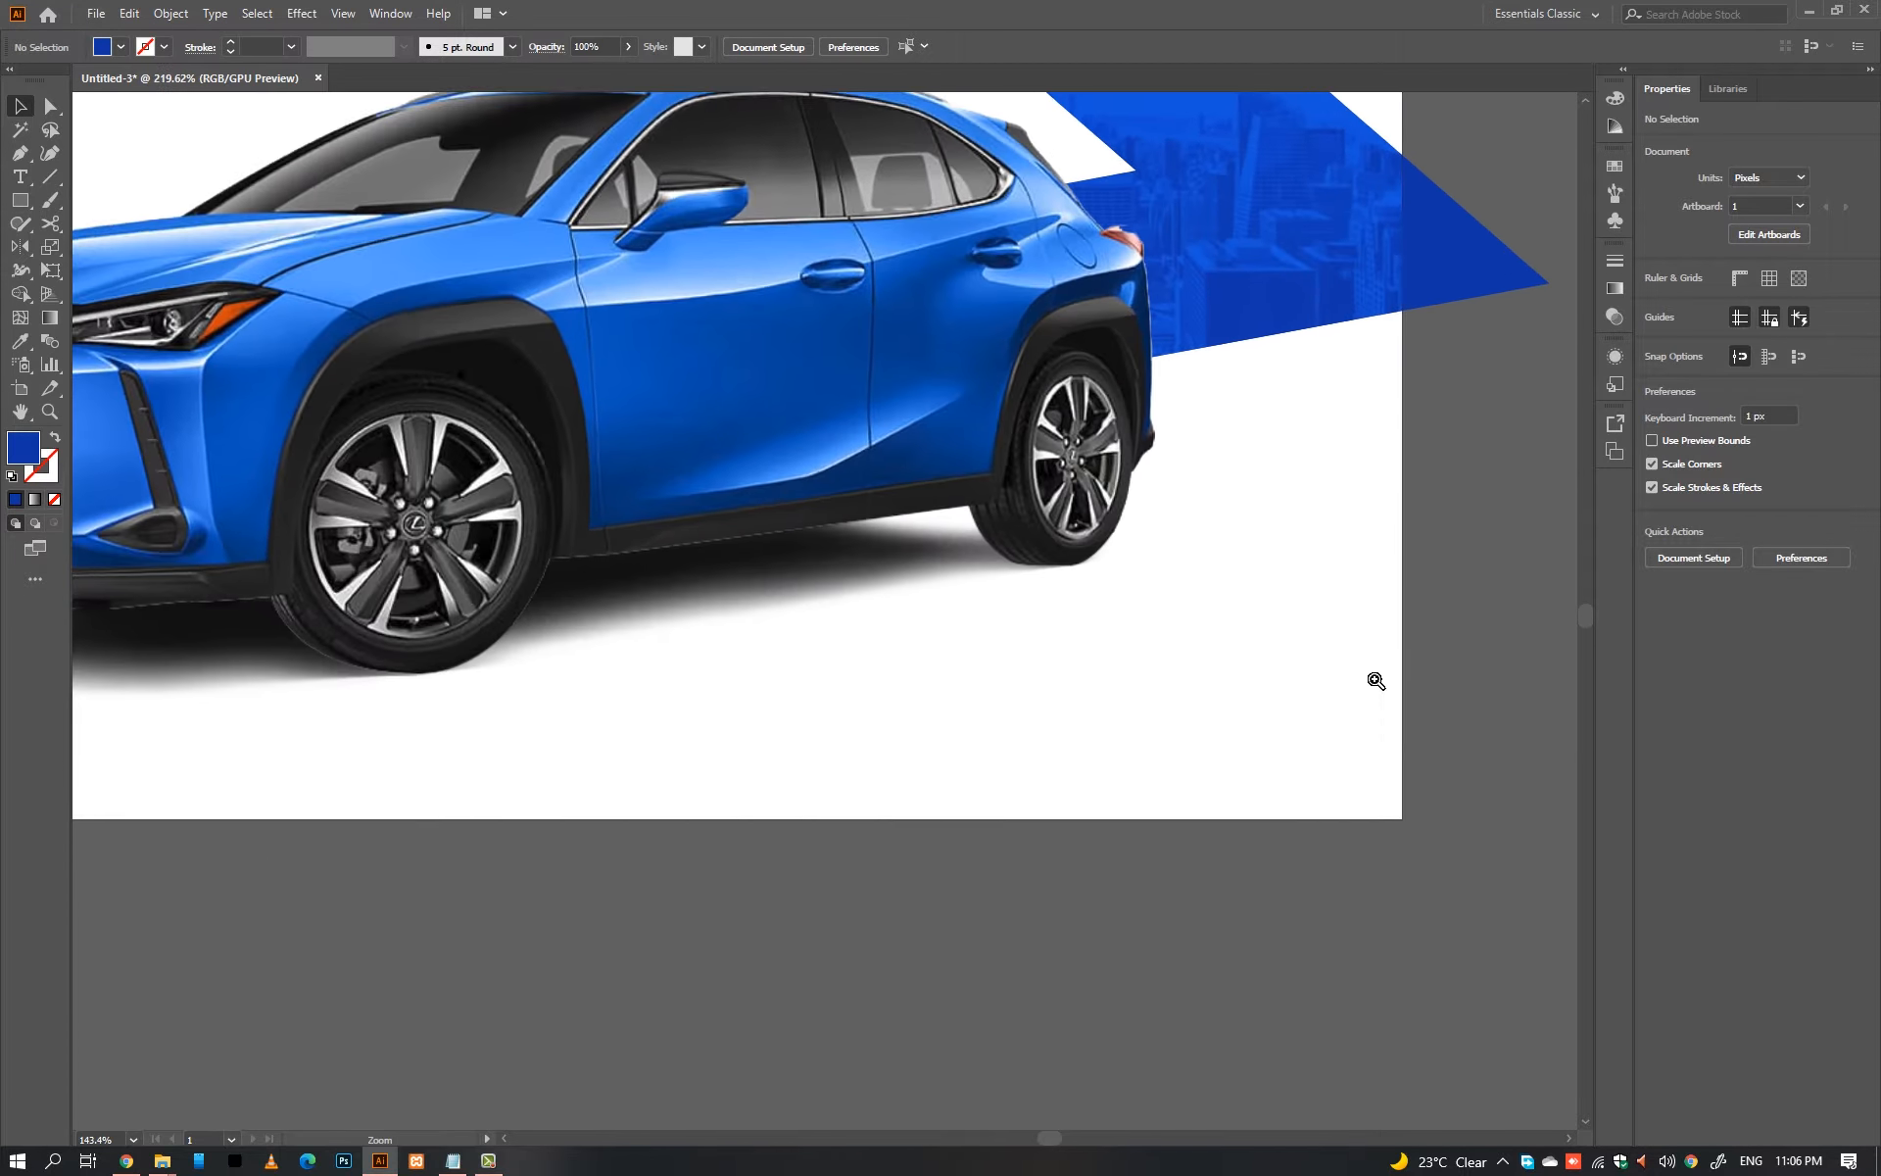
key(m)
drag(956, 701, 1130, 745)
key(a)
drag(936, 758, 956, 751)
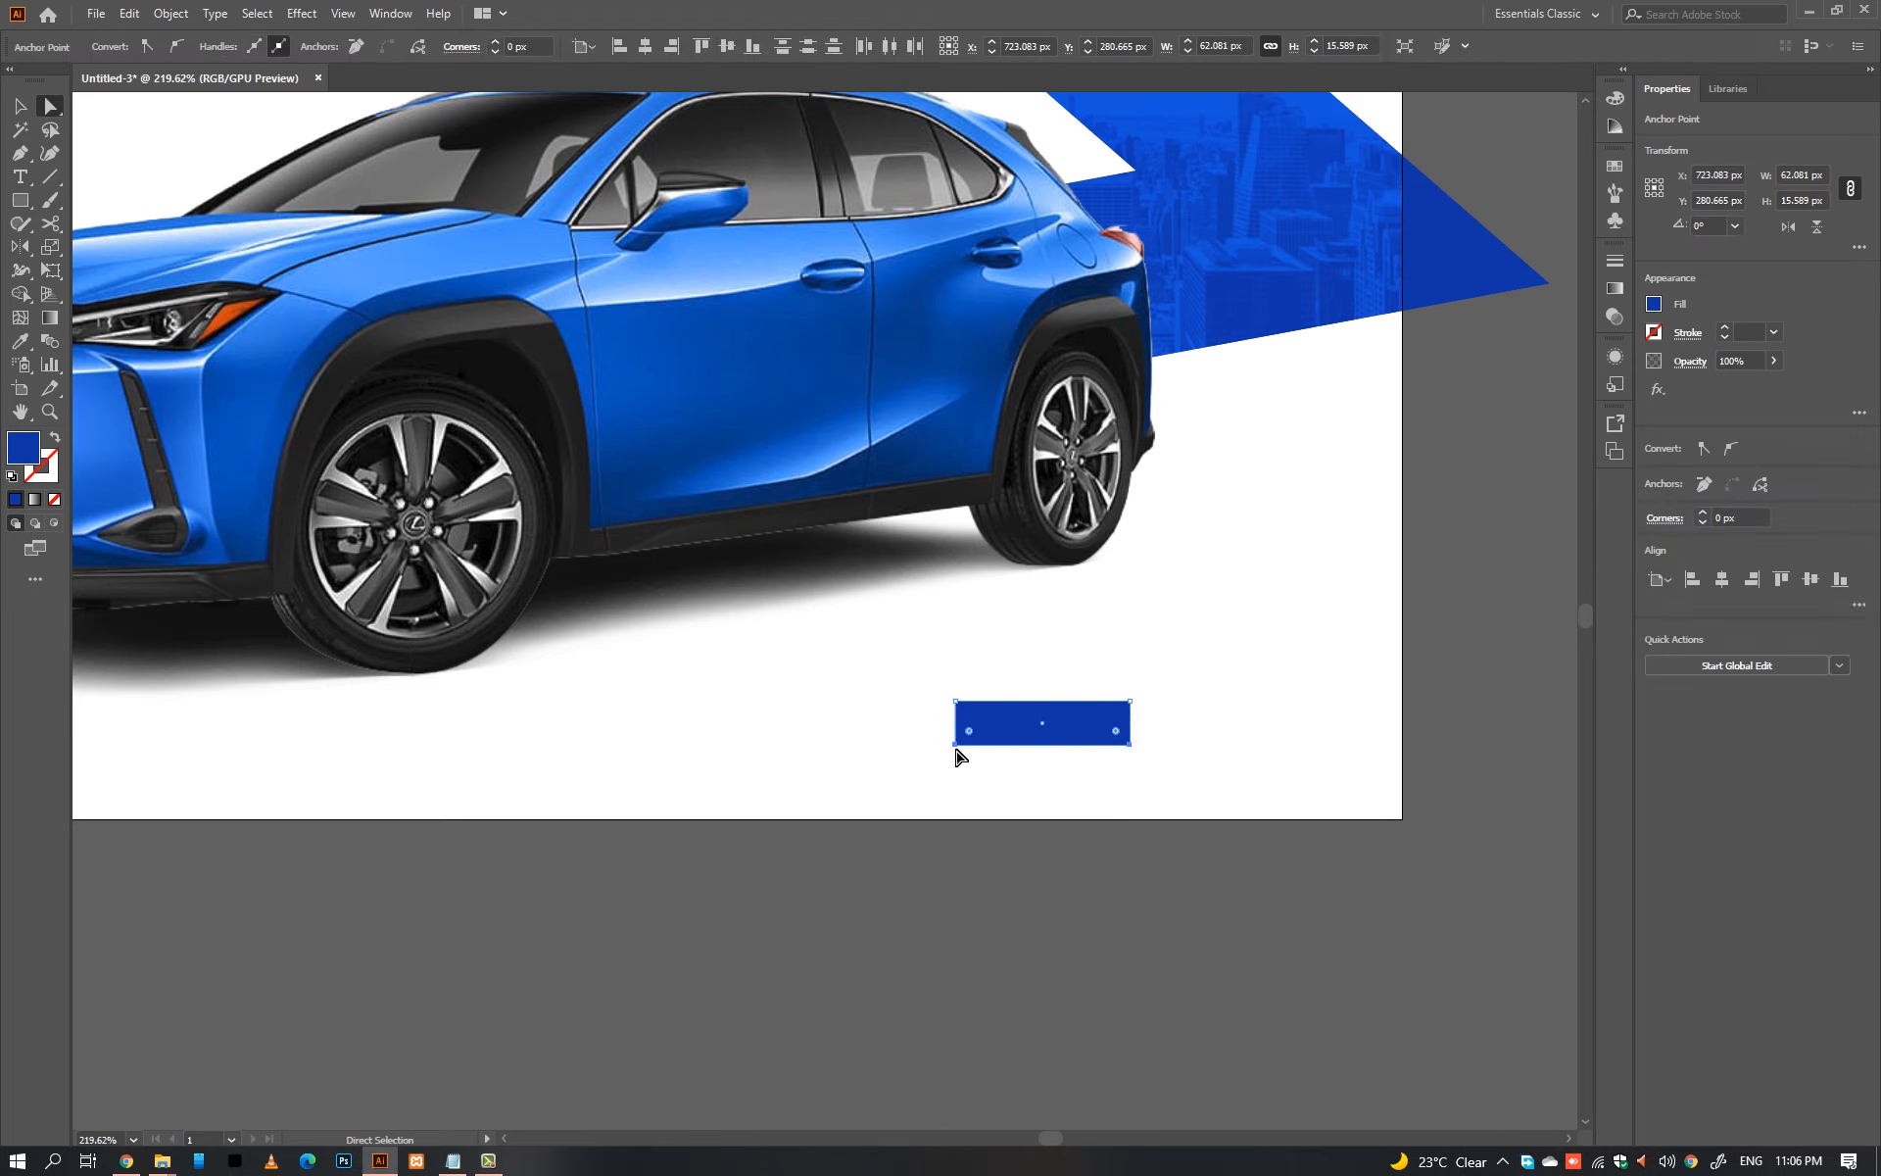
key(Left)
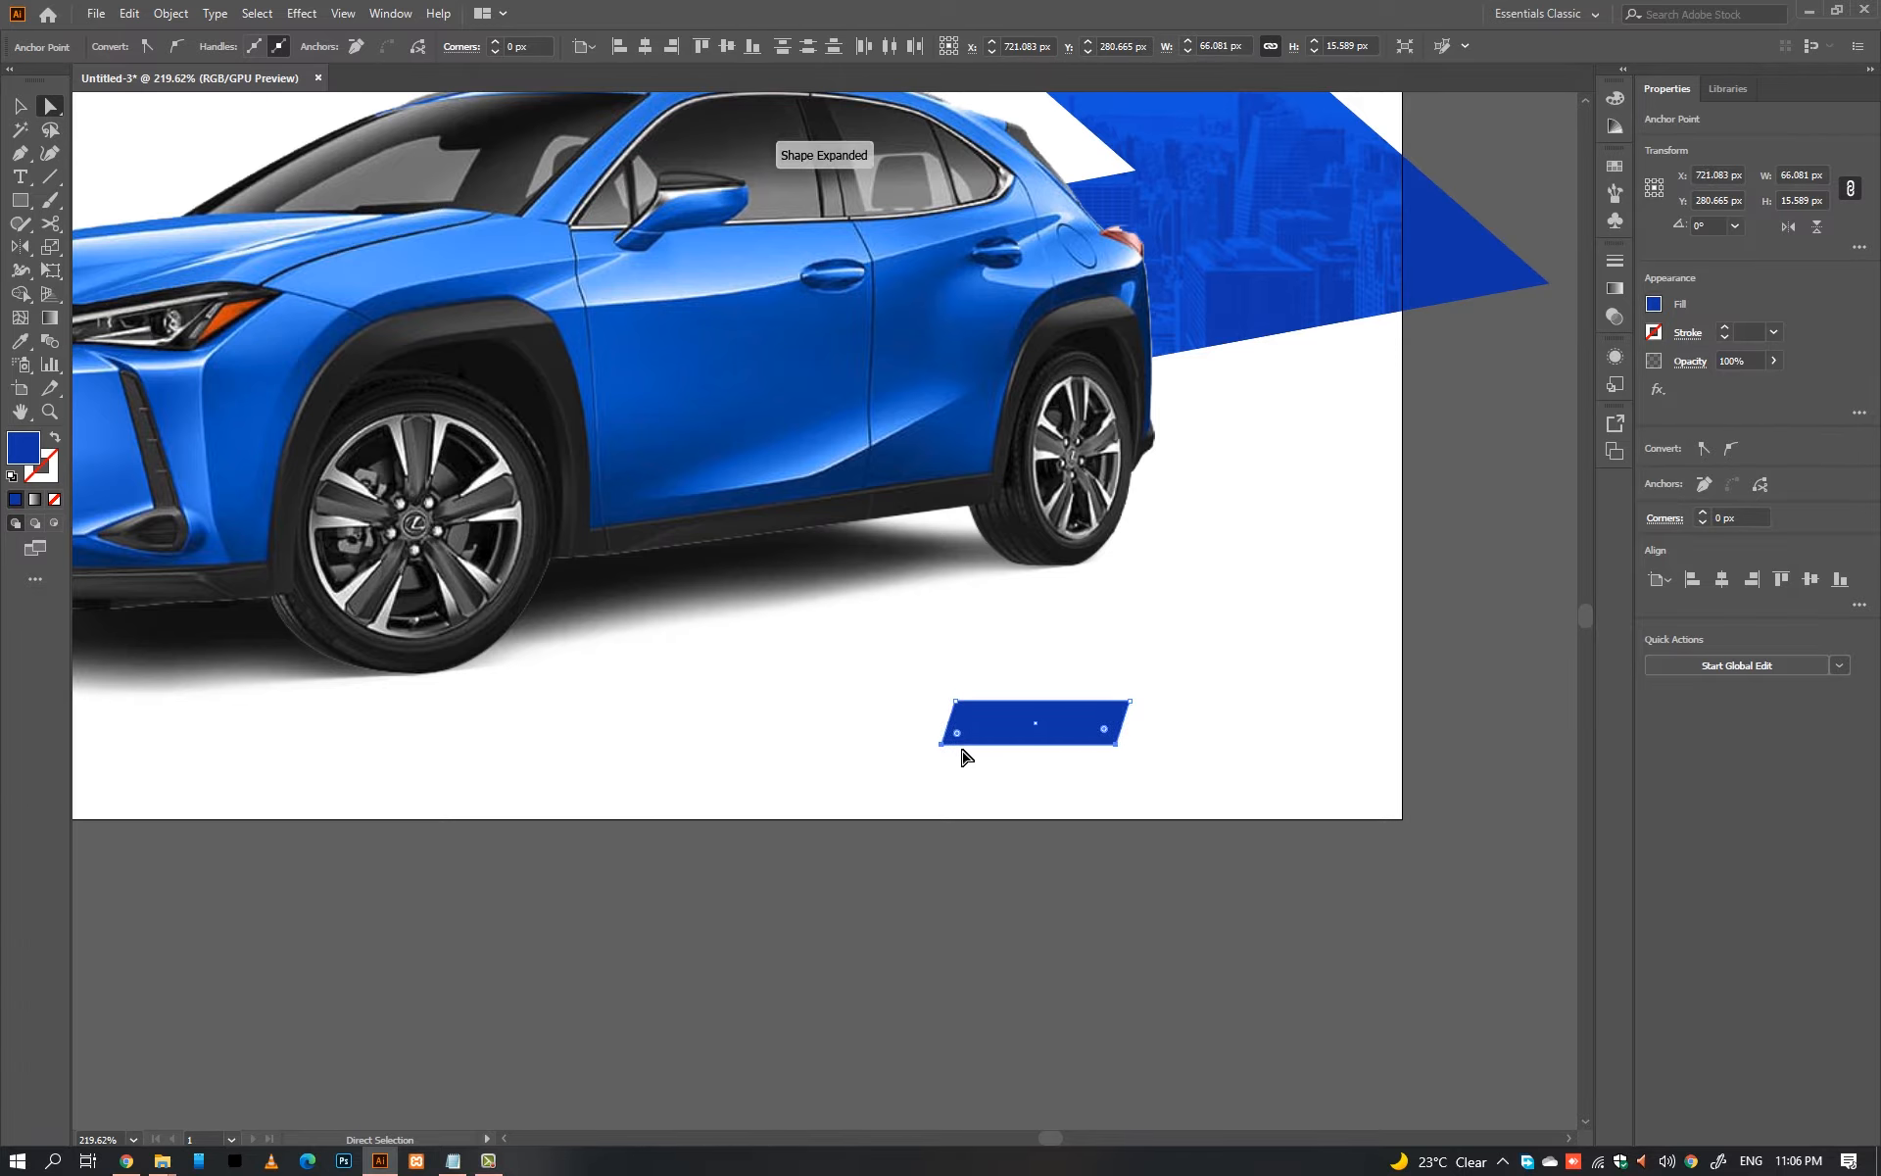
click(980, 764)
Step: Stretch the slanted shape's lower corners and scale it up to about 74 × 19 px
key(v)
double_click(1058, 725)
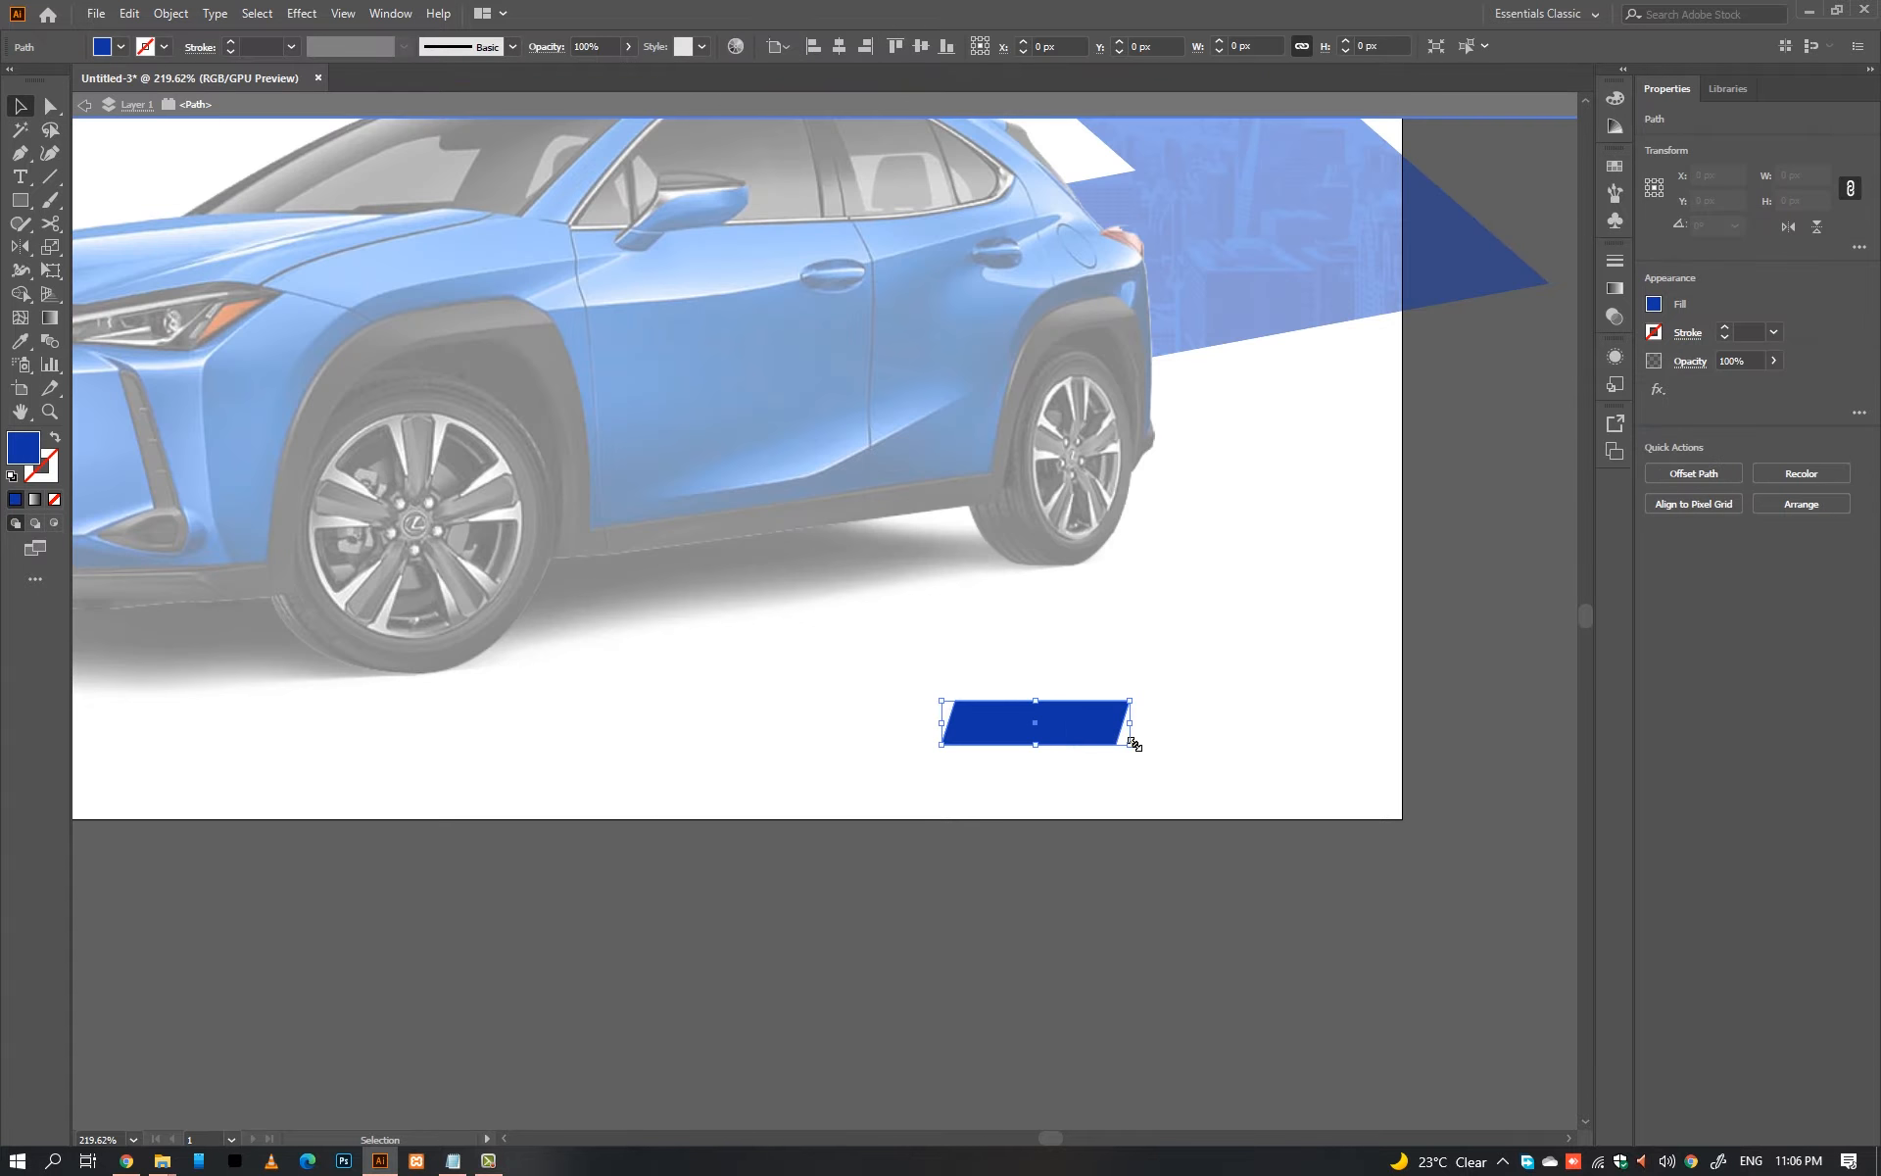
key(a)
drag(941, 742, 941, 757)
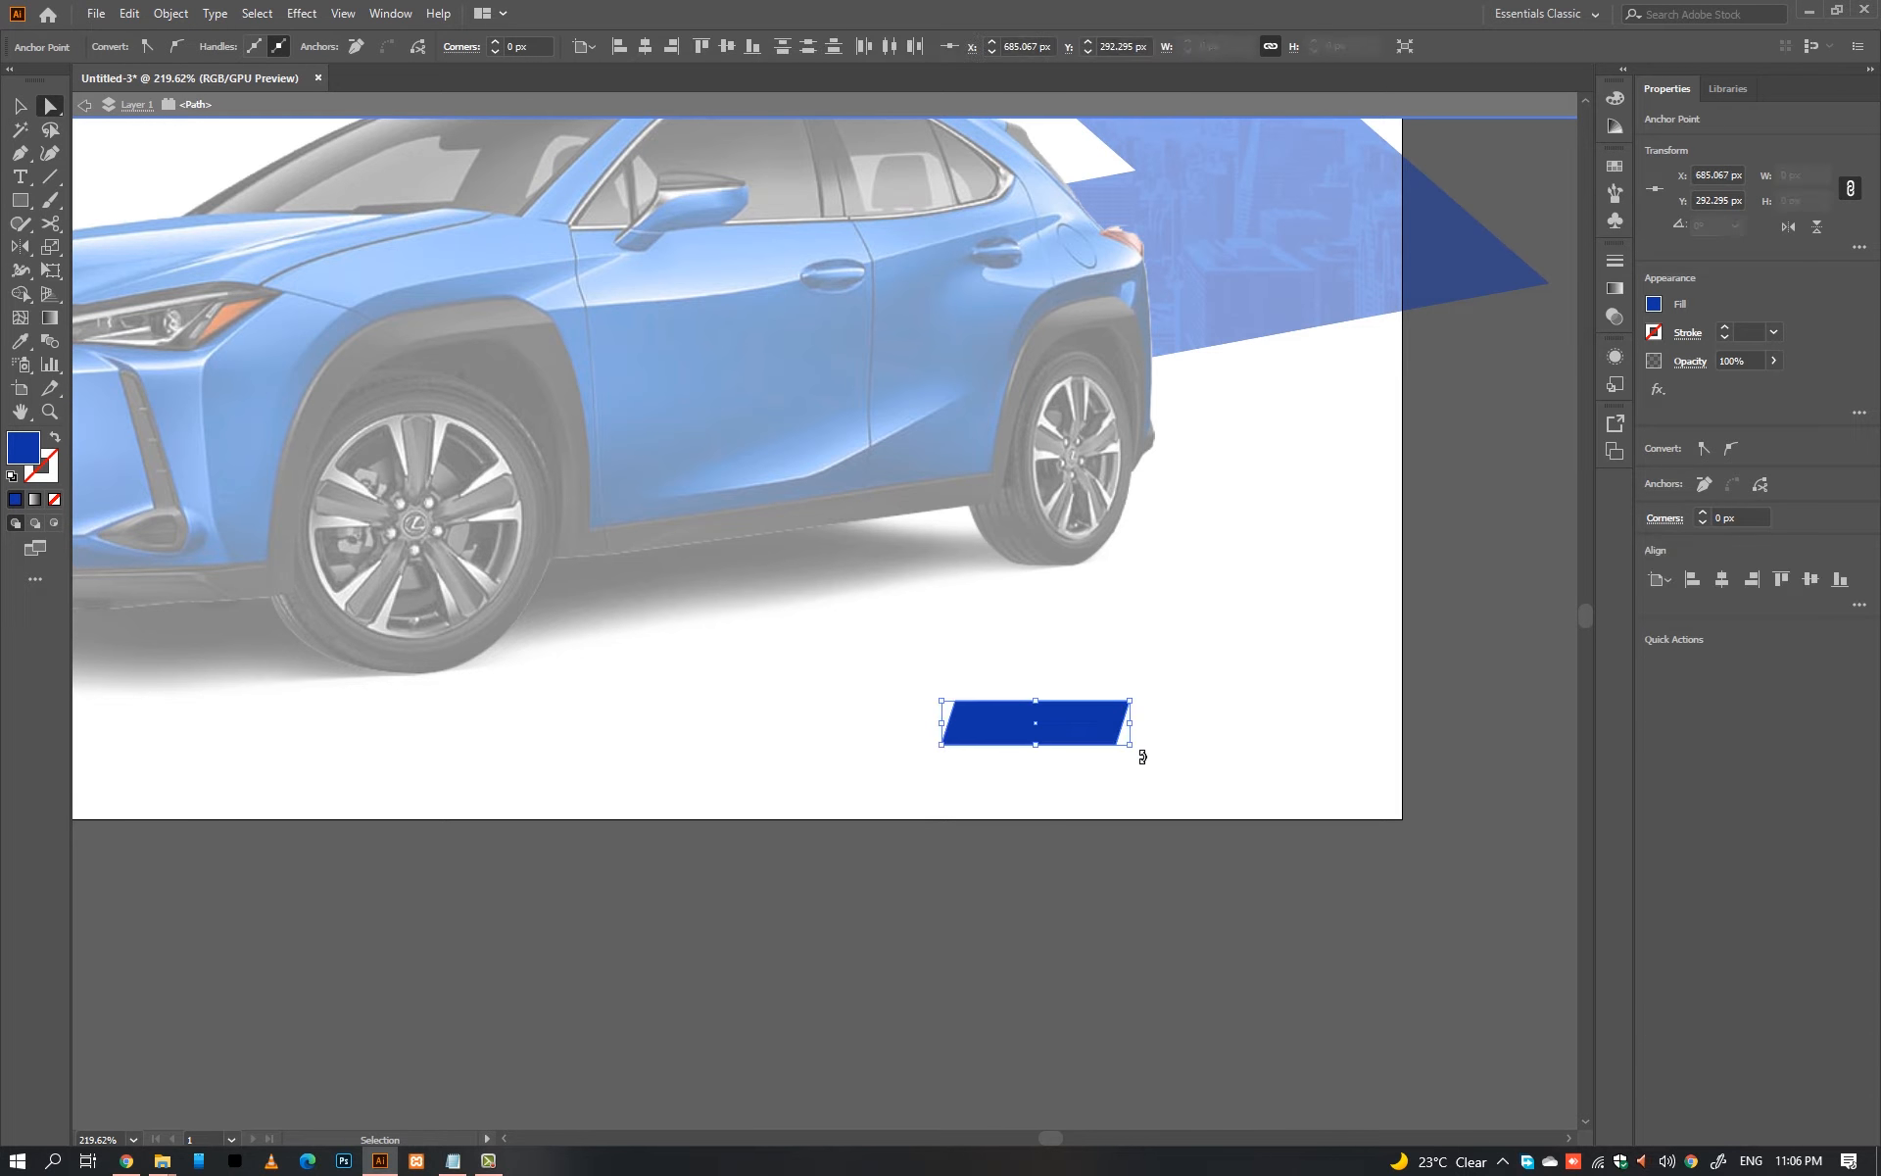
drag(1114, 754, 1114, 756)
key(v)
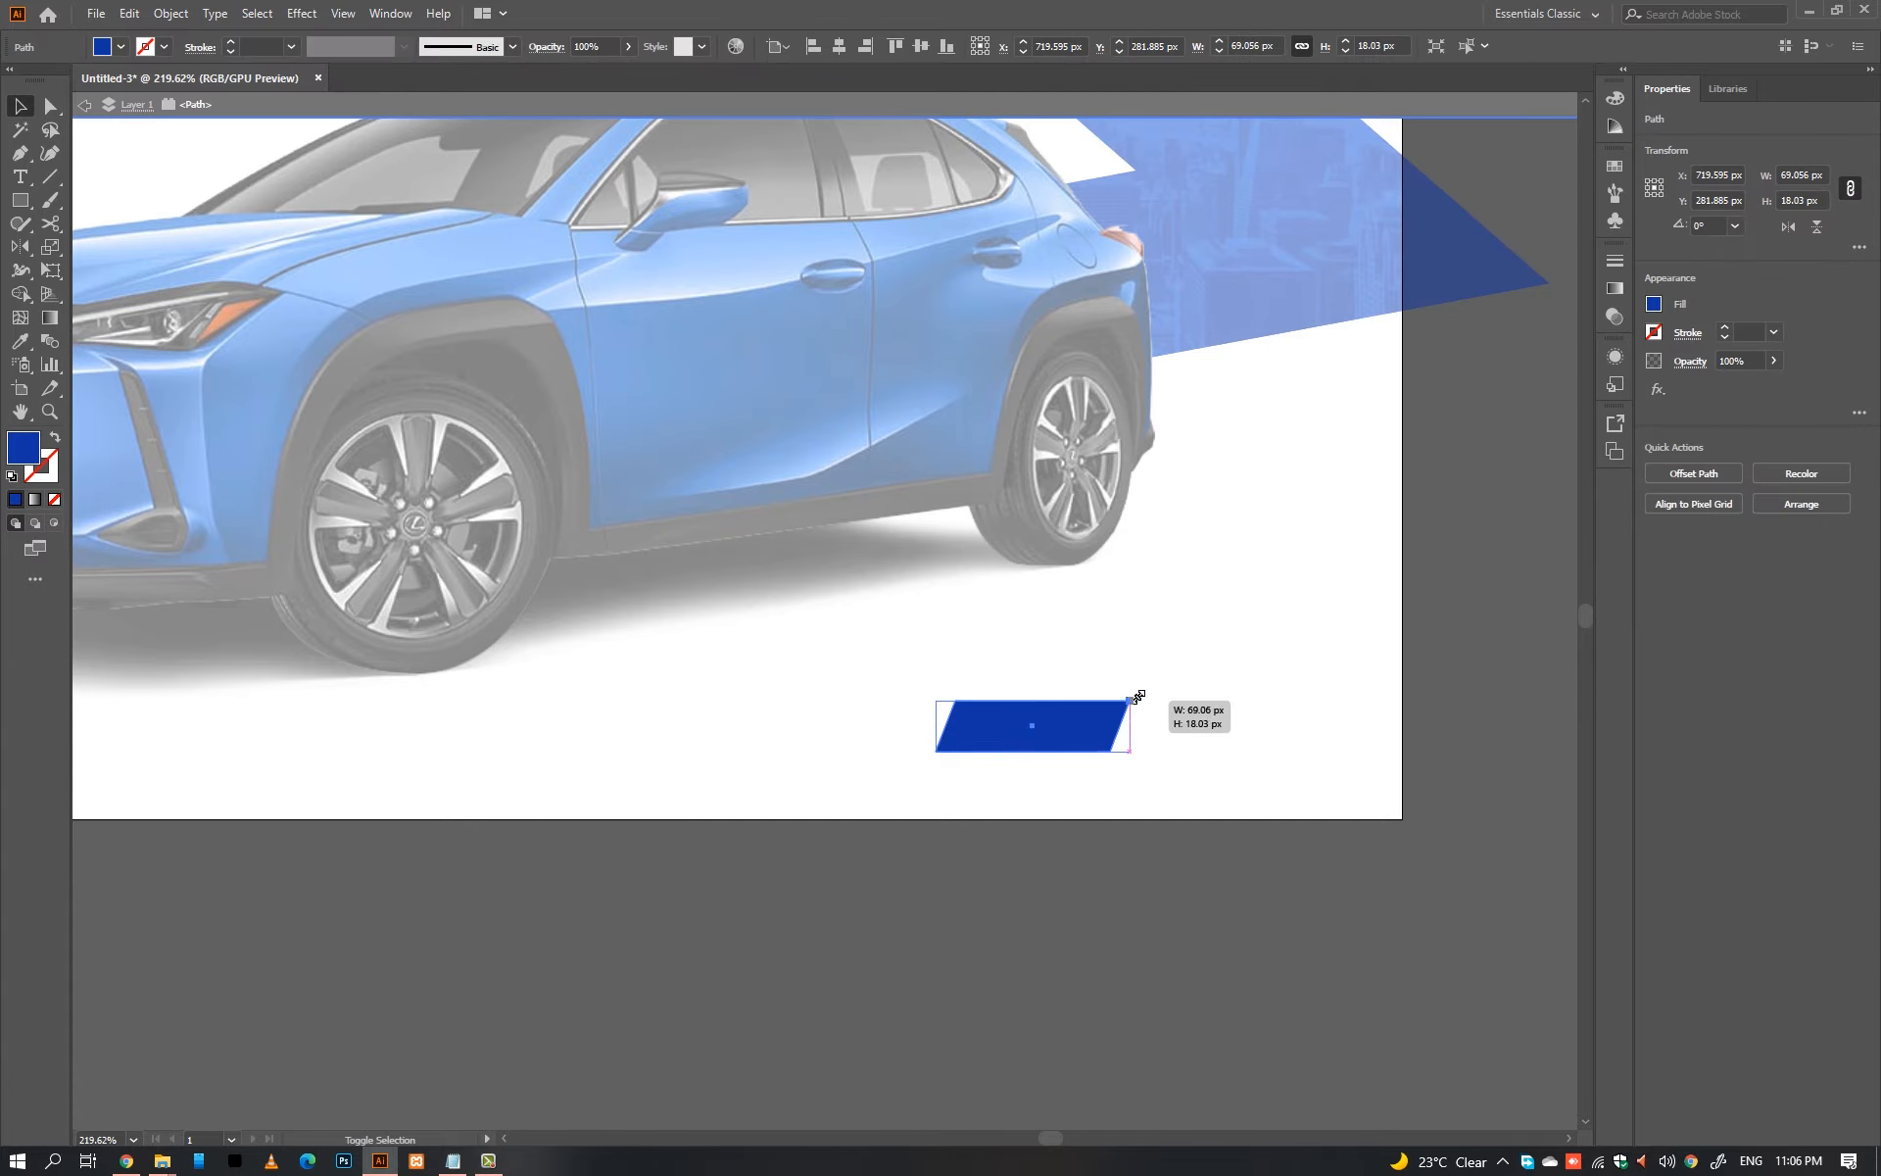
click(1187, 709)
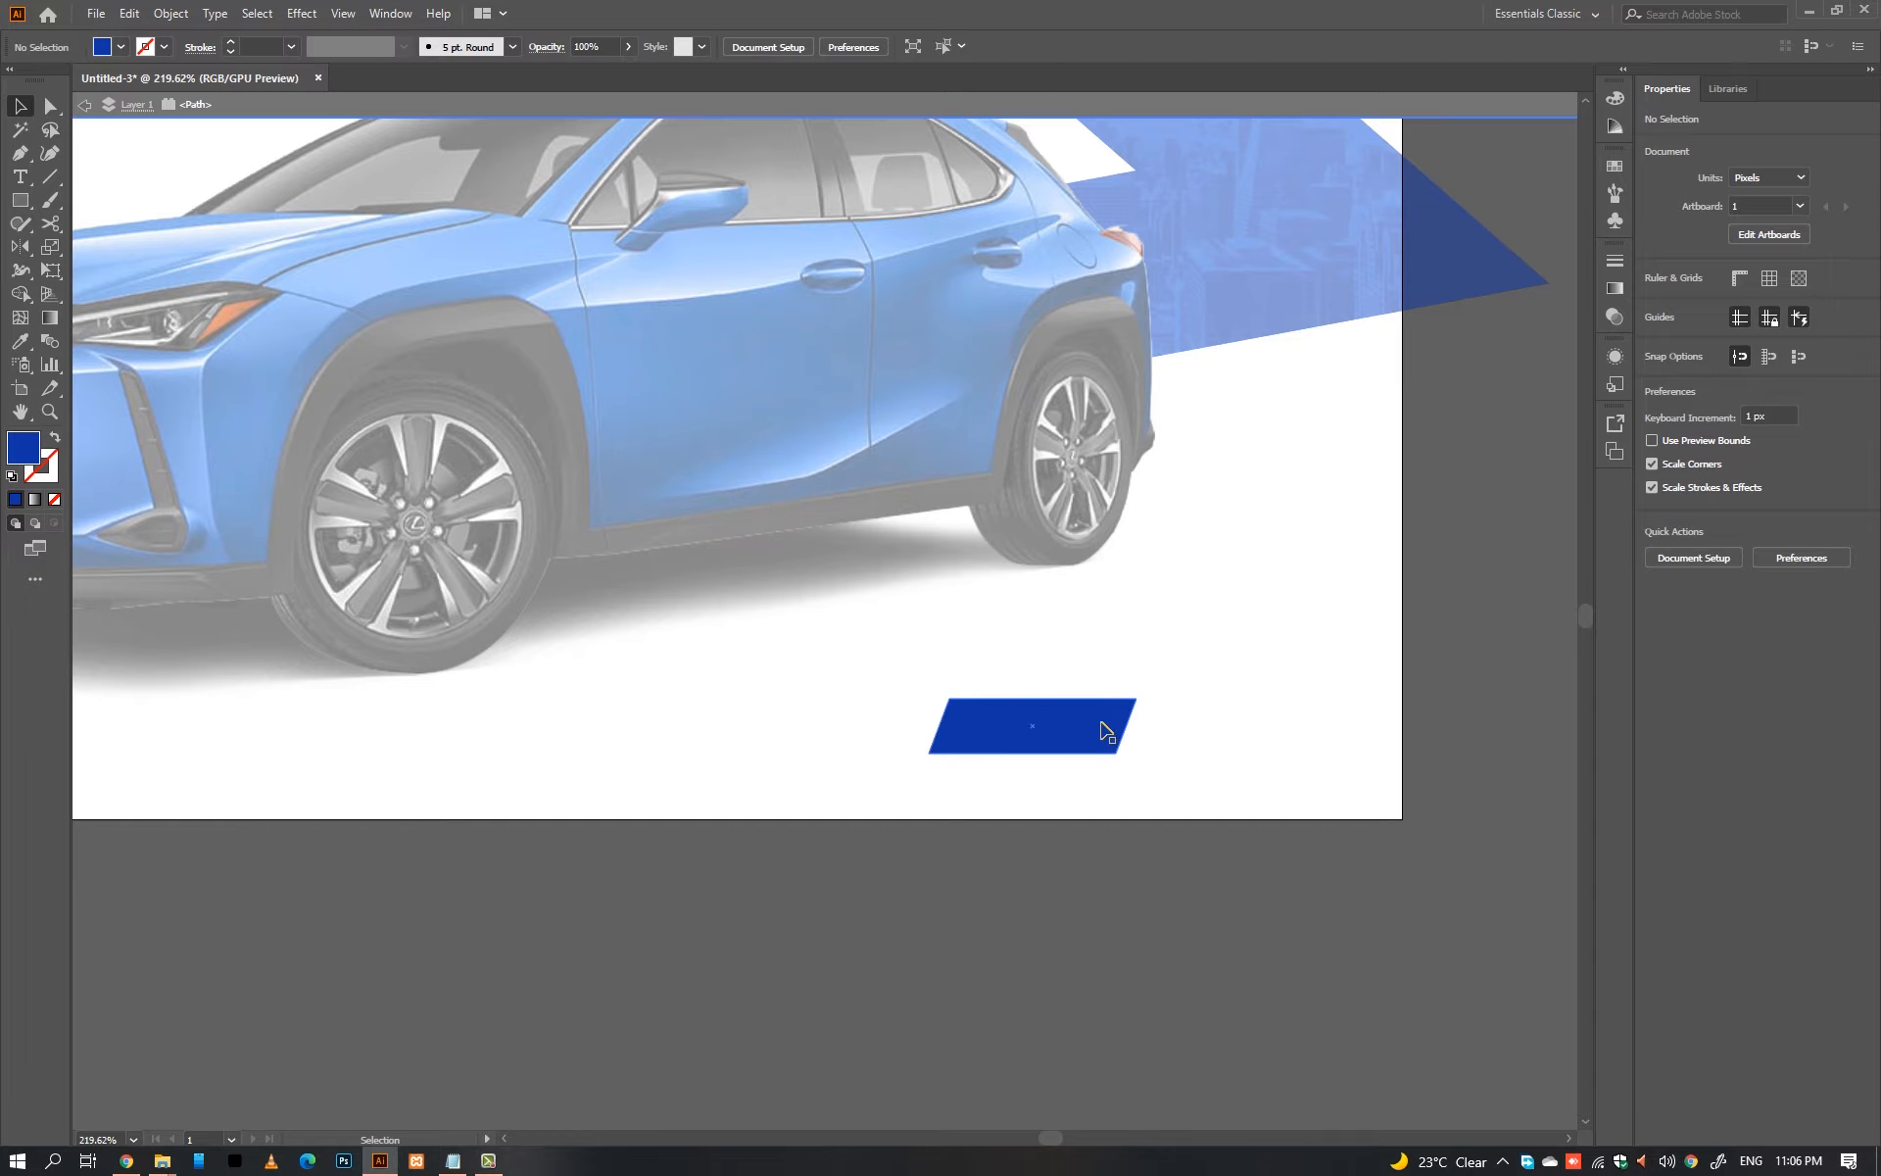
Step: Duplicate the parallelogram into a row of three evenly spaced shapes and position the row in the artboard's lower-right area
mouse_move(1106, 730)
mouse_down()
mouse_move(927, 730)
mouse_move(1072, 730)
mouse_up()
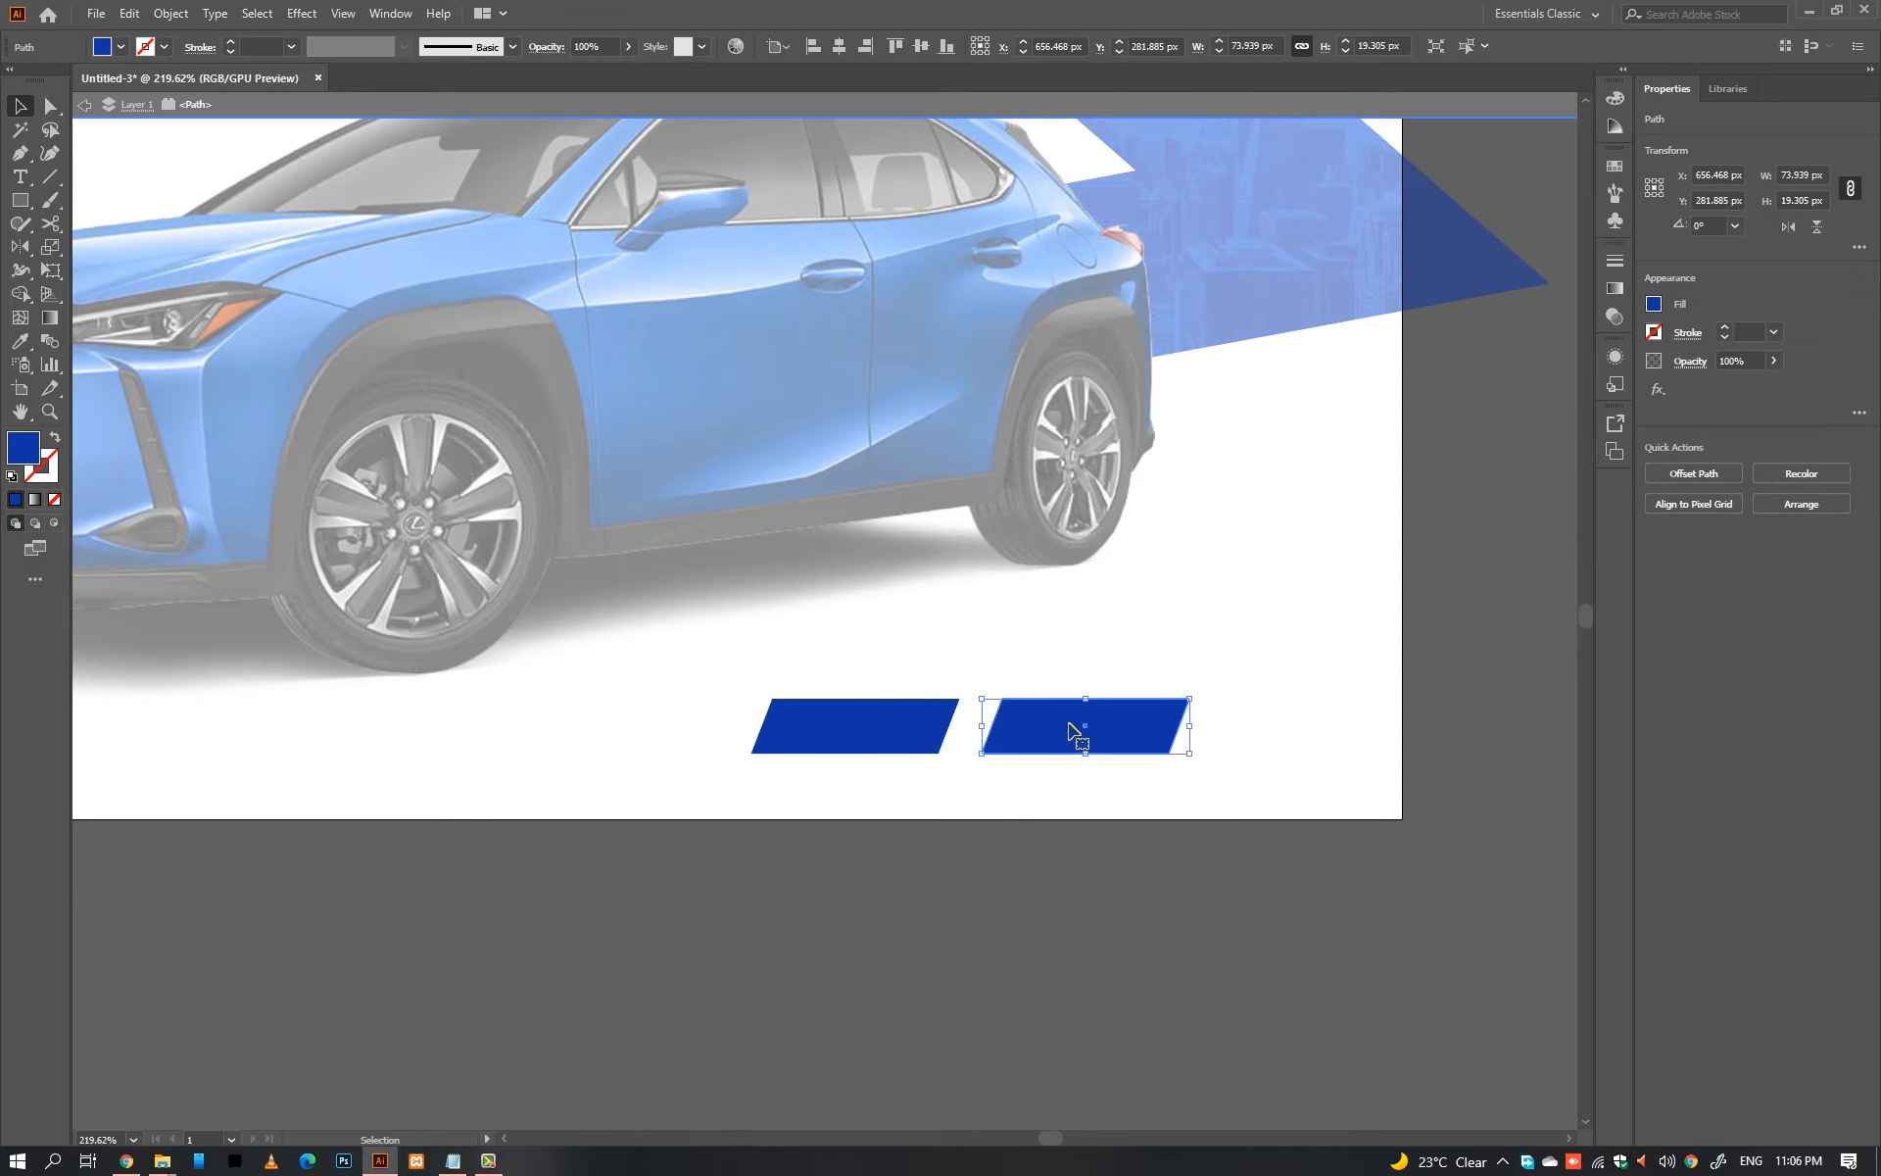
key(ctrl+d)
drag(1369, 827, 826, 752)
drag(1262, 738, 1164, 723)
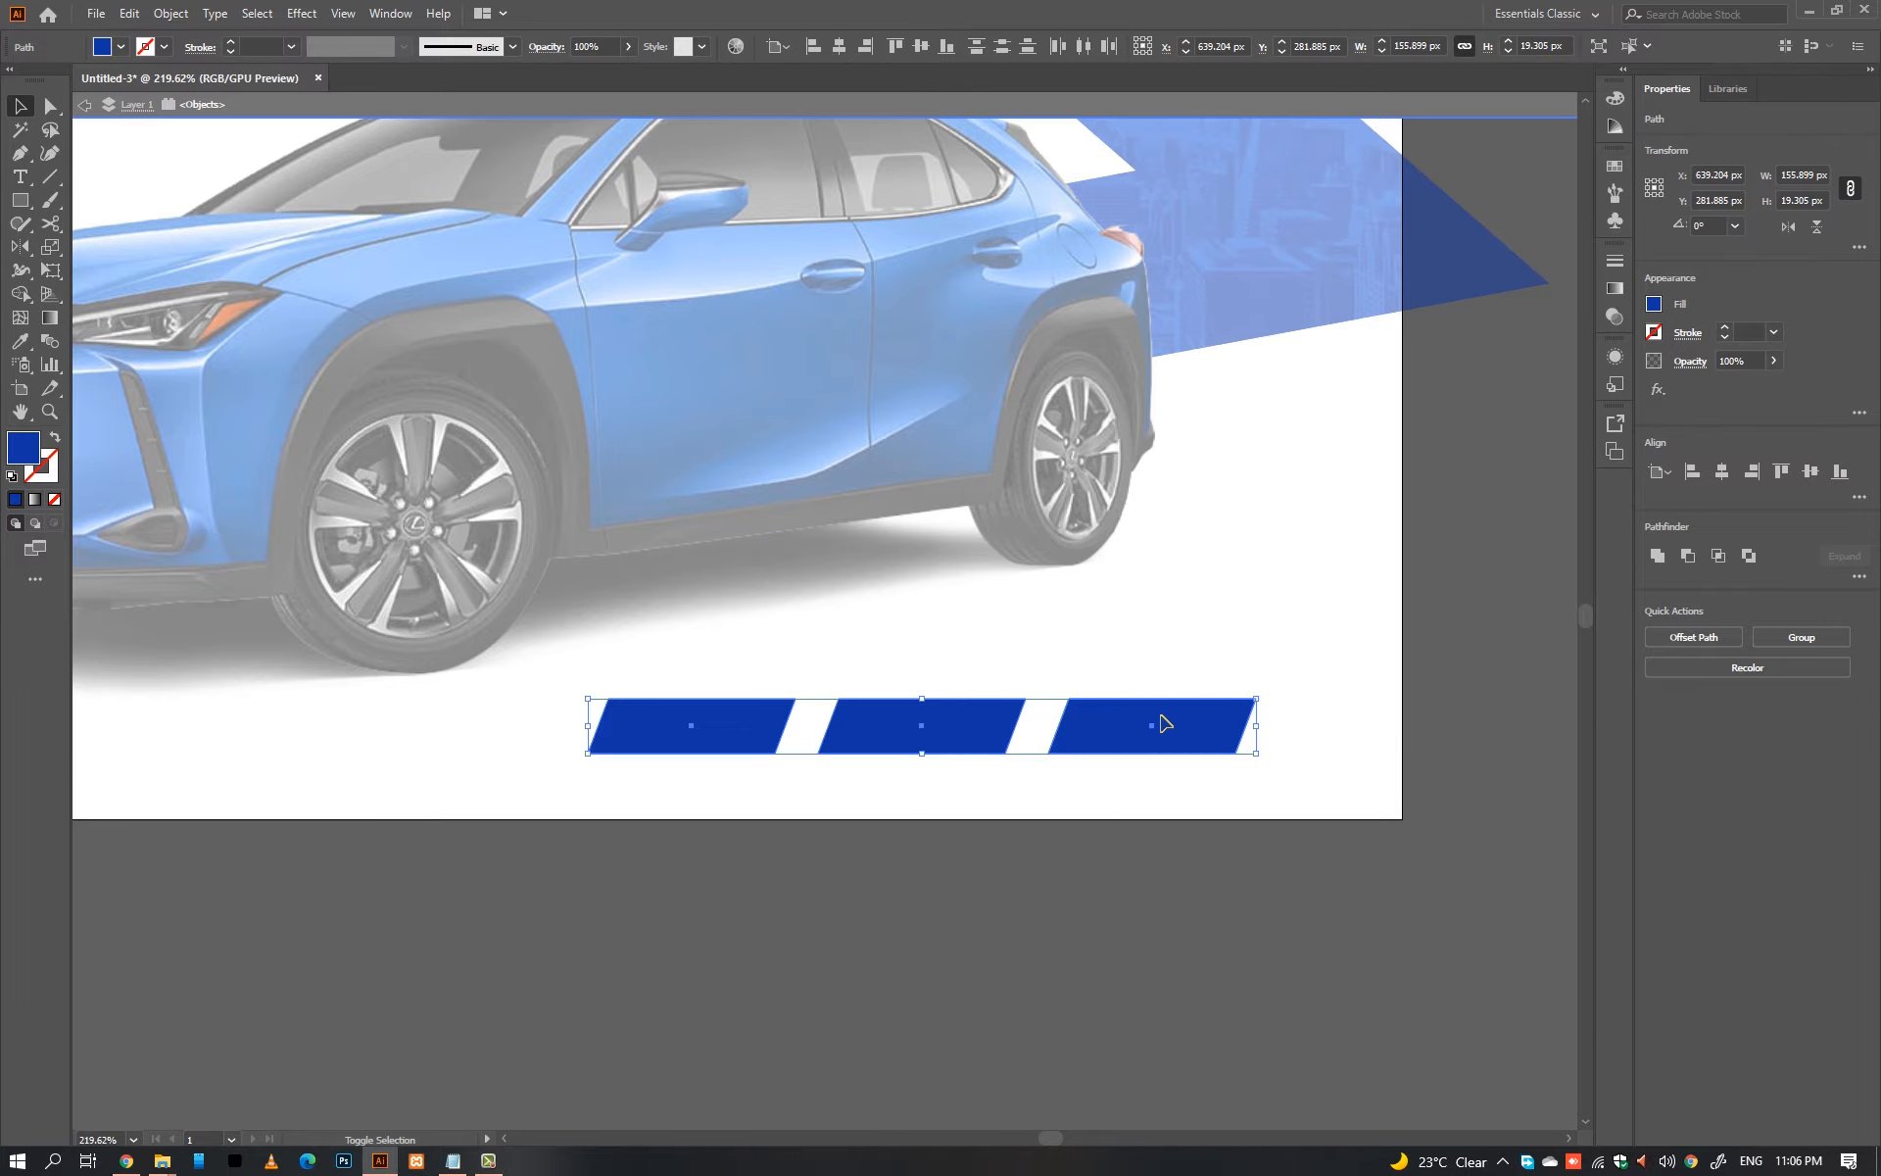
drag(685, 722, 767, 723)
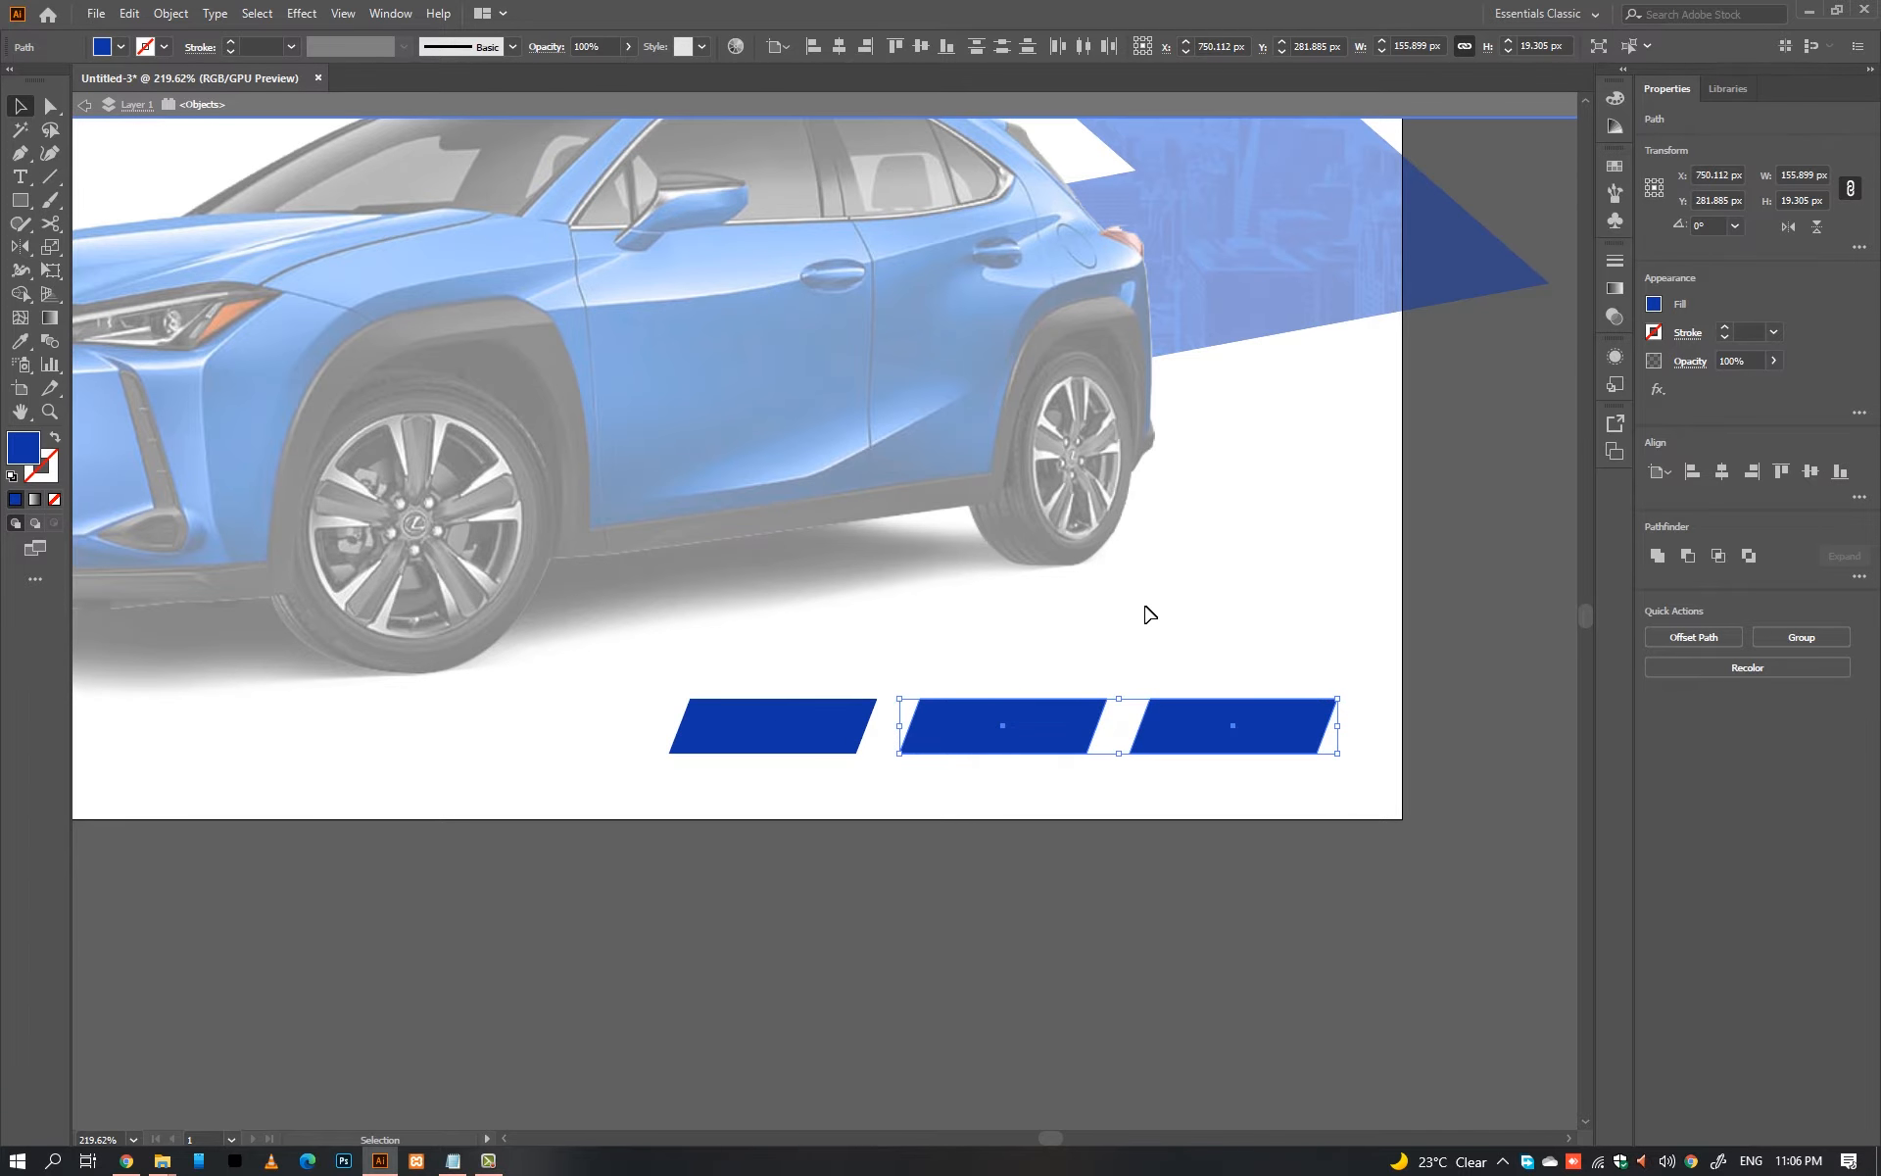
click(1134, 635)
key(Escape)
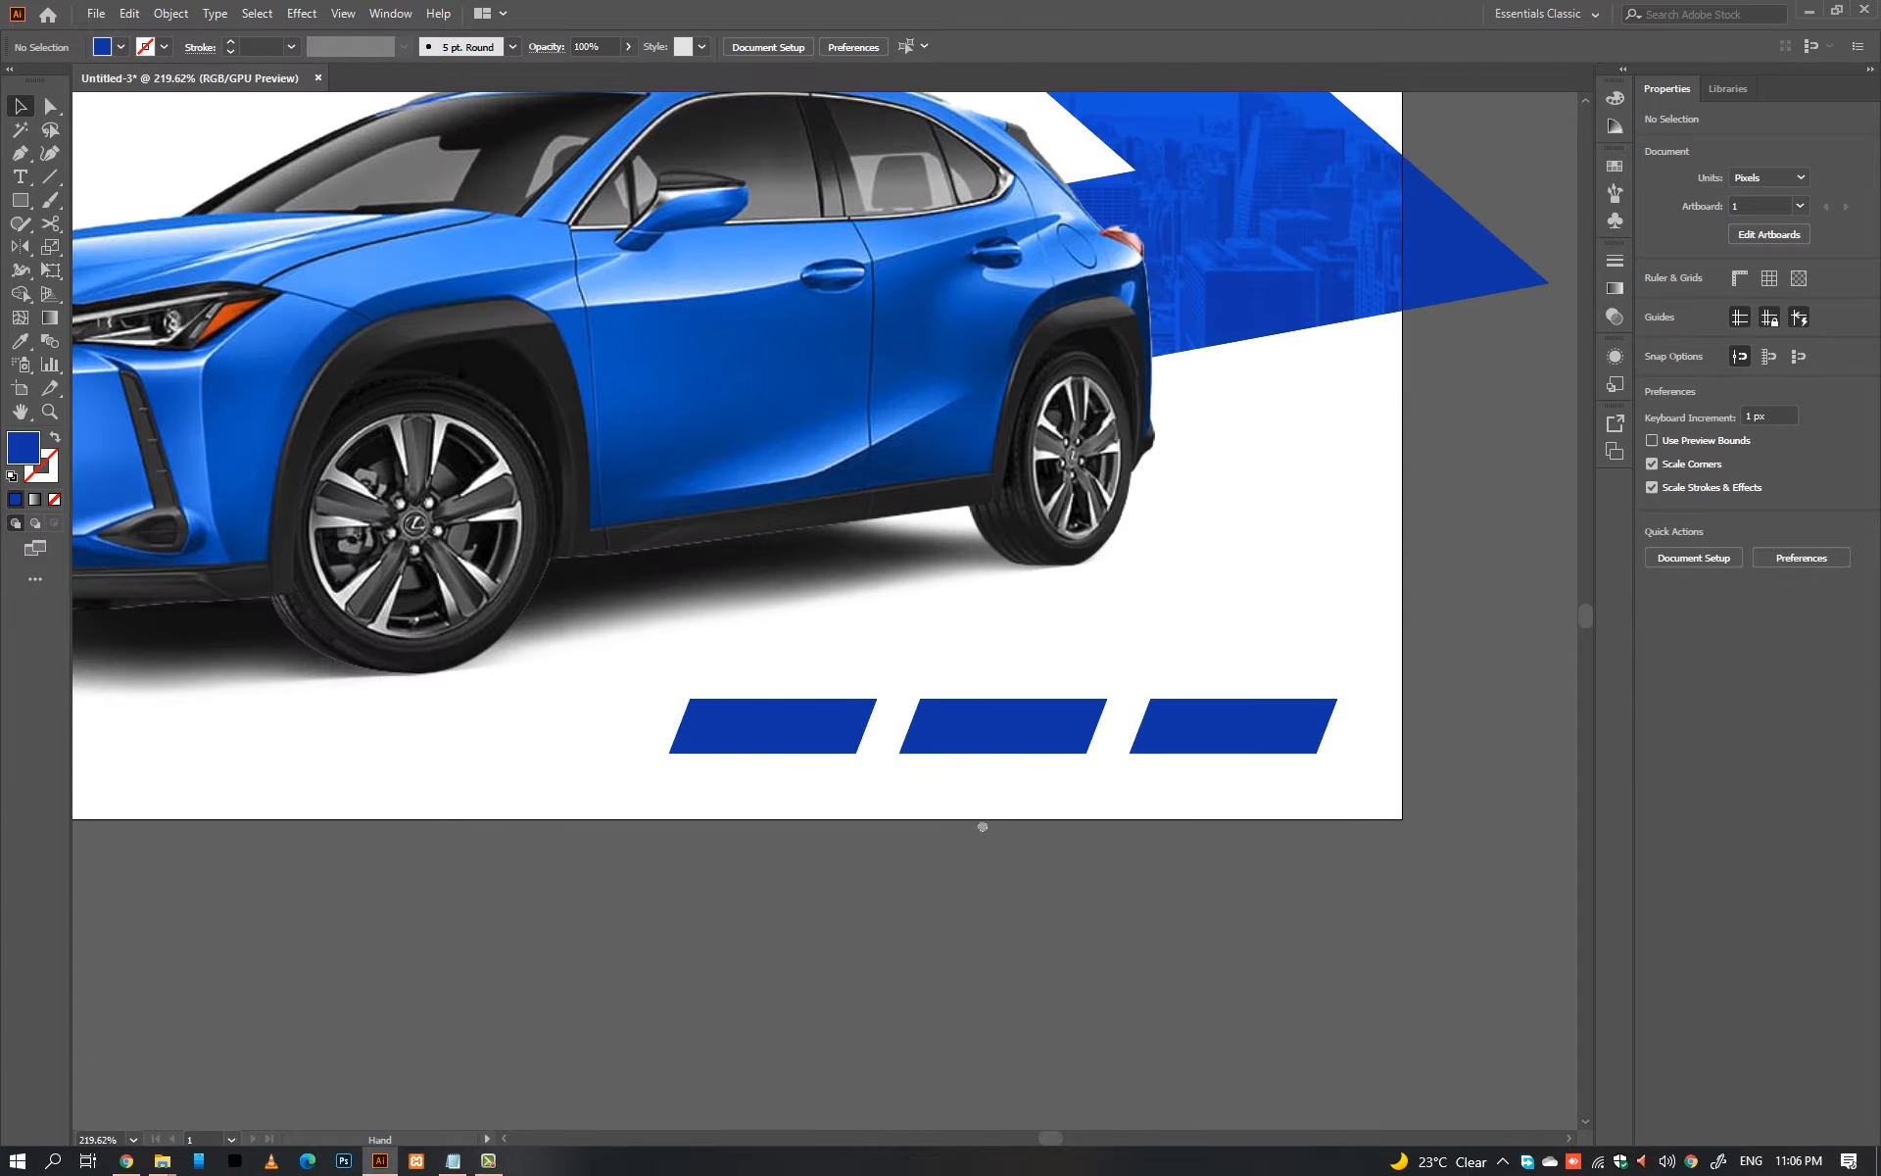
Step: Copy the power, 0.60mph and 1/4 MILE lines into a new text object just below the parallelograms
scroll(983, 826, down, 6)
scroll(609, 835, up, 6)
key(t)
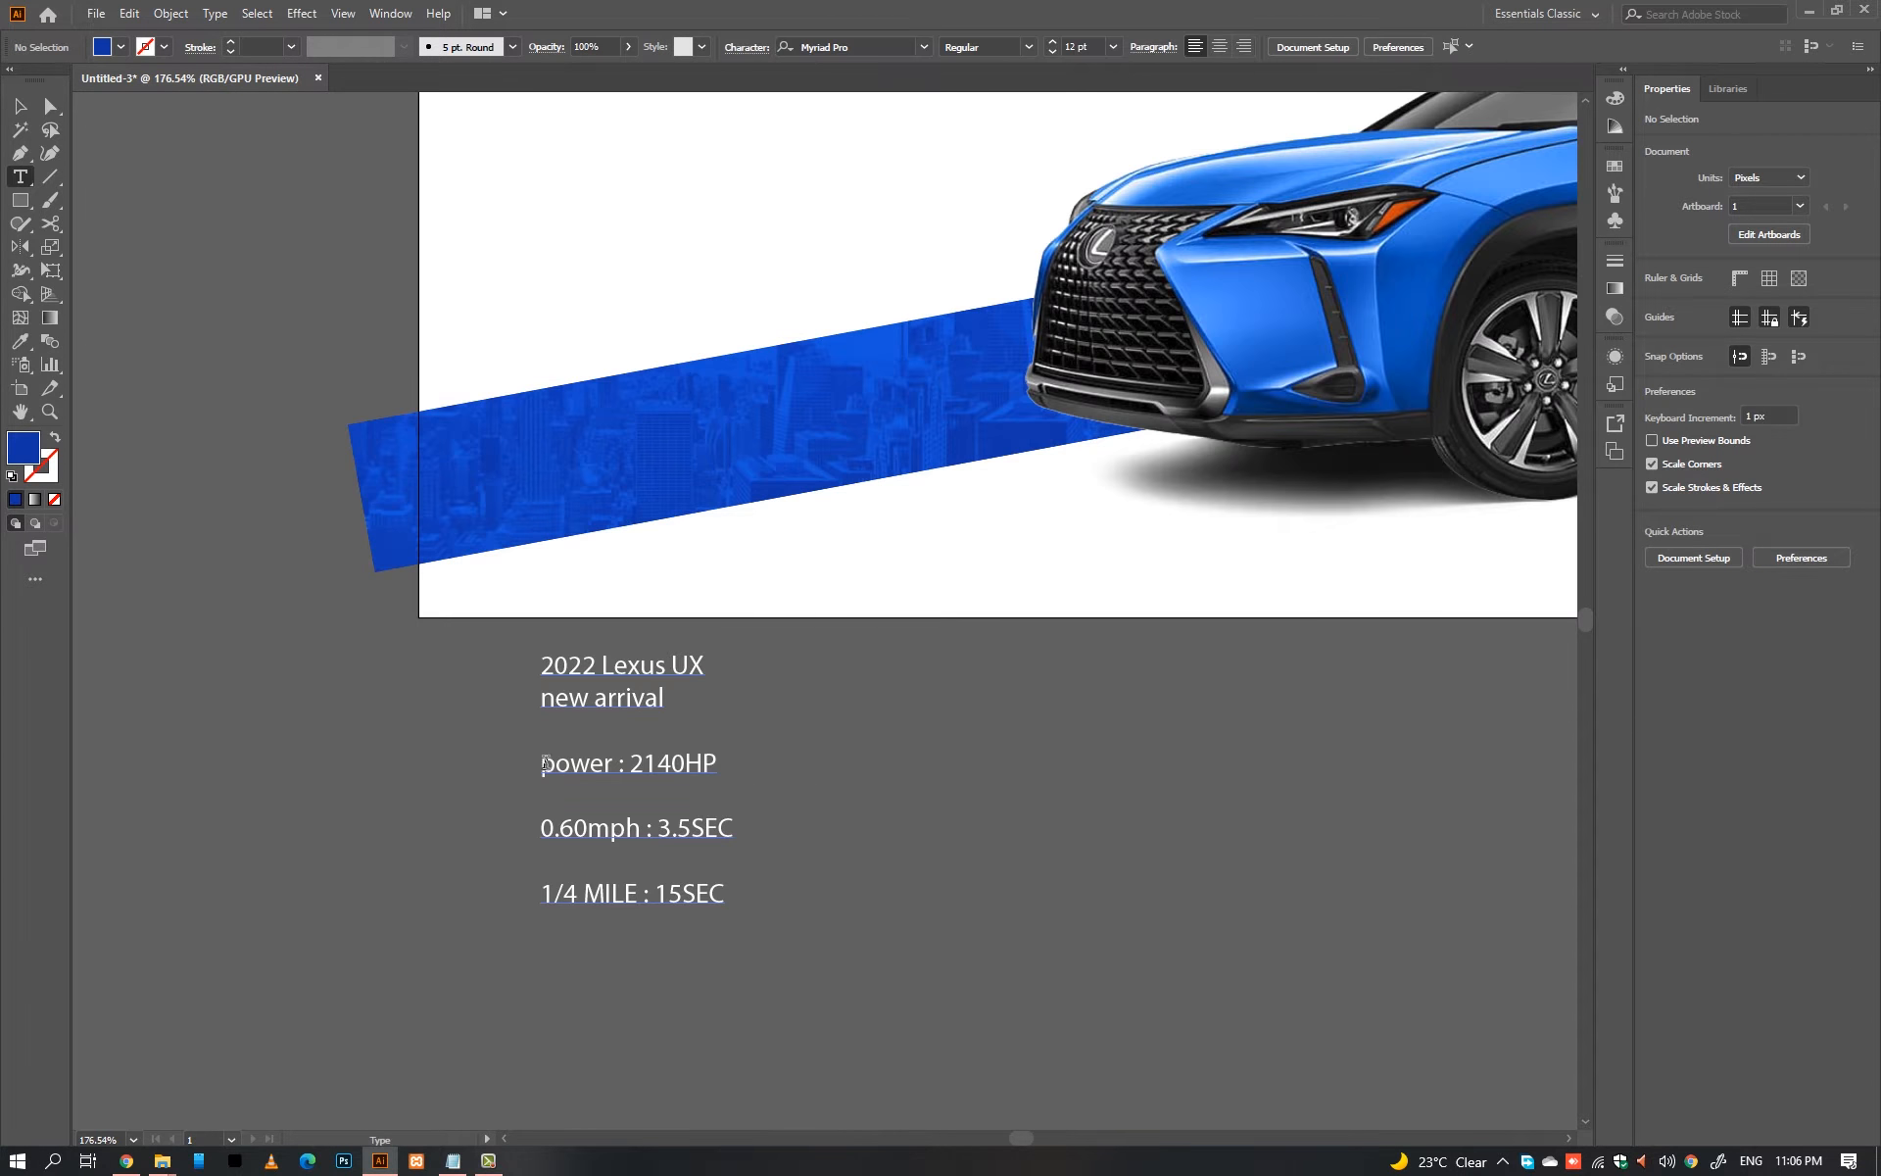
drag(543, 764, 770, 911)
key(ctrl+c)
ctrl+click(1013, 809)
drag(1245, 707, 370, 750)
drag(930, 613, 1141, 658)
click(864, 800)
key(ctrl+v)
ctrl+click(1101, 821)
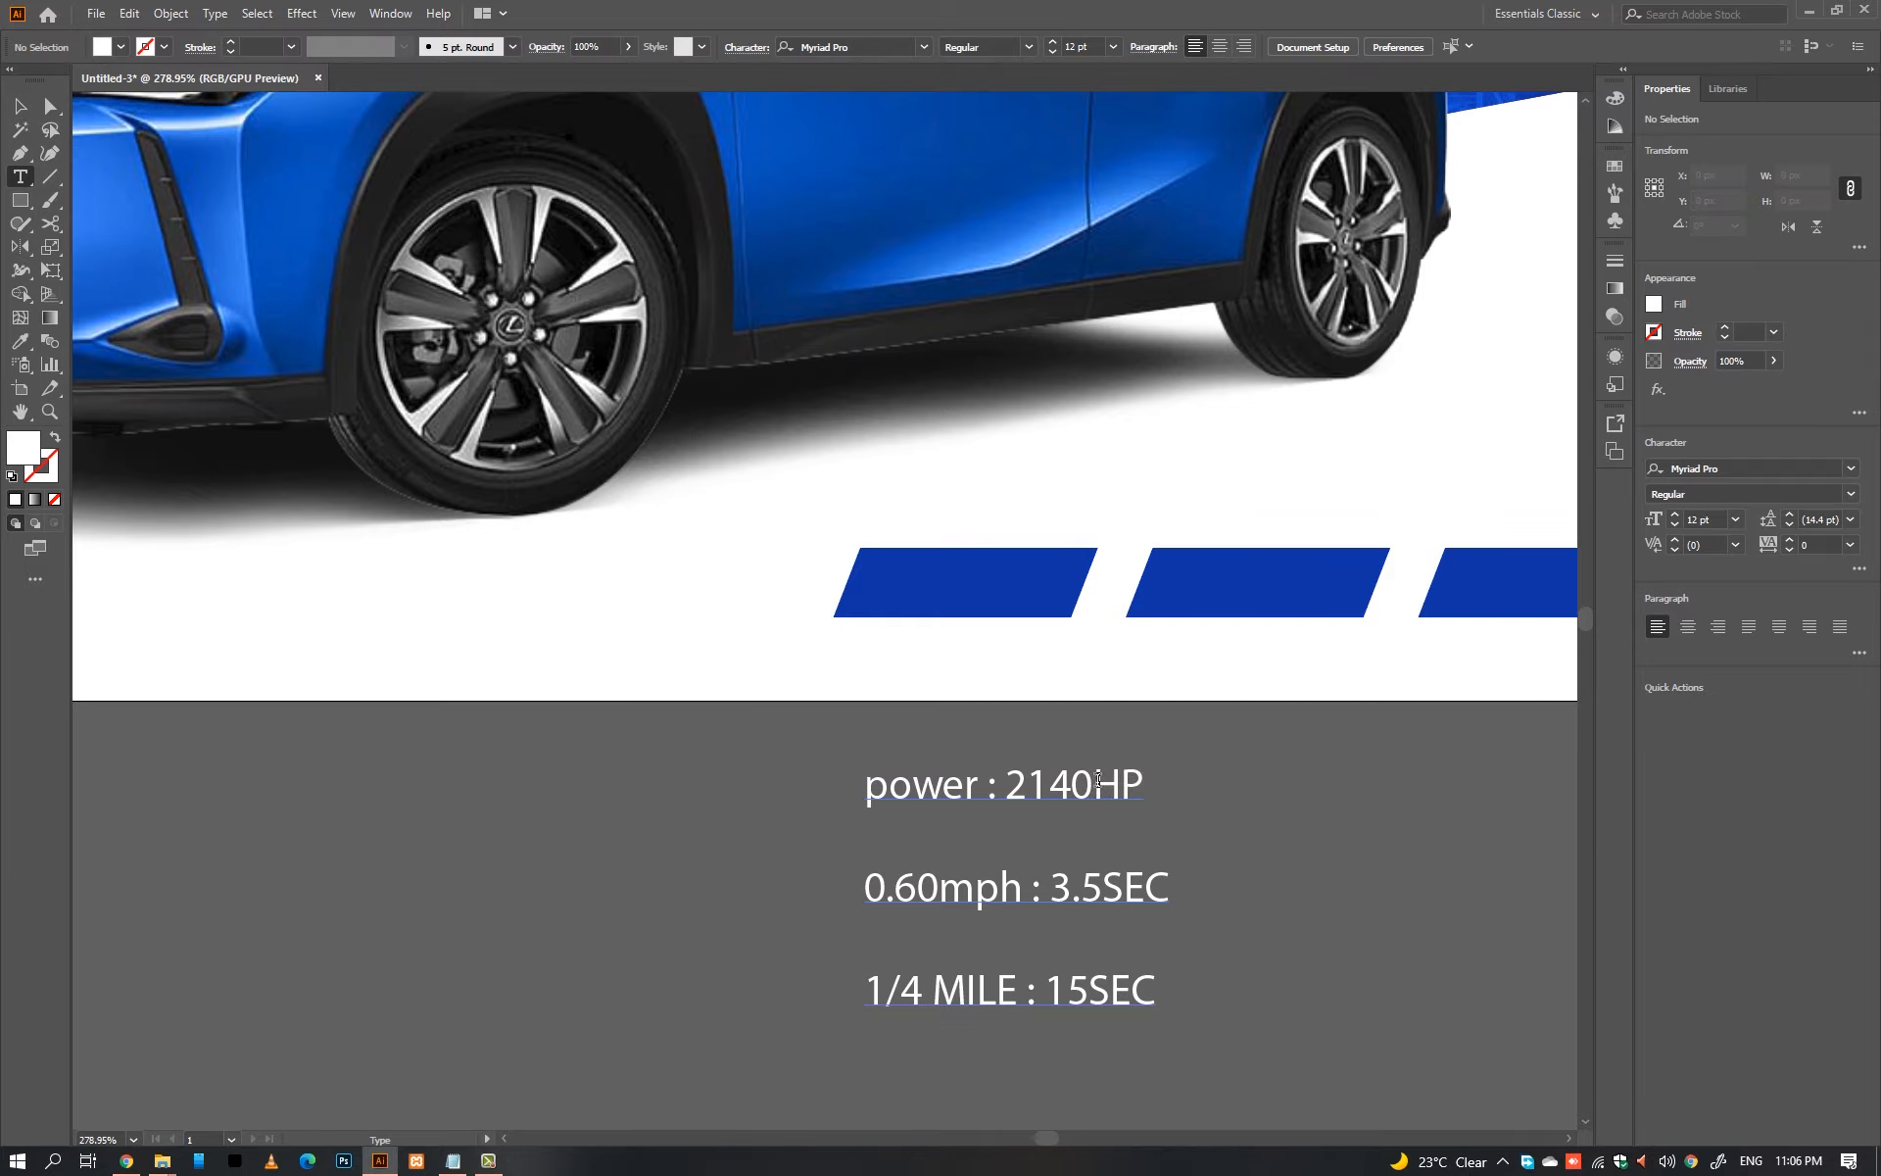
Step: Copy the power line into its own text object, place it on the first parallelogram and remove its colon
triple_click(1100, 786)
key(ctrl+c)
ctrl+click(806, 755)
key(ctrl+v)
key(v)
drag(825, 623, 910, 603)
key(t)
key(BackSpace)
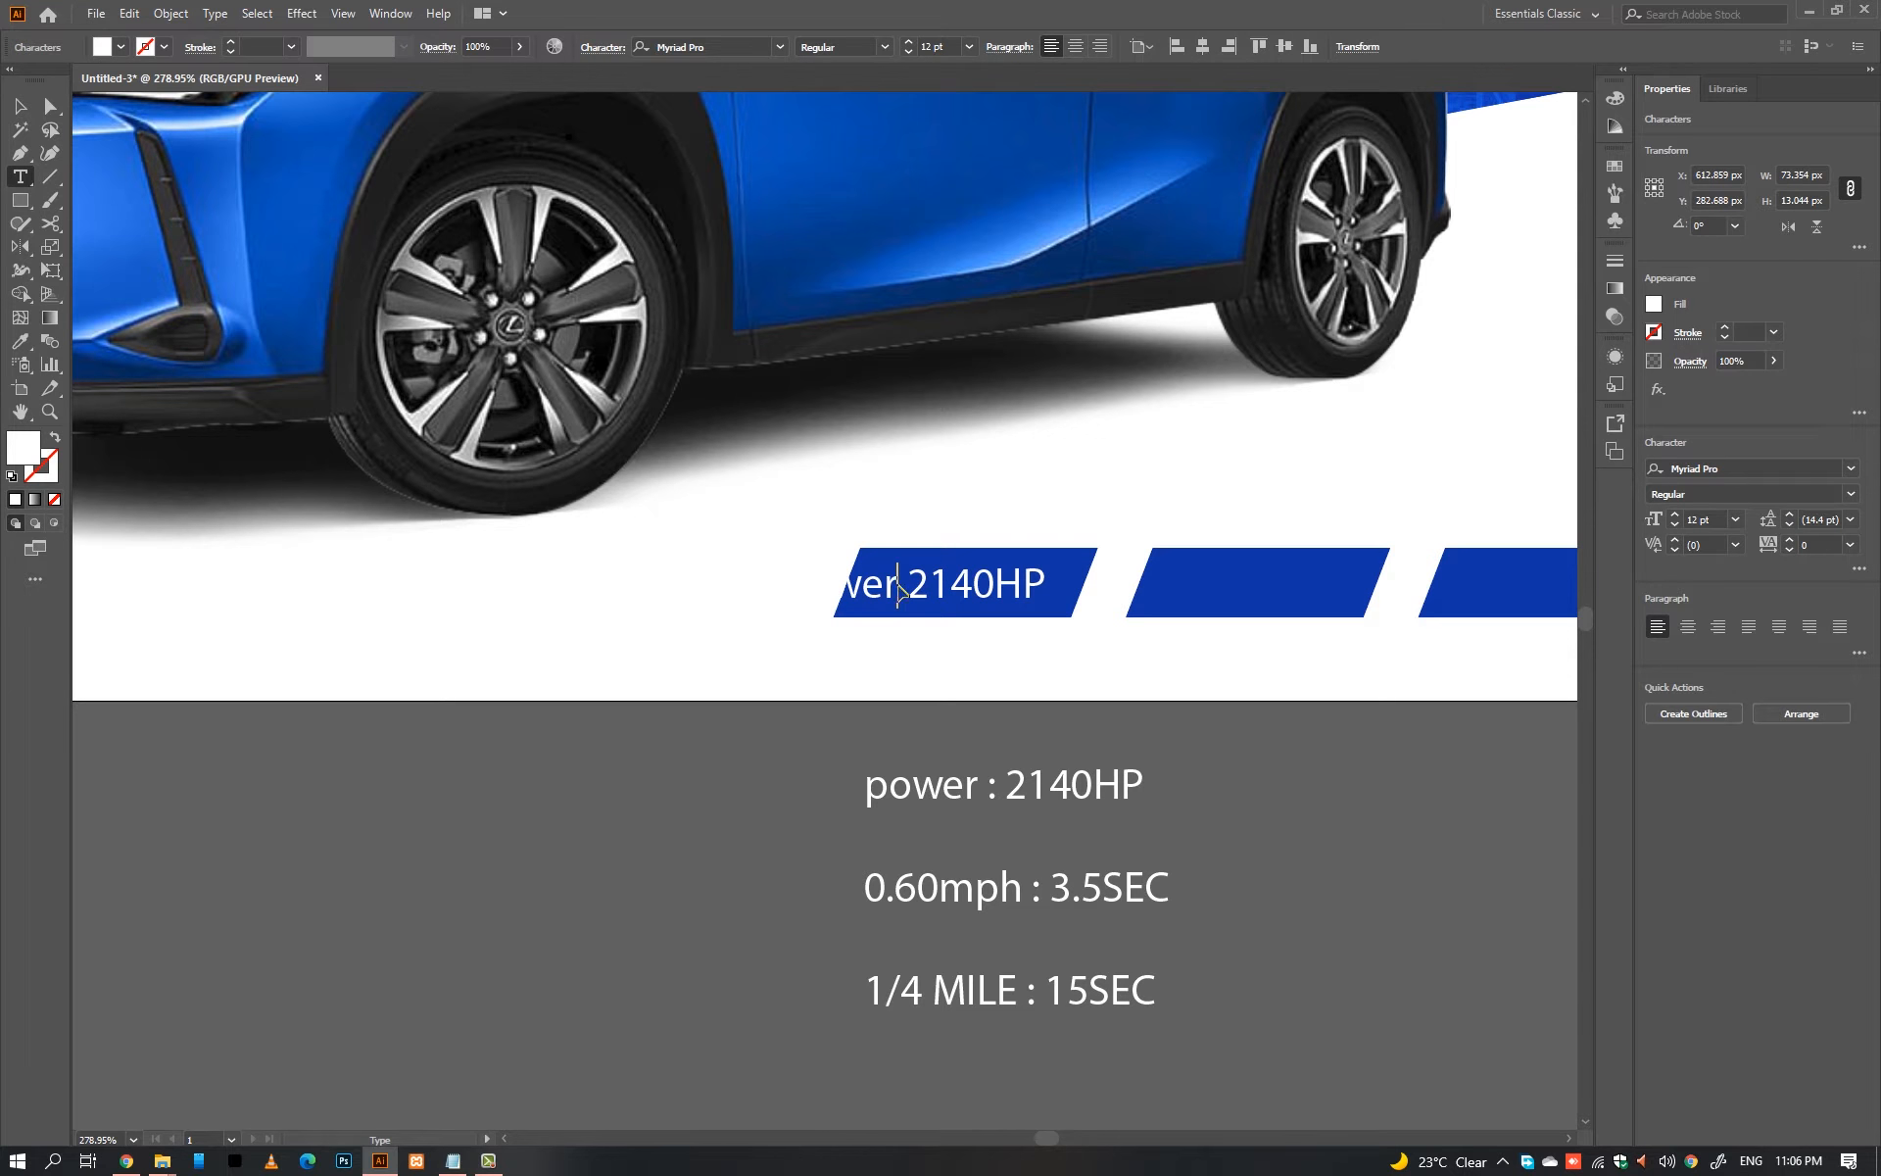
Step: Apply All Caps to the power text on the first parallelogram
double_click(892, 586)
key(Escape)
key(ctrl+y)
key(ctrl+y)
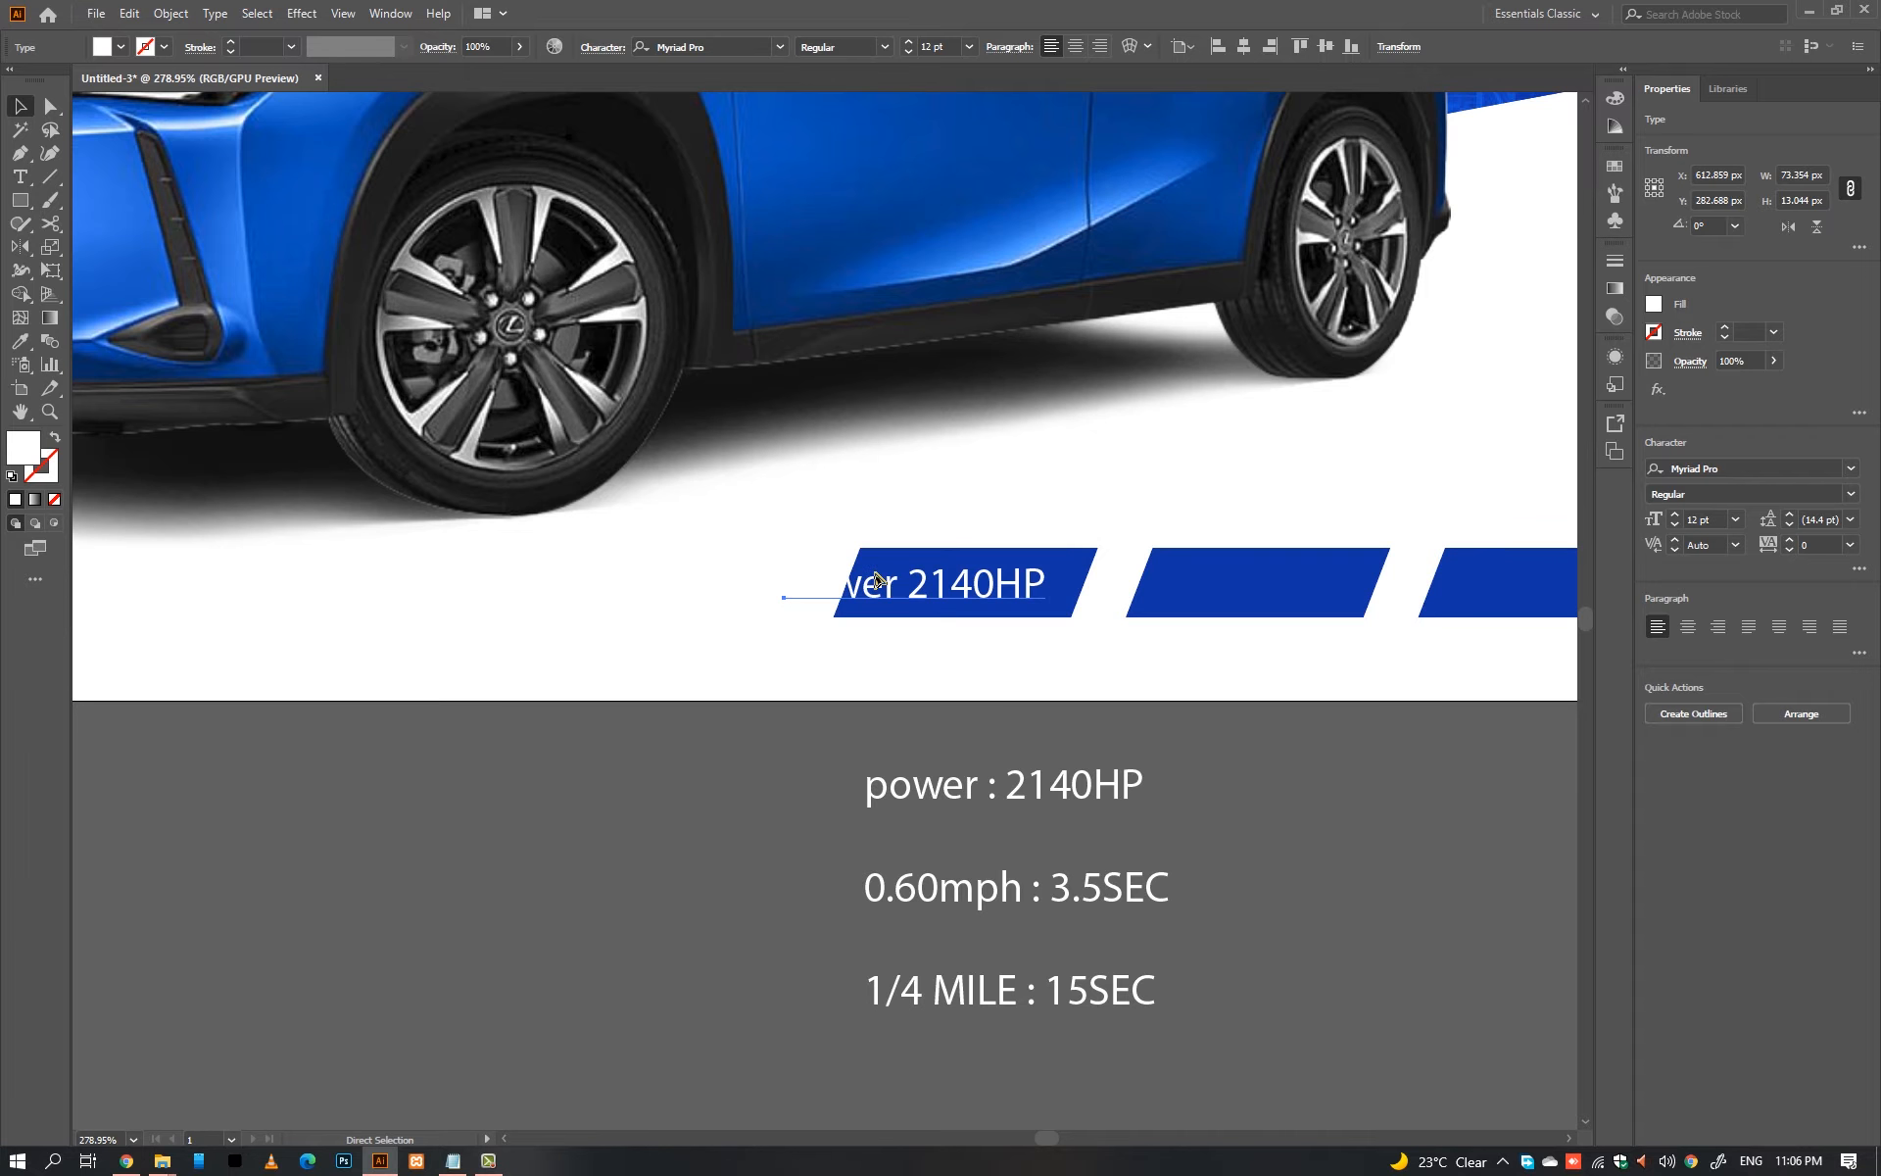
key(ctrl+t)
click(1386, 358)
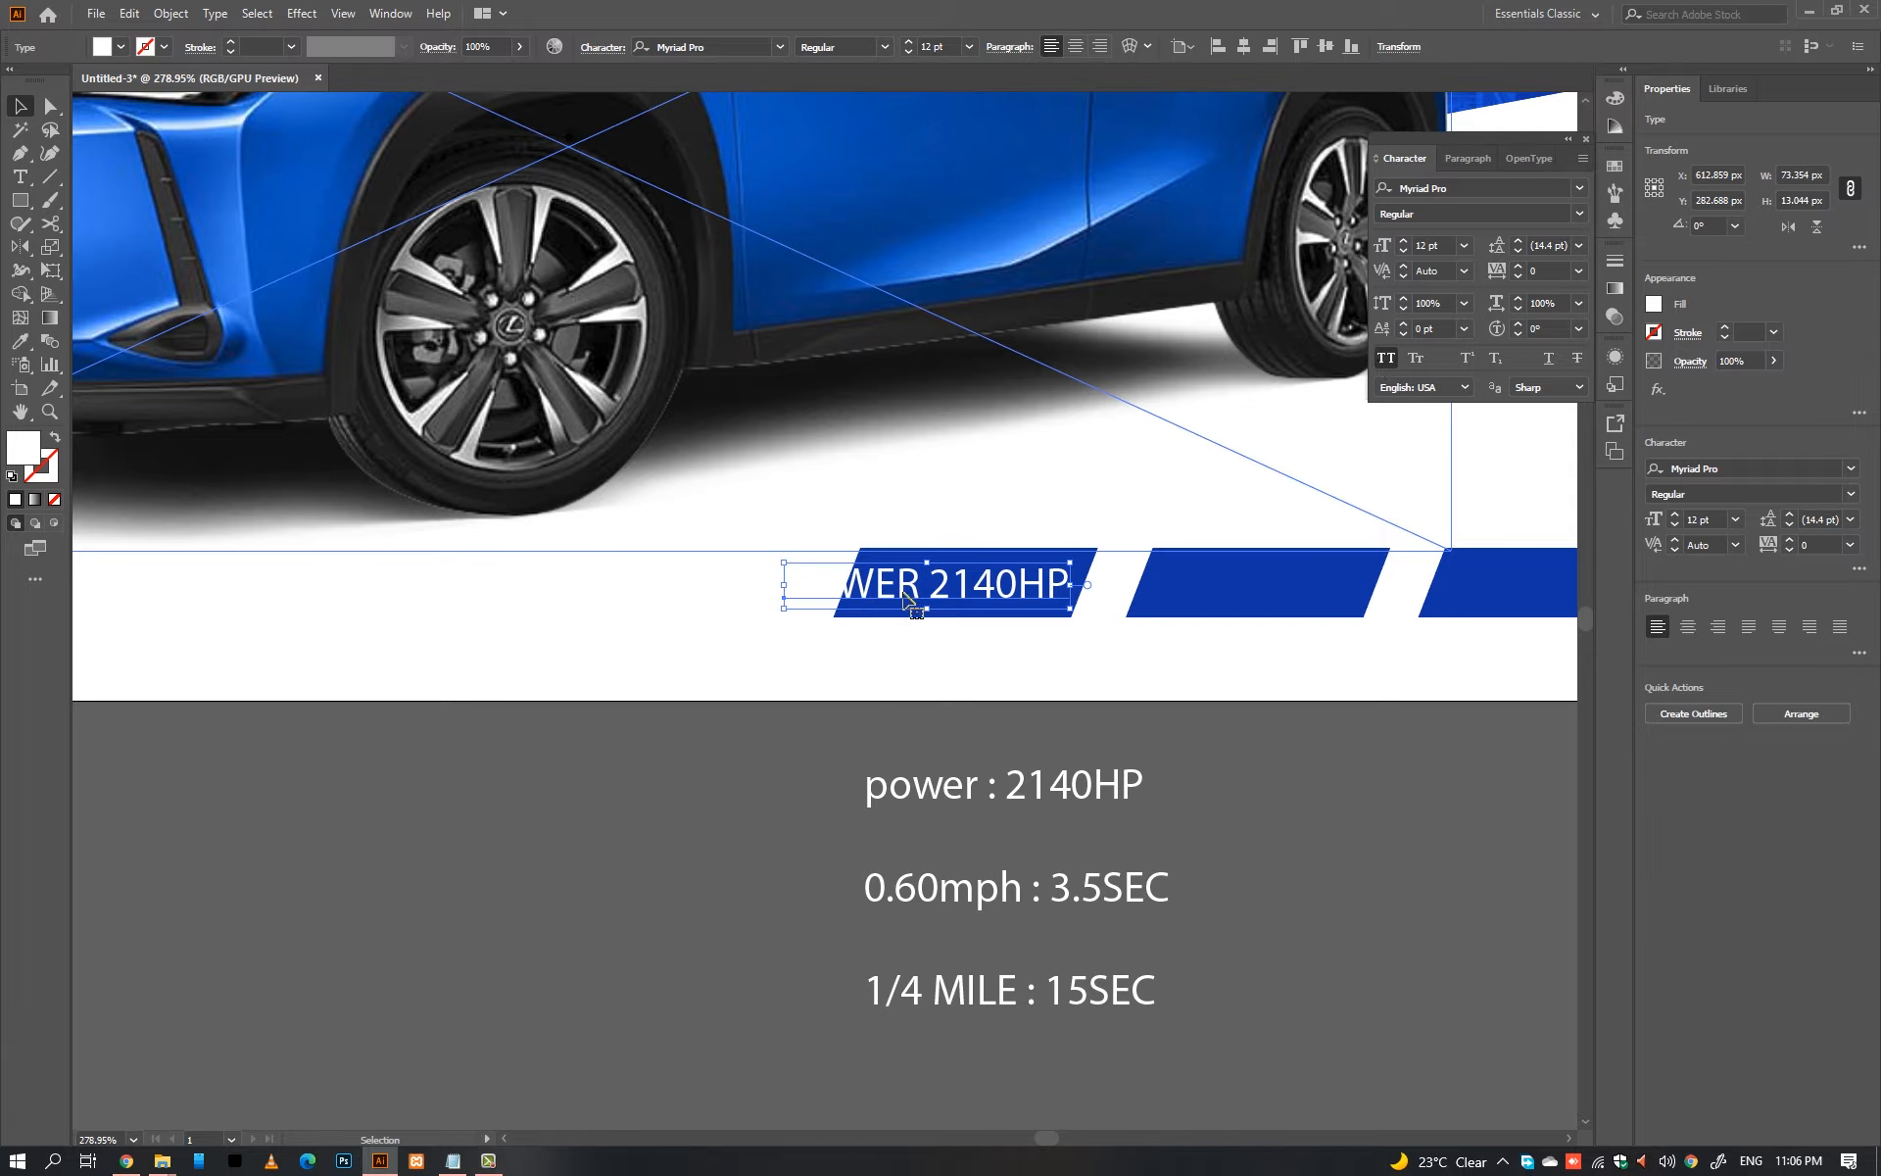
Step: Shorten the text on the first parallelogram to POWER and scale it down to about 8.28 pt
drag(999, 583, 1078, 556)
double_click(1050, 551)
key(BackSpace)
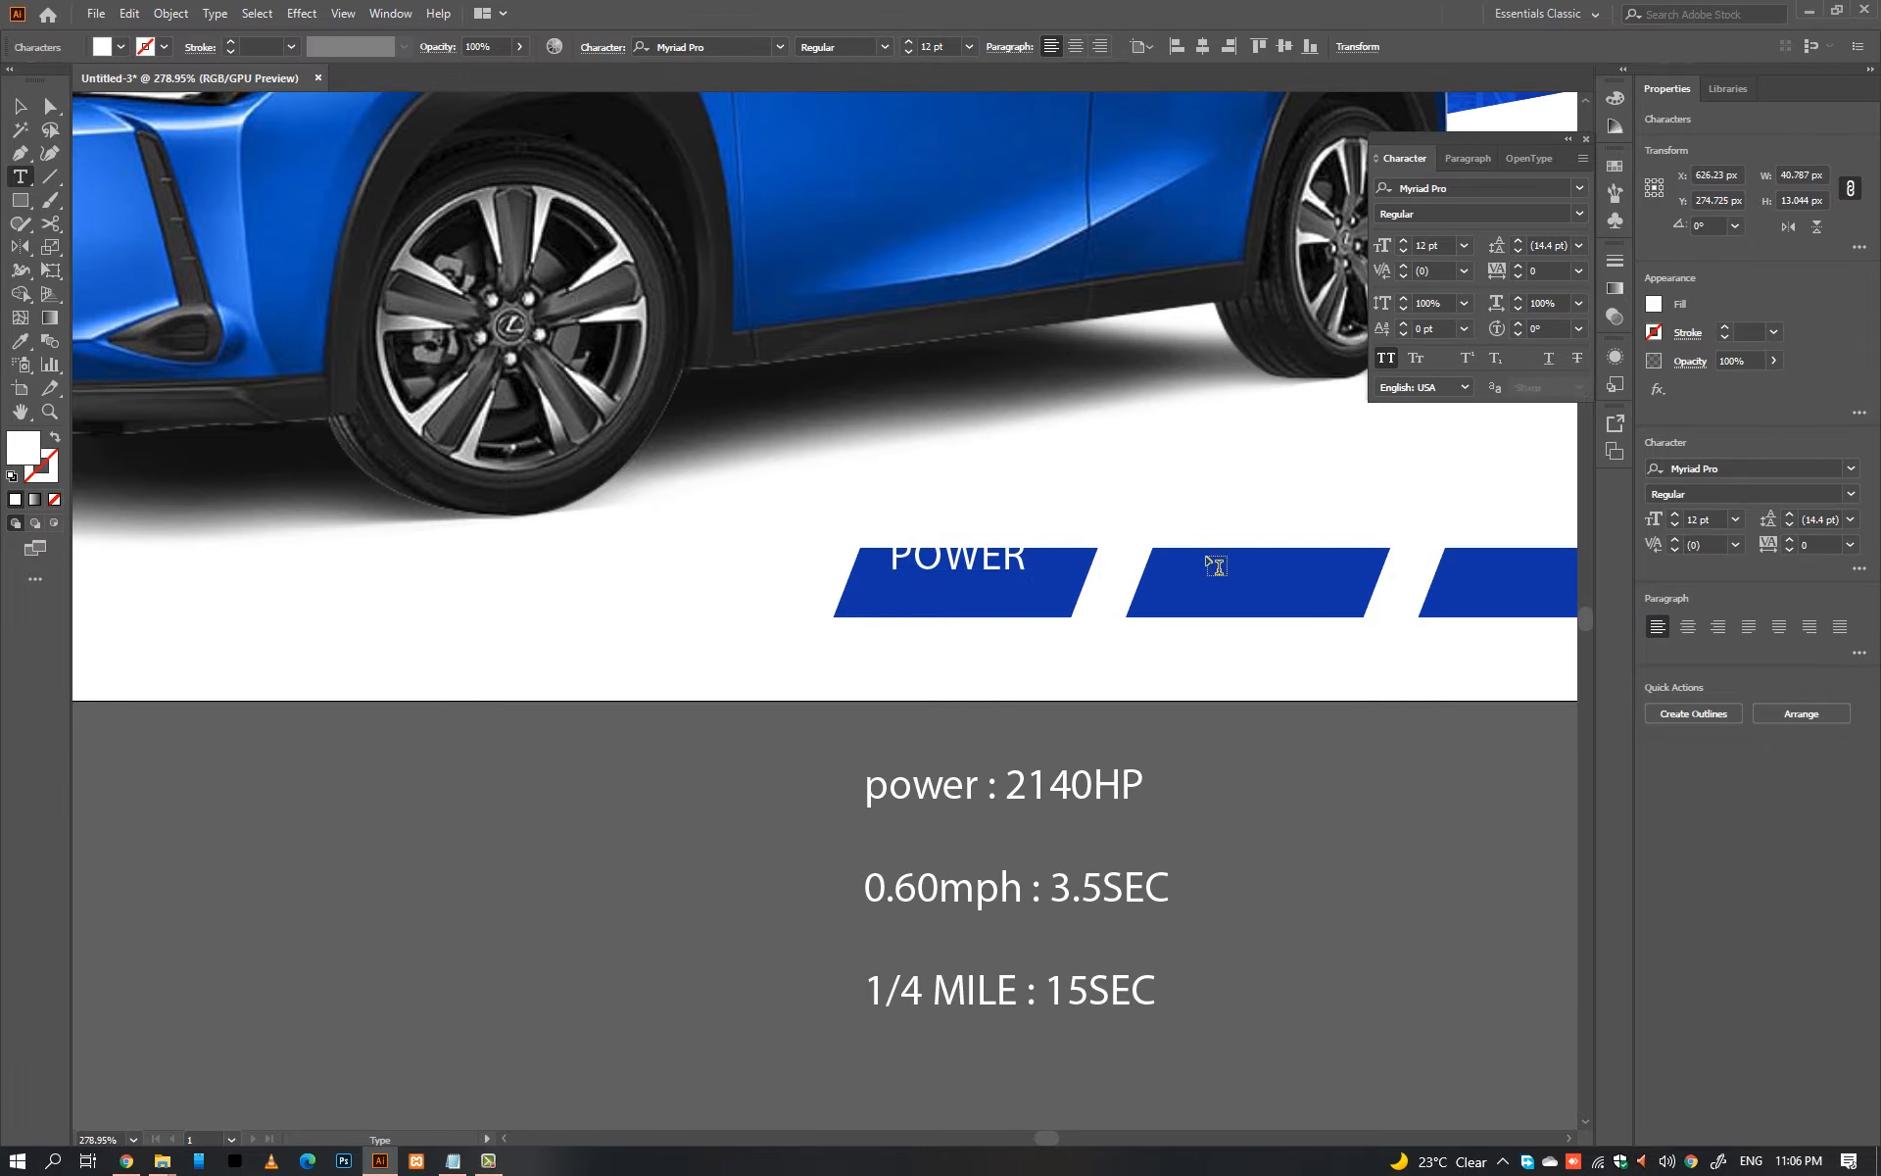
key(Escape)
click(966, 601)
scroll(966, 600, up, 5)
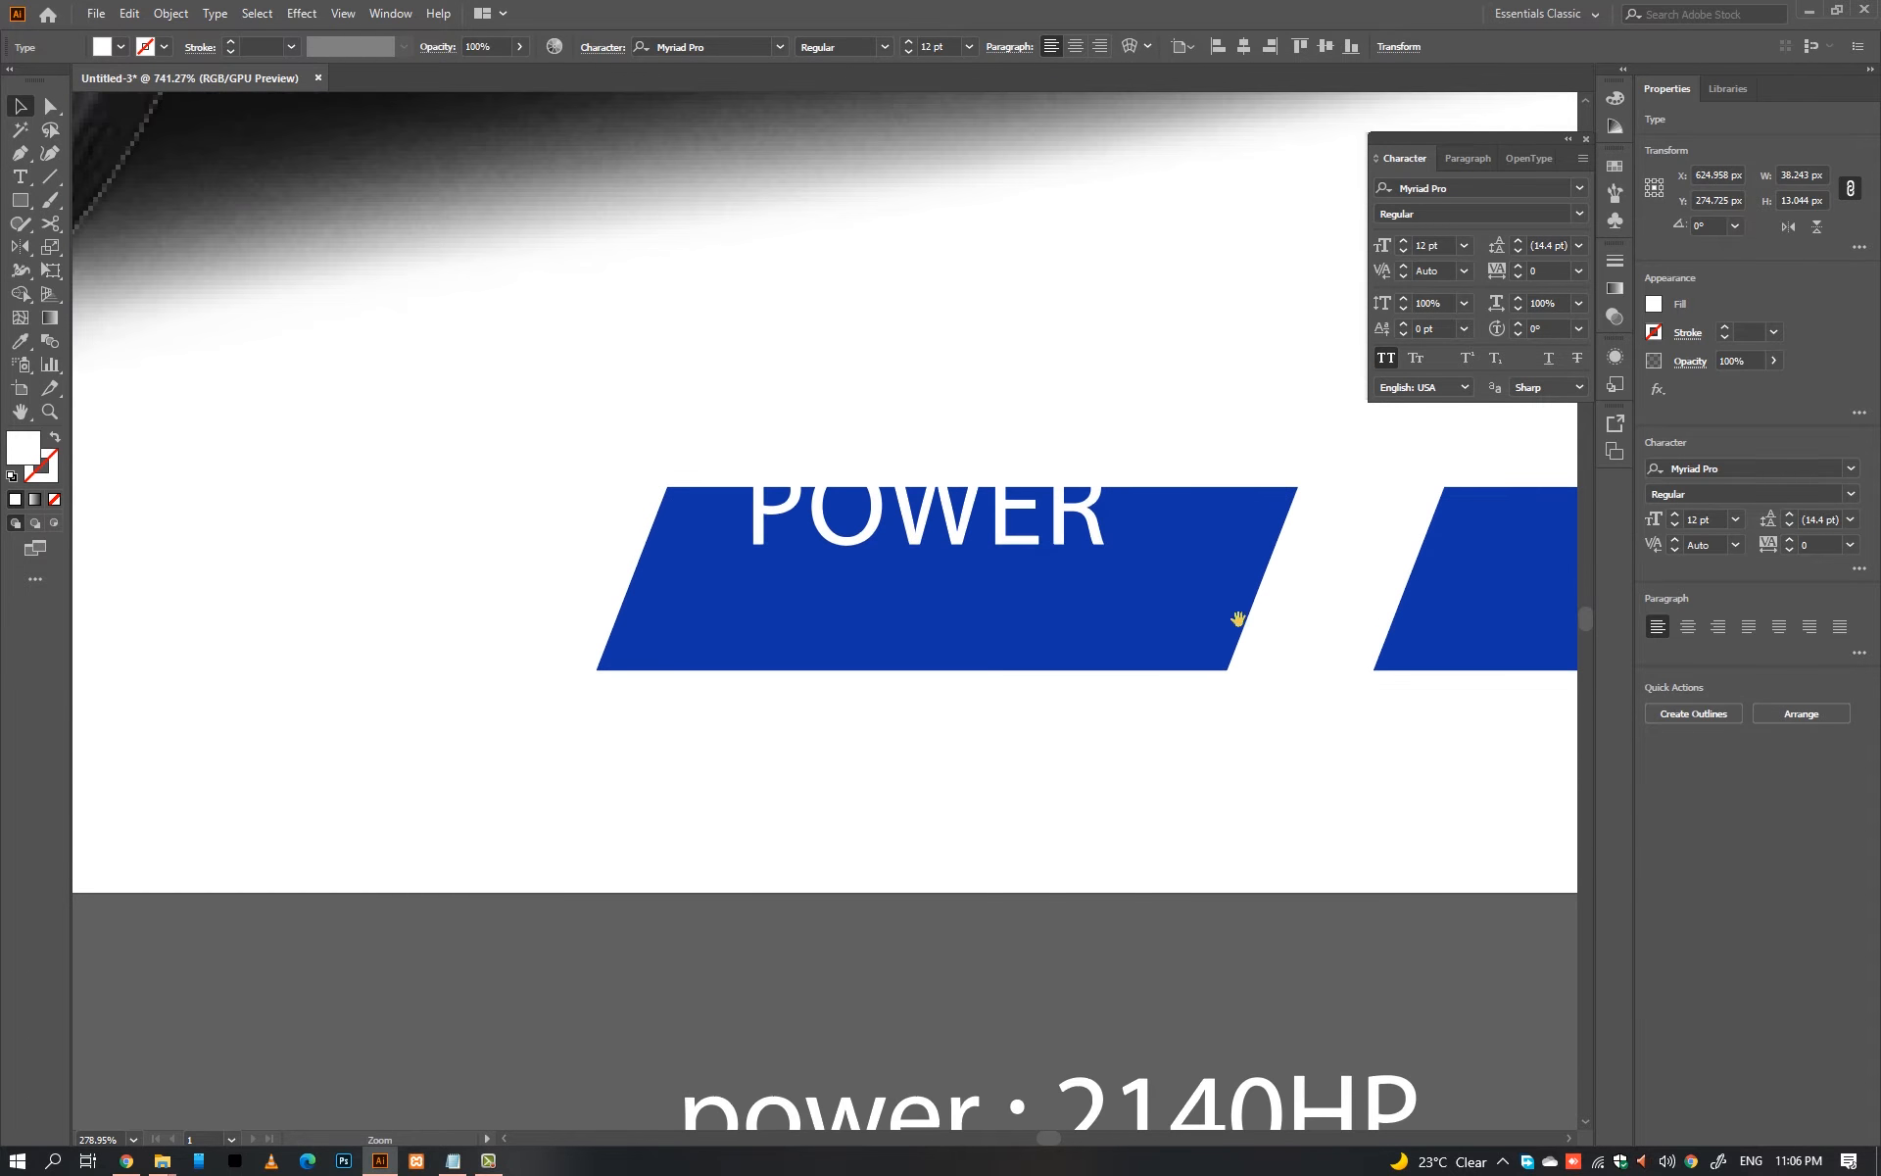
drag(1082, 522, 981, 555)
Step: Change the POWER text's font to Okta Neue, reduce it to about 7.05 pt and place a separate 2140HP text beneath it
click(1757, 469)
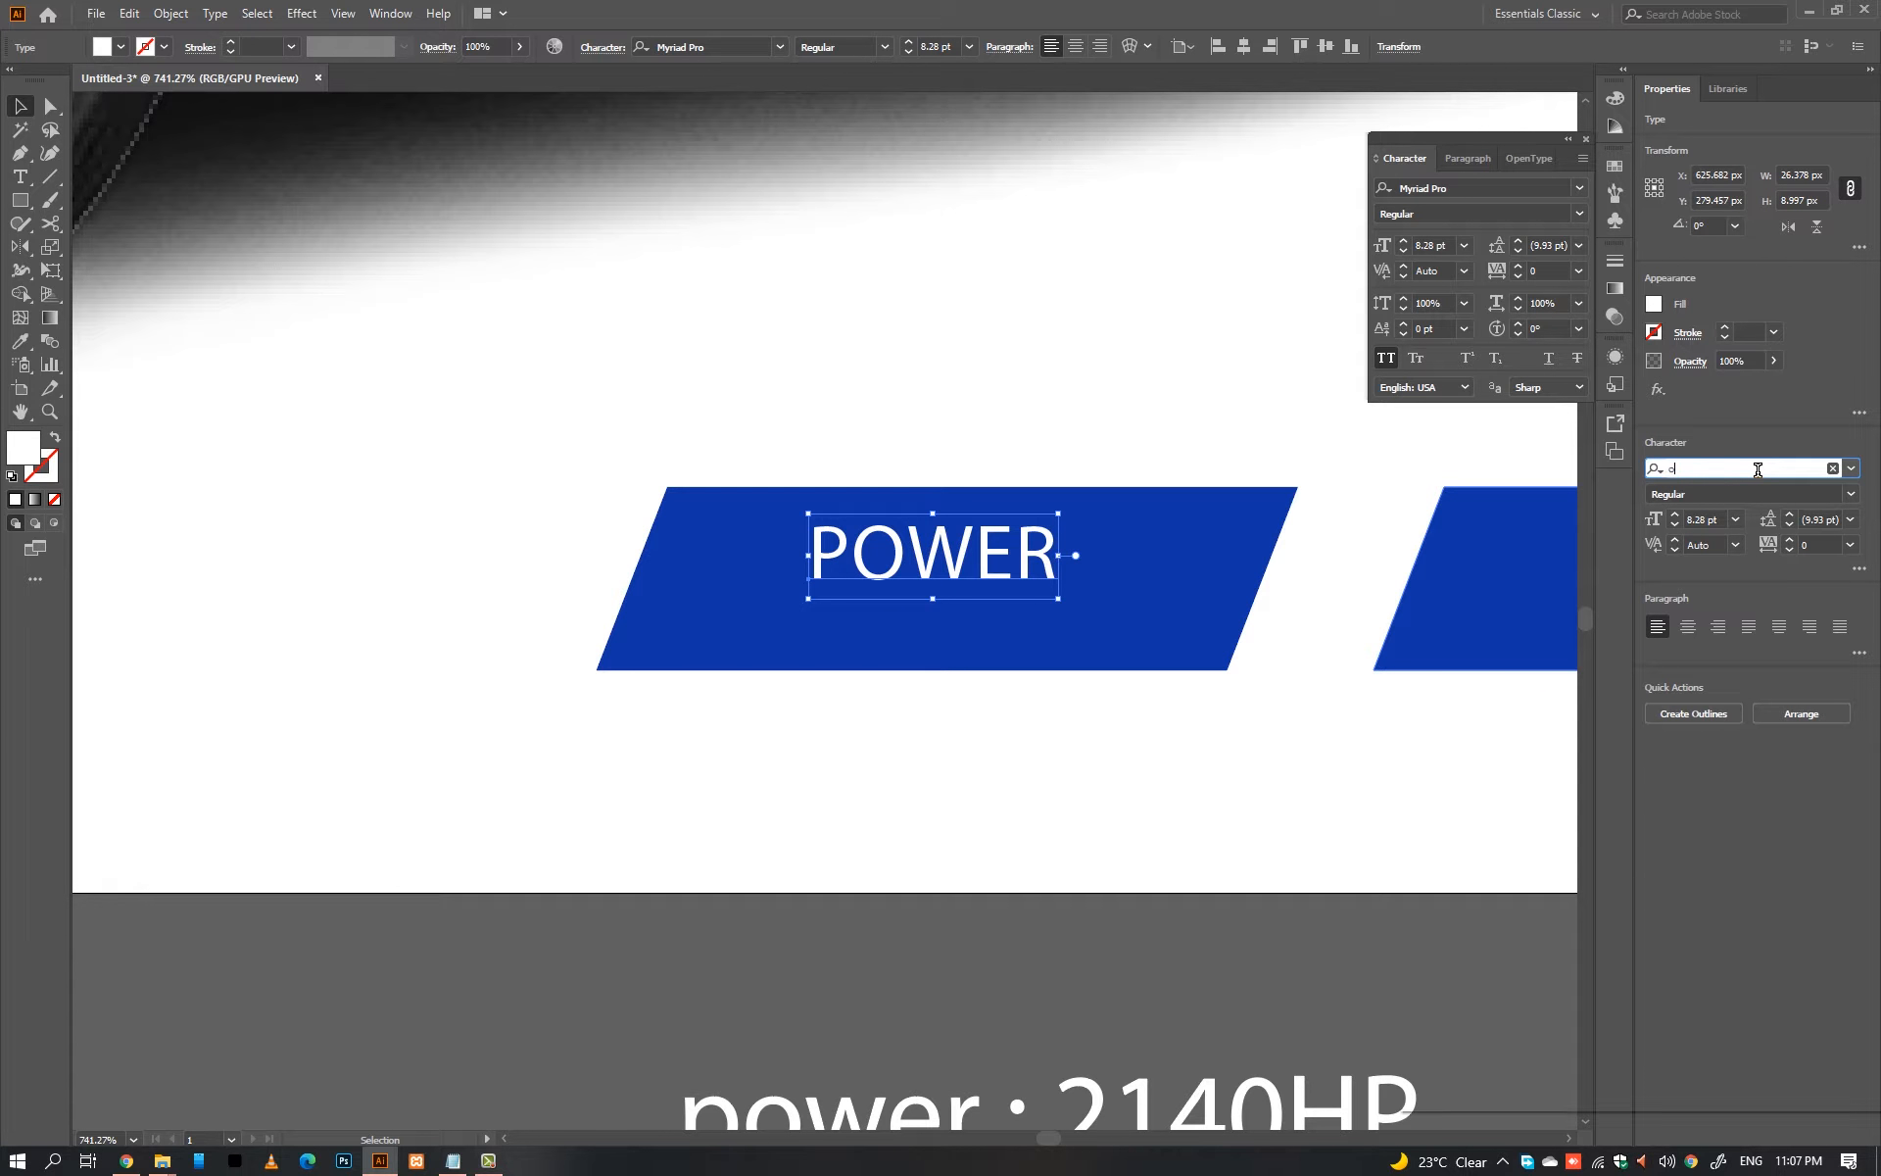
text(okta)
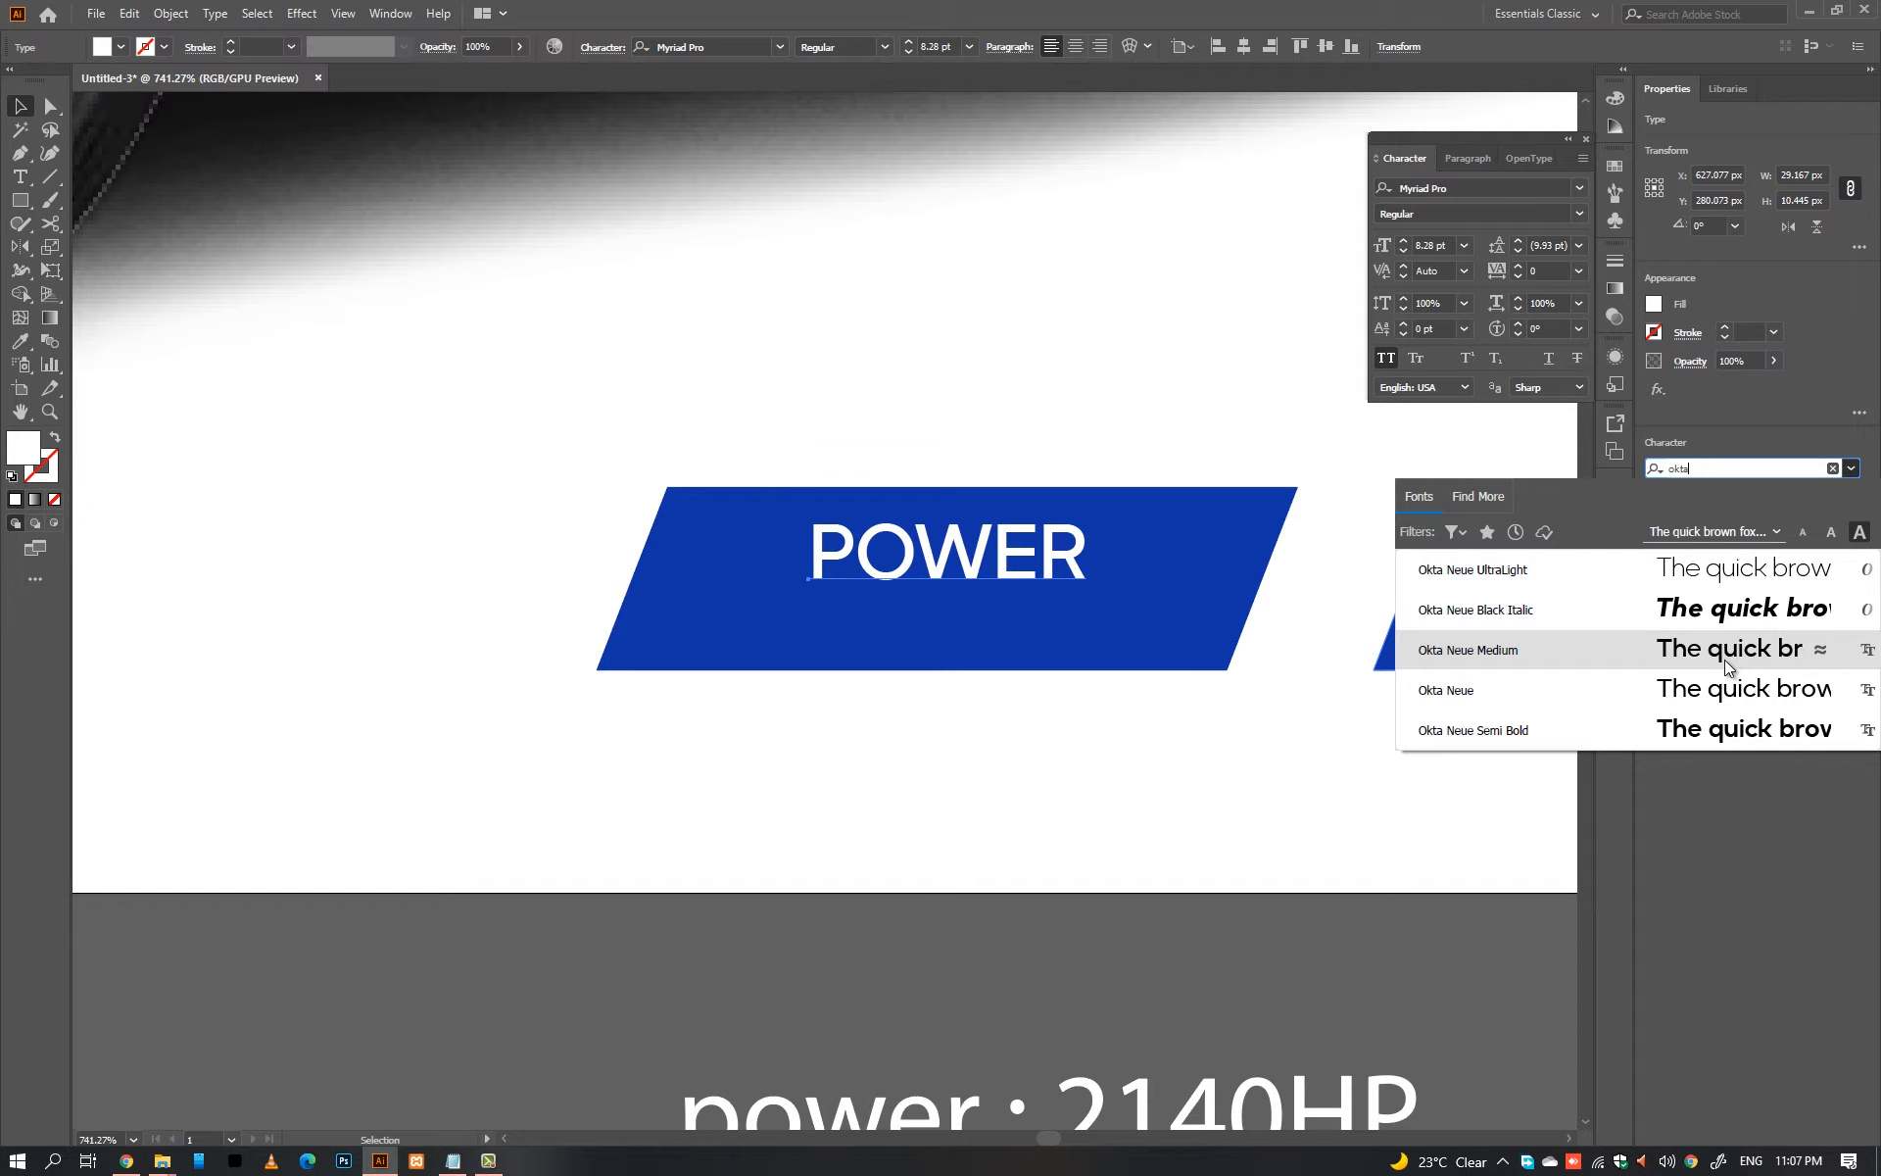
click(1724, 690)
drag(1098, 556, 992, 637)
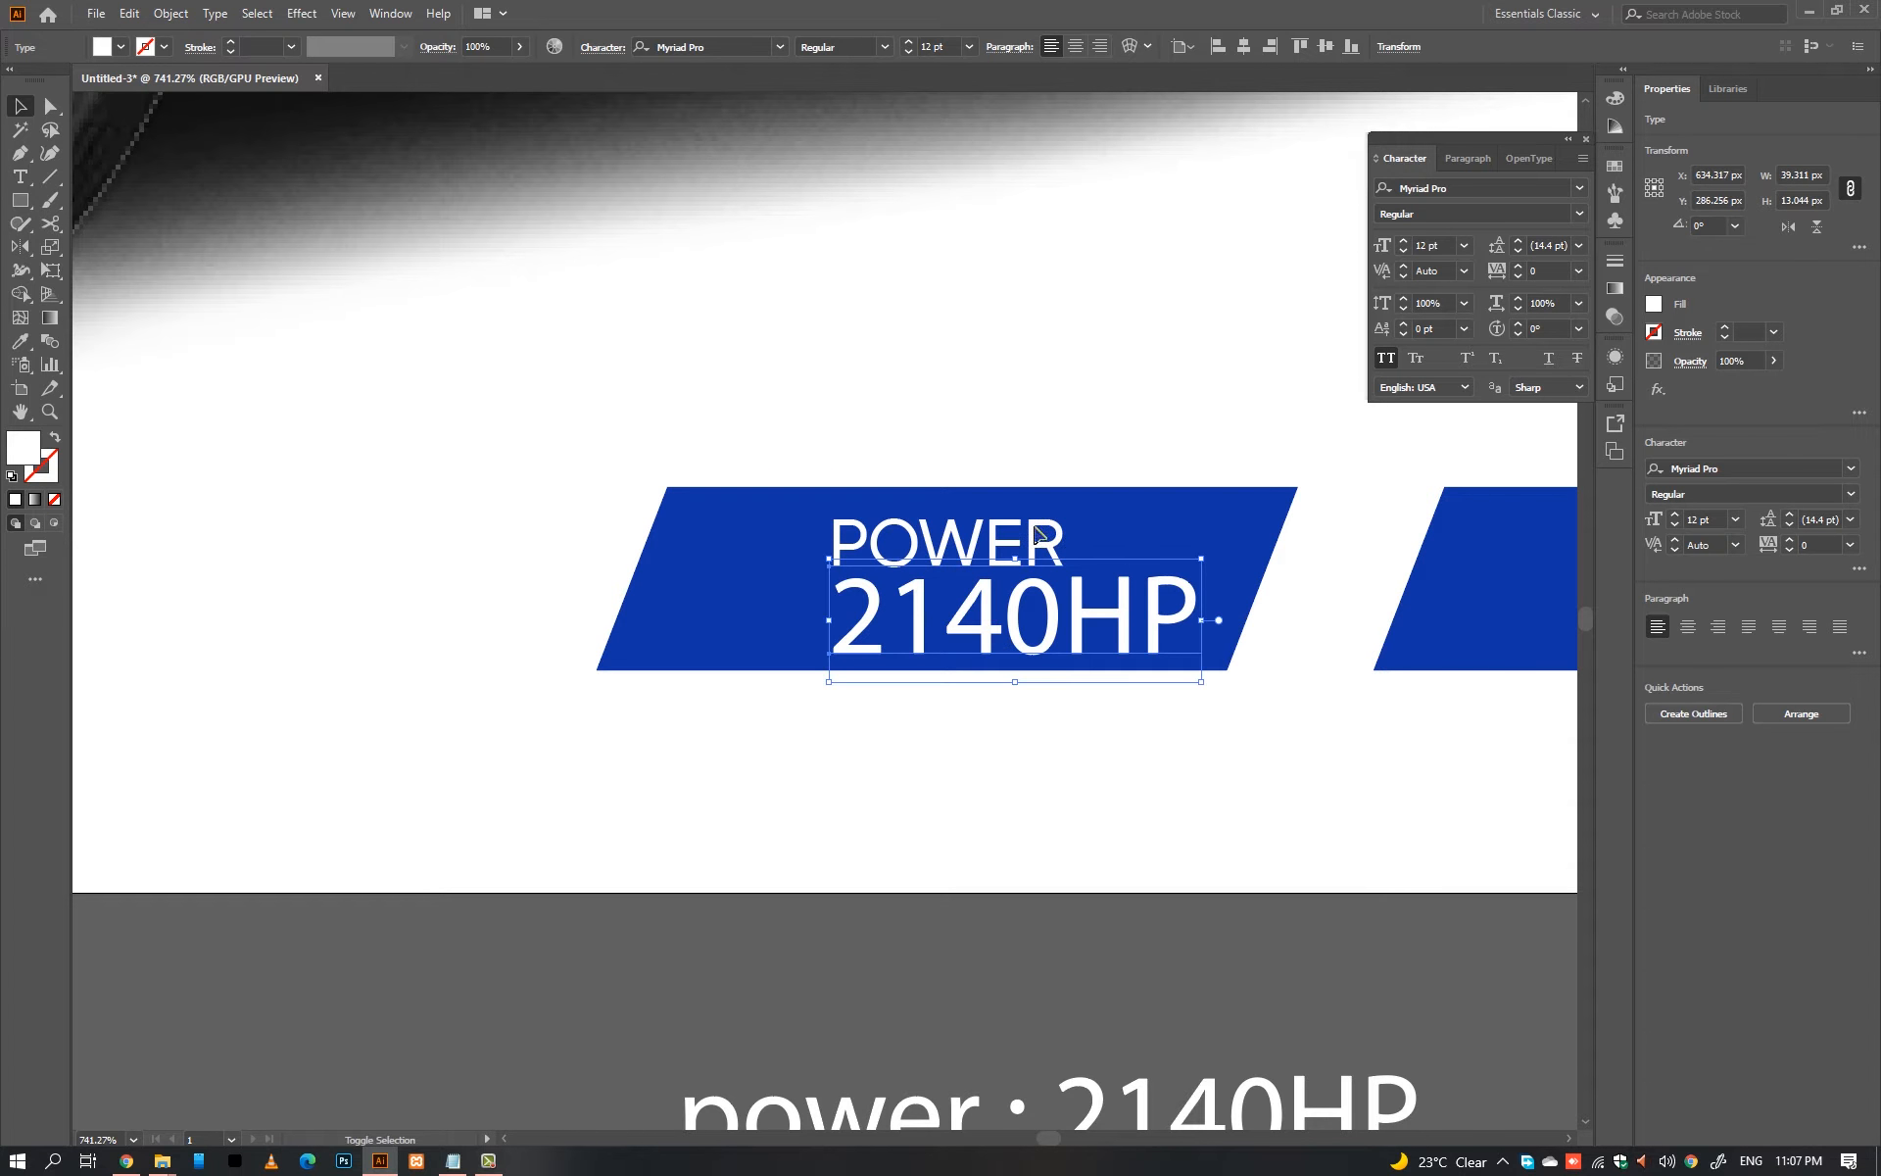
Step: Centre the POWER and 2140HP texts horizontally on the first parallelogram
shift+click(1273, 519)
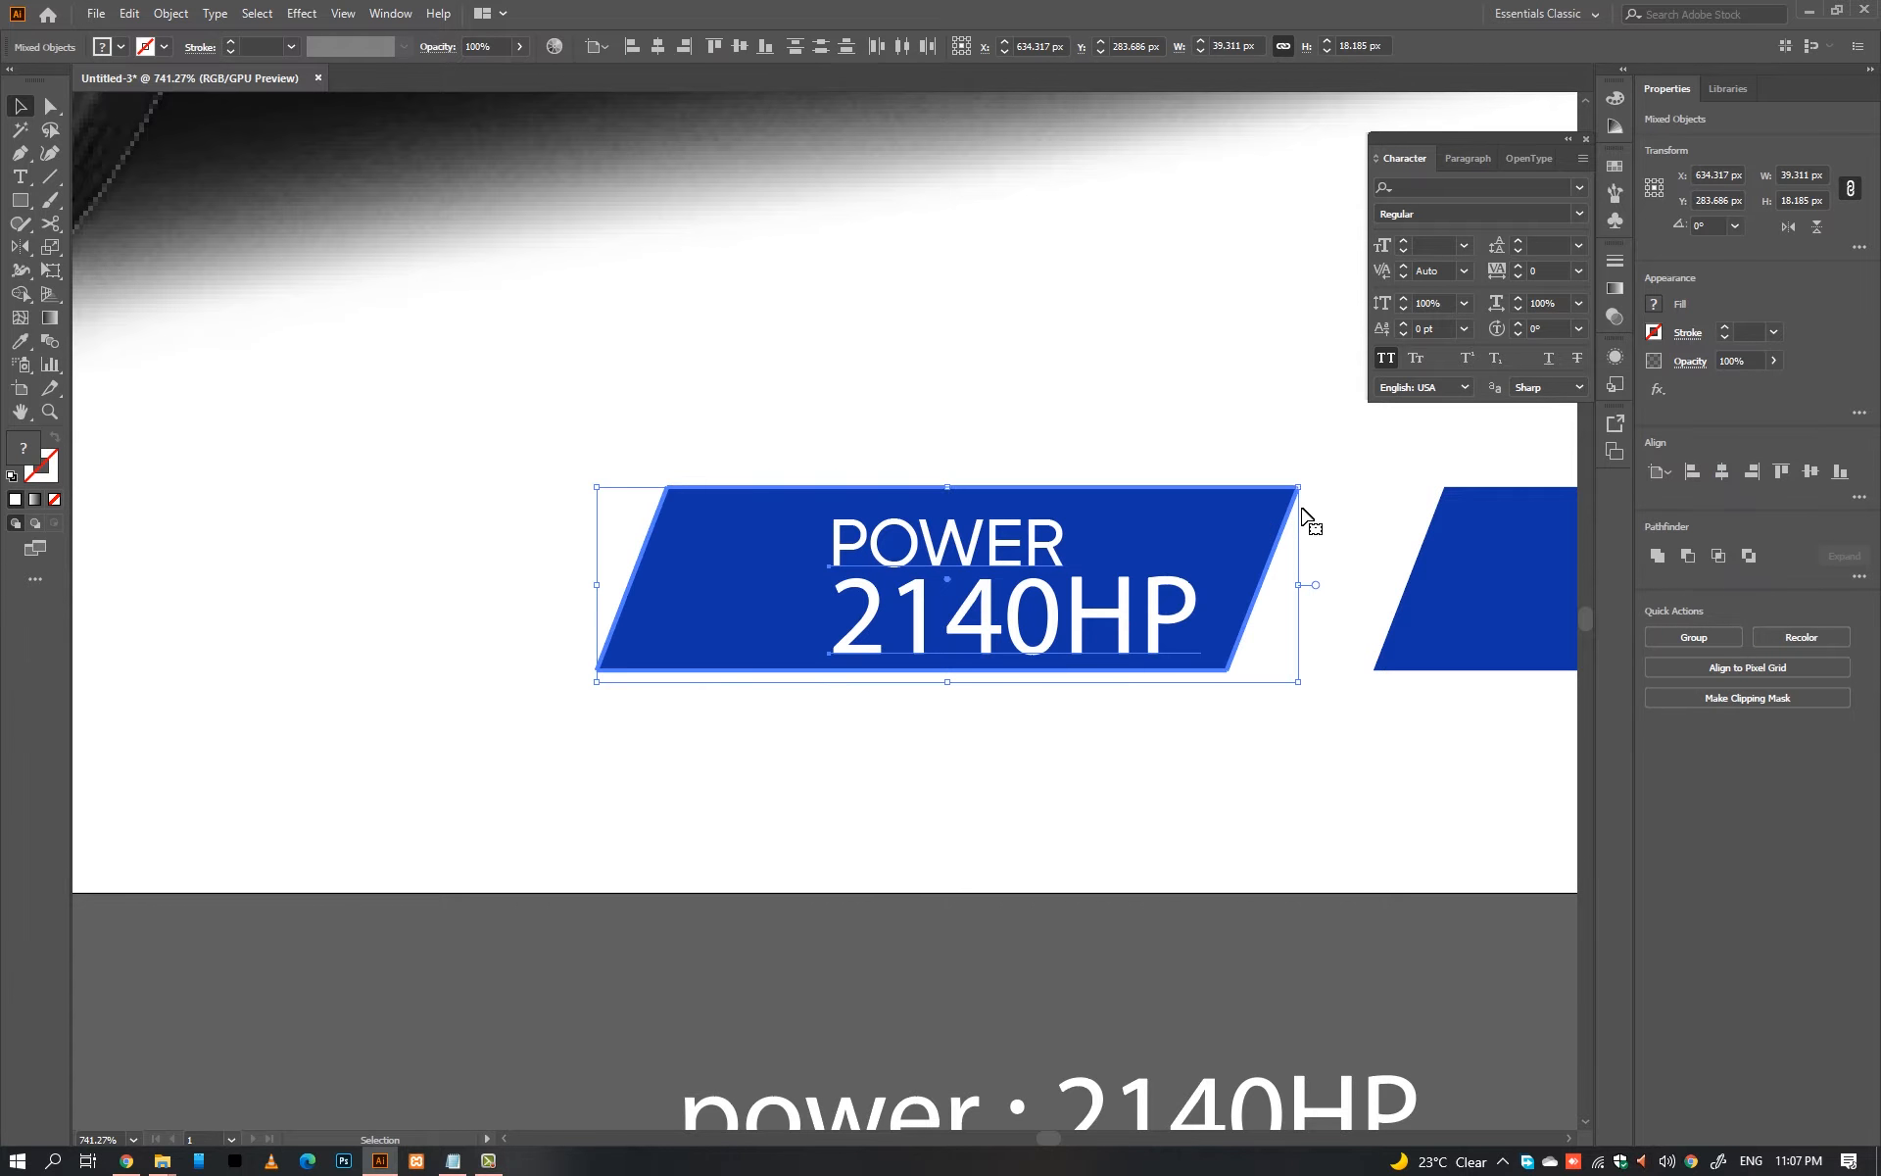
click(1723, 471)
click(1478, 957)
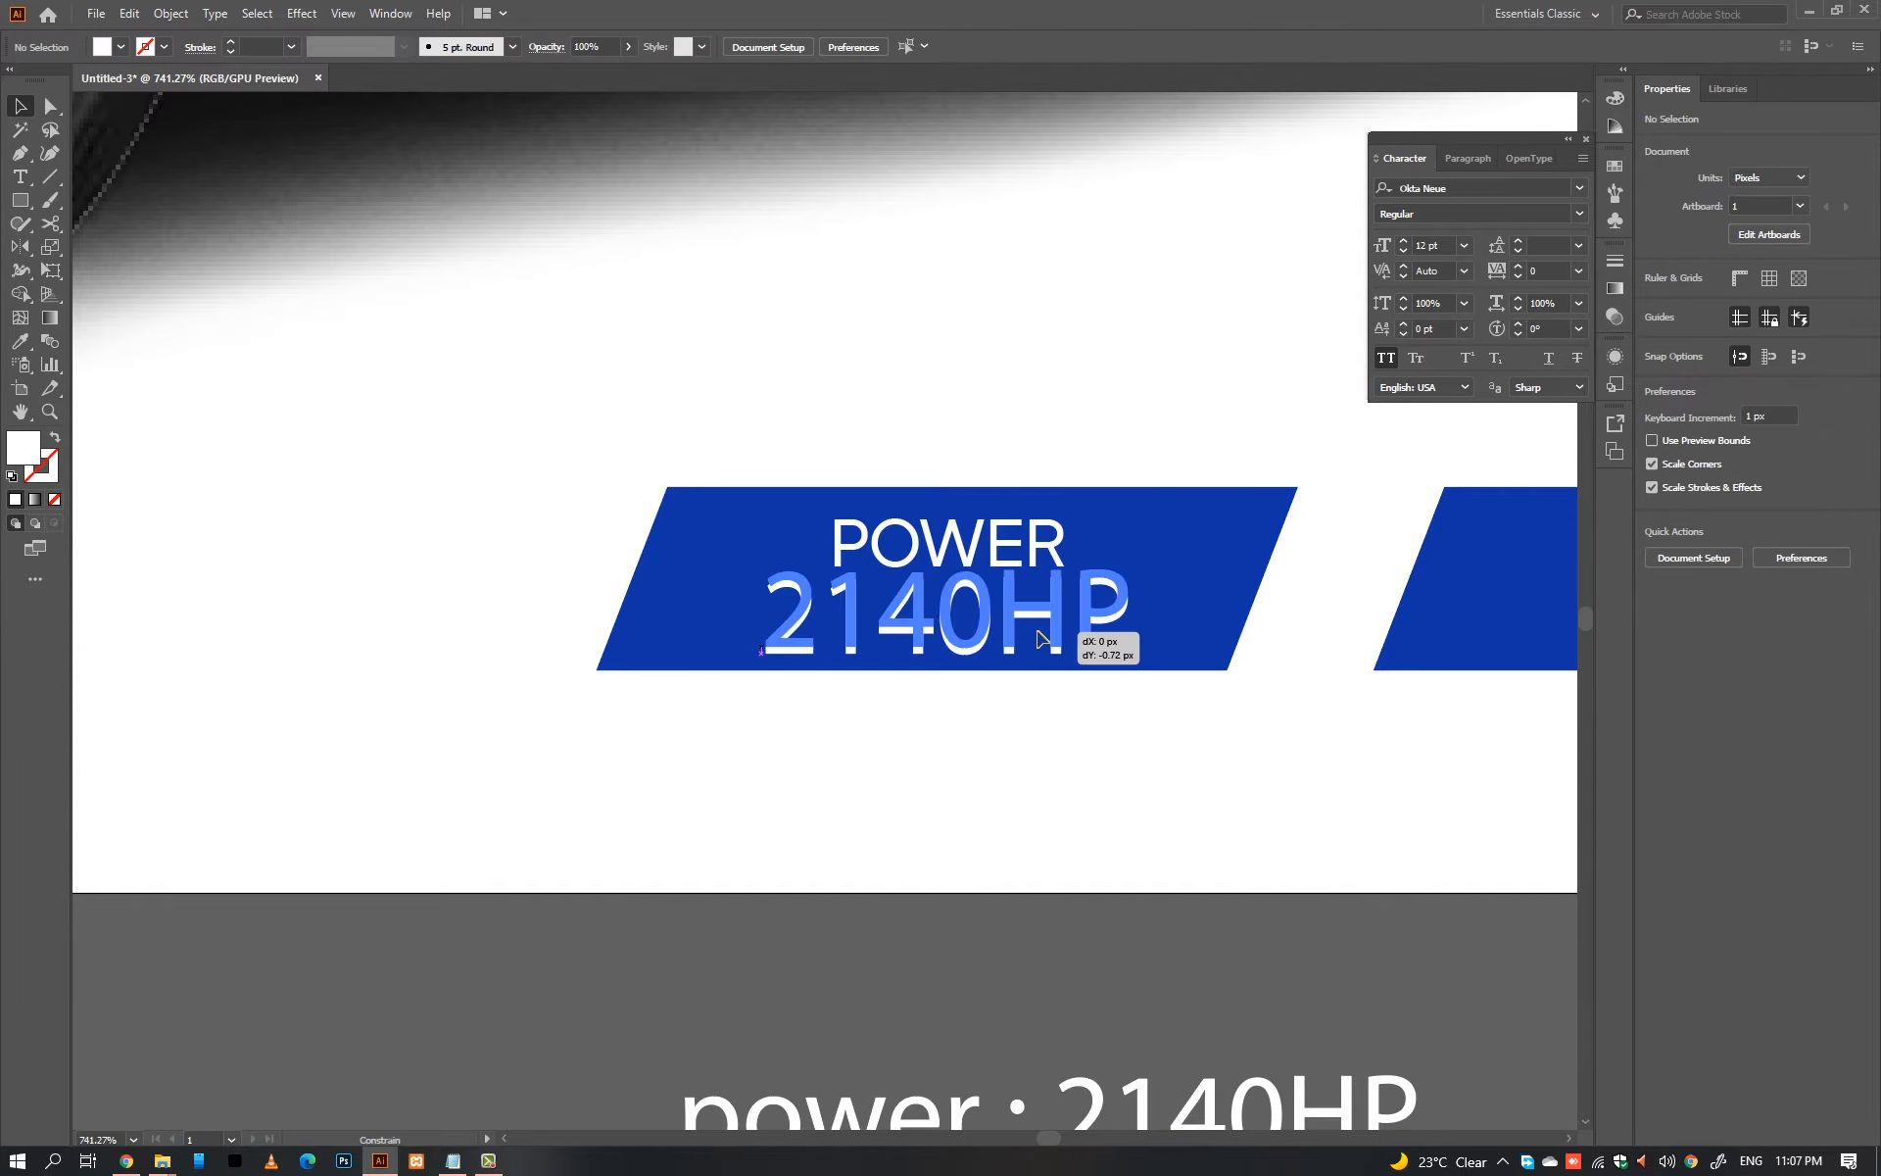
Step: Nudge the POWER and 2140HP texts upward and scale both down together, bringing 2140HP to about 9.96 pt
click(1044, 636)
click(985, 538)
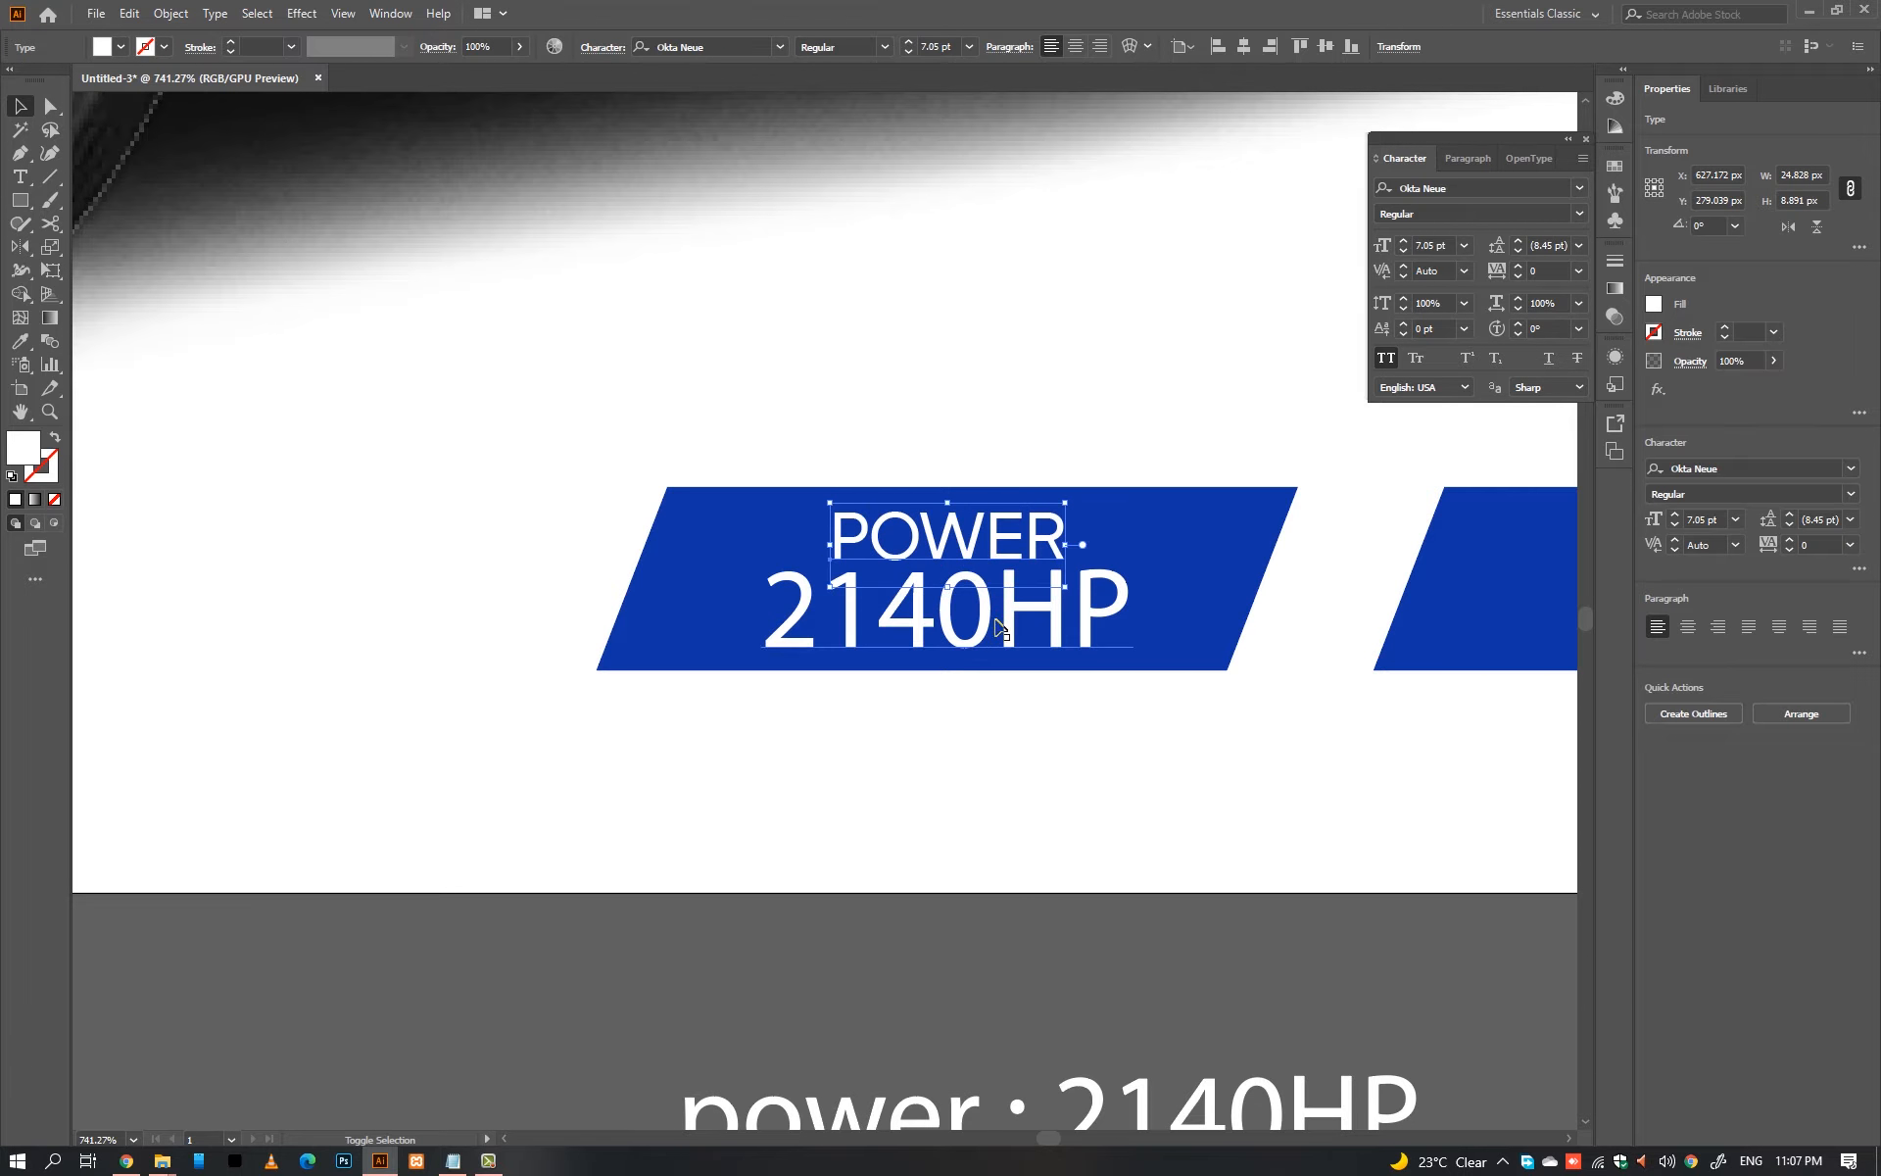
shift+click(943, 627)
drag(949, 677, 950, 662)
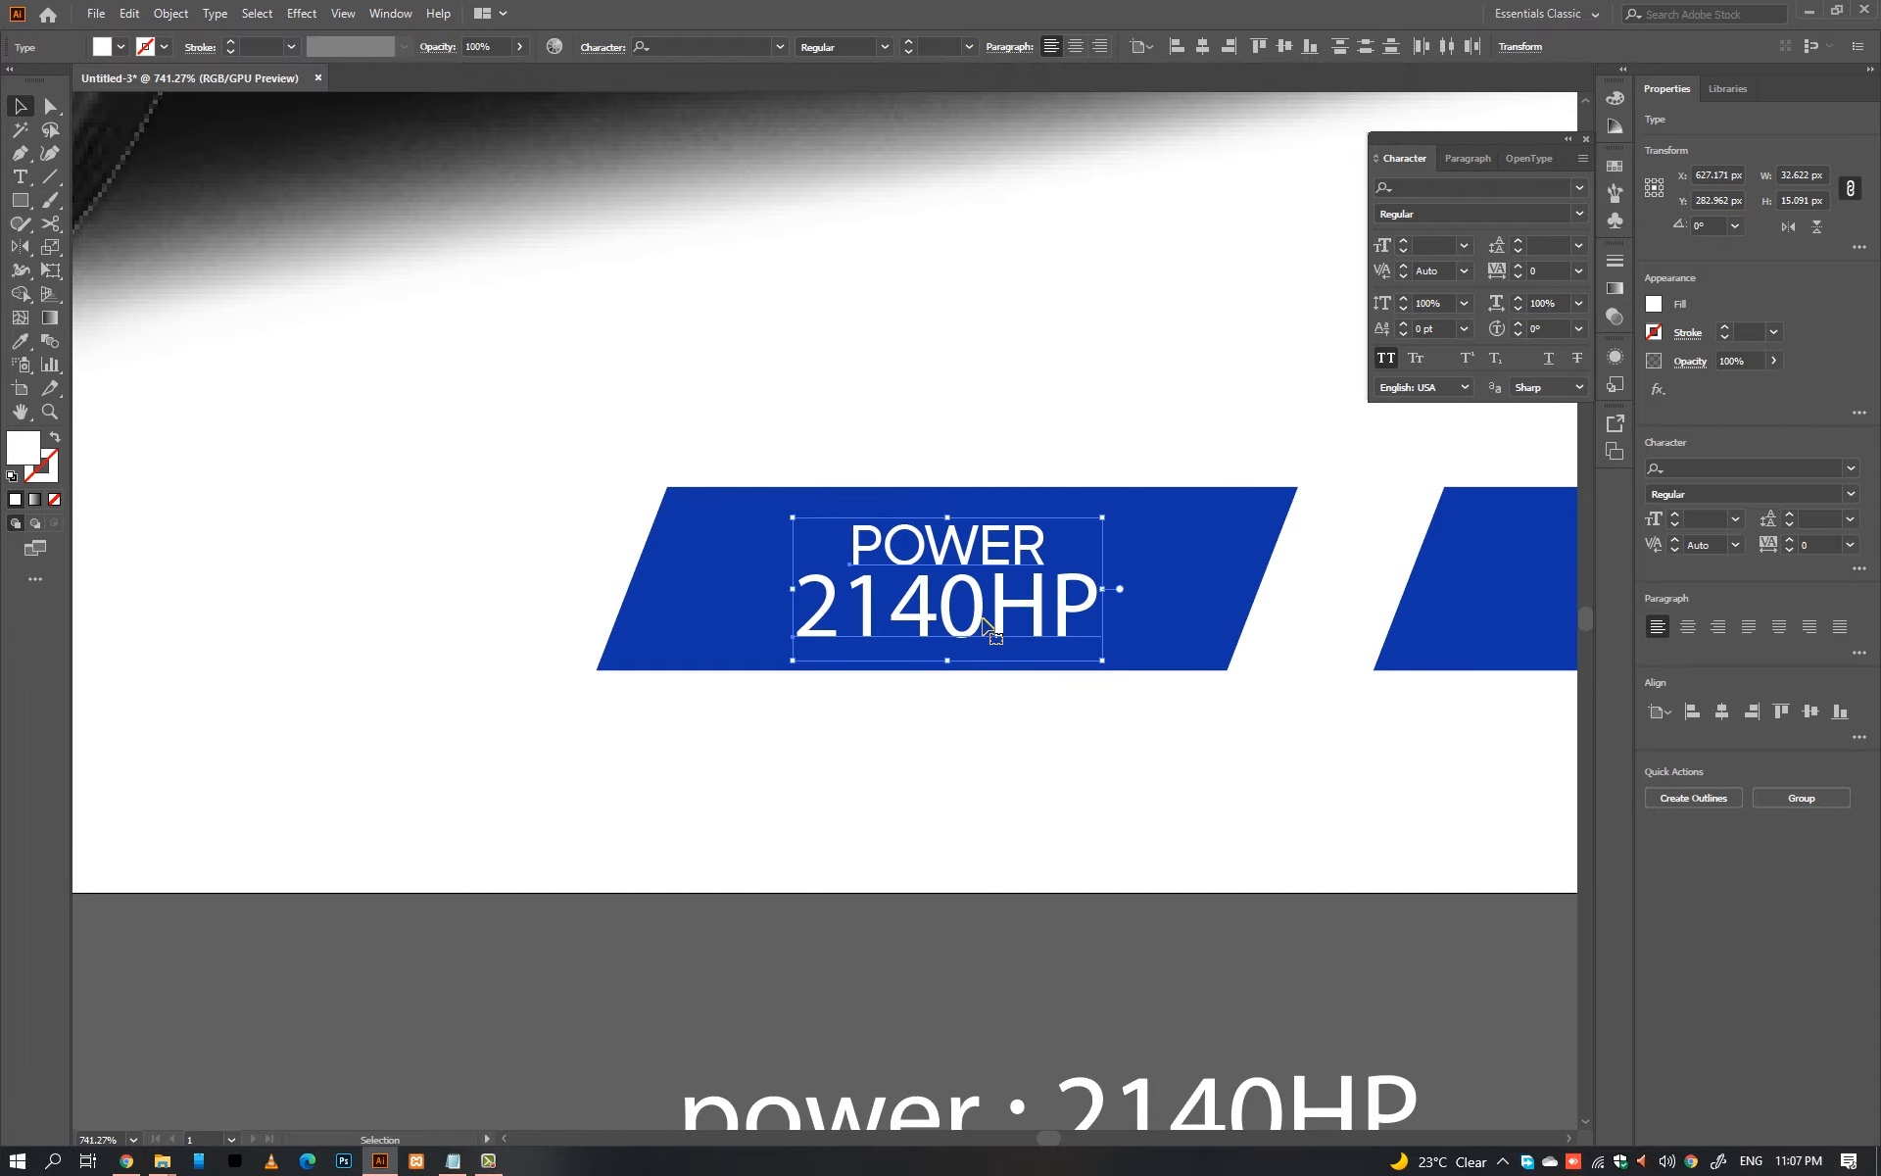
Step: Narrow the first parallelogram to about 57 px wide by moving its side anchor points inward
click(1158, 617)
key(a)
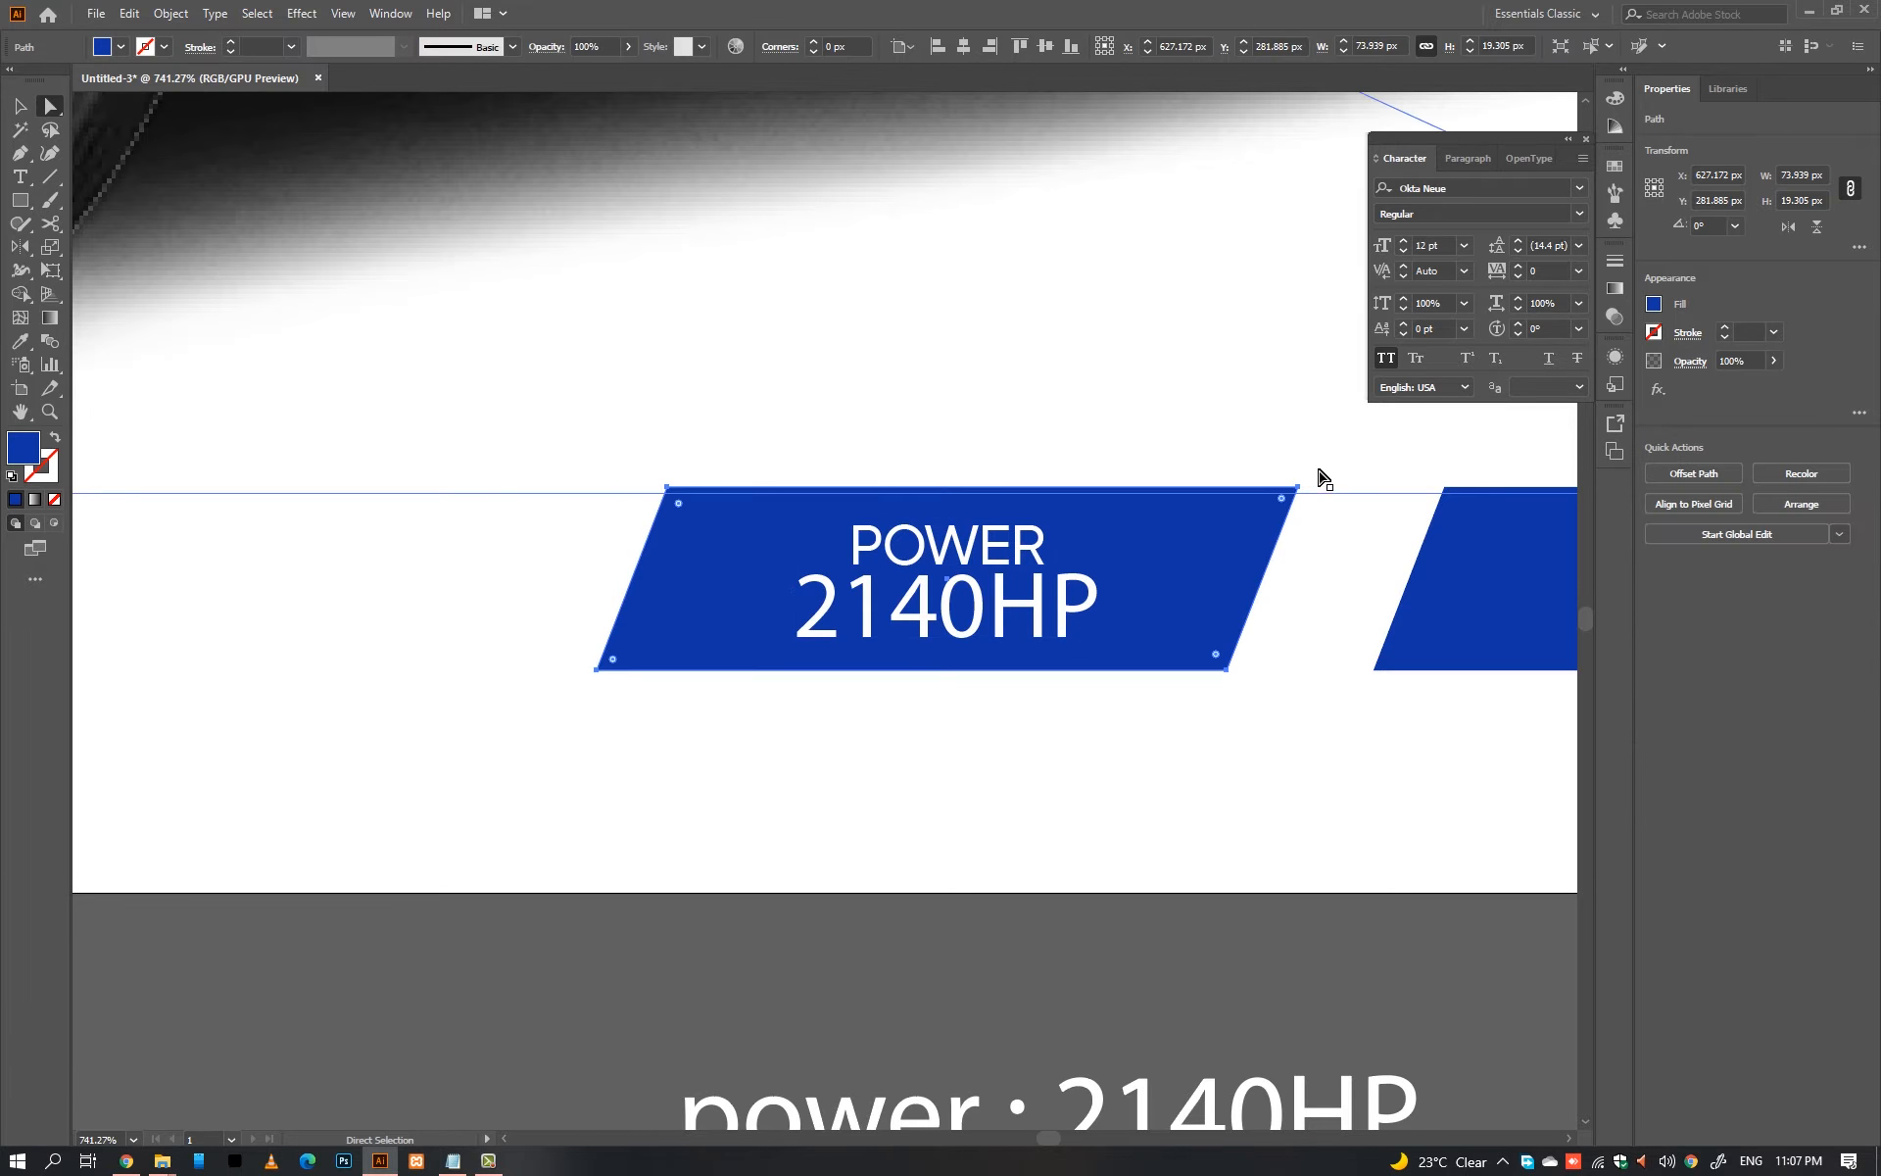
drag(1316, 469, 1327, 475)
key(ctrl+z)
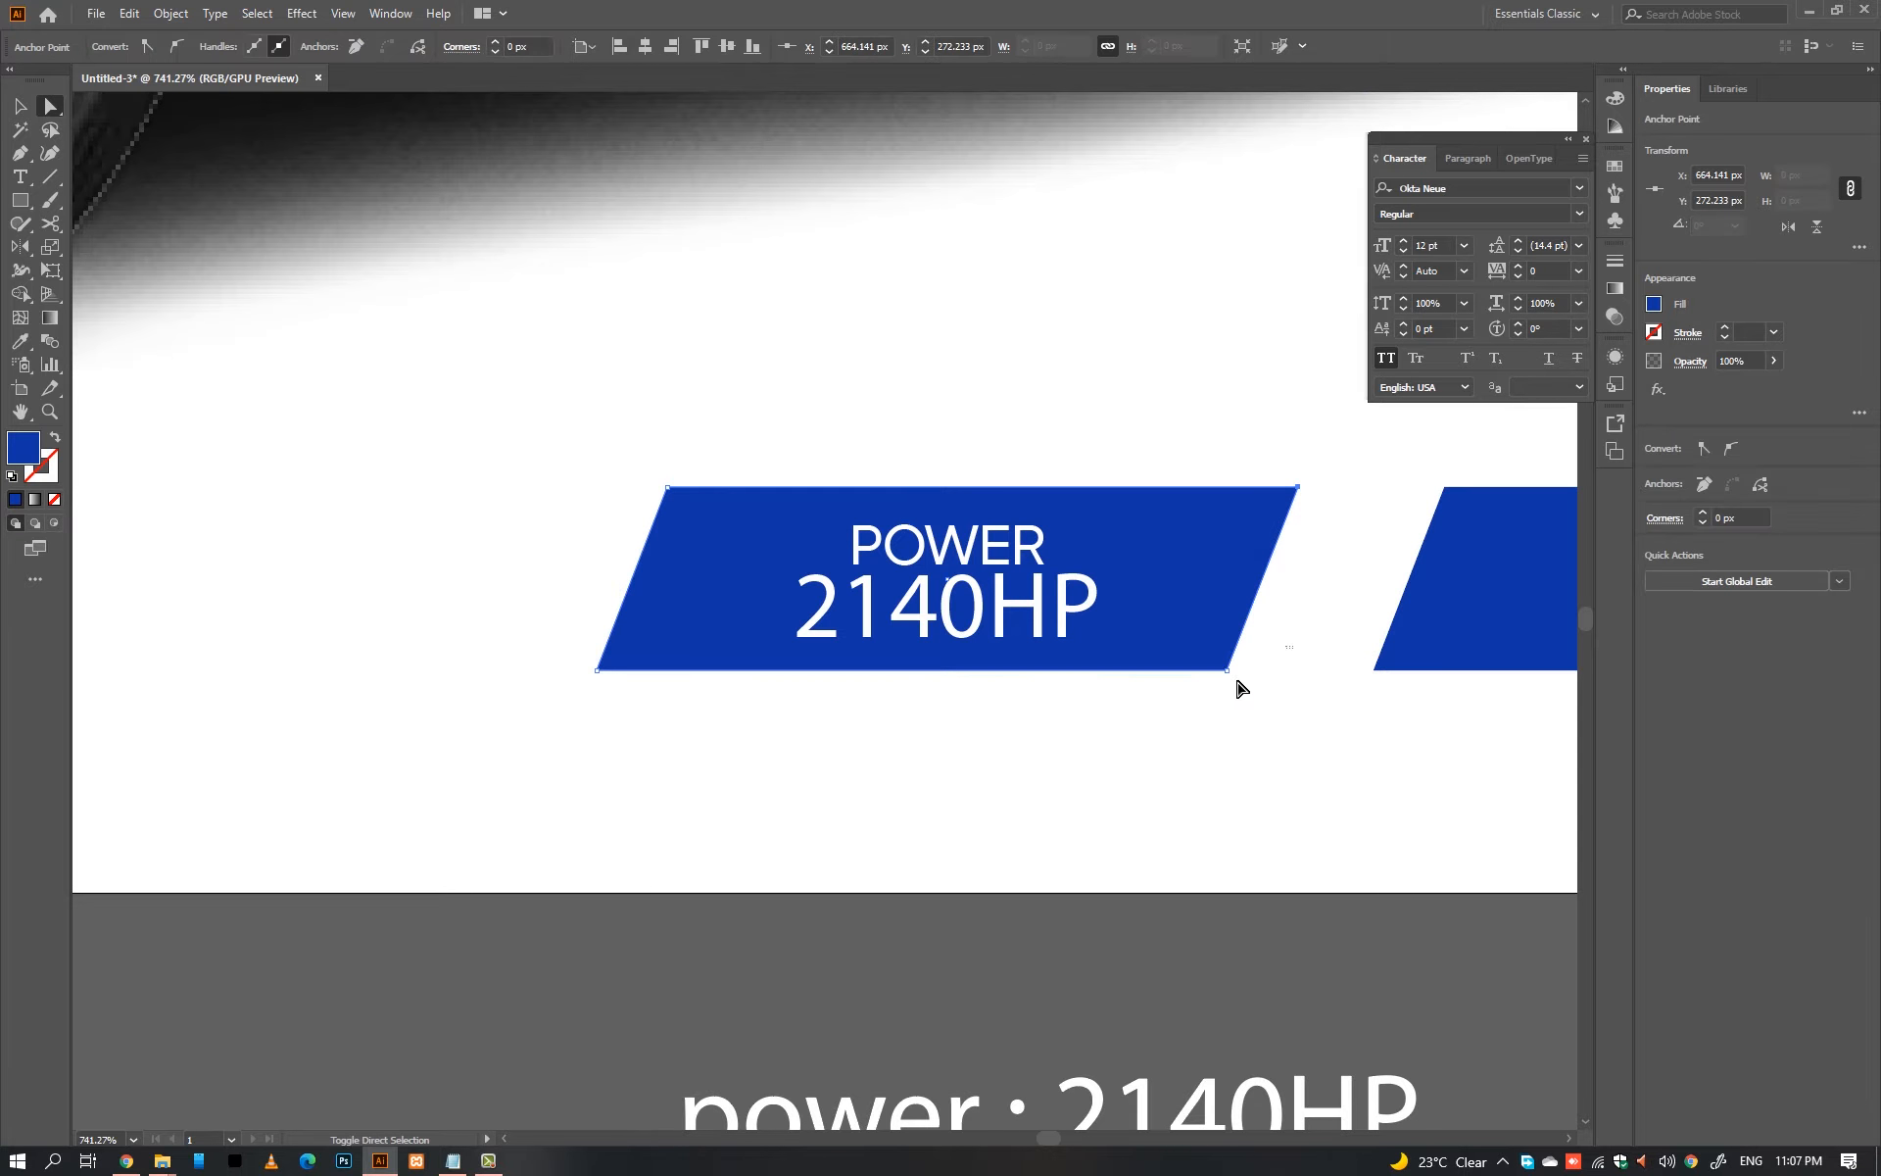
drag(1228, 672, 1123, 674)
drag(598, 669, 648, 670)
click(936, 714)
Step: Centre the 2140HP text and the POWER text horizontally on the narrowed parallelogram
key(v)
click(900, 639)
shift+click(1126, 535)
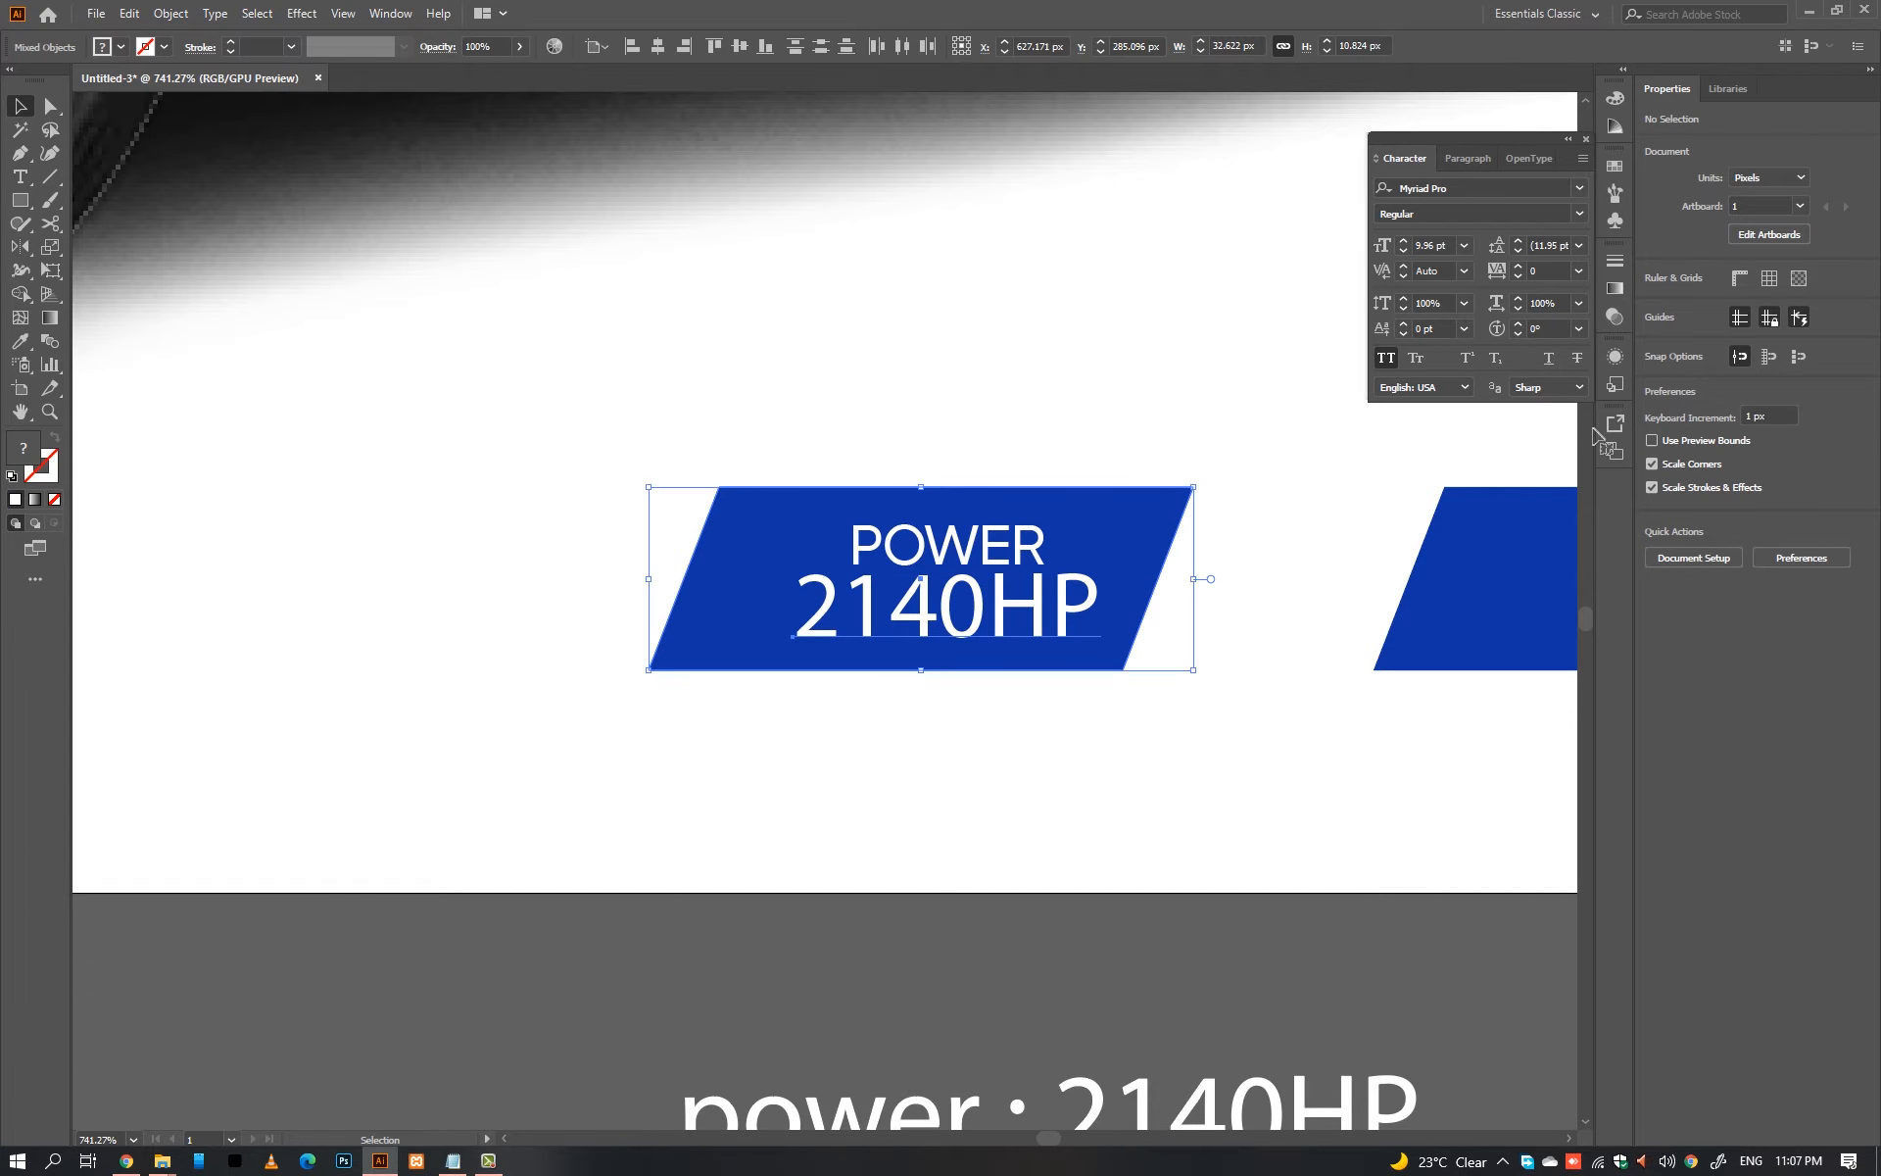
click(1721, 472)
click(964, 547)
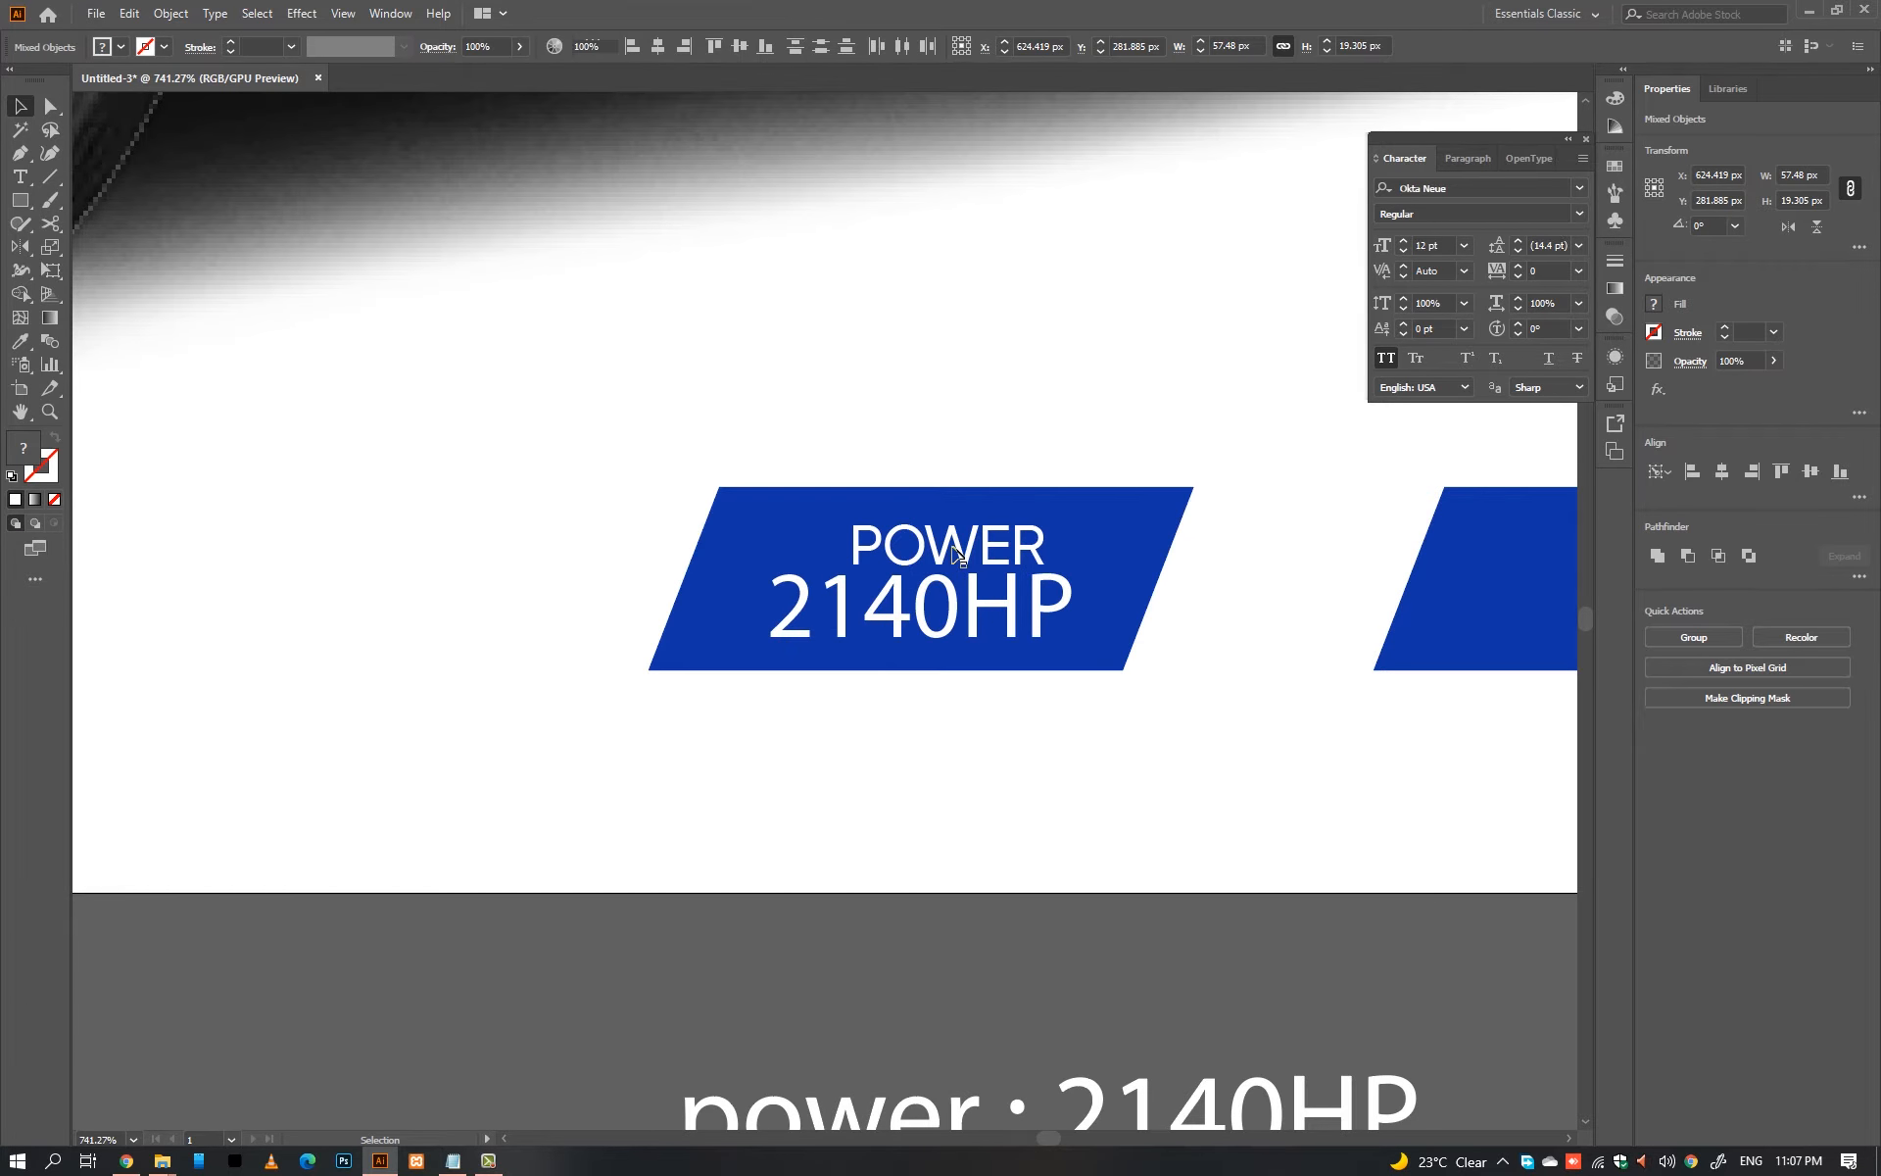
shift+click(1143, 537)
click(1721, 472)
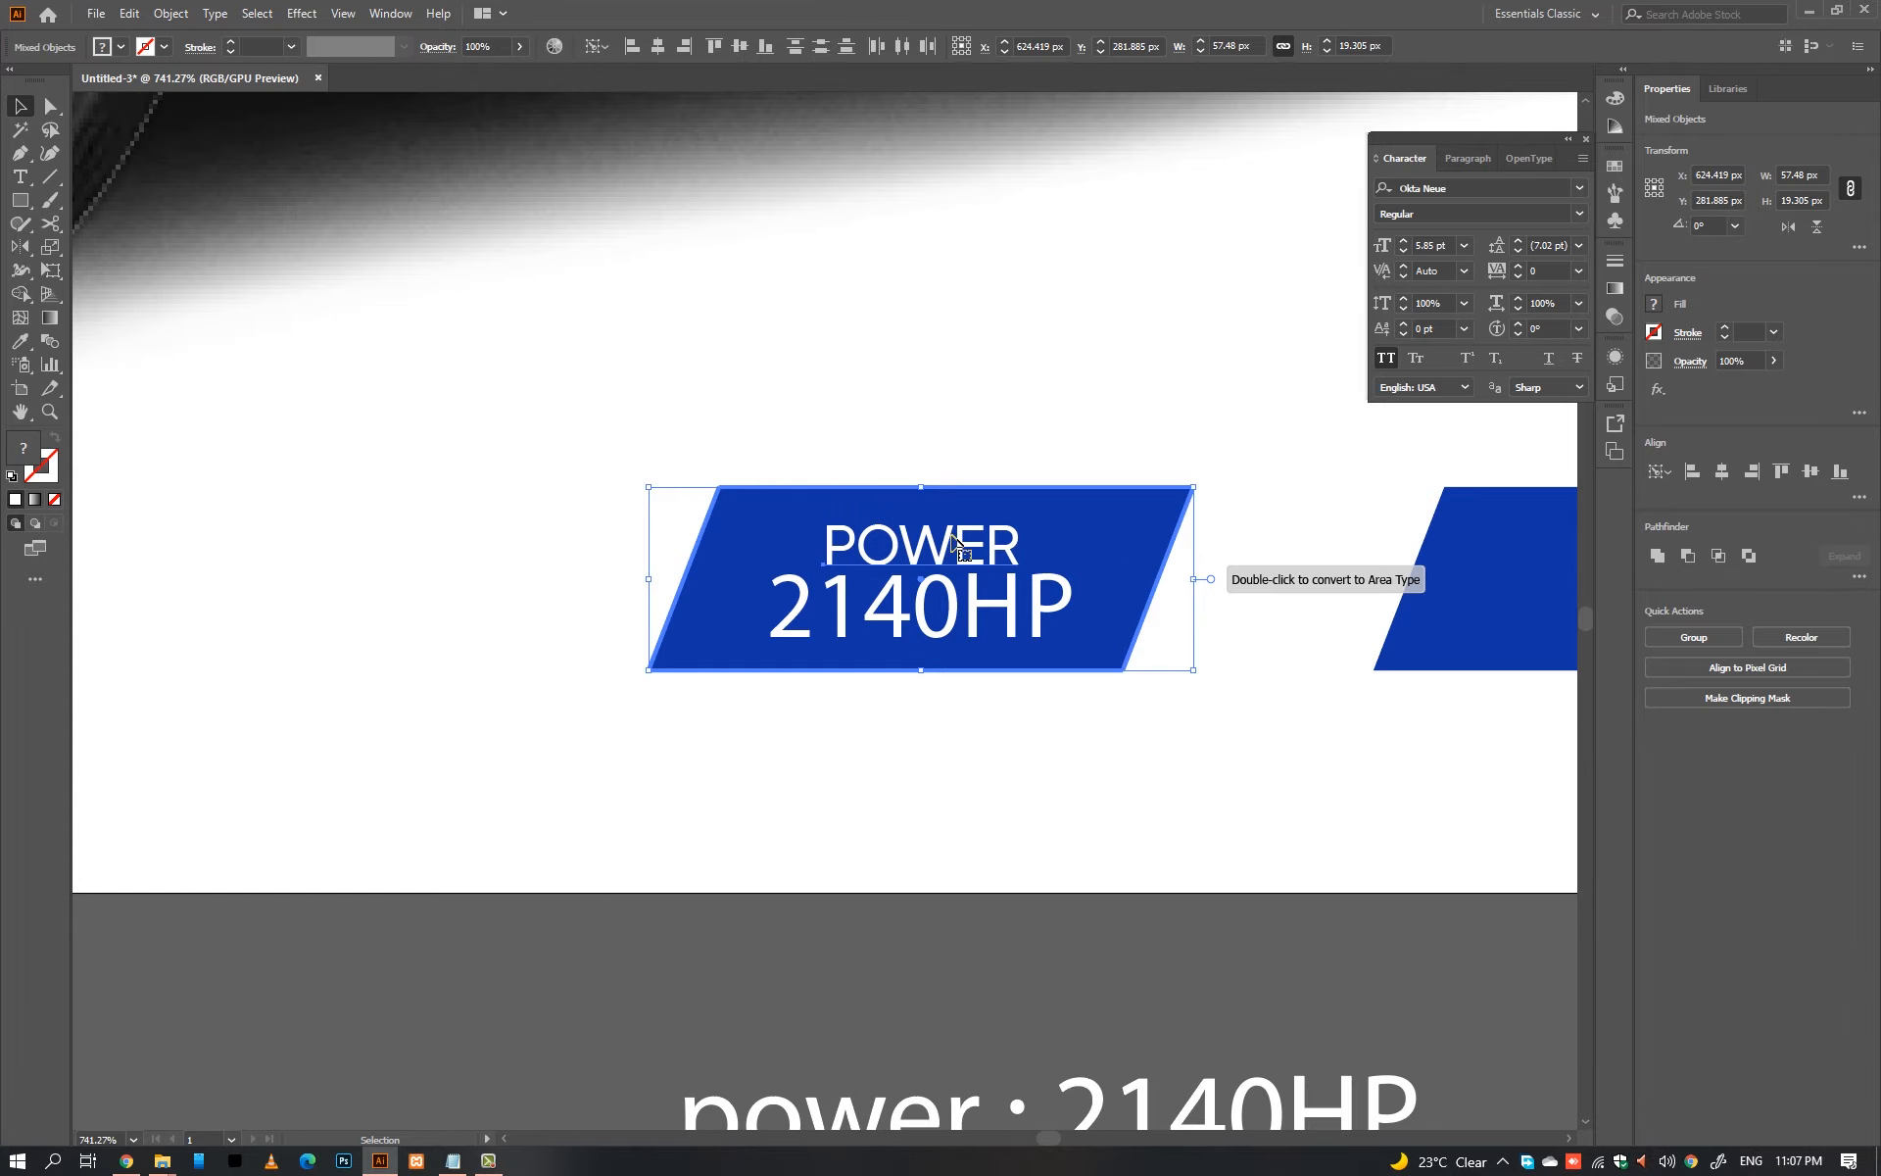
Step: Scale the POWER text down to about 5.13 pt and set both POWER and 2140HP in Okta Neue Medium
click(926, 586)
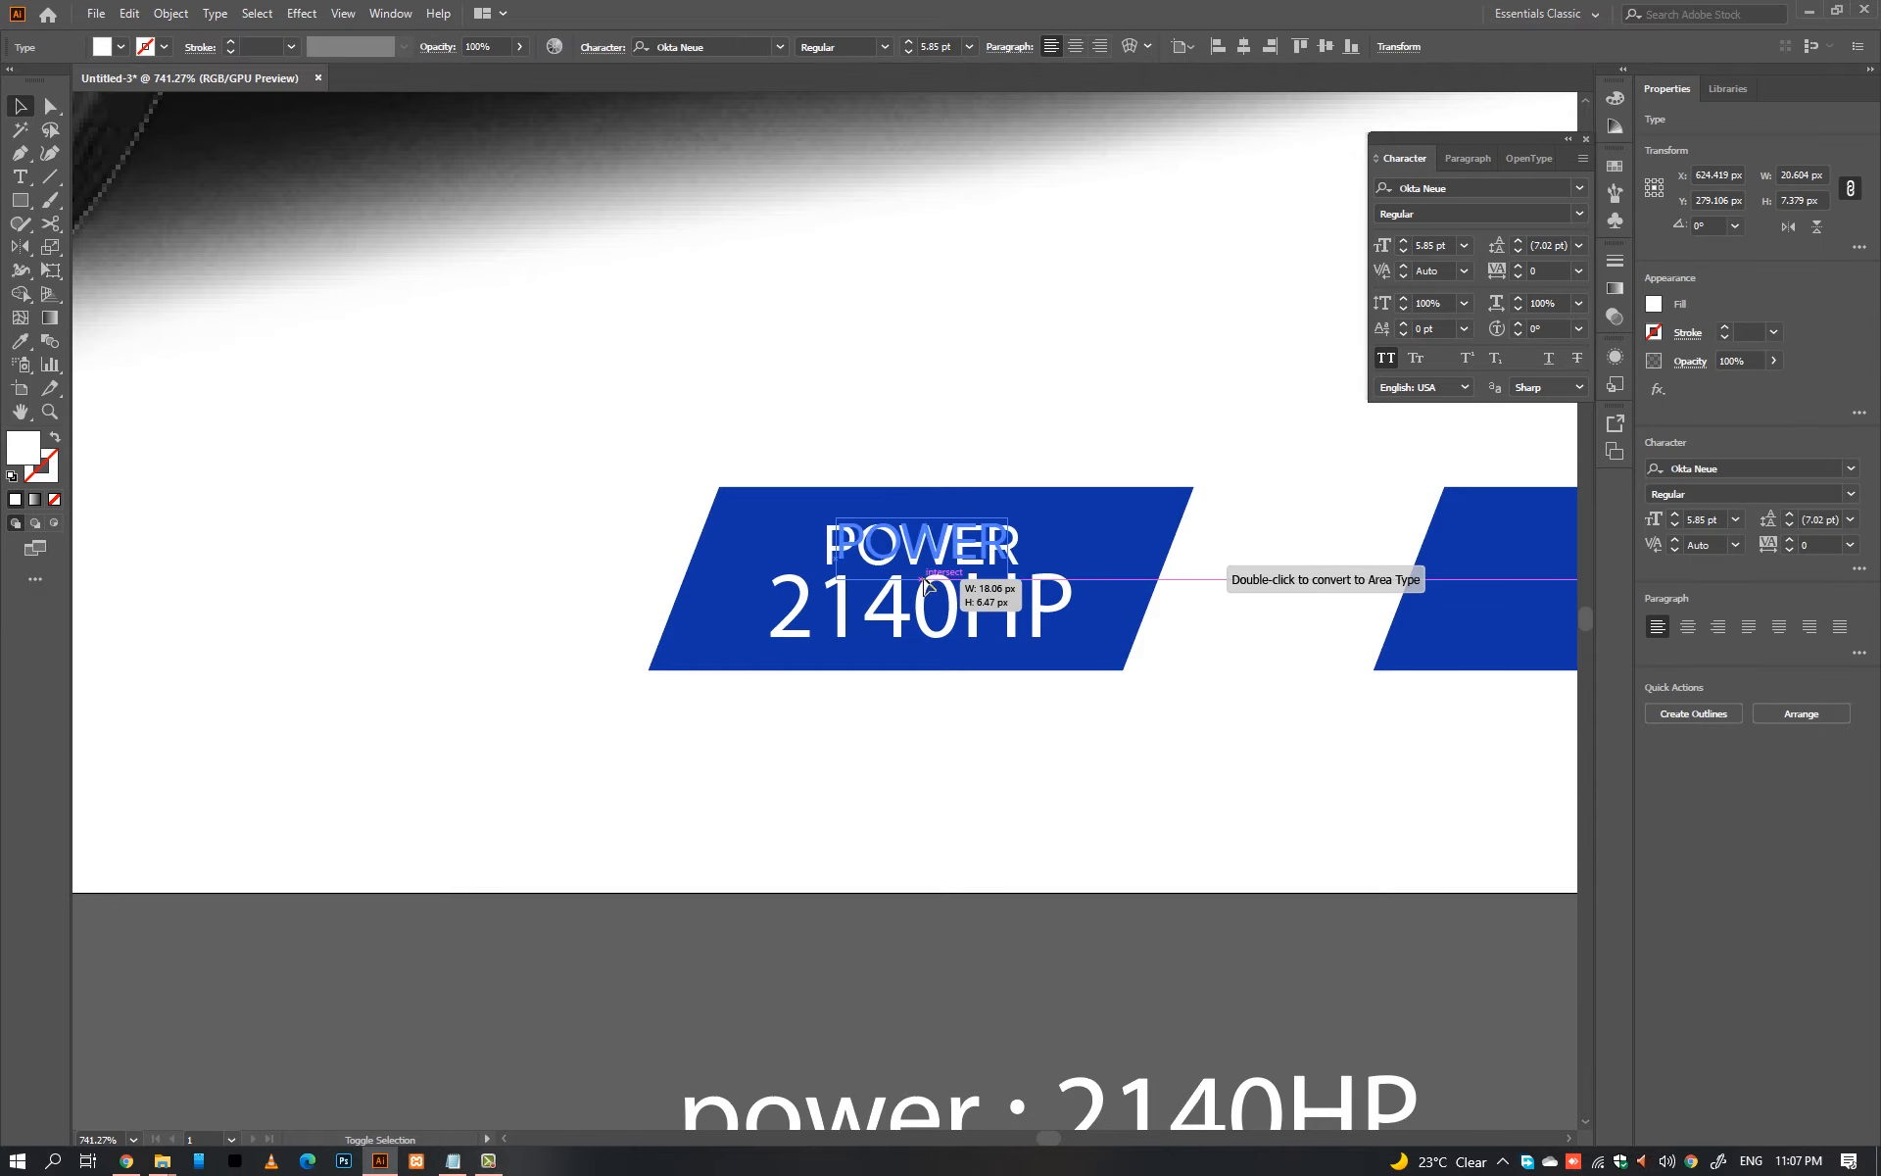
click(985, 592)
click(1851, 494)
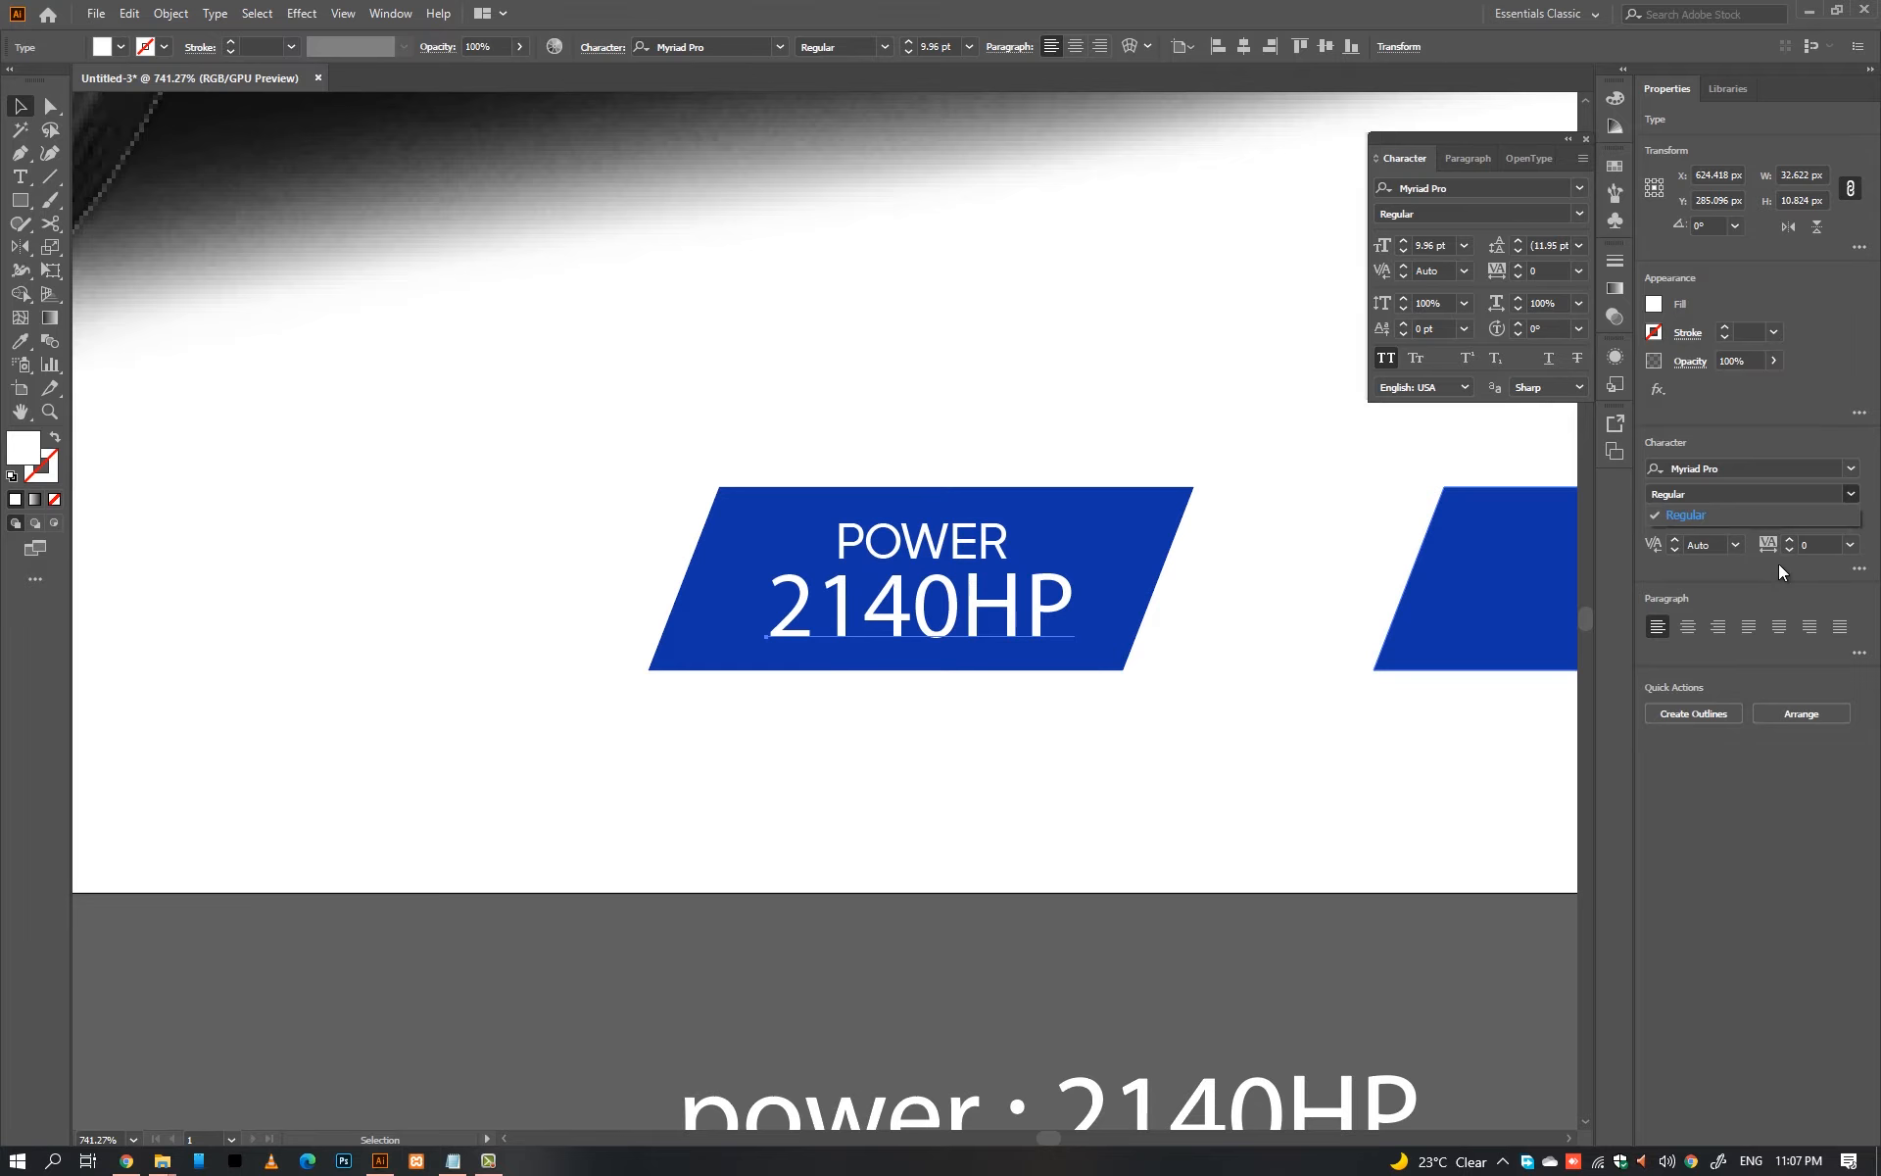
click(1748, 468)
shift+click(972, 549)
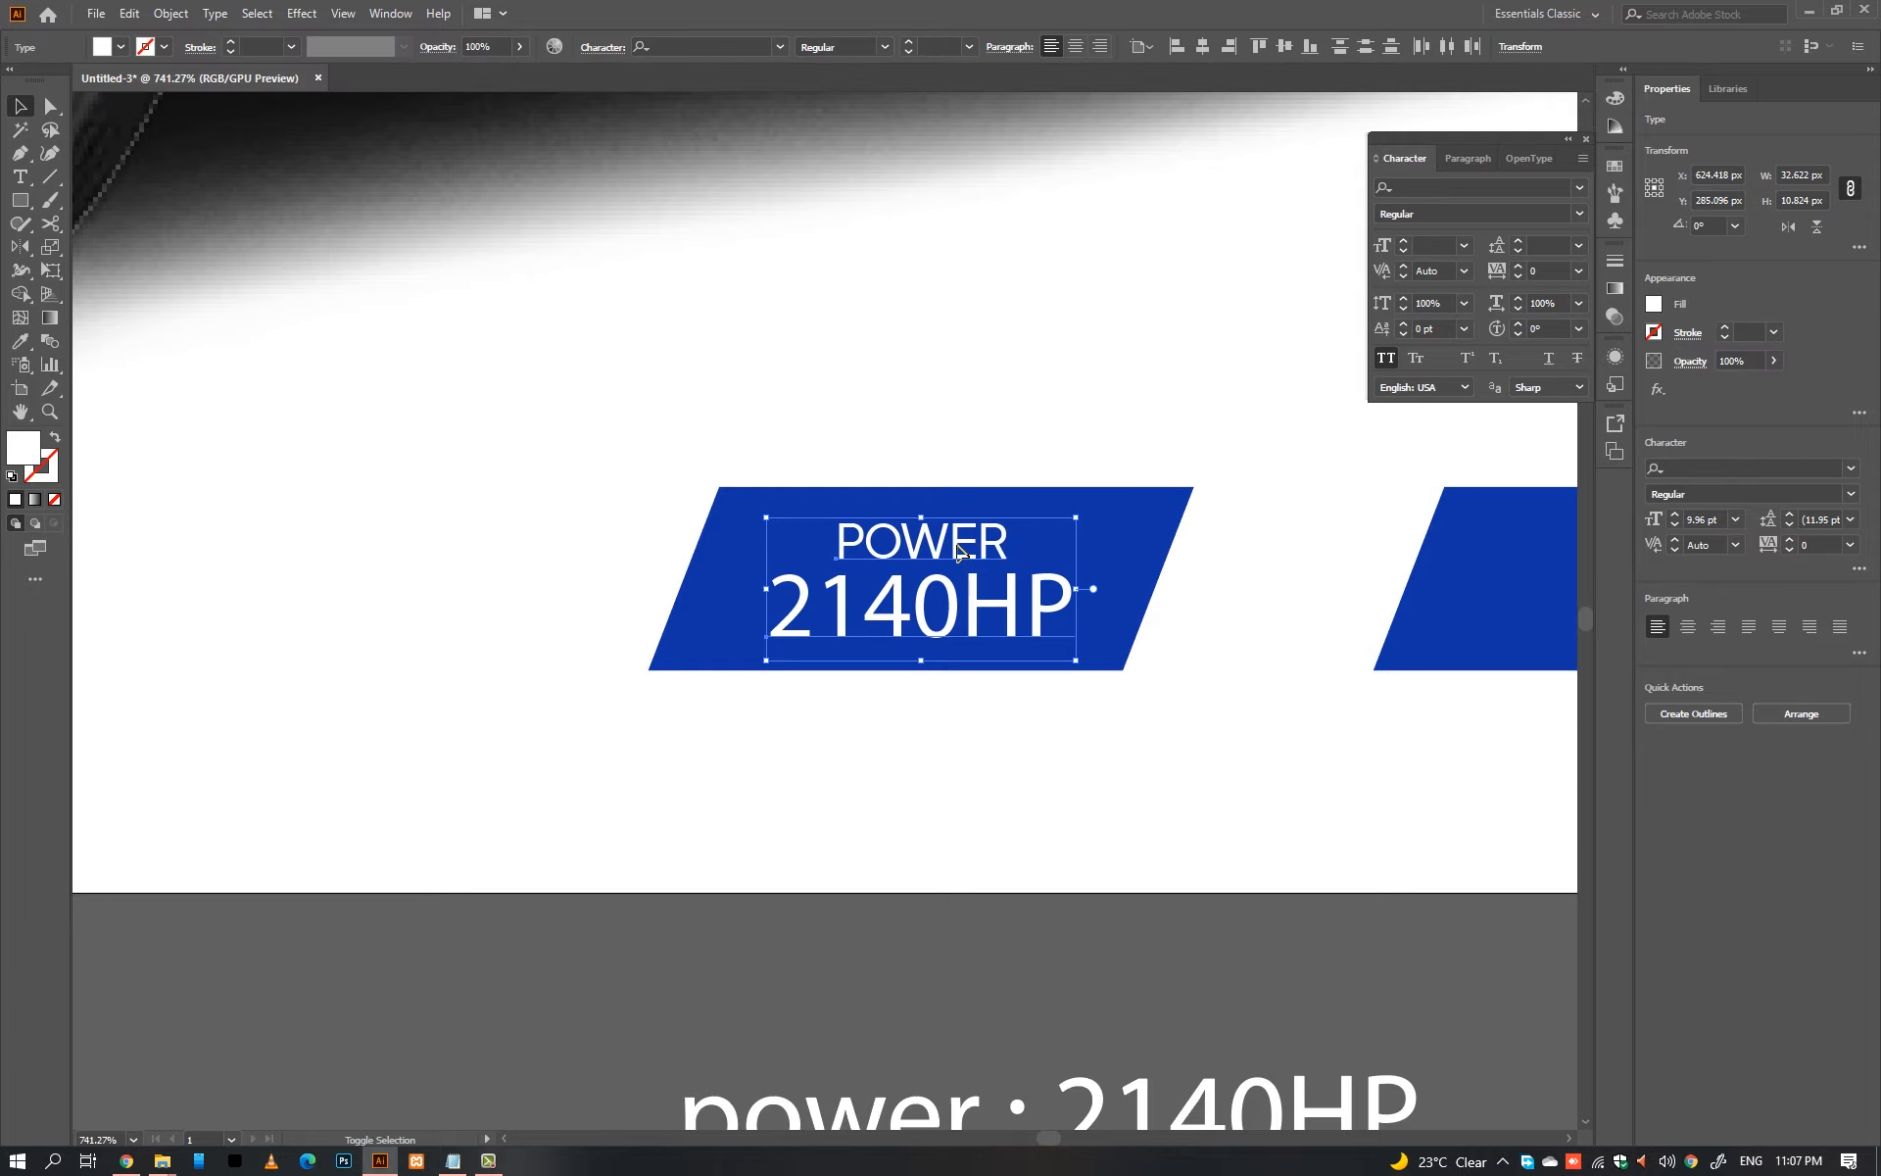
text(okta)
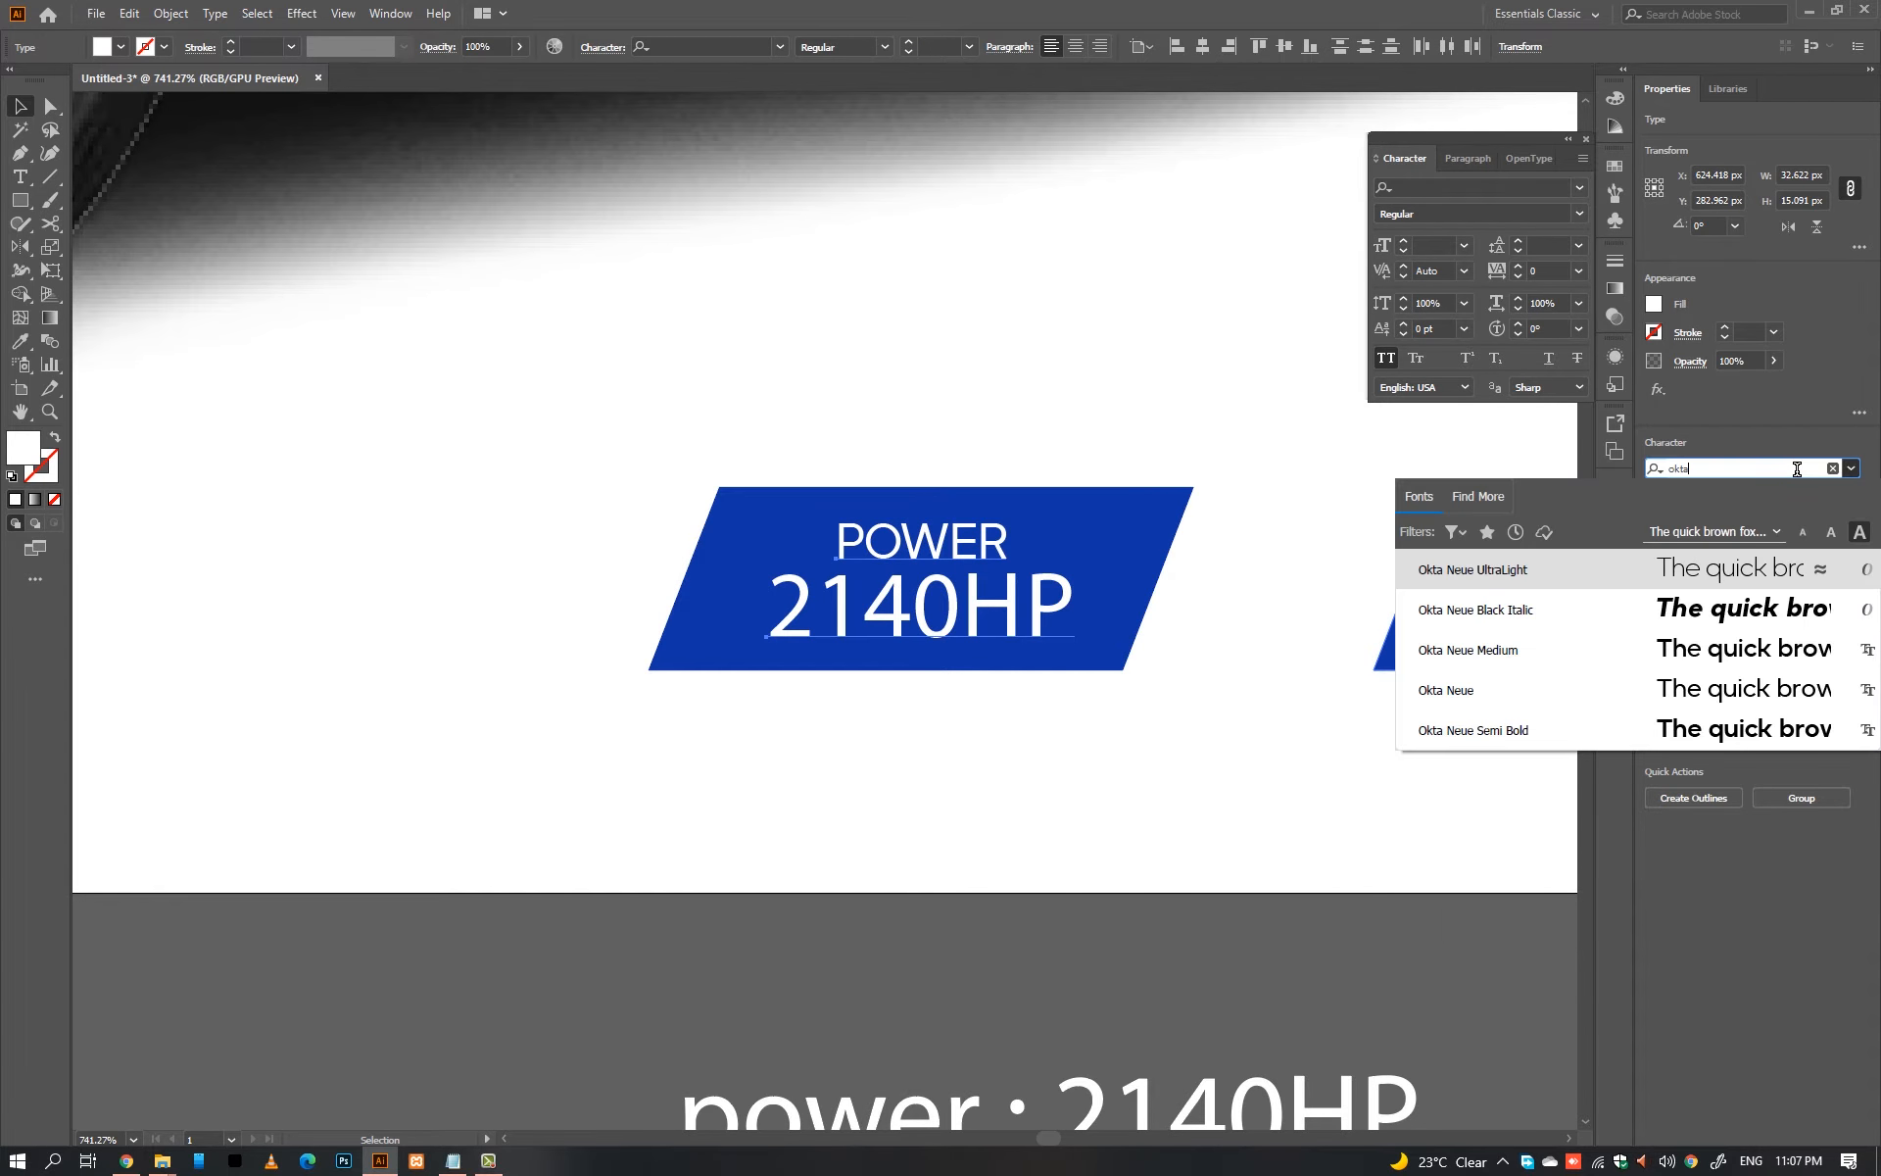
click(1767, 651)
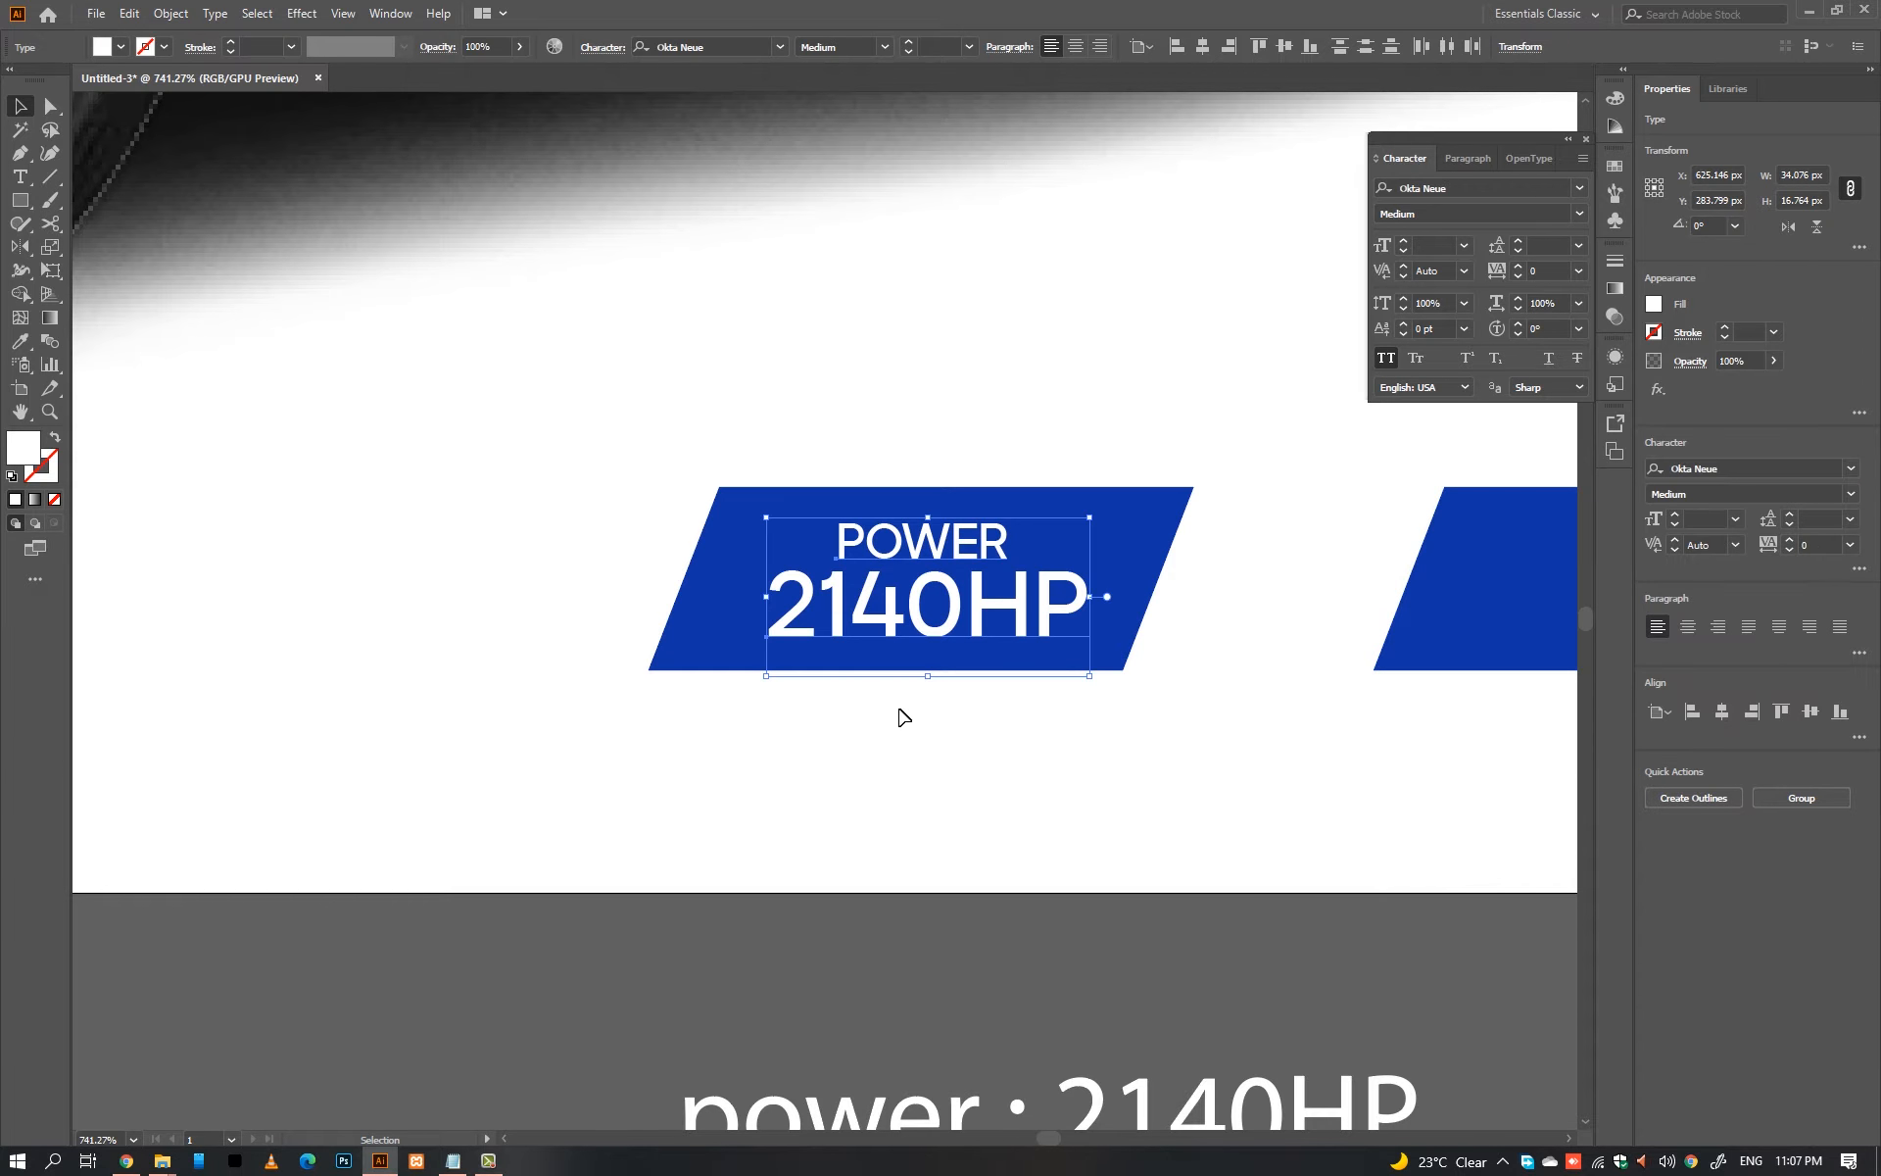
Step: Set the POWER label's font style to Regular and fill it with a light grey swatch
click(921, 541)
click(1850, 494)
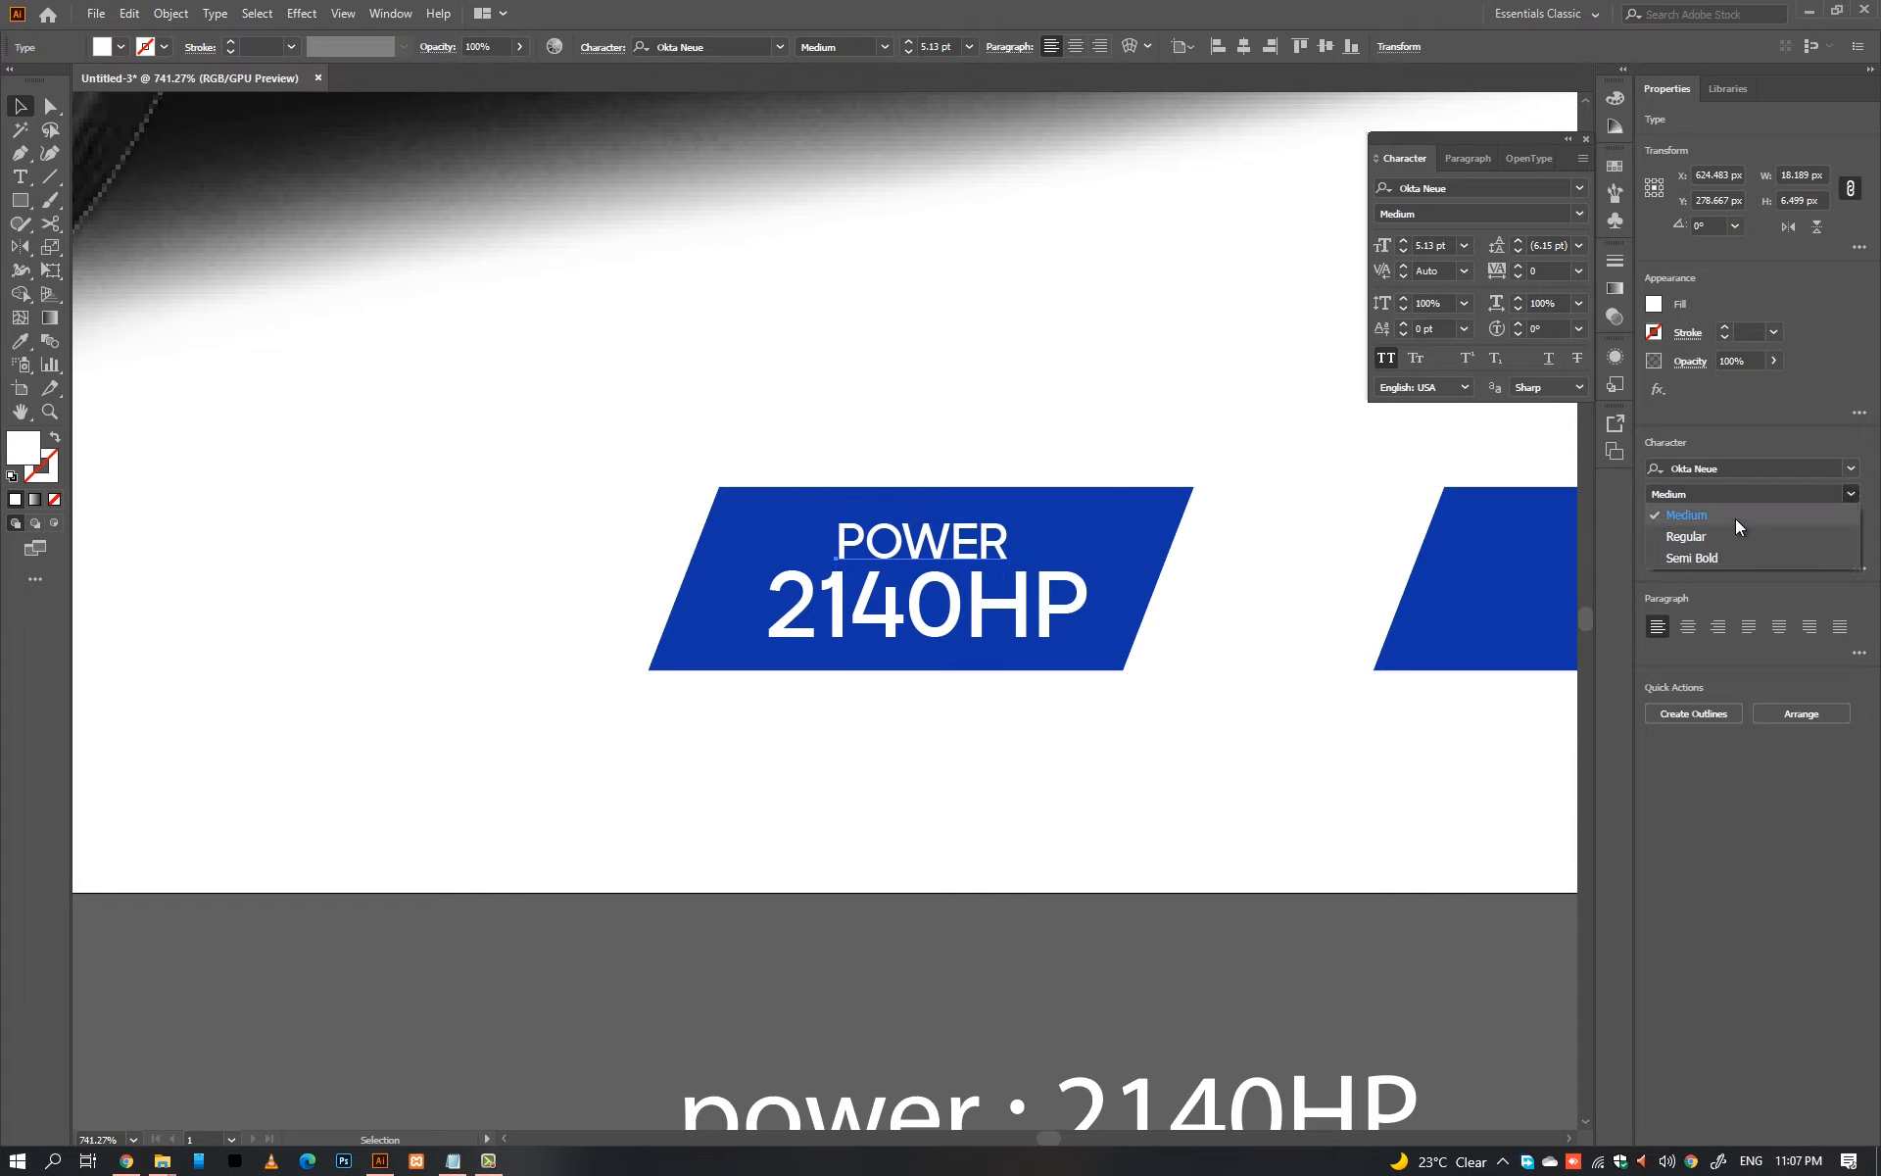
click(1730, 537)
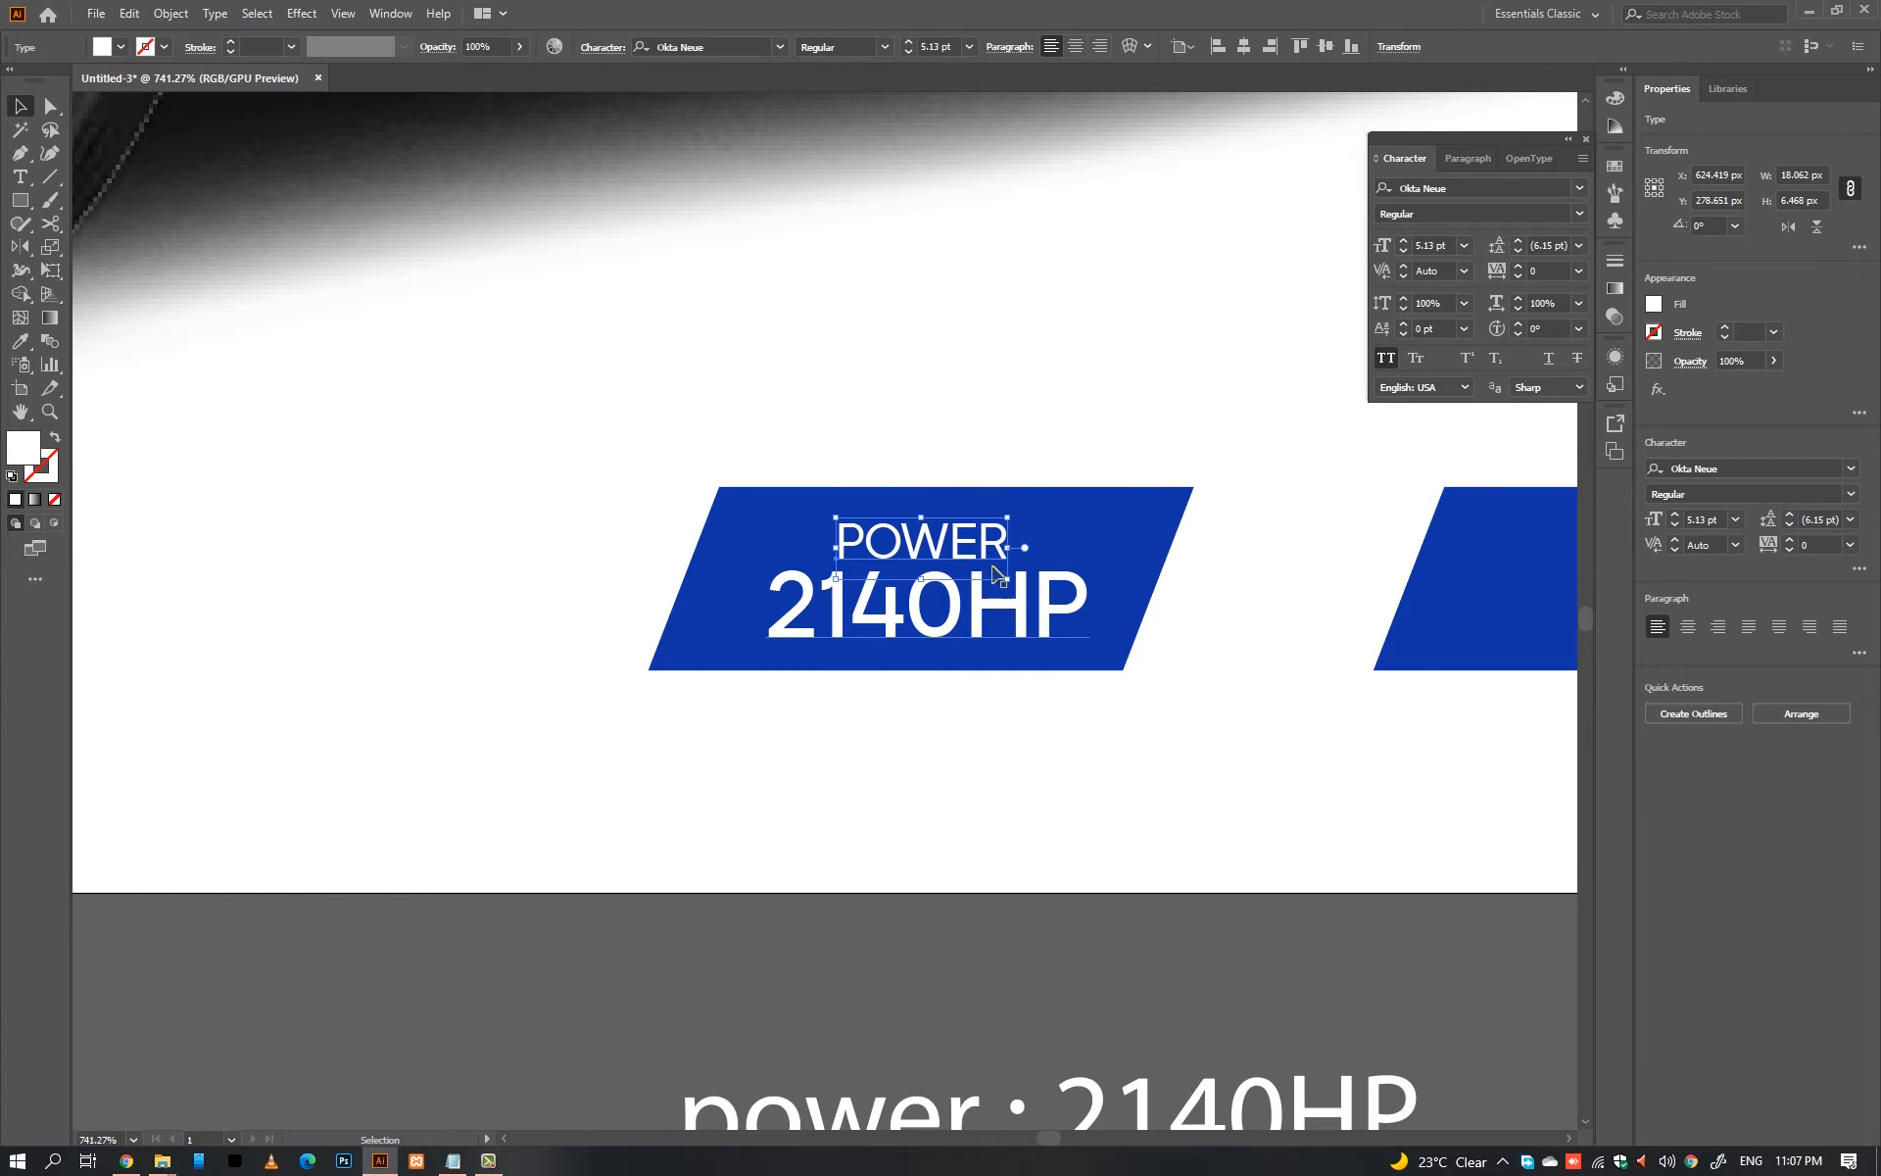
click(1655, 305)
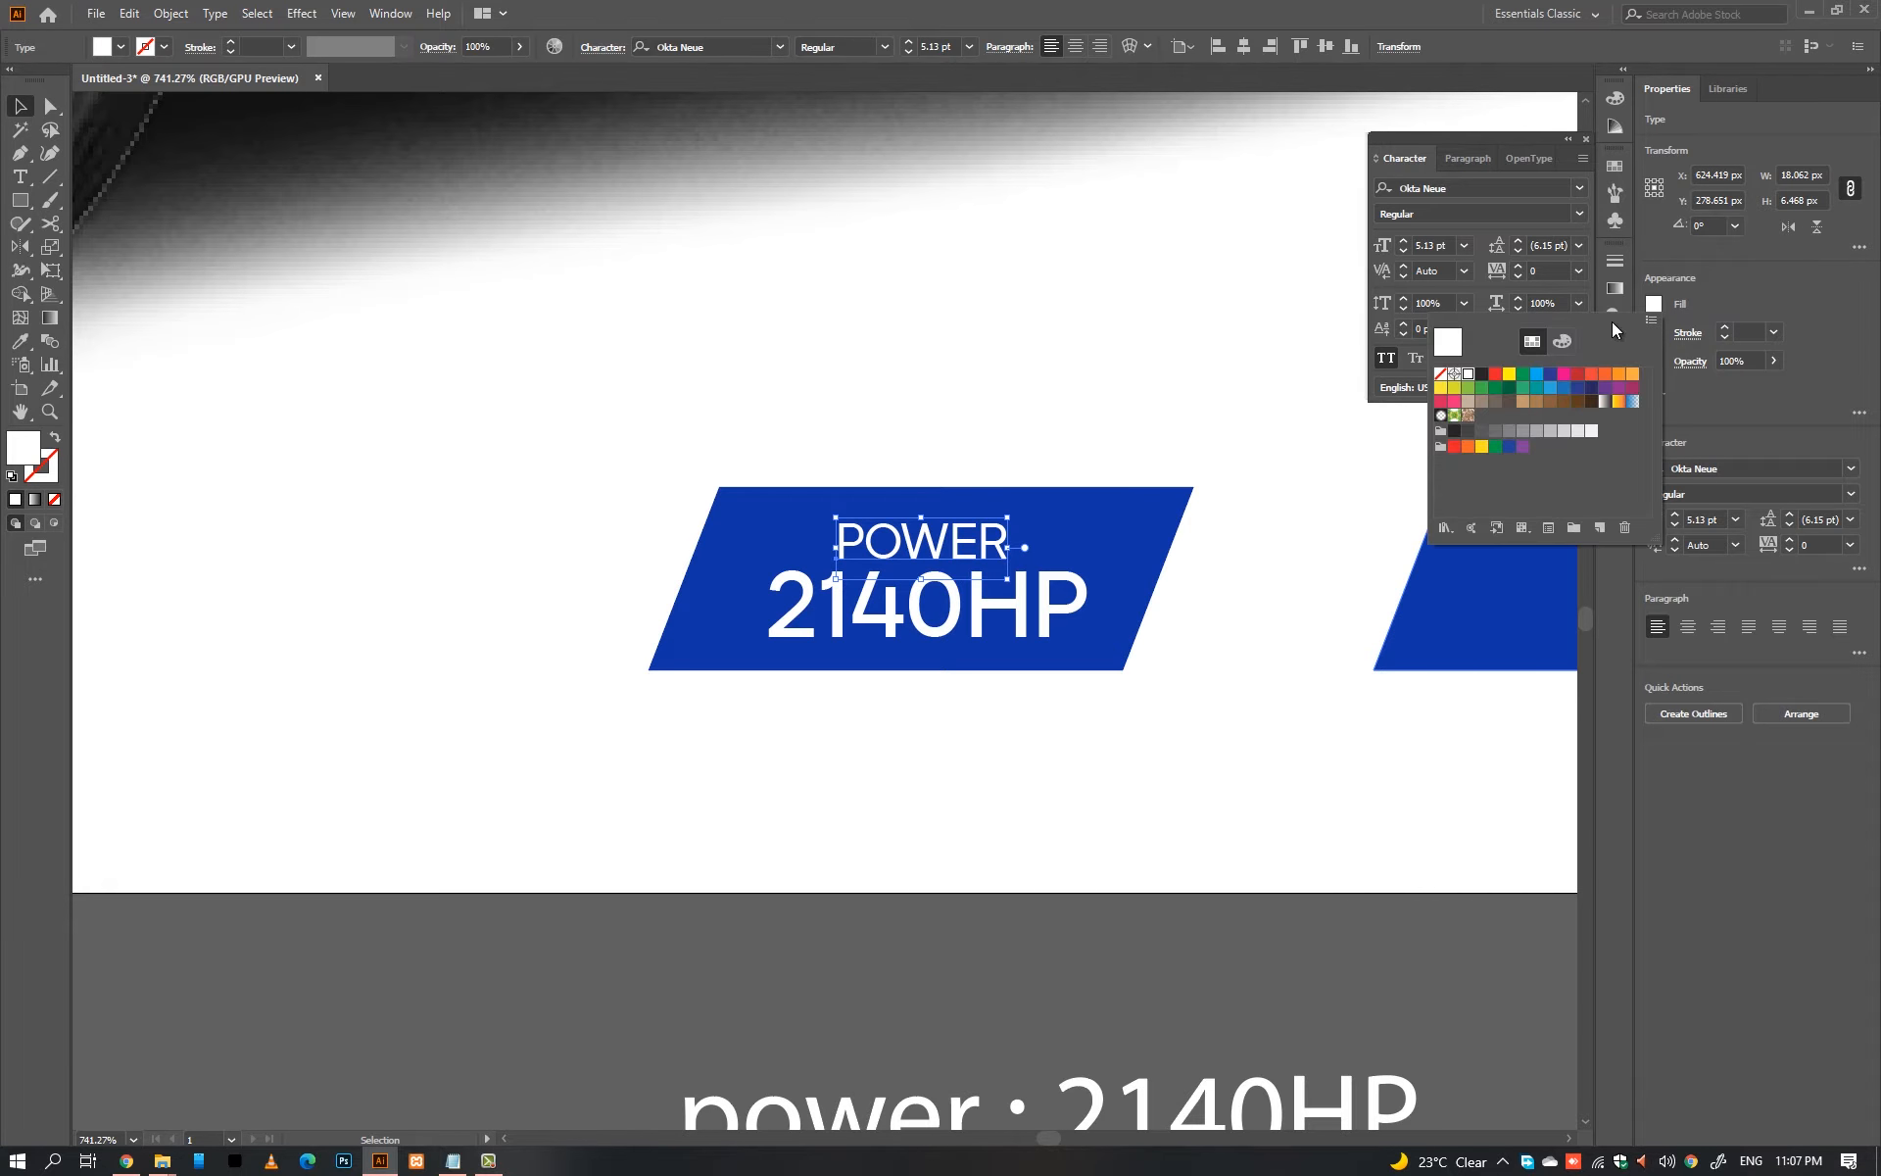
click(1550, 431)
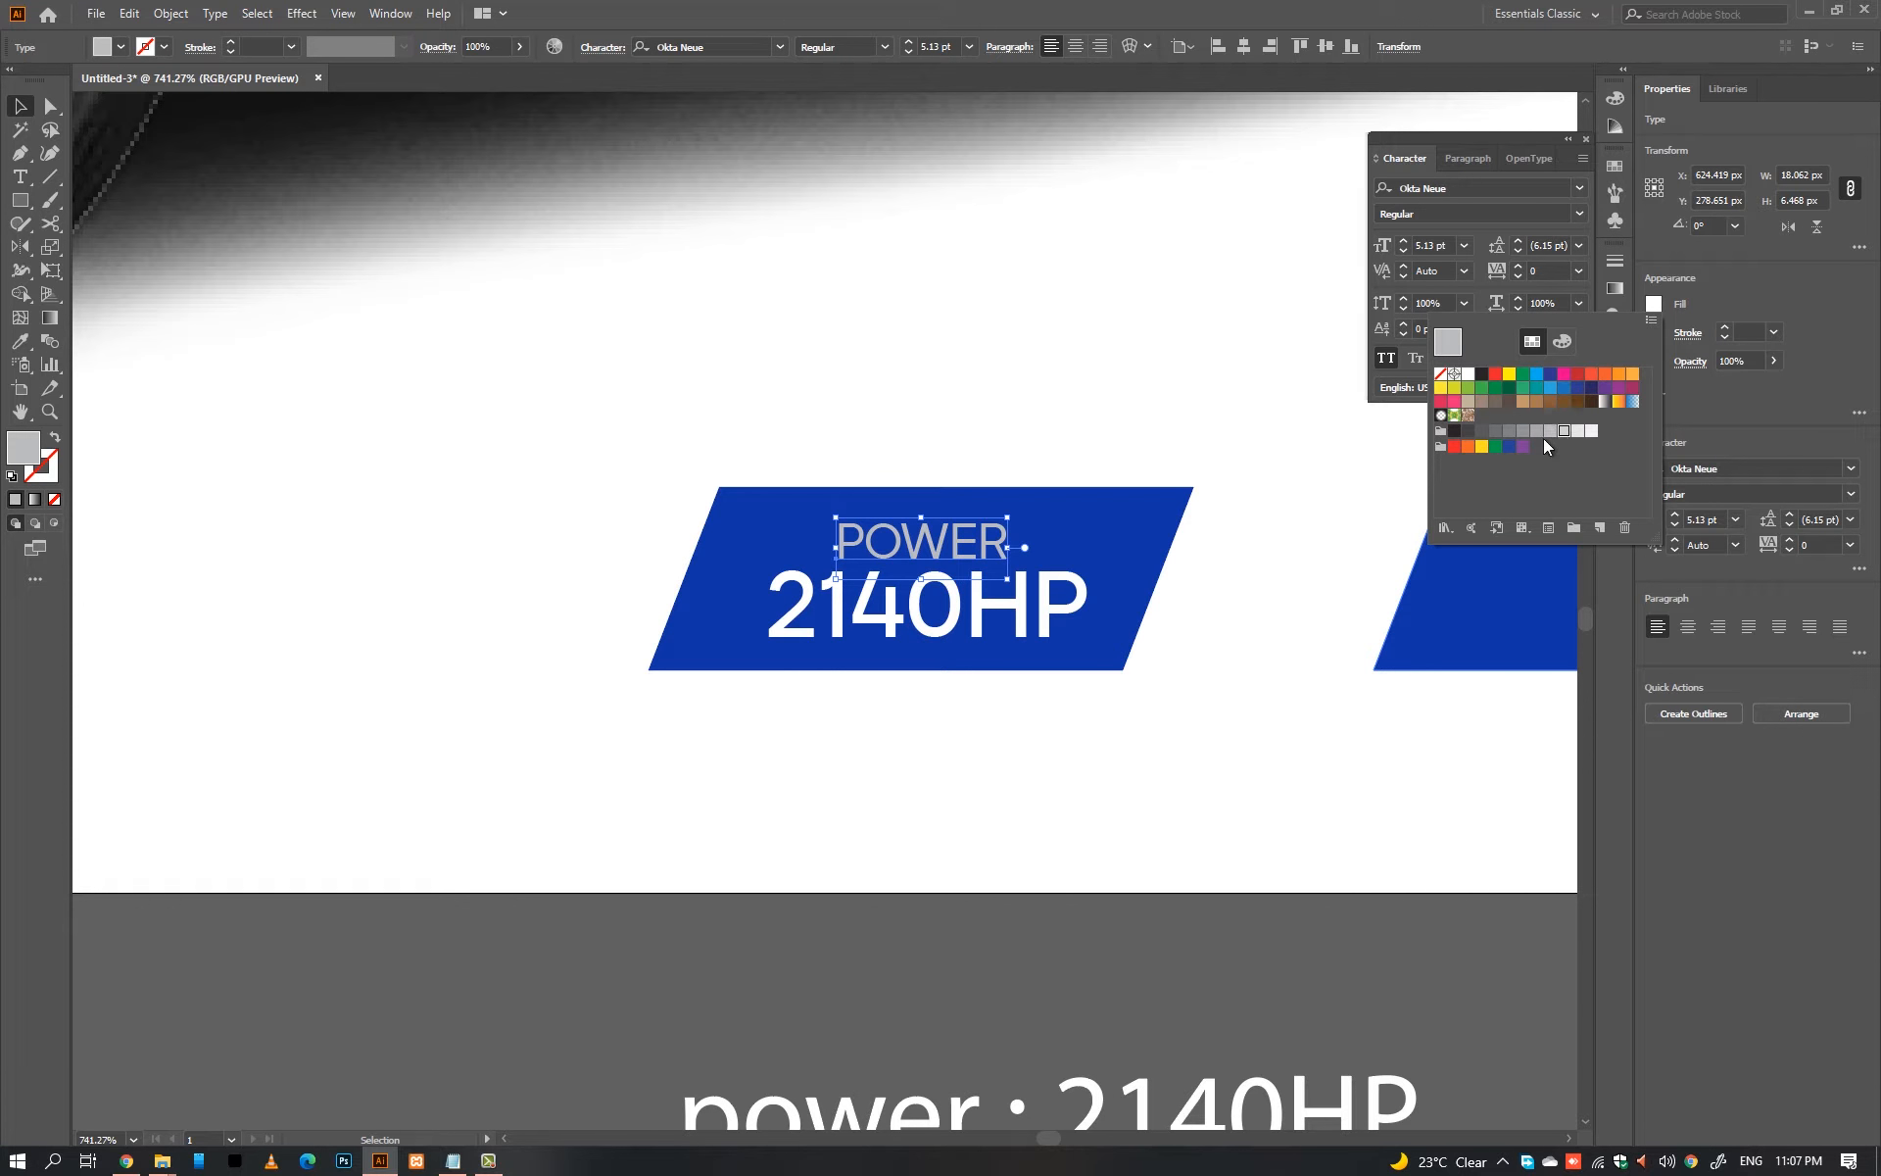
click(1564, 431)
click(1310, 607)
click(1298, 606)
Step: Centre the grouped POWER and 2140HP texts vertically on the parallelogram and enlarge them to about 5.53 pt and 10.74 pt
click(1065, 604)
shift+click(960, 542)
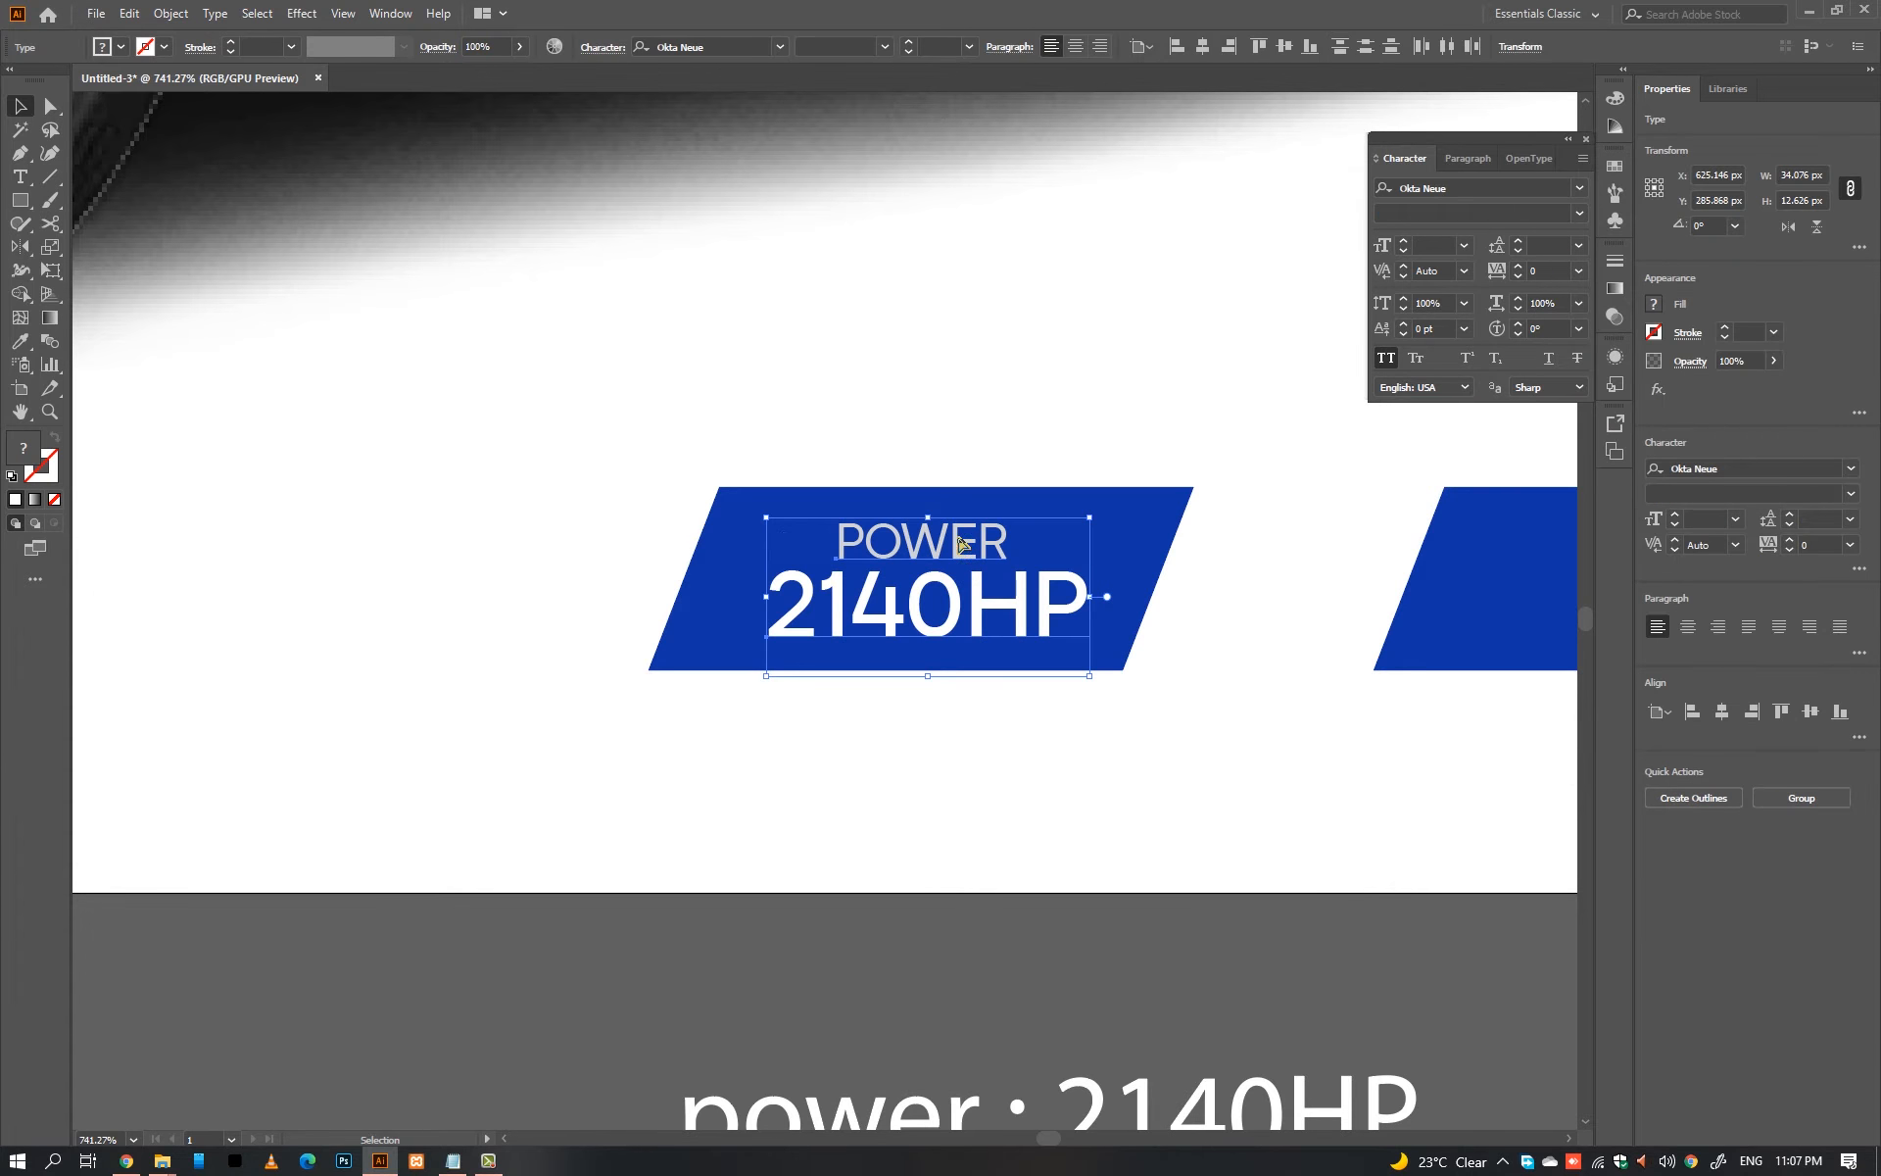
shift+click(1156, 534)
click(1811, 473)
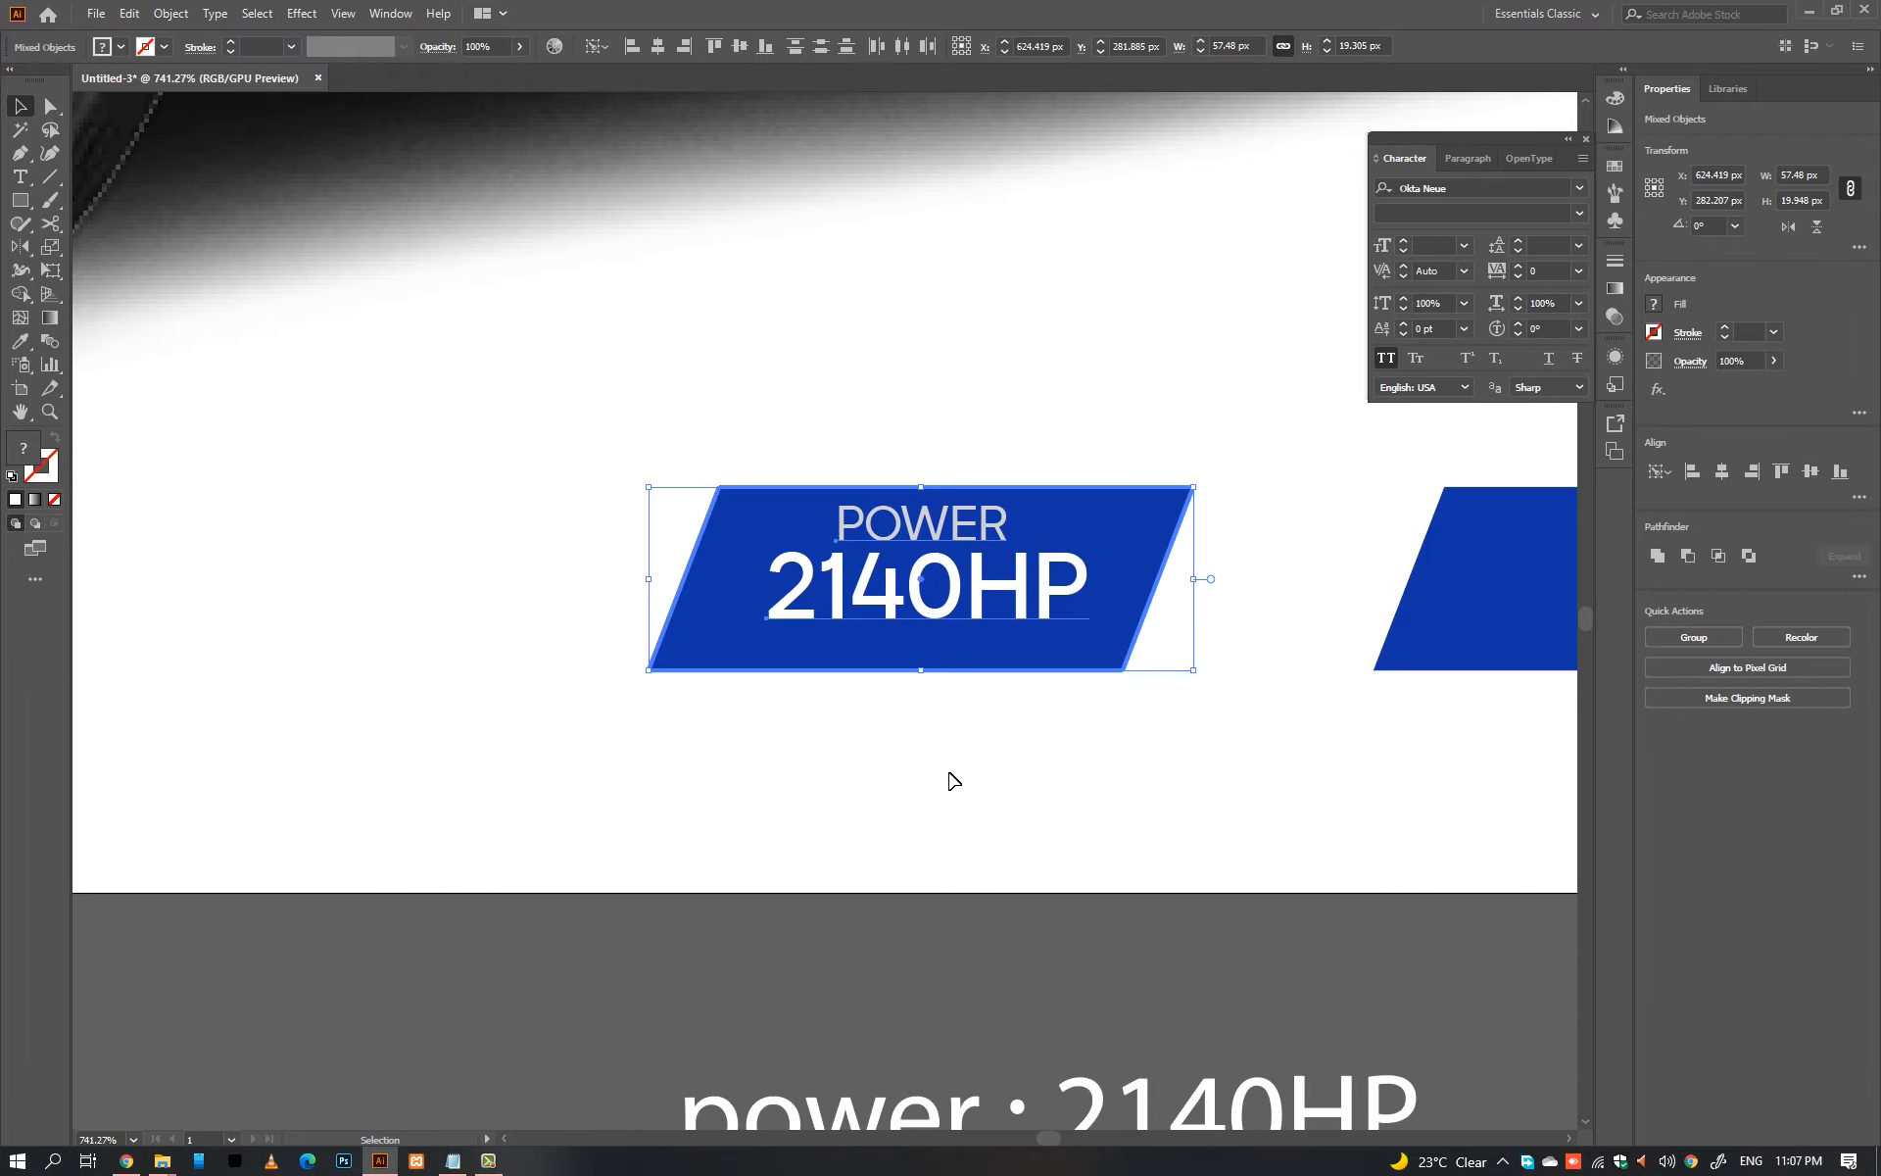
click(950, 781)
click(989, 607)
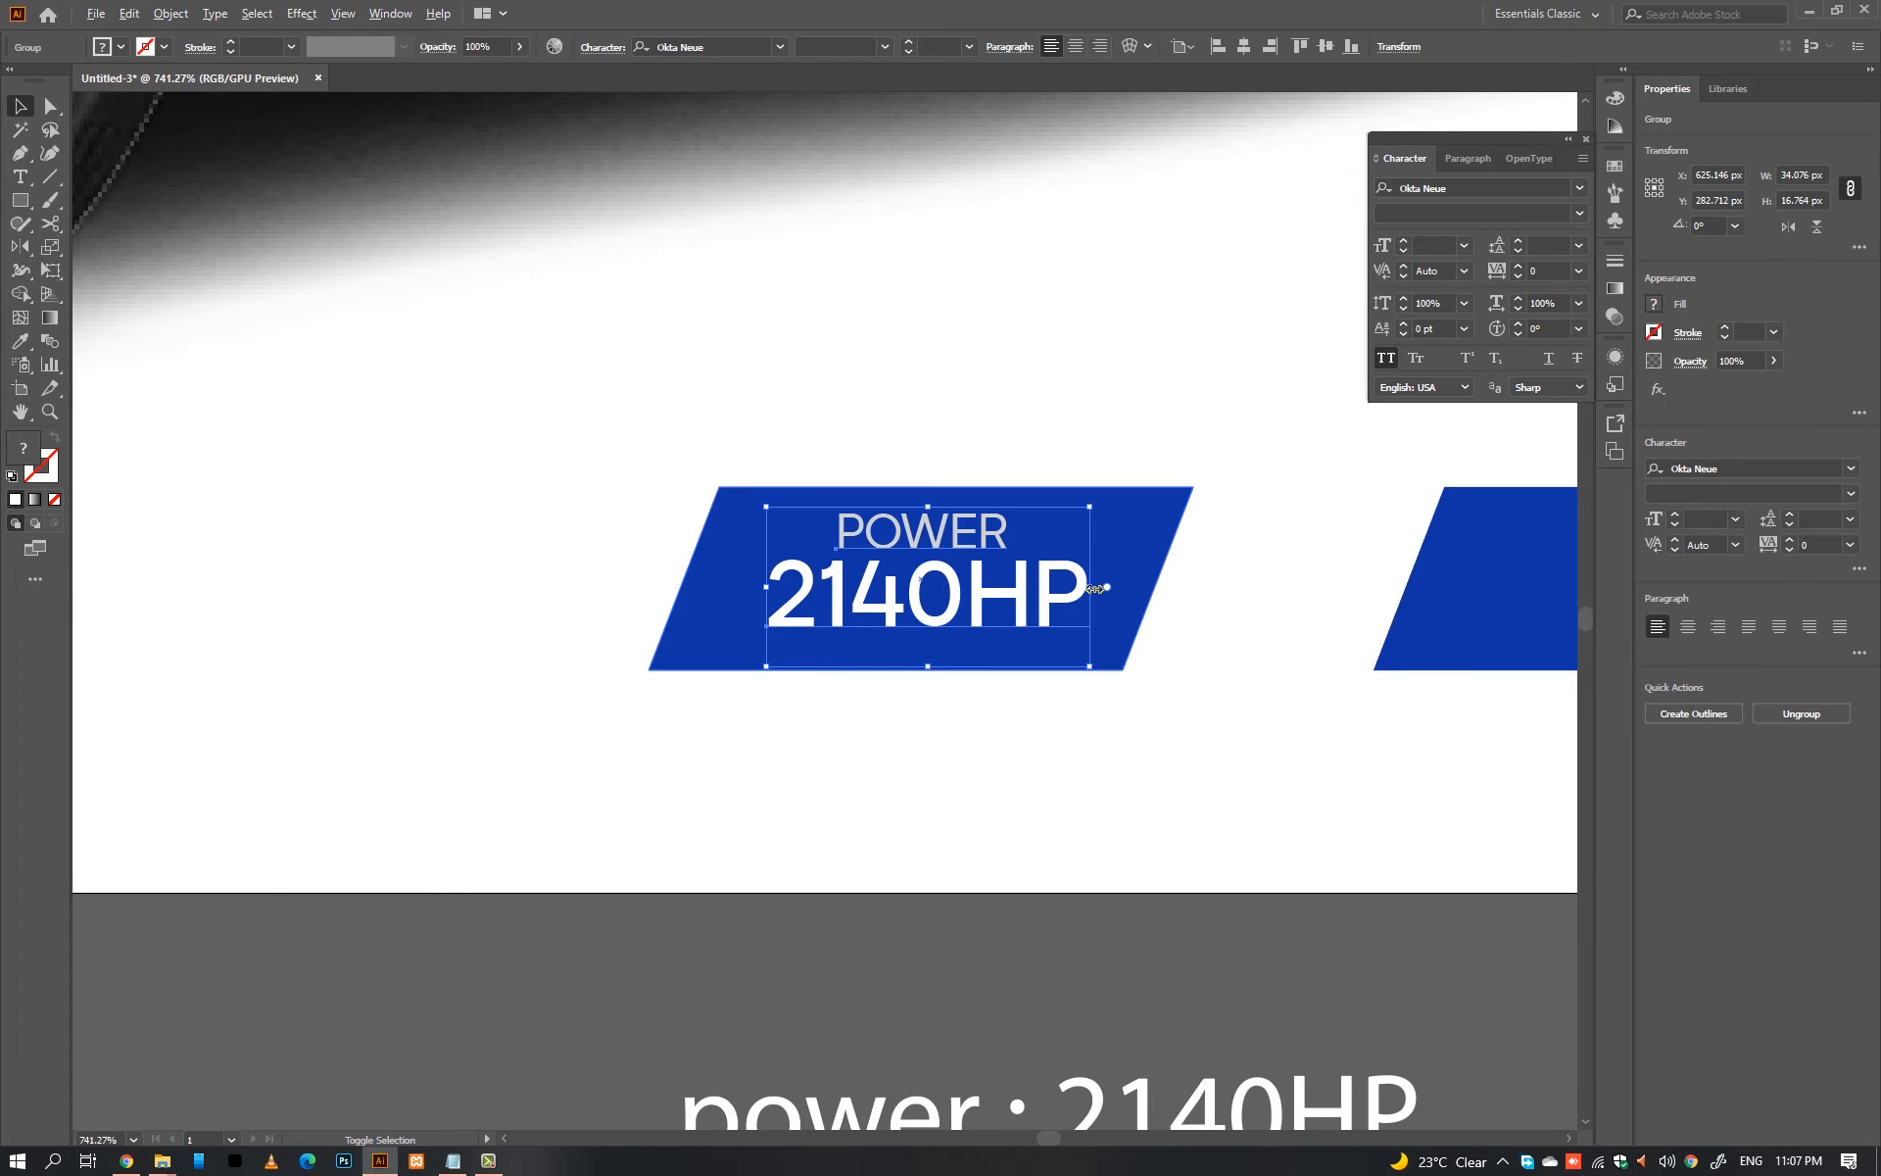
drag(1090, 587, 1106, 588)
click(1211, 630)
Step: Delete the two blank parallelograms and duplicate the finished POWER box twice in an evenly spaced row to its right
scroll(1213, 630, down, 4)
drag(1361, 658, 1428, 621)
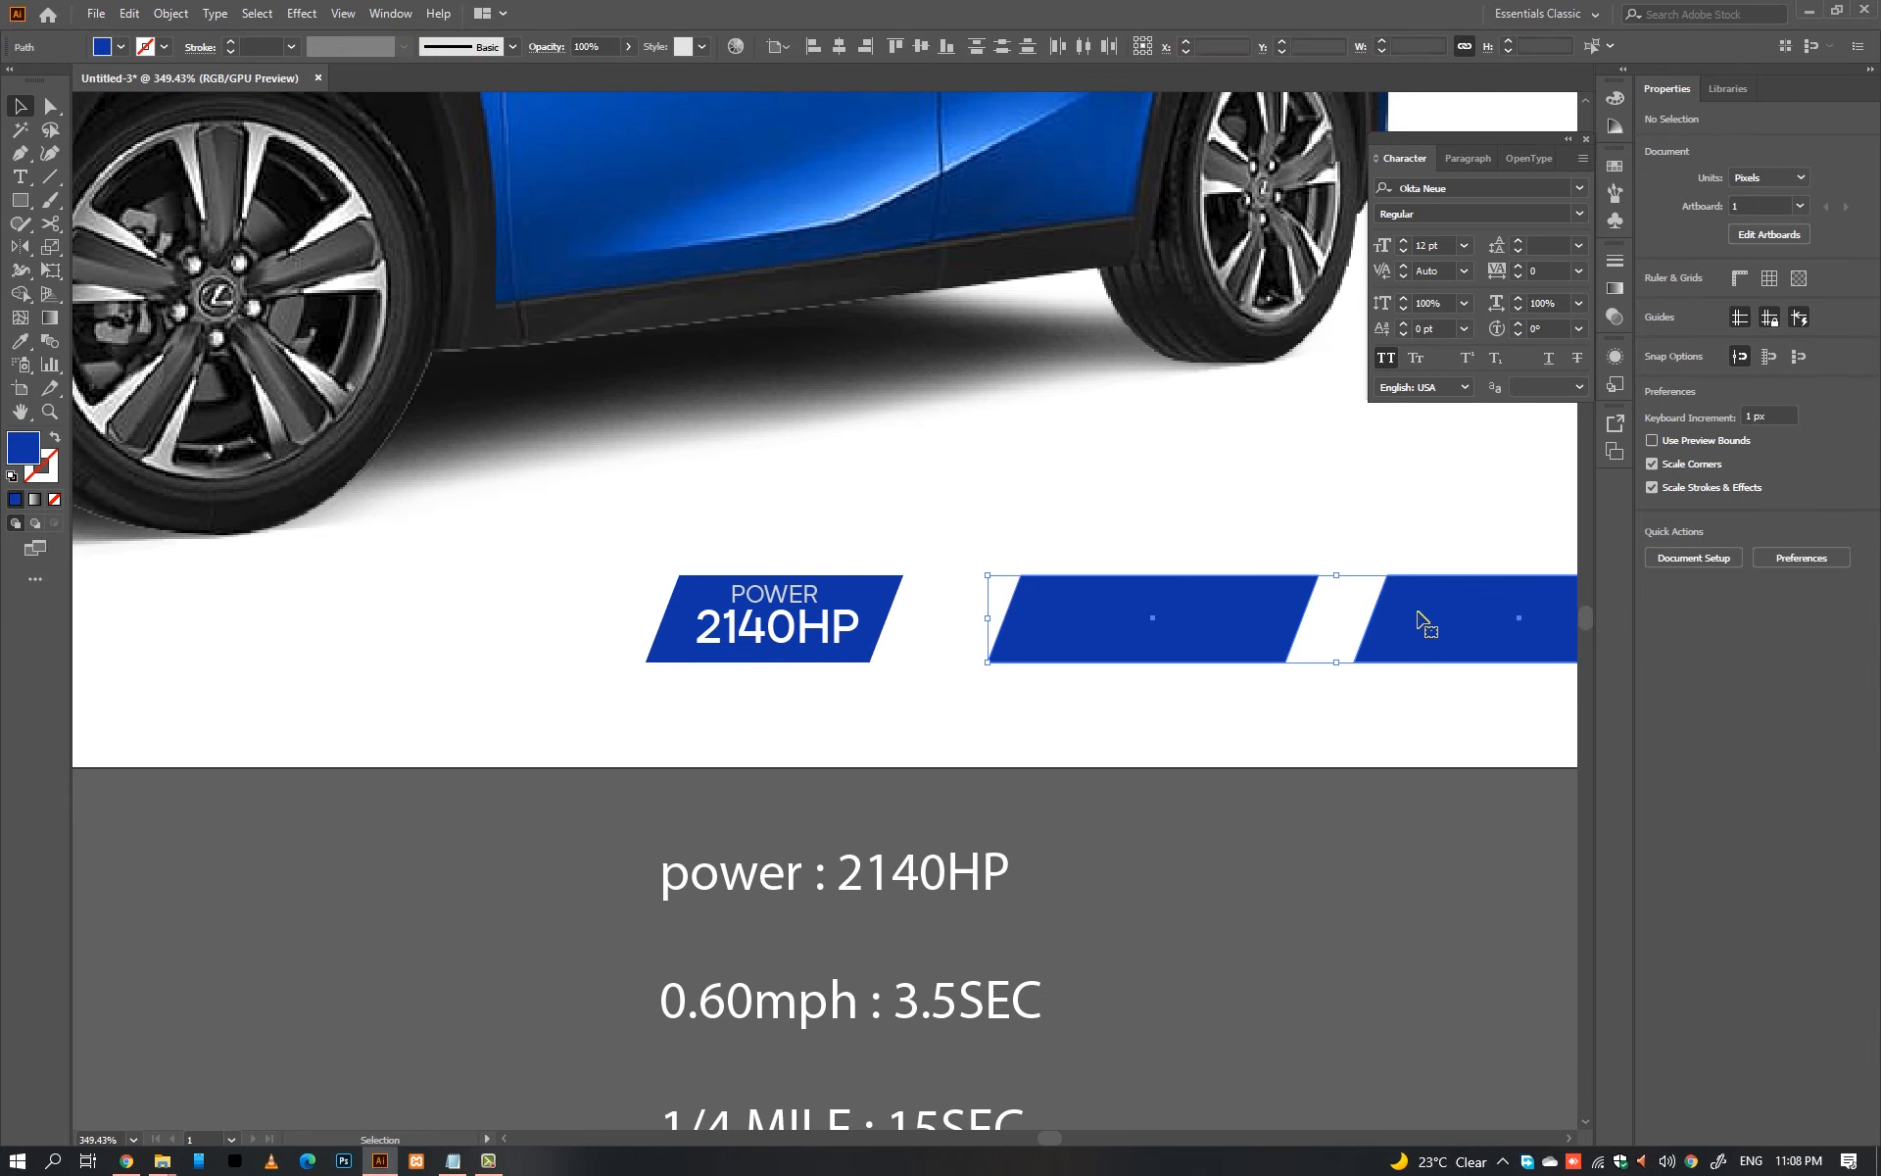
key(Delete)
drag(734, 602, 1041, 602)
key(ctrl+d)
Step: Apply the grey POWER label's text style to the spec list below the artboard
scroll(1588, 1032, down, 5)
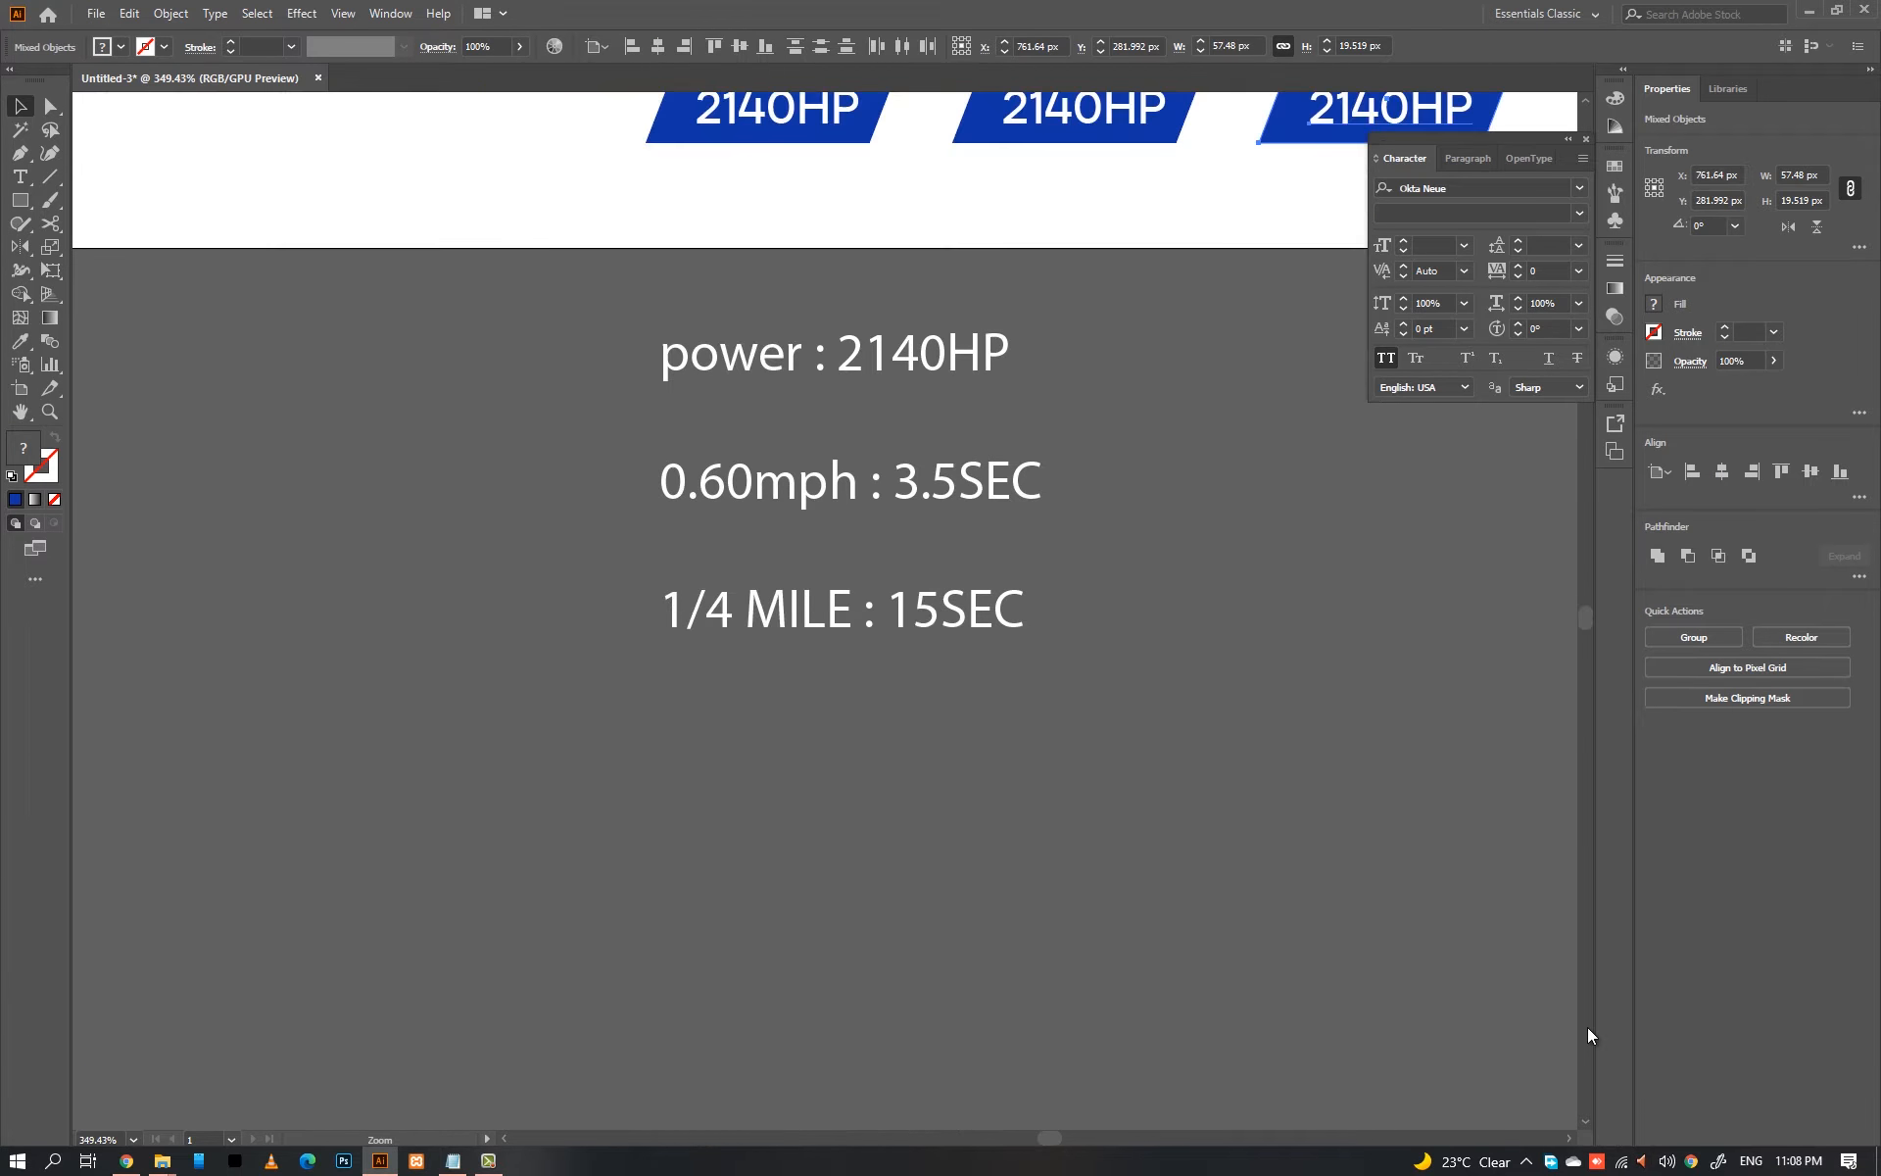
scroll(1273, 852, up, 3)
key(t)
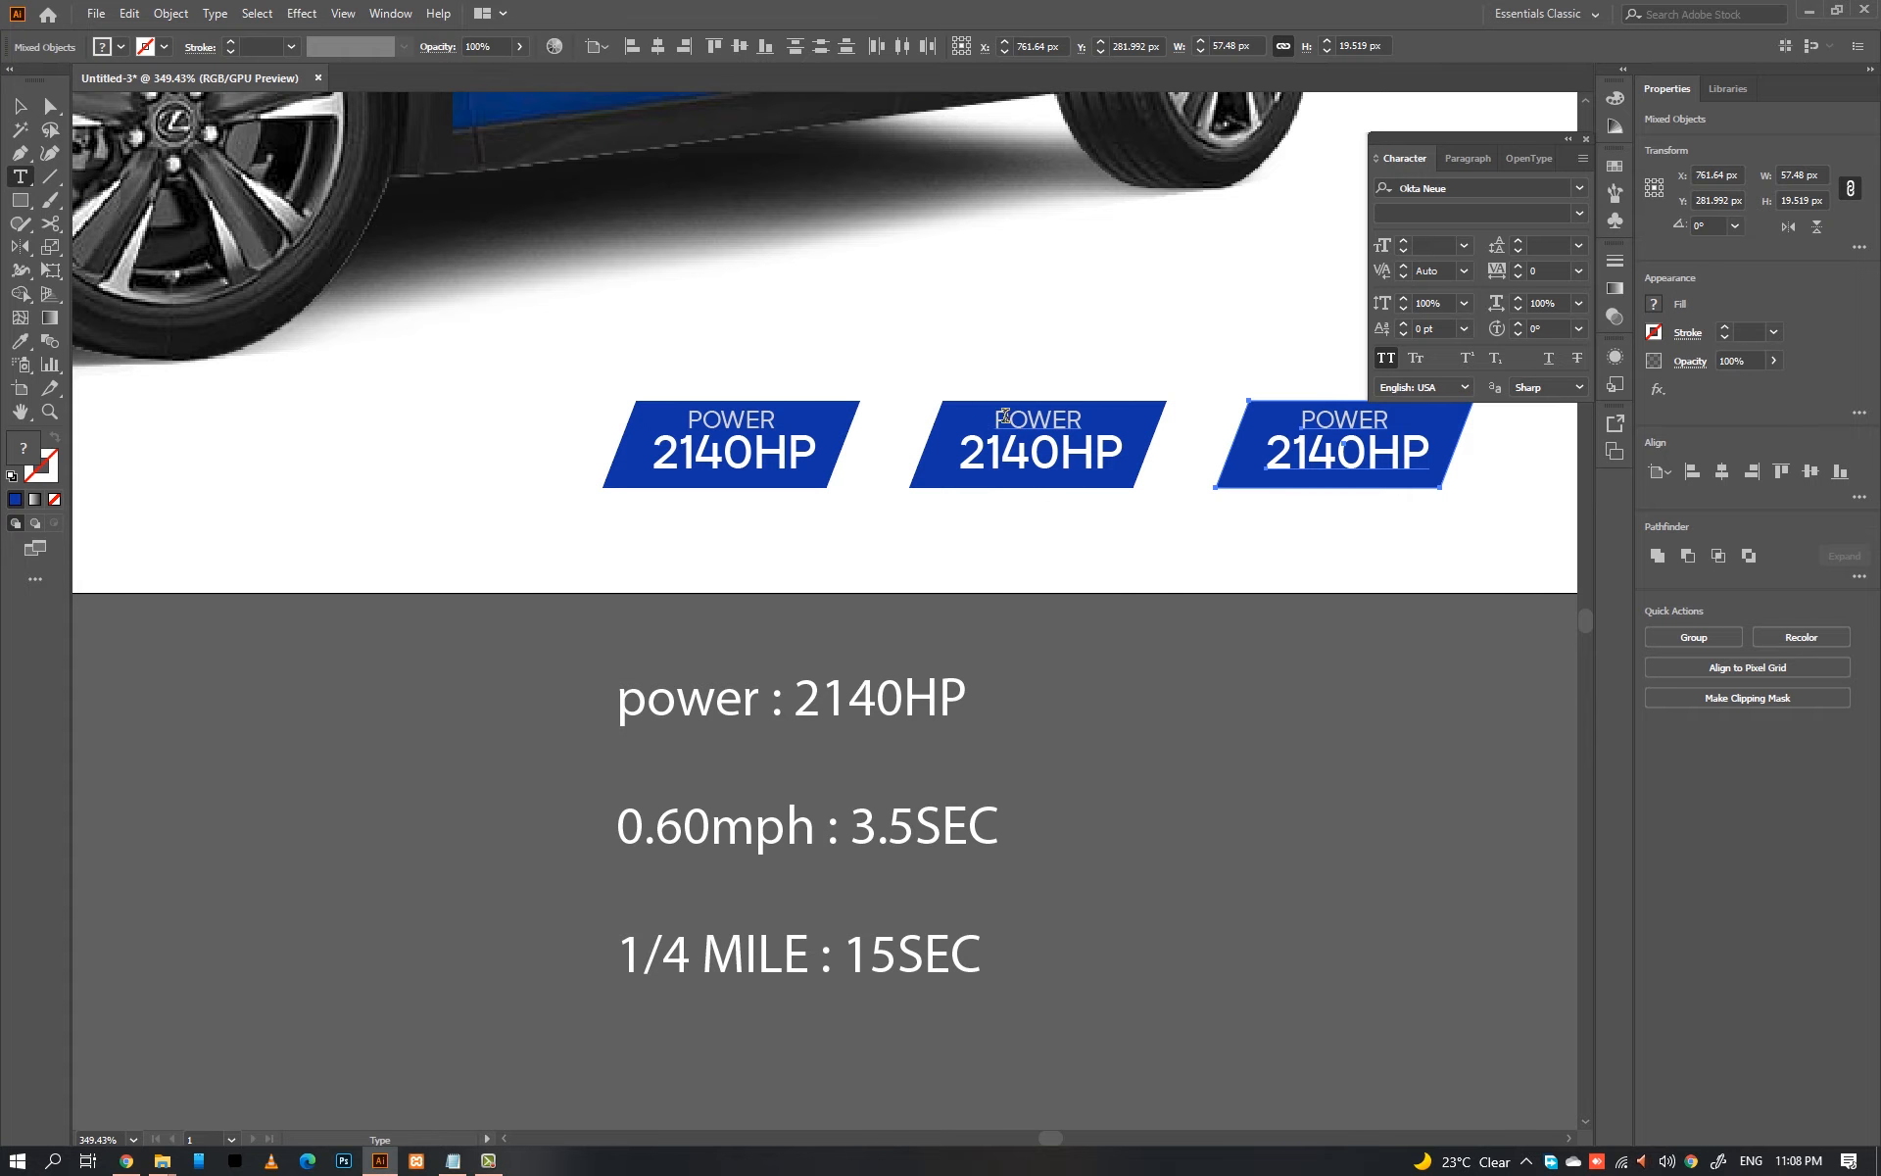
key(a)
click(895, 825)
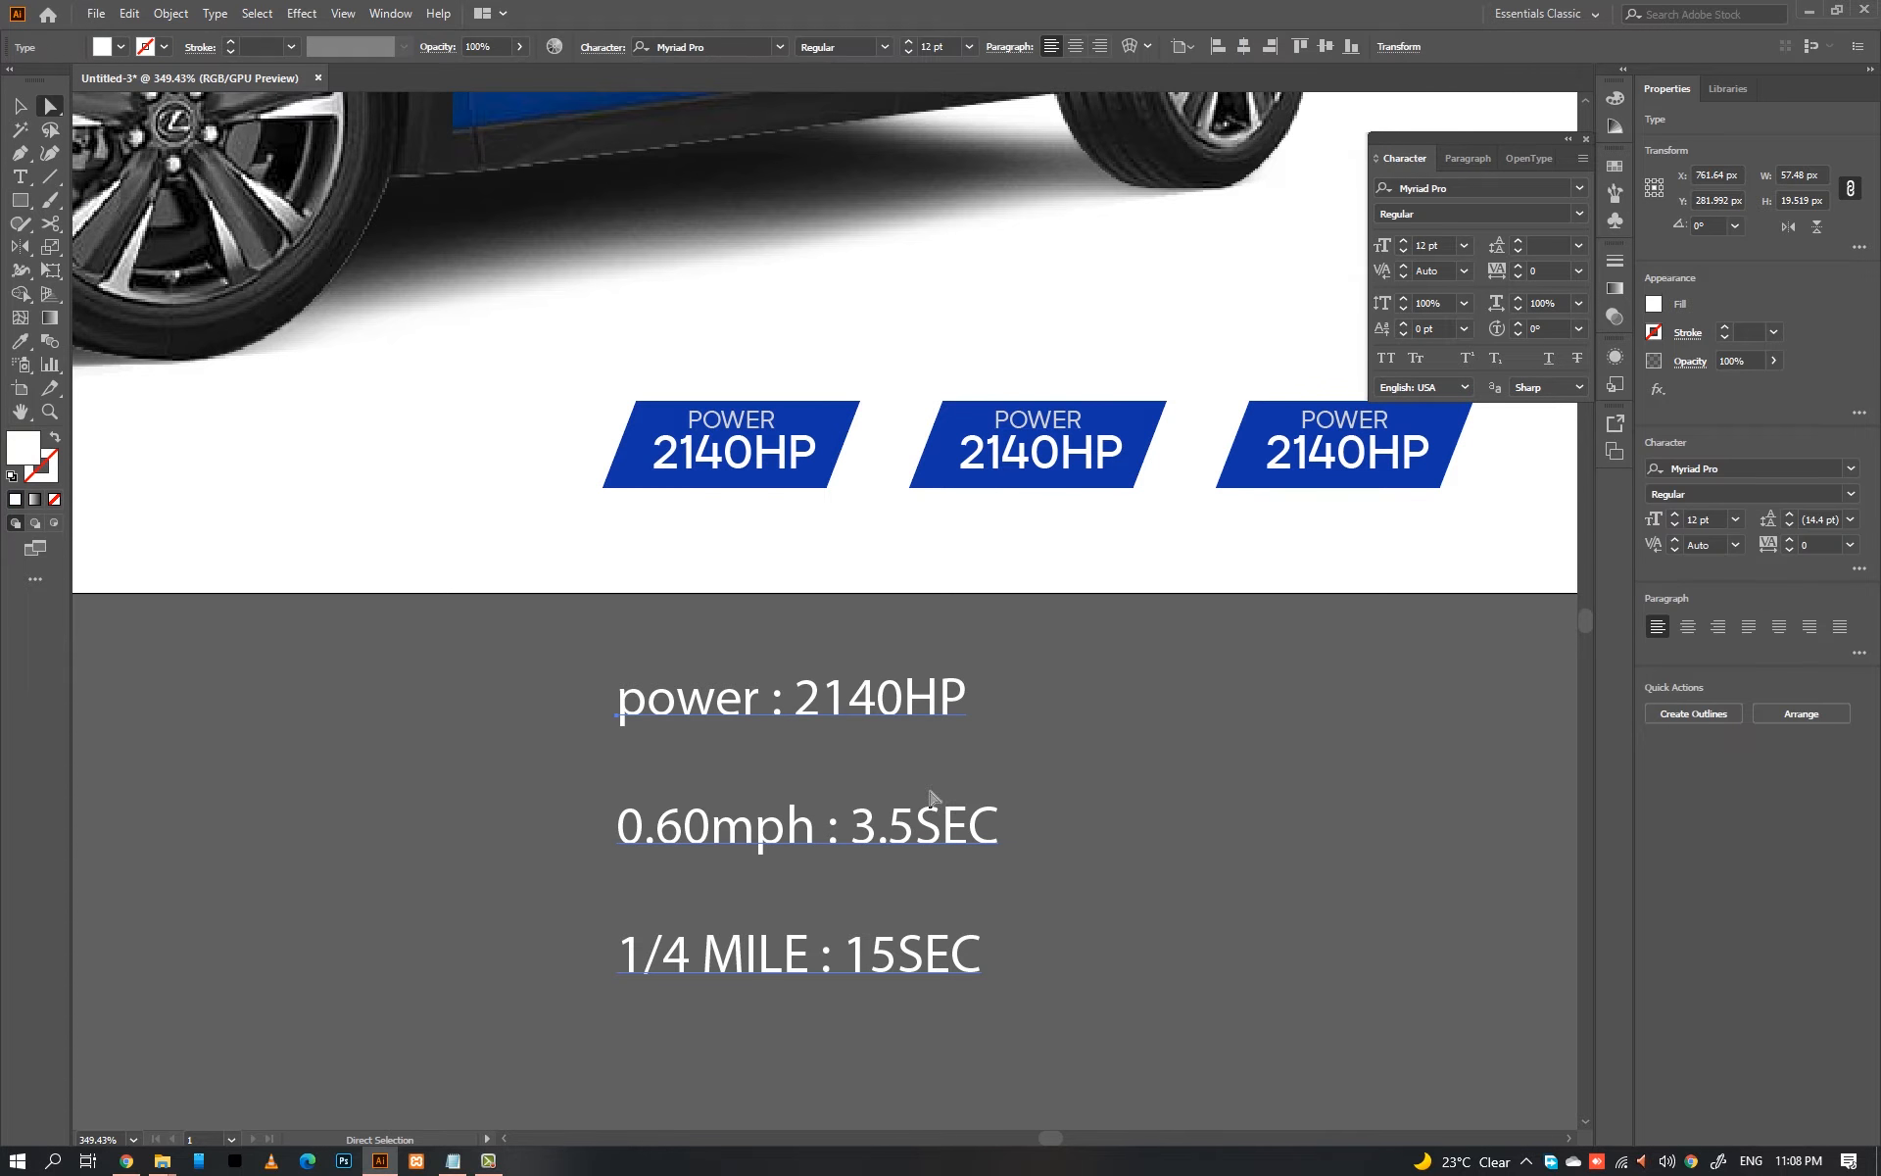
key(i)
click(1052, 428)
key(t)
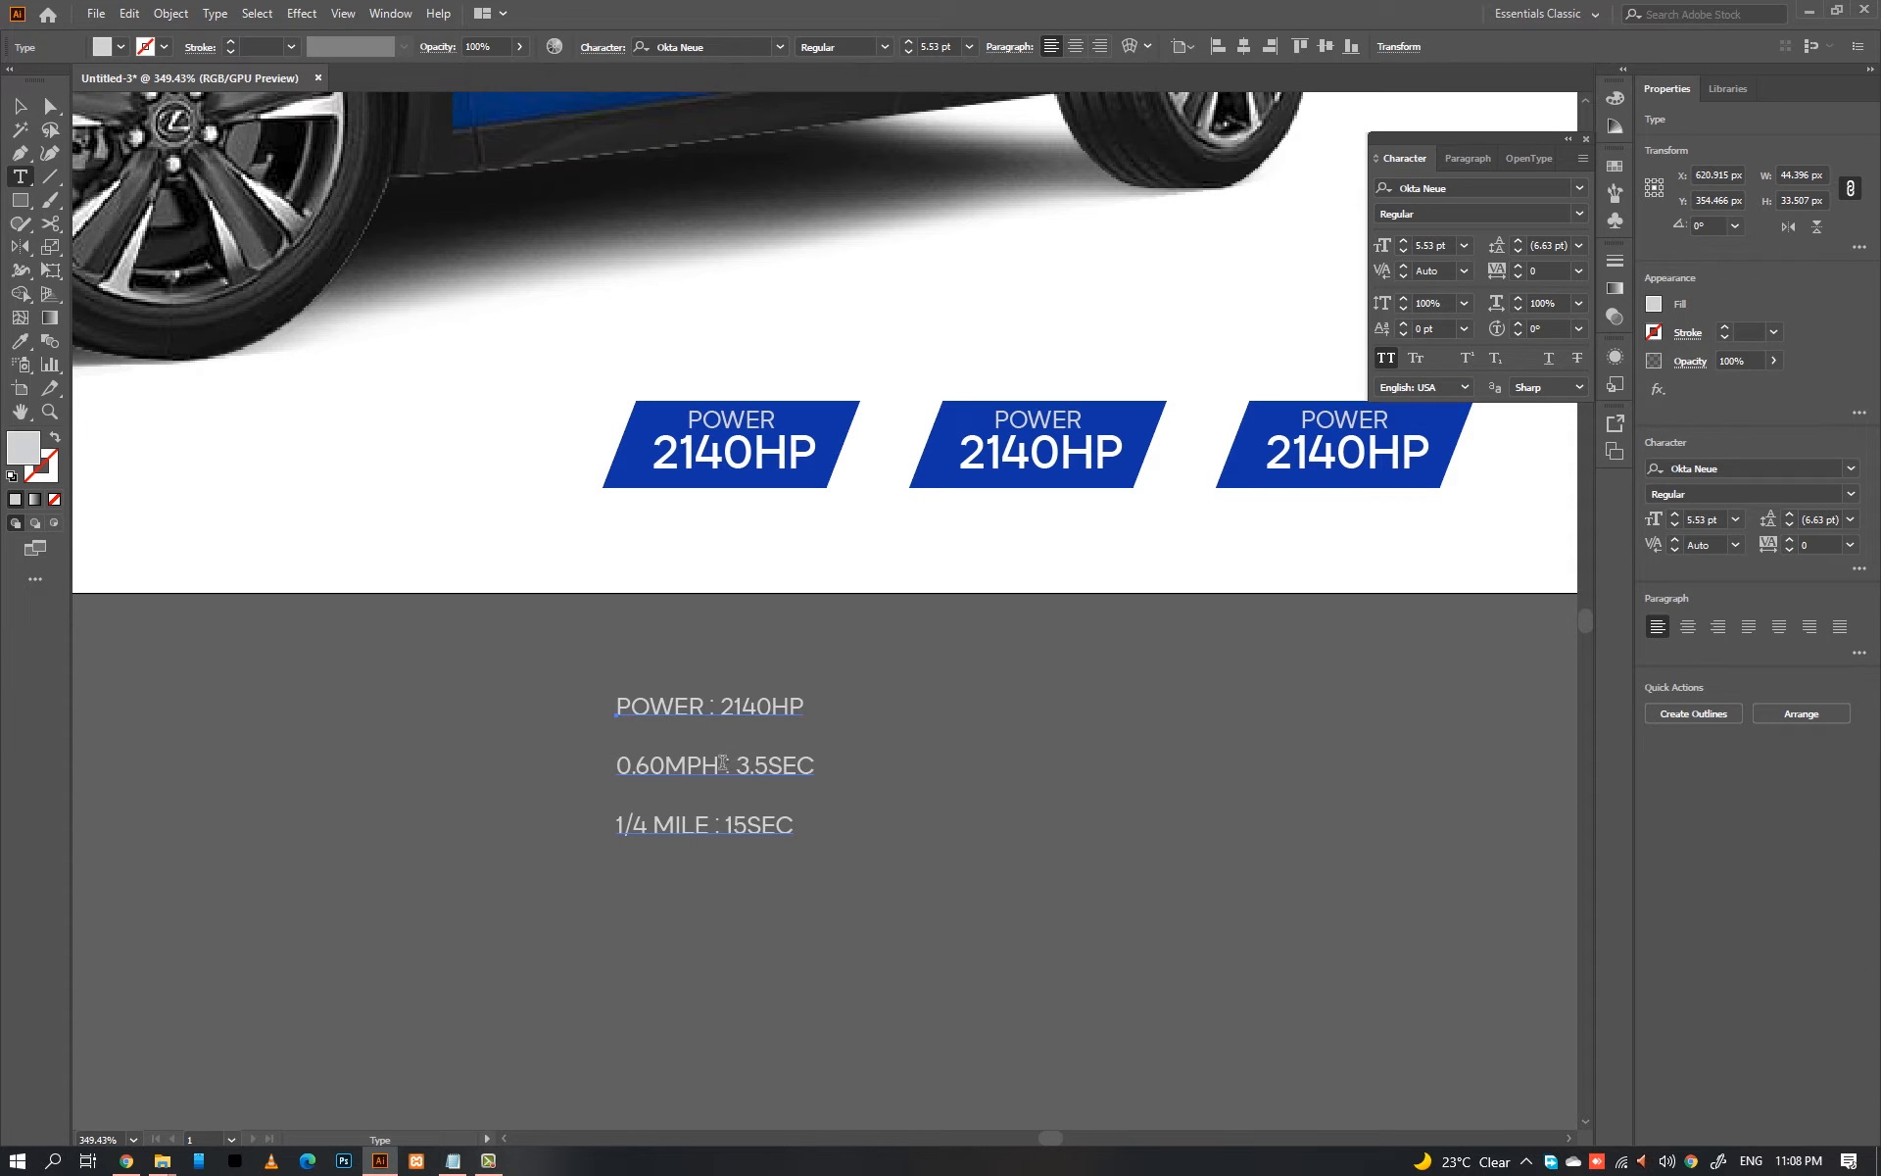
Step: Replace the POWER label in the second box with 0.60MPH copied from the spec list
drag(722, 761, 546, 768)
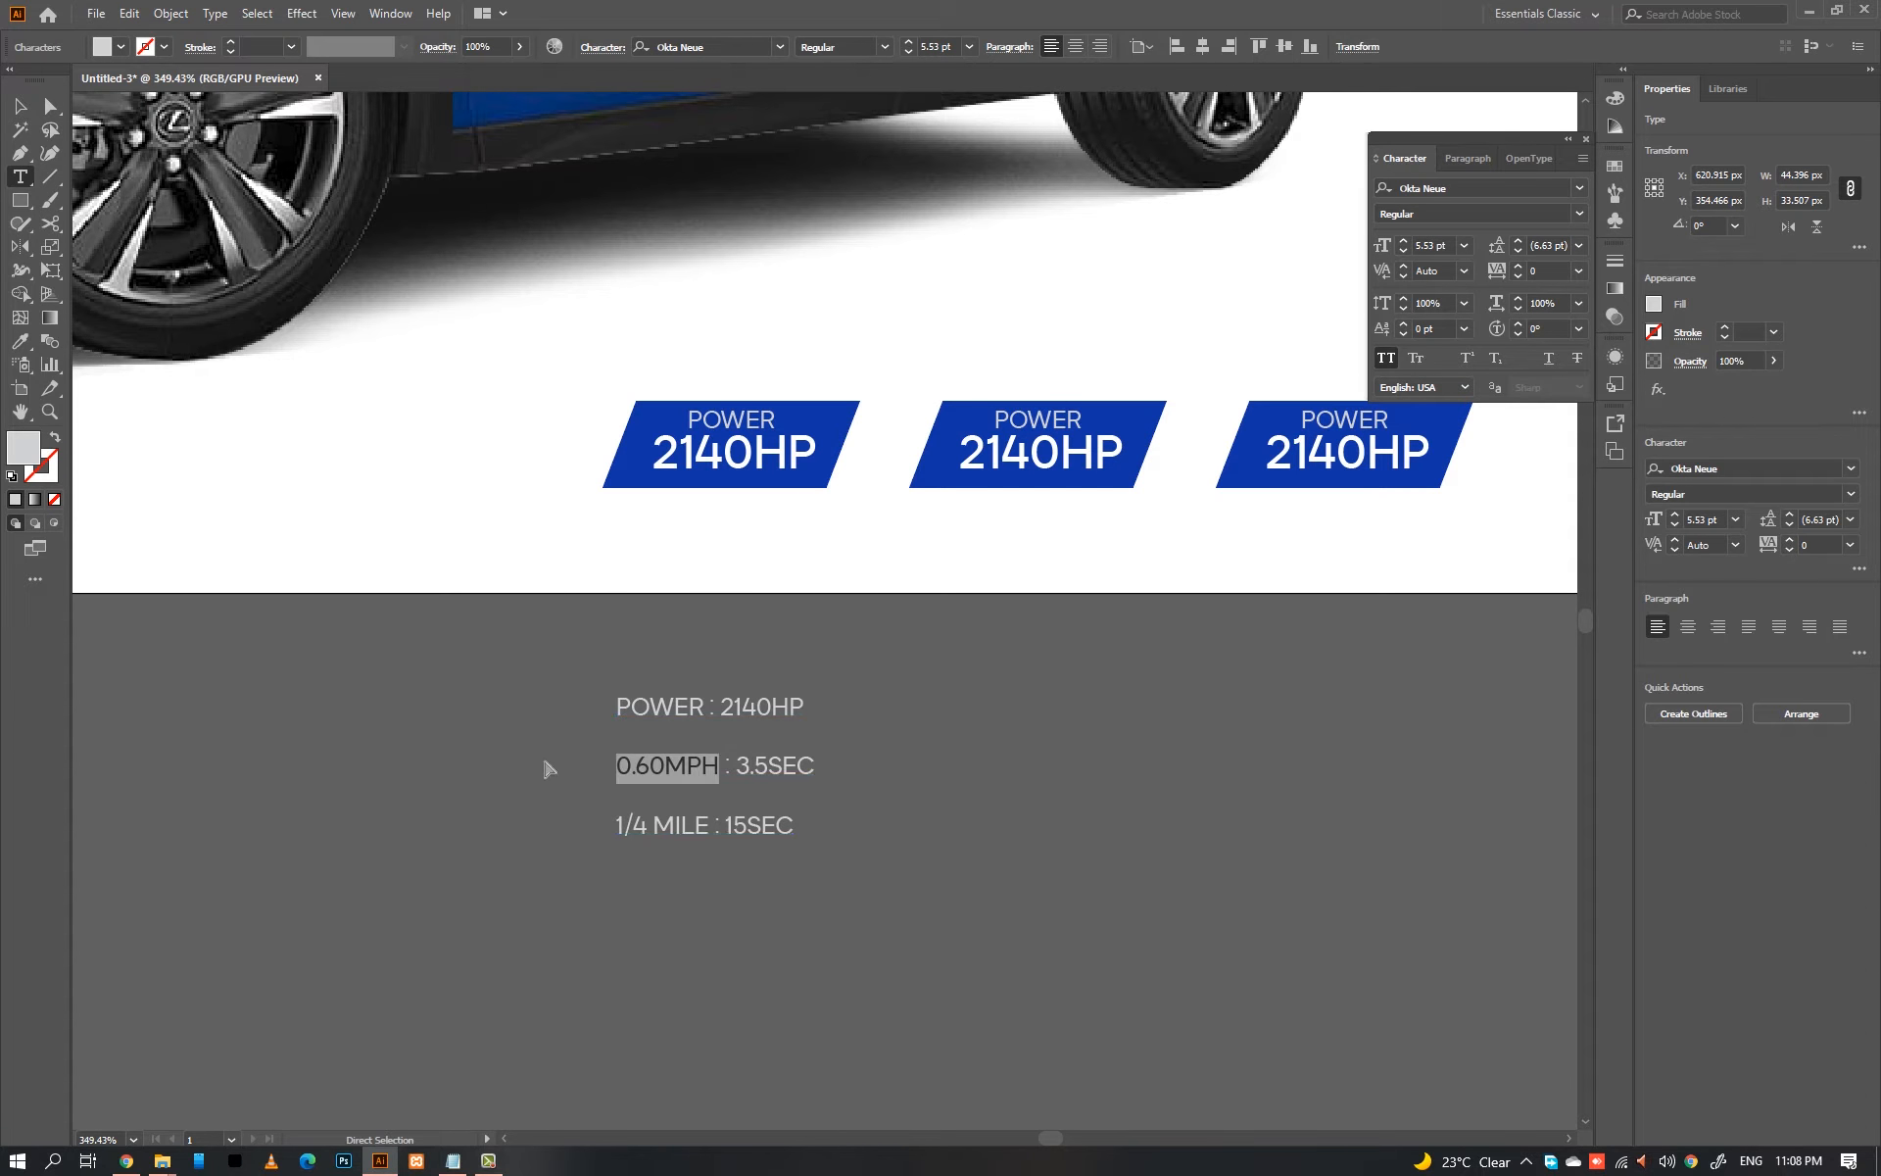
double_click(1059, 417)
text(0.60MPH)
ctrl+click(1133, 689)
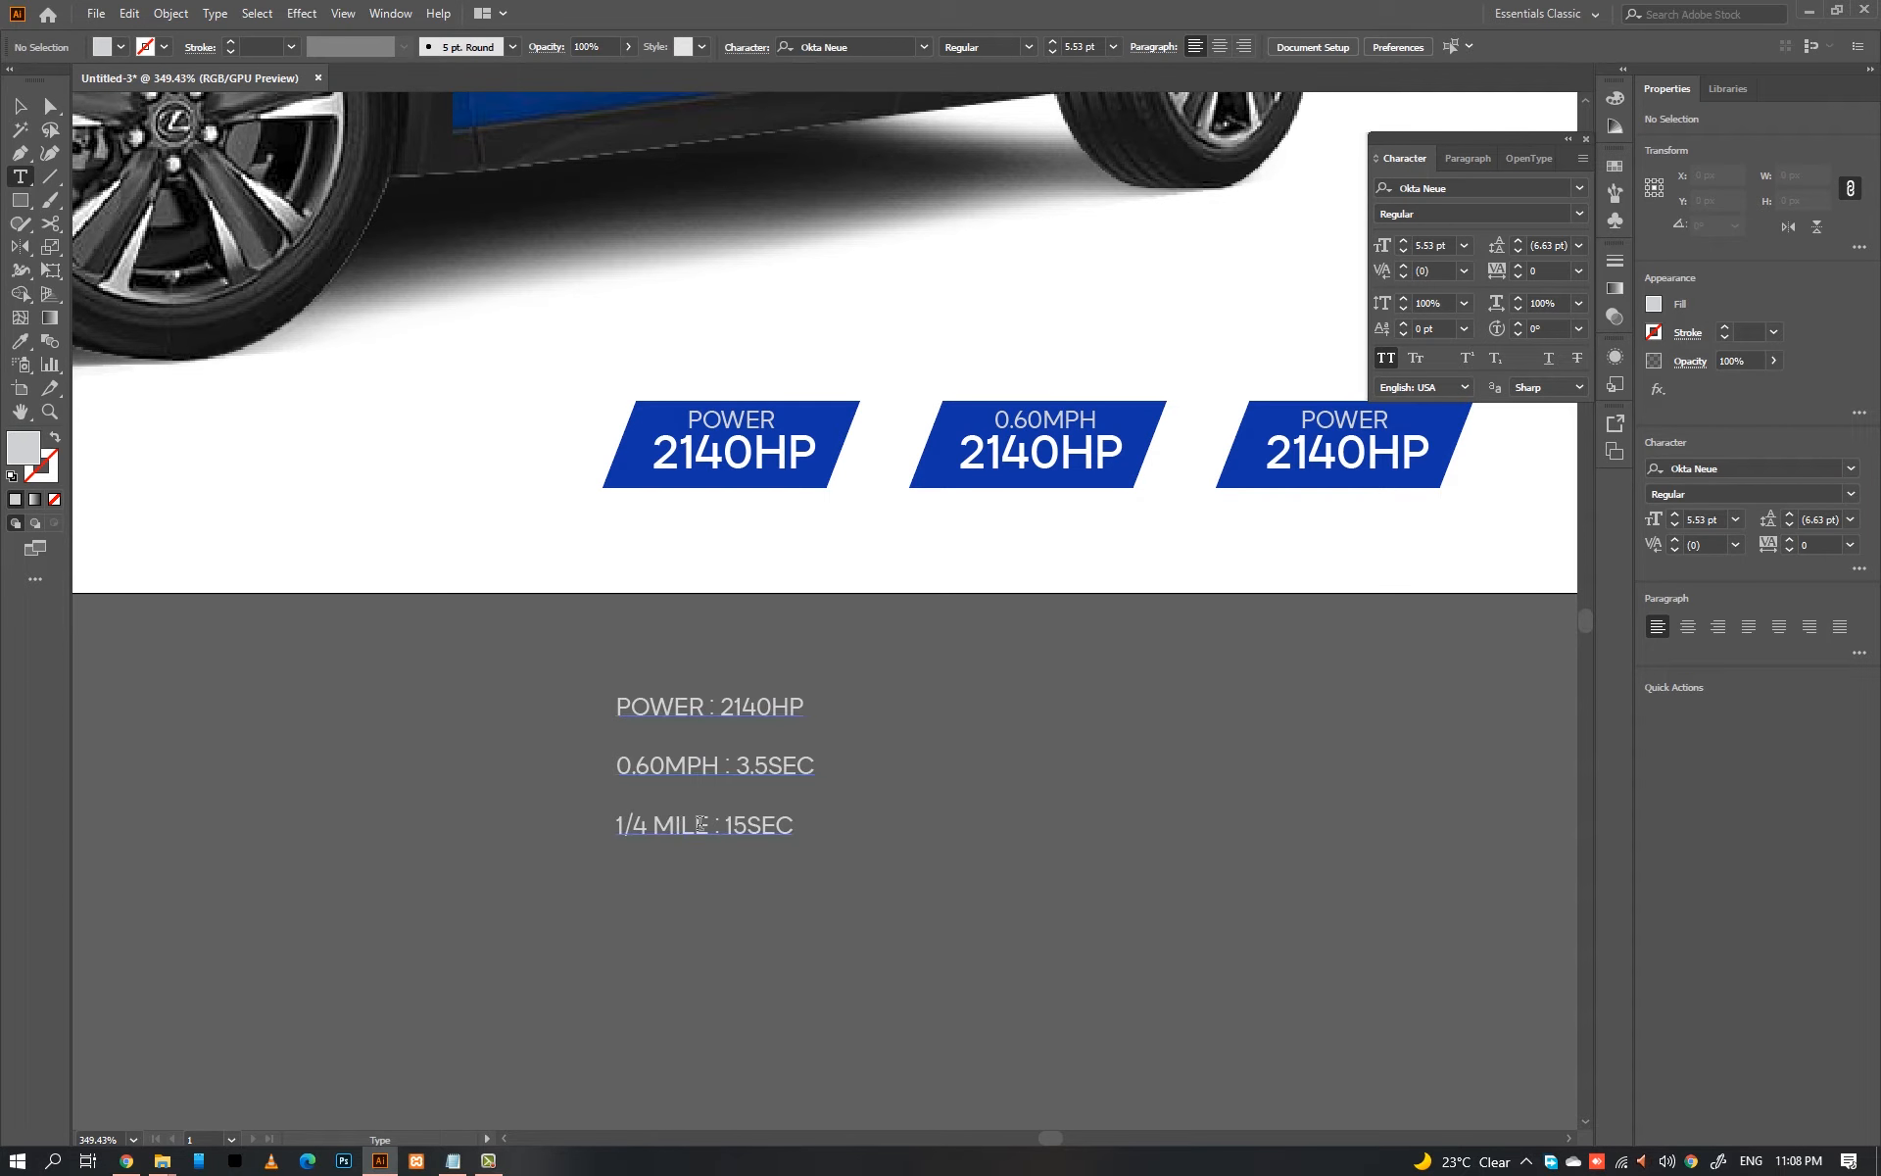
Step: Replace the POWER label in the third box with 1/4 MILE copied from the spec list
drag(701, 823, 496, 824)
key(ctrl+c)
double_click(1345, 421)
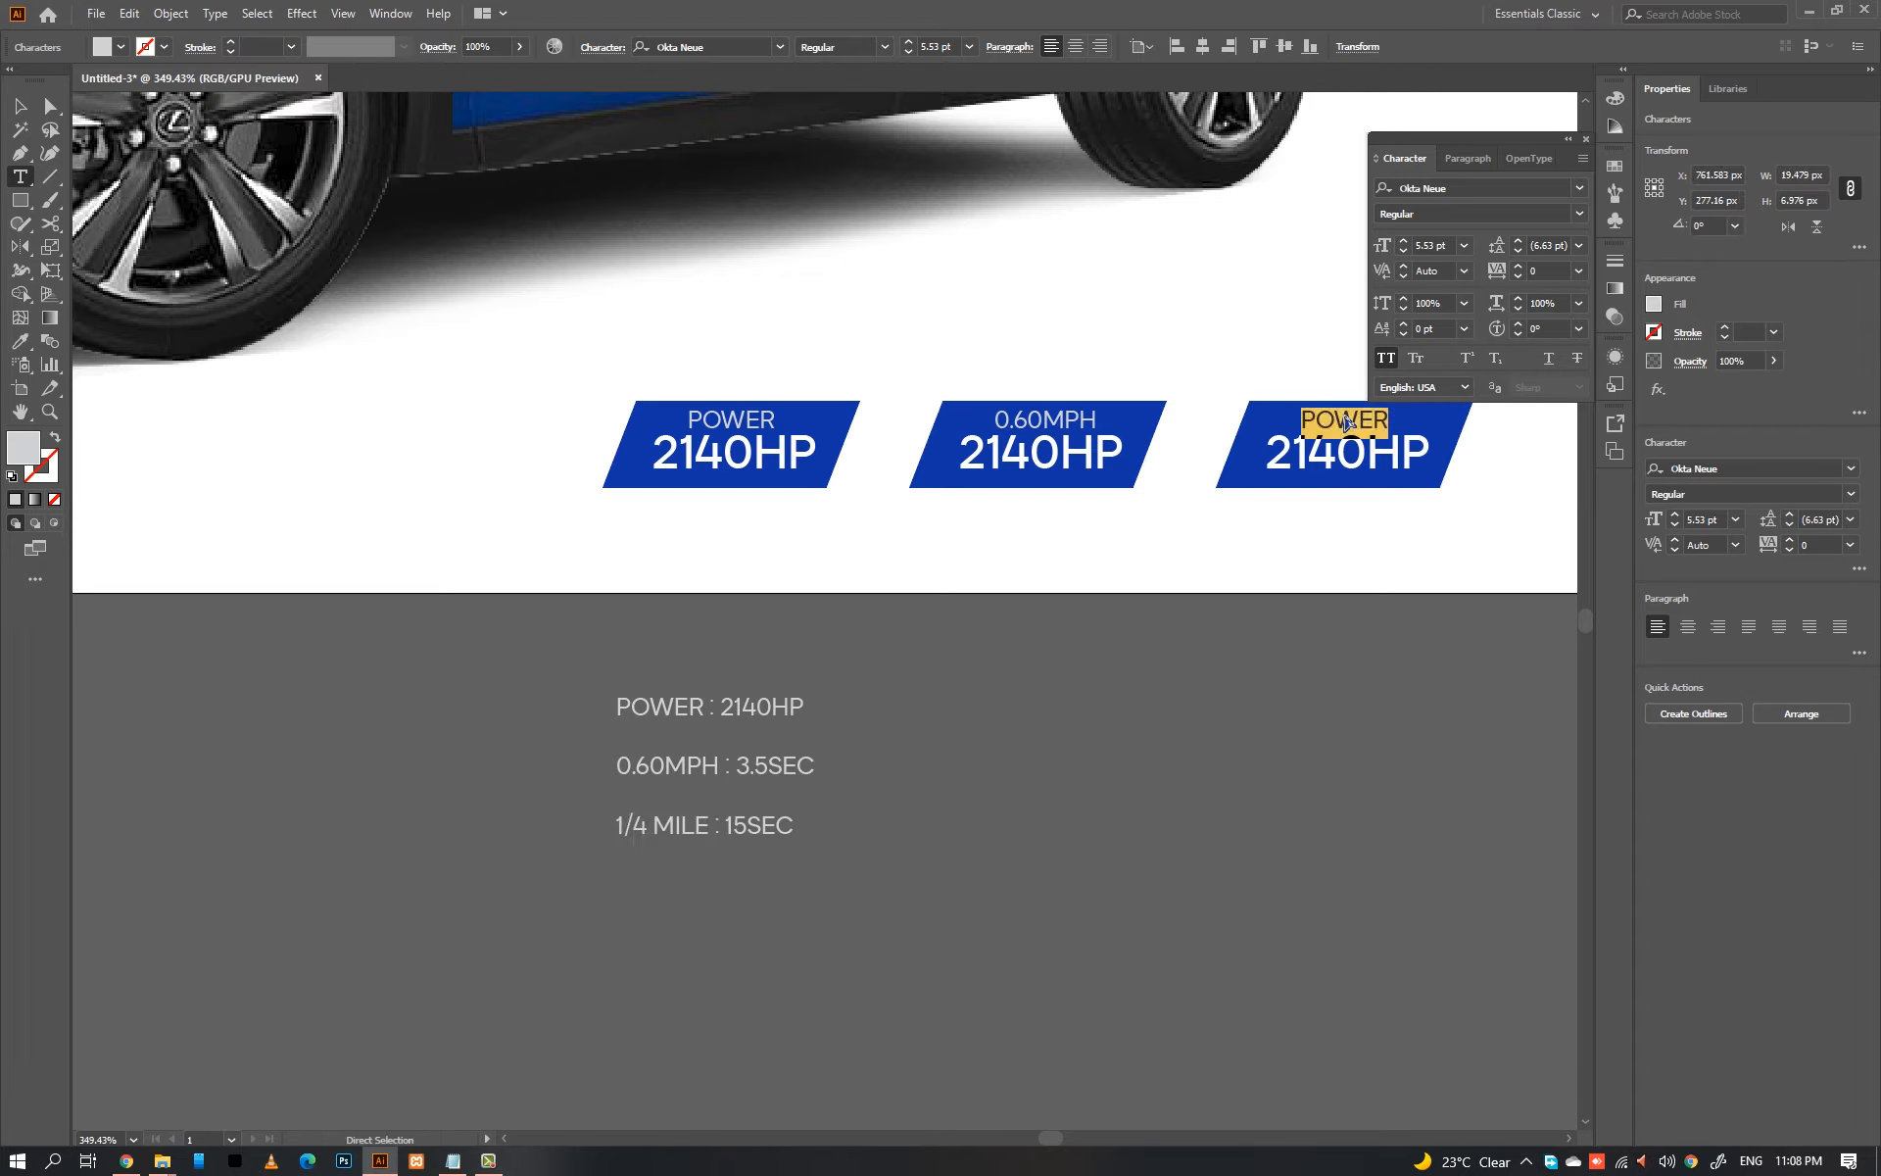
key(ctrl+v)
Step: Apply the white 2140HP value's text style to the spec list below the artboard
key(t)
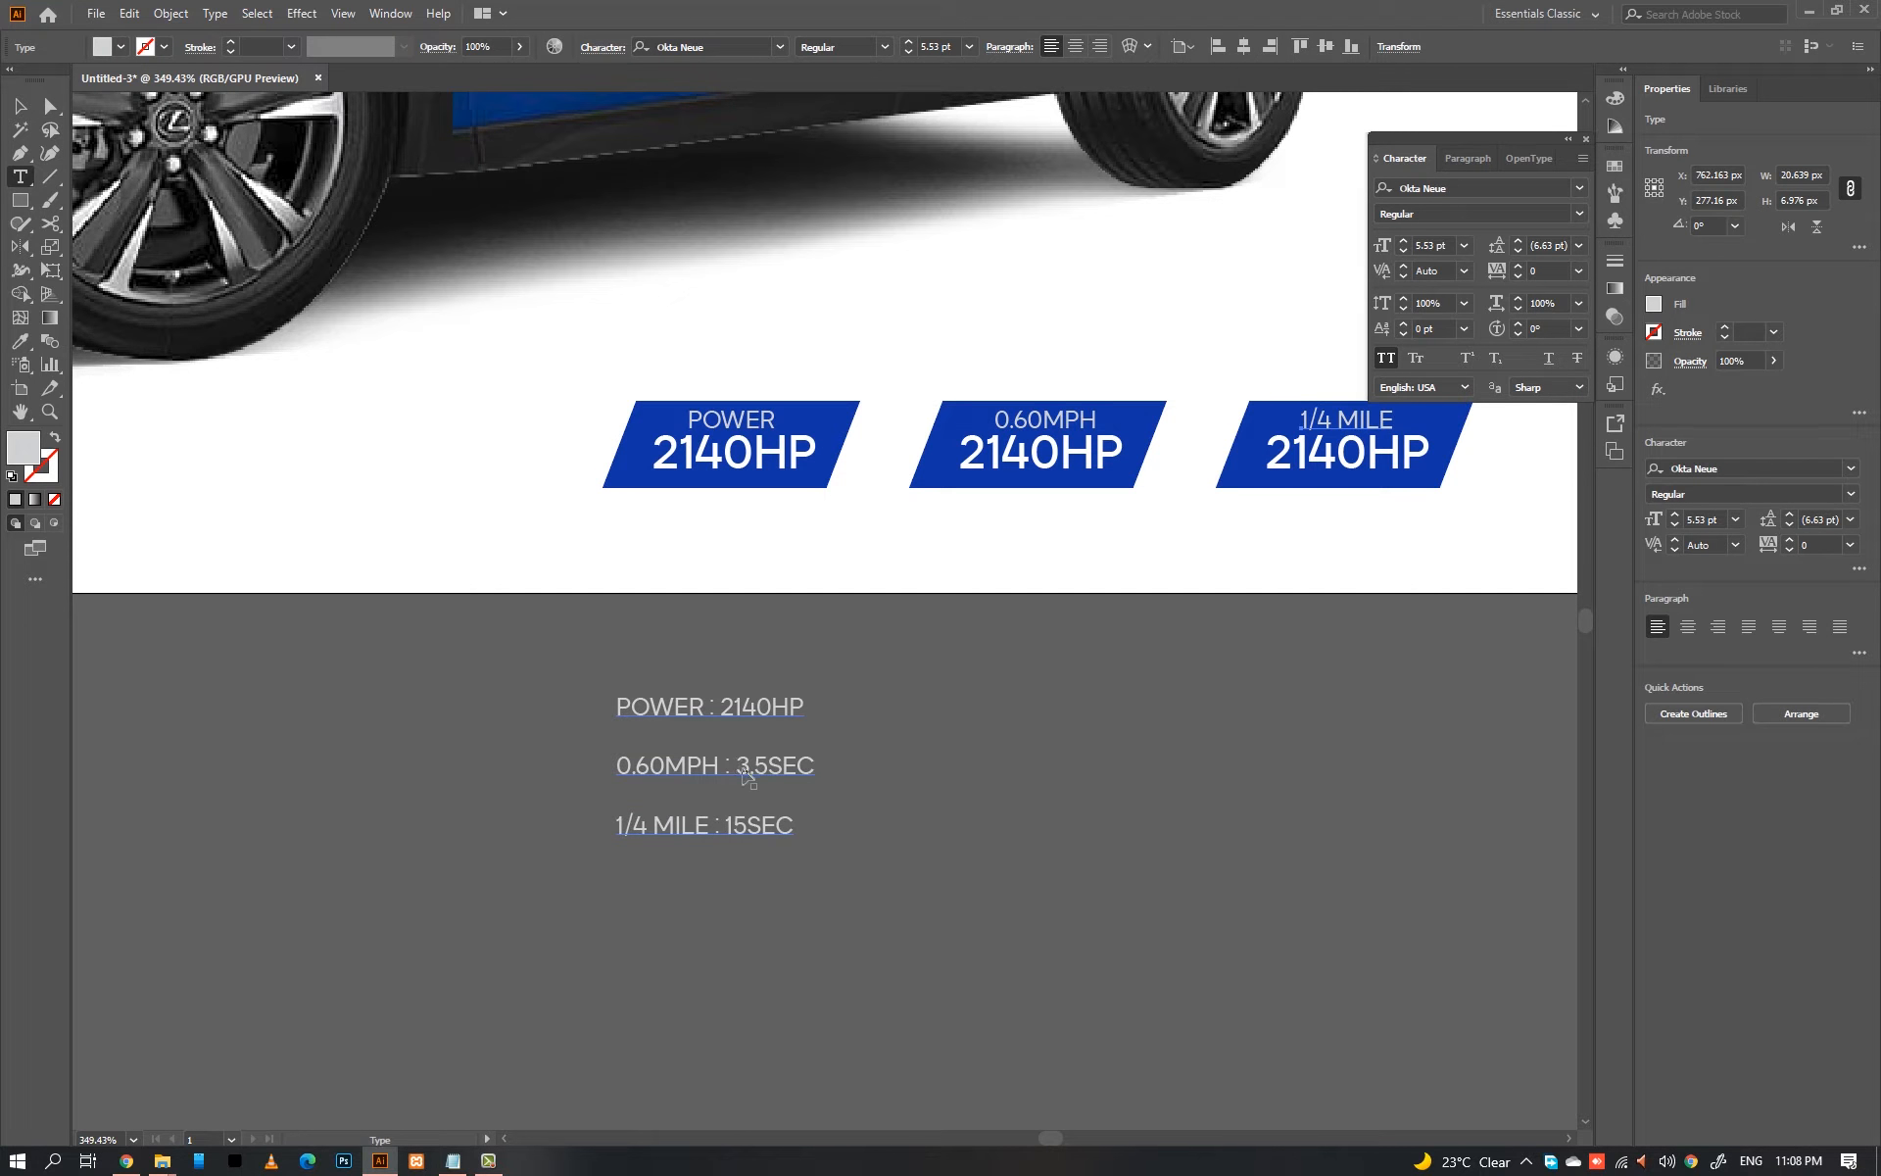
ctrl+click(744, 771)
key(i)
click(1089, 438)
key(y)
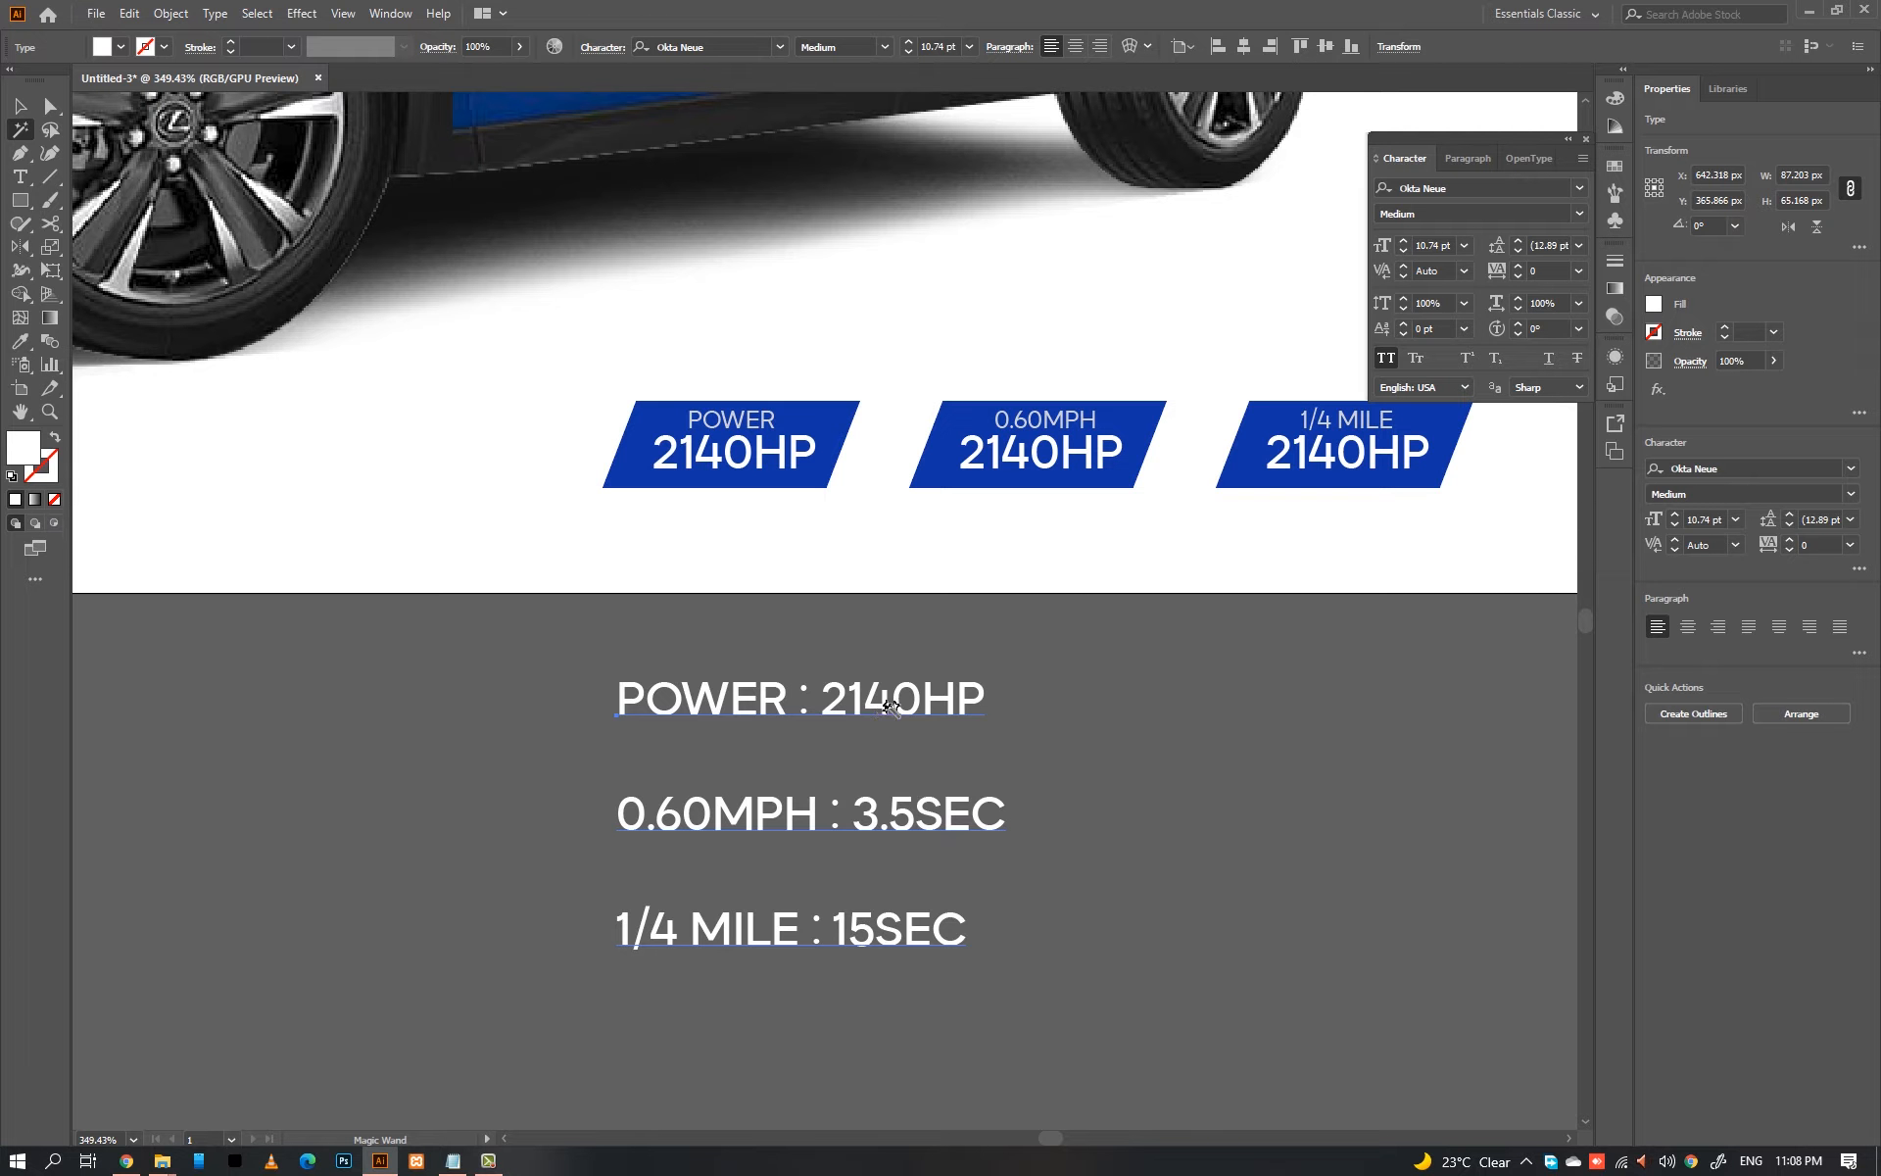
Step: Replace the 2140HP value in the second box with 3.5SEC copied from the spec list
drag(864, 810, 1061, 806)
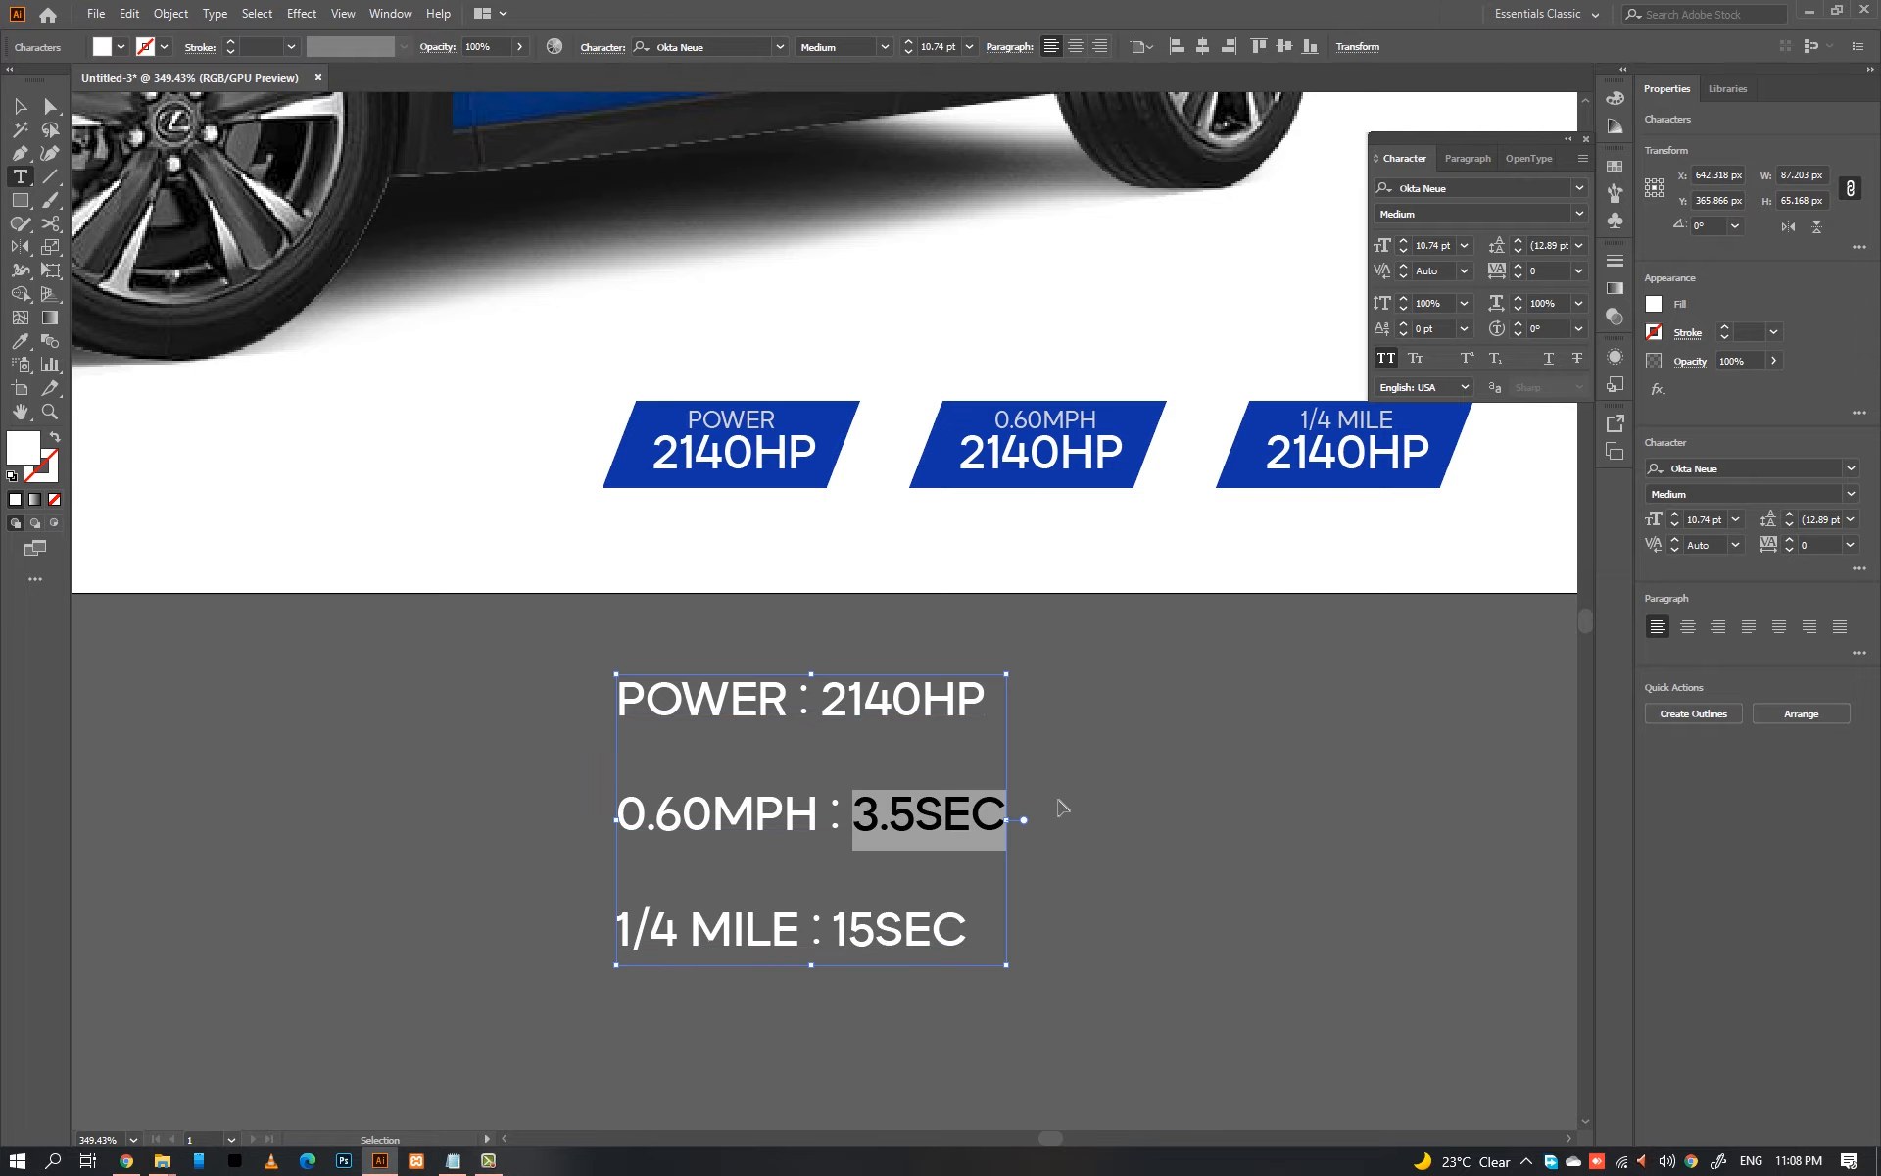
key(ctrl+c)
double_click(995, 461)
key(ctrl+v)
key(Escape)
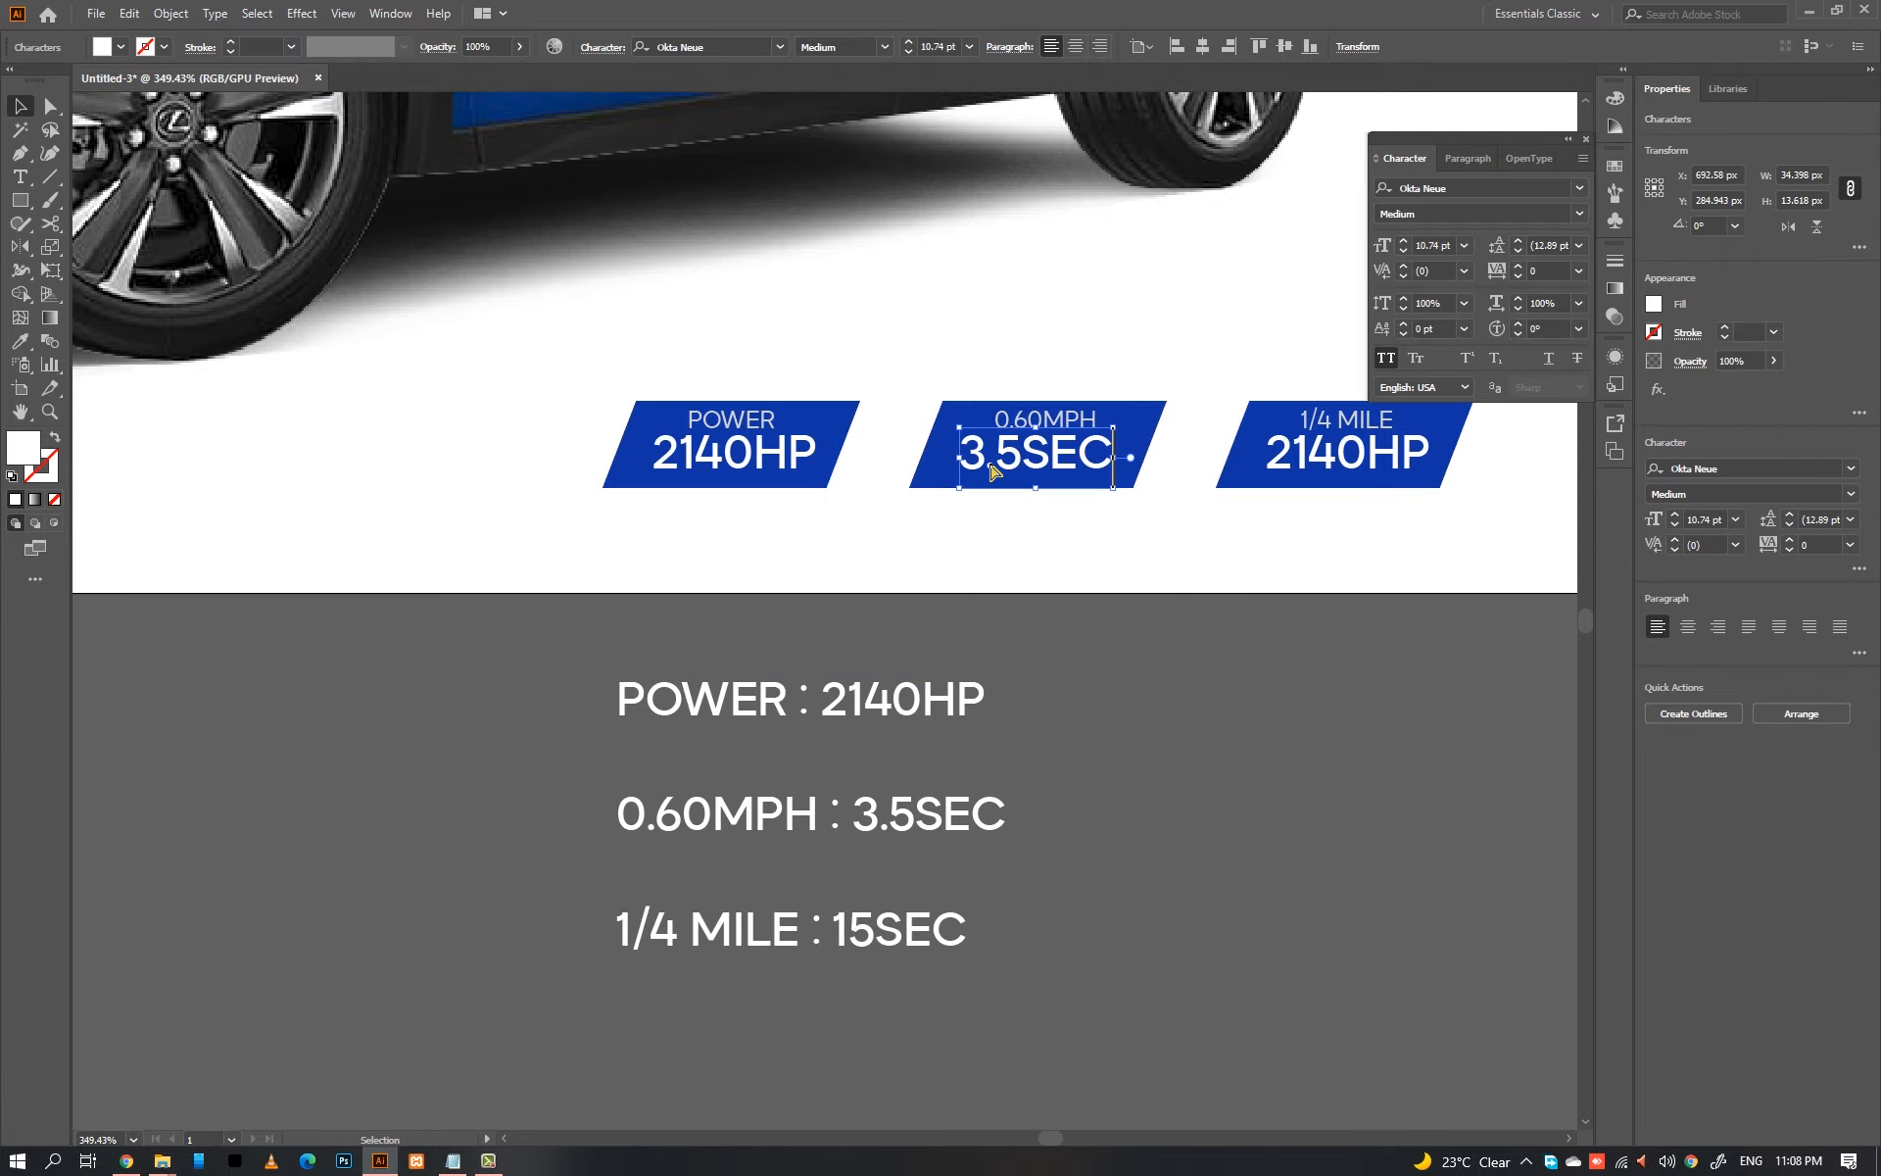
Step: Replace the 2140HP value in the third box with 15SEC copied from the spec list
key(t)
drag(834, 928, 968, 930)
key(ctrl+c)
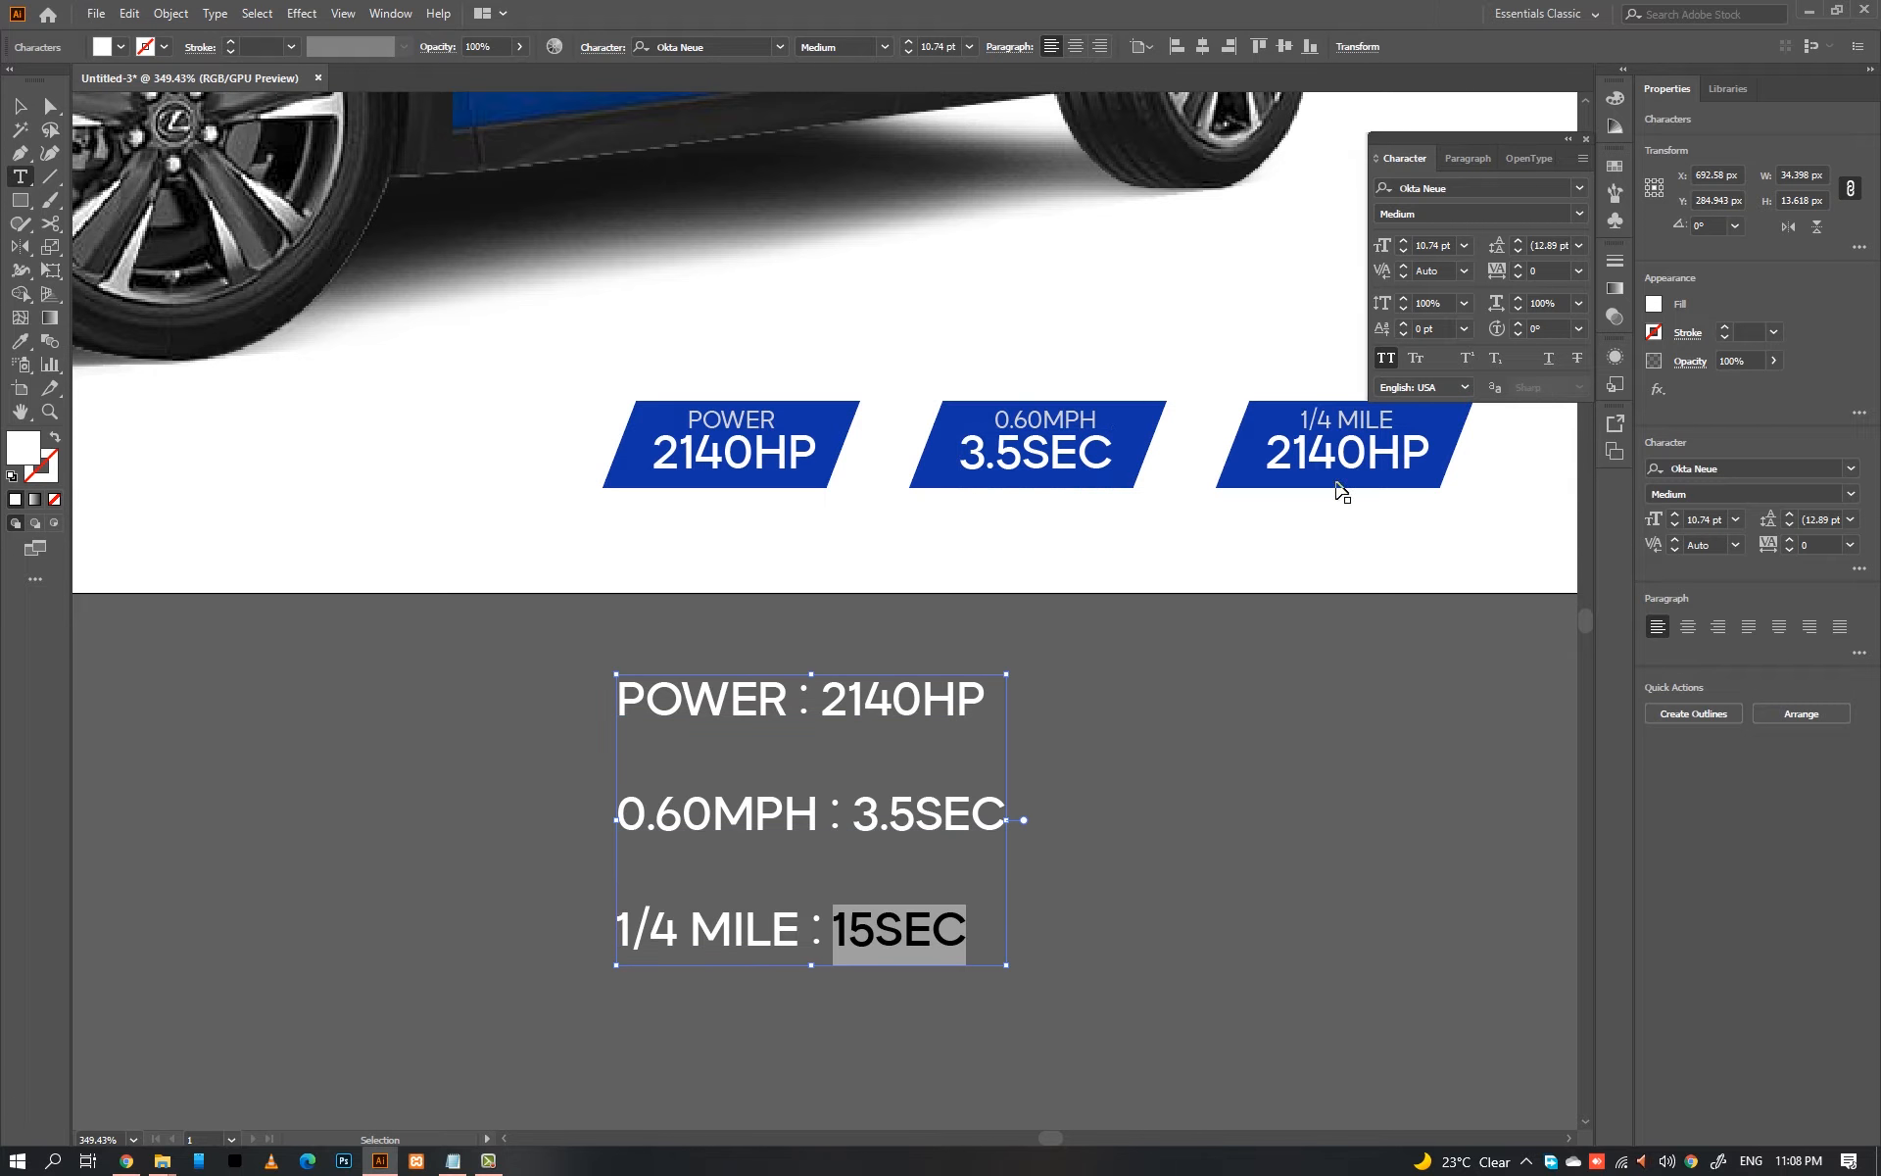
double_click(1340, 457)
key(ctrl+v)
Step: Centre the 15SEC text horizontally on the third parallelogram
drag(1348, 467, 1248, 489)
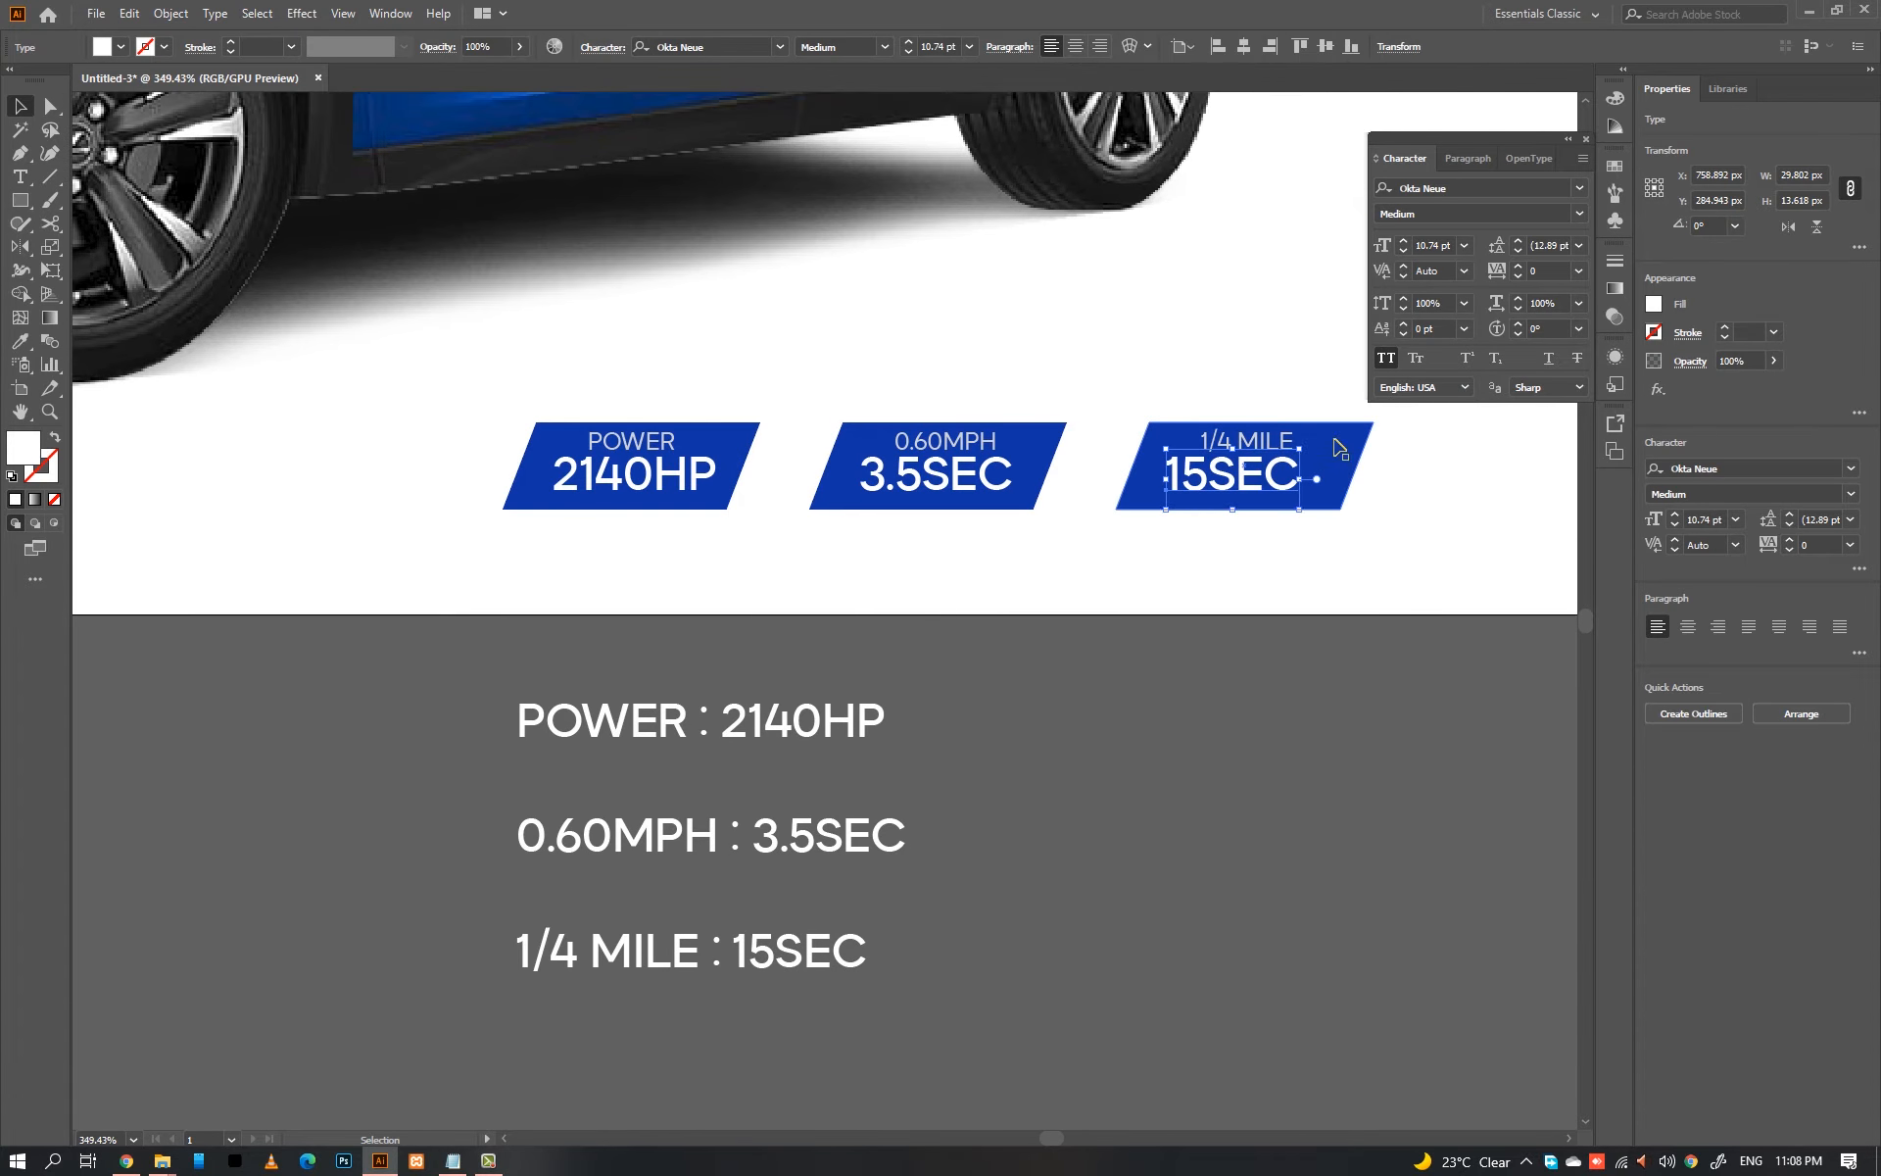
shift+click(1340, 452)
click(1339, 452)
click(1719, 477)
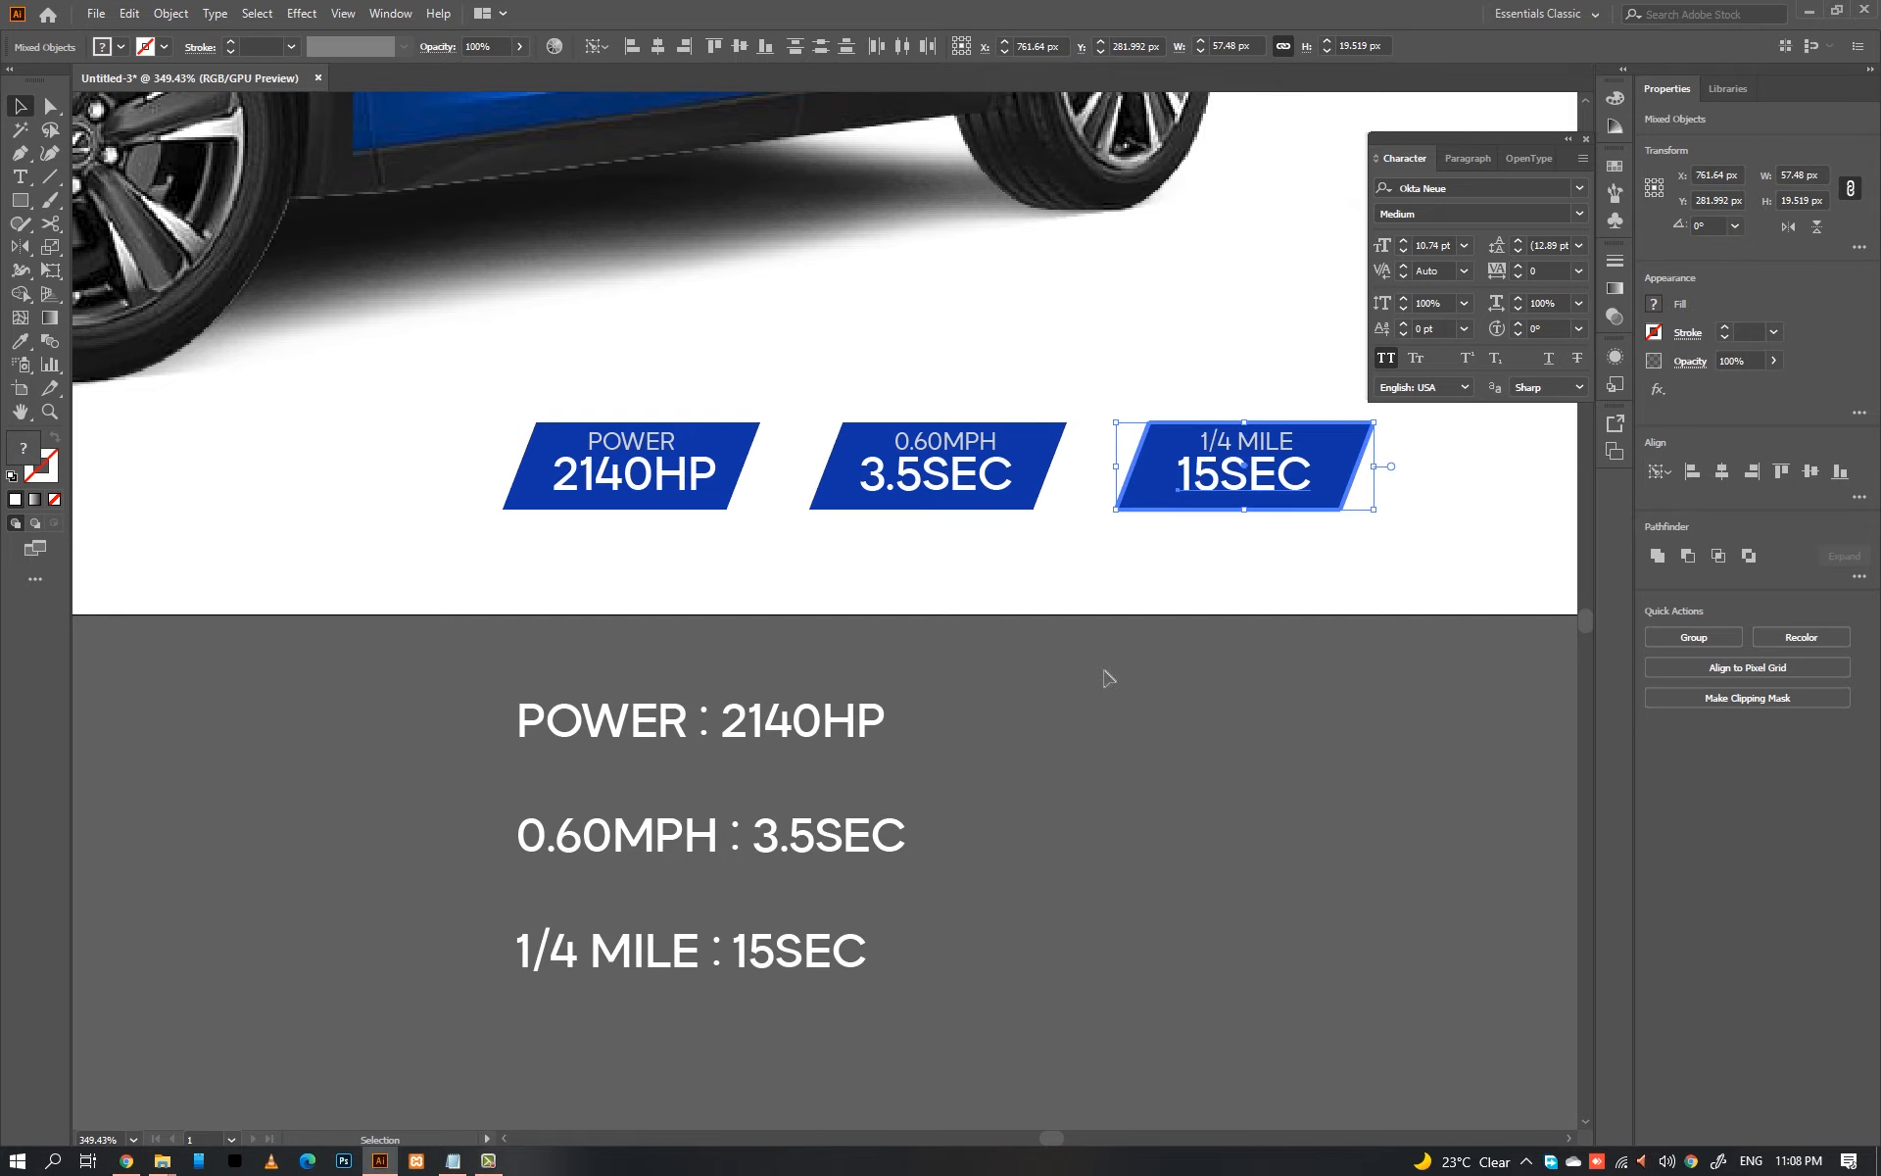
click(1108, 676)
Step: Centre the 3.5SEC text horizontally on the second parallelogram
click(898, 489)
shift+click(1032, 450)
click(1032, 453)
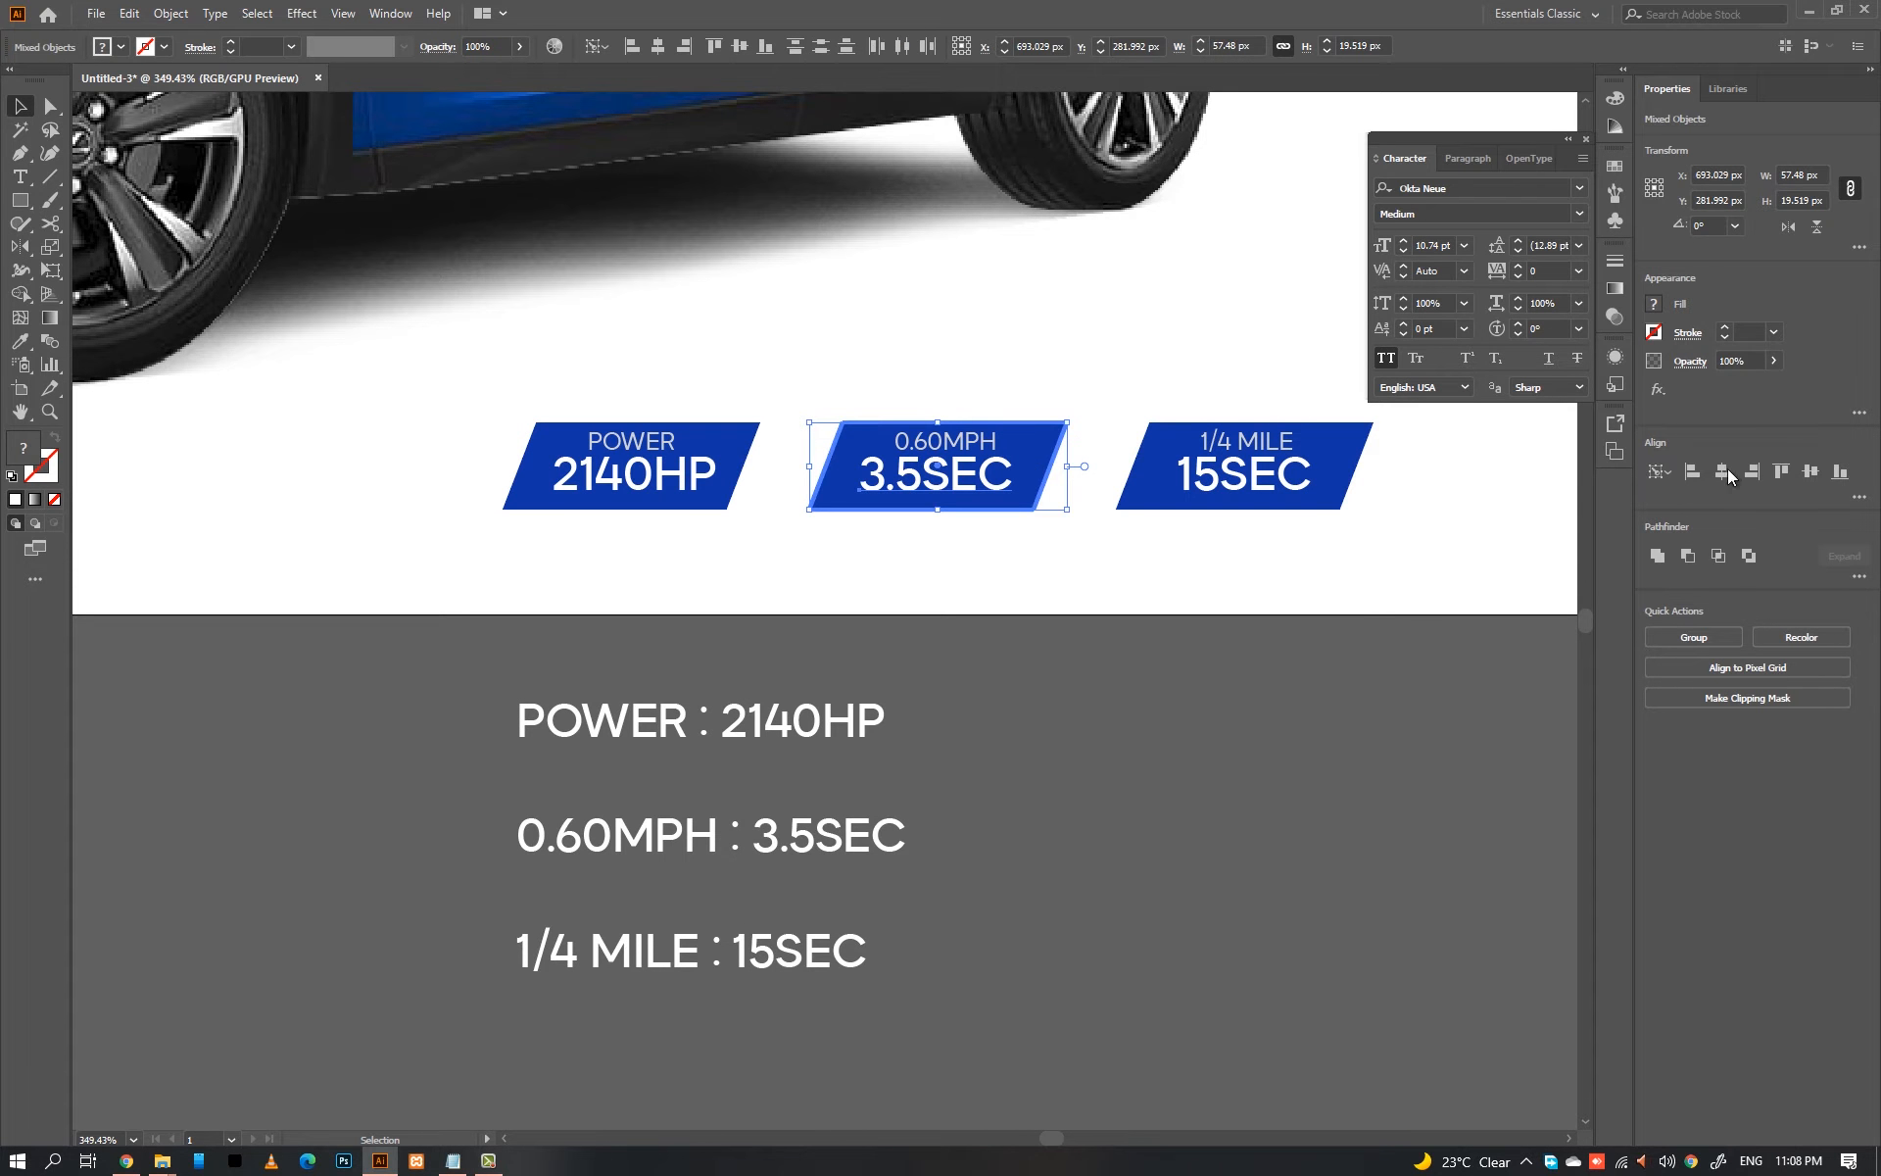
click(1723, 472)
click(1153, 759)
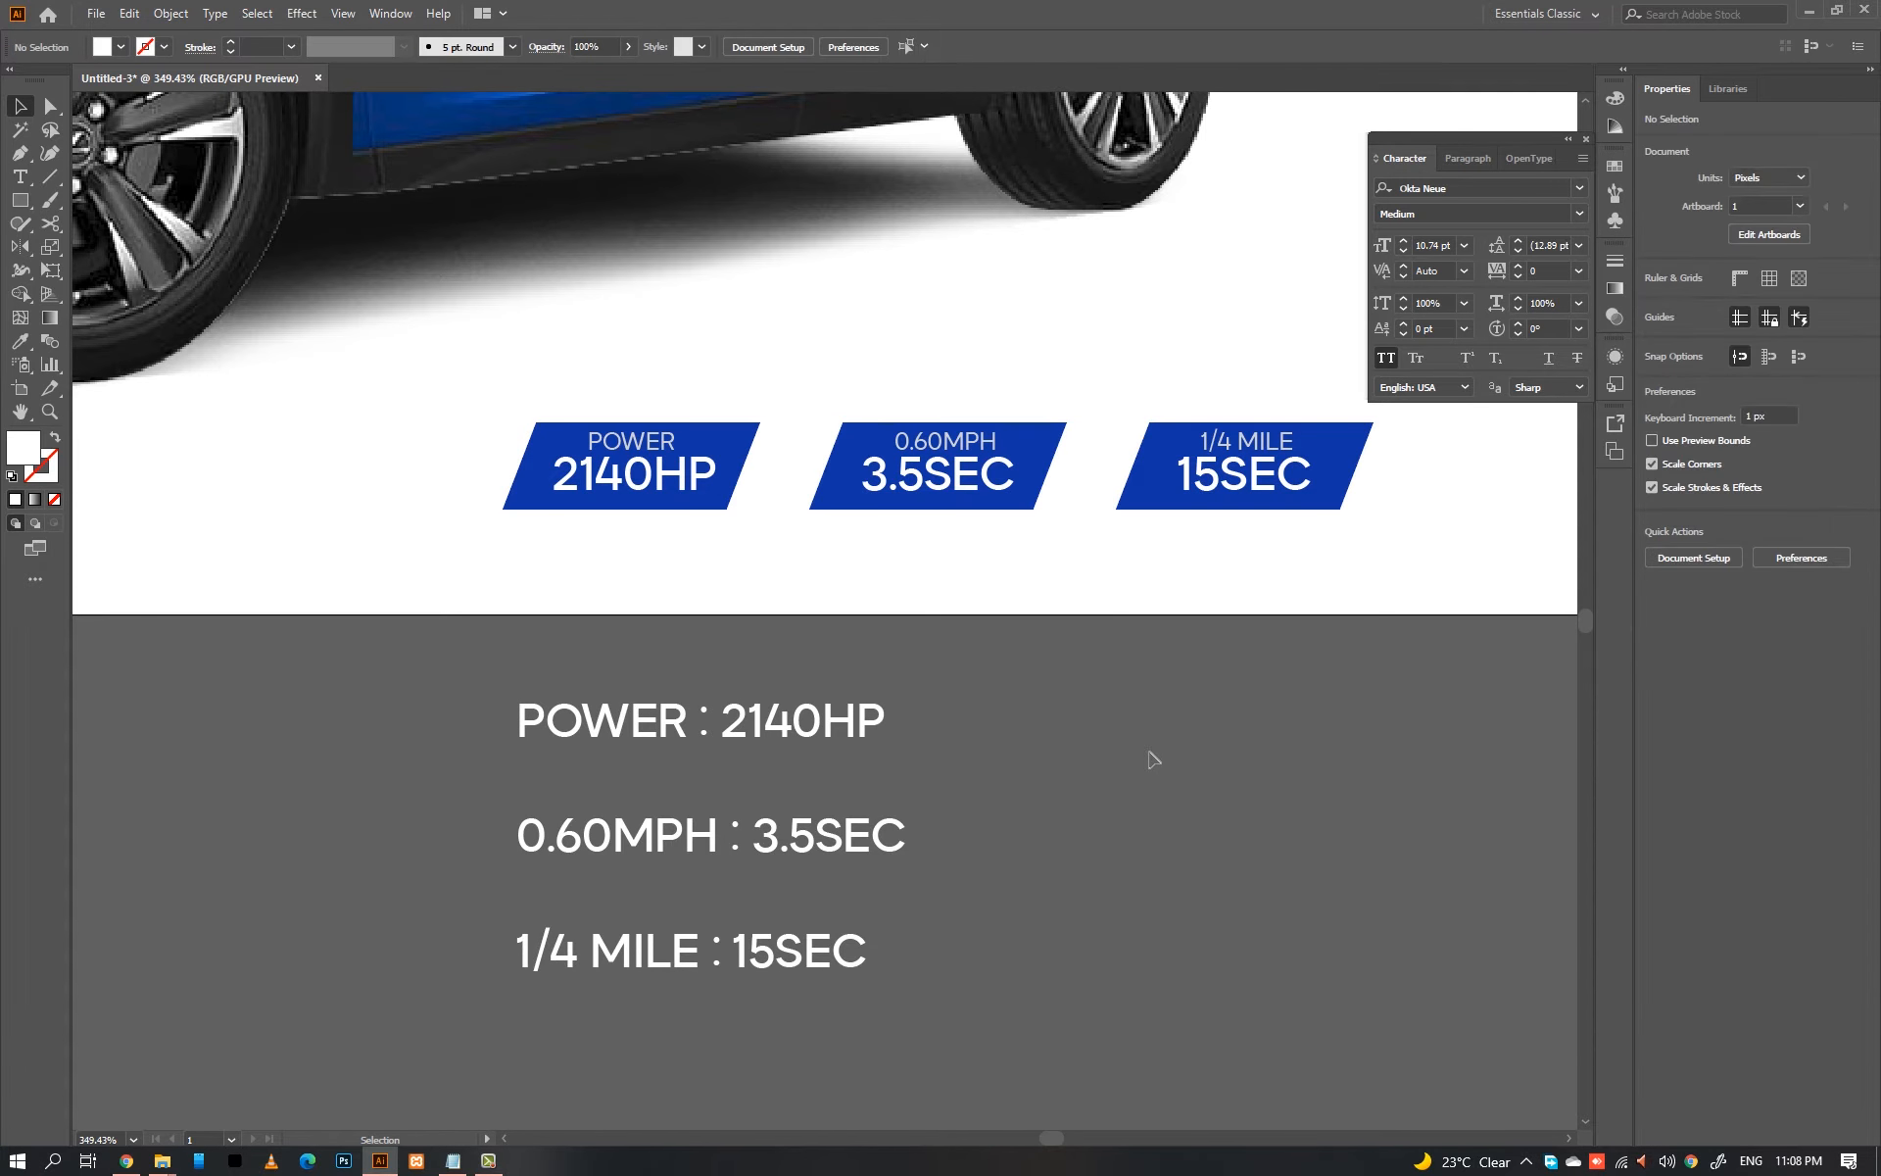
Step: Nudge the label and value texts of all three boxes slightly downward together
click(1230, 487)
shift+click(972, 484)
shift+click(636, 470)
key(Down)
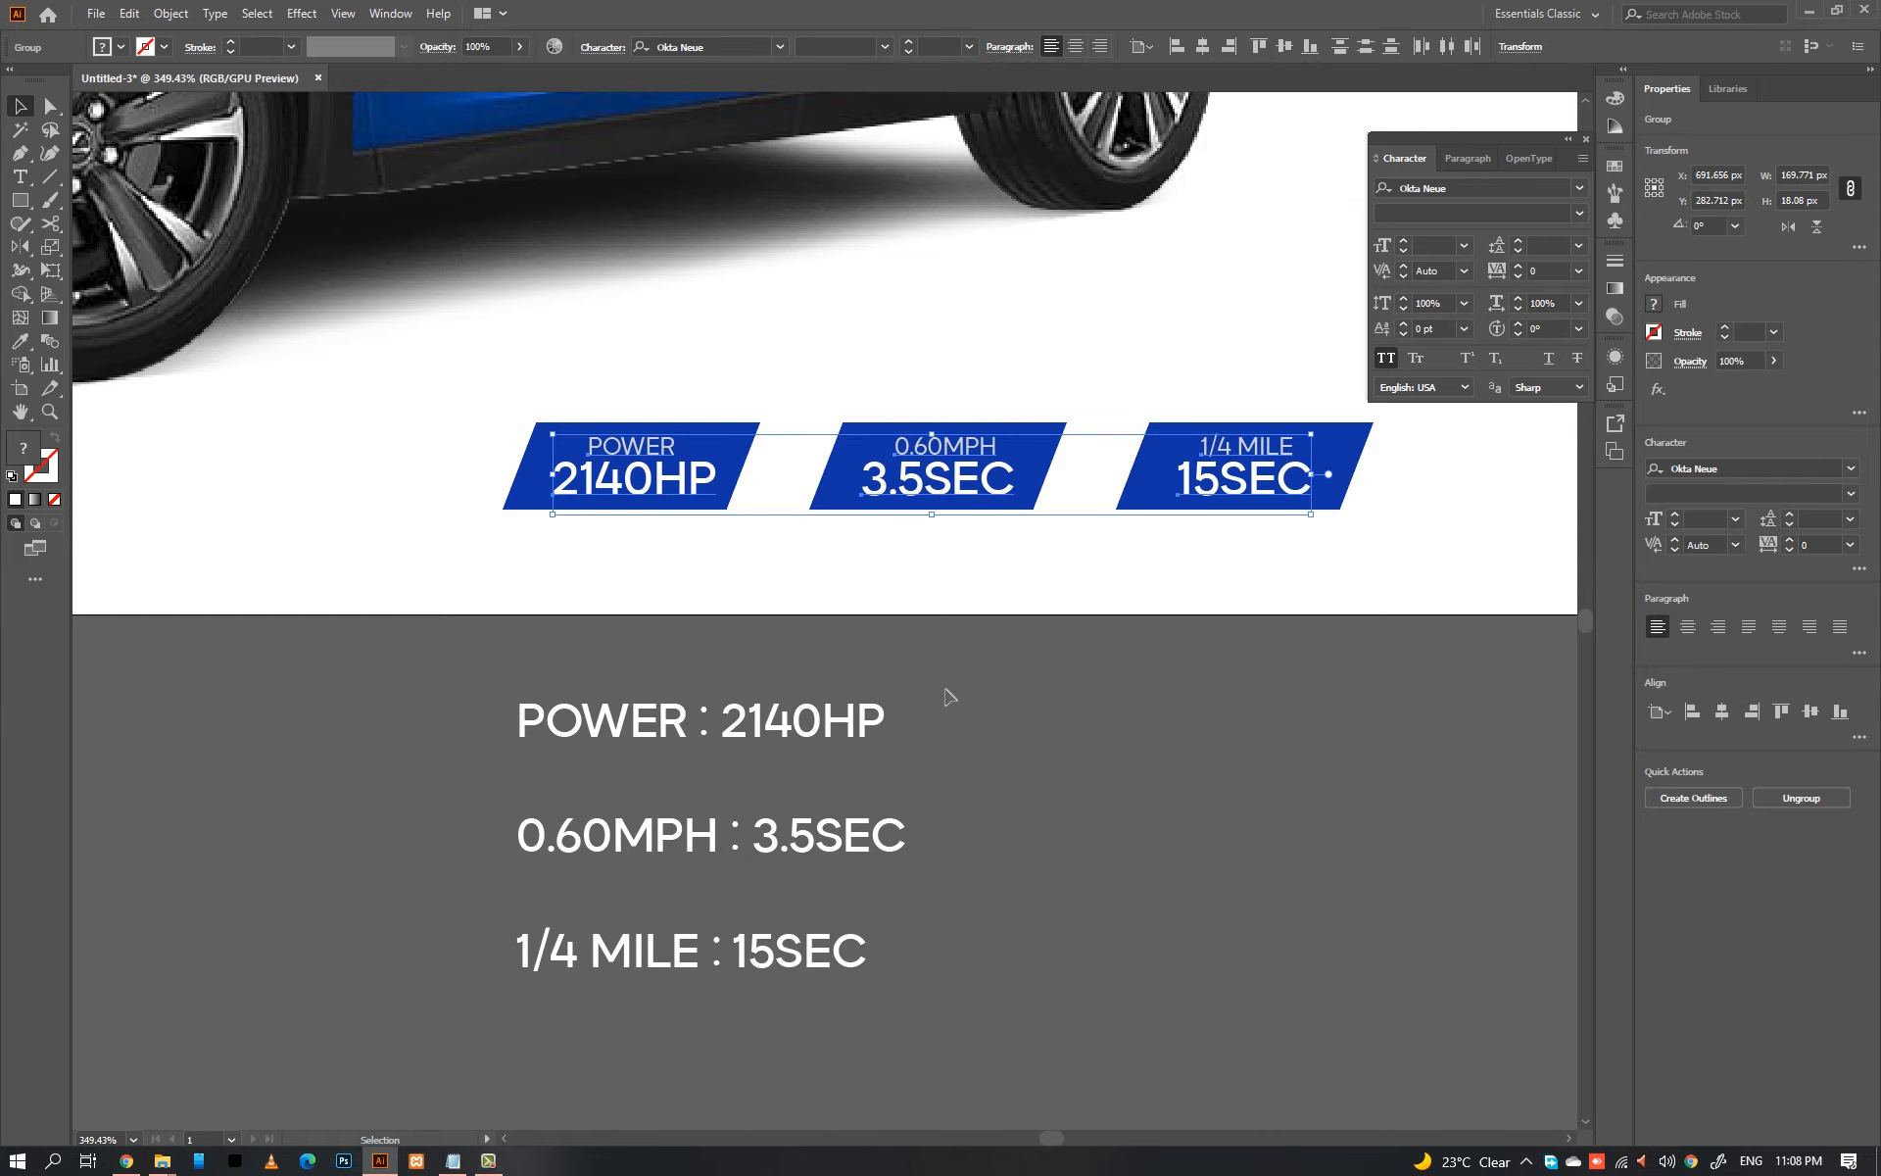
click(1125, 768)
scroll(1264, 584, down, 4)
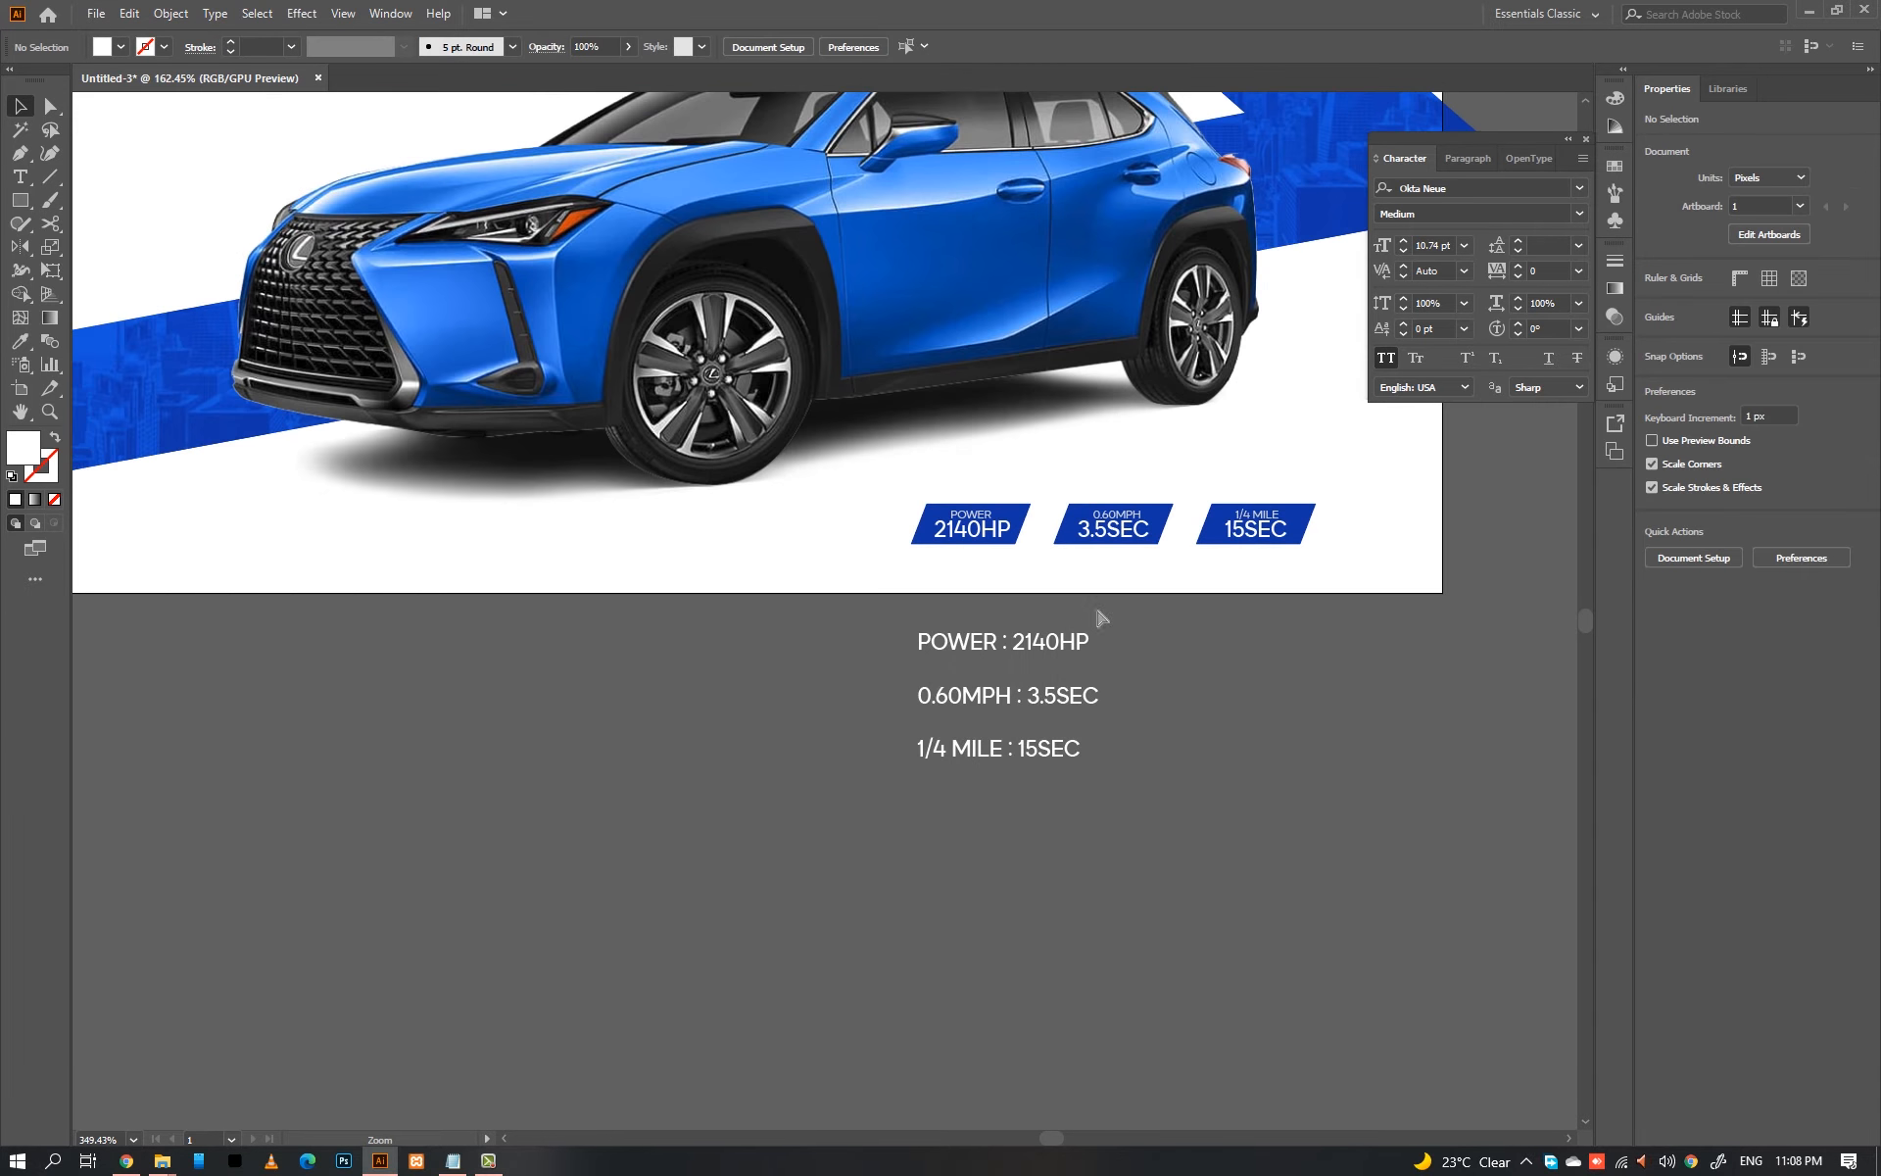
drag(1263, 625, 1219, 690)
drag(1280, 640, 935, 601)
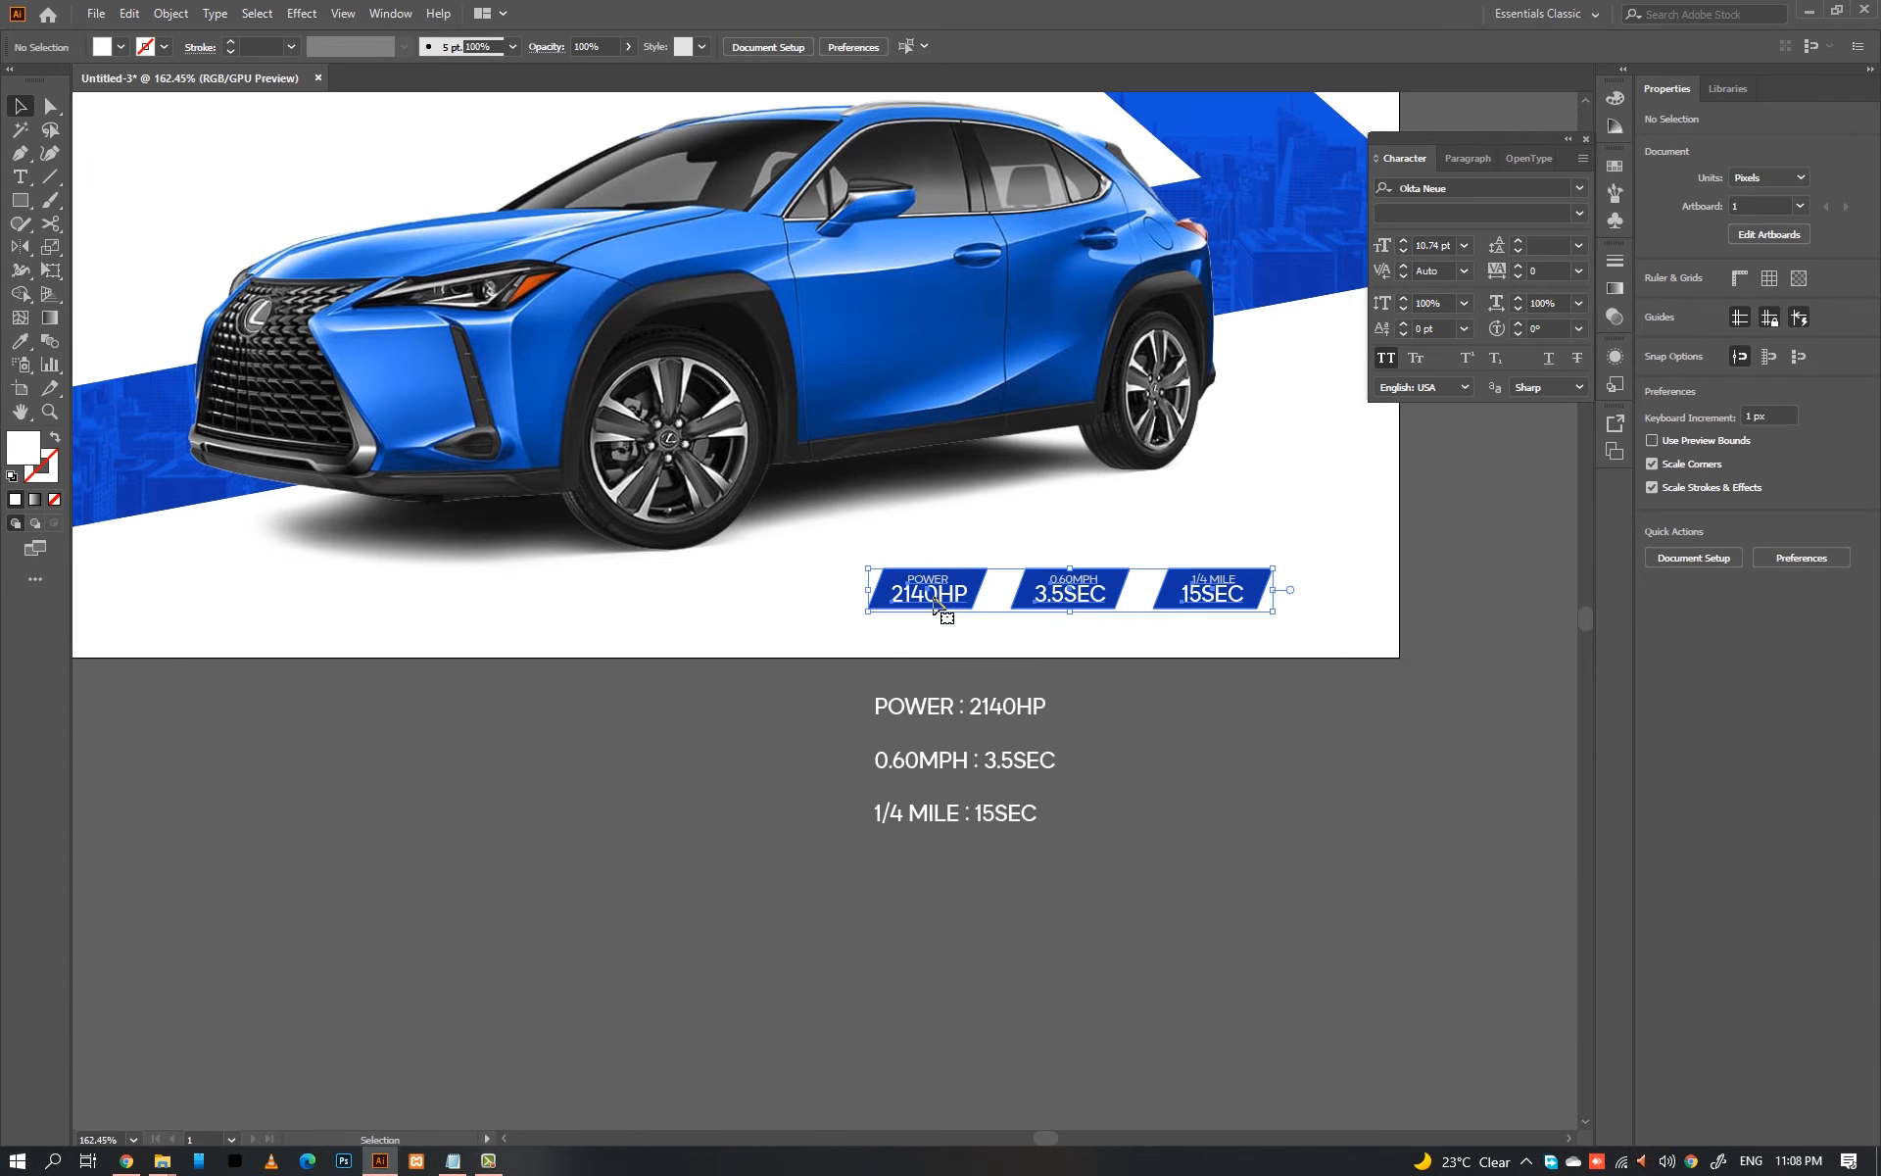
drag(1074, 601, 1286, 603)
click(1319, 697)
Step: Add a gradient mesh point at the third parallelogram's upper-right corner and colour it bright blue #117af7
key(a)
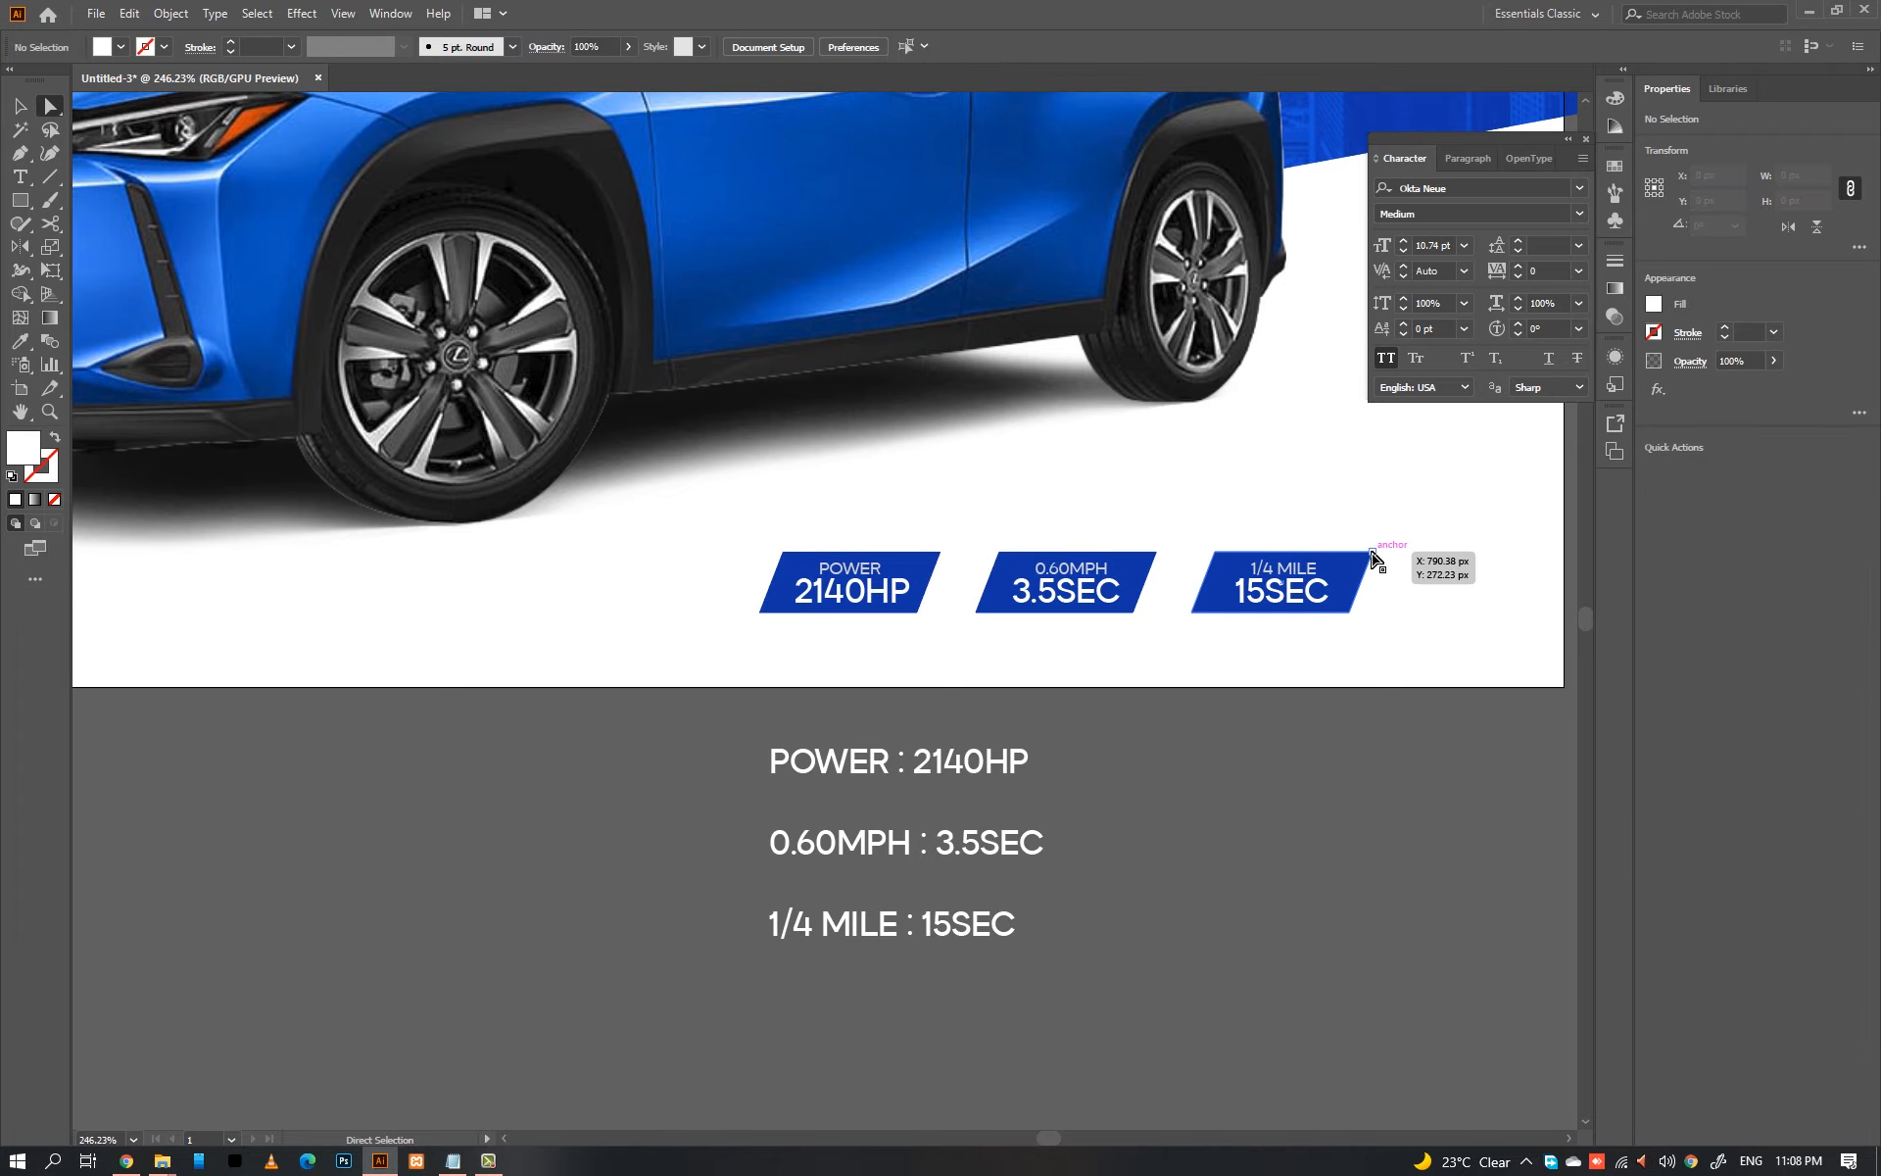
key(u)
click(1378, 555)
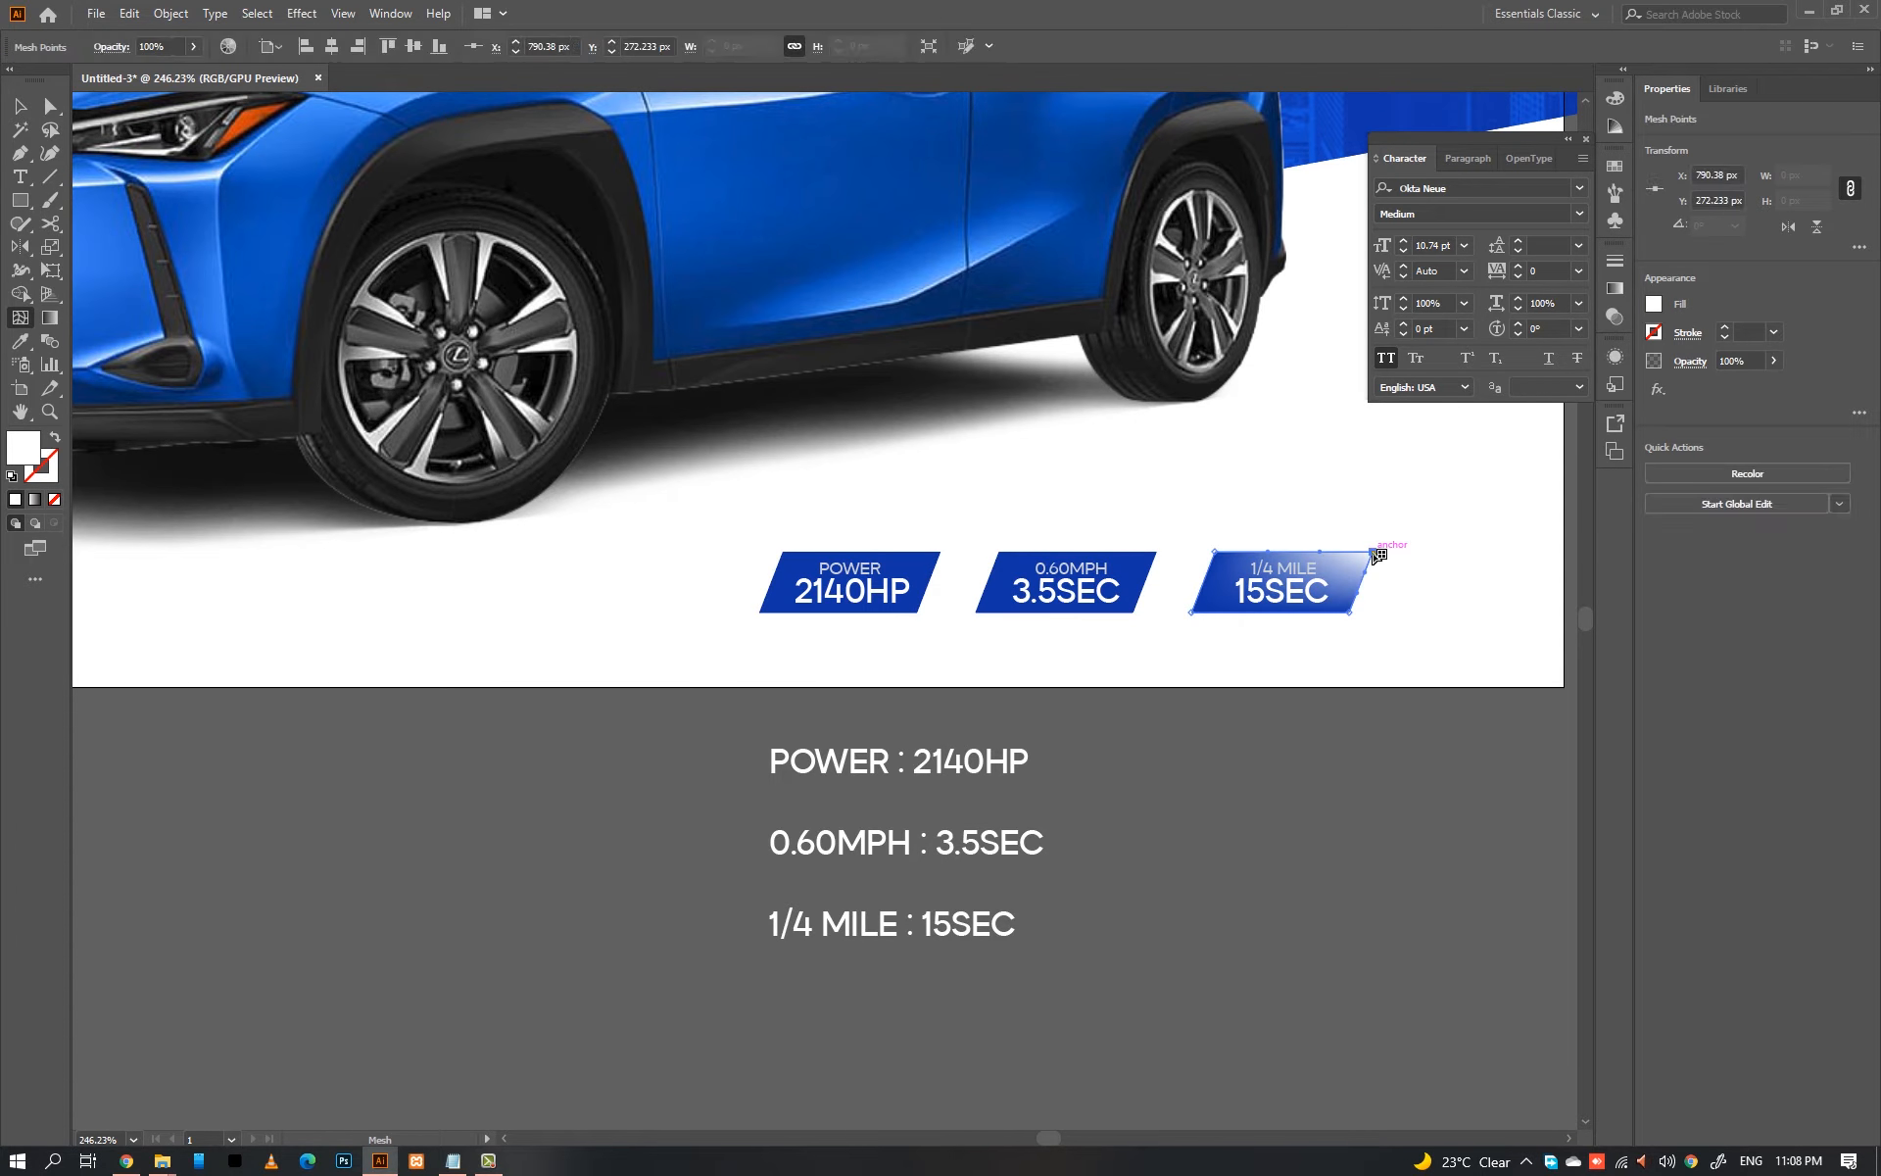
double_click(39, 451)
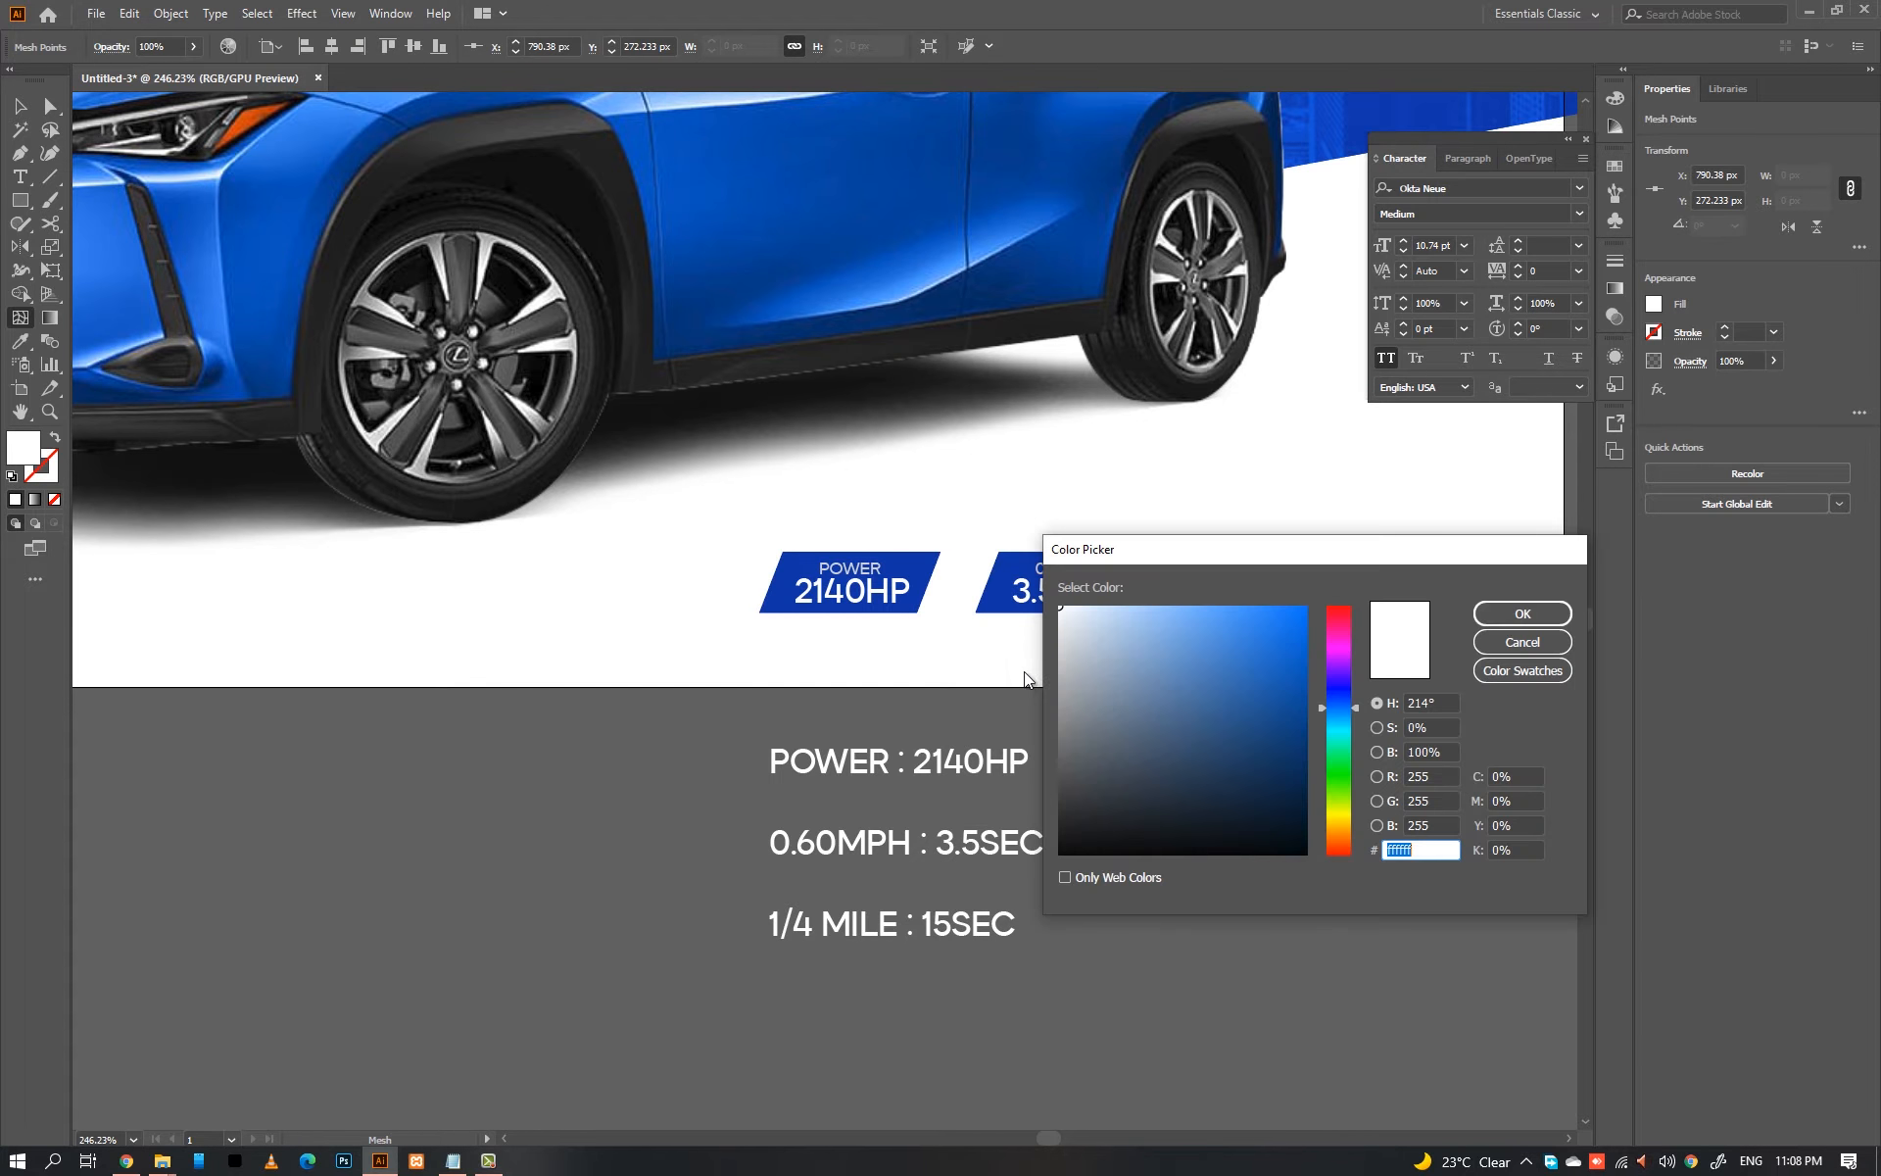
click(1290, 613)
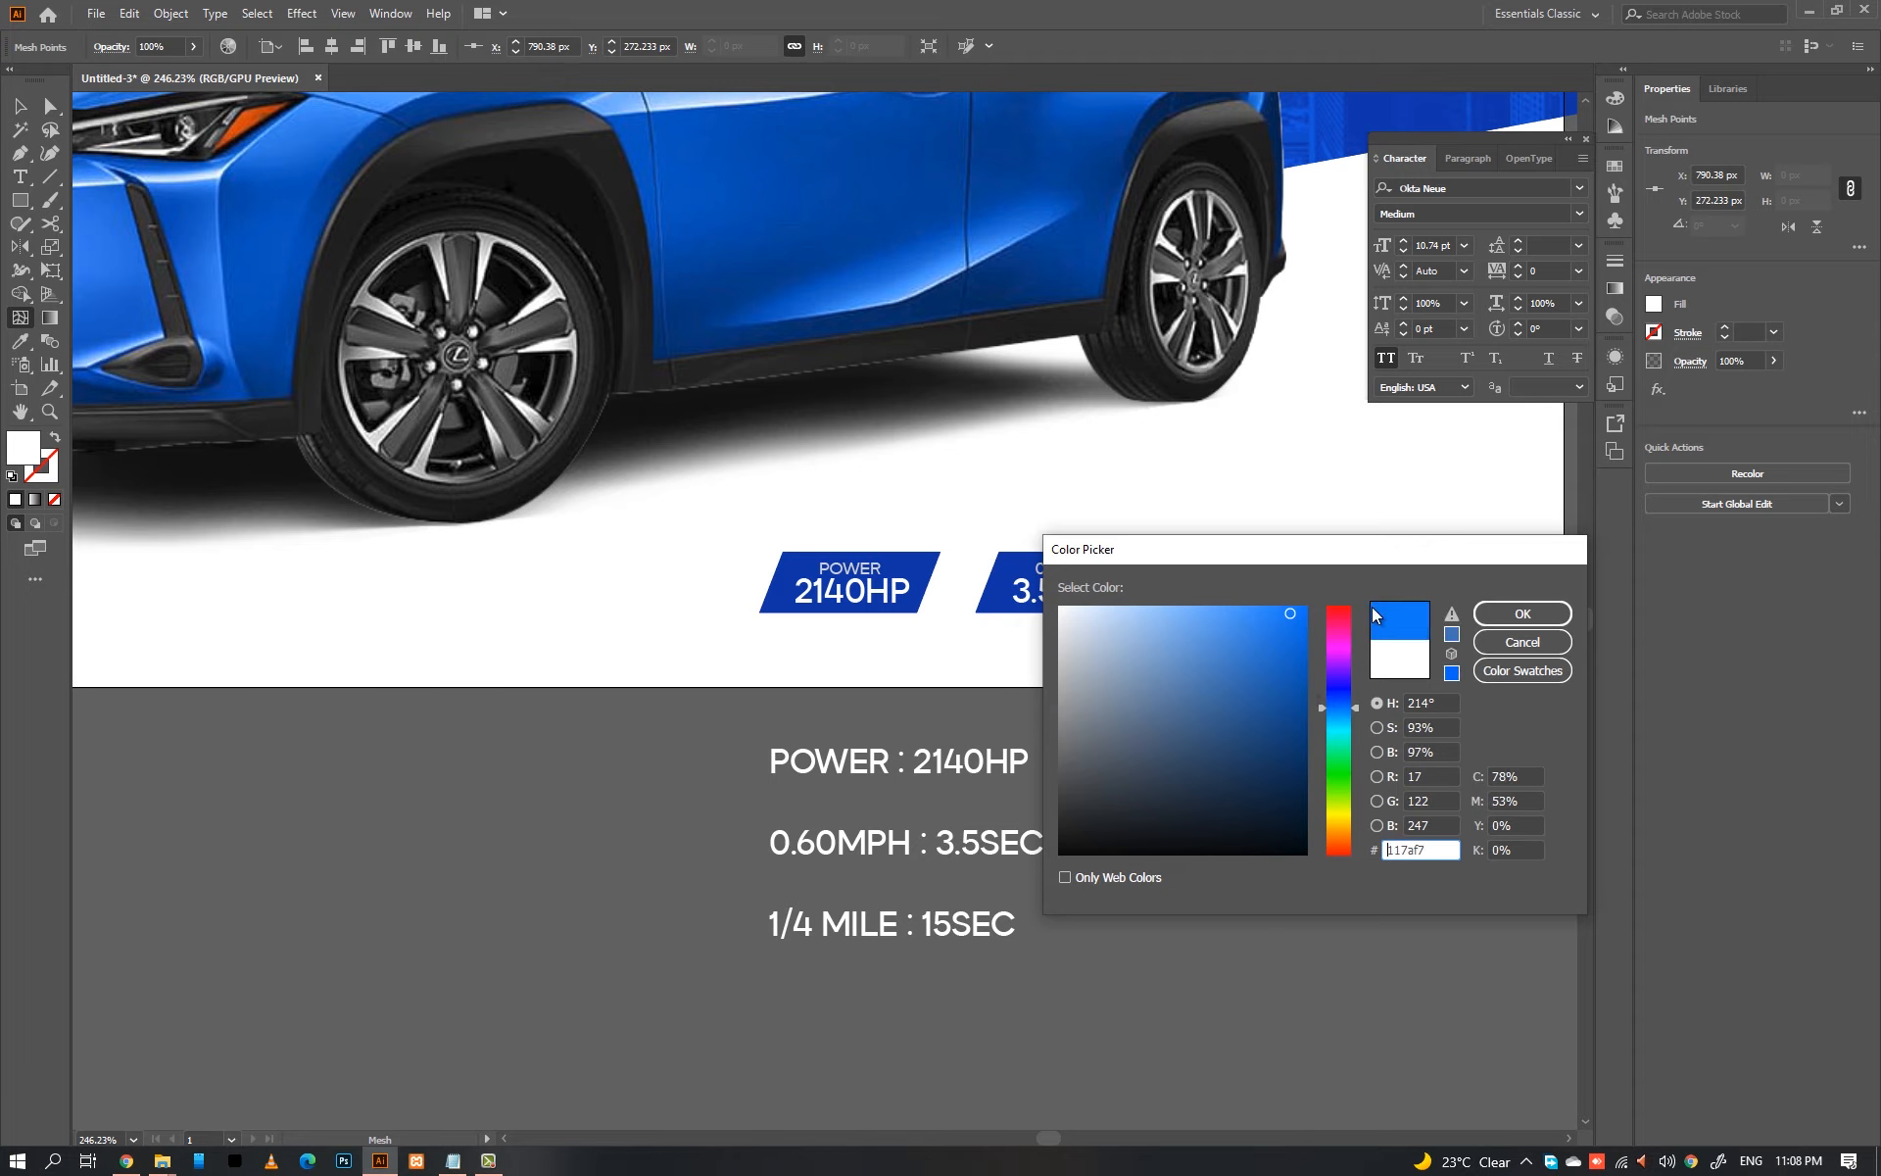
click(1510, 617)
Step: Add a mesh point at the second parallelogram's upper-right corner and sample the third box's bright blue for it
key(a)
click(1479, 641)
click(1157, 555)
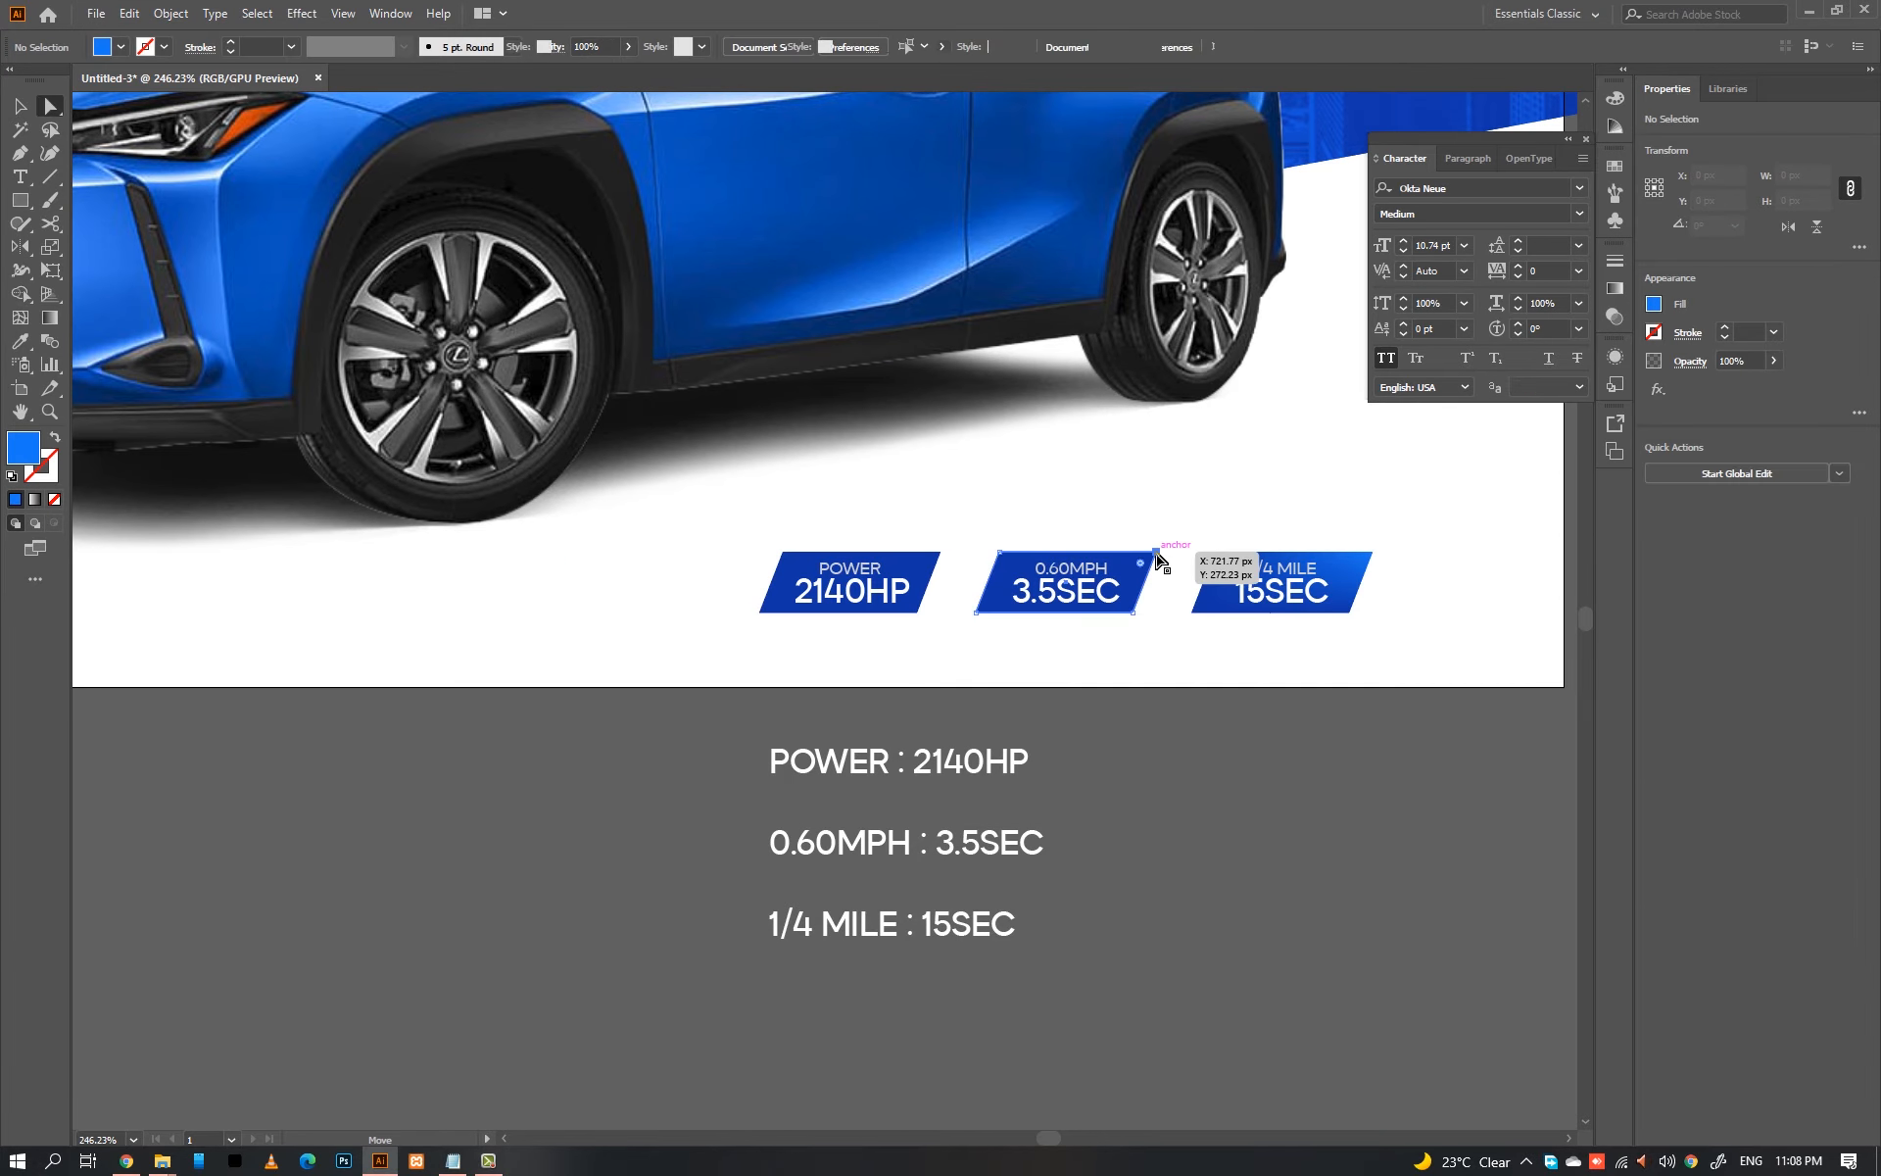
key(u)
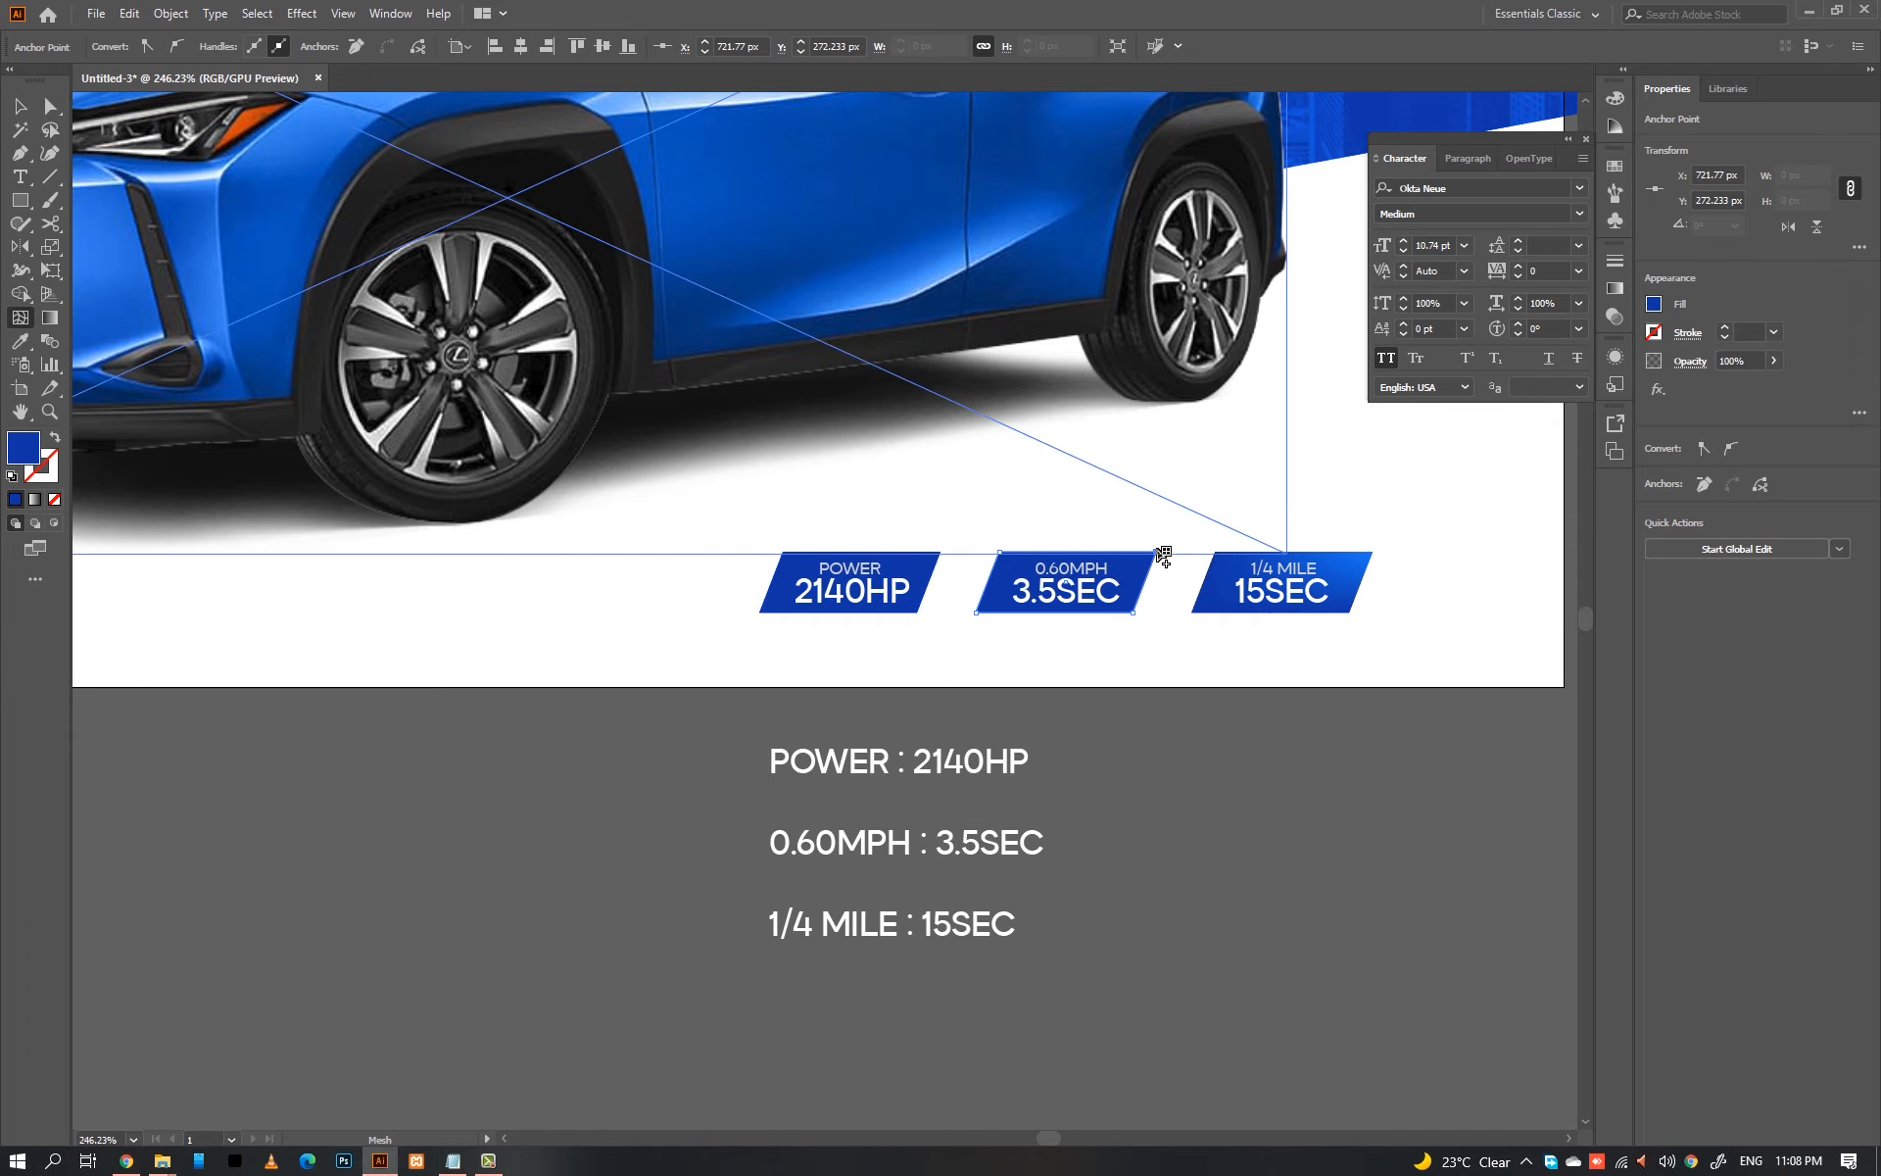
click(1160, 555)
key(i)
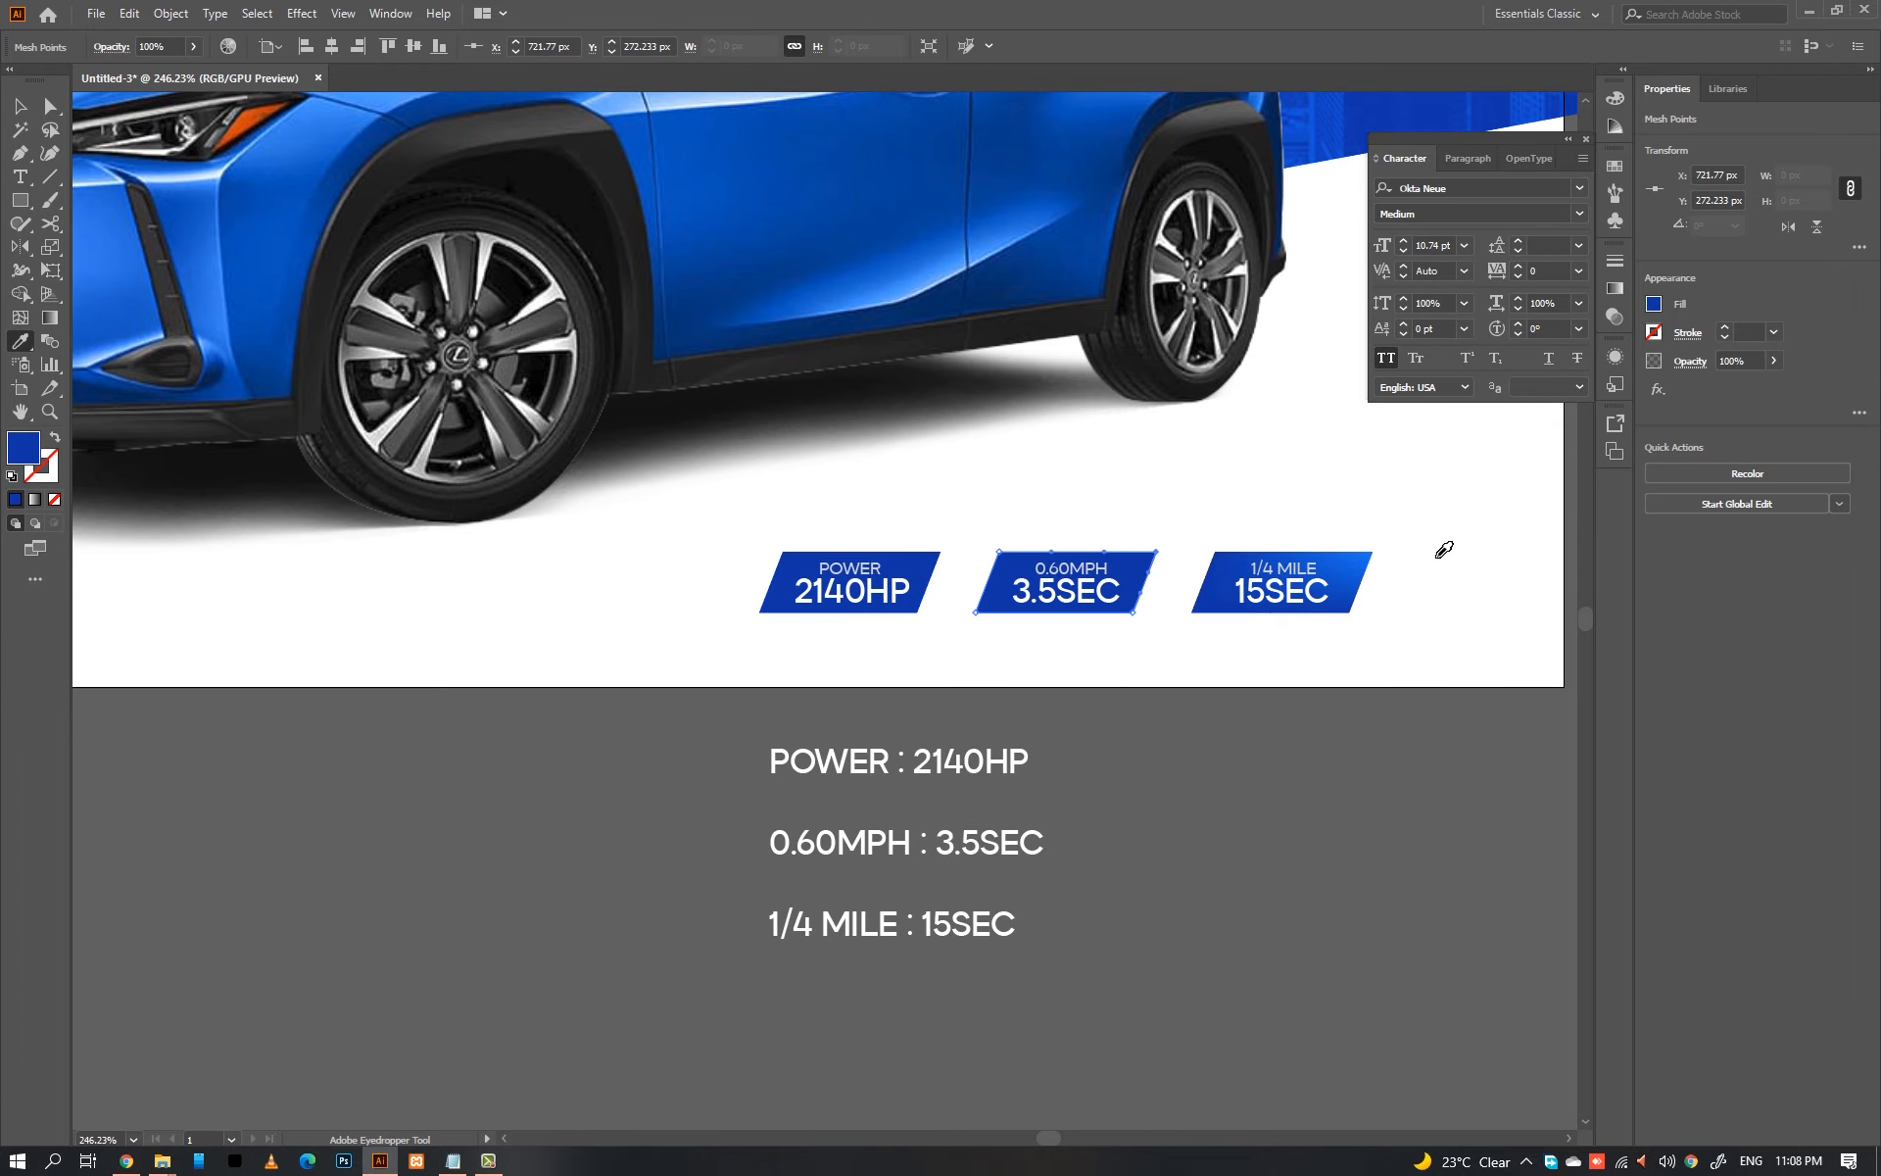
Step: Give the first parallelogram the same bright blue mesh highlight at its upper-right corner
key(a)
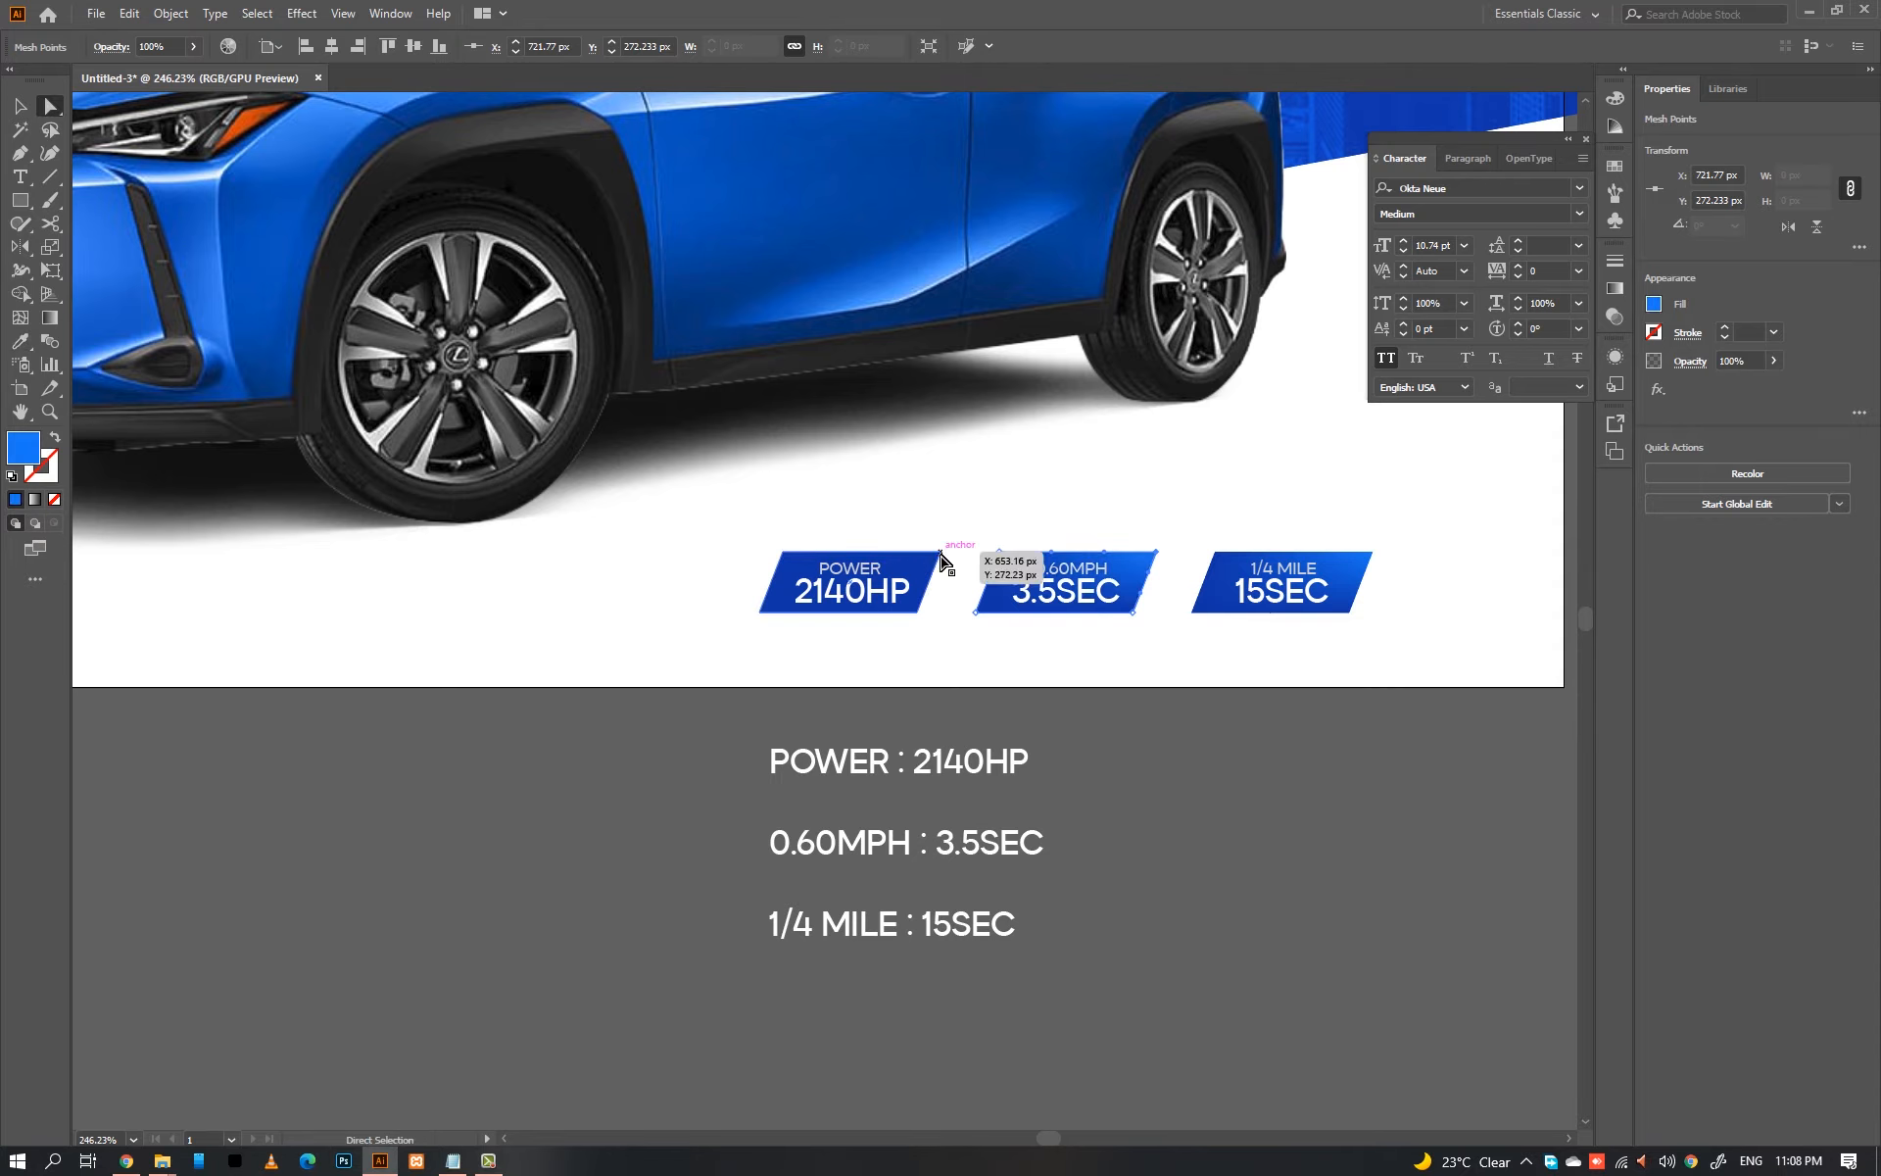
click(943, 560)
key(u)
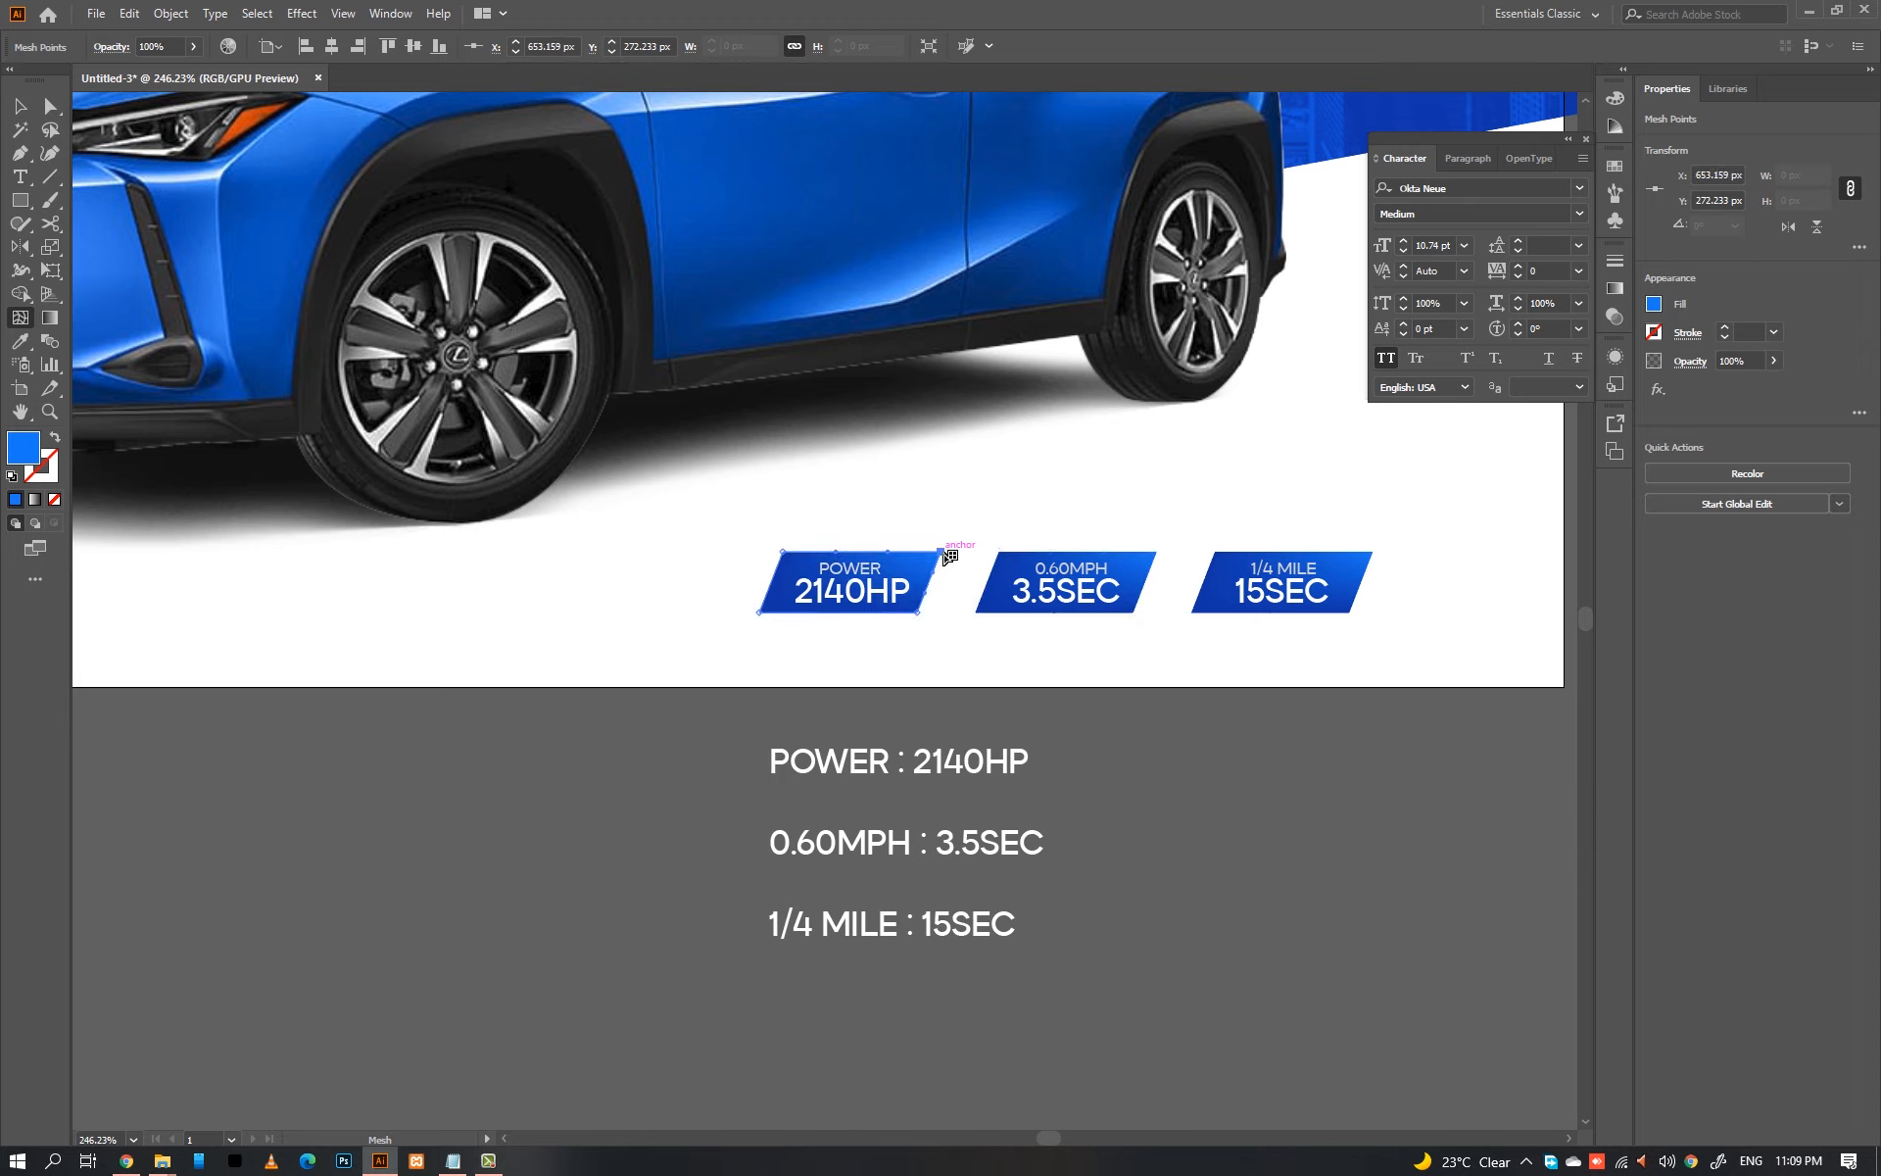
key(i)
ctrl+click(1245, 763)
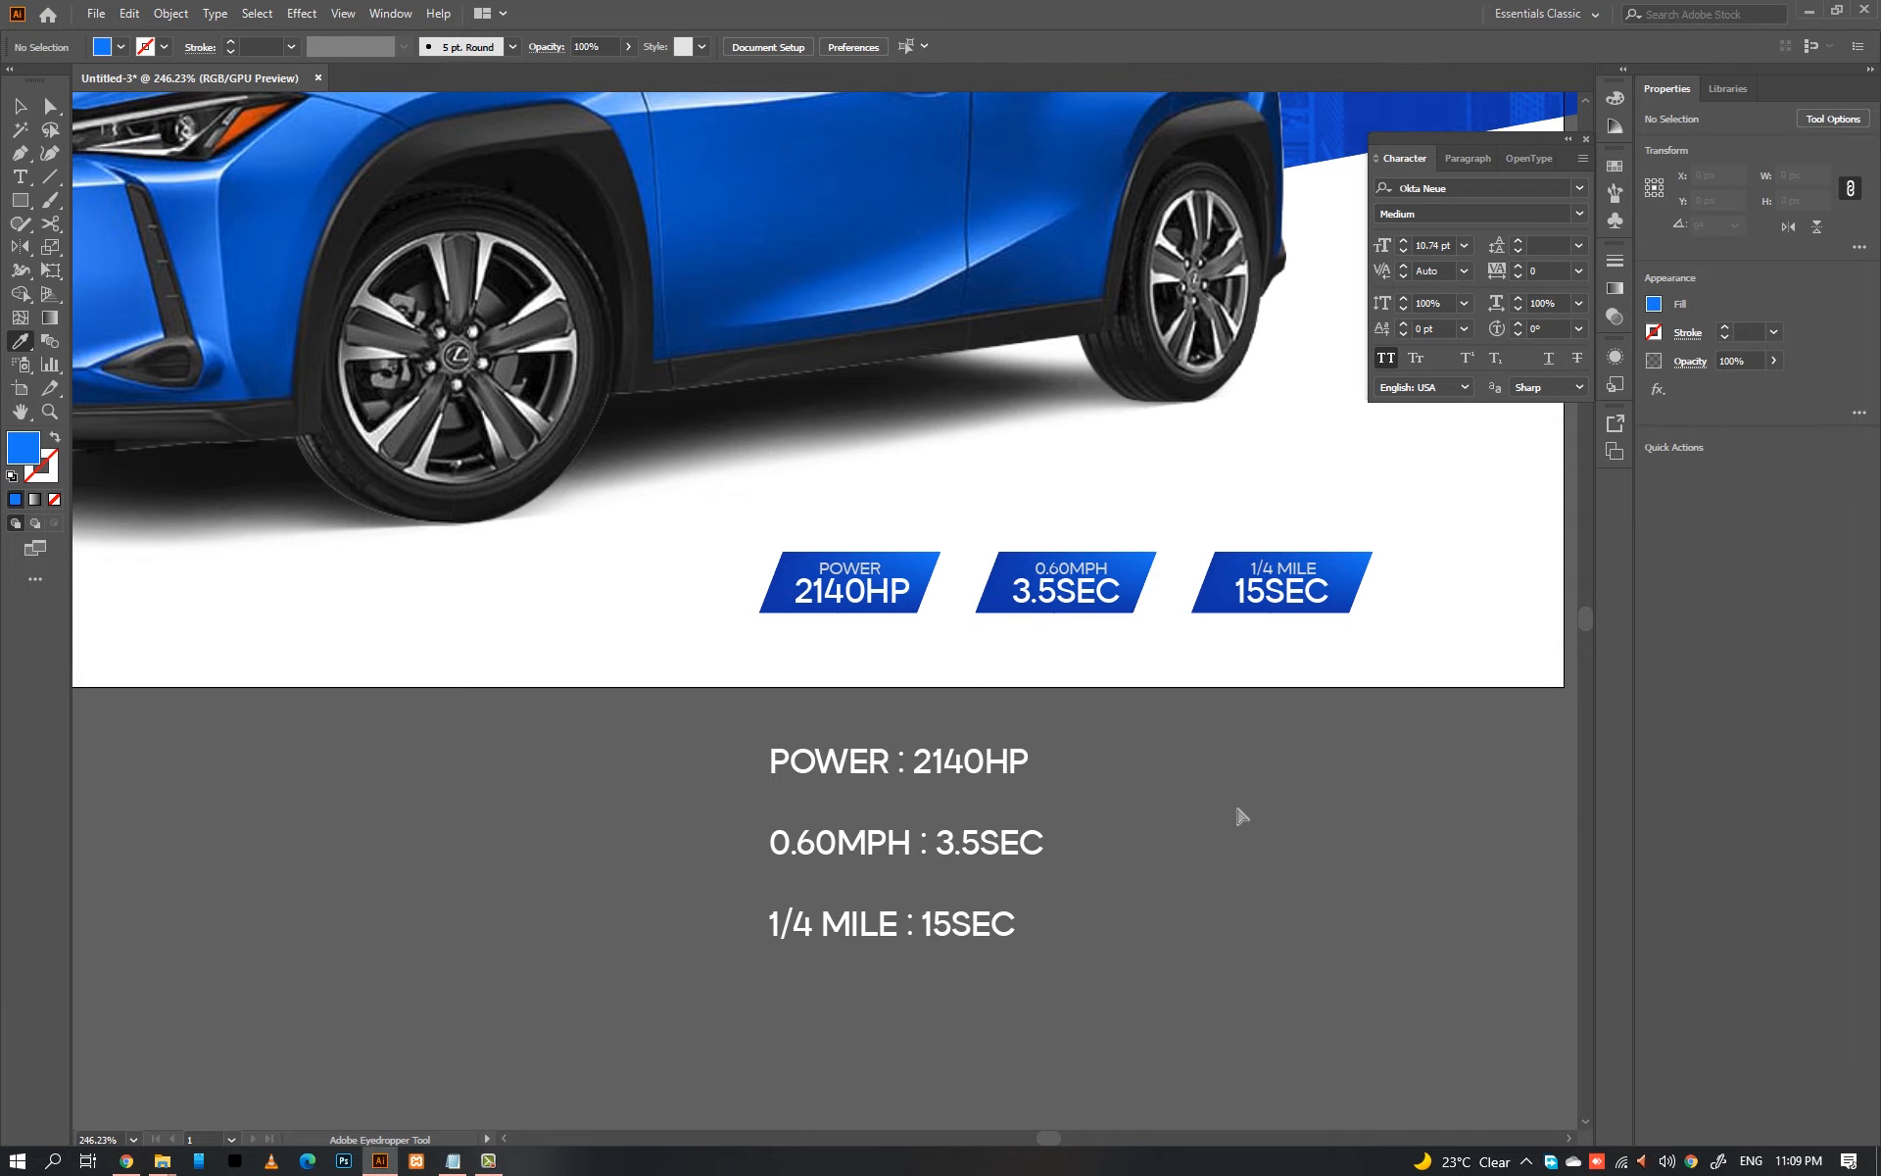
Step: Tighten the gaps between the three boxes inside their group by nudging the third, then the second and third together, to the left
key(v)
click(1270, 595)
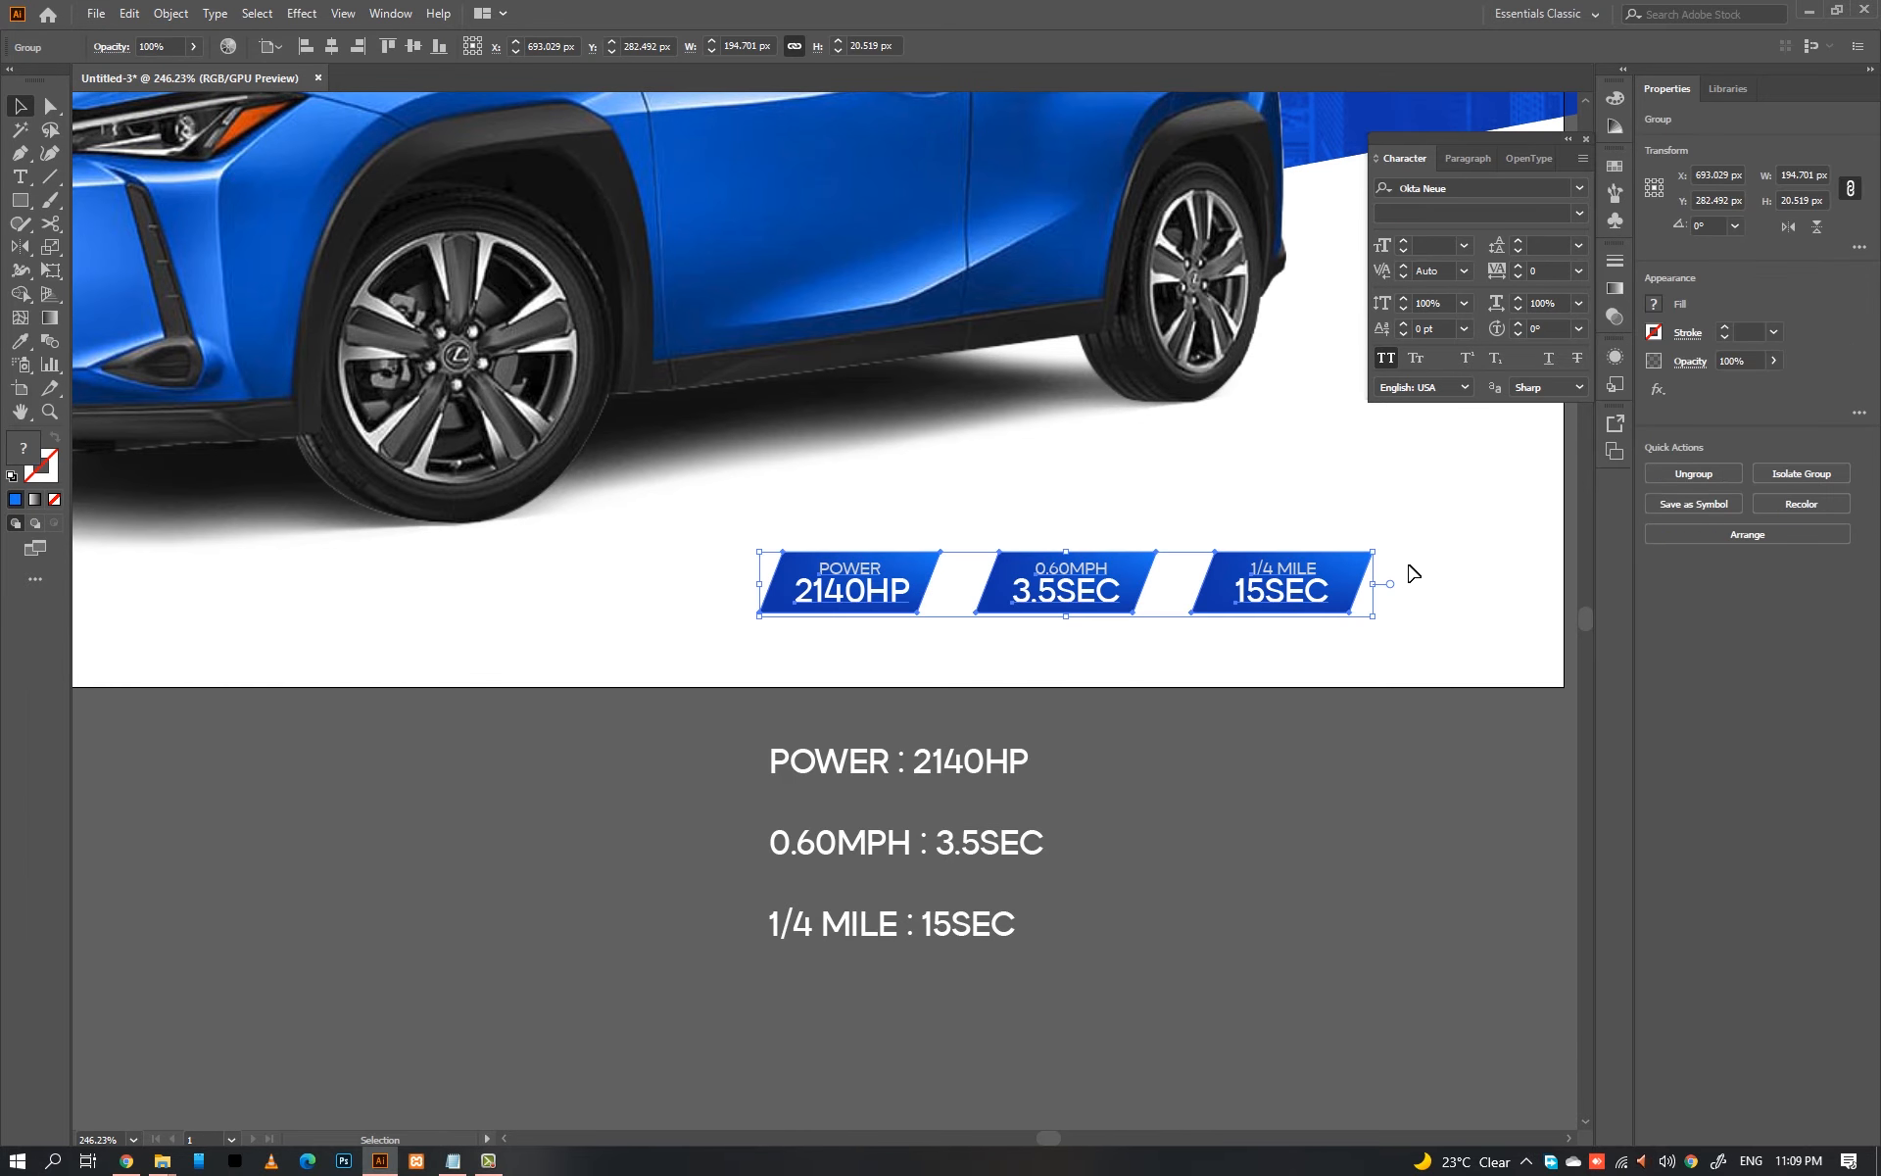
double_click(1298, 584)
key(a)
drag(1401, 547, 1230, 650)
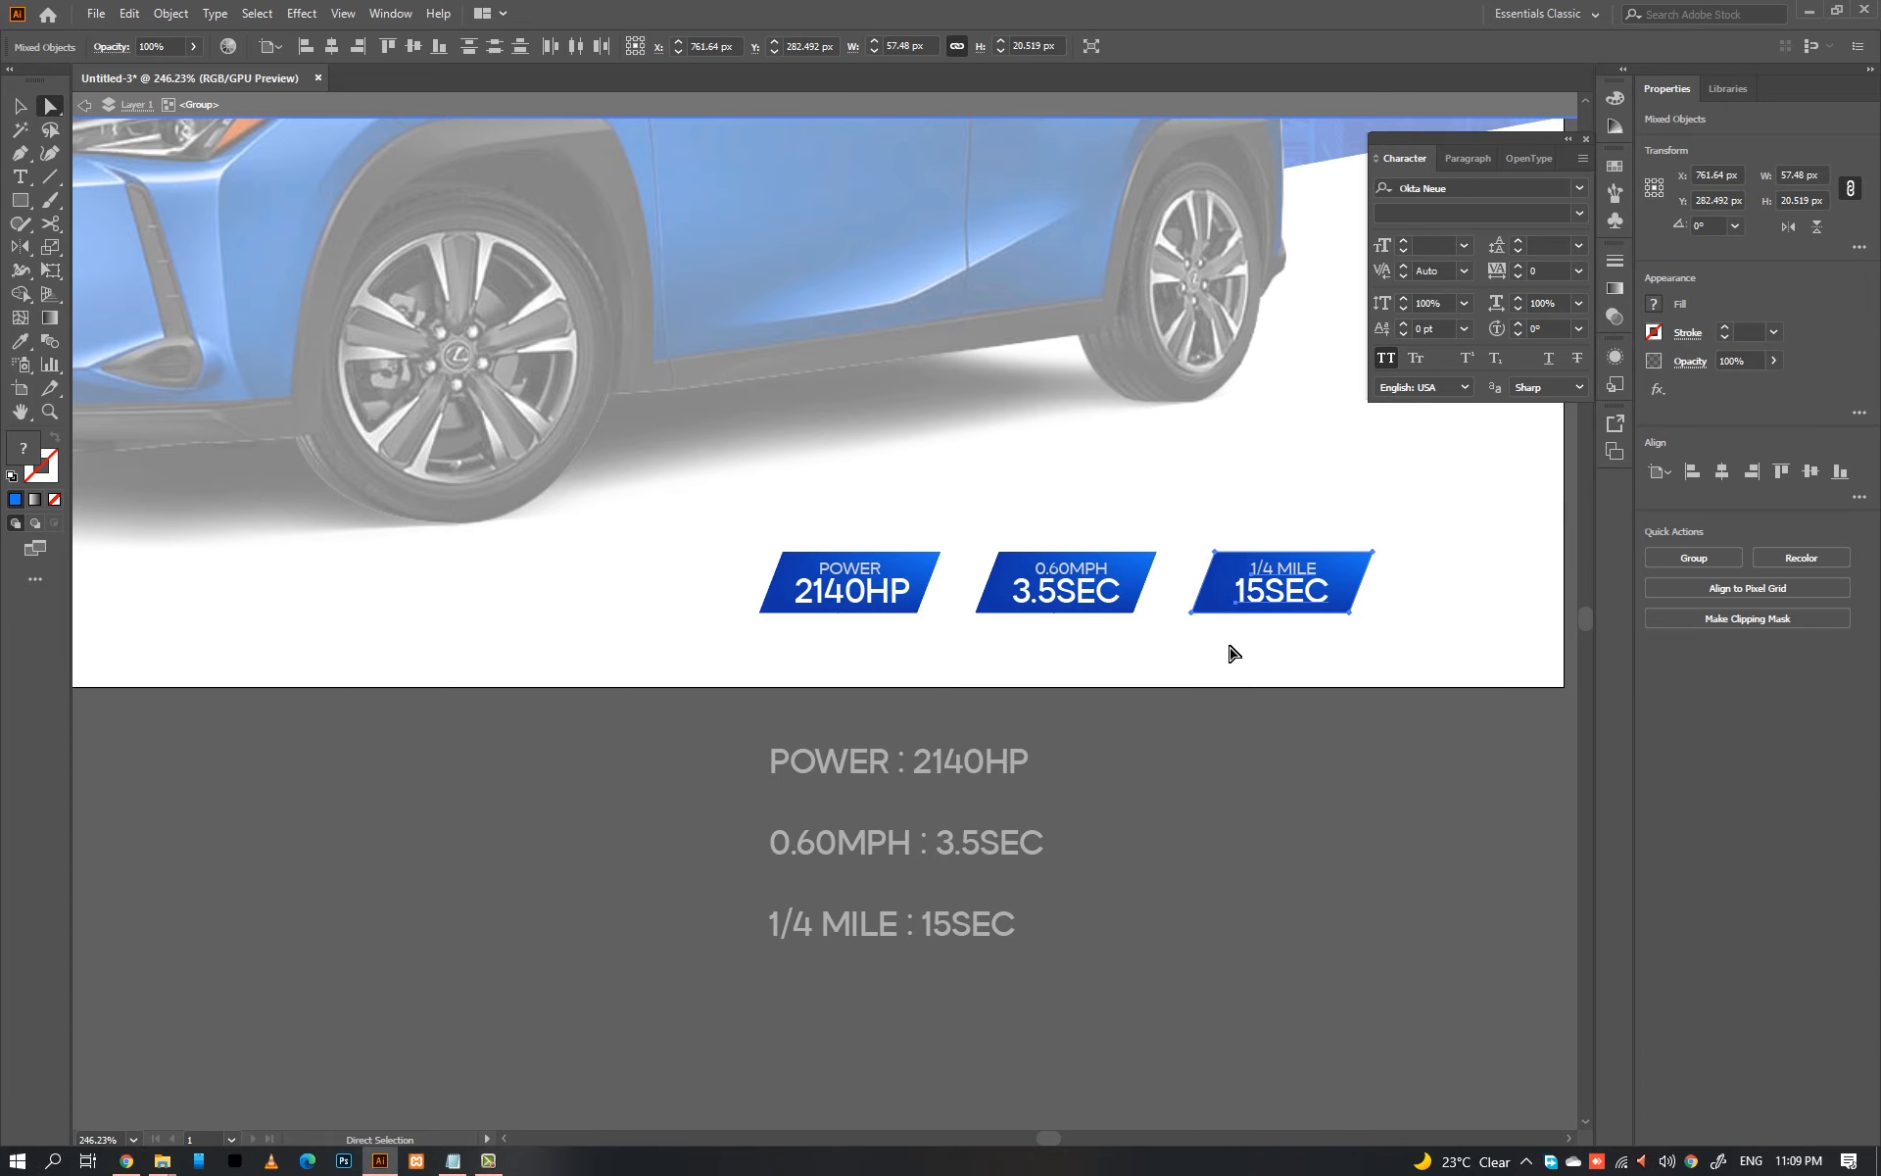
key(Left)
key(Left)
drag(1394, 663, 1053, 532)
key(Left)
key(Left)
key(Left)
key(Left)
double_click(1159, 671)
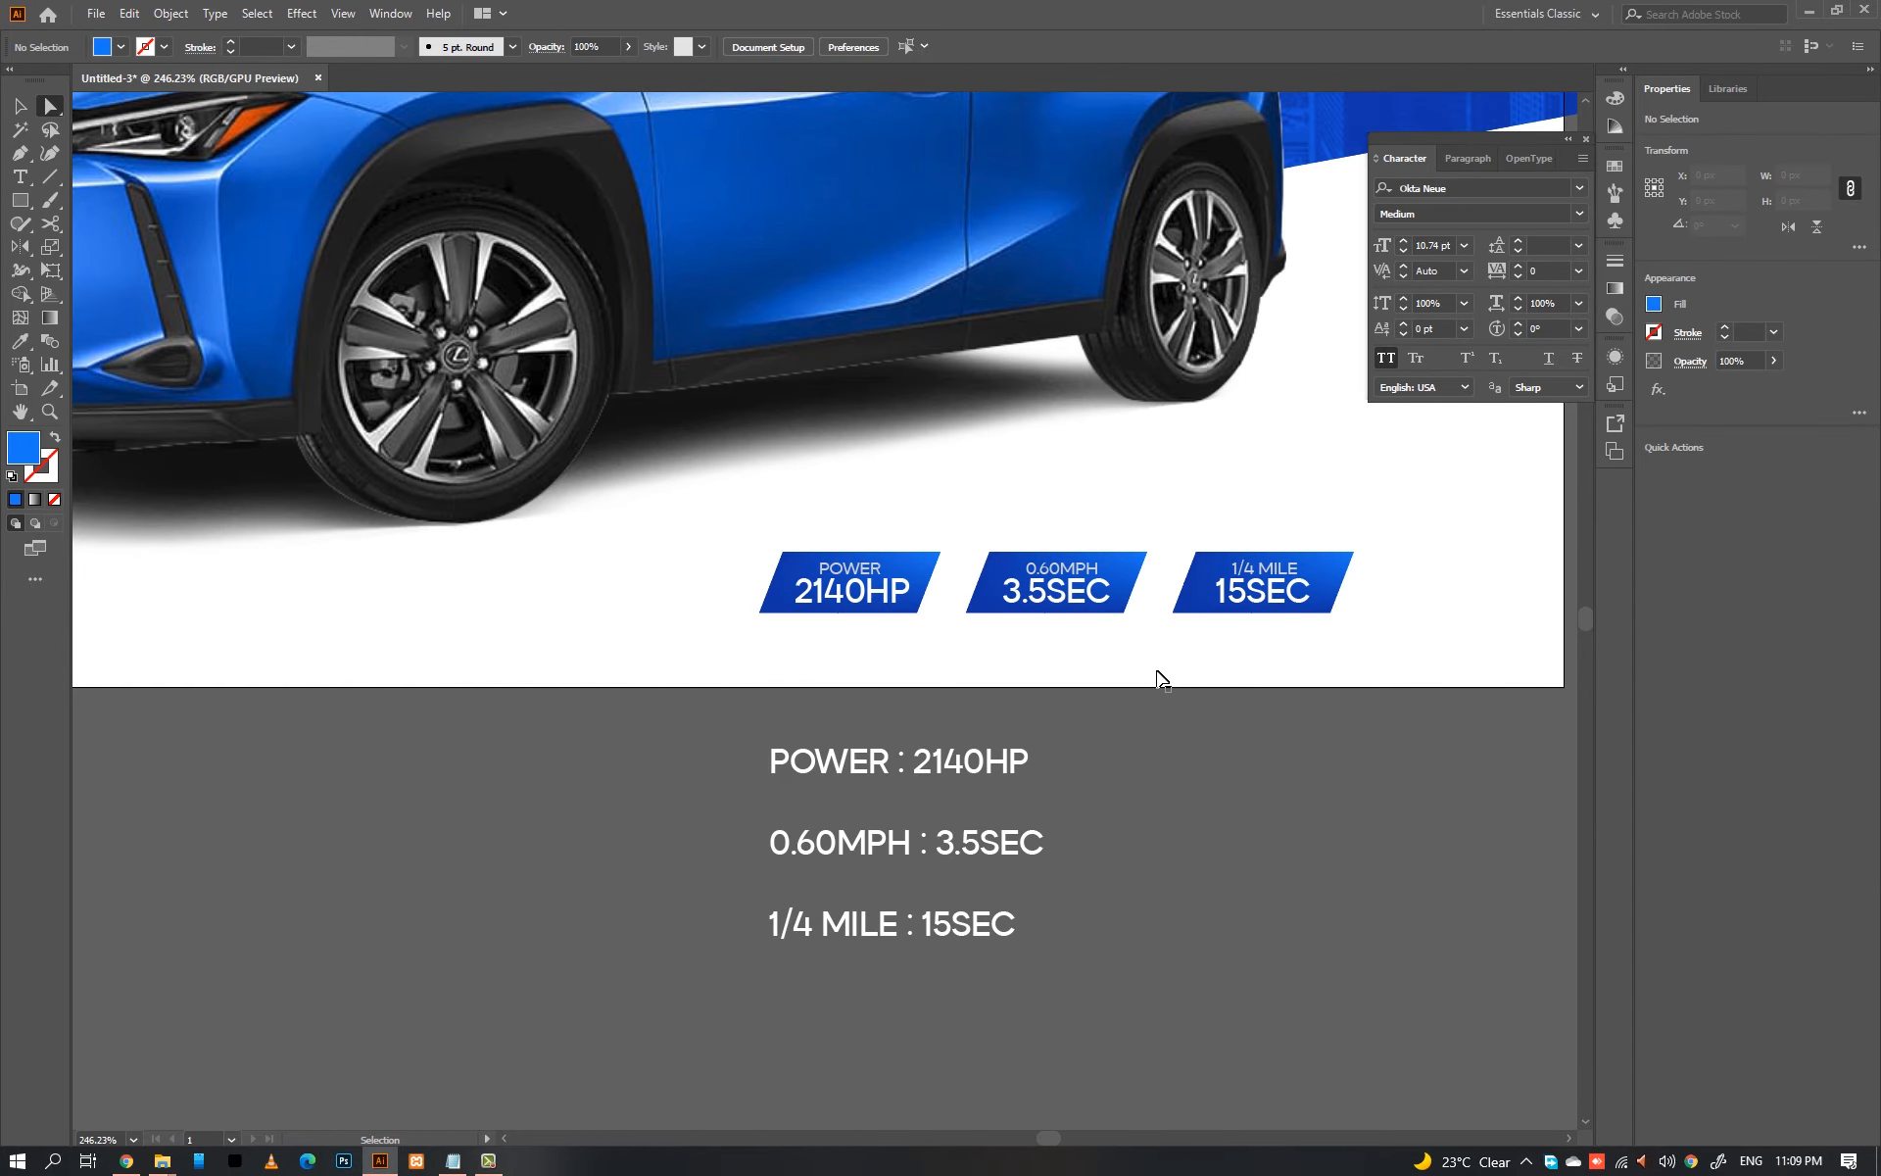
Step: Enlarge the grouped spec boxes and place them near the artboard's lower-right corner
key(ctrl+0)
key(v)
click(1410, 839)
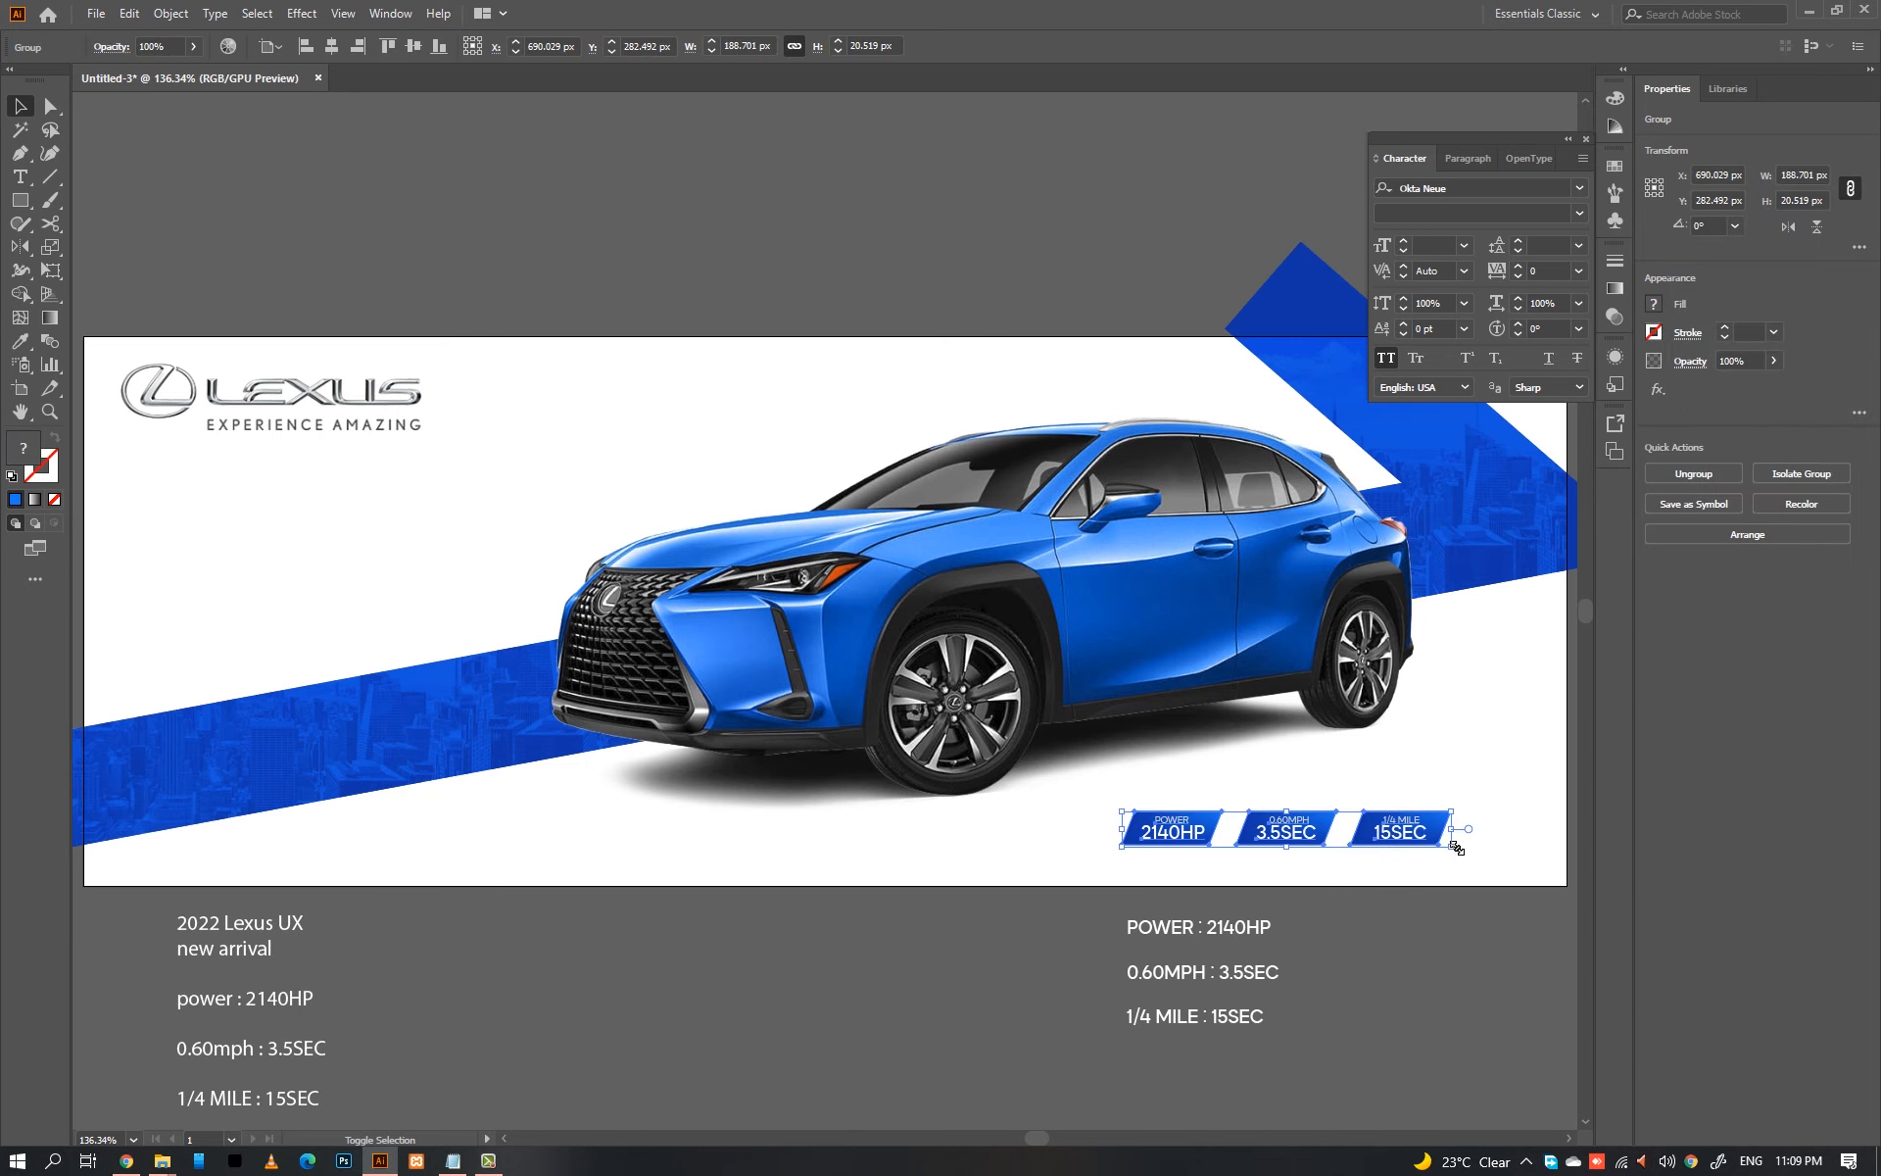
mouse_move(1454, 844)
mouse_down()
mouse_move(1512, 852)
mouse_move(1499, 915)
mouse_move(1502, 852)
mouse_move(1470, 836)
mouse_up()
click(1393, 948)
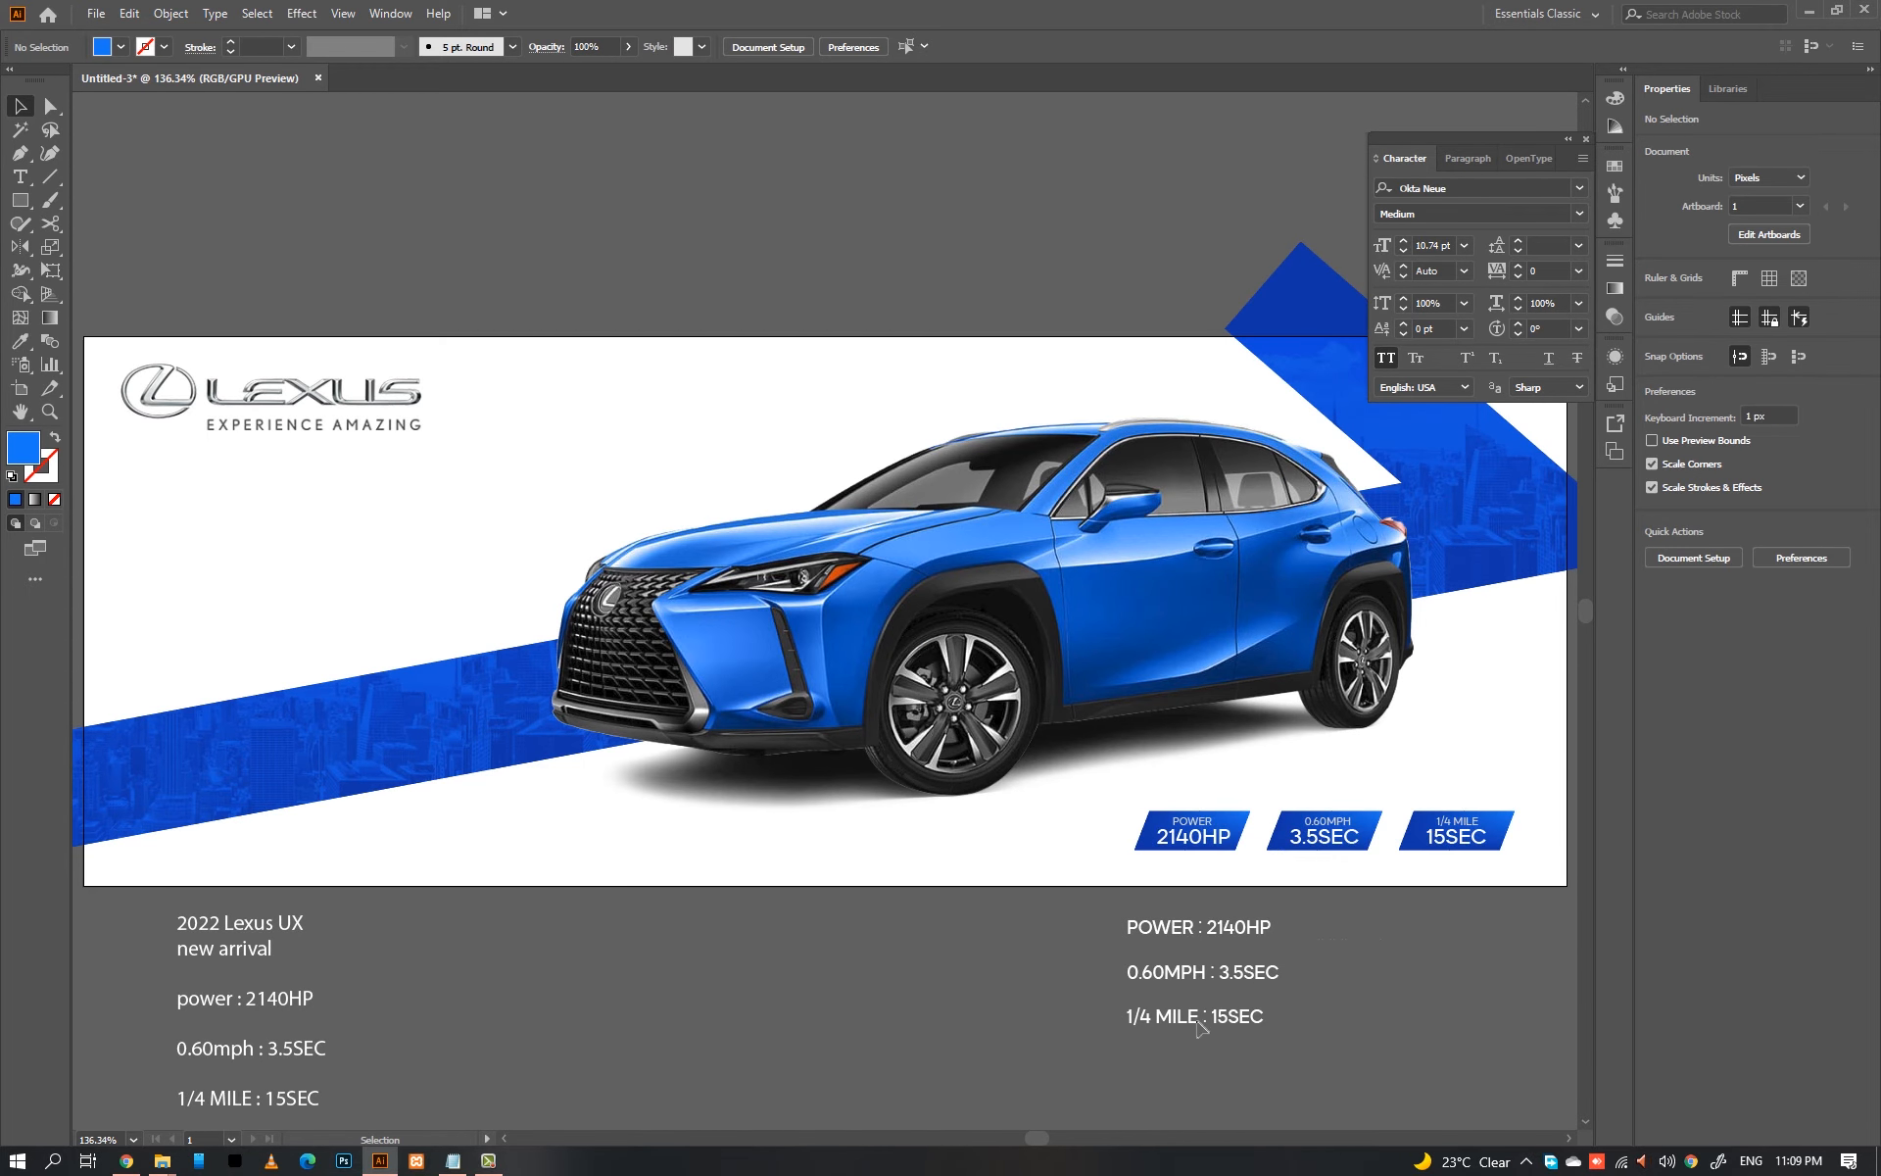
Step: Delete the POWER, 0.60MPH and 1/4 MILE list beneath the spec boxes and hide the panels
click(1201, 1027)
key(Delete)
key(Tab)
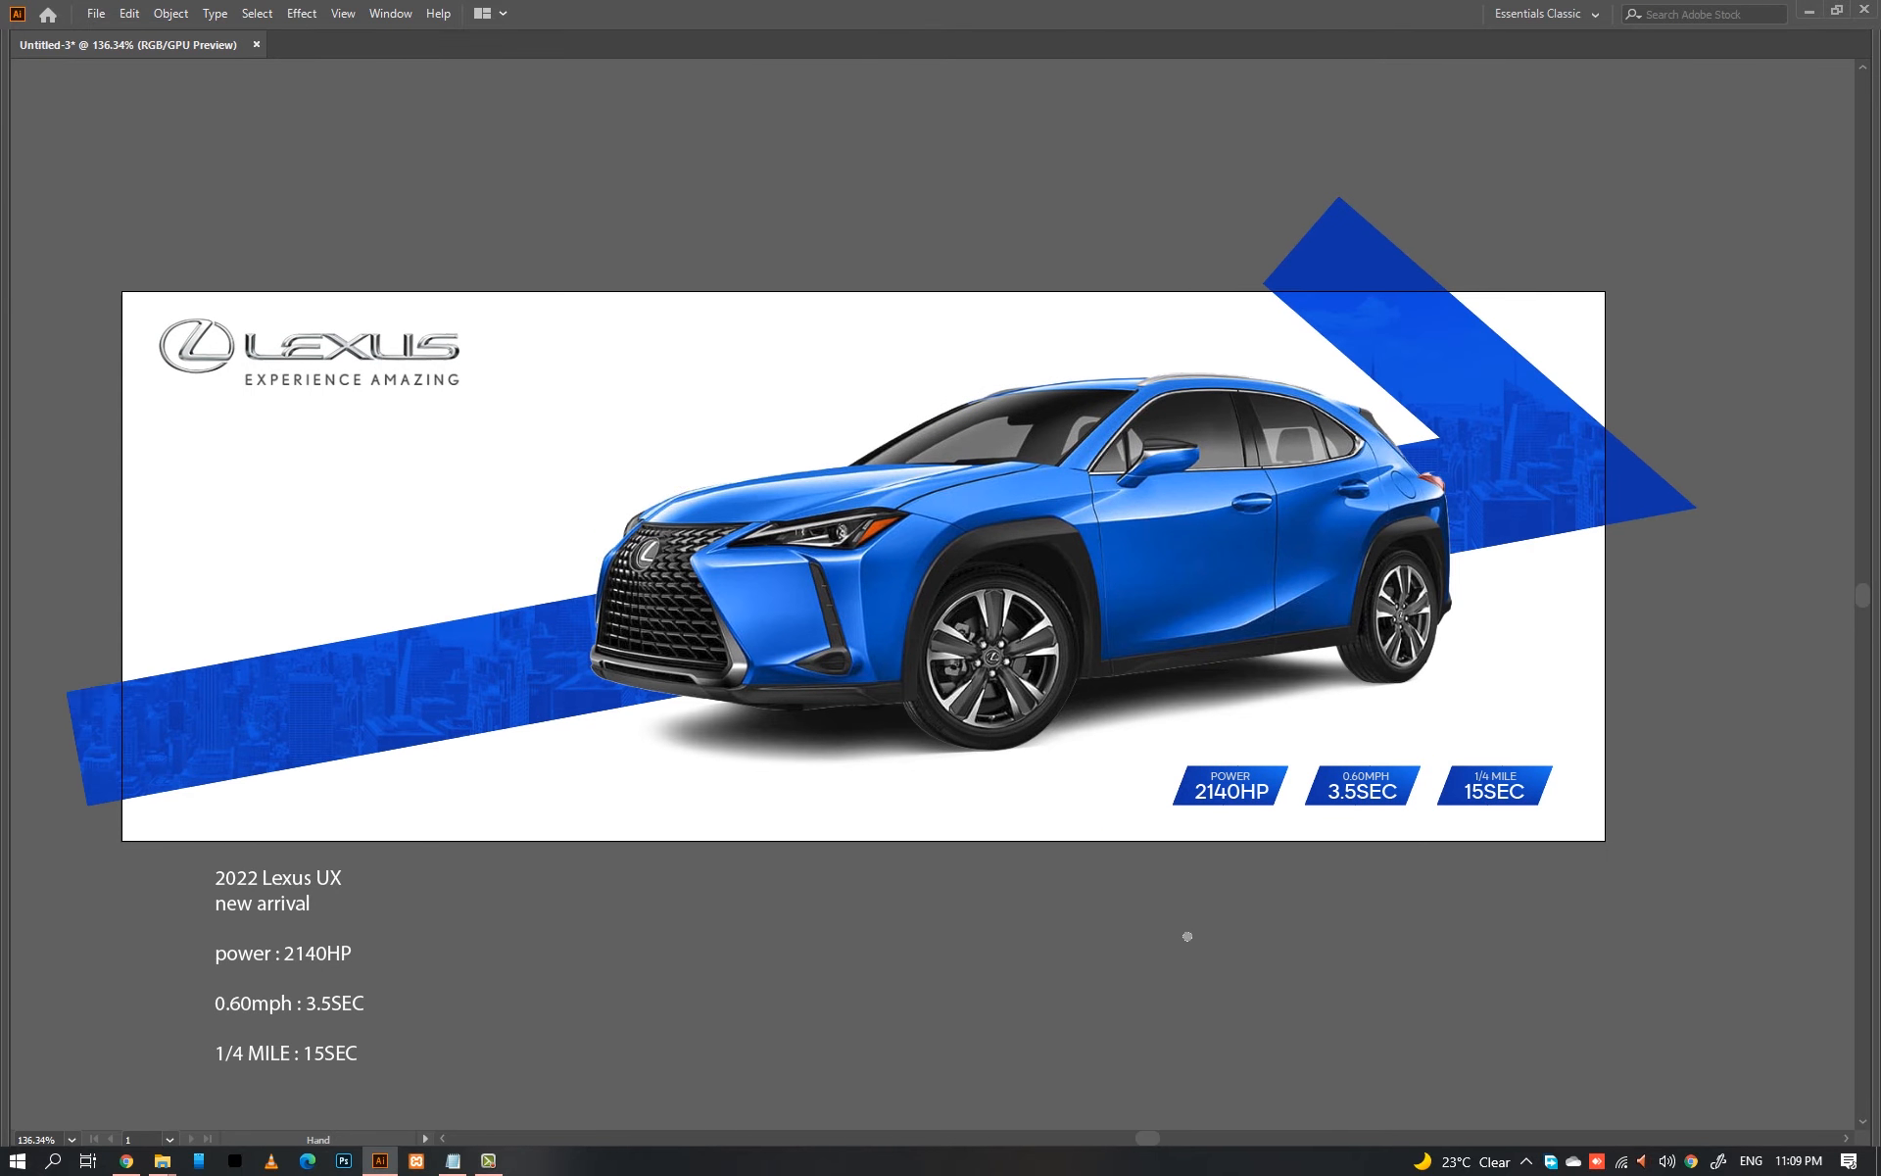
Step: Add a separate 2022 text and move it into the white area below the Lexus logo
click(225, 737)
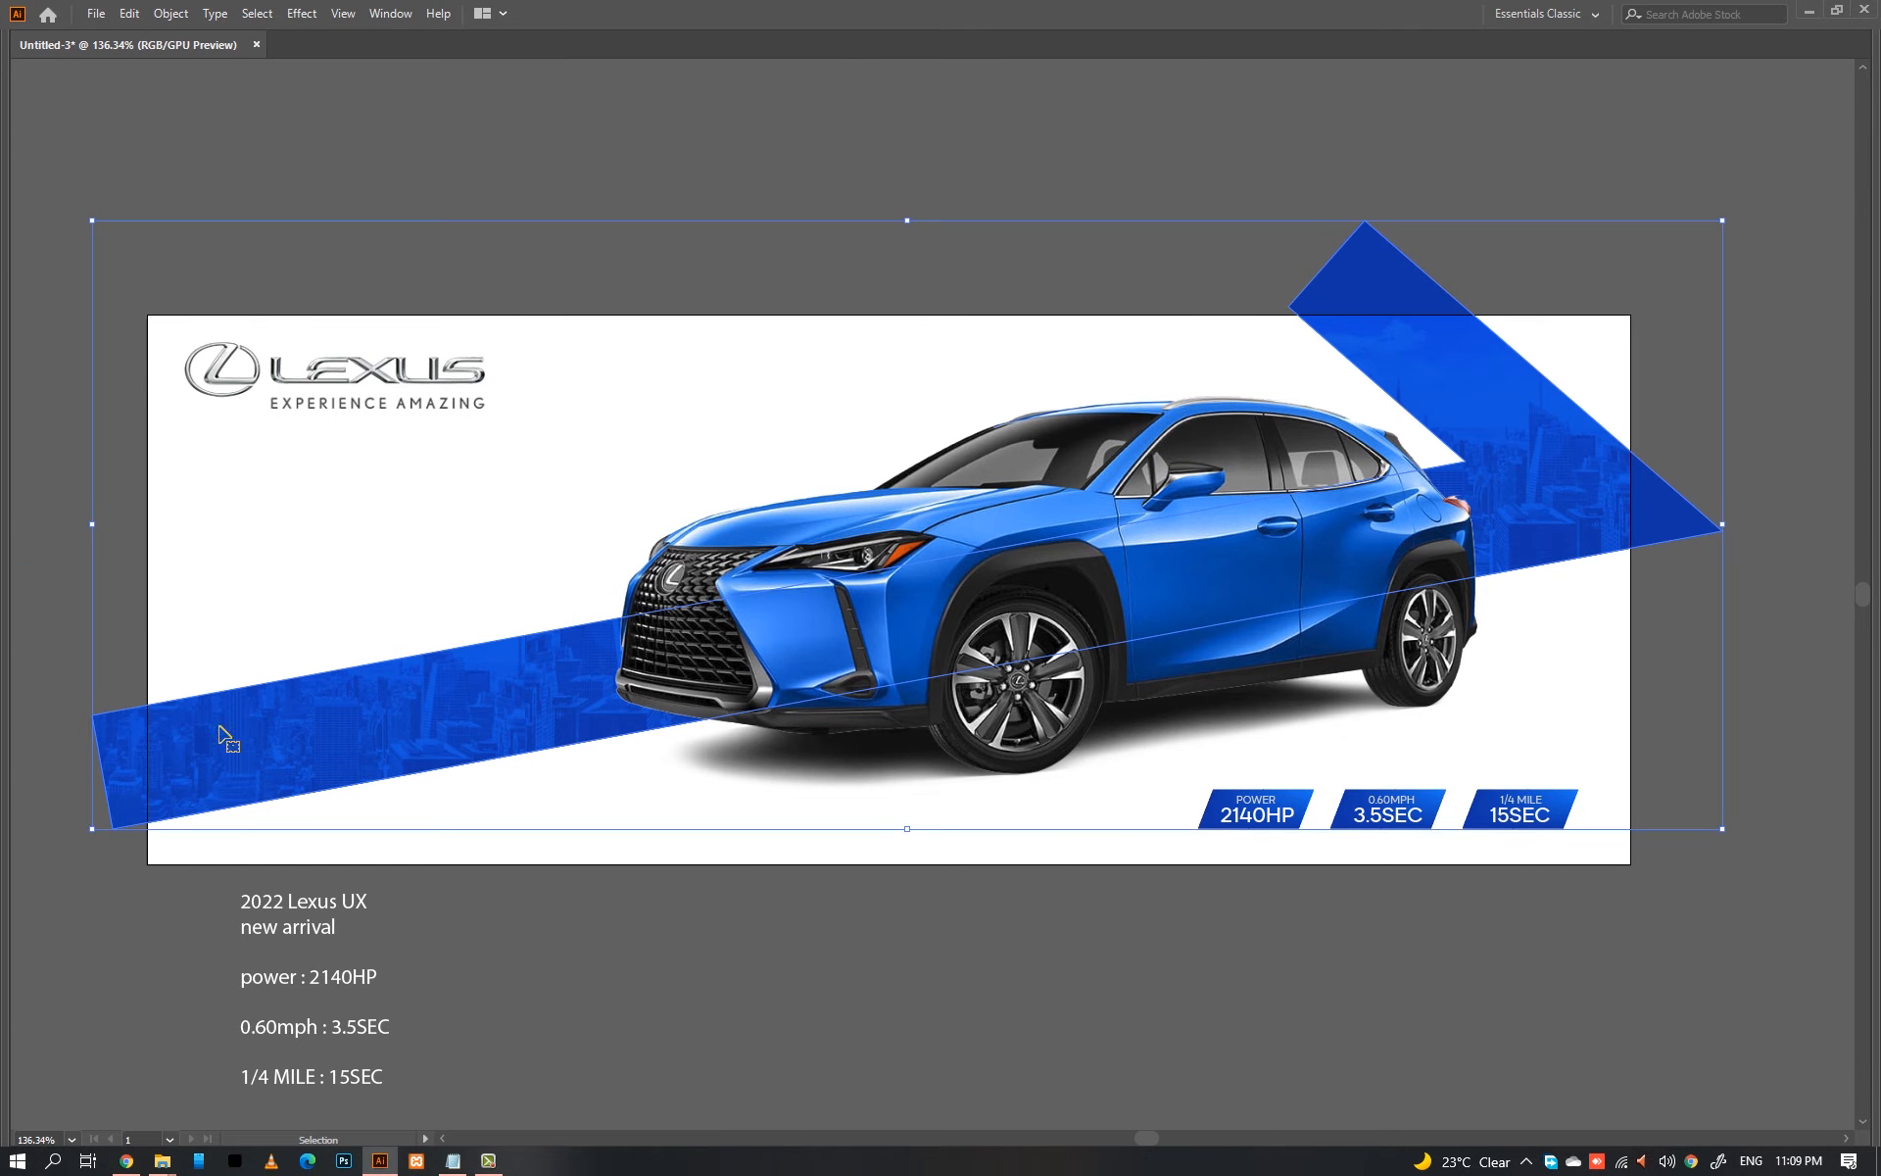
click(605, 927)
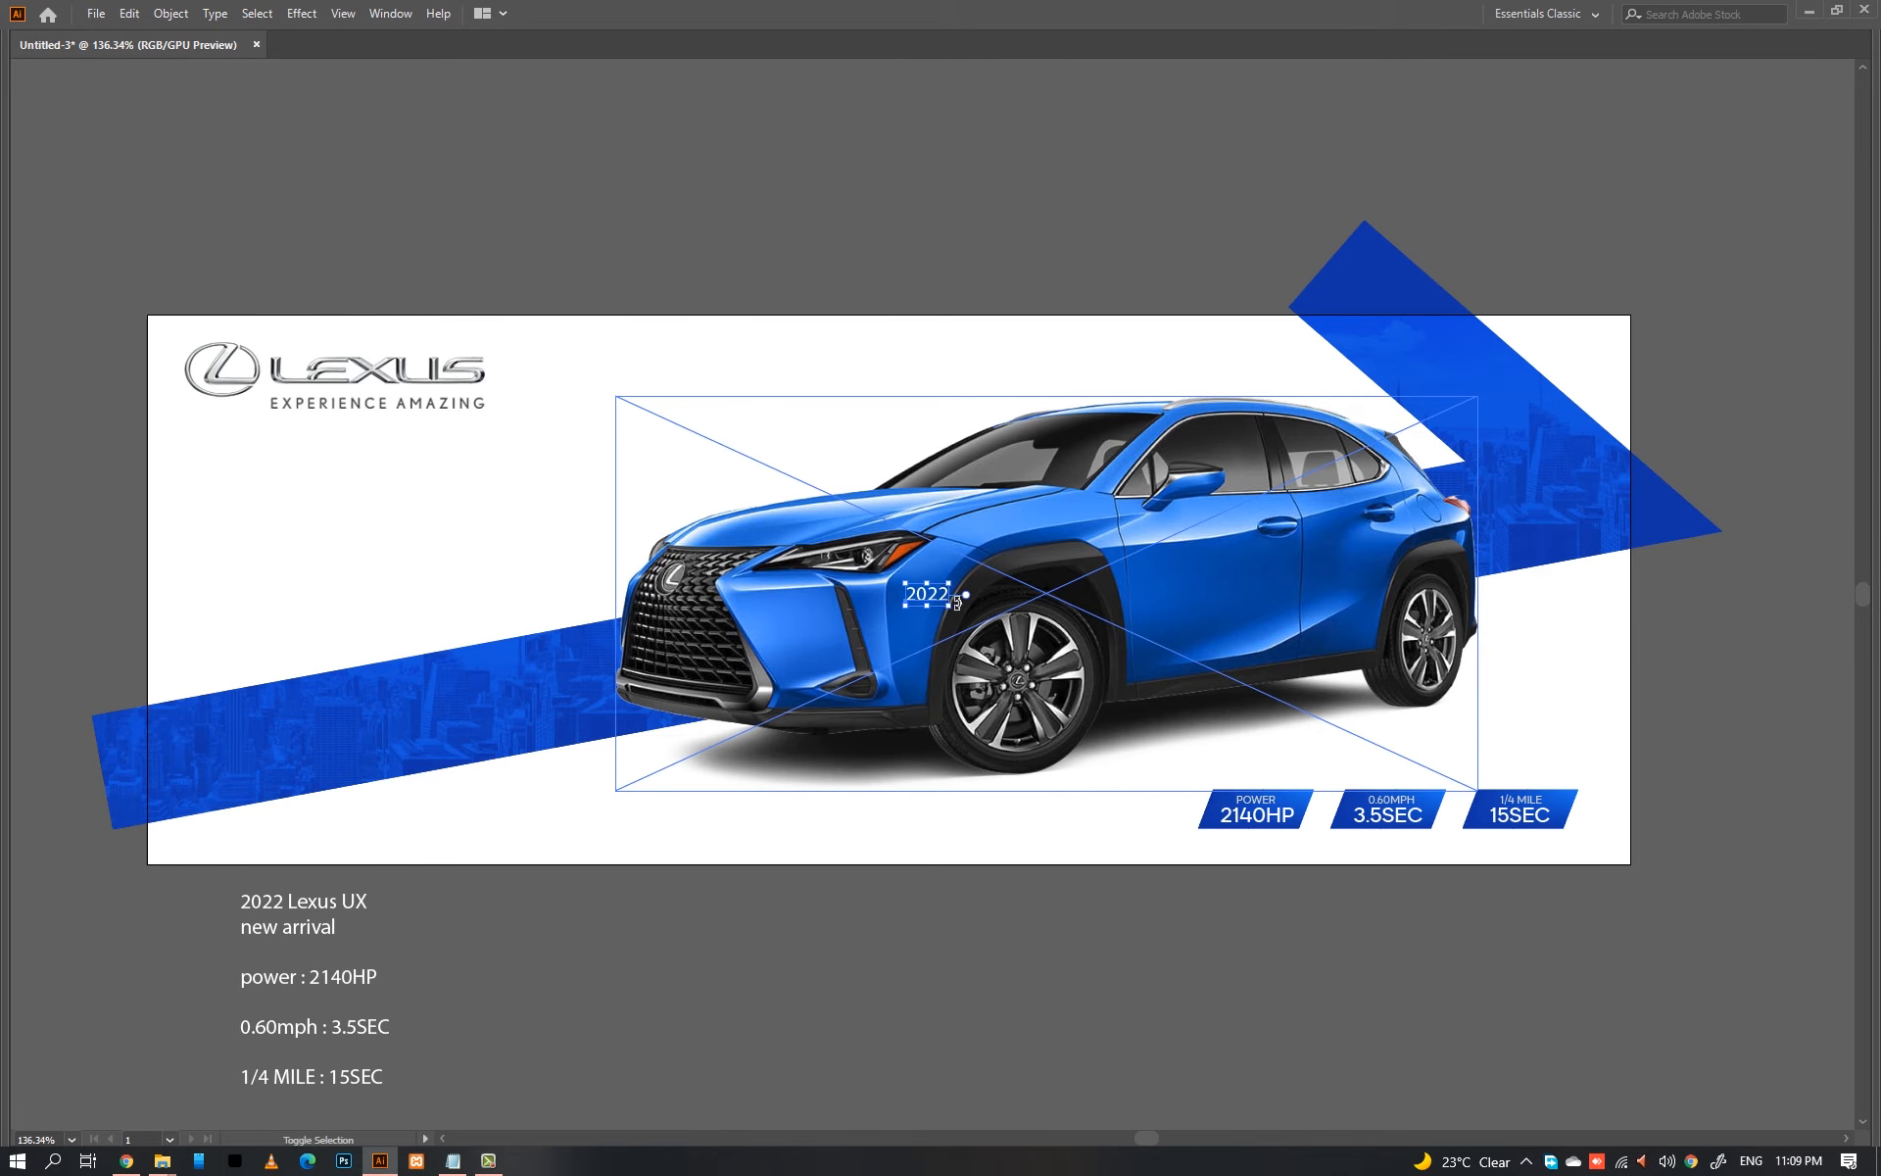
drag(952, 605, 1064, 649)
drag(980, 607, 529, 550)
Step: Recolour the 2022 text grey with the Eyedropper and enlarge it to about 58.7 pt
key(i)
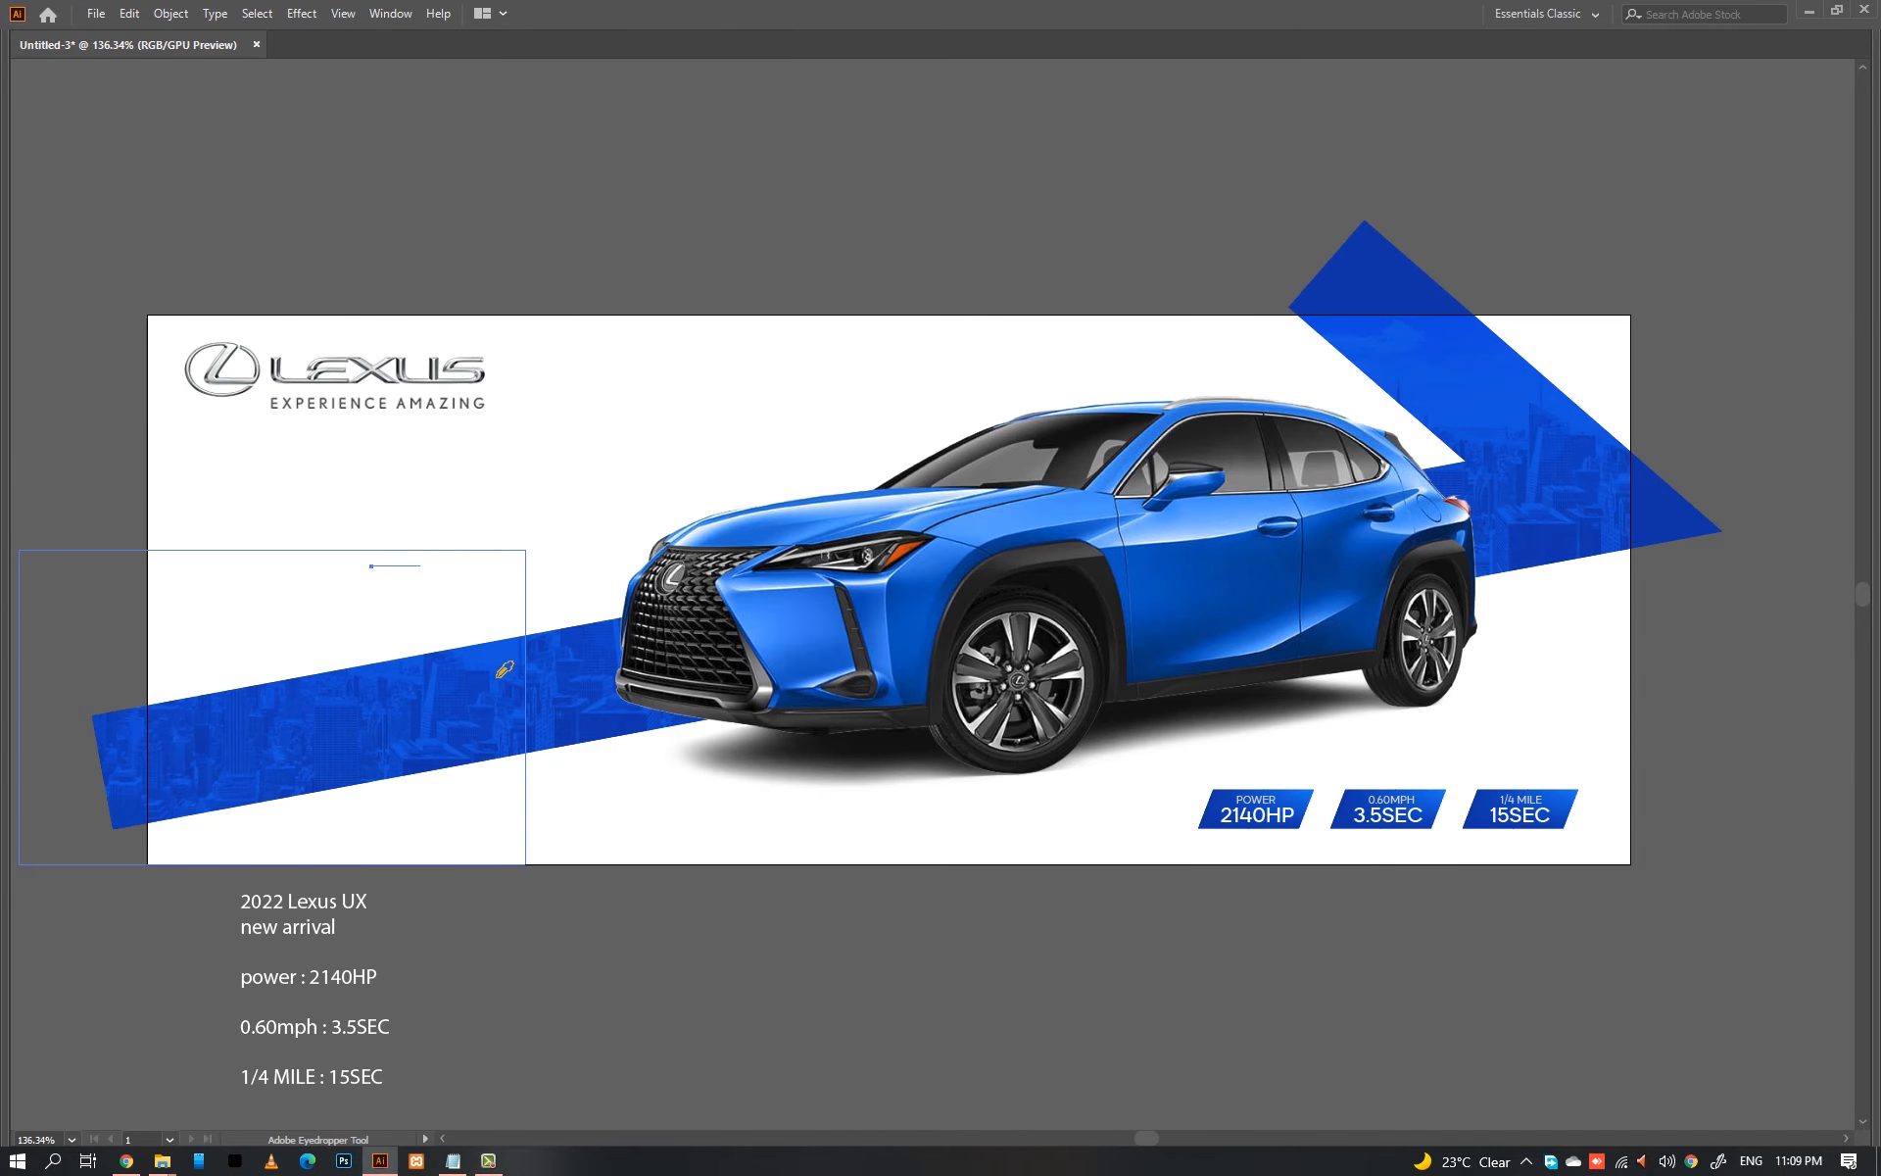
key(Tab)
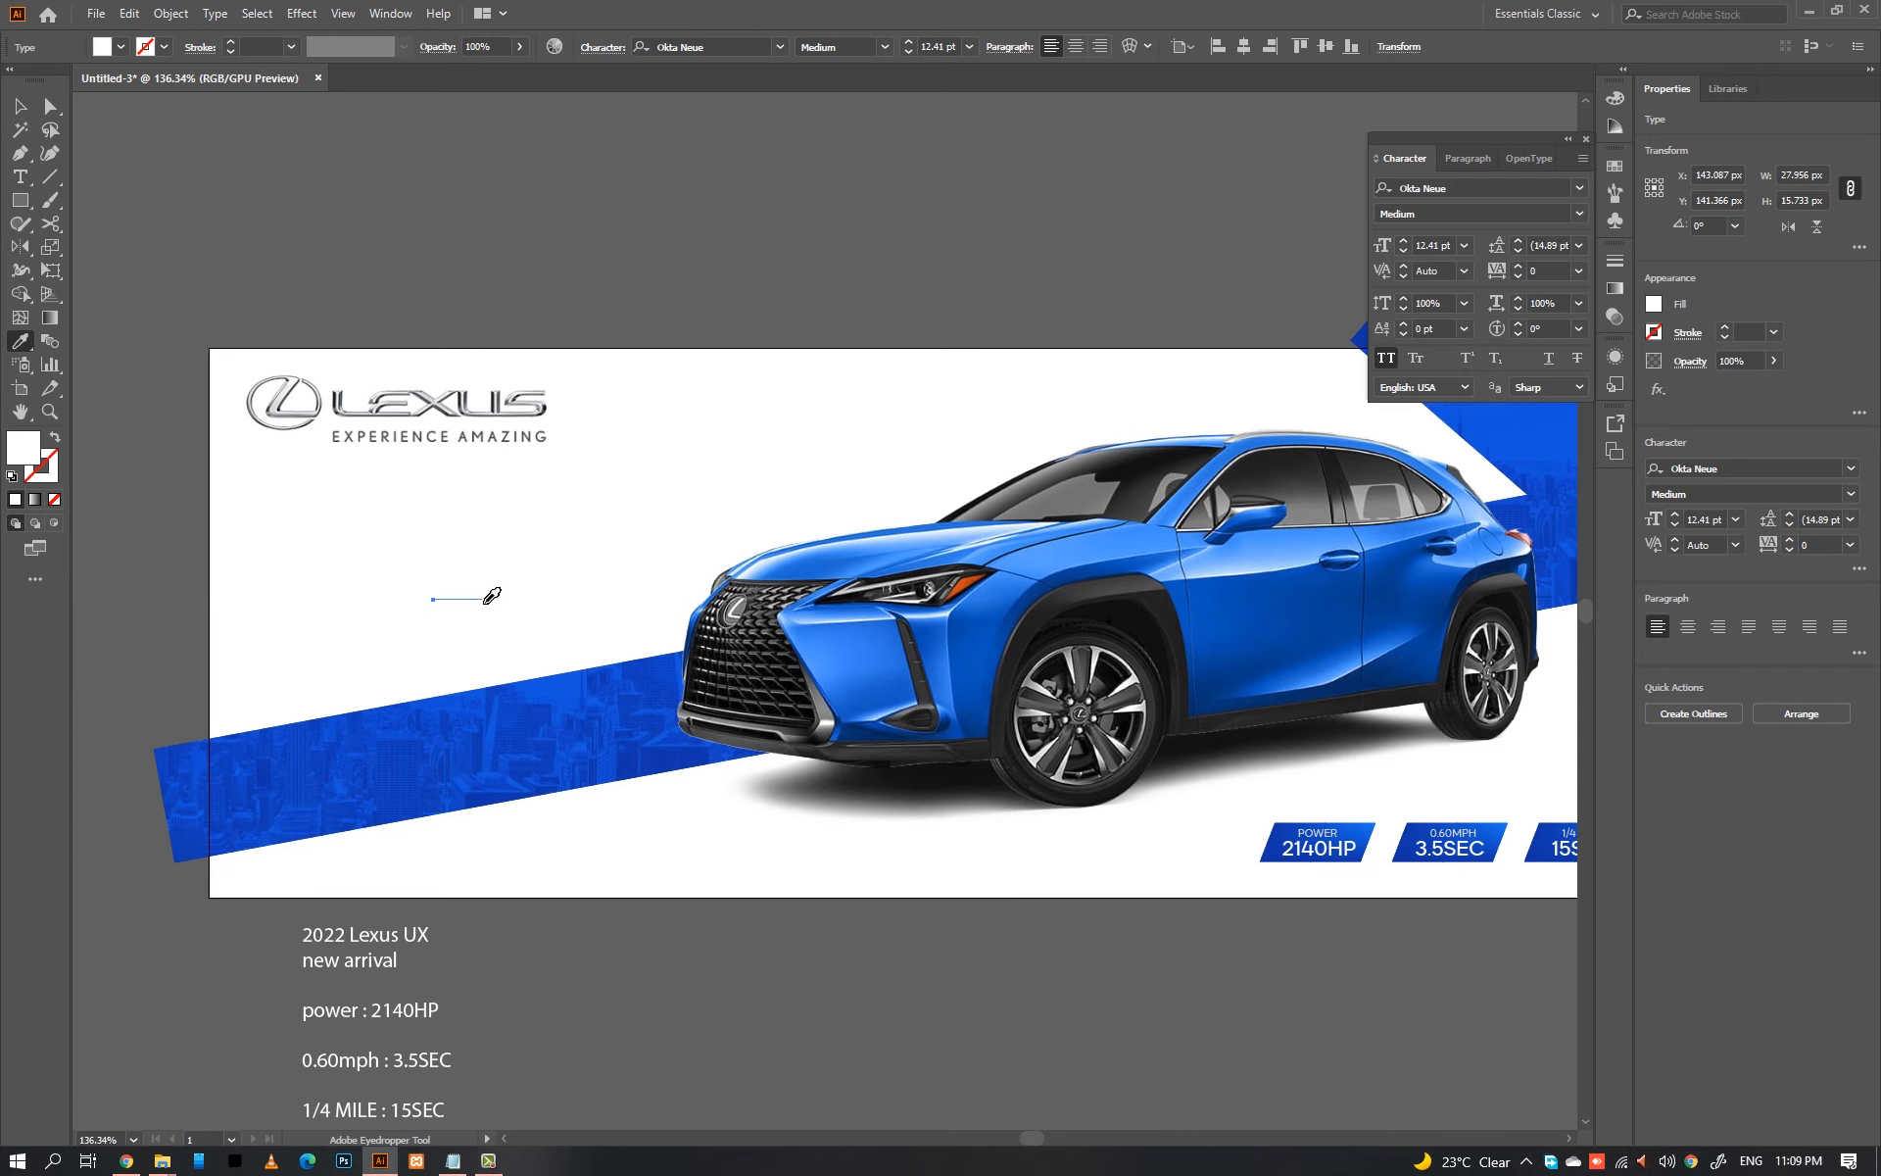
key(v)
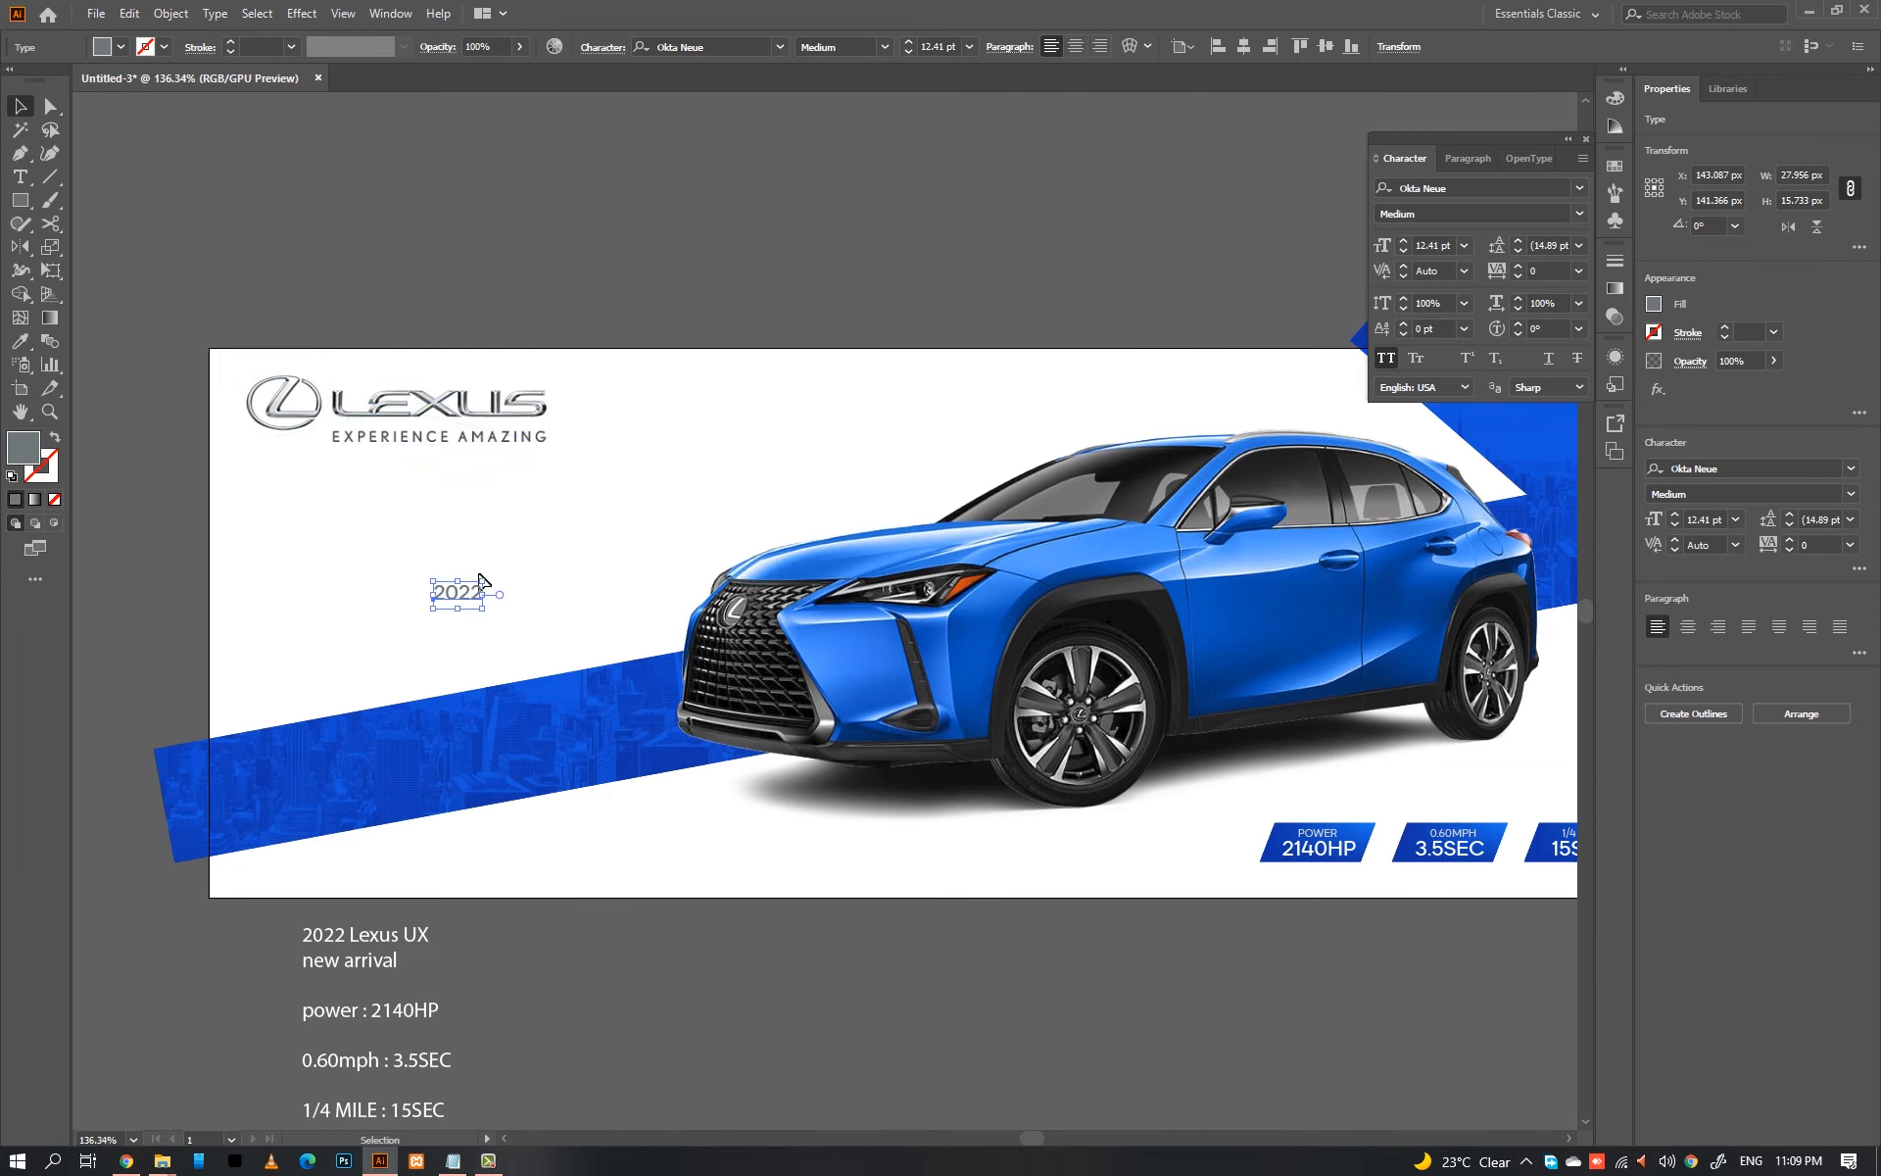
drag(487, 577, 573, 530)
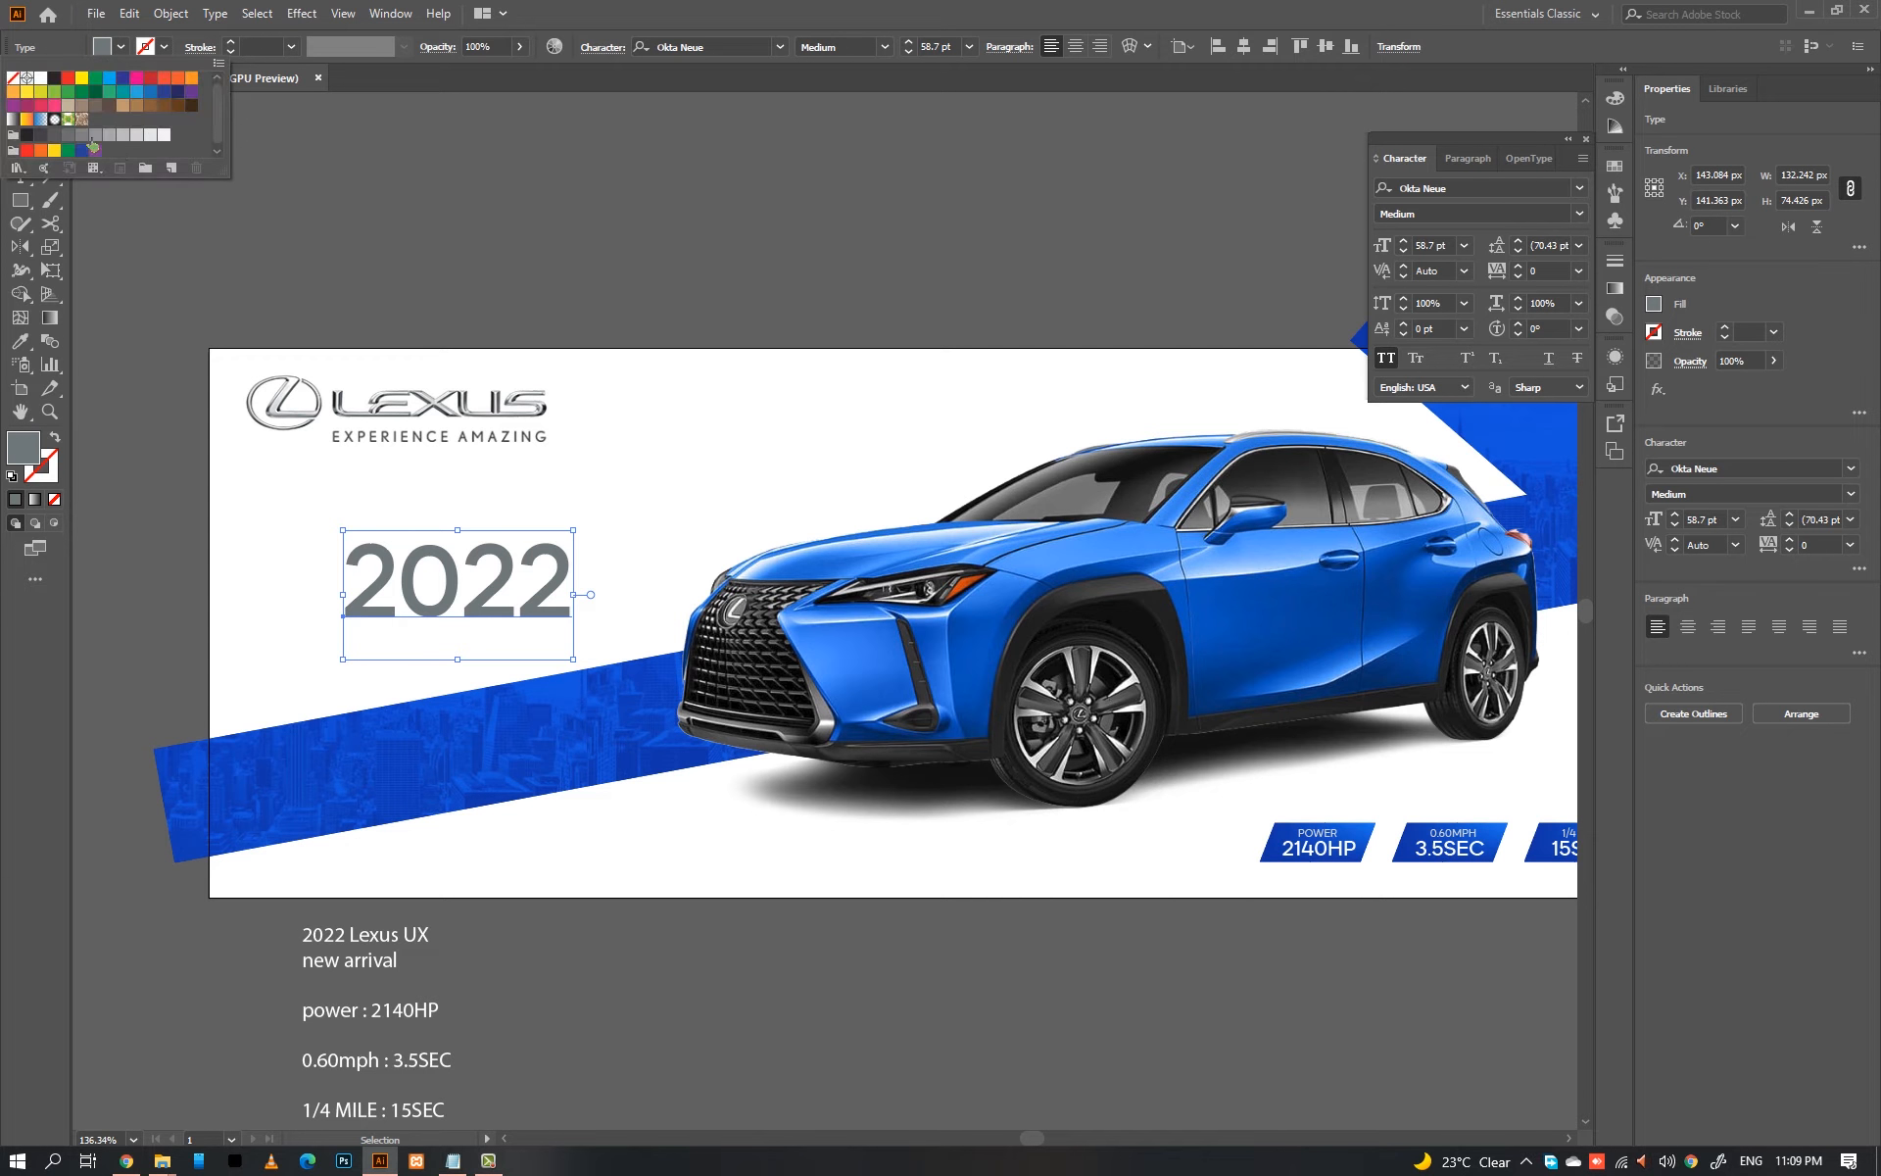
Step: Change the 2022 text's fill to a darker charcoal grey swatch
click(55, 138)
click(41, 136)
click(54, 137)
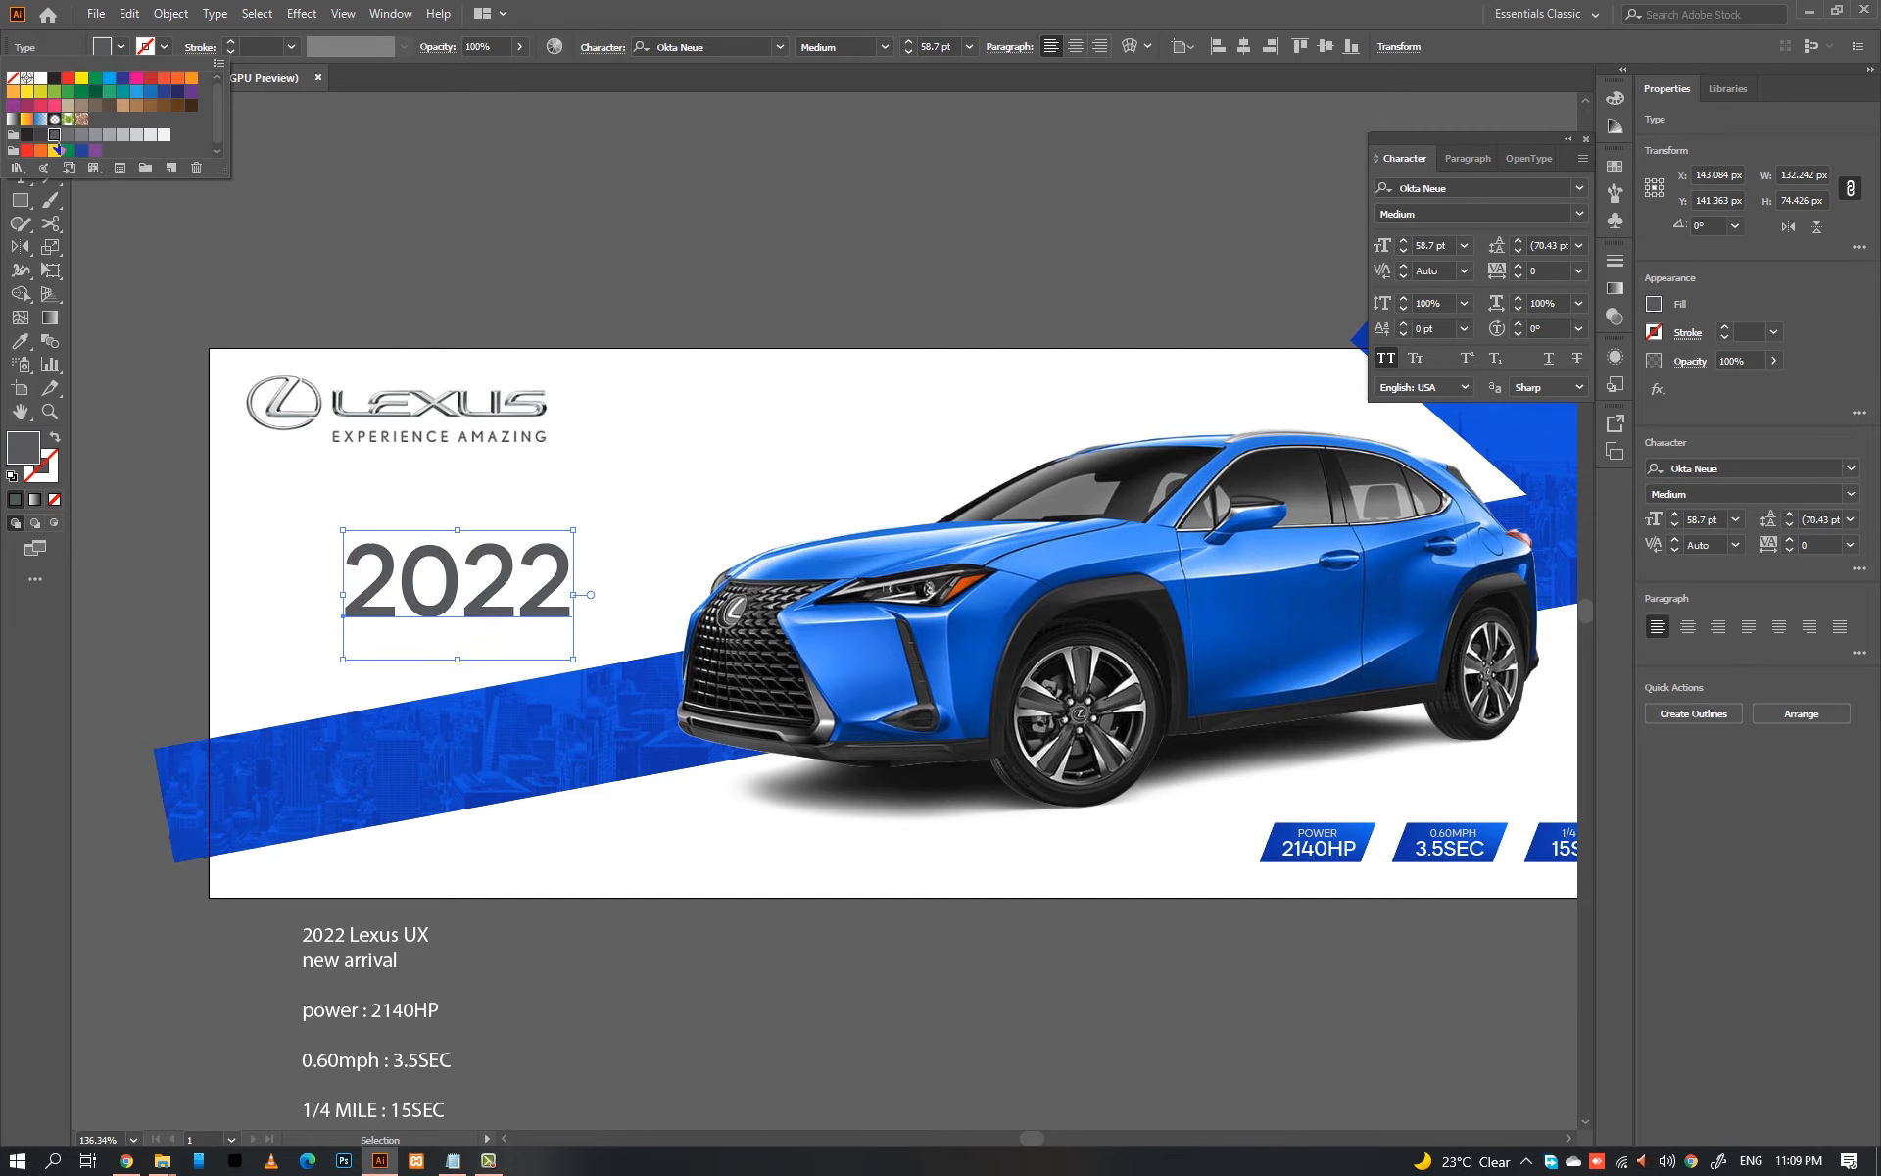
click(585, 167)
click(121, 47)
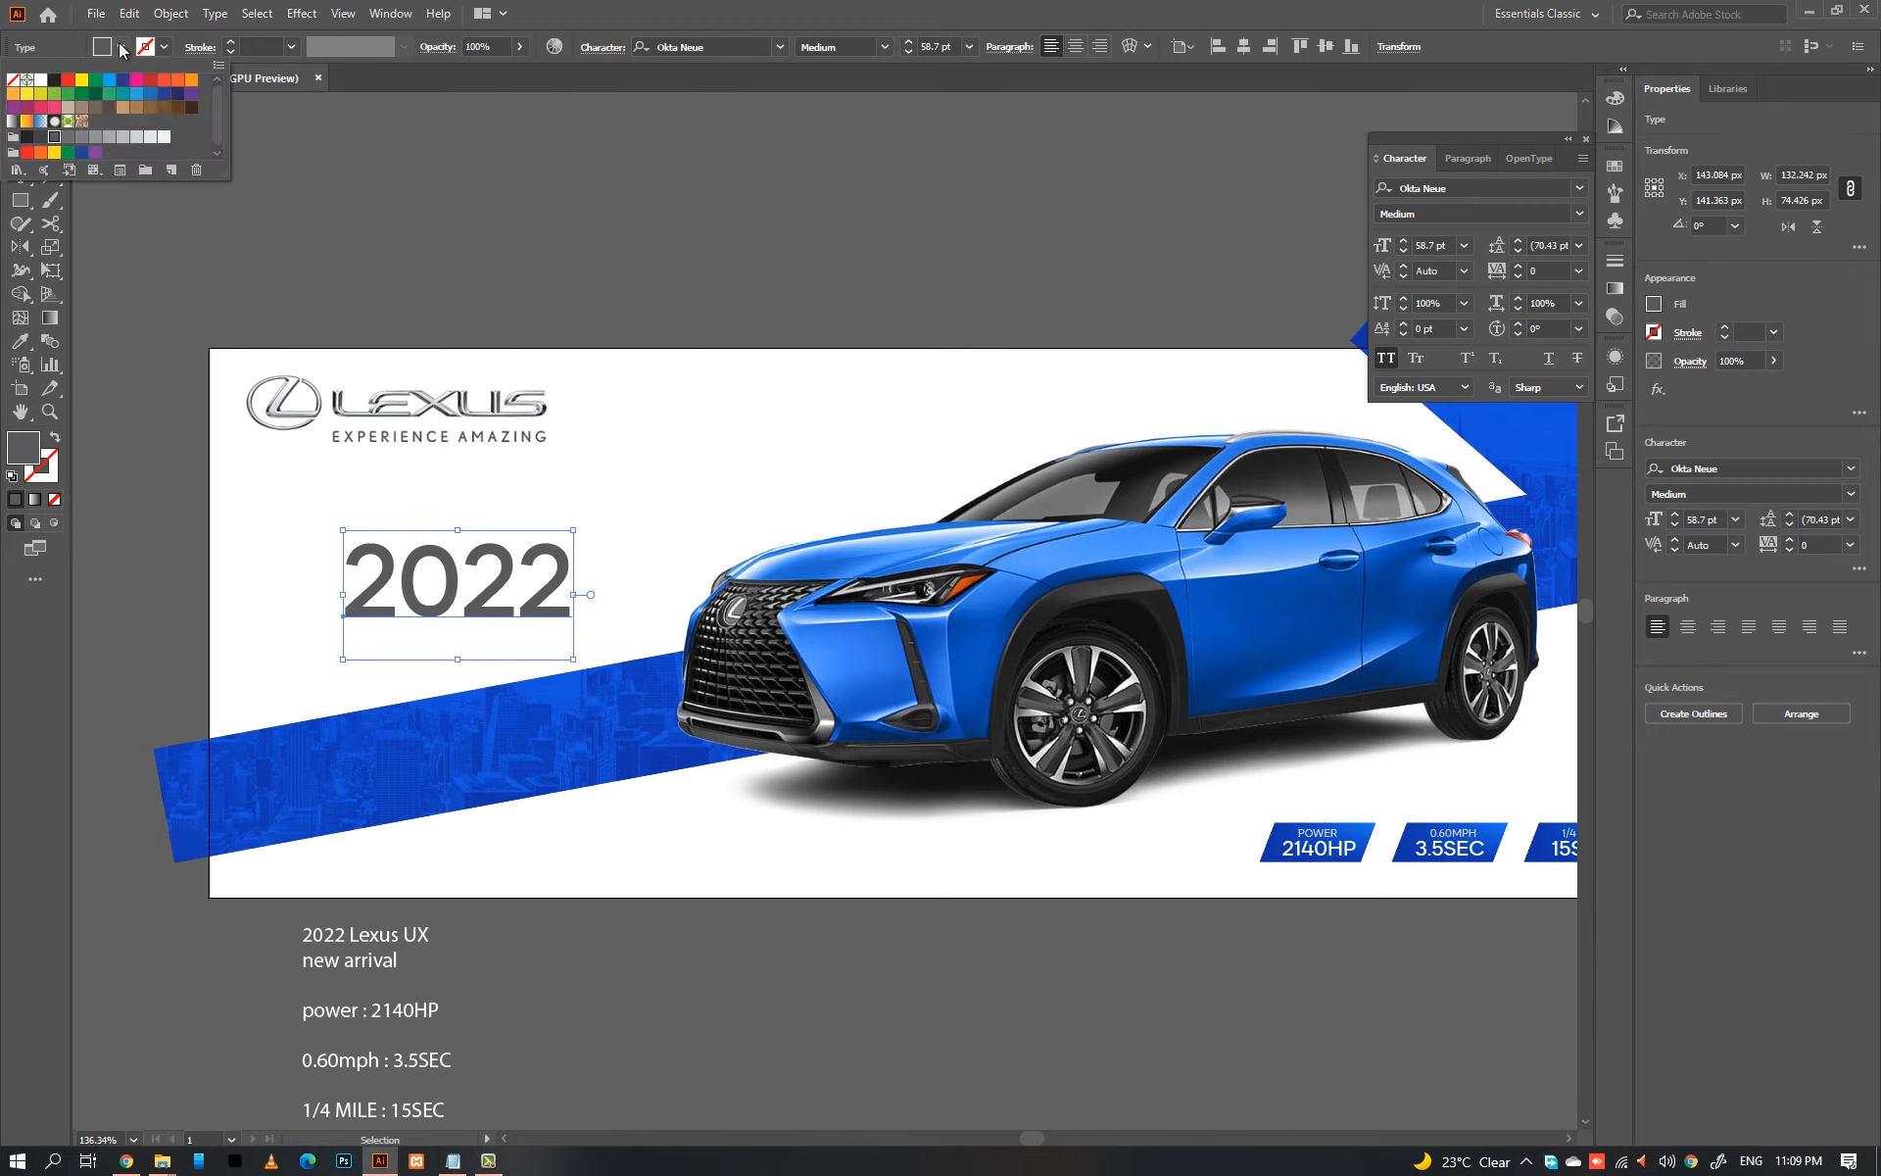
click(39, 138)
click(492, 200)
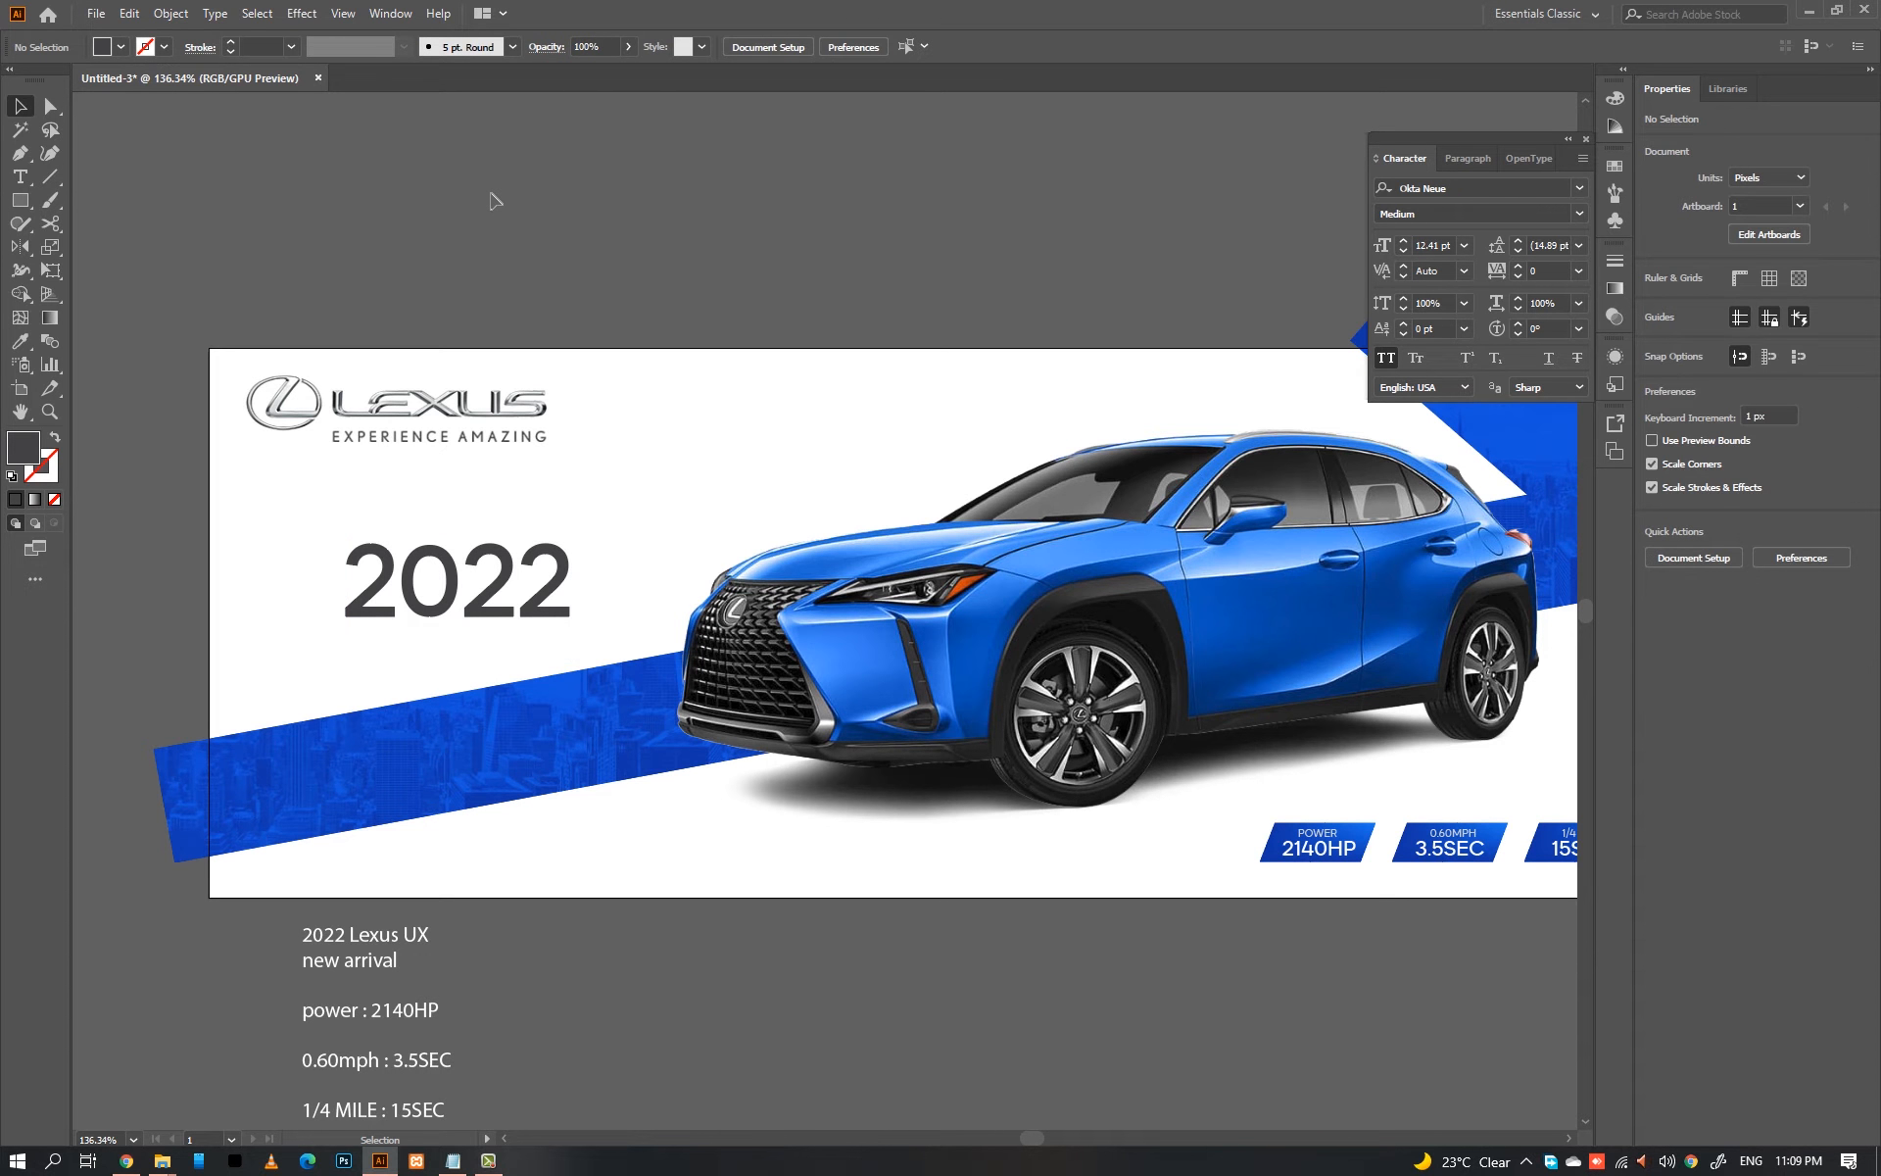
Step: Move the 2022 text left and up so it sits closer beneath the Lexus logo
drag(451, 605, 411, 597)
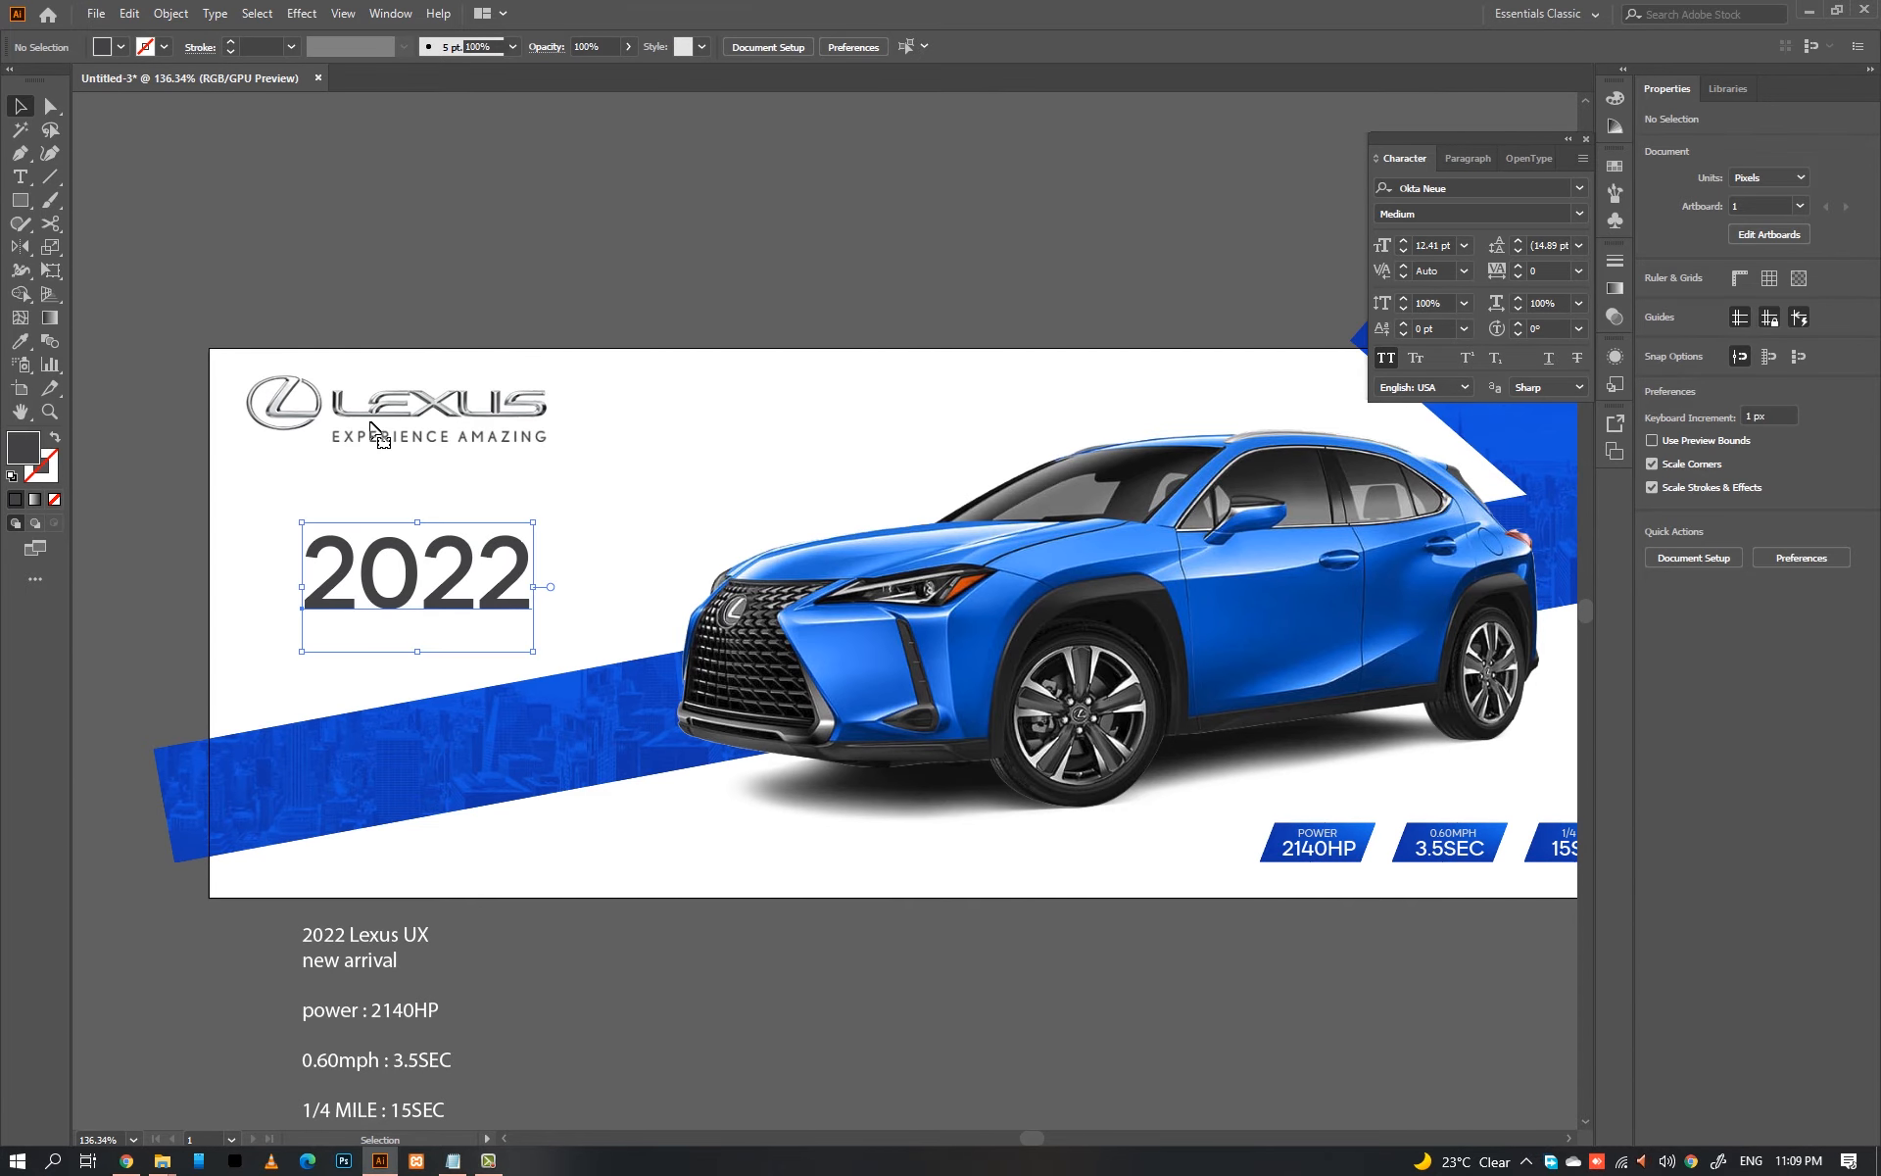
shift+click(377, 423)
click(391, 419)
click(577, 243)
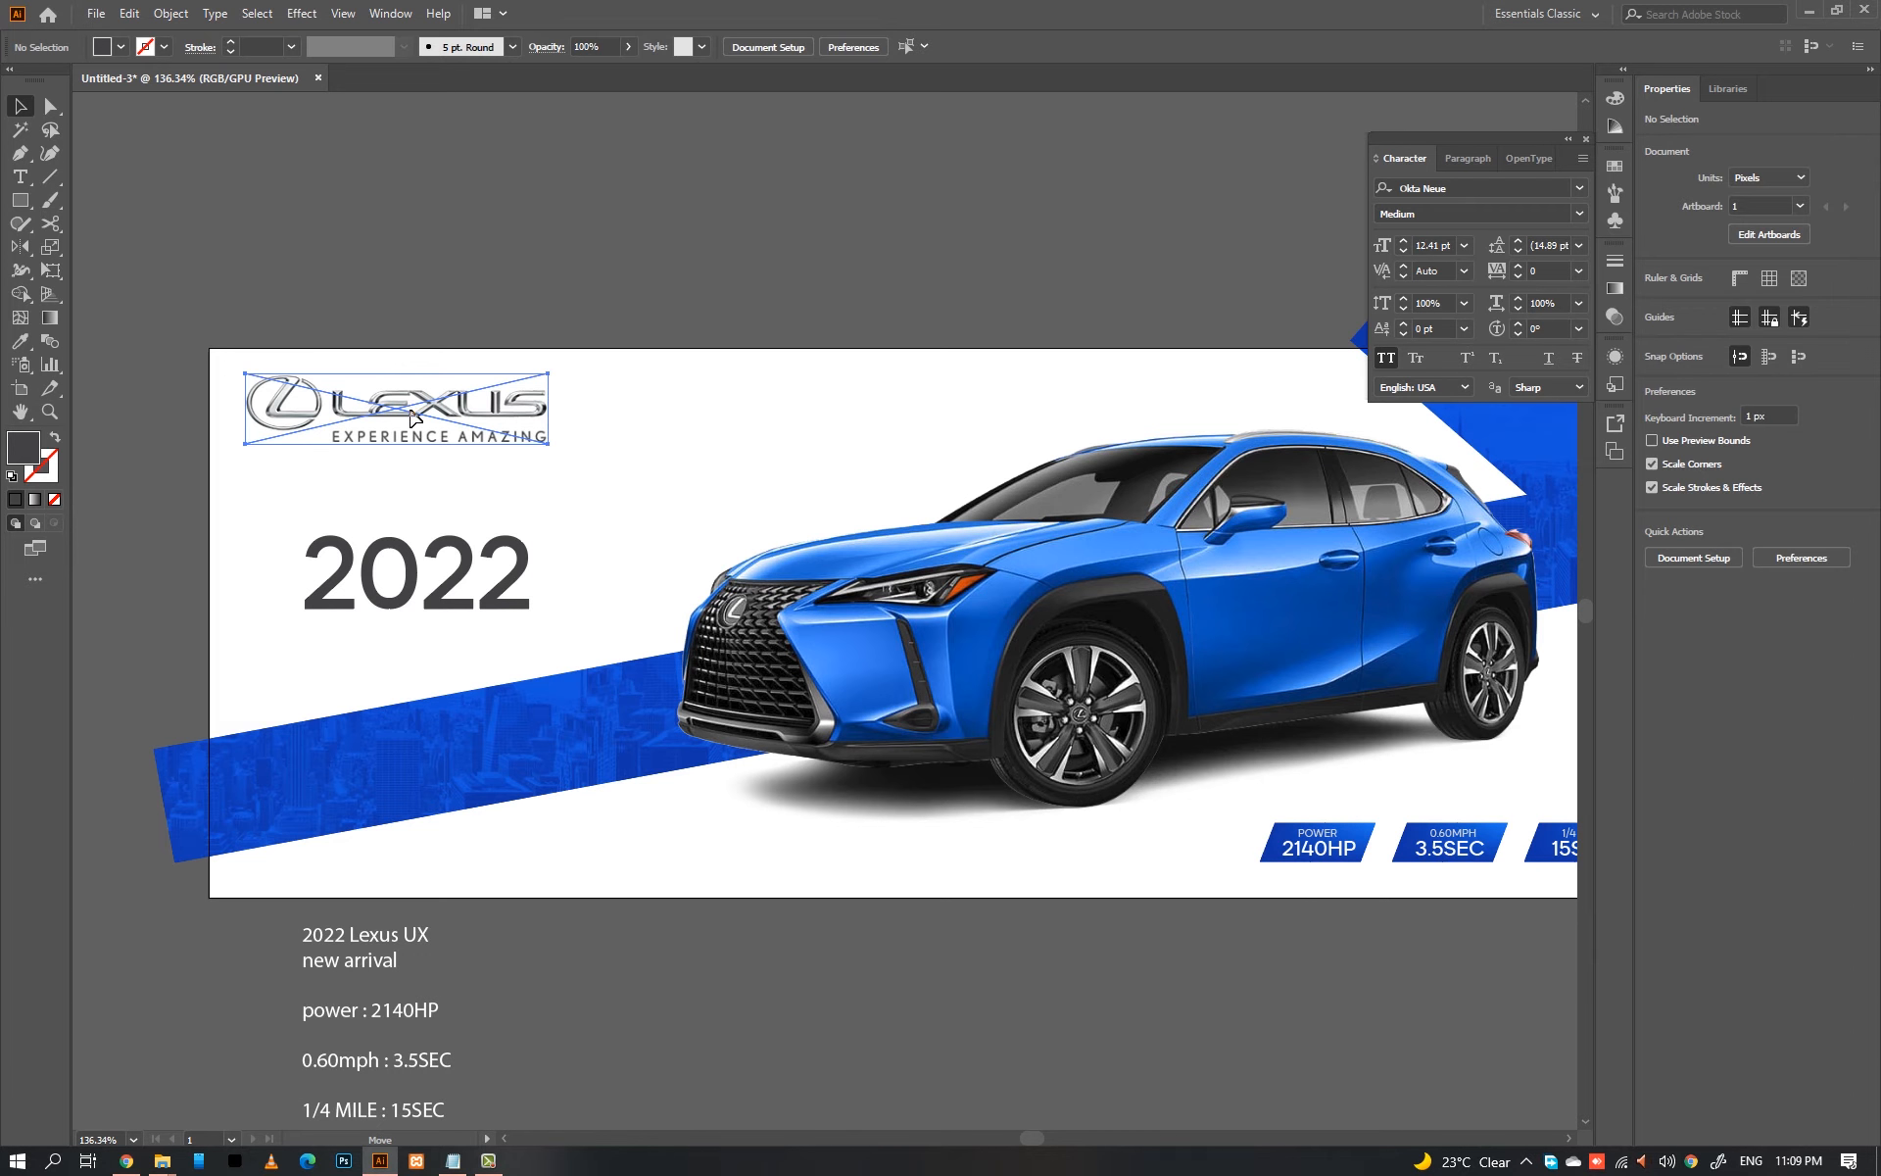
drag(437, 534, 415, 490)
Step: Scale the Lexus logo down proportionally to about the width of the 2022 text
click(541, 442)
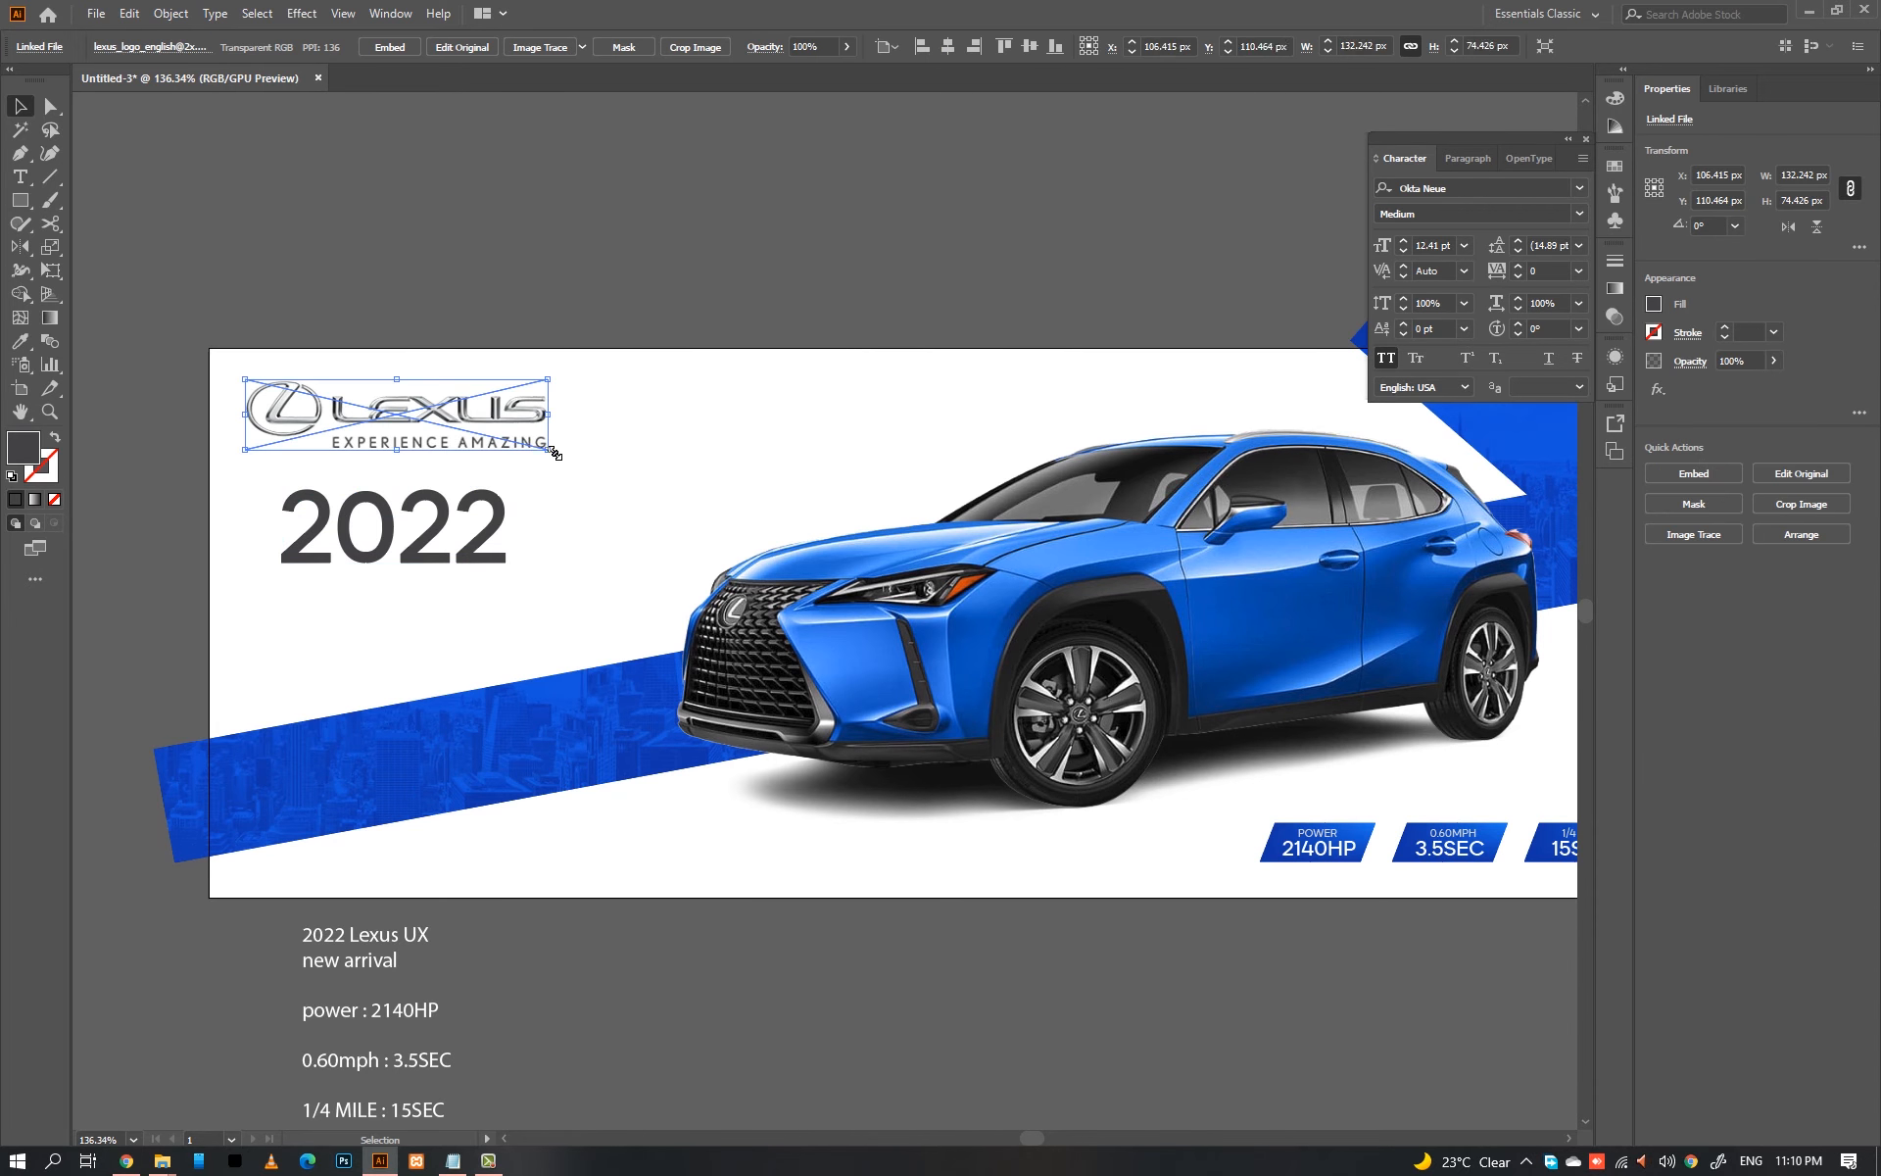
drag(551, 452, 484, 433)
click(533, 521)
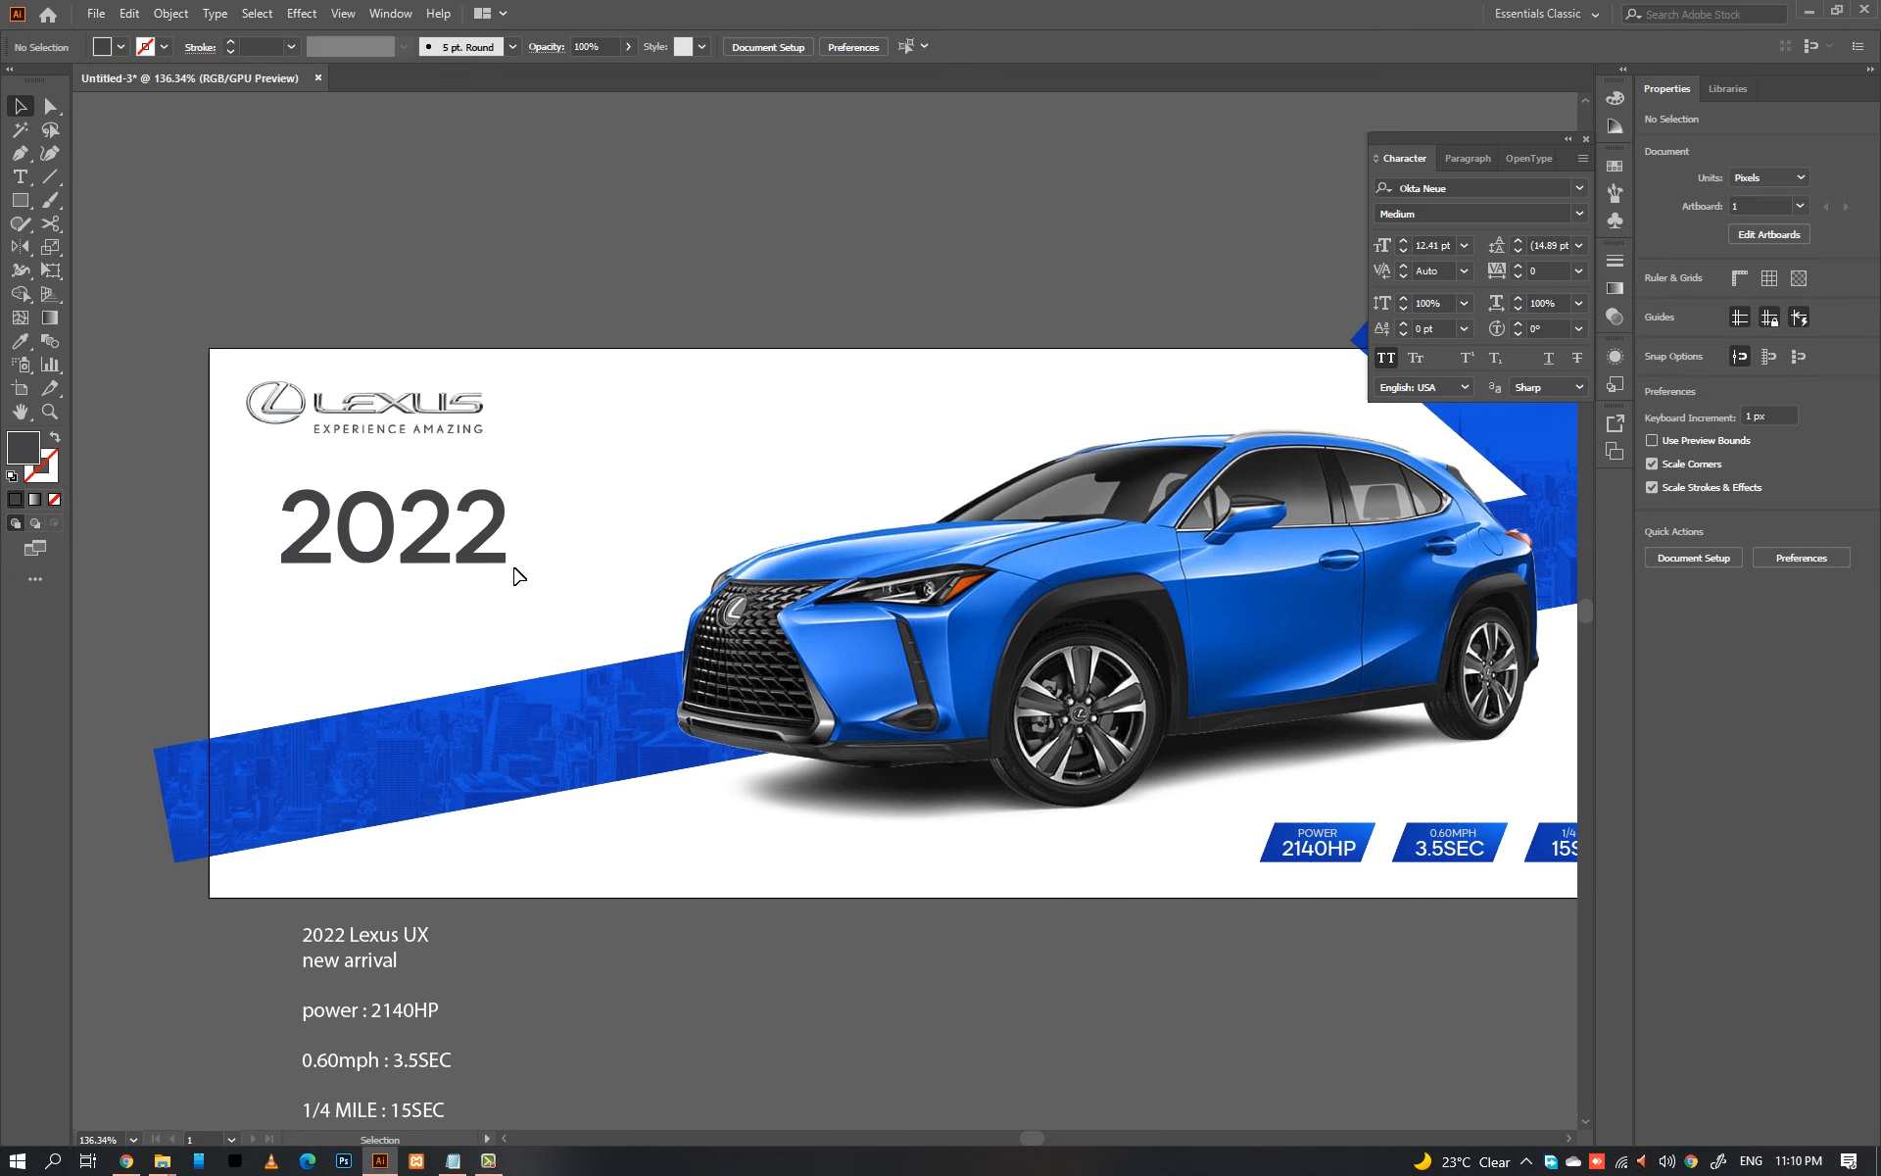
Step: Enlarge the 2022 text to about 61.26 pt and align it directly beneath the Lexus logo
click(516, 585)
drag(507, 610, 519, 612)
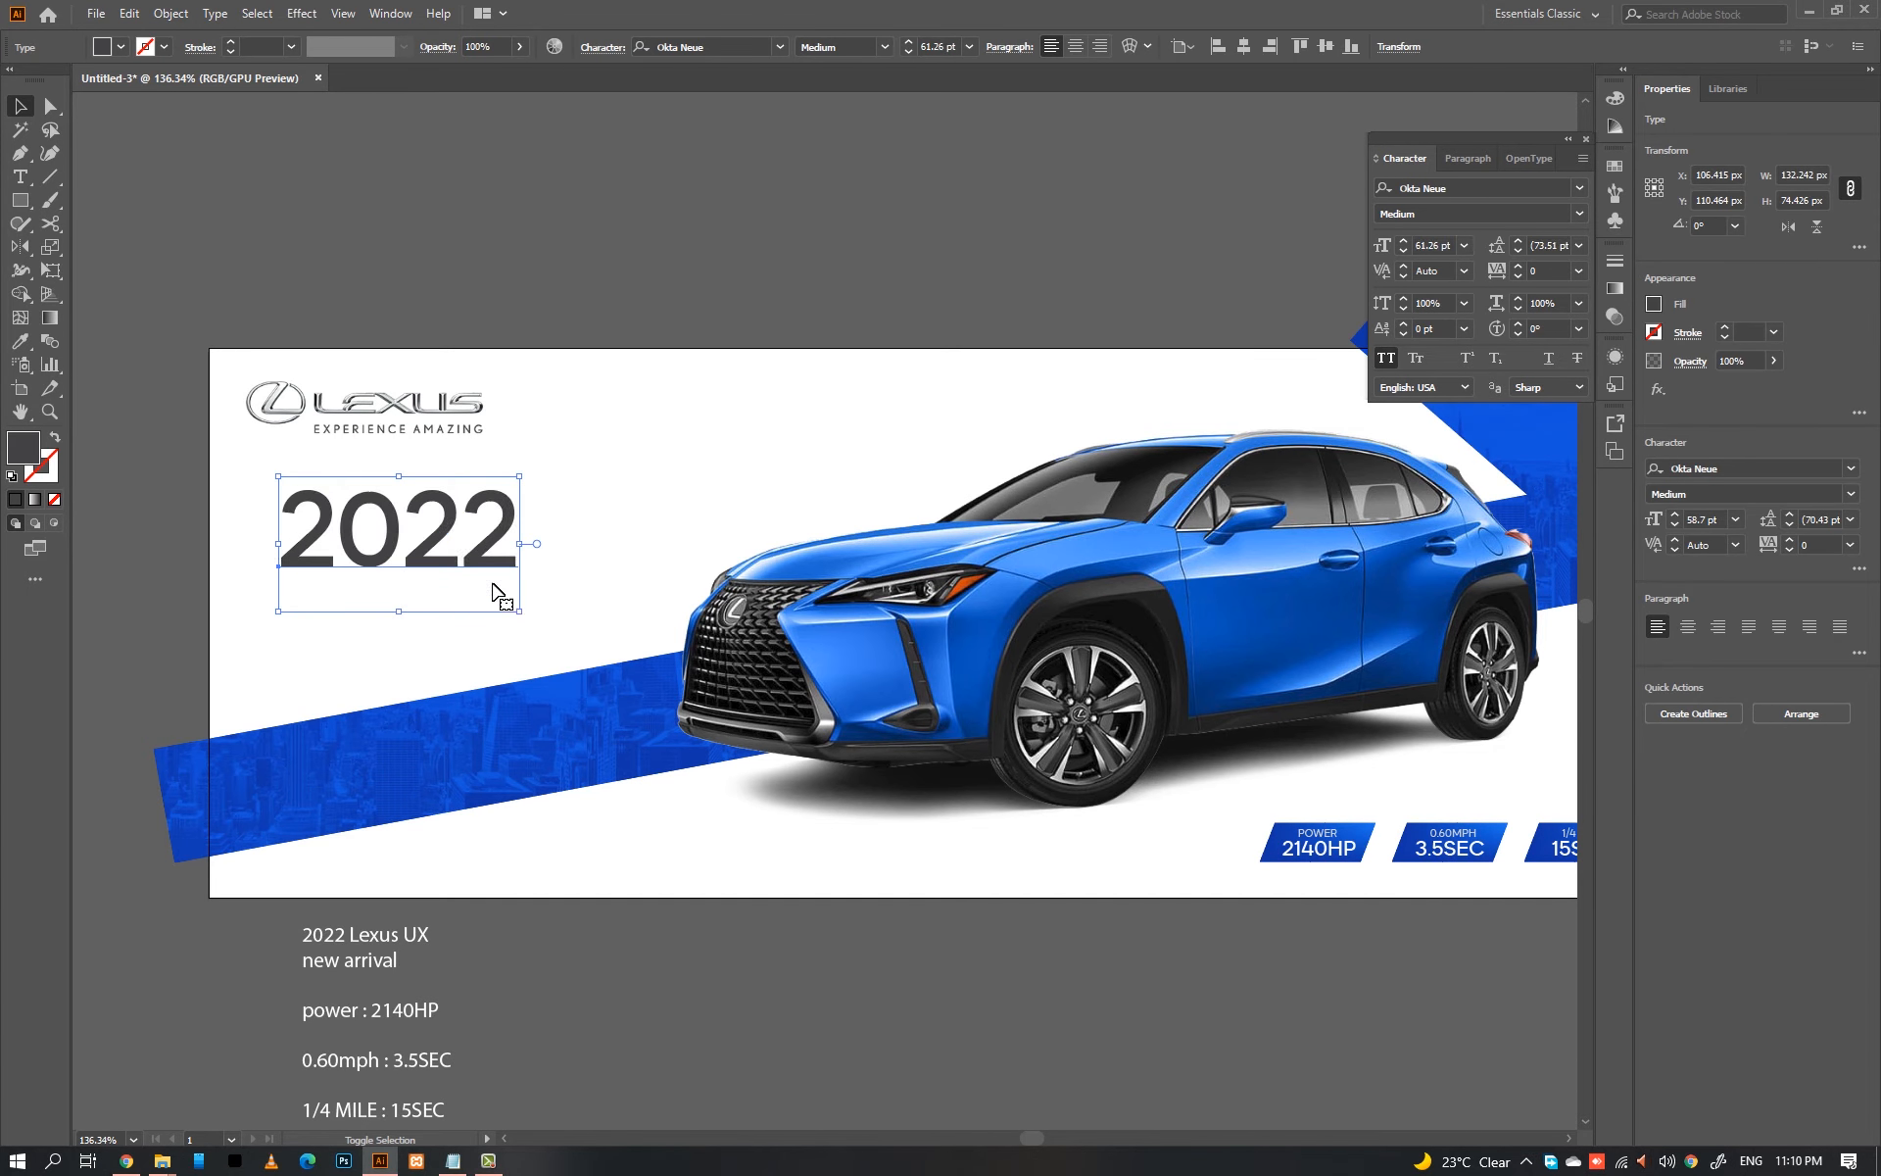
drag(449, 540, 448, 523)
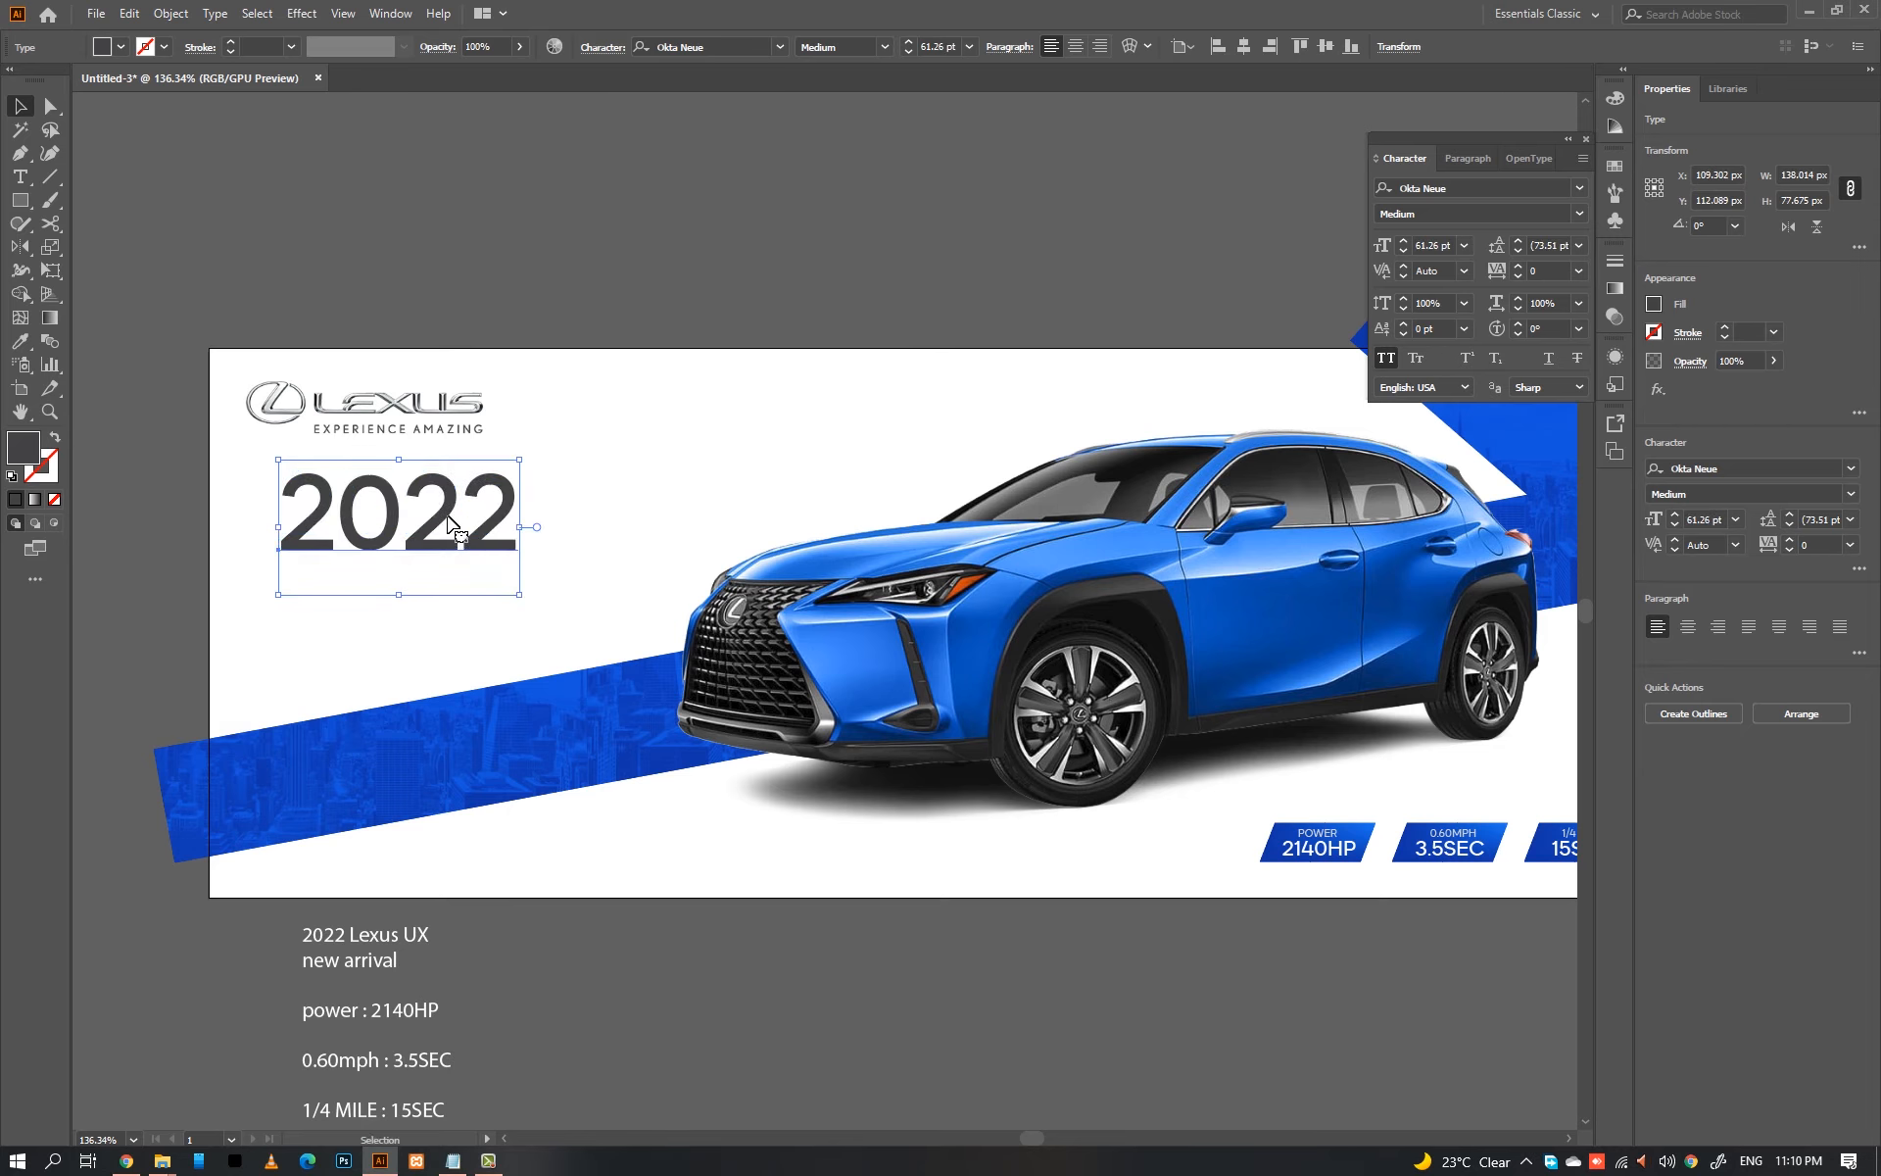
shift+click(405, 416)
click(346, 99)
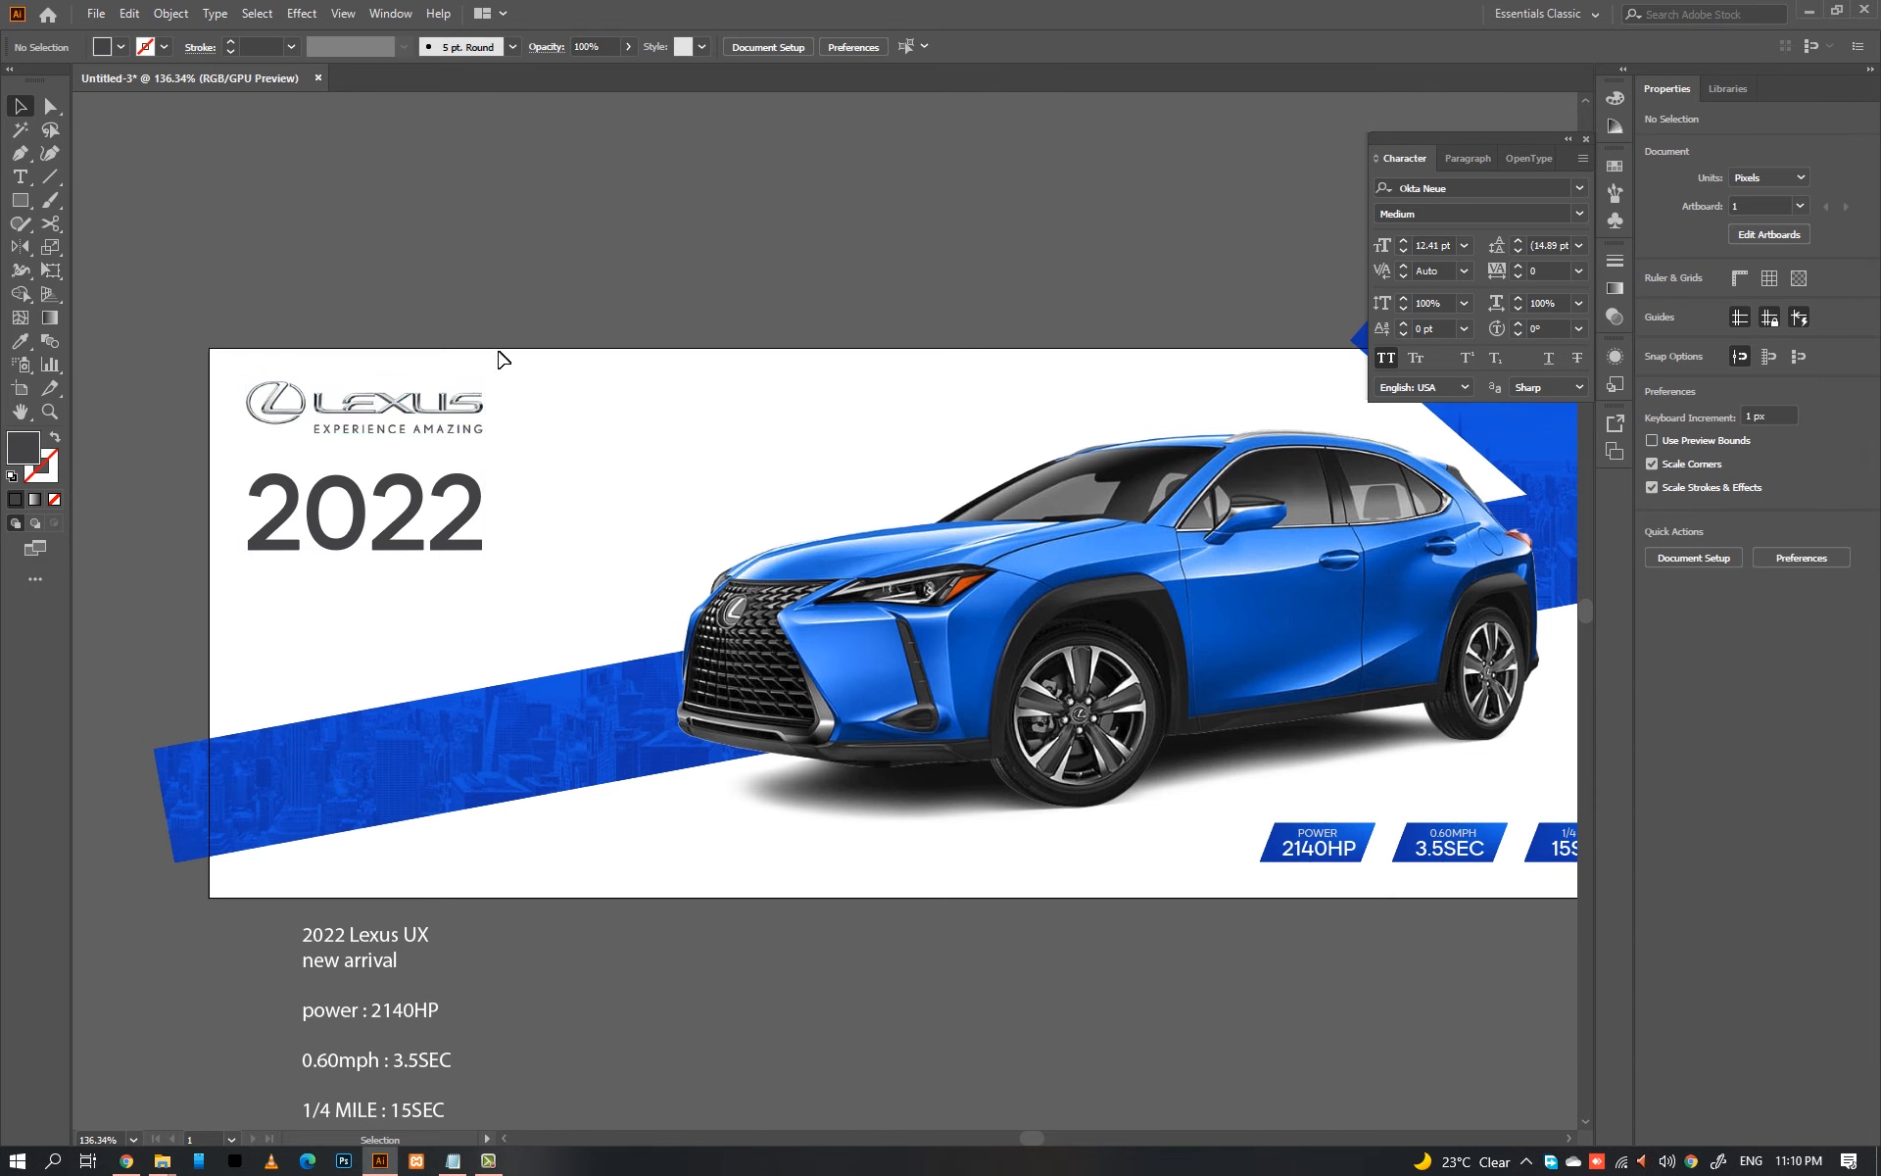
Step: Move the Lexus logo and the 2022 text together slightly to the right and 5 px down
drag(430, 489, 407, 490)
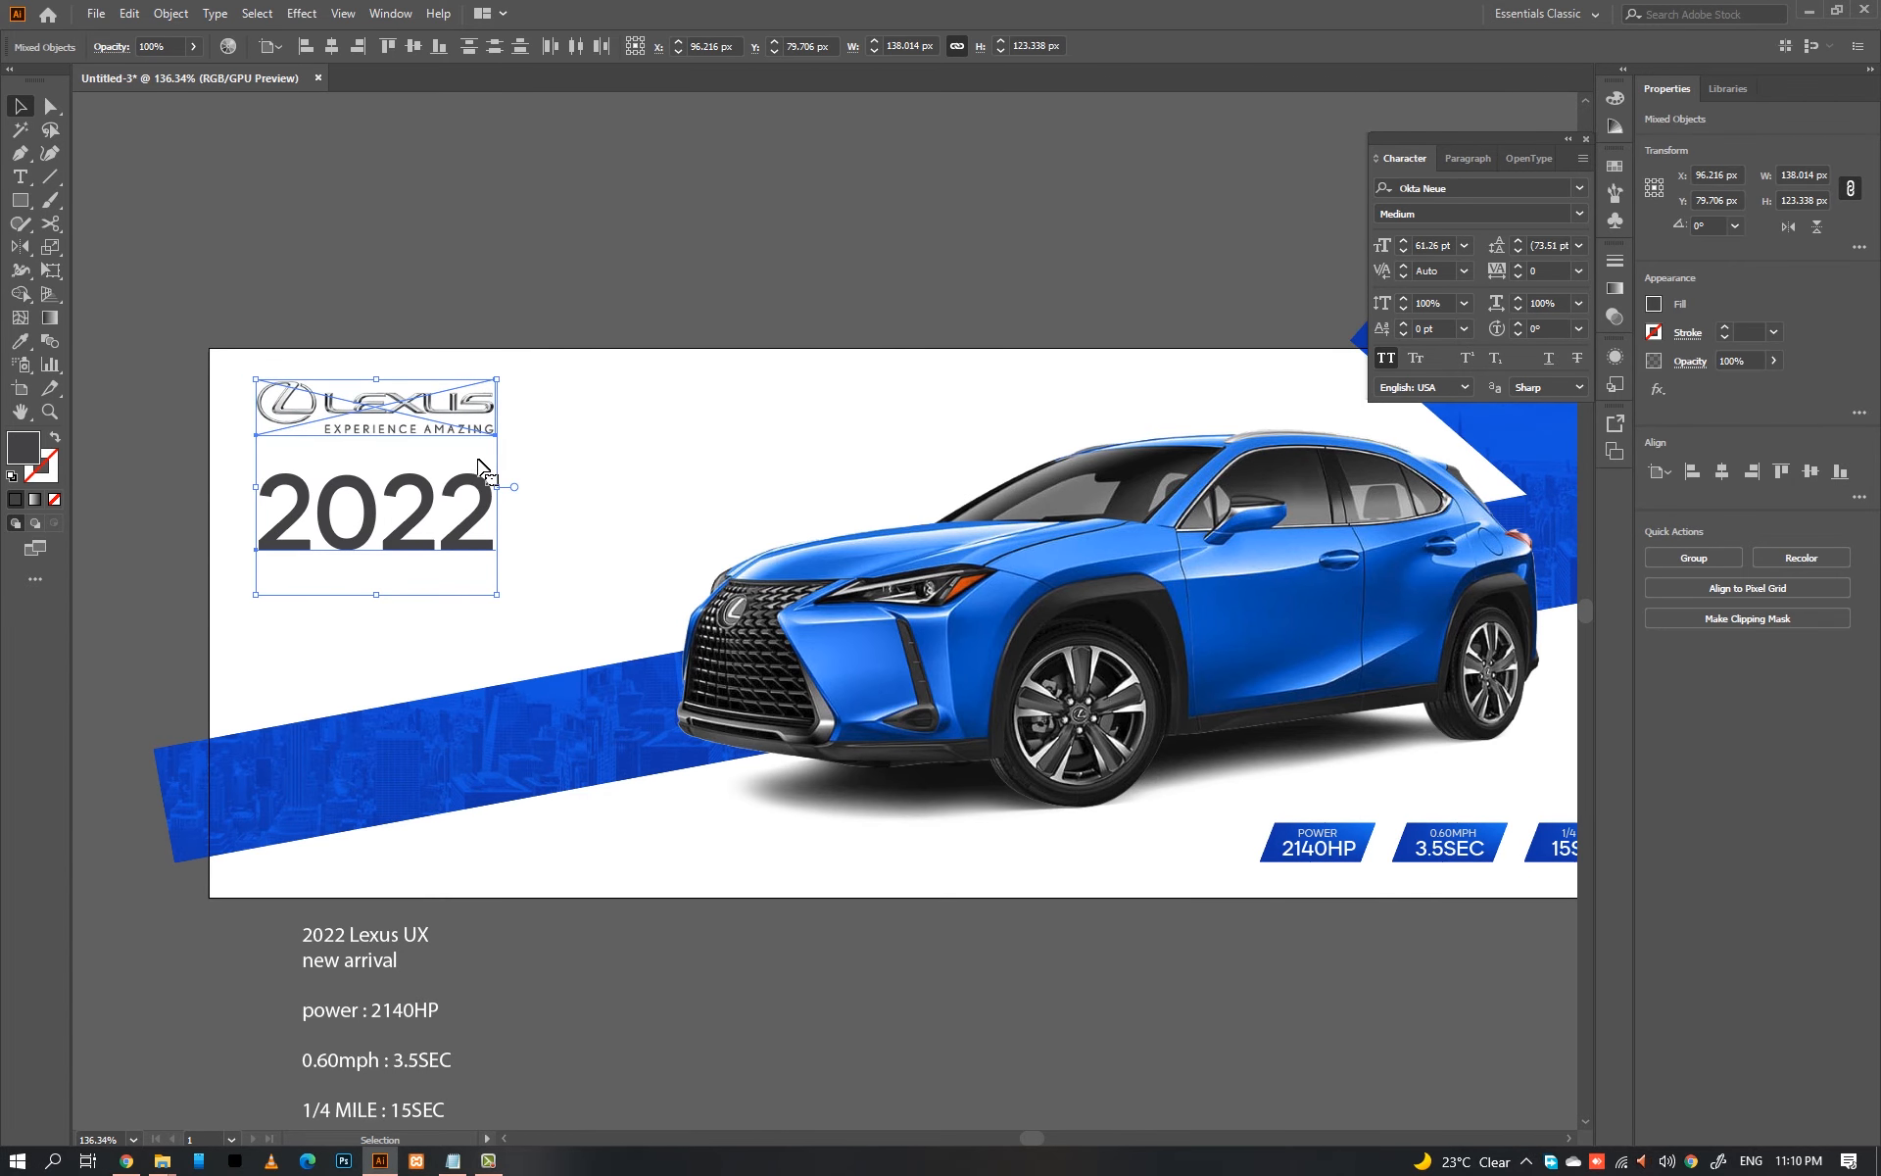
key(Down)
key(Down)
key(Down)
key(Down)
key(Down)
click(548, 473)
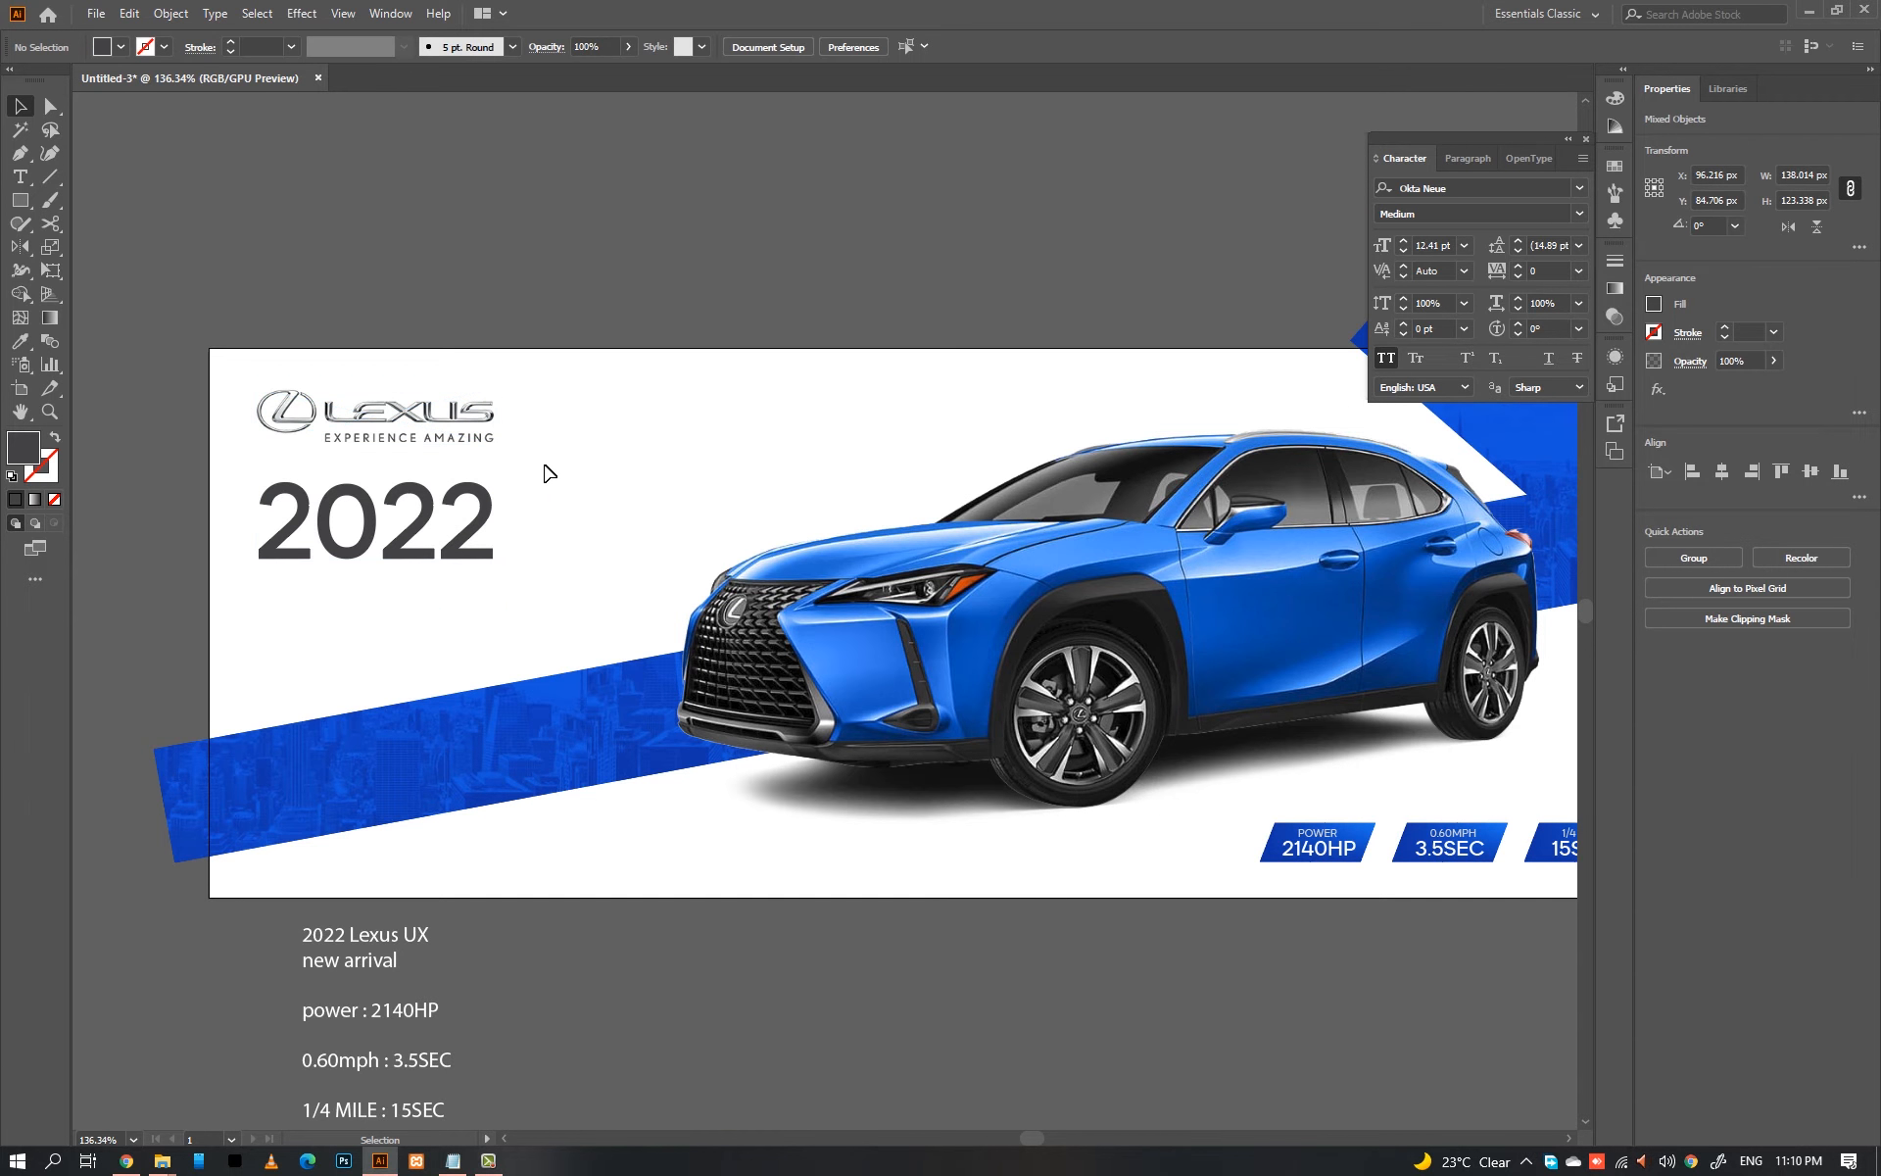
Step: Set the weight of the 2022 headline text to Semi Bold
click(392, 519)
click(1850, 494)
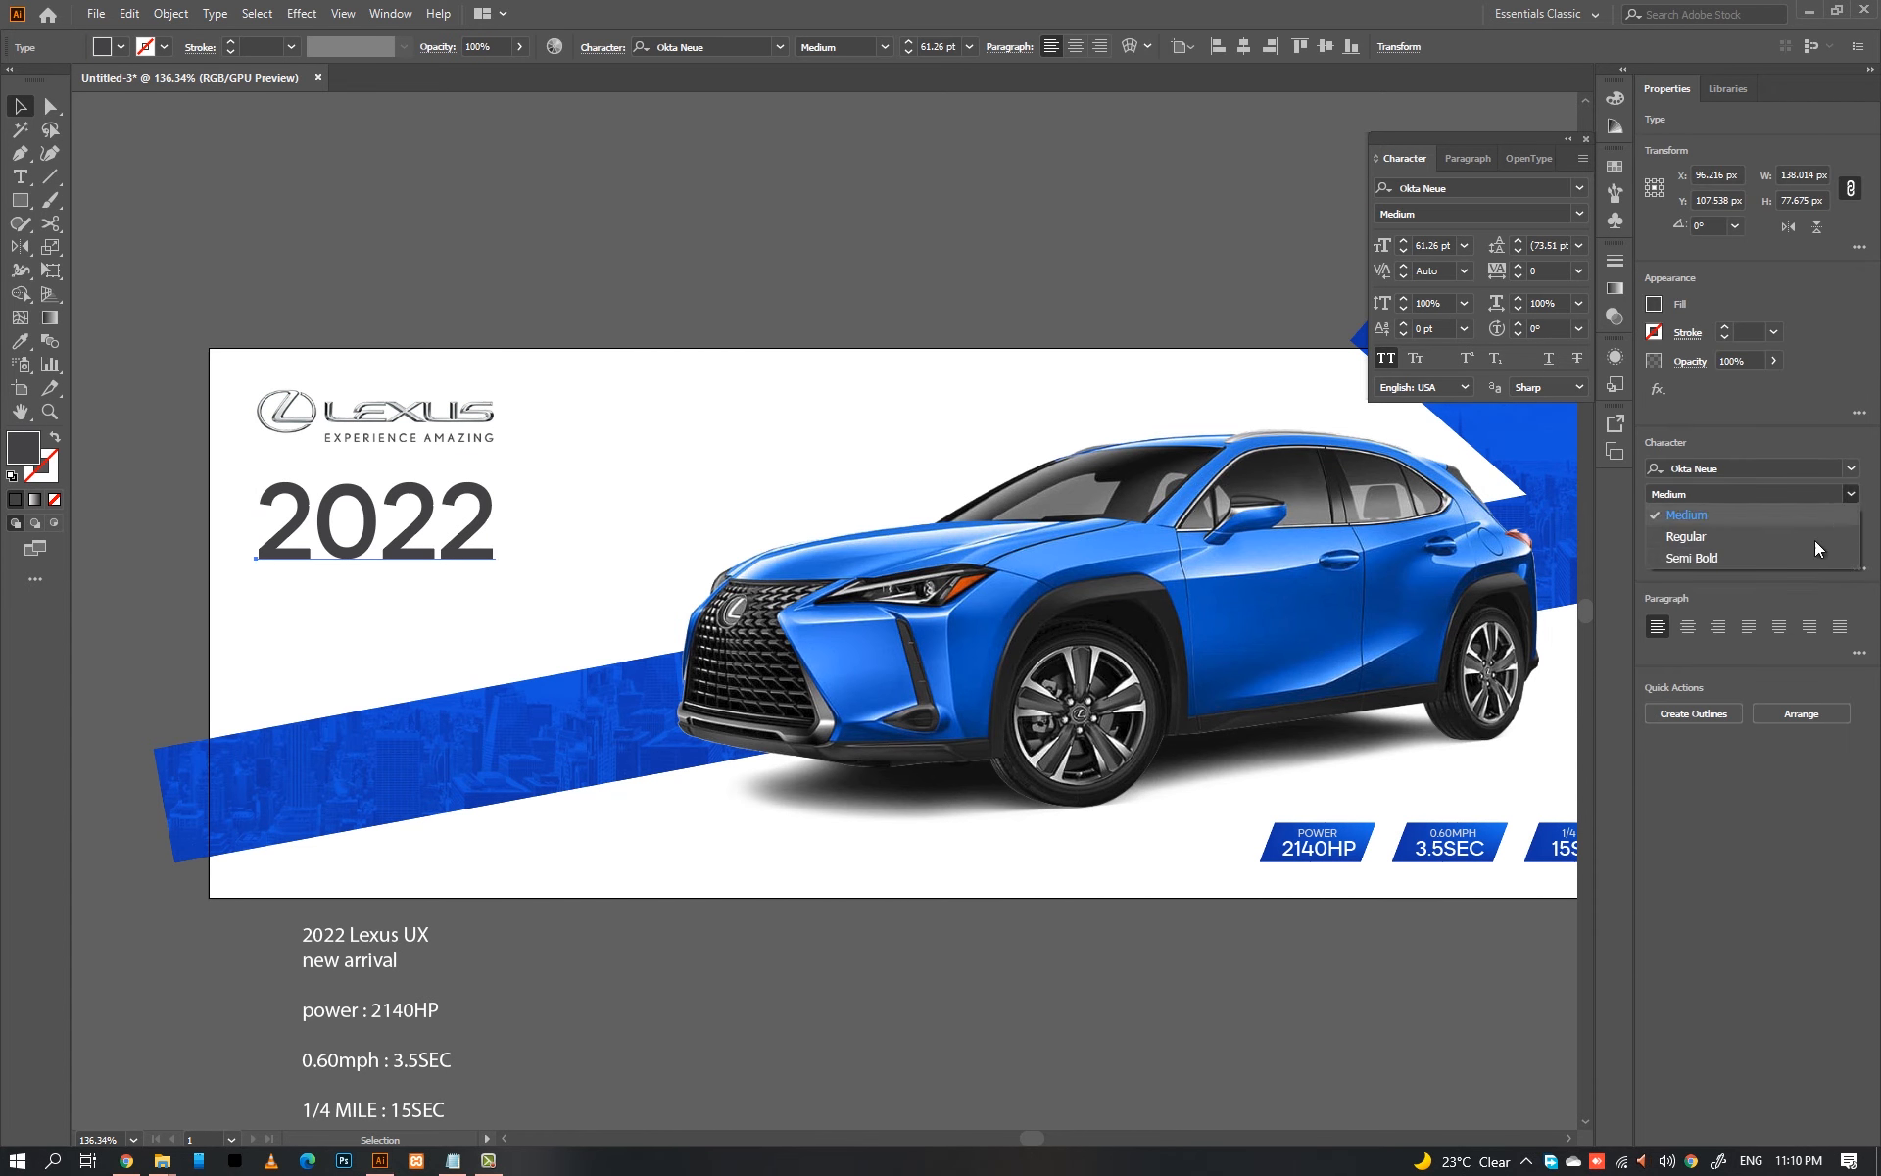
click(1797, 559)
click(803, 345)
Step: Duplicate the 2022 text directly beneath itself and change the copy's wording to LEXUS UX
drag(398, 531, 397, 616)
double_click(396, 615)
double_click(396, 616)
text(LEX)
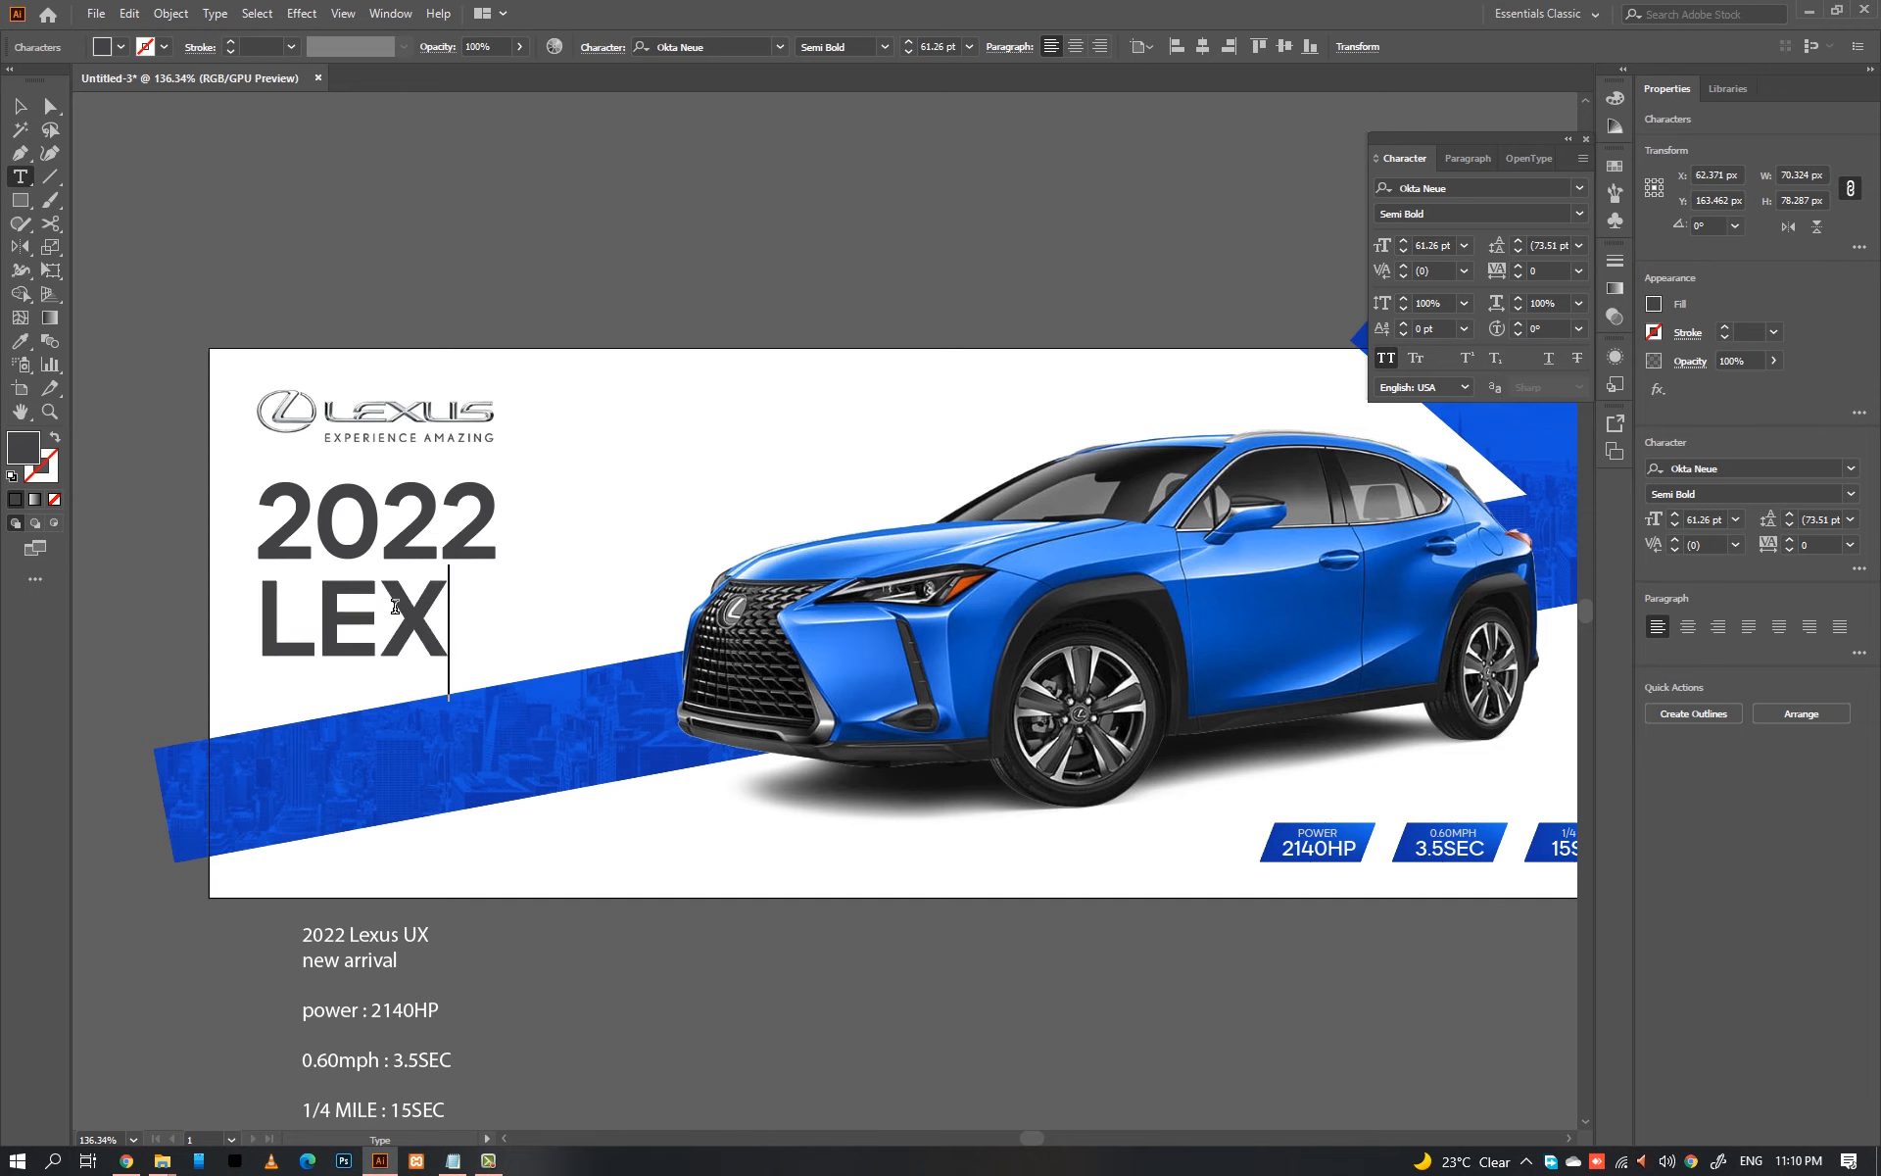
text(US)
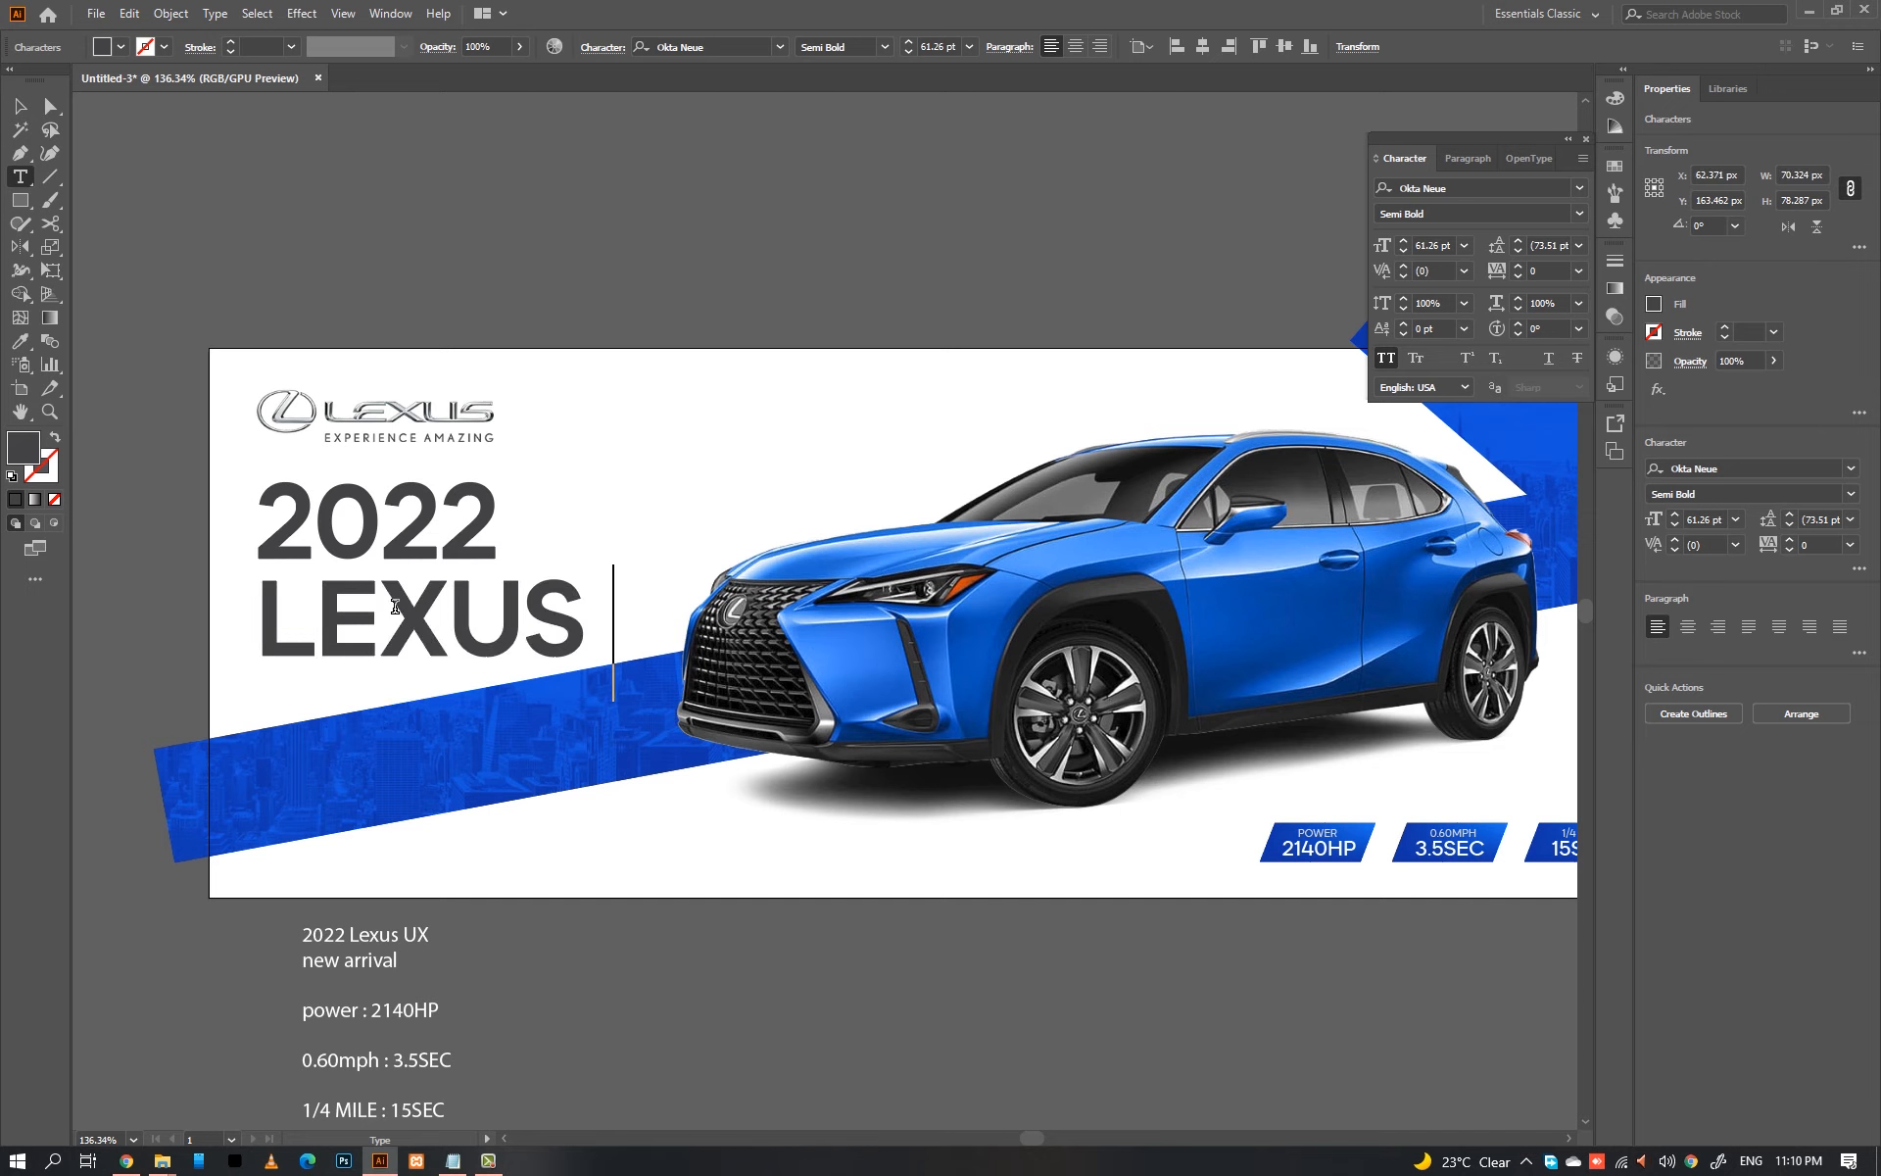
text( UX)
Step: Set the LEXUS UX text to Regular weight and scale it down proportionally to about 45.63 pt
key(ctrl+a)
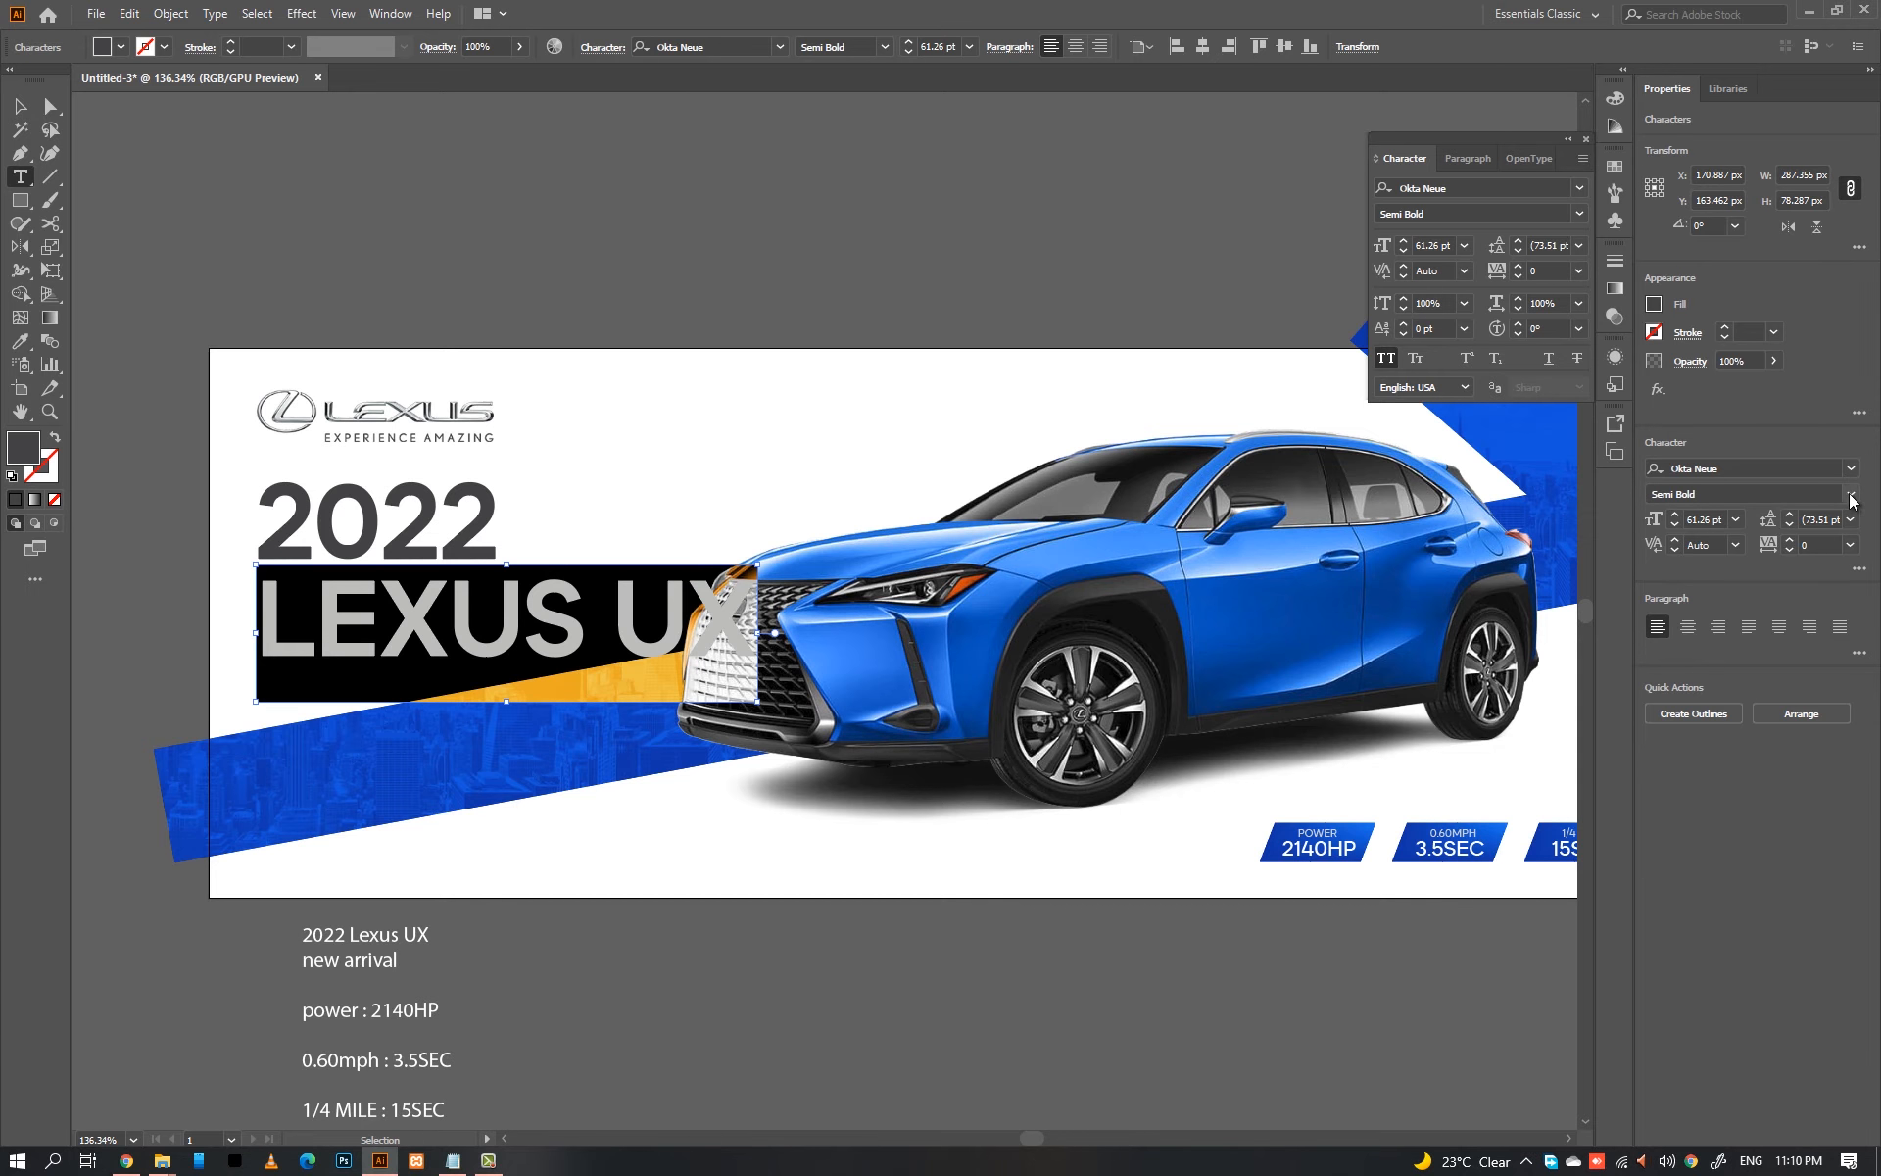
click(1853, 500)
click(1698, 545)
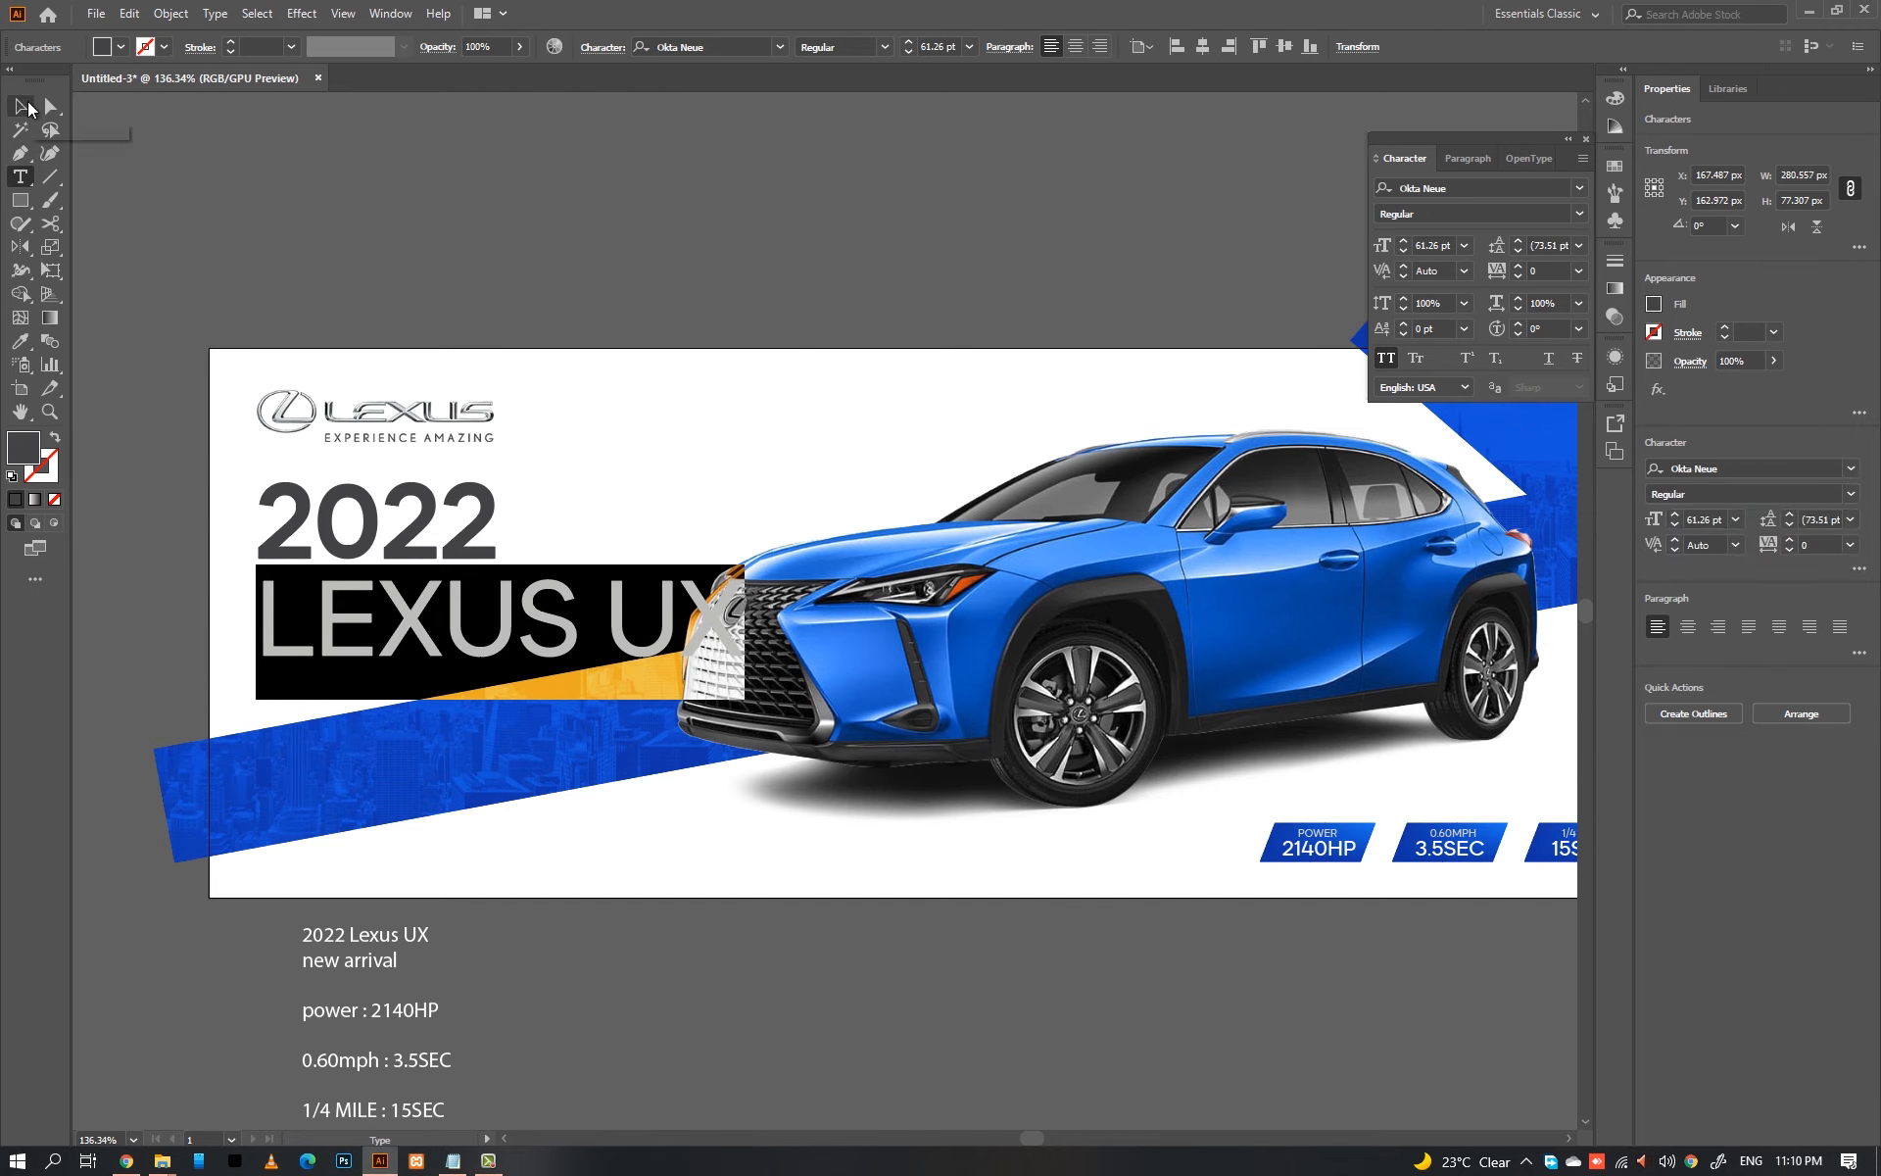
click(21, 105)
drag(744, 698, 621, 730)
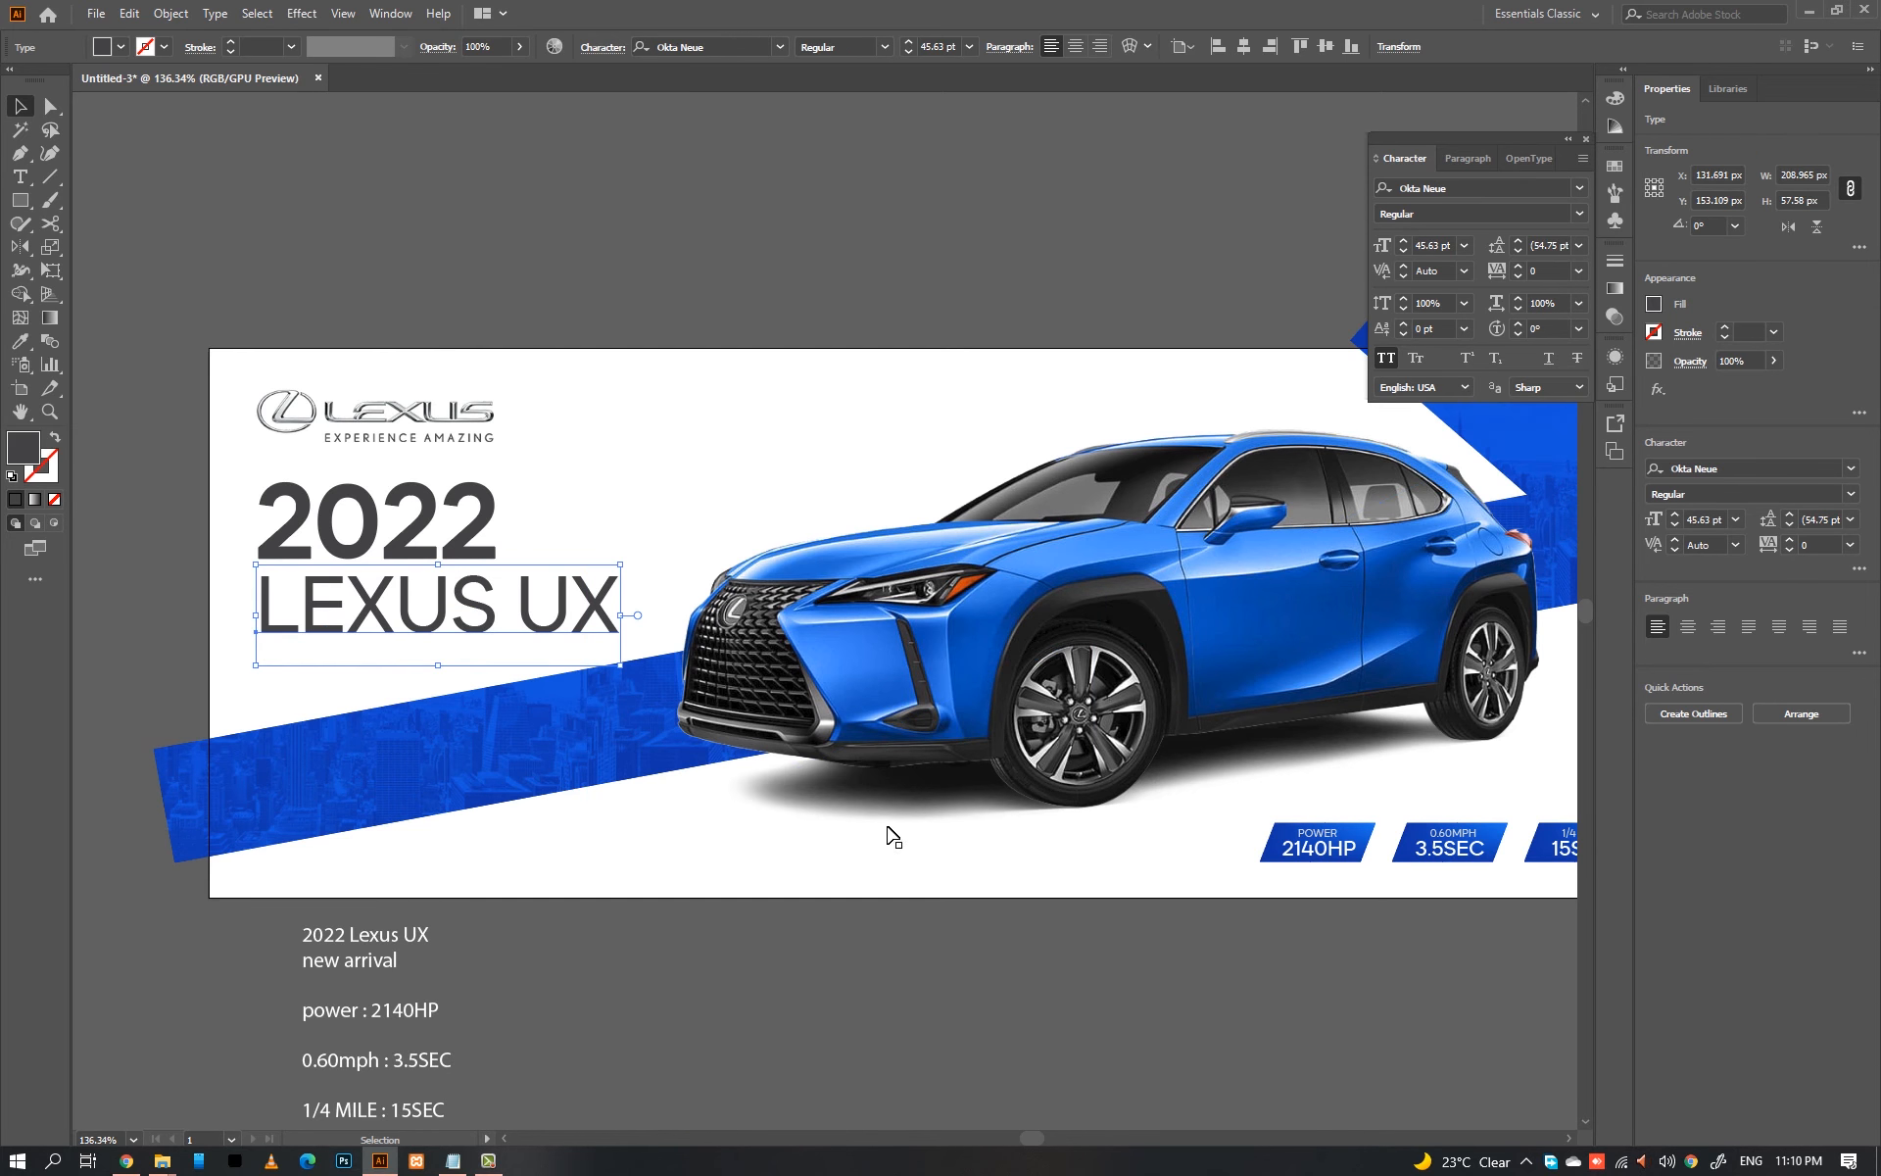
Step: Recolour the LEXUS UX text with the bright blue fill 0081e2
click(1653, 305)
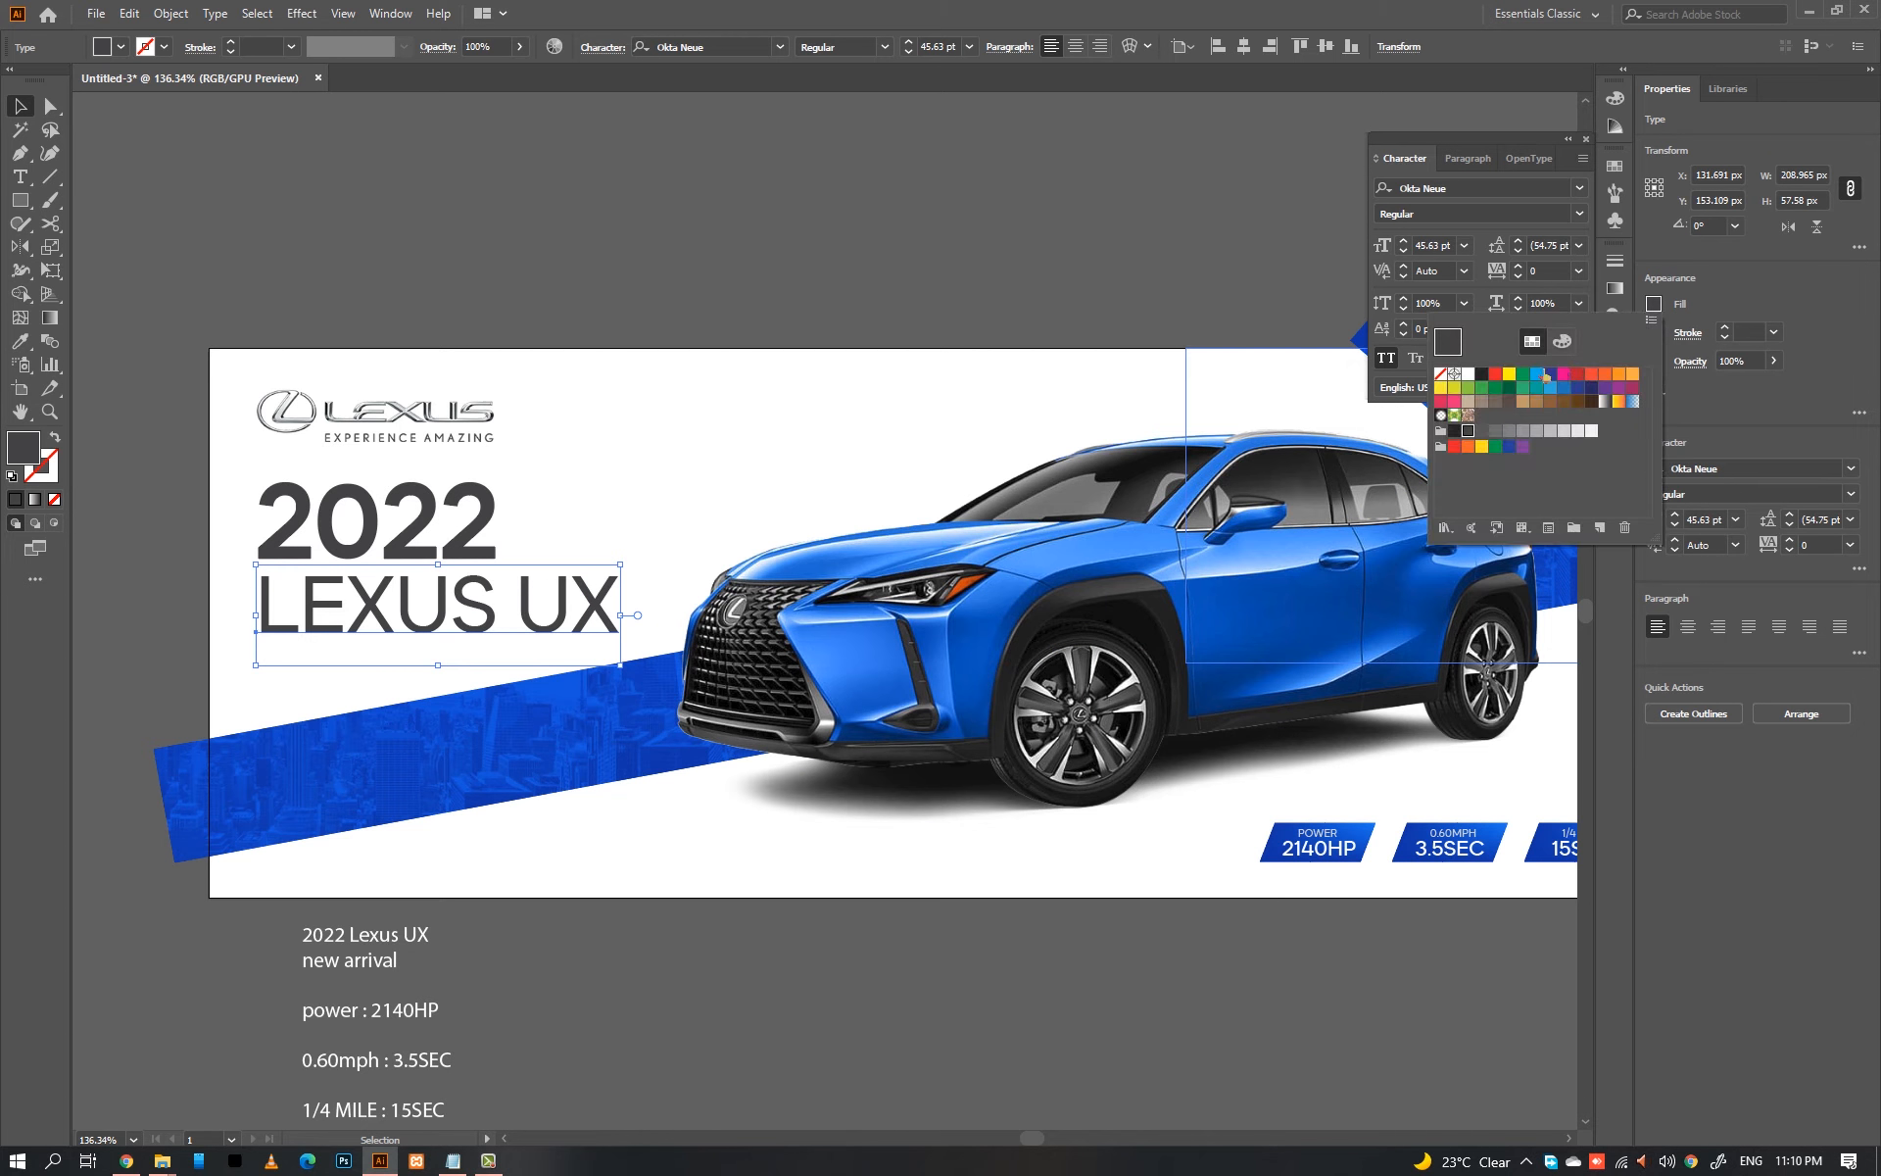
click(1536, 375)
click(996, 7)
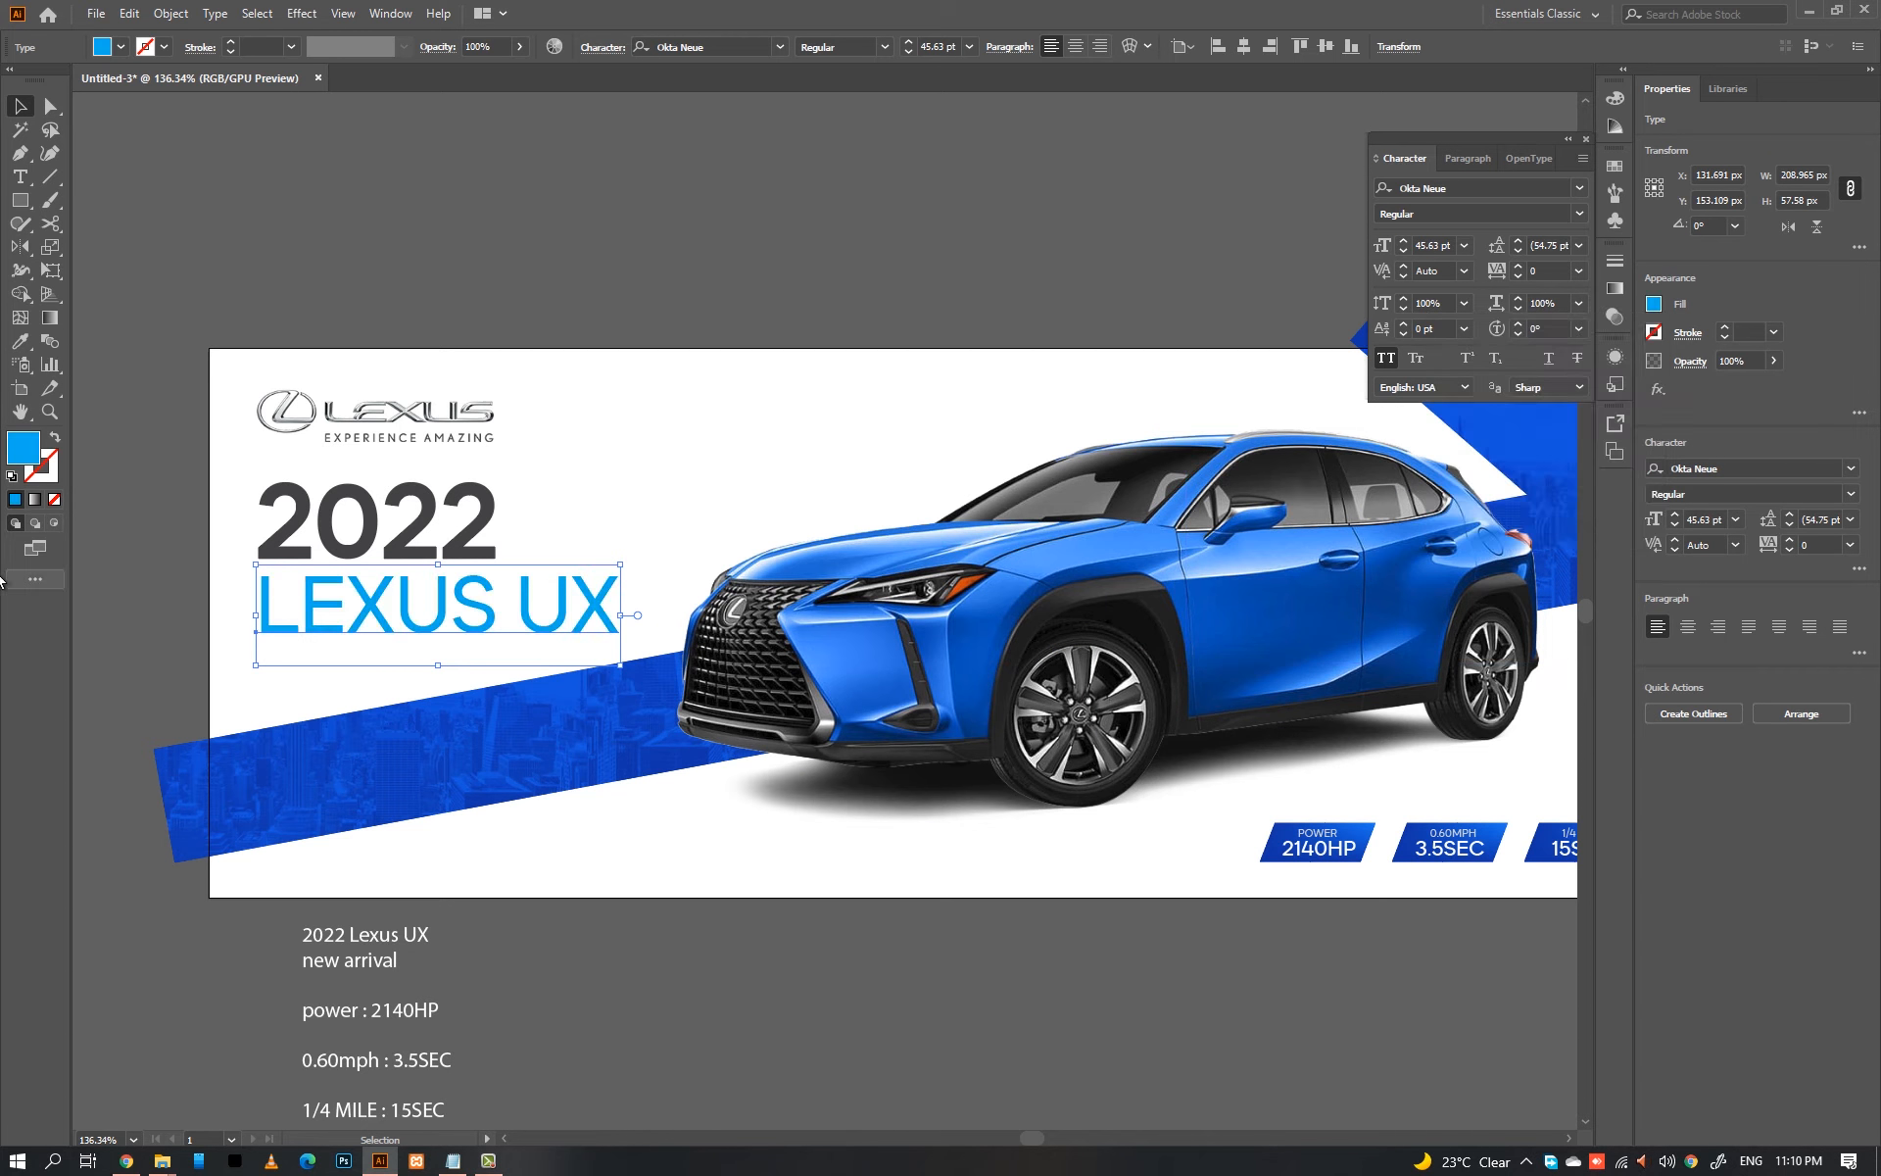
double_click(25, 459)
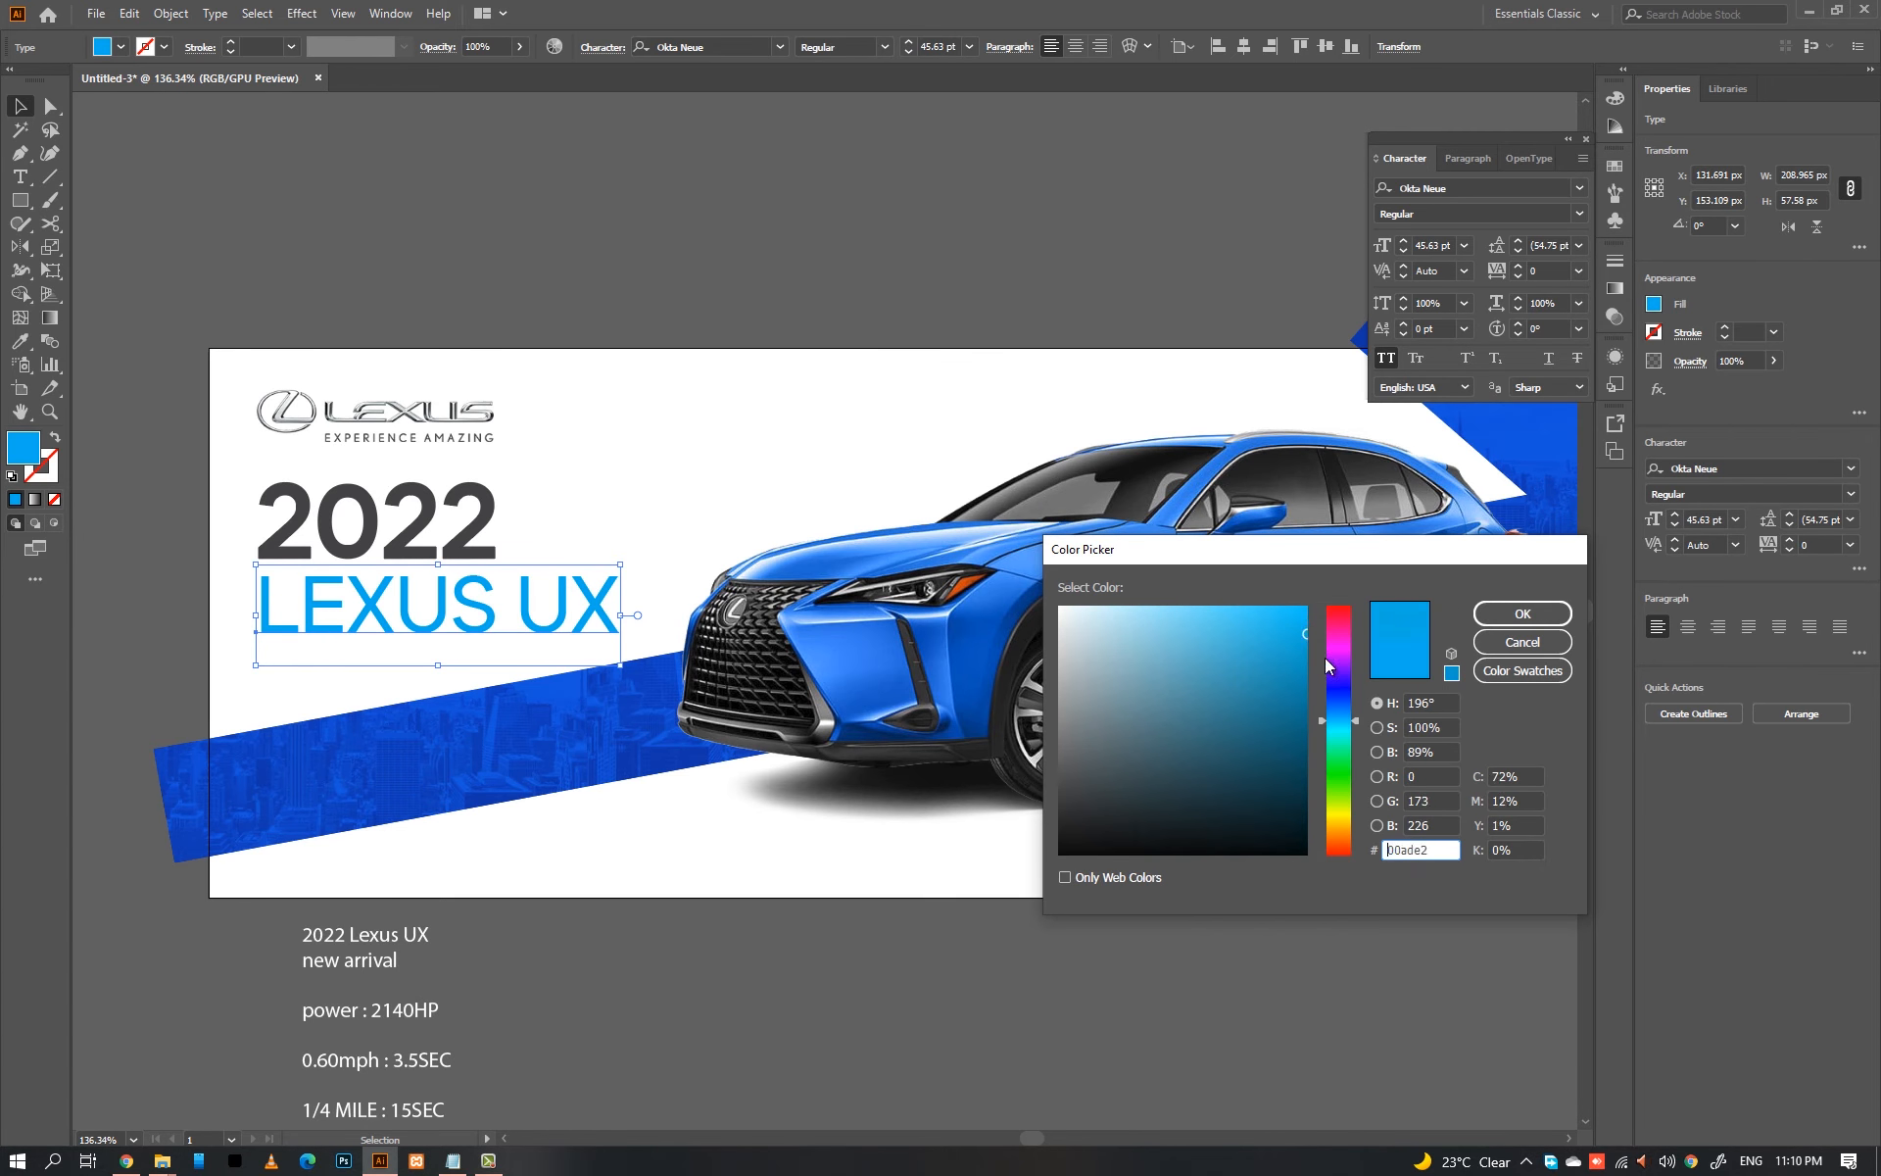
drag(1342, 720, 1343, 712)
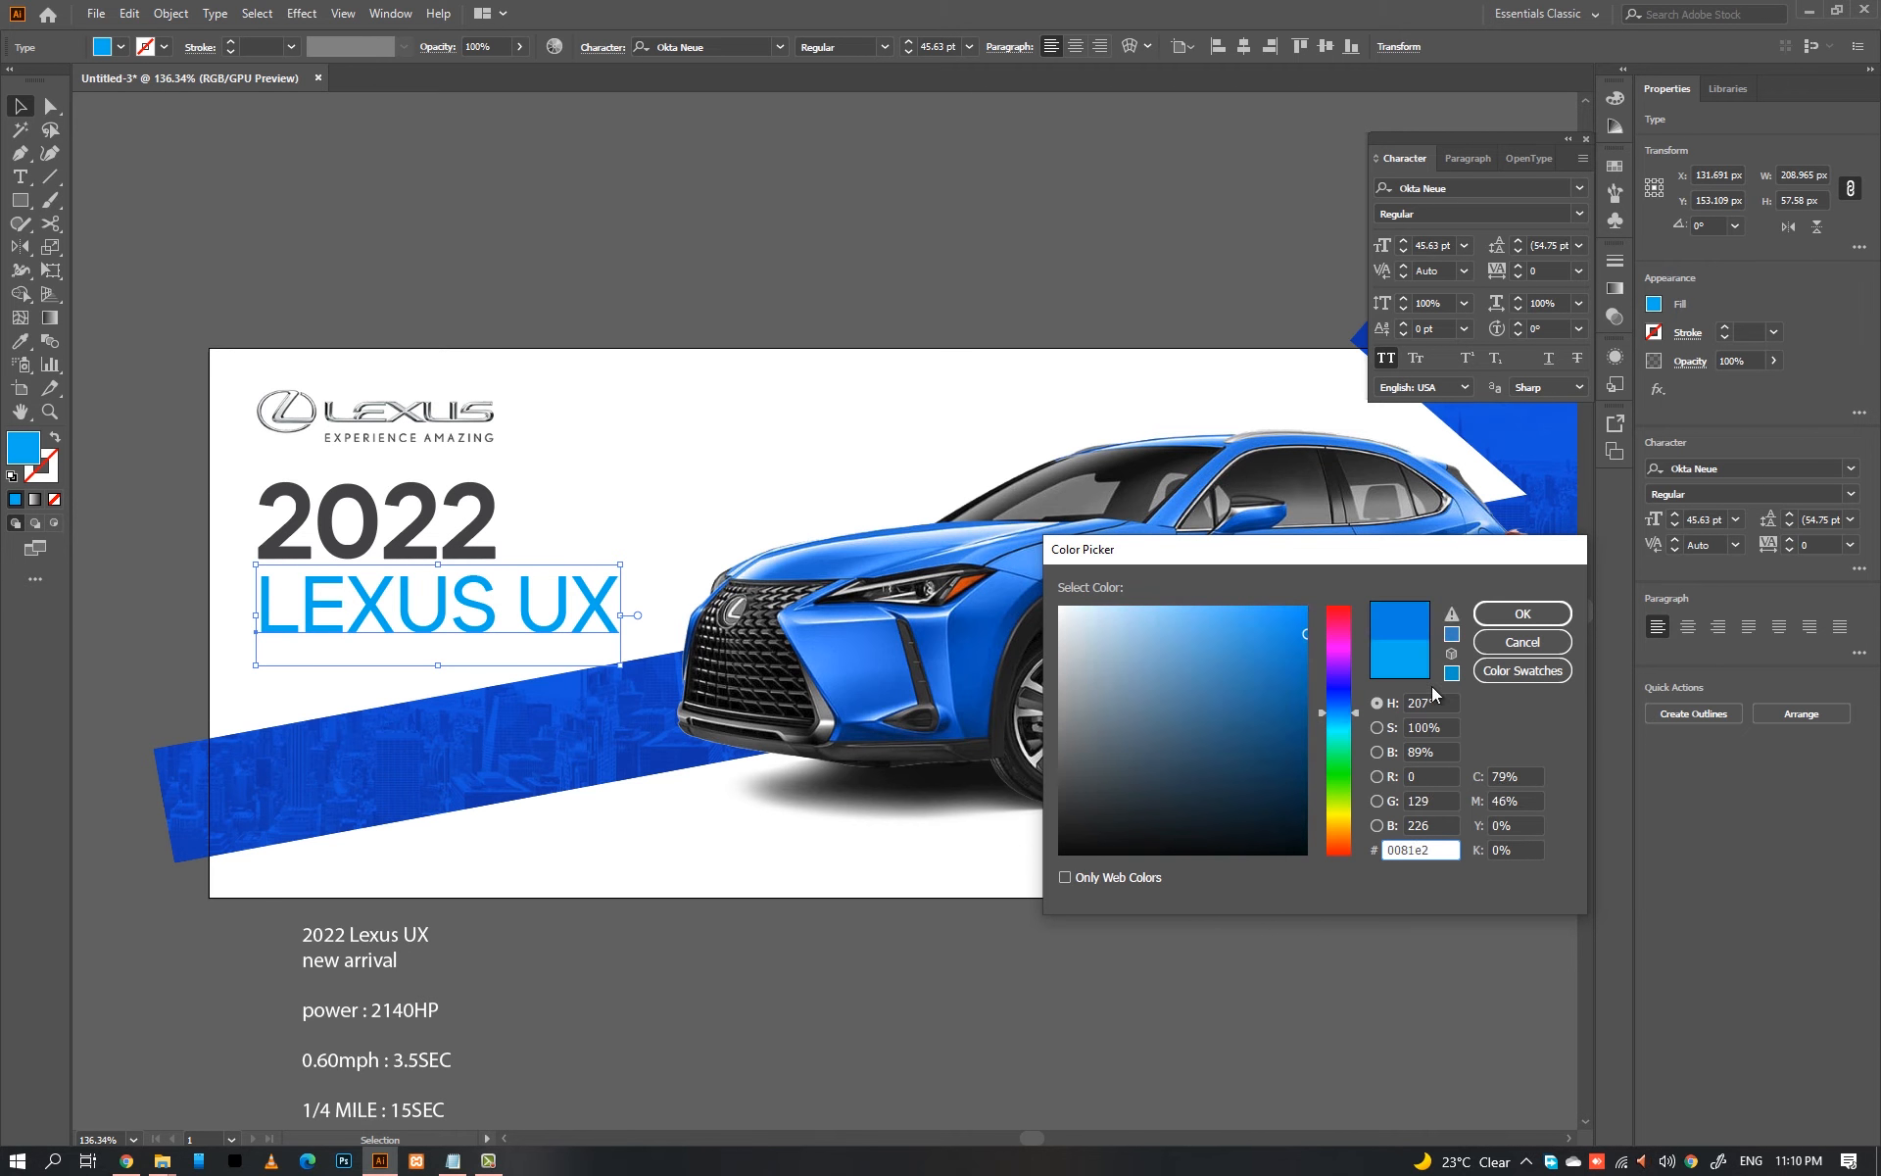
click(1535, 628)
click(617, 407)
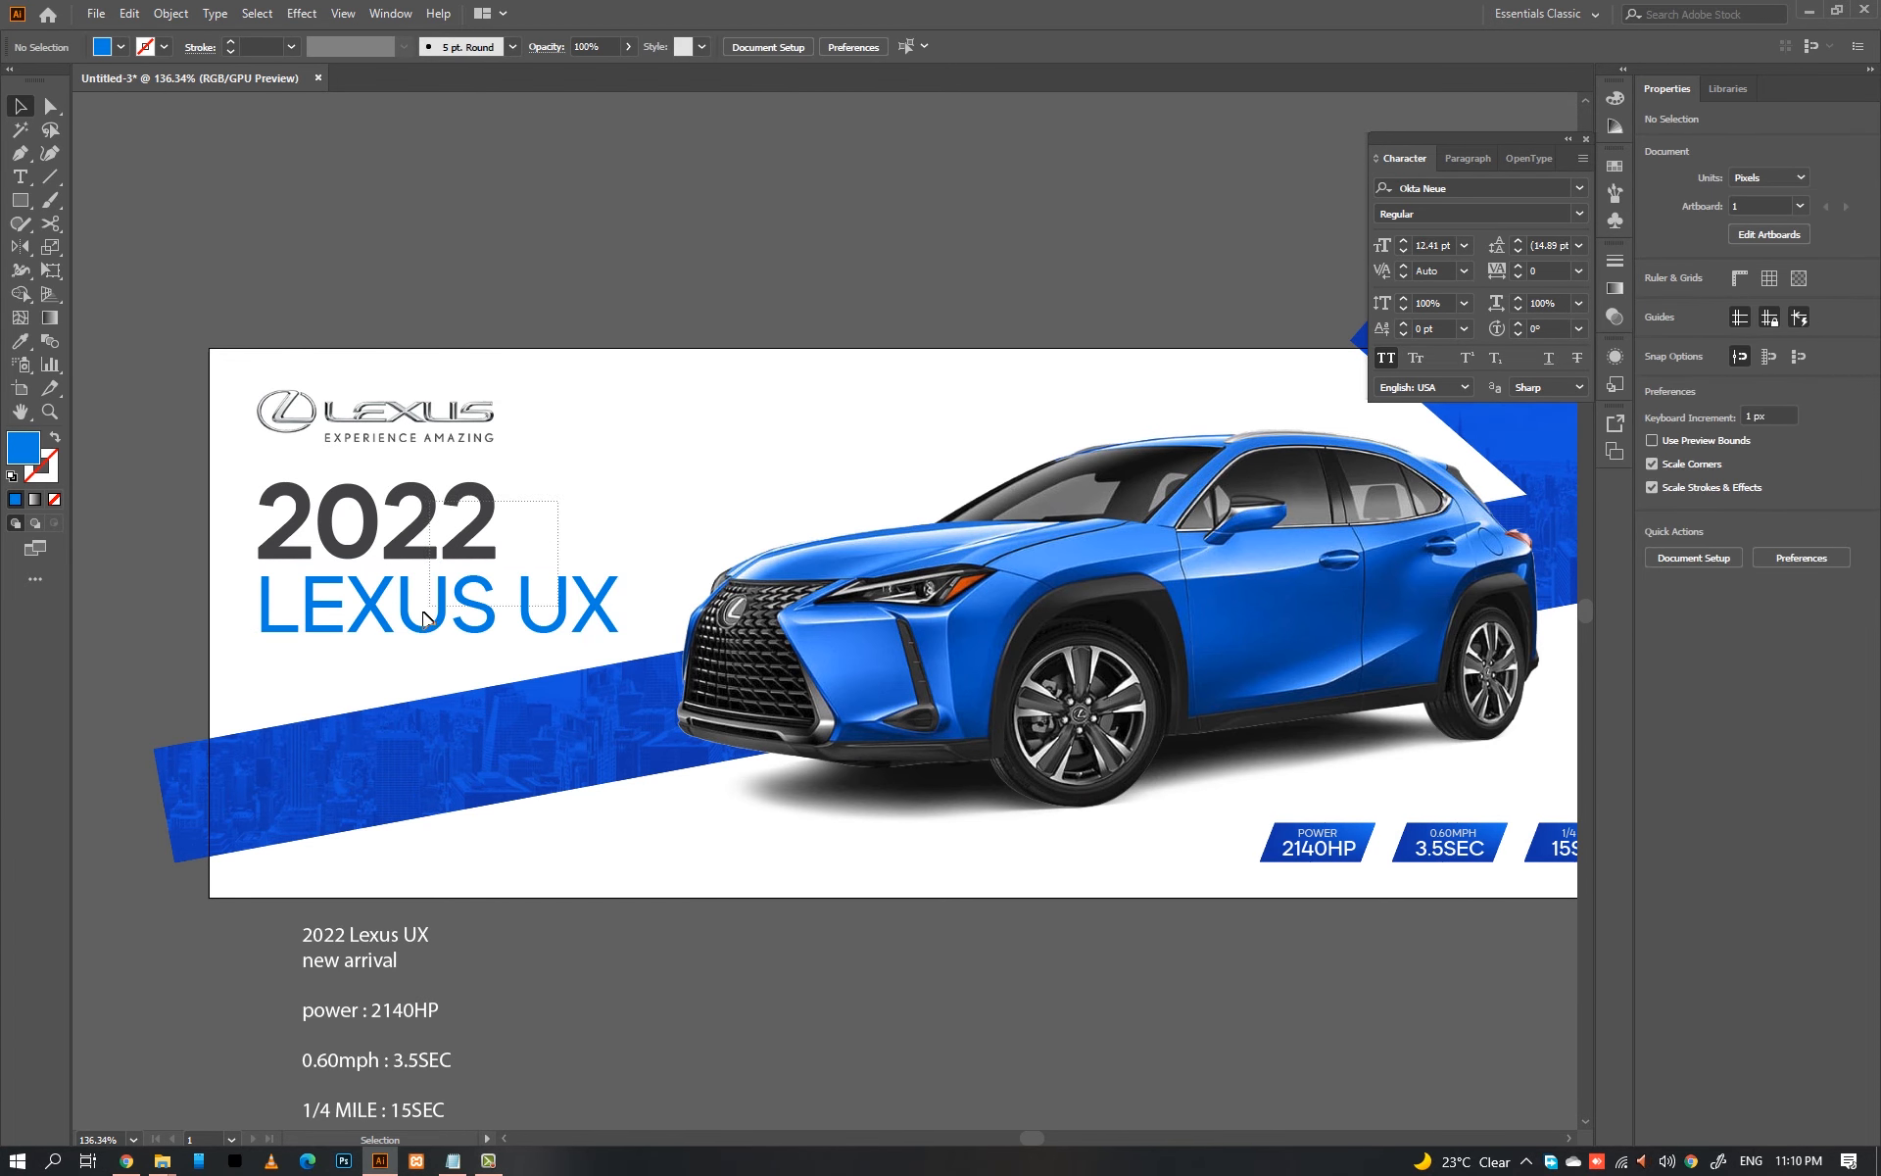
Step: Duplicate the LEXUS UX text slightly below itself and replace the copy's wording with "new arrival"
drag(423, 619, 468, 644)
click(621, 421)
triple_click(469, 647)
ctrl+click(548, 995)
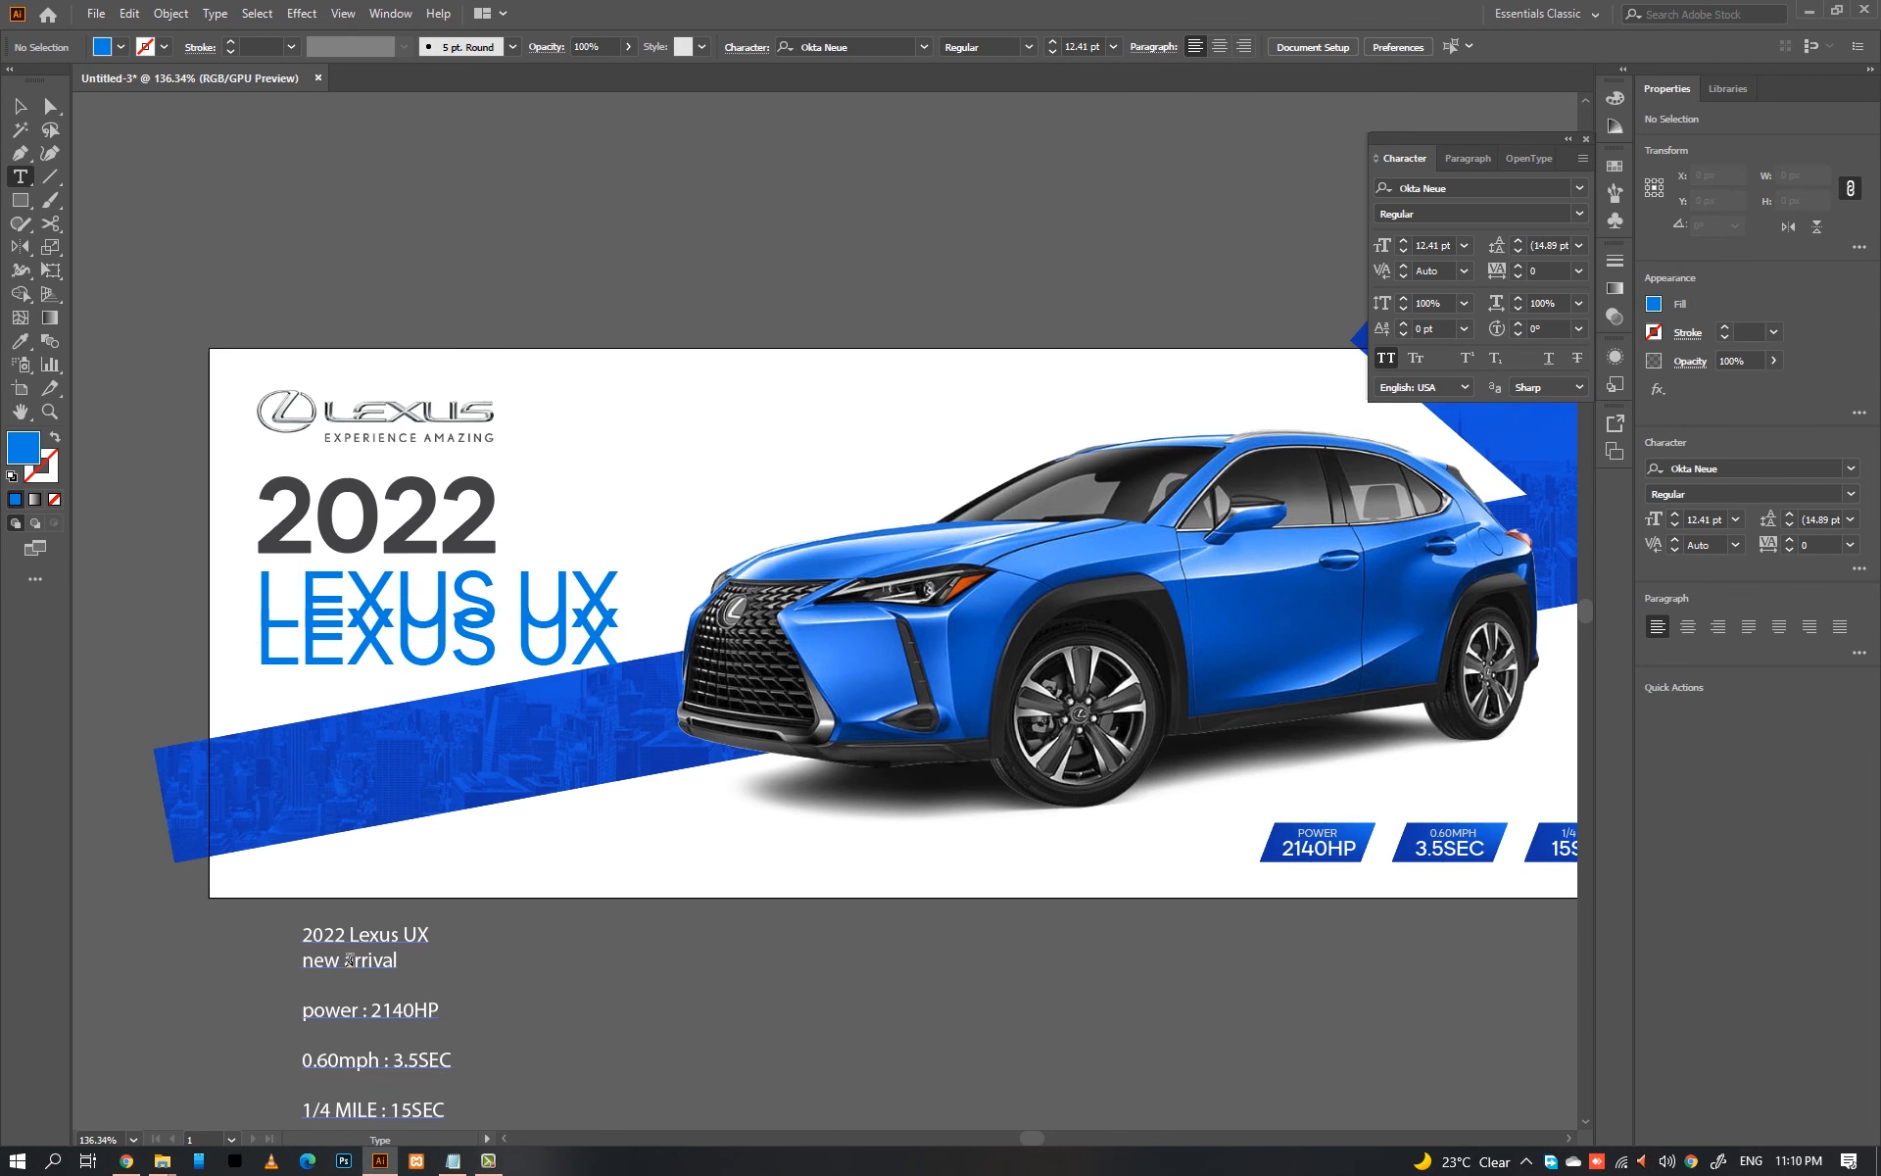
triple_click(344, 961)
key(ctrl+v)
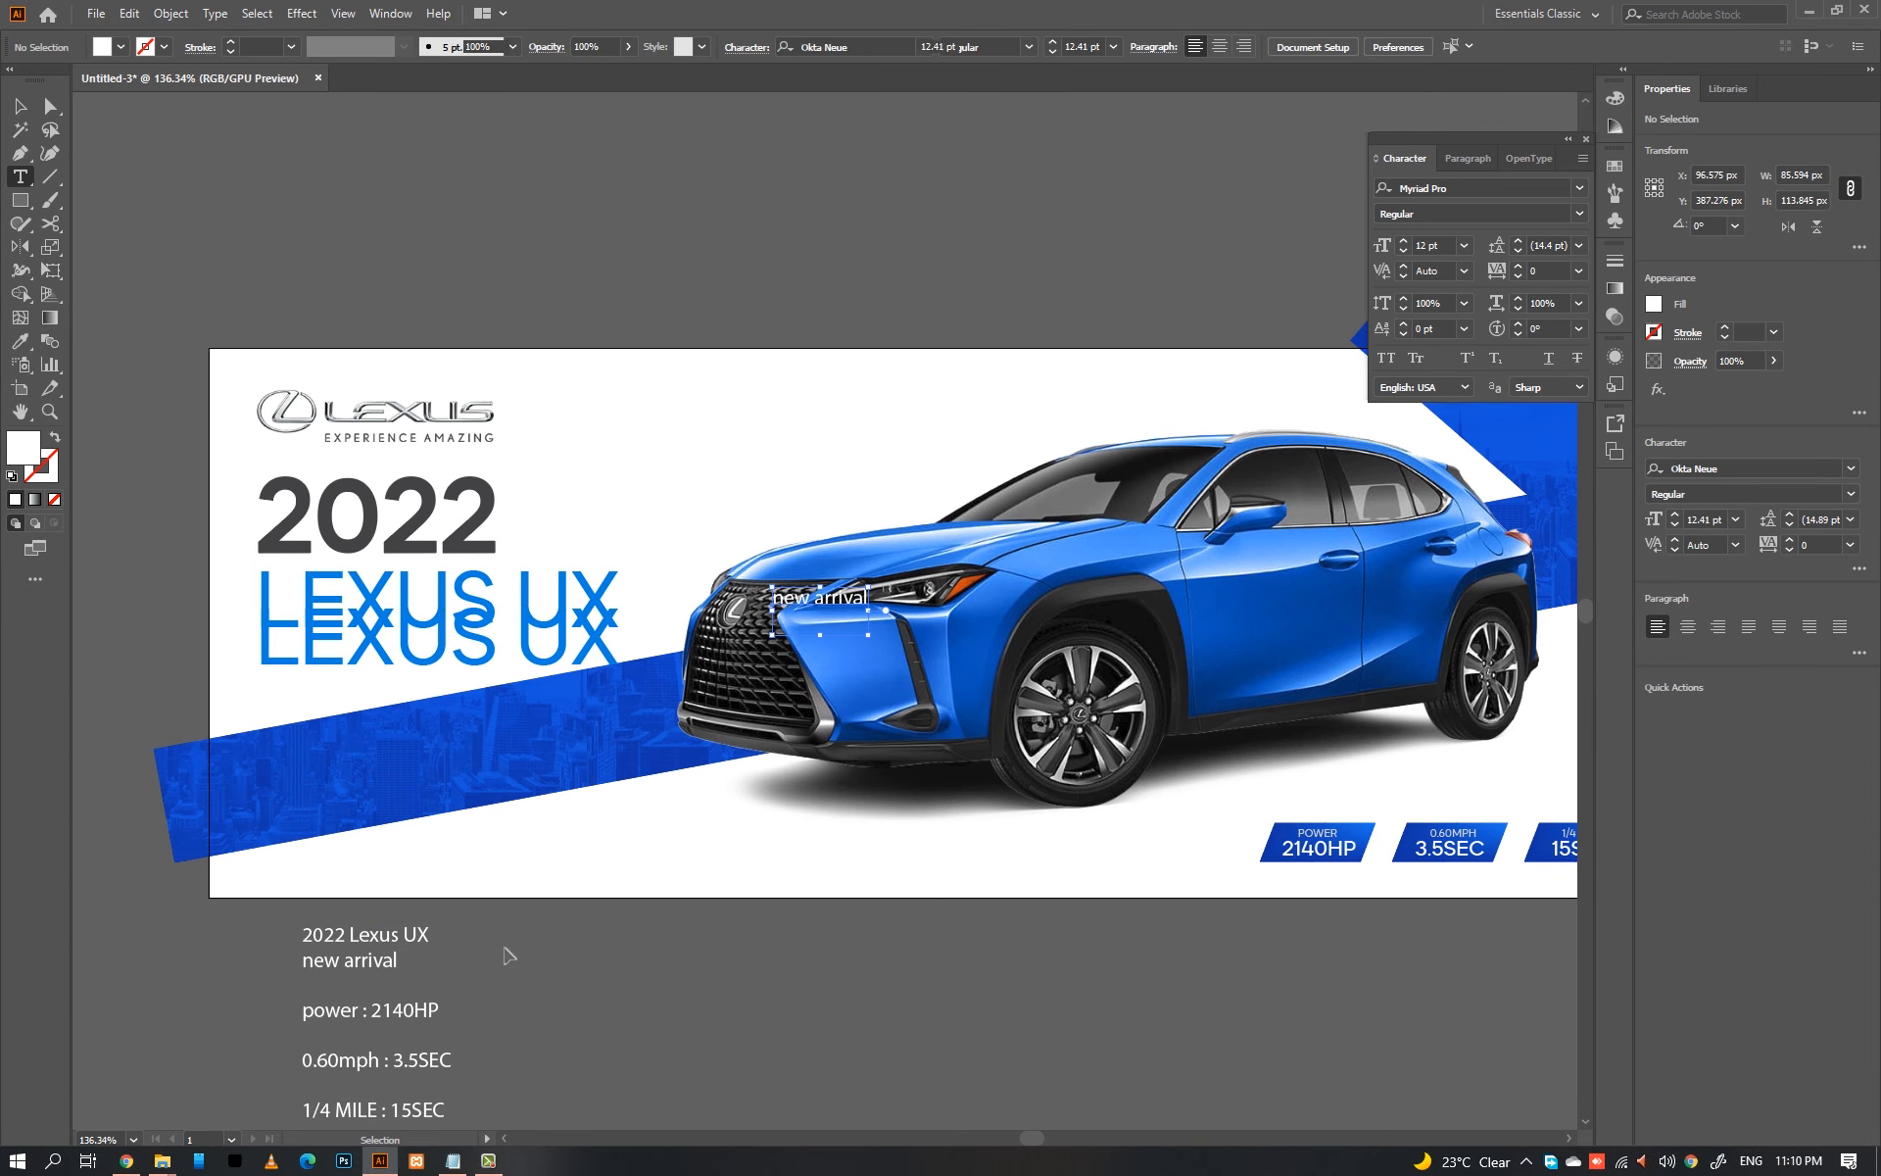
click(441, 665)
key(ctrl+a)
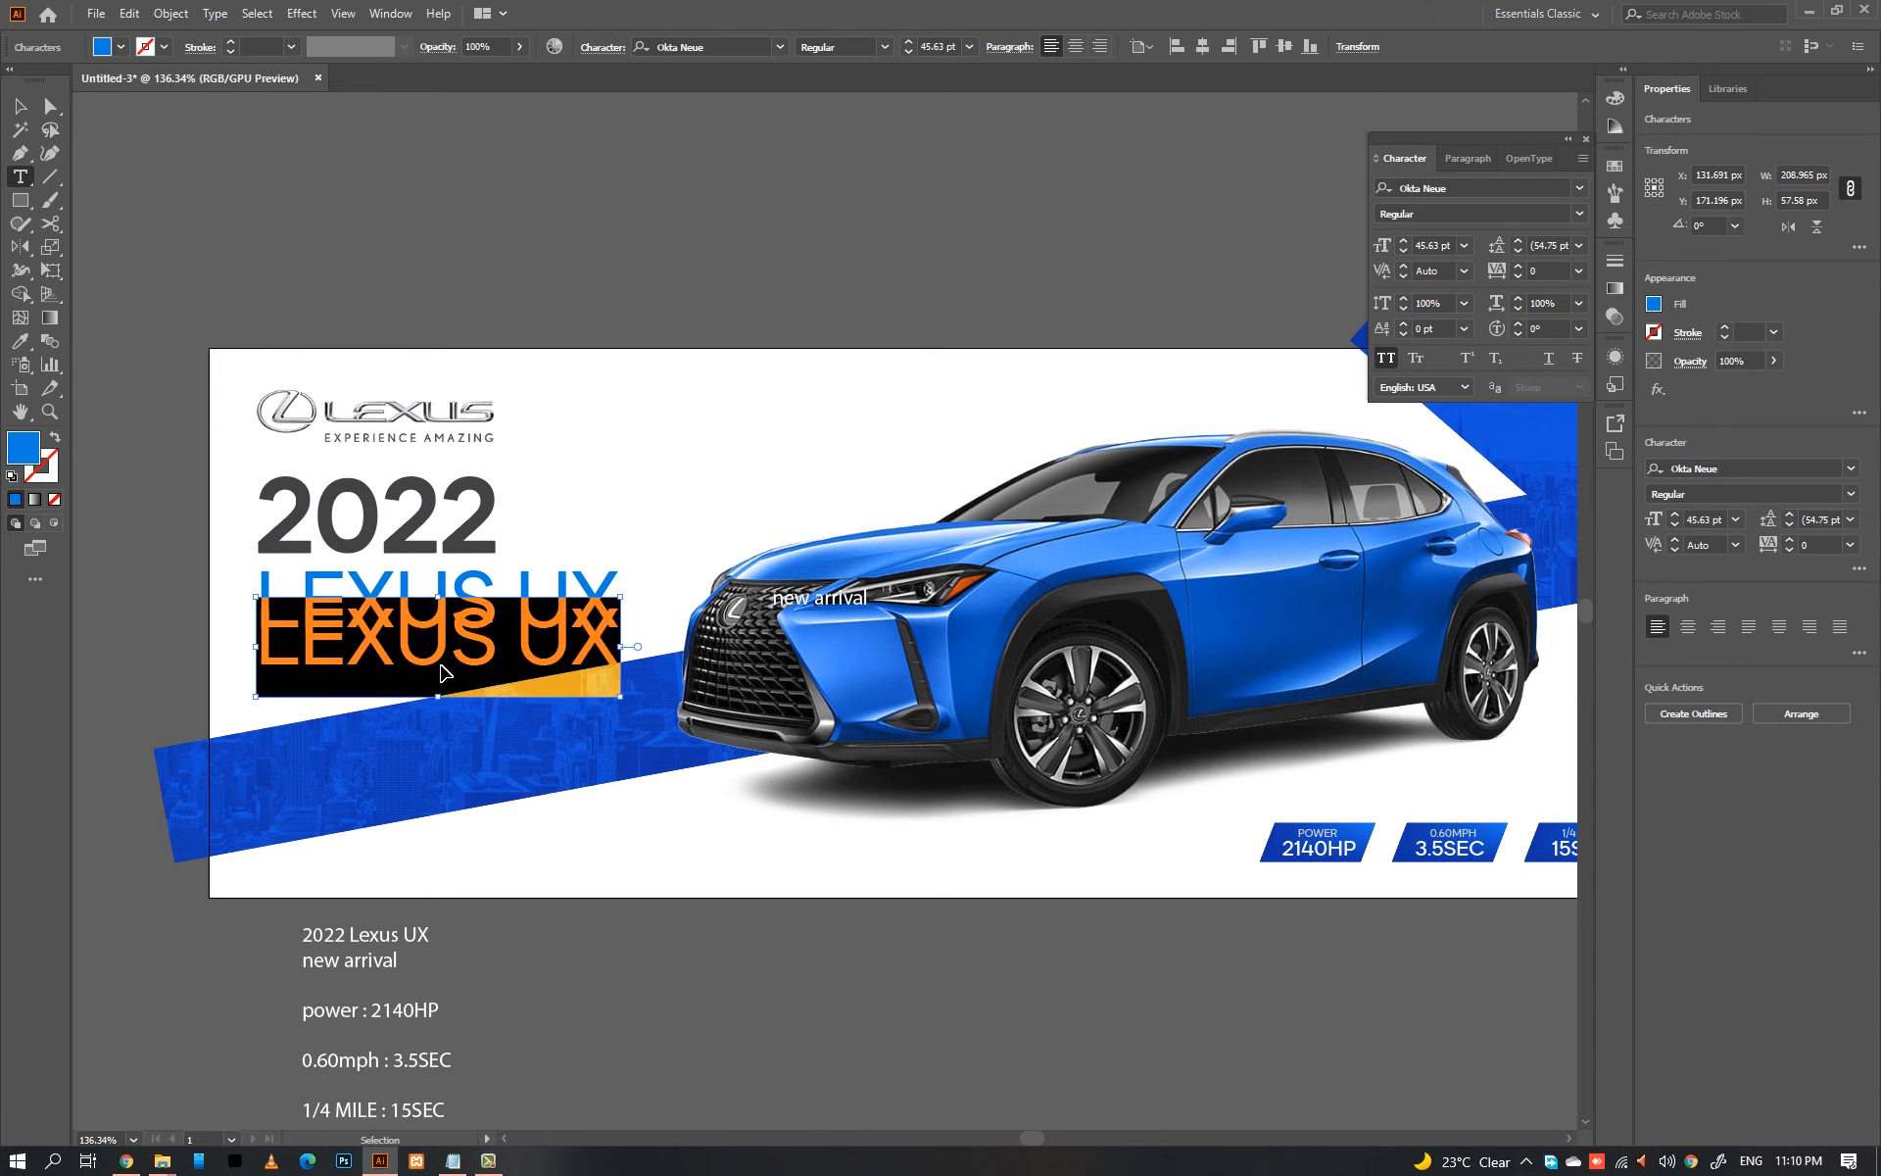
text(new arrival)
key(Escape)
Step: Give the NEW ARRIVAL text the light grey sampled from the POWER spec box and scale it down to about 18.91 pt
key(i)
click(456, 599)
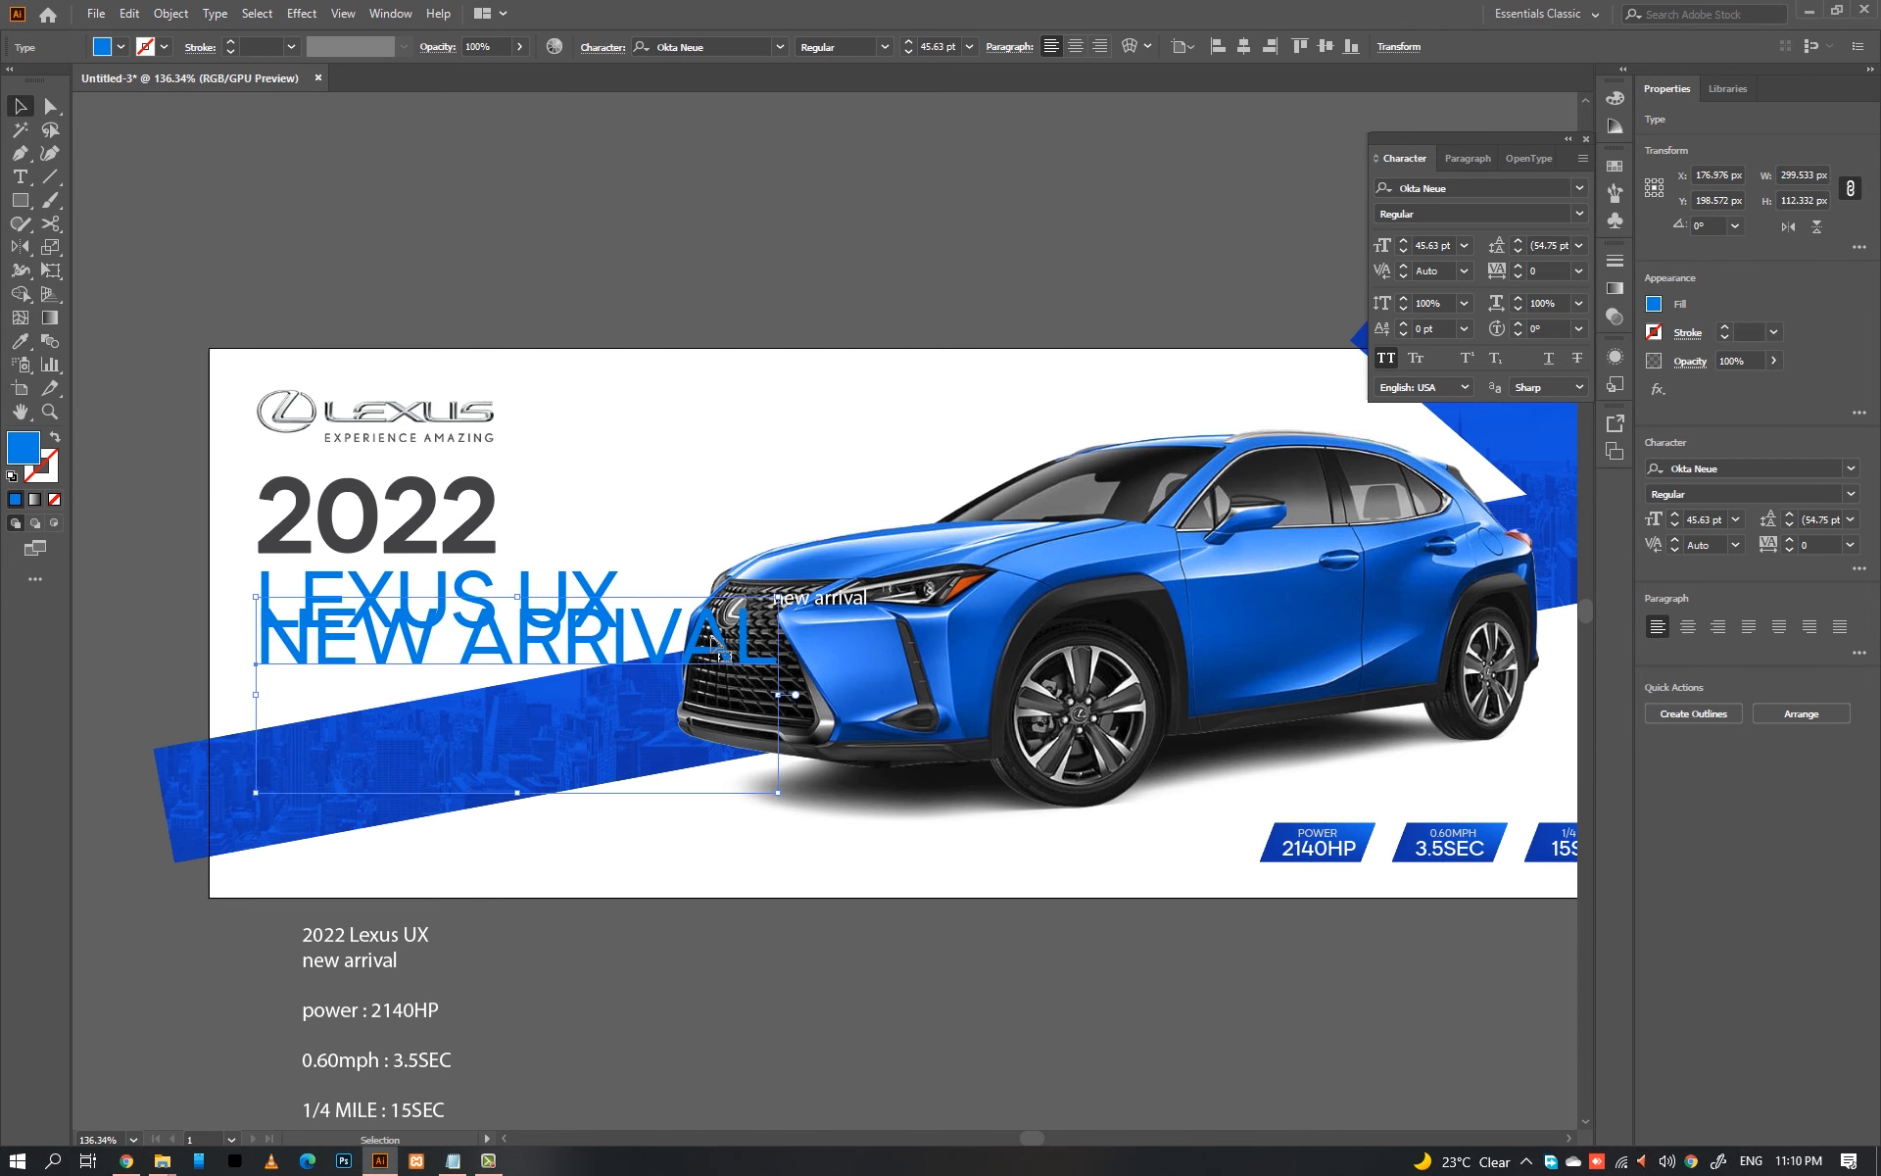
click(1333, 827)
key(v)
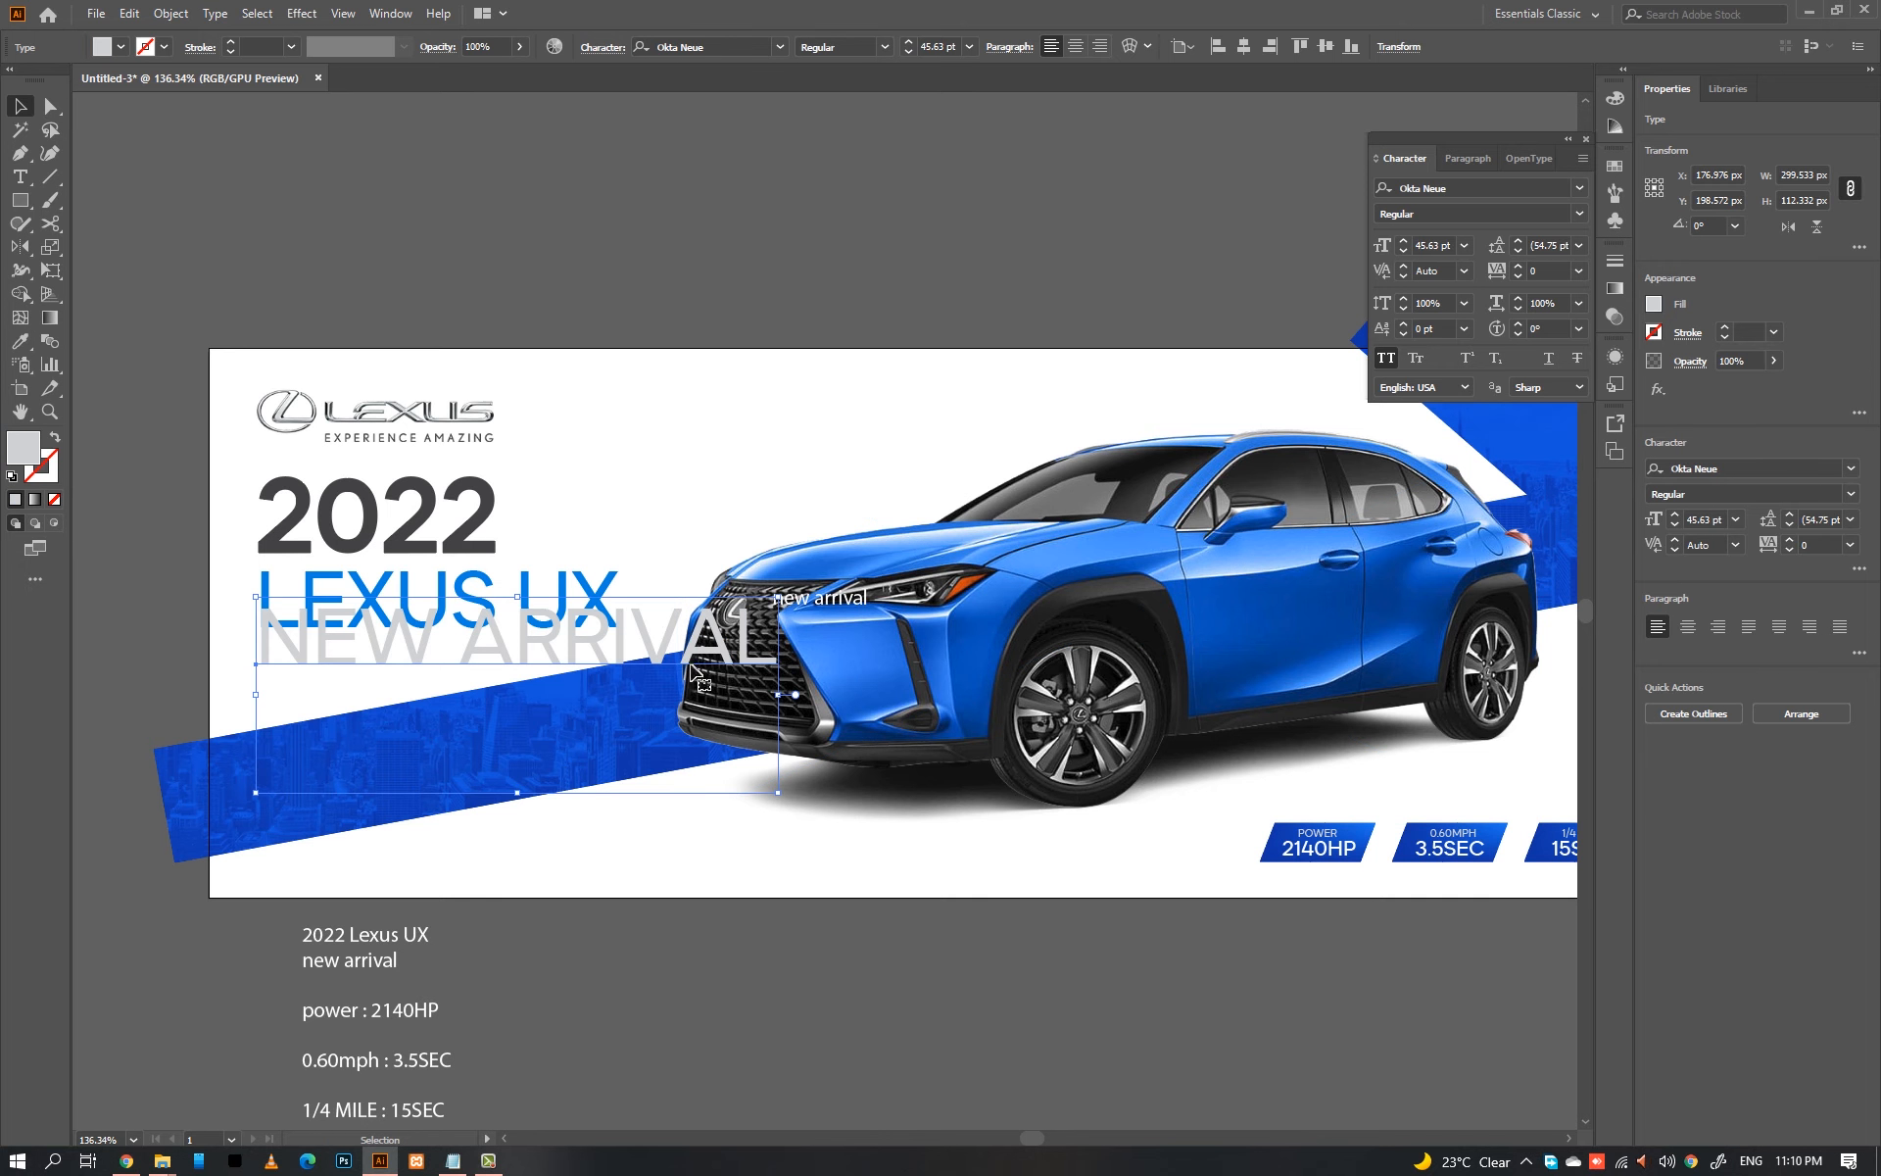
drag(778, 694, 471, 686)
click(367, 666)
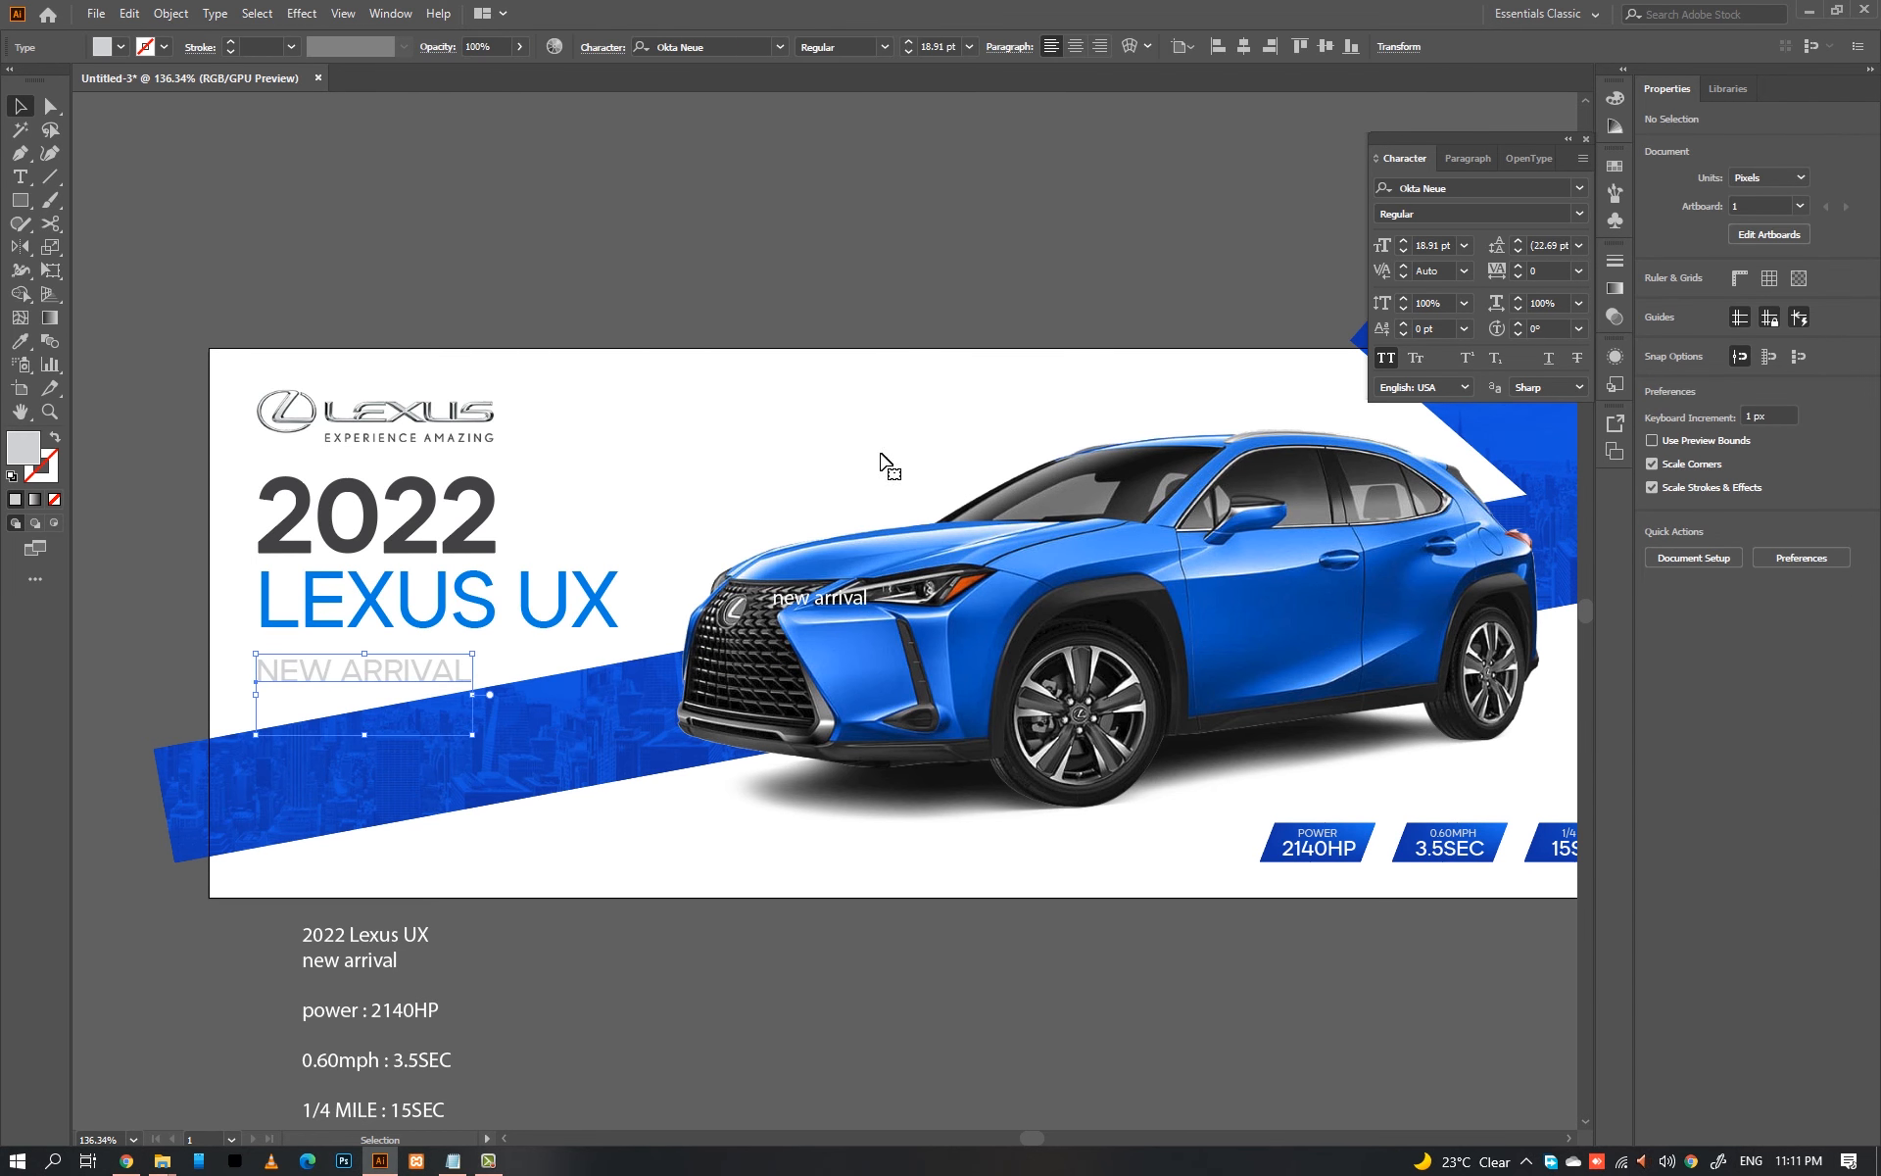
Step: Darken the fill of the NEW ARRIVAL text to a medium grey
double_click(24, 447)
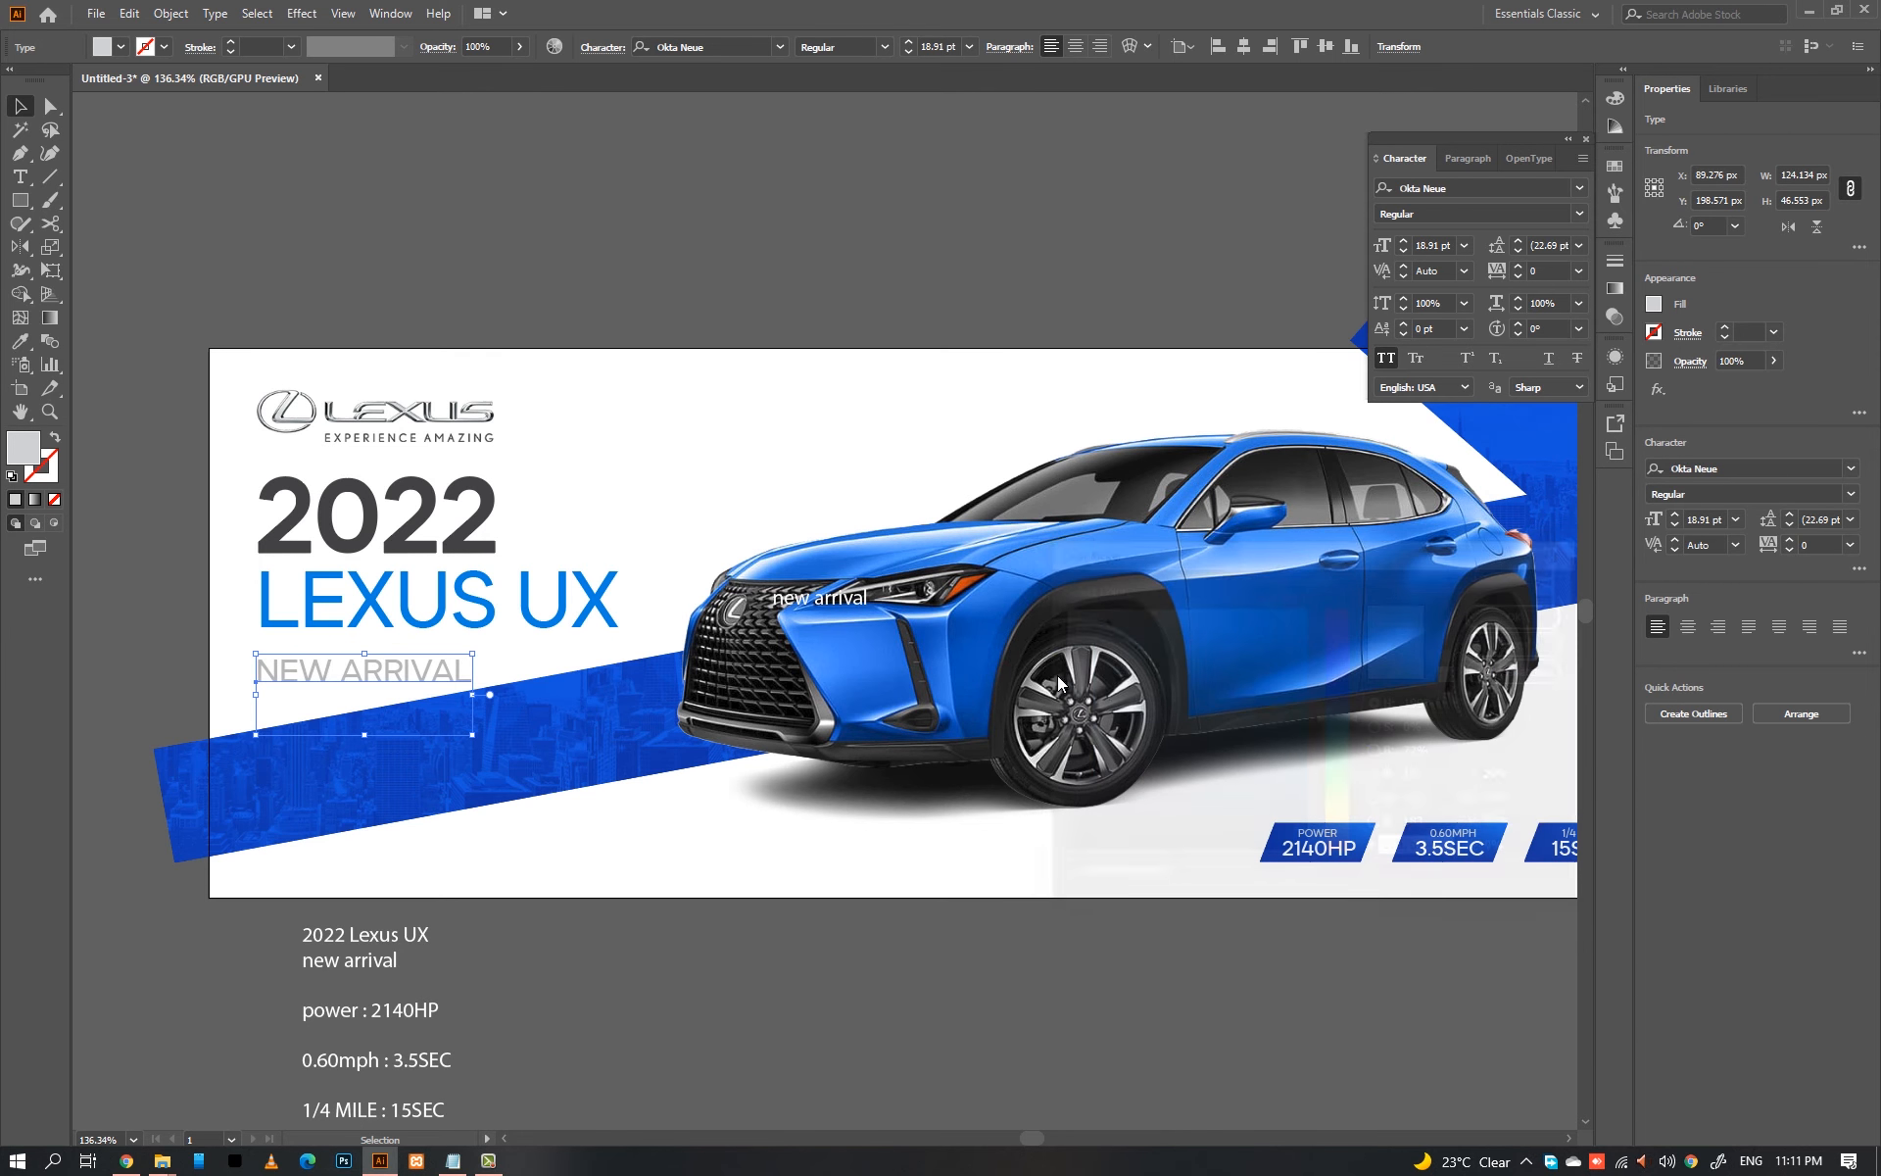
click(1085, 698)
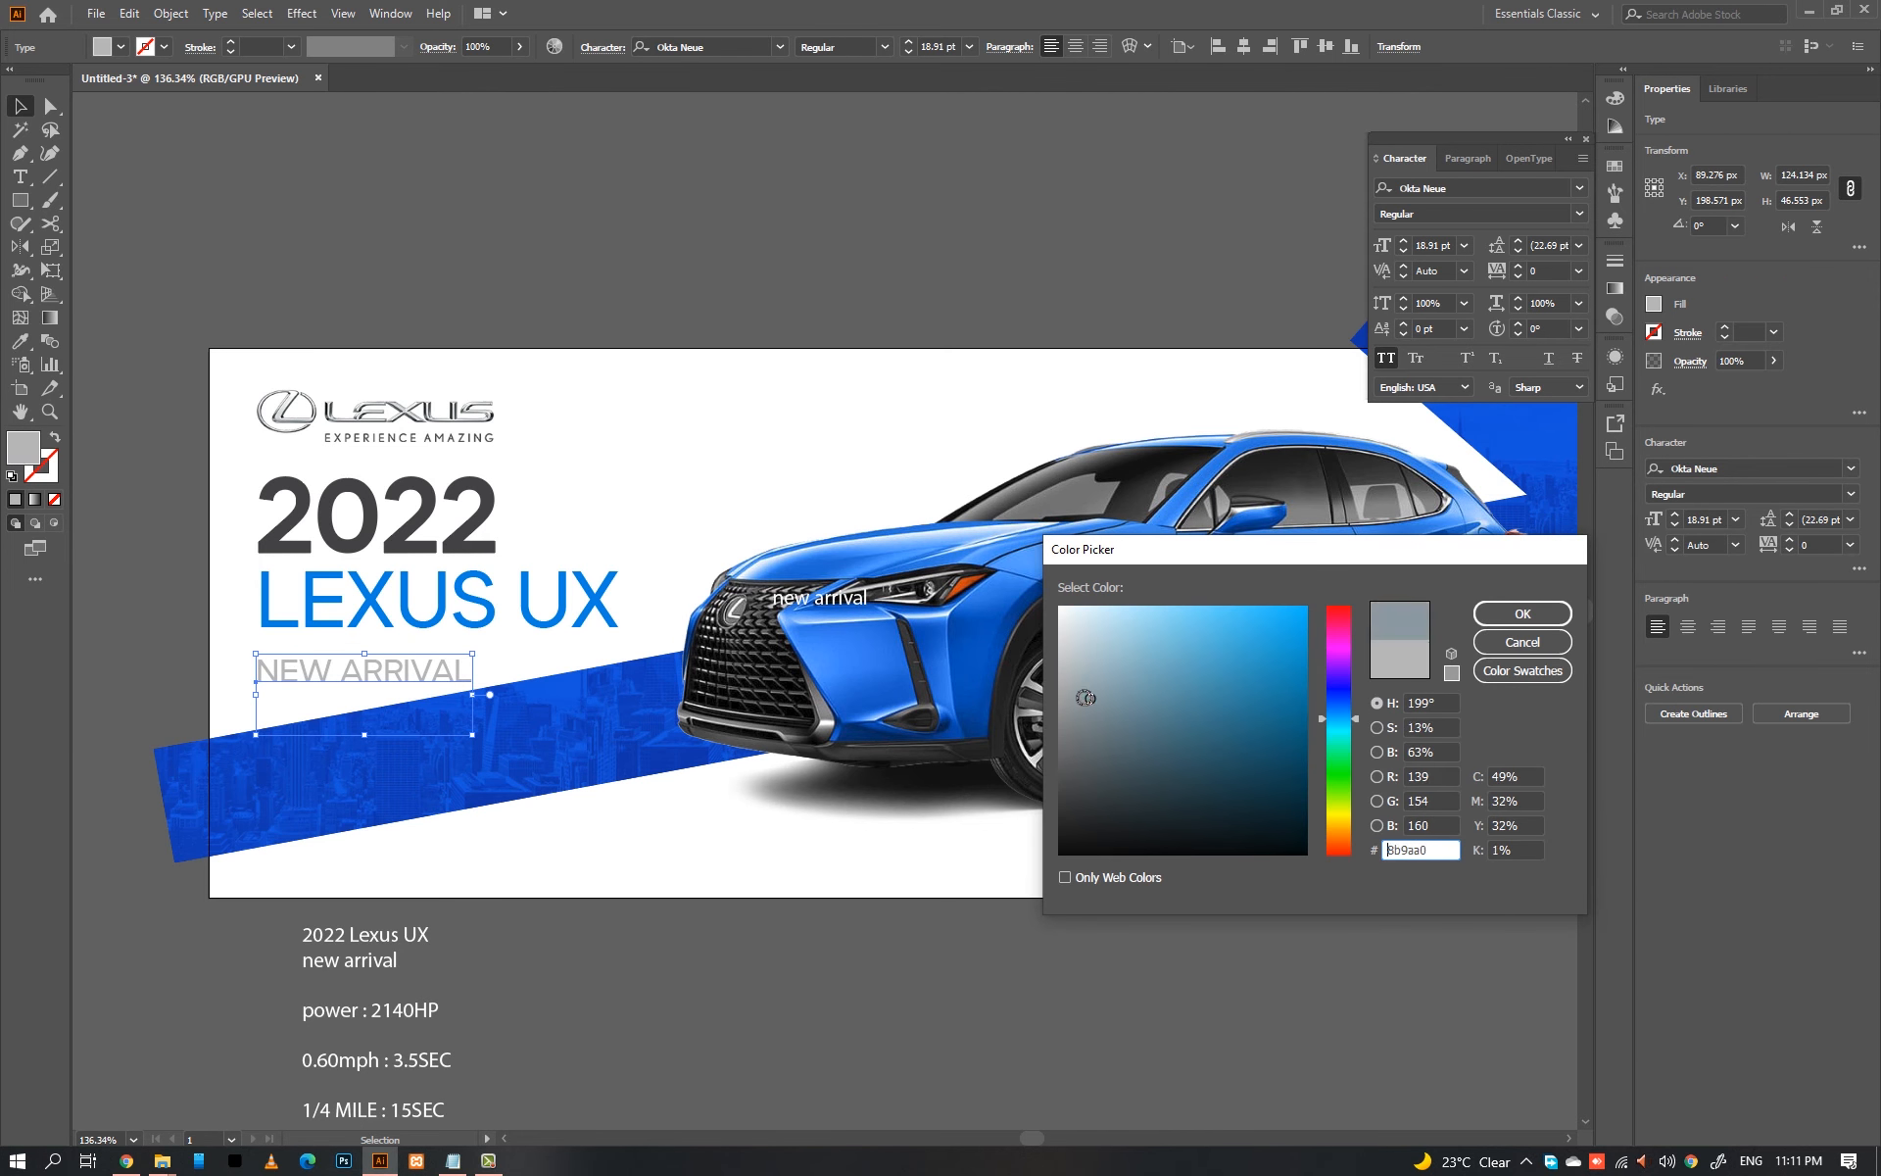
key(Return)
Step: Move NEW ARRIVAL close beneath LEXUS UX, scale it to about 16.16 pt and nudge both lines into alignment with 2022
drag(395, 675, 394, 659)
key(ctrl+space)
click(271, 632)
drag(487, 717, 589, 737)
key(ctrl+0)
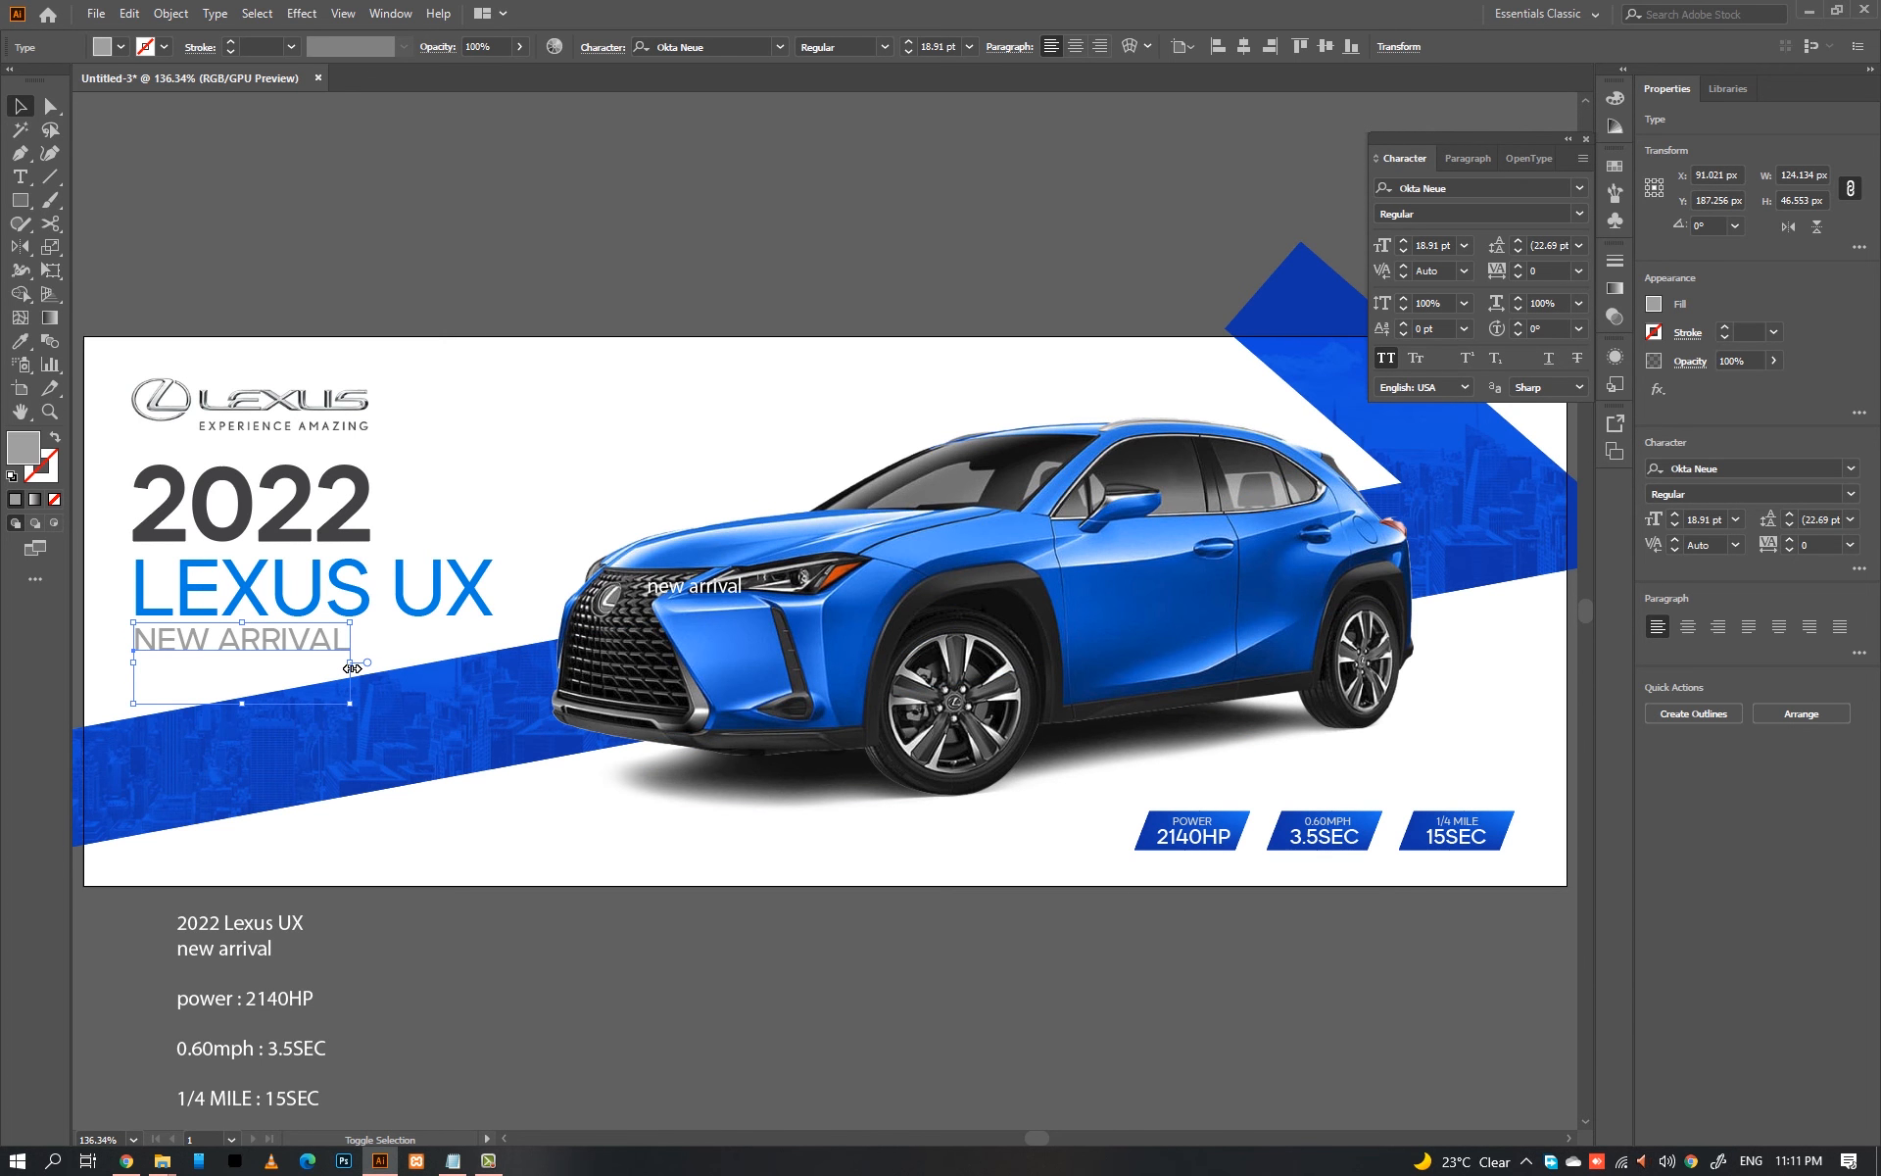
mouse_move(350, 663)
mouse_down()
mouse_move(278, 664)
mouse_move(322, 657)
mouse_up()
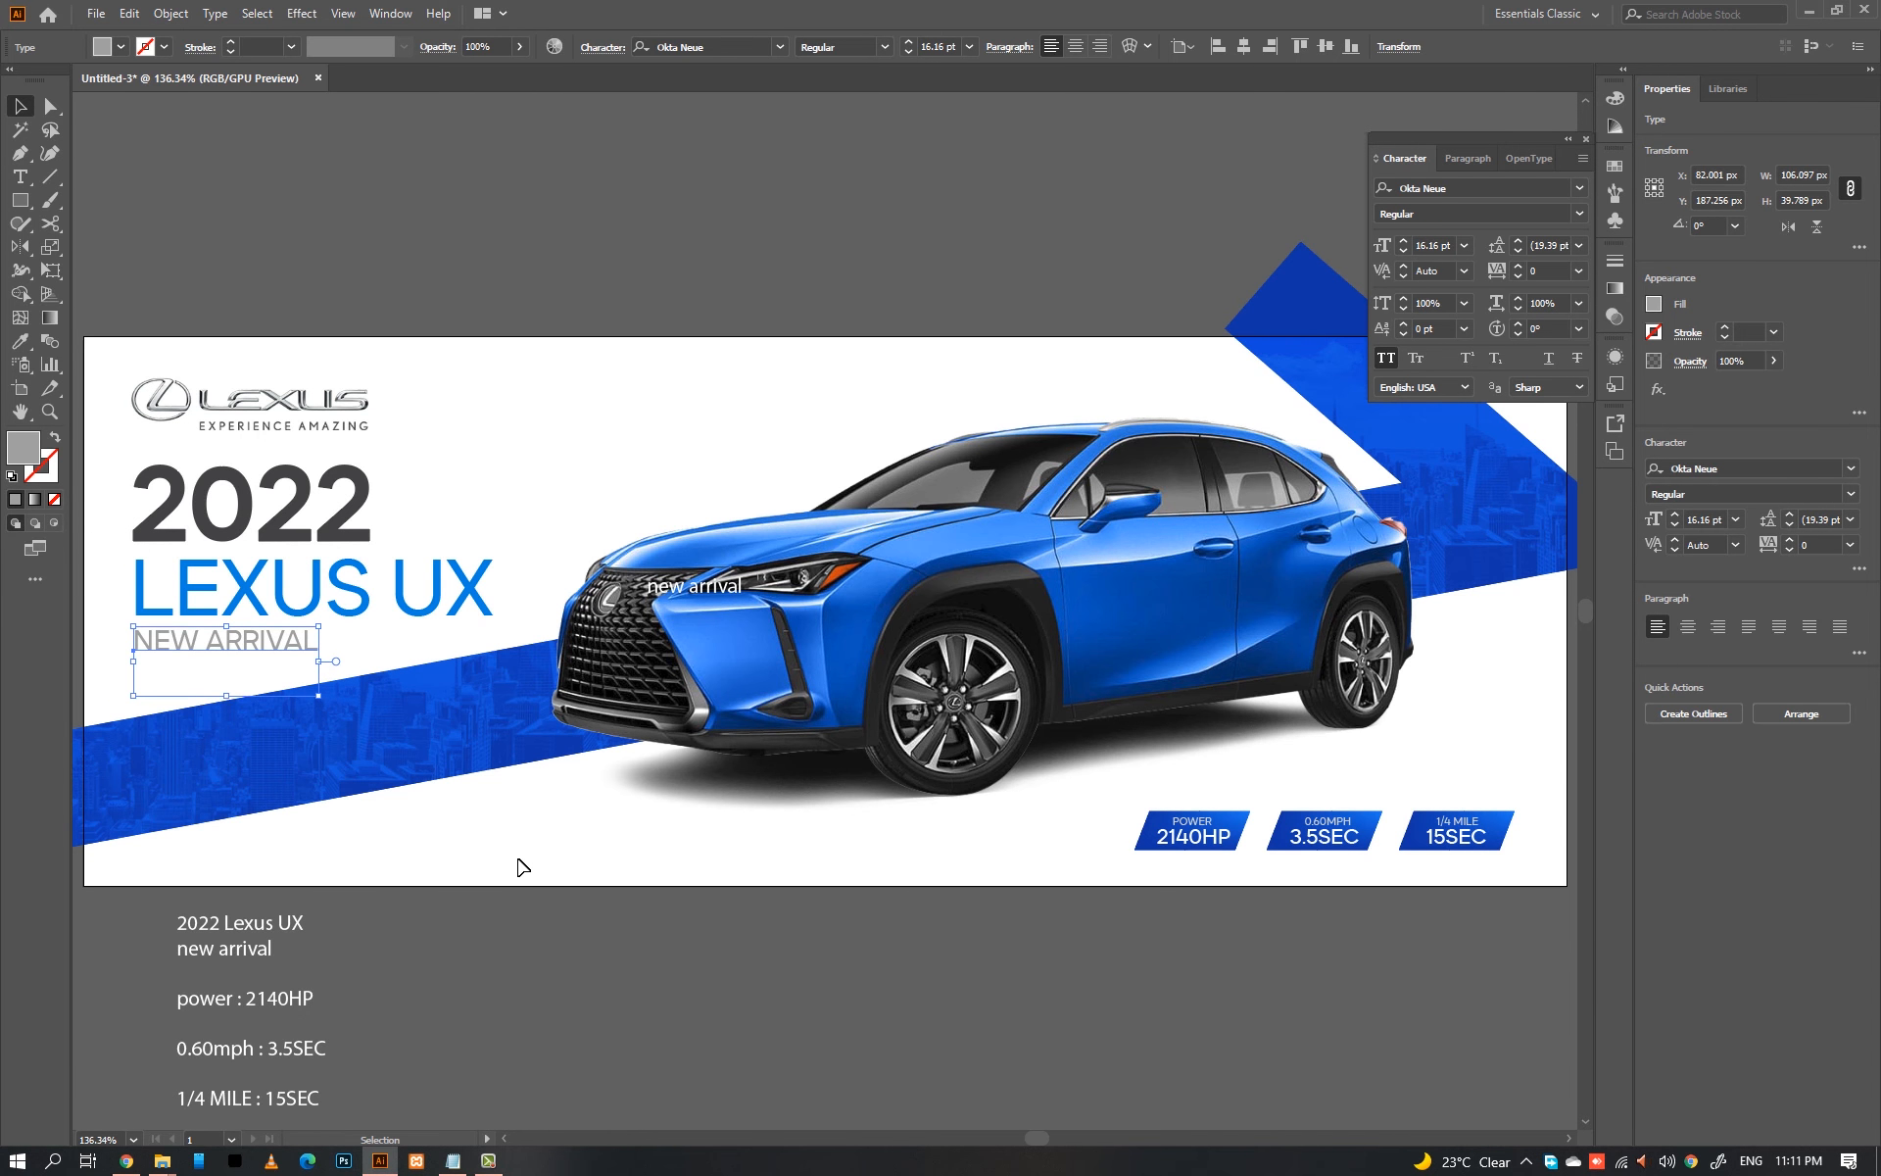
key(Up)
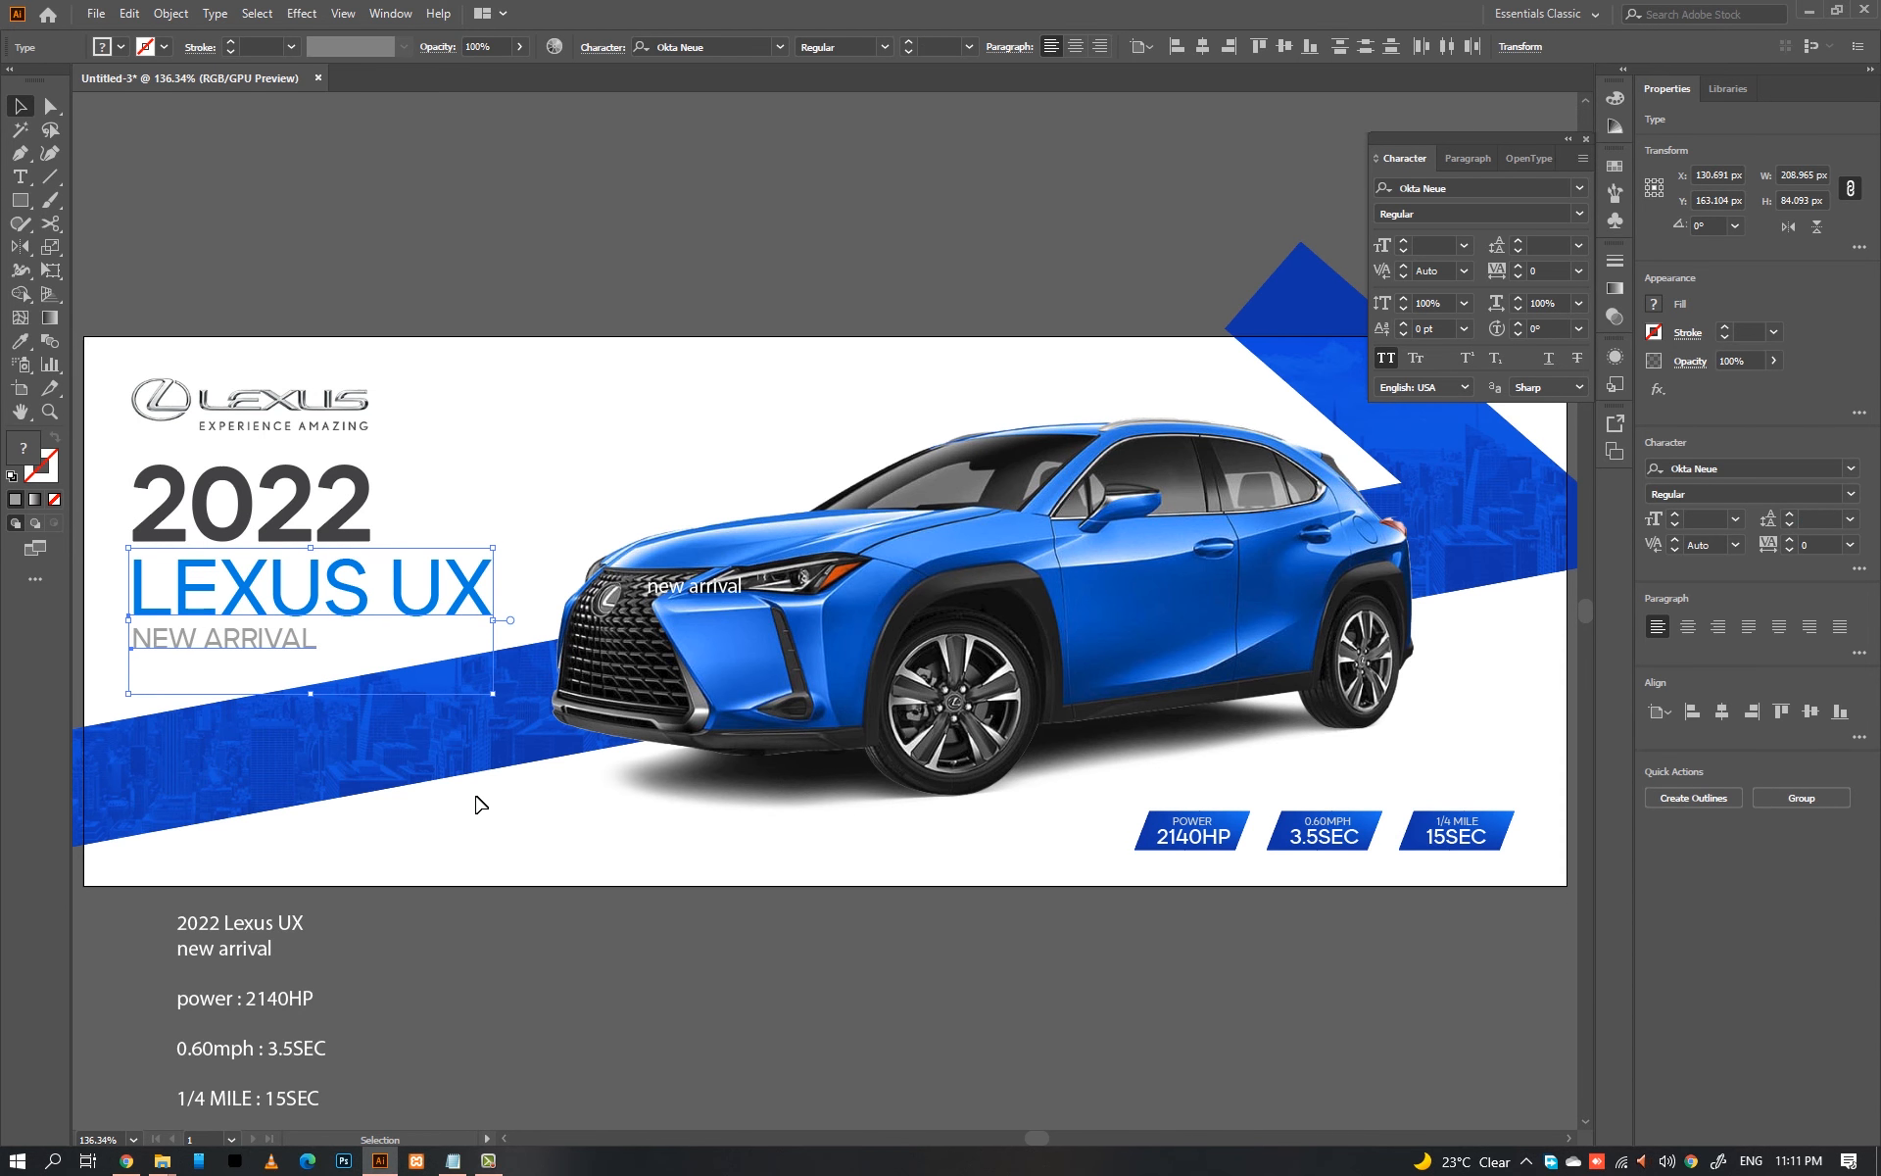
click(519, 861)
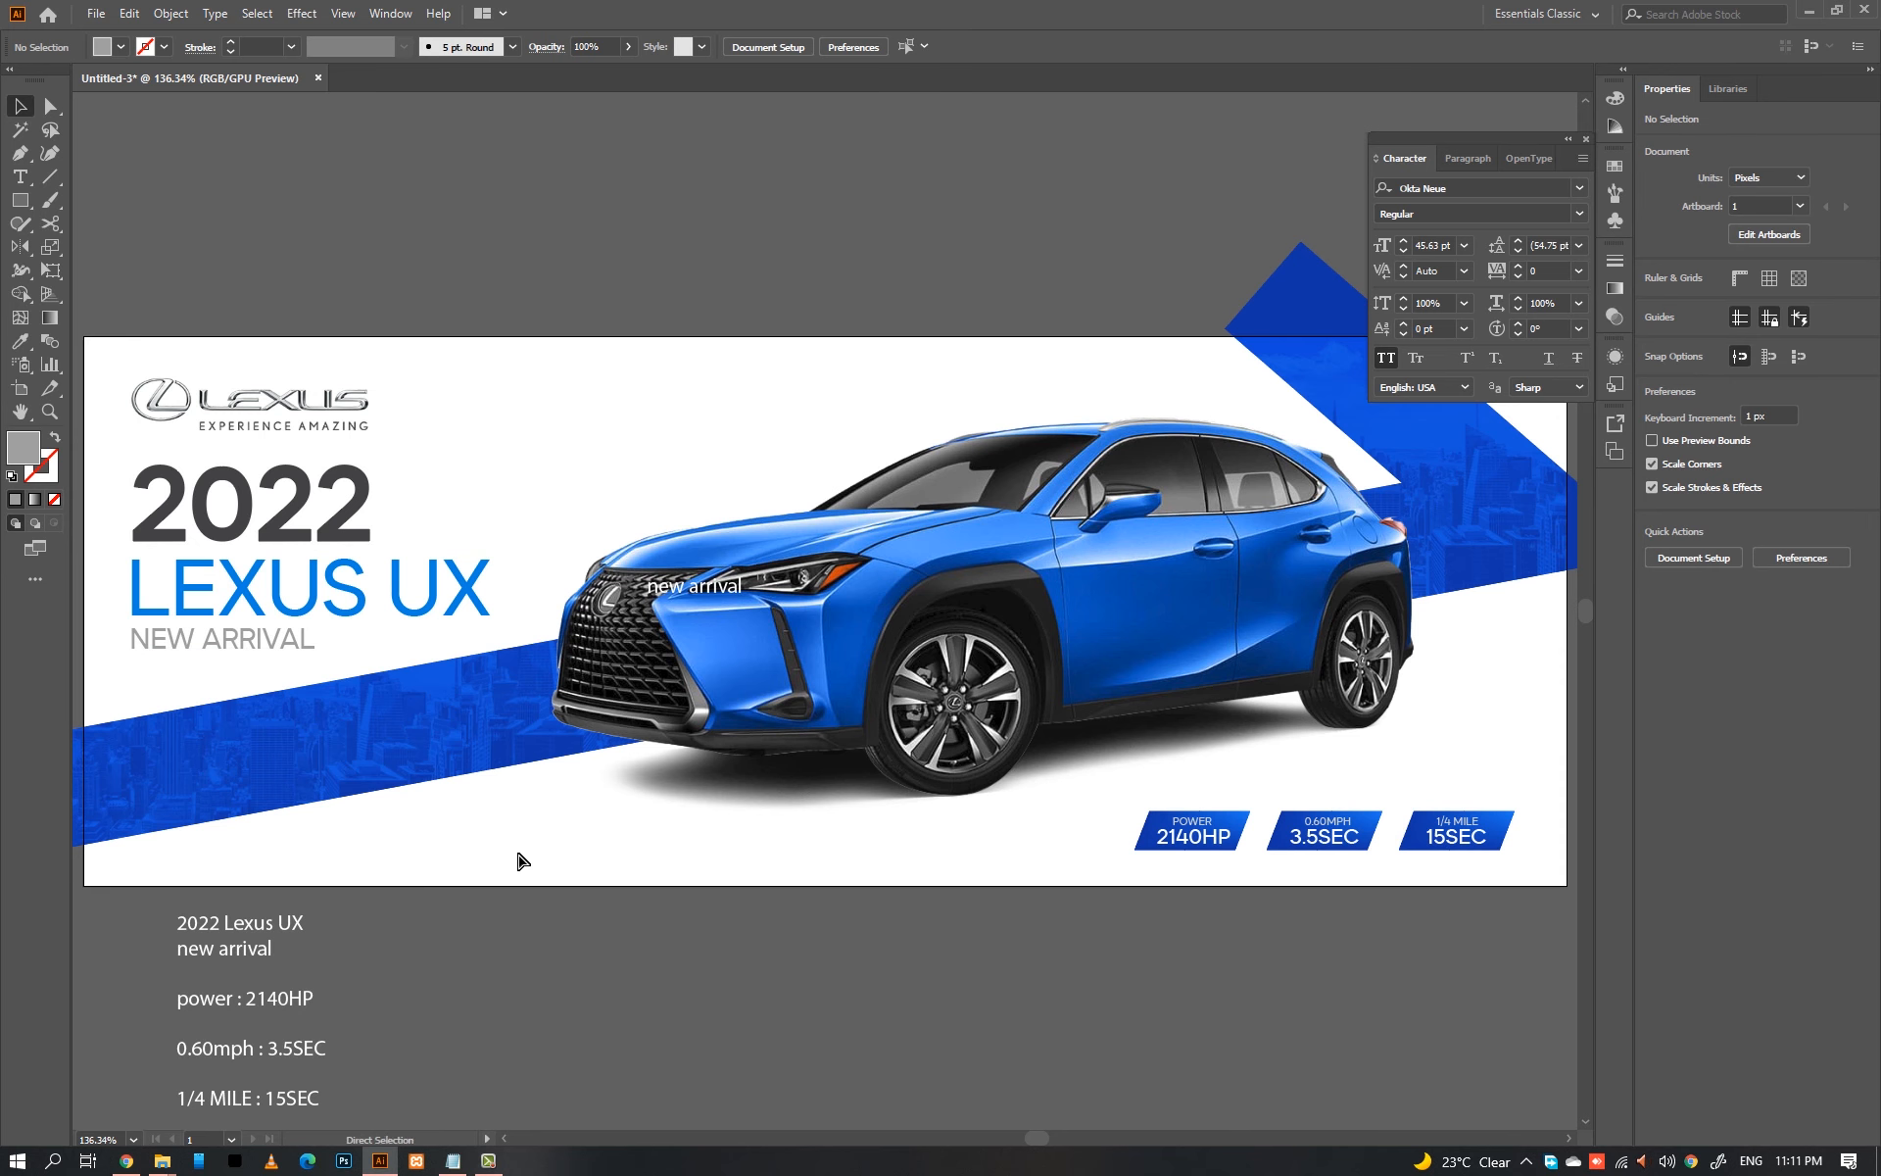
Step: Delete the stray white "new arrival" text on the car and the reference notes below the artboard
click(580, 679)
click(692, 601)
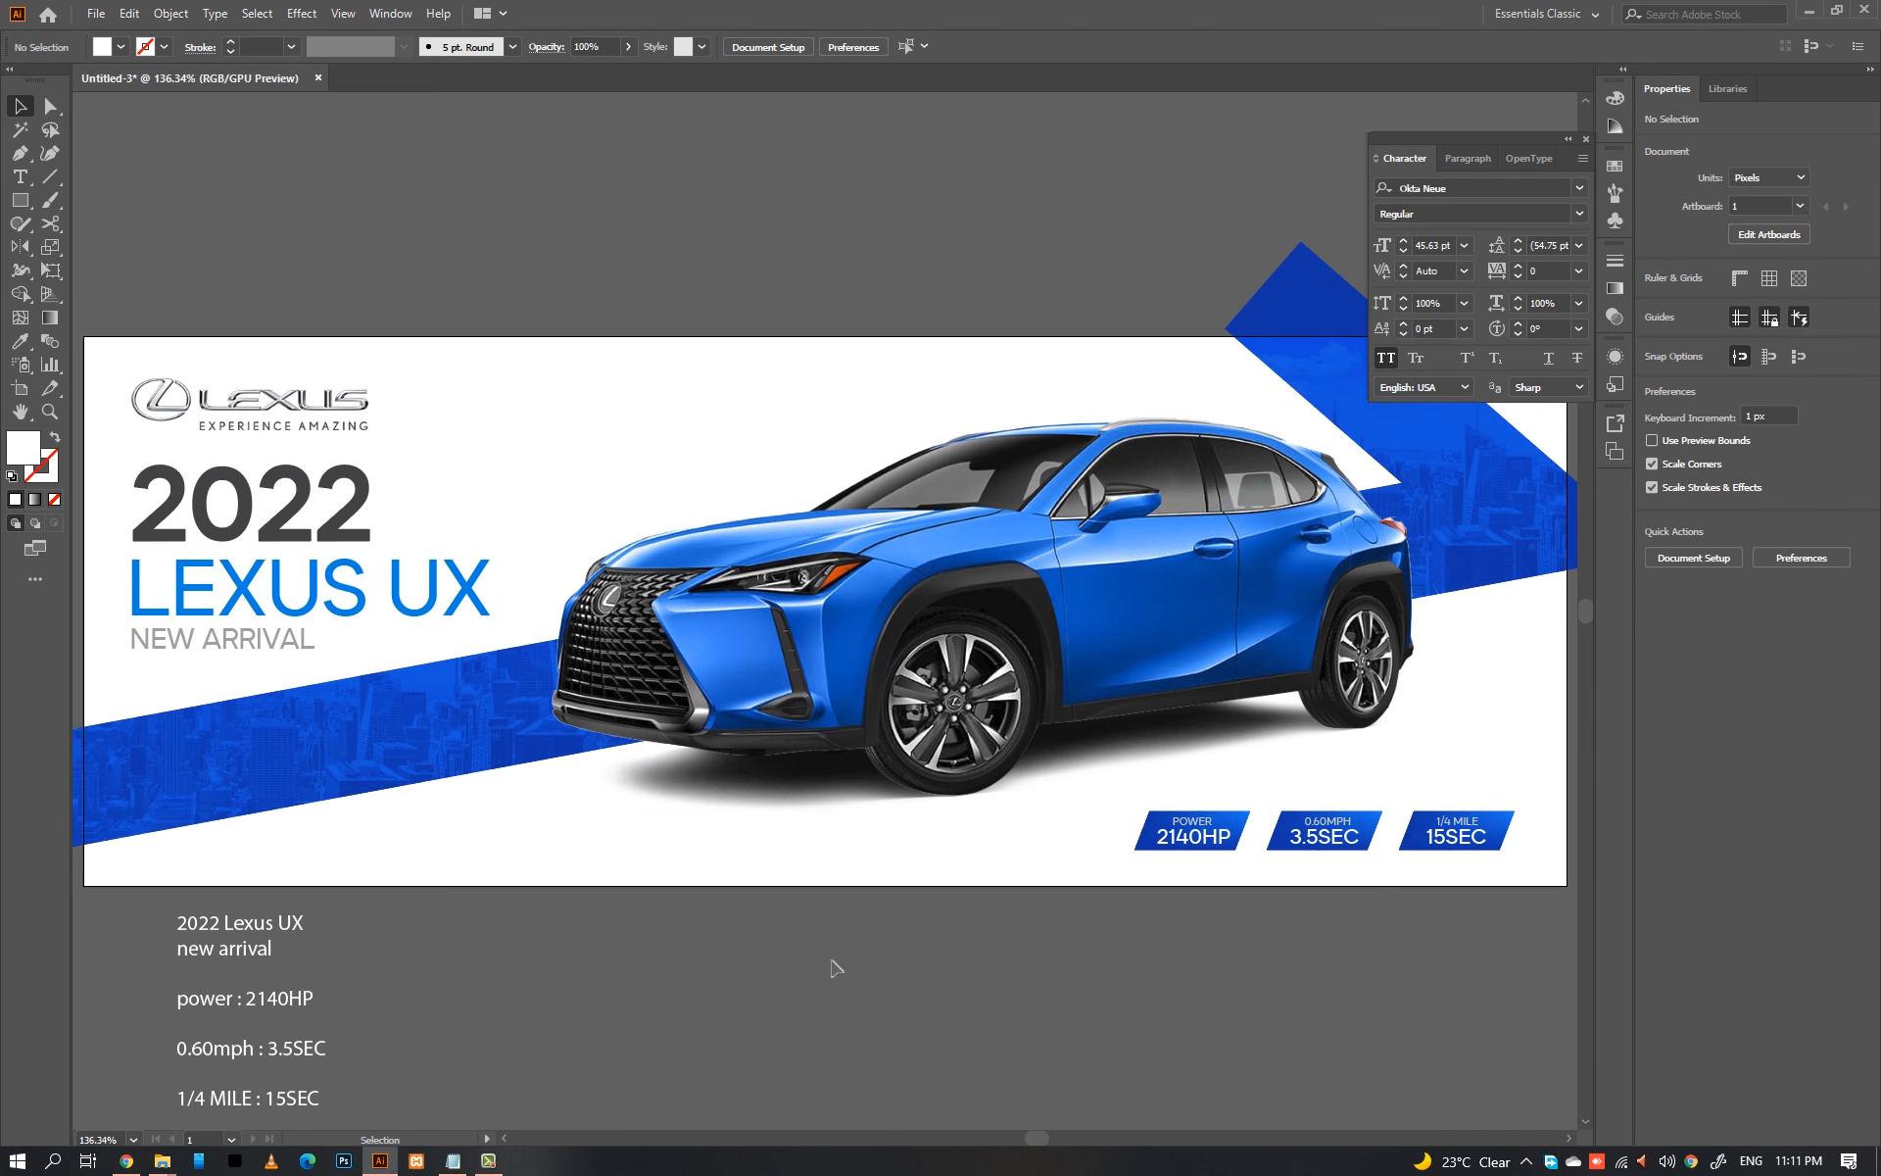
key(Tab)
scroll(840, 936, down, 3)
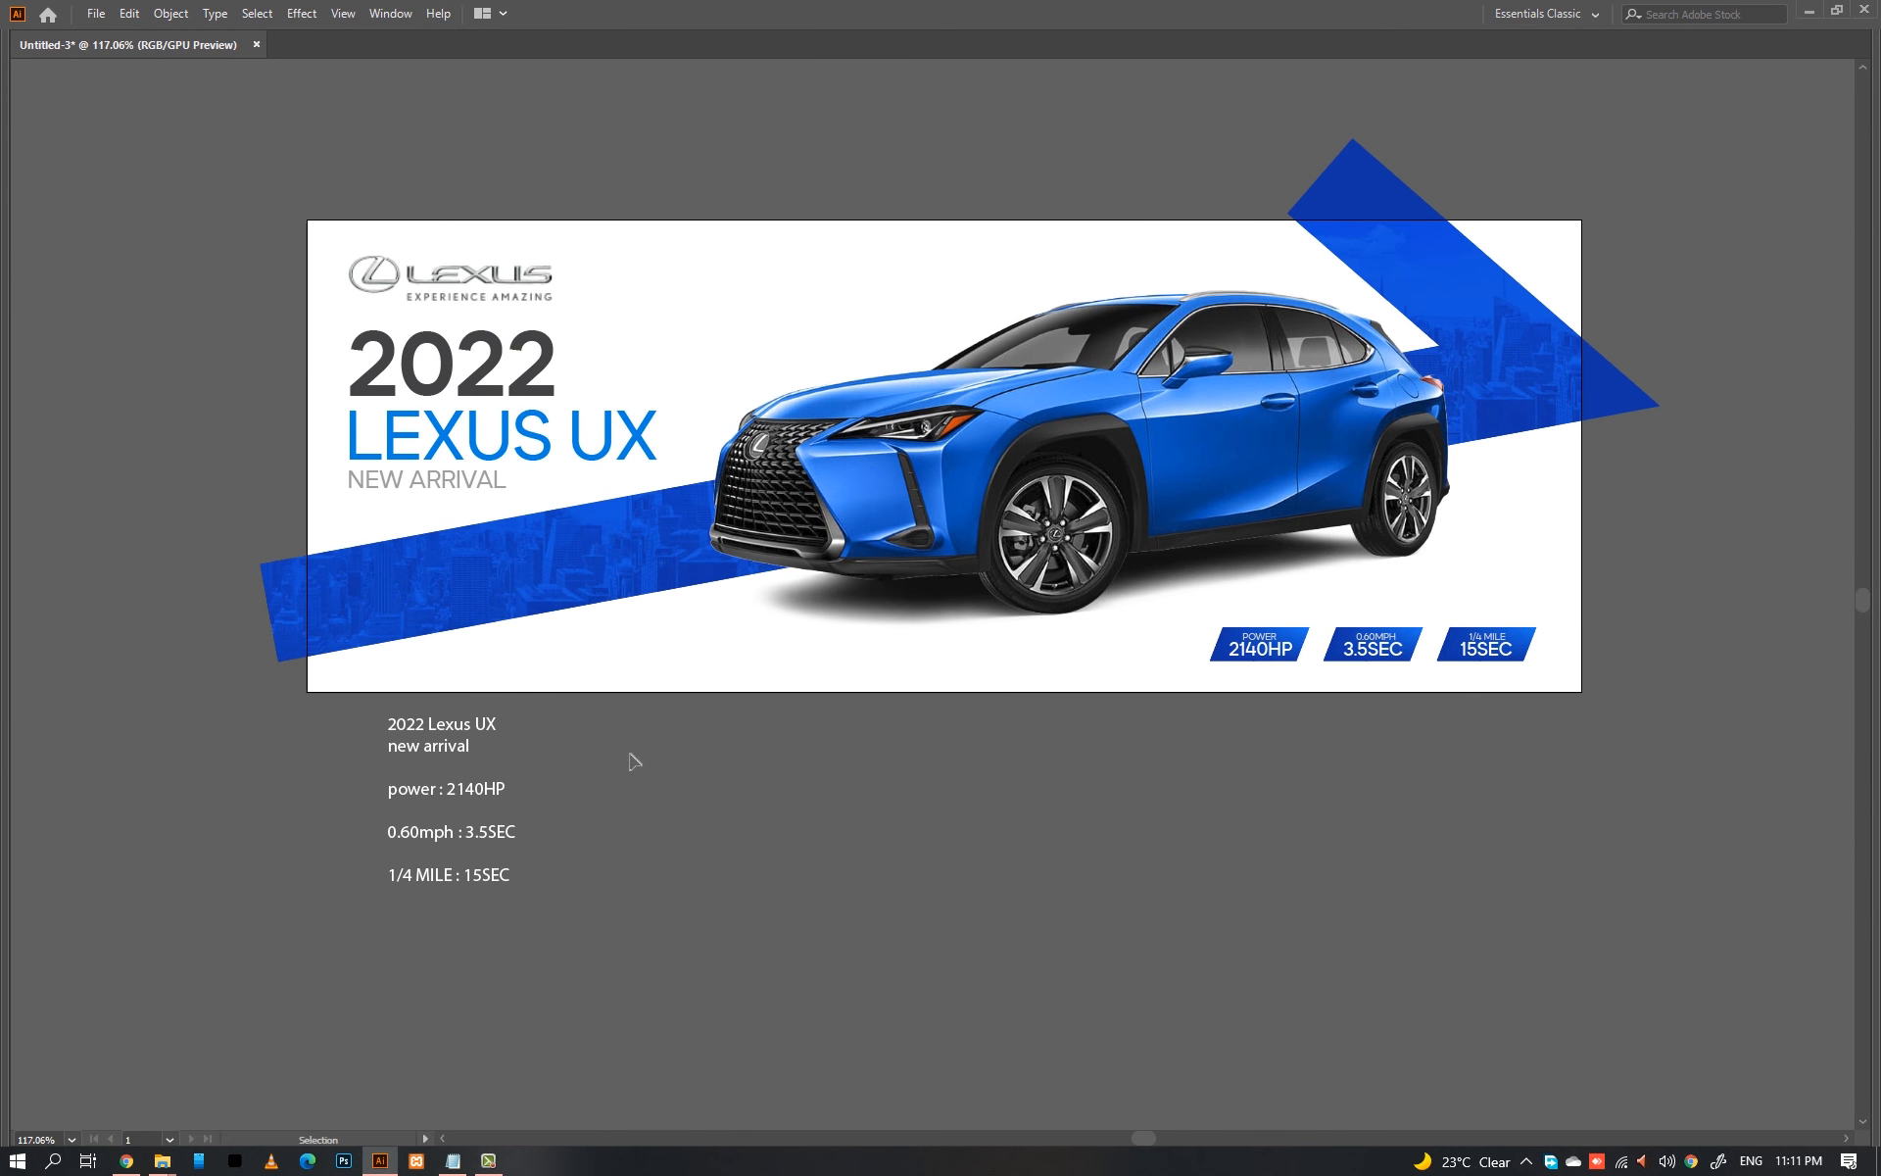
click(722, 839)
key(Tab)
scroll(852, 777, down, 3)
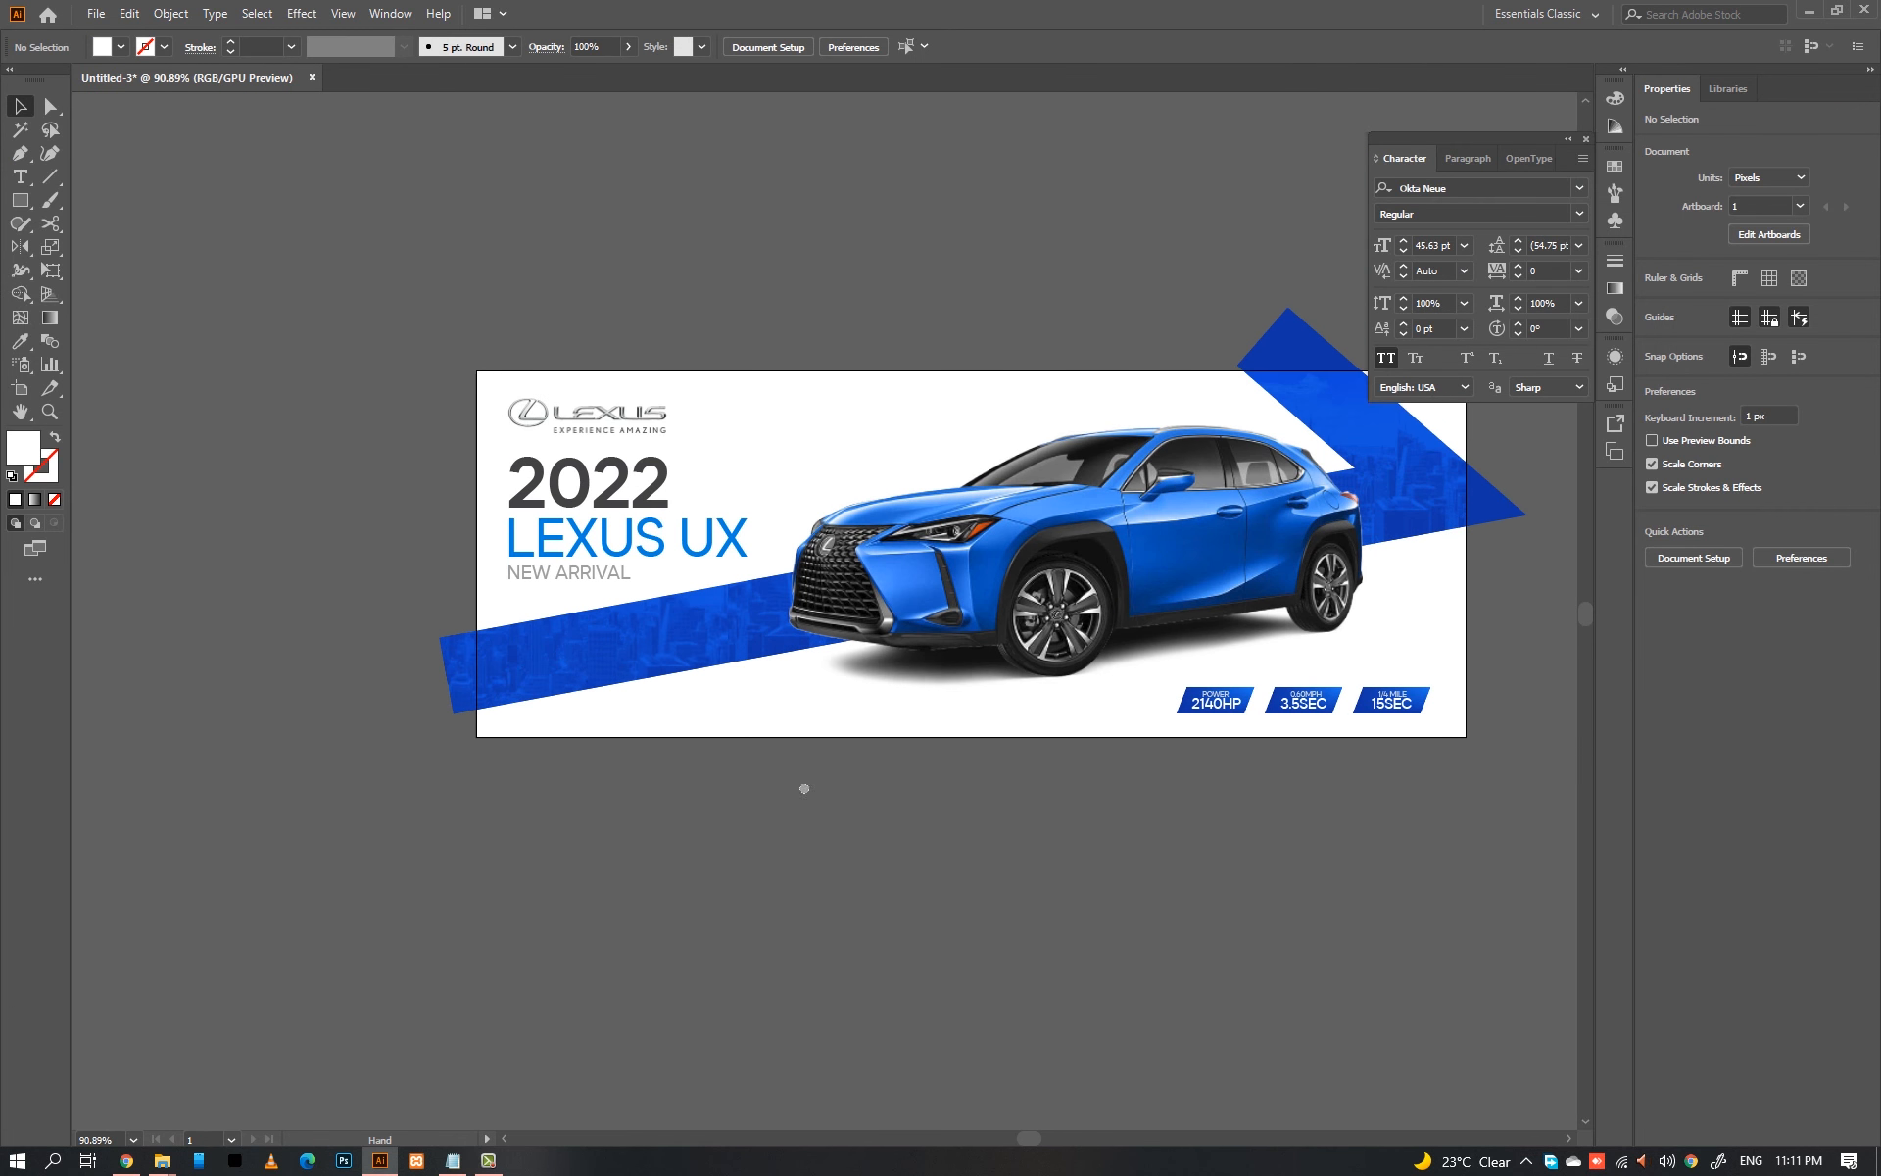
Step: Draw a white triangle with the Pen tool across the artboard's upper-left corner, extending beyond its edges
key(b)
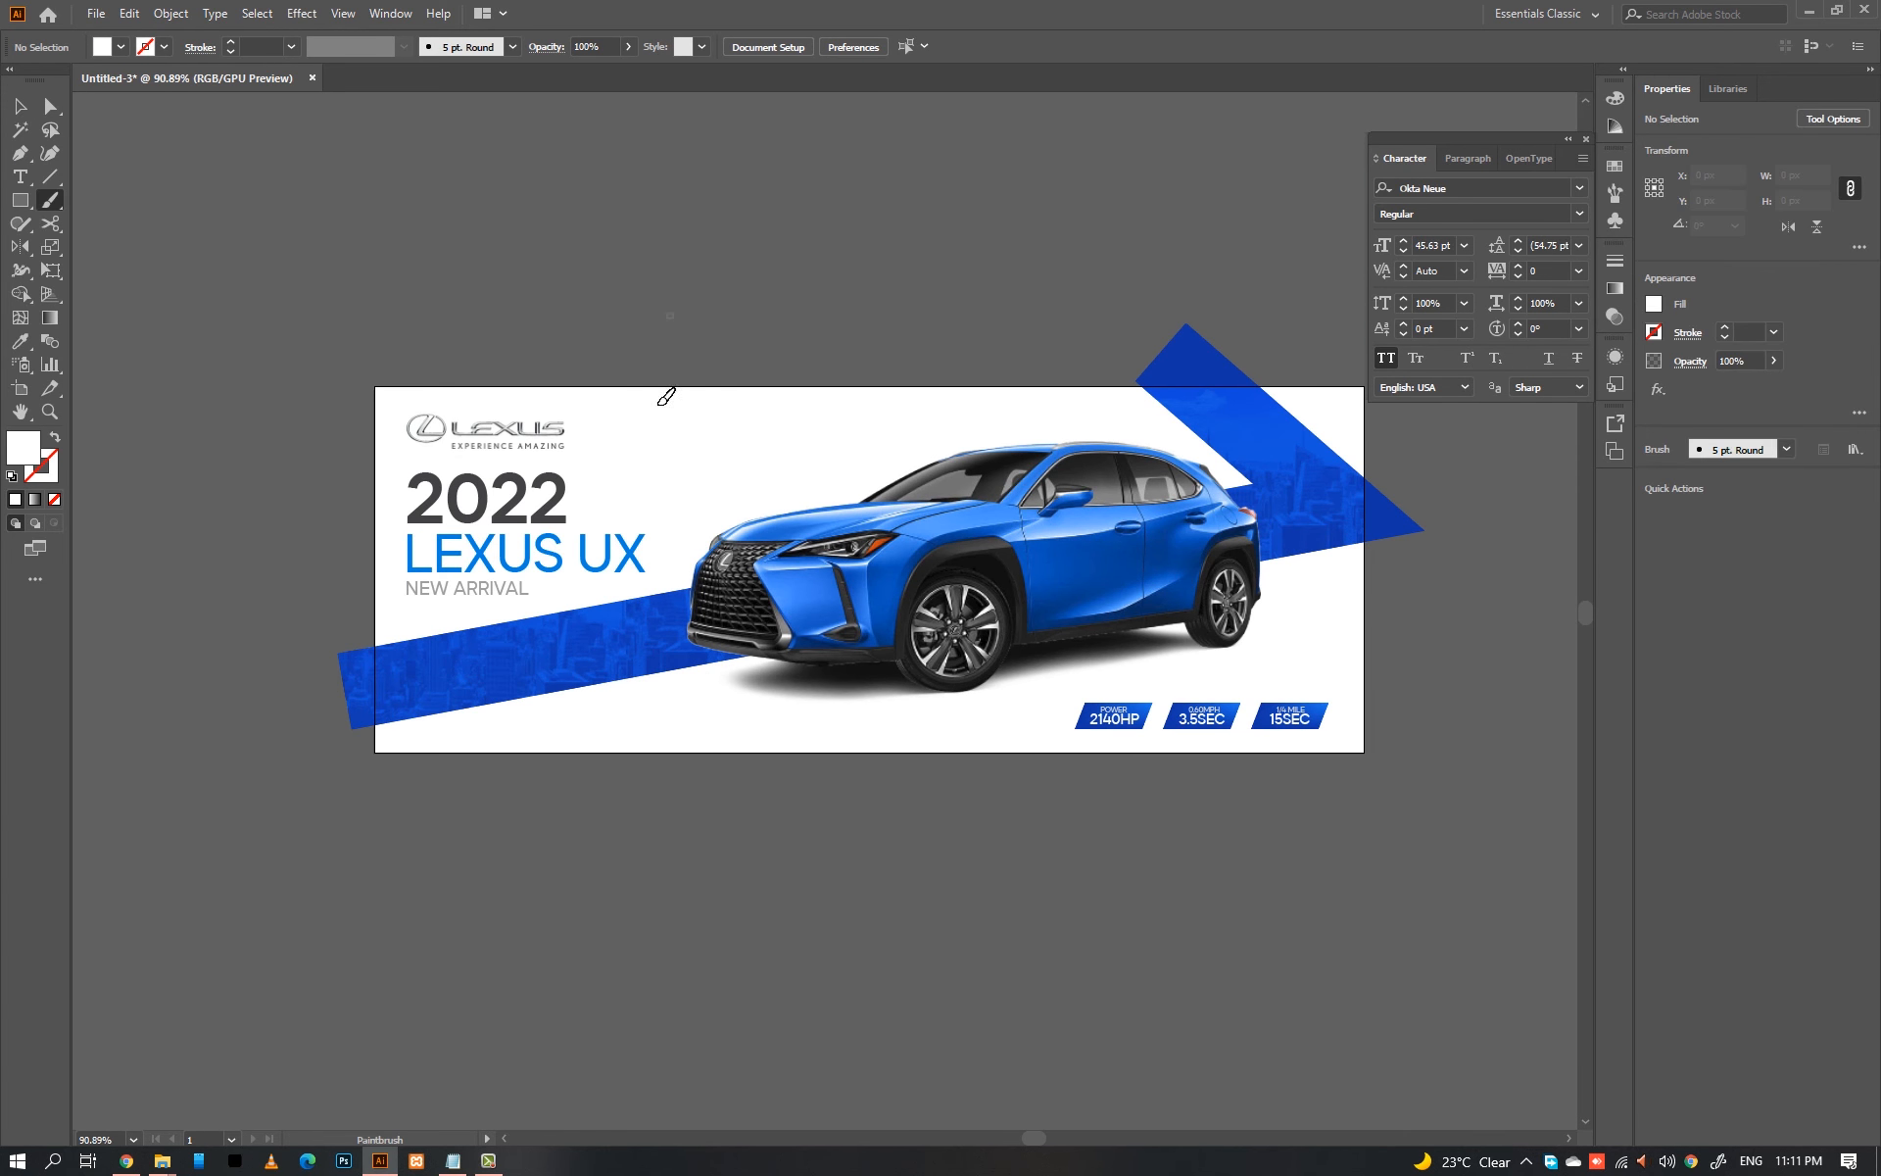
key(ctrl+z)
key(p)
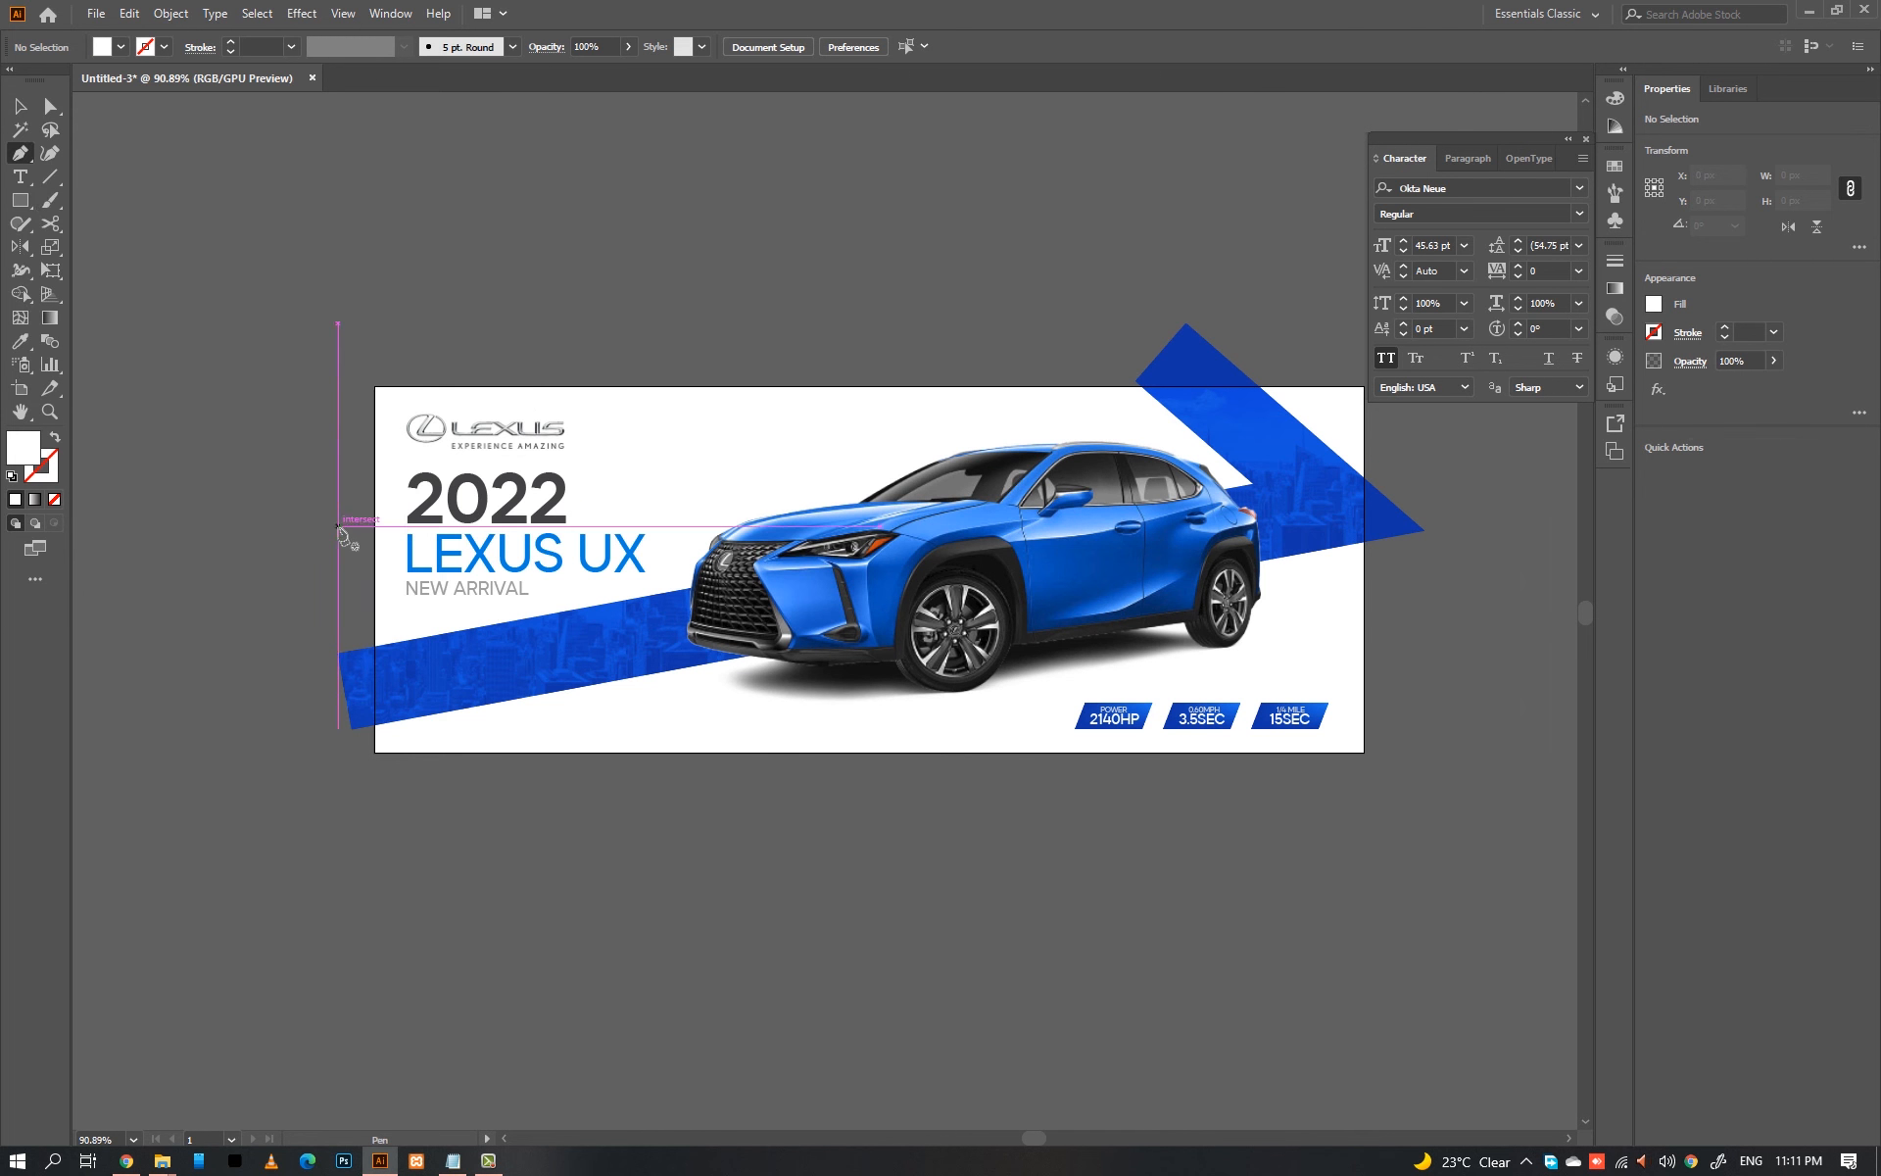
click(354, 308)
click(724, 324)
click(338, 526)
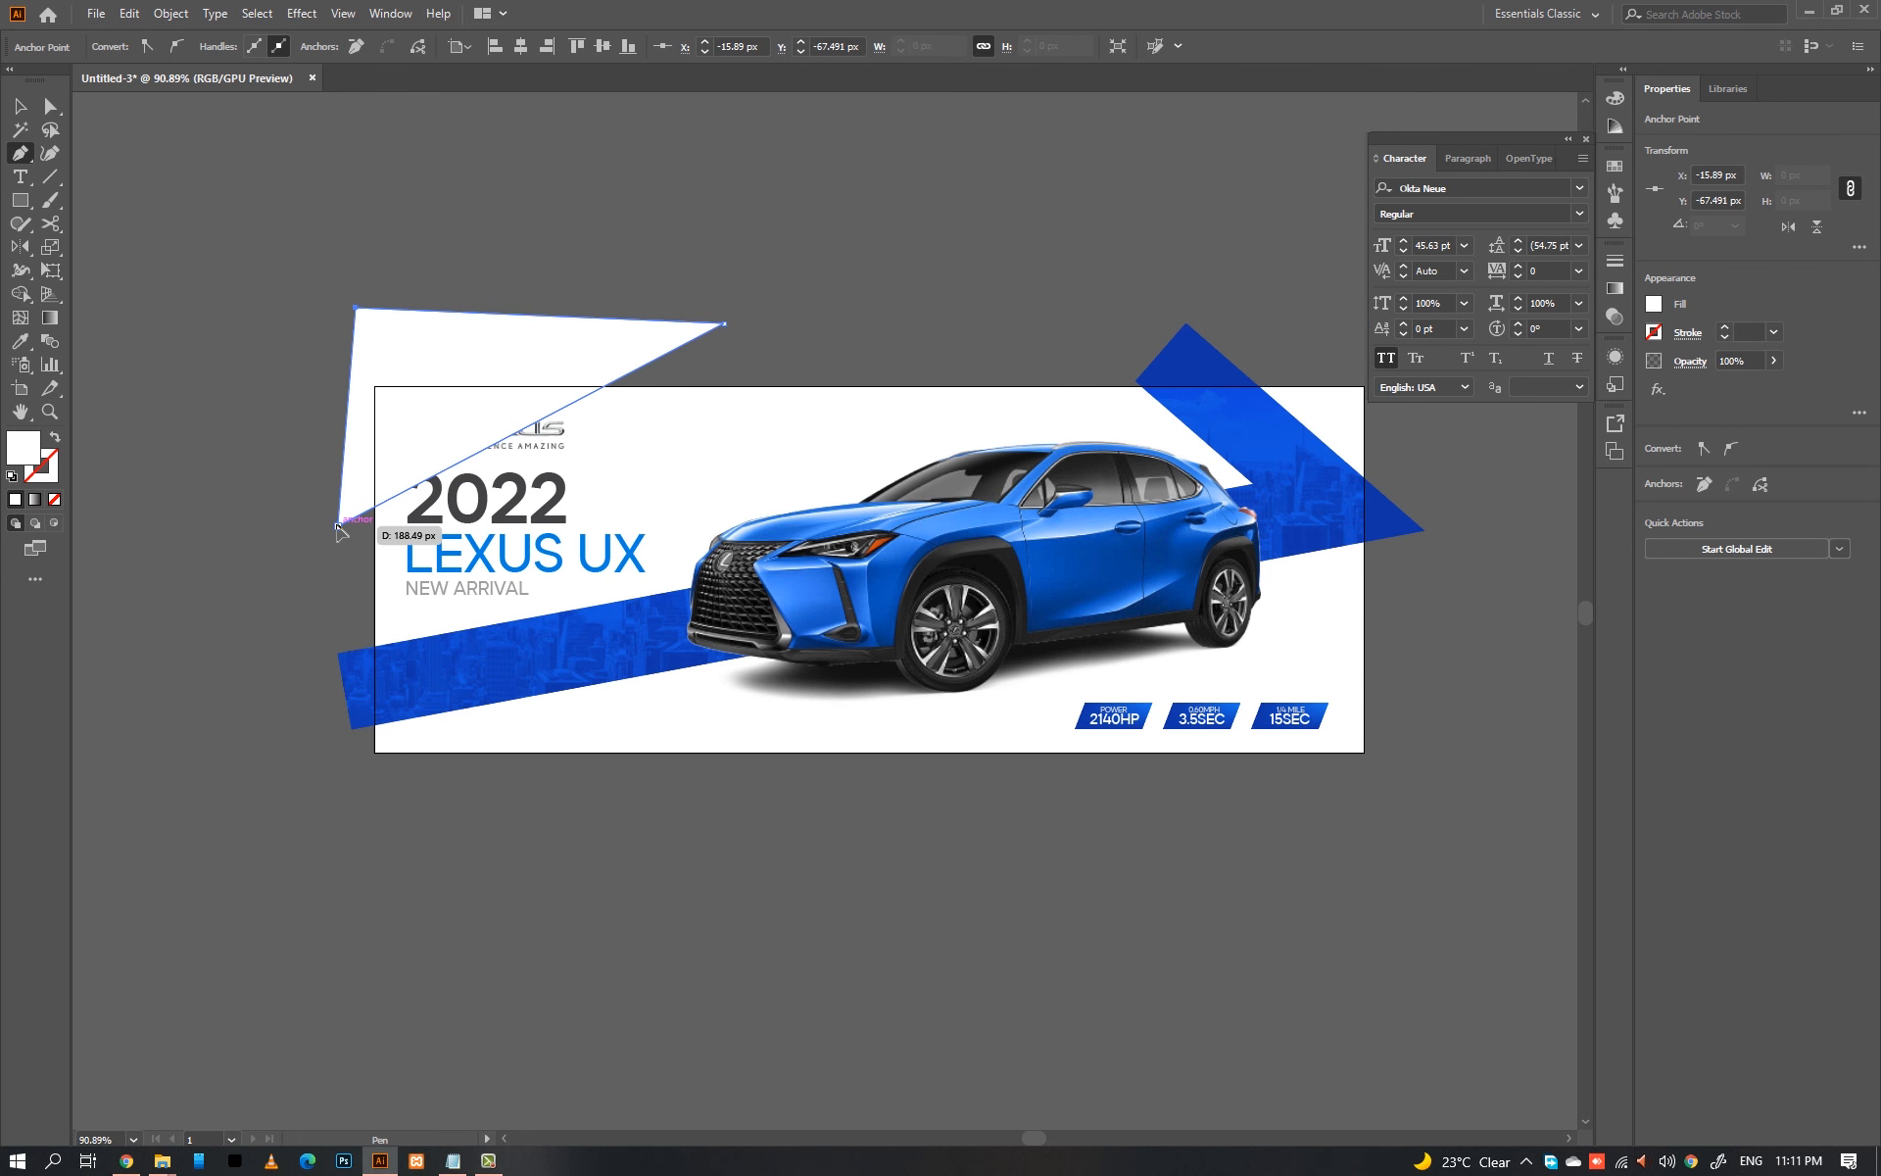
click(338, 526)
ctrl+click(782, 297)
Step: Draw a tall white triangle with the Pen tool through the artboard's middle, reaching past its upper and lower edges
click(520, 862)
click(919, 257)
click(919, 831)
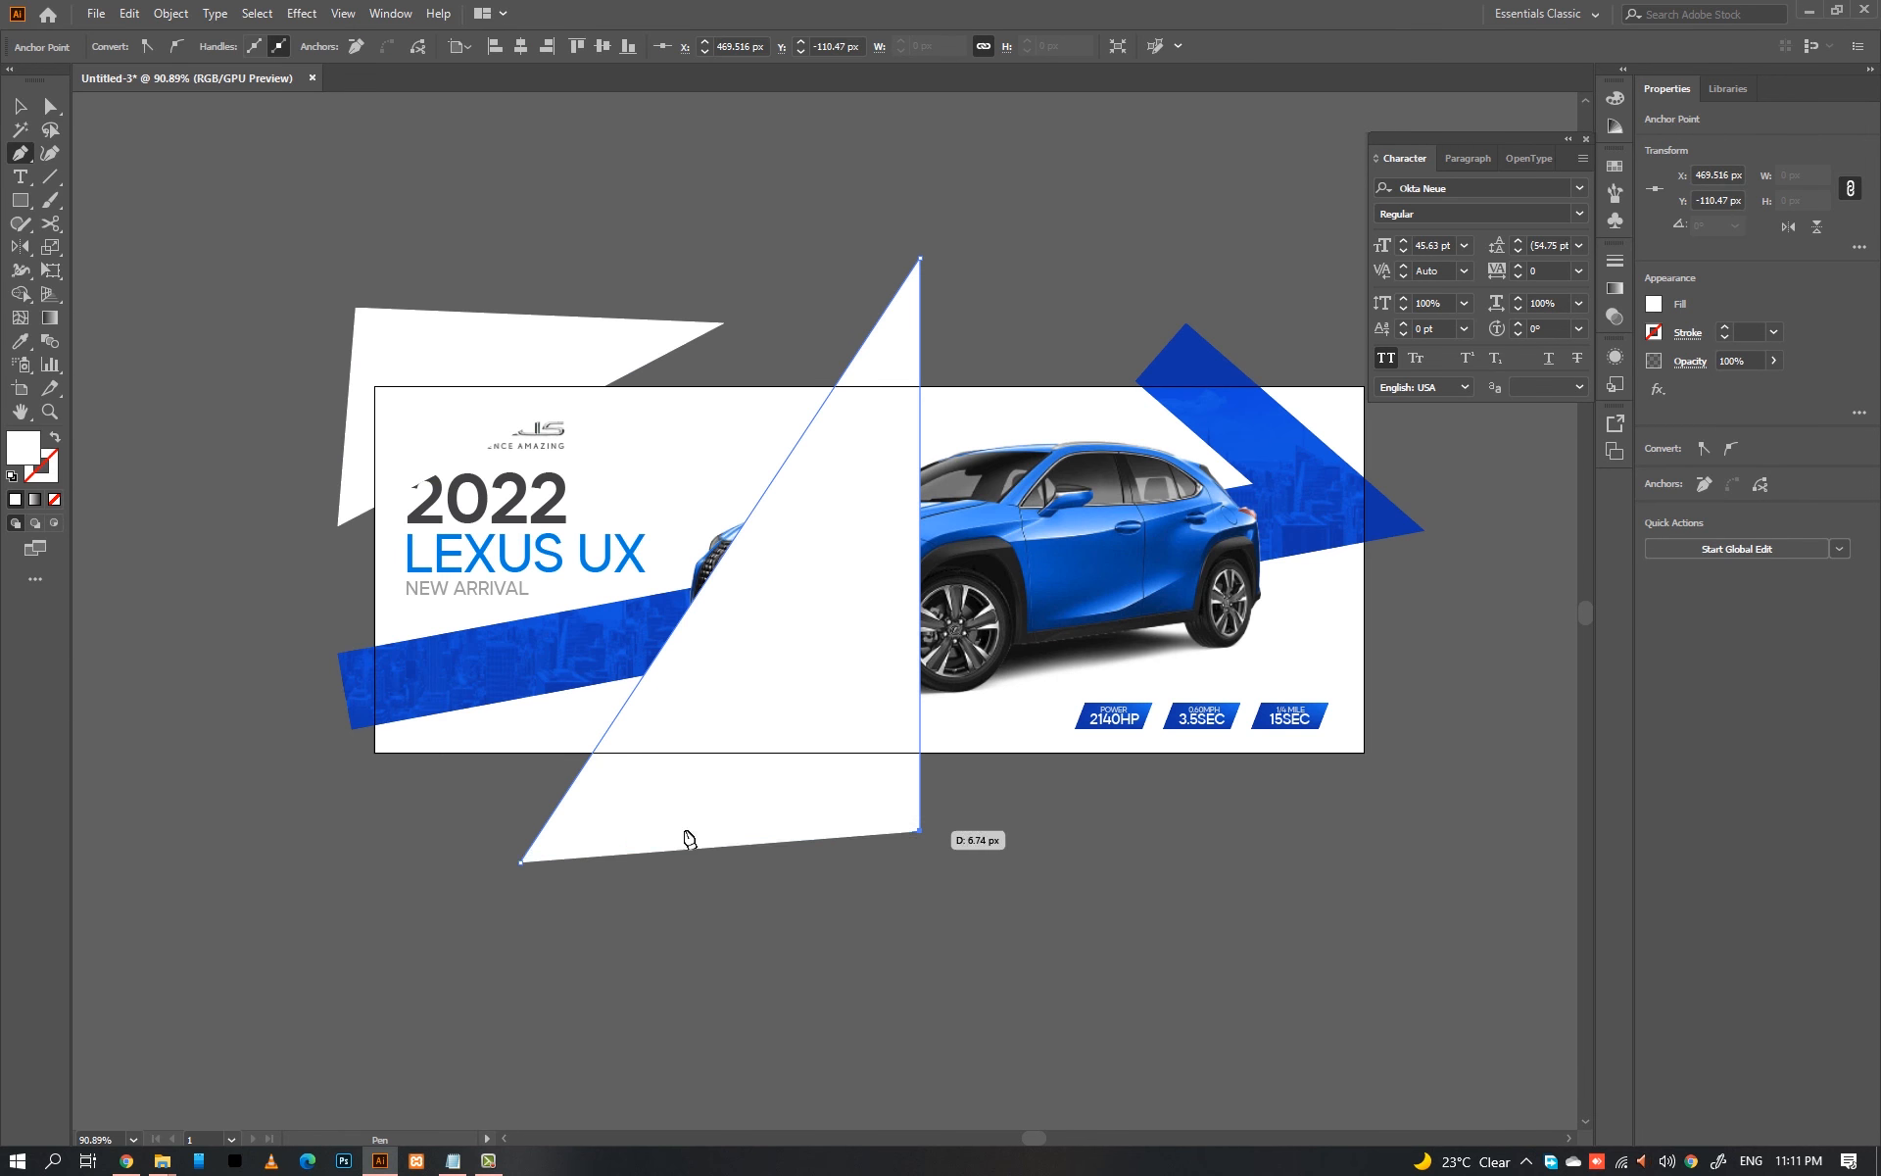
click(520, 862)
ctrl+click(1173, 843)
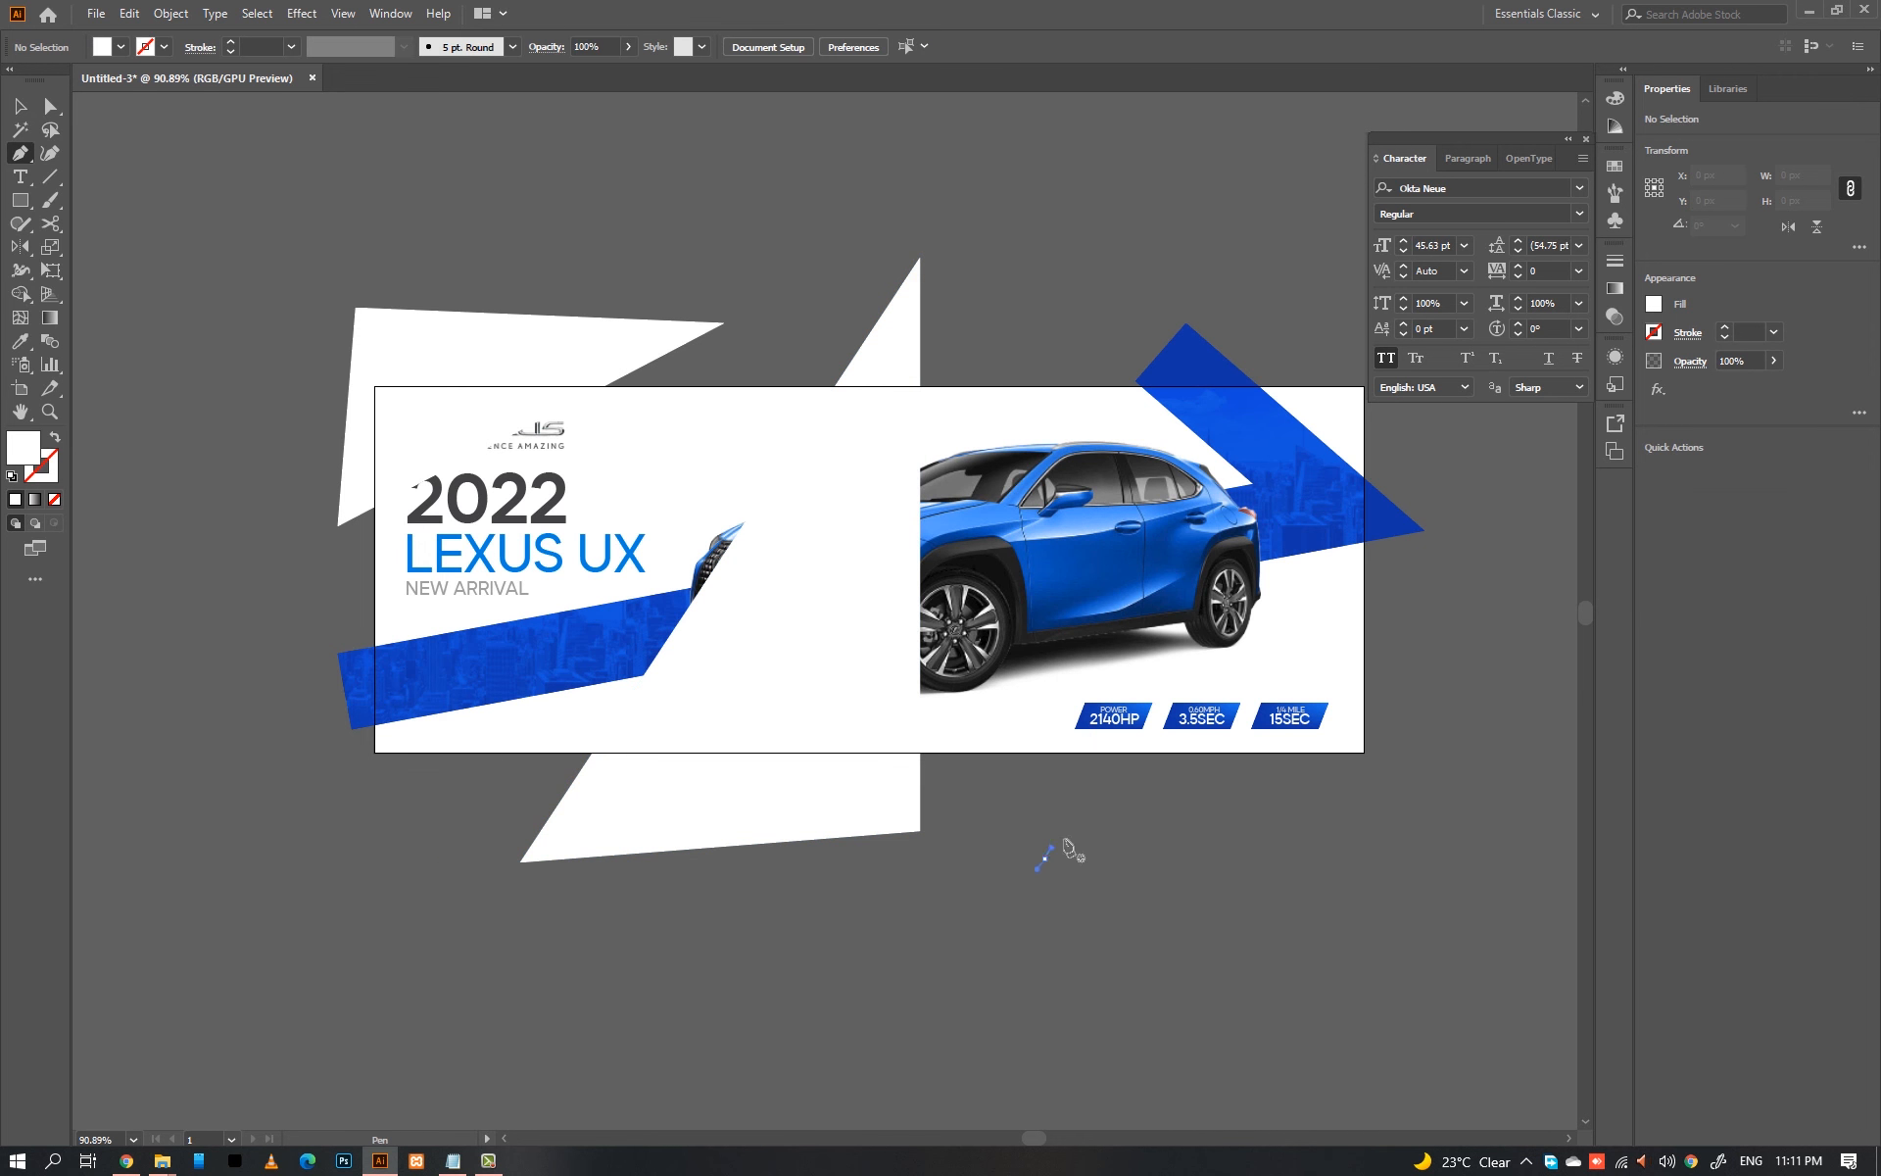
Step: Draw a third white triangle with the Pen tool over the artboard's lower-right corner, extending beyond its edges
click(1045, 859)
click(1129, 525)
click(1574, 802)
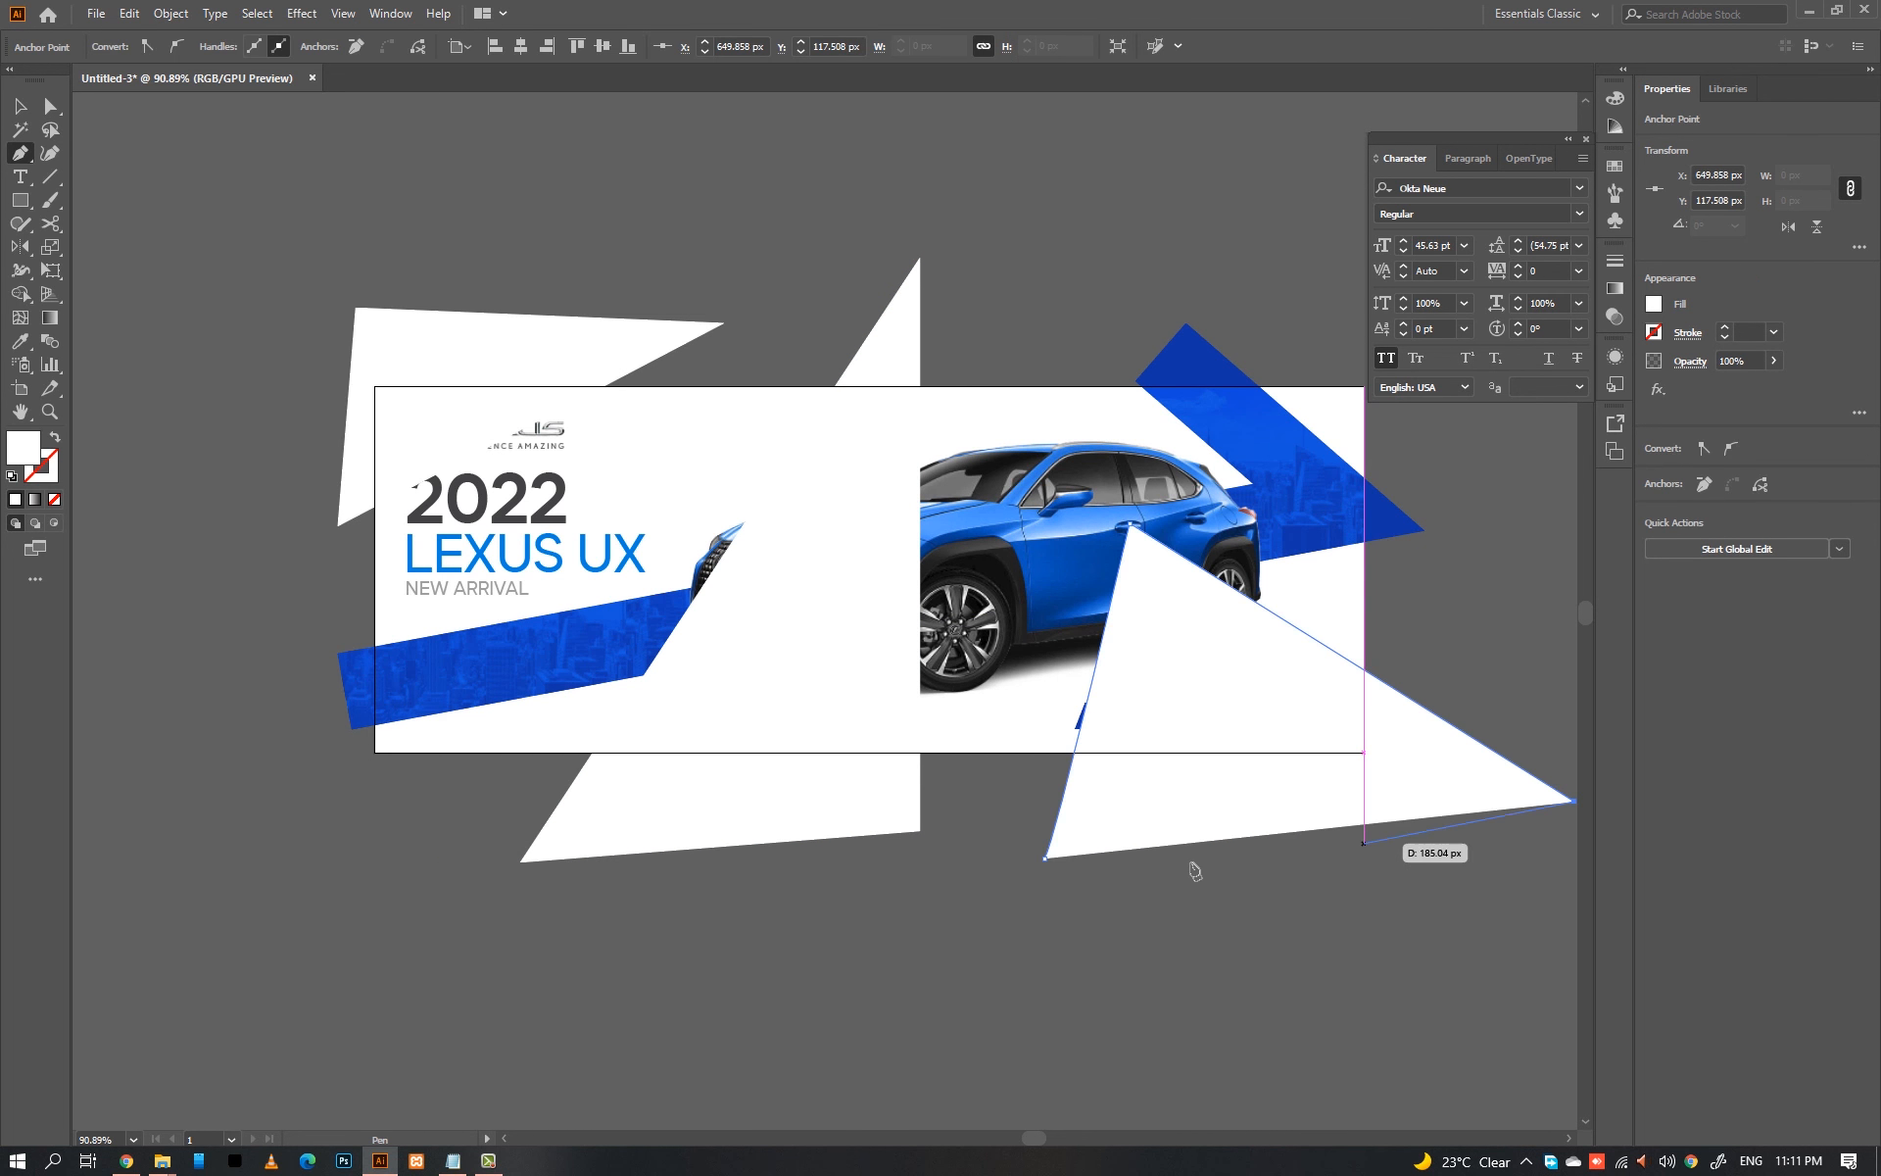
click(1045, 858)
Step: Select all three white triangles and recolour their fill to light grey e2e2e2
ctrl+shift+click(827, 819)
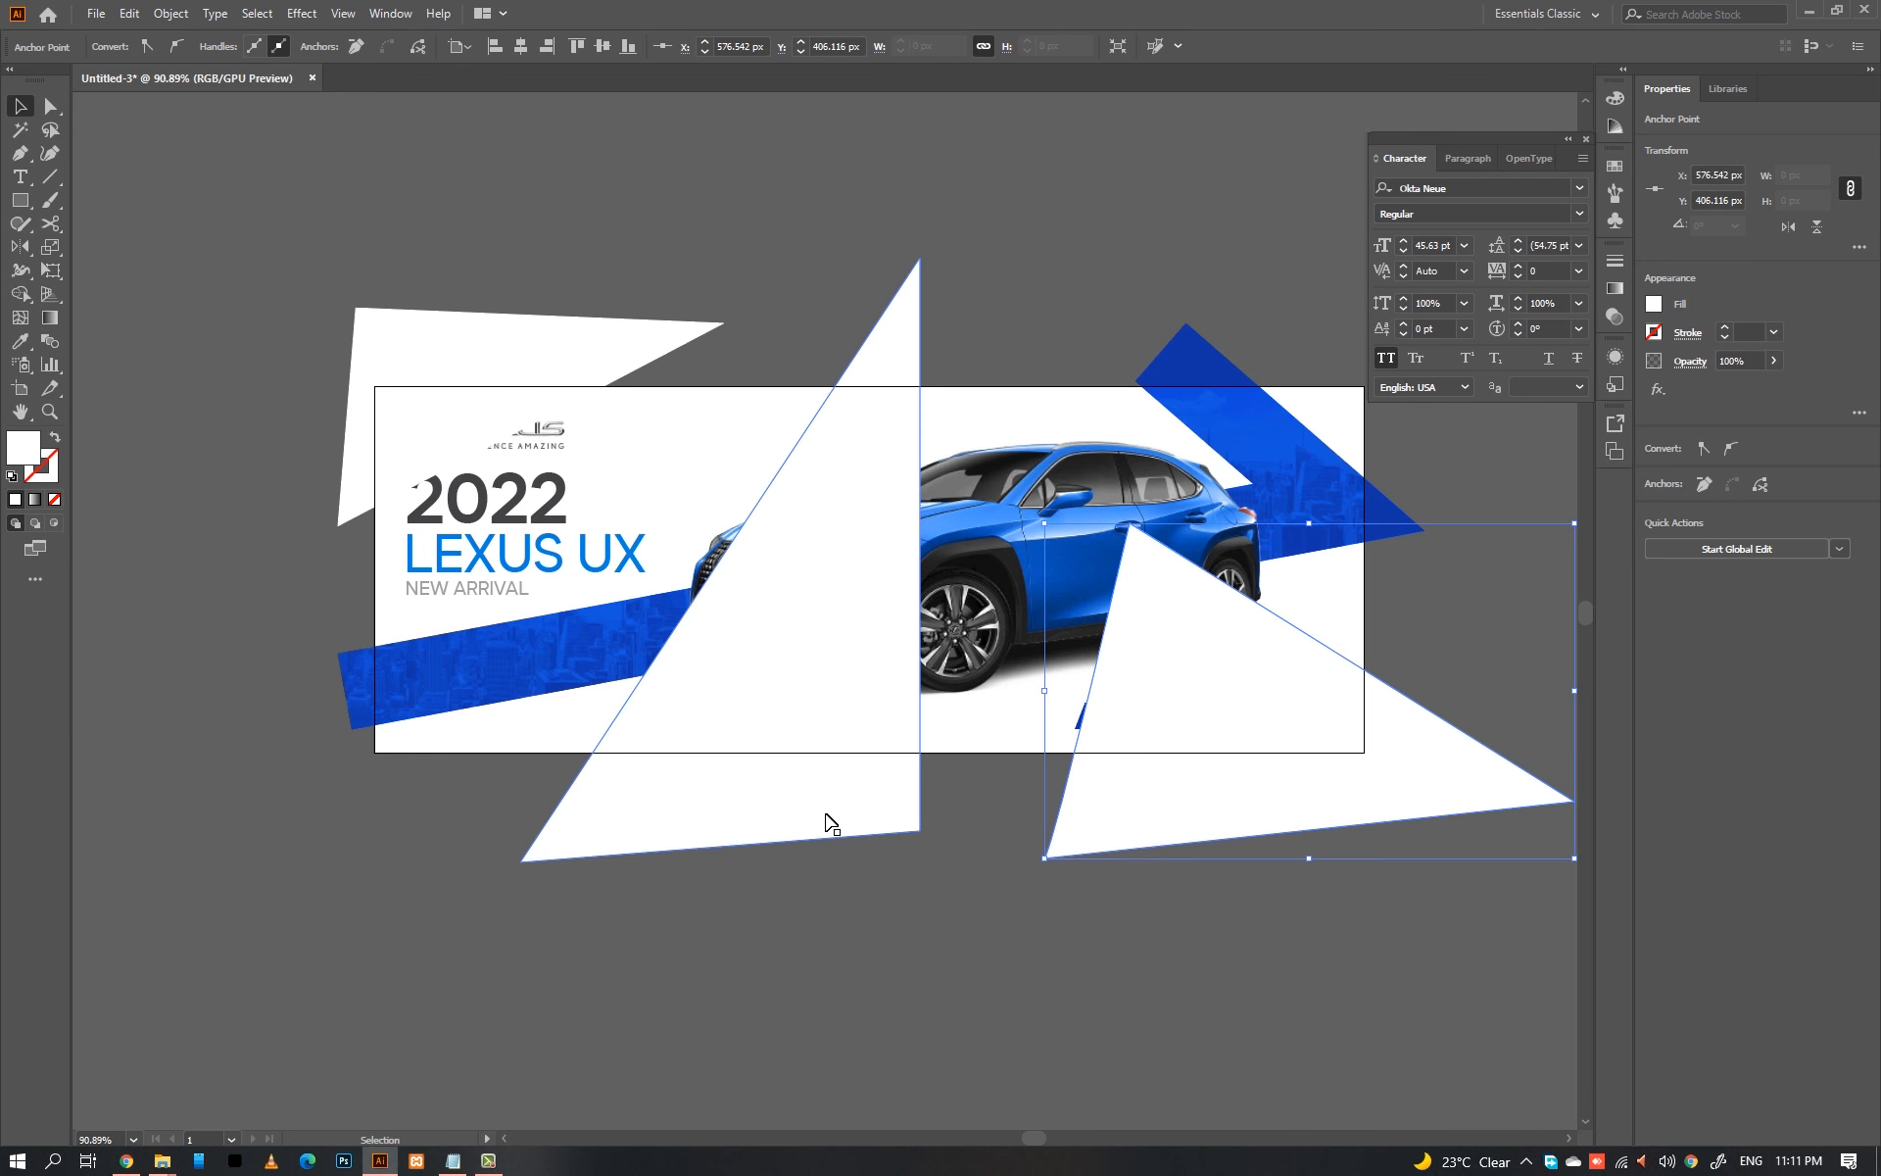
ctrl+shift+click(410, 451)
key(i)
click(509, 589)
key(v)
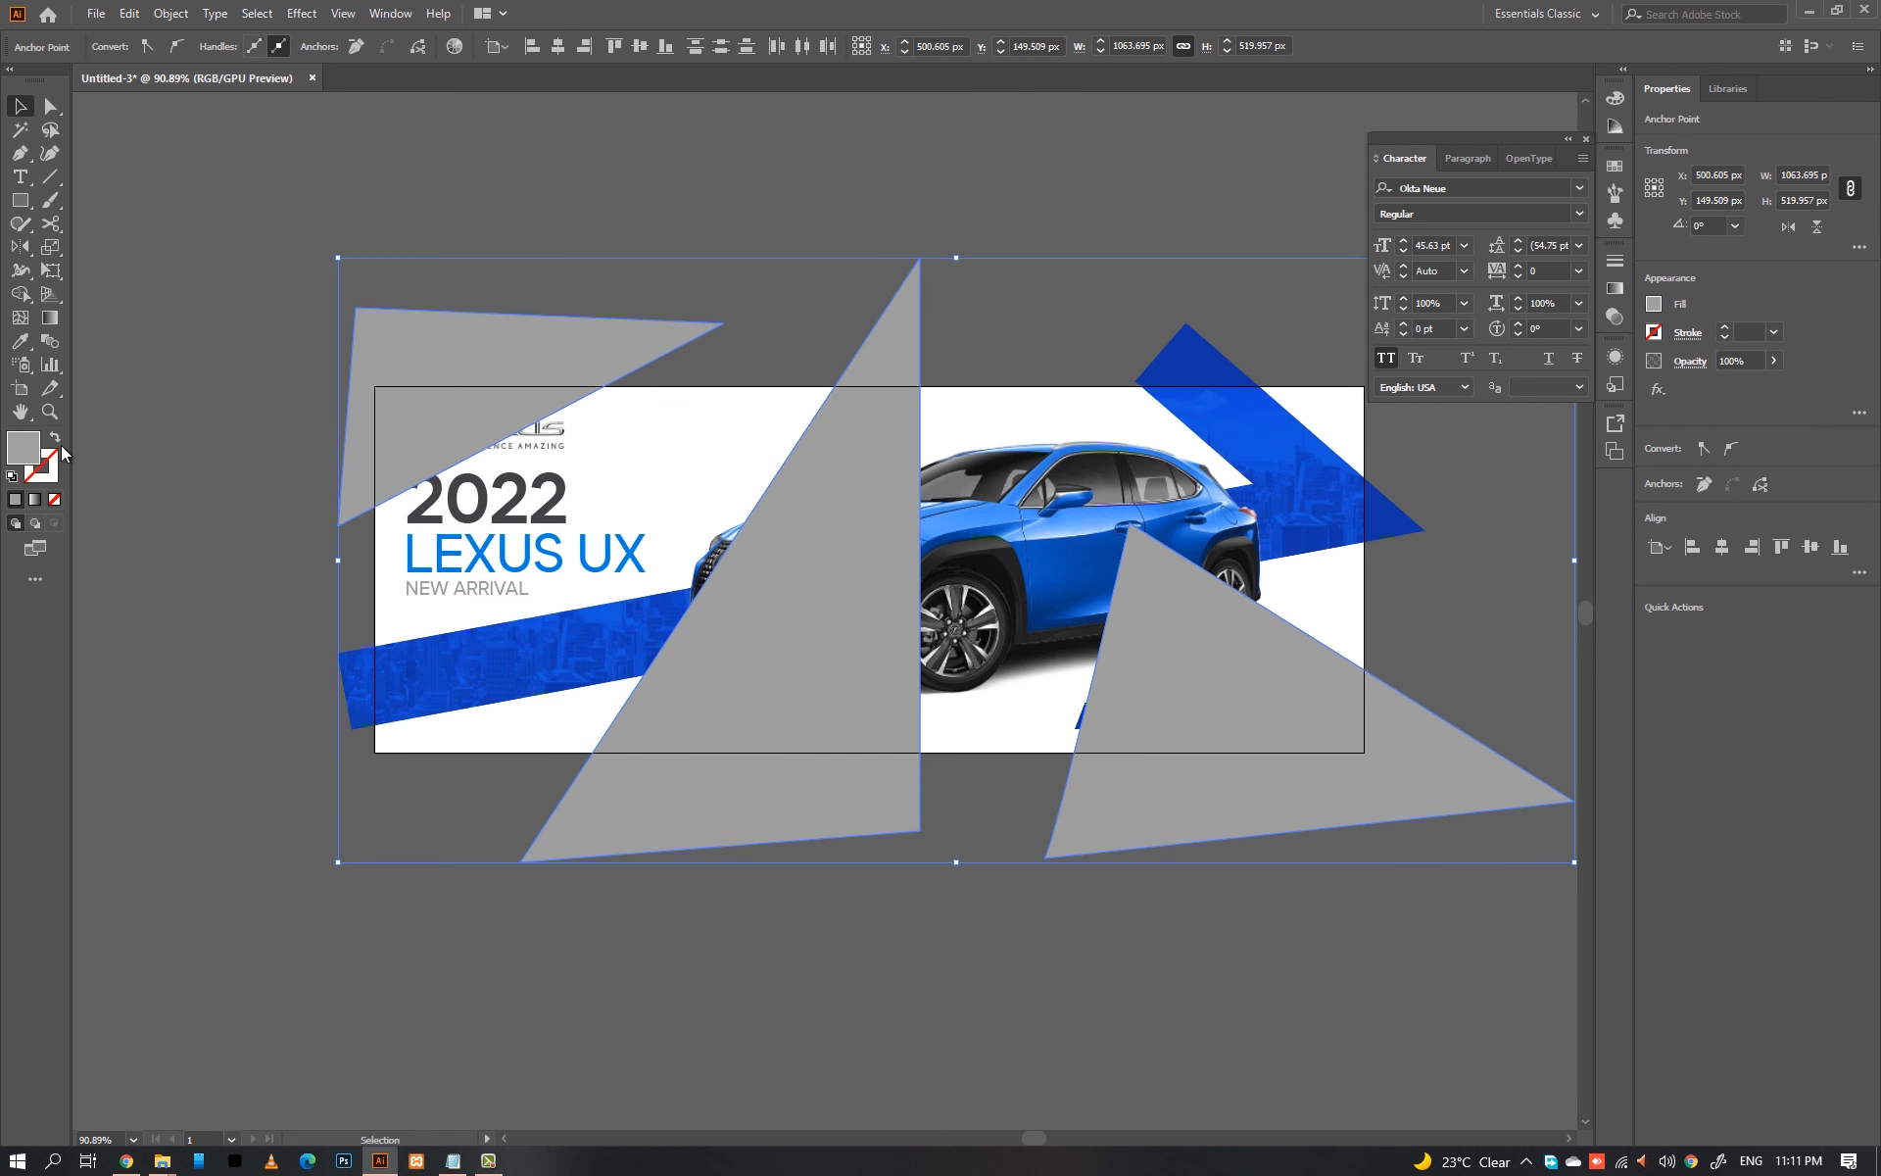
double_click(23, 448)
click(1054, 632)
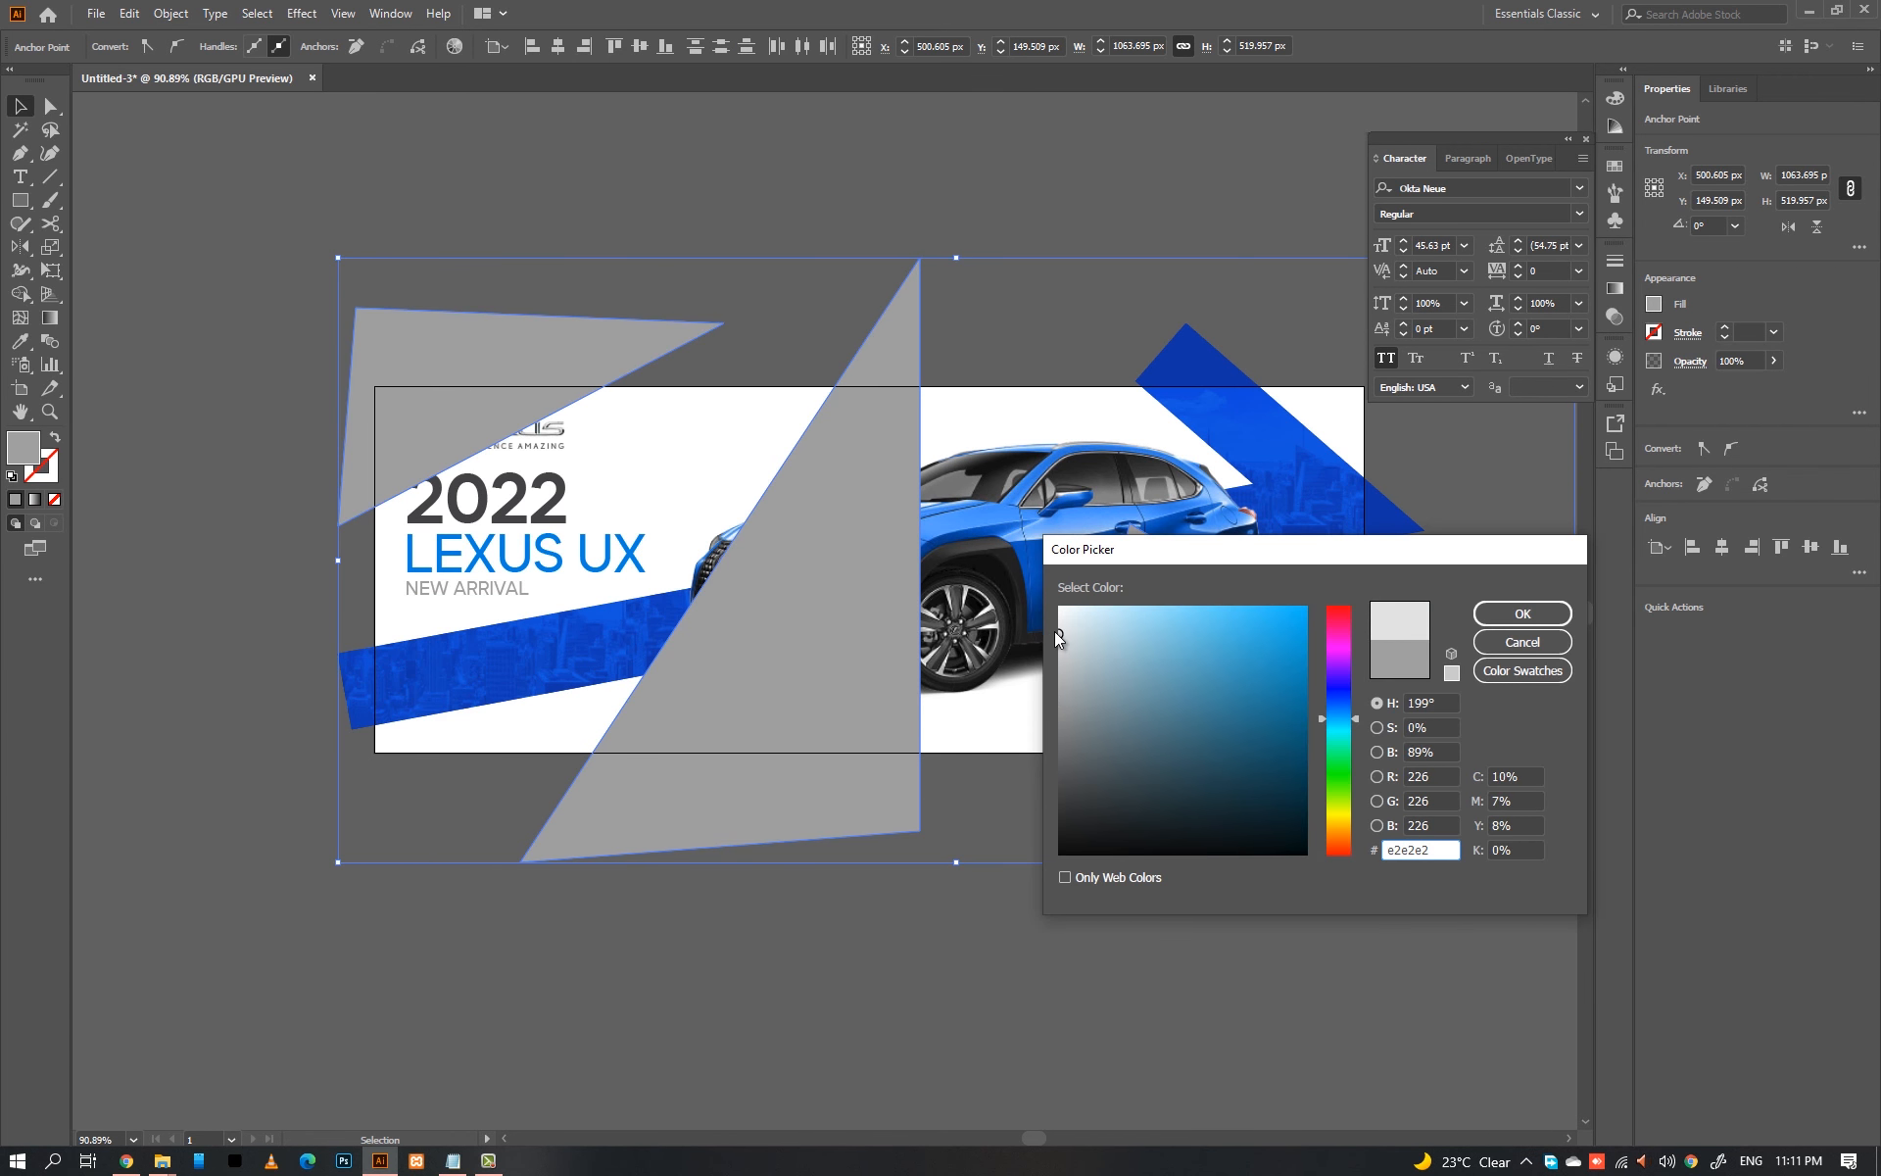
key(Return)
Step: Group the three grey triangles and send the group to the back of the artwork
key(ctrl+g)
right_click(821, 780)
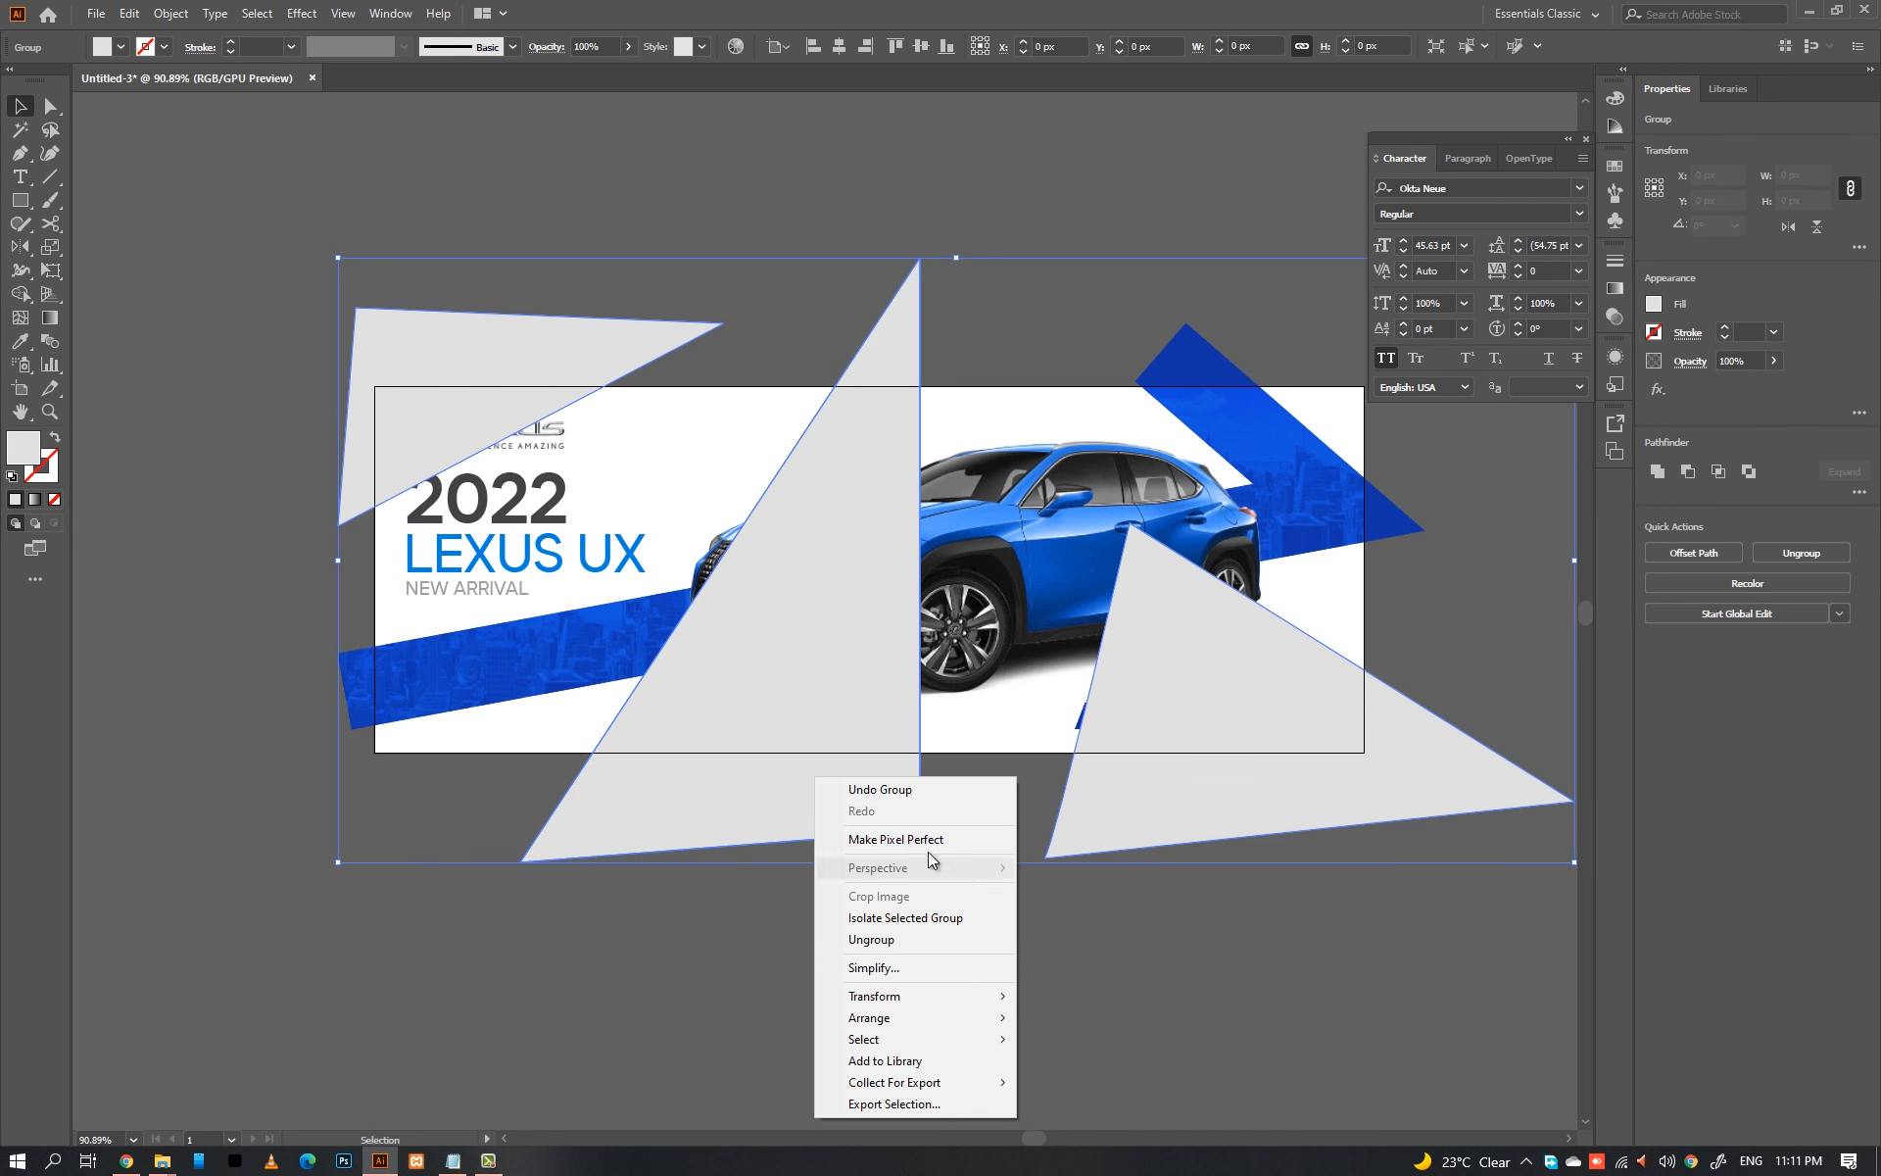
mouse_move(958, 1017)
click(1112, 1082)
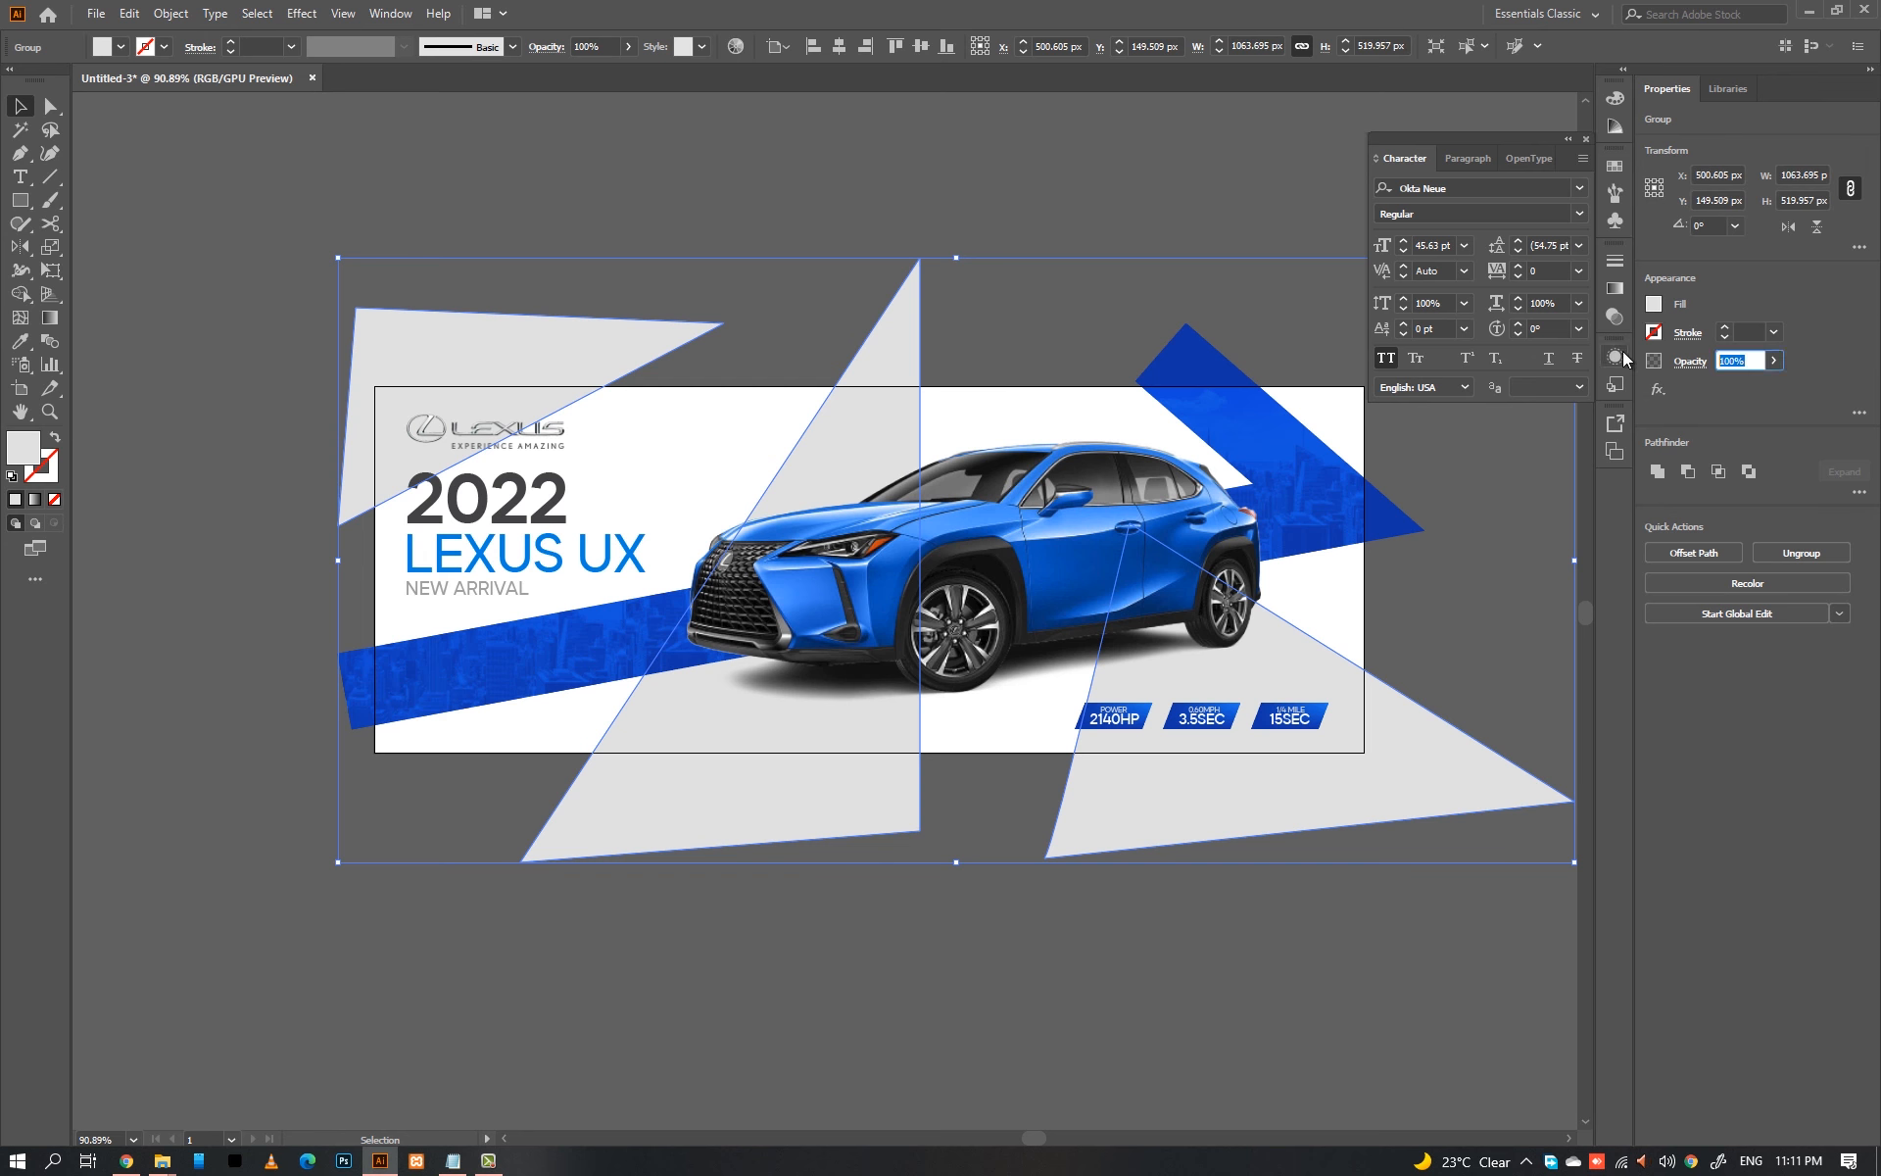
Step: Set the triangle group's opacity to 5% and deselect it
text(5)
key(Return)
key(a)
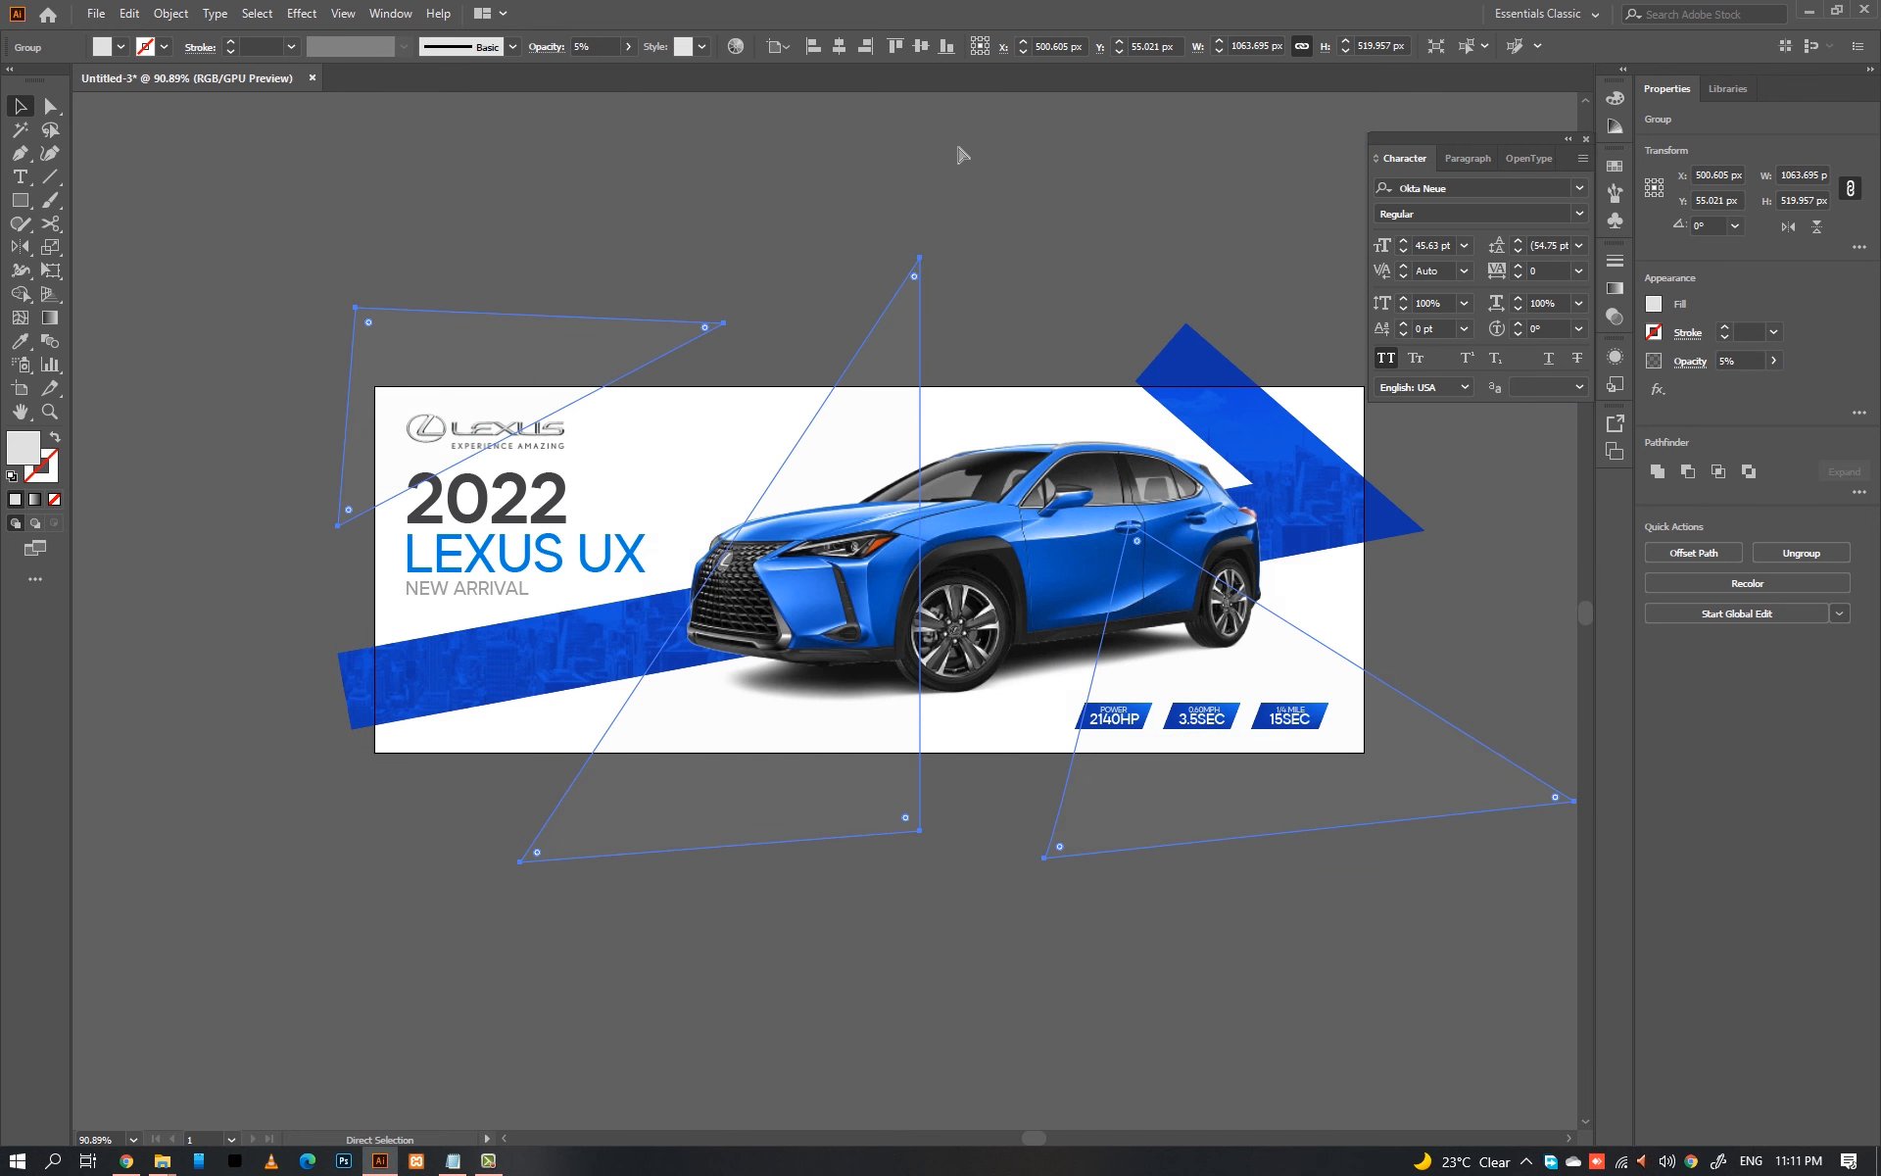
key(v)
click(1009, 159)
Step: Draw an 851 x 315 px rectangle covering the whole artboard, on top of the artwork
key(ctrl+plus)
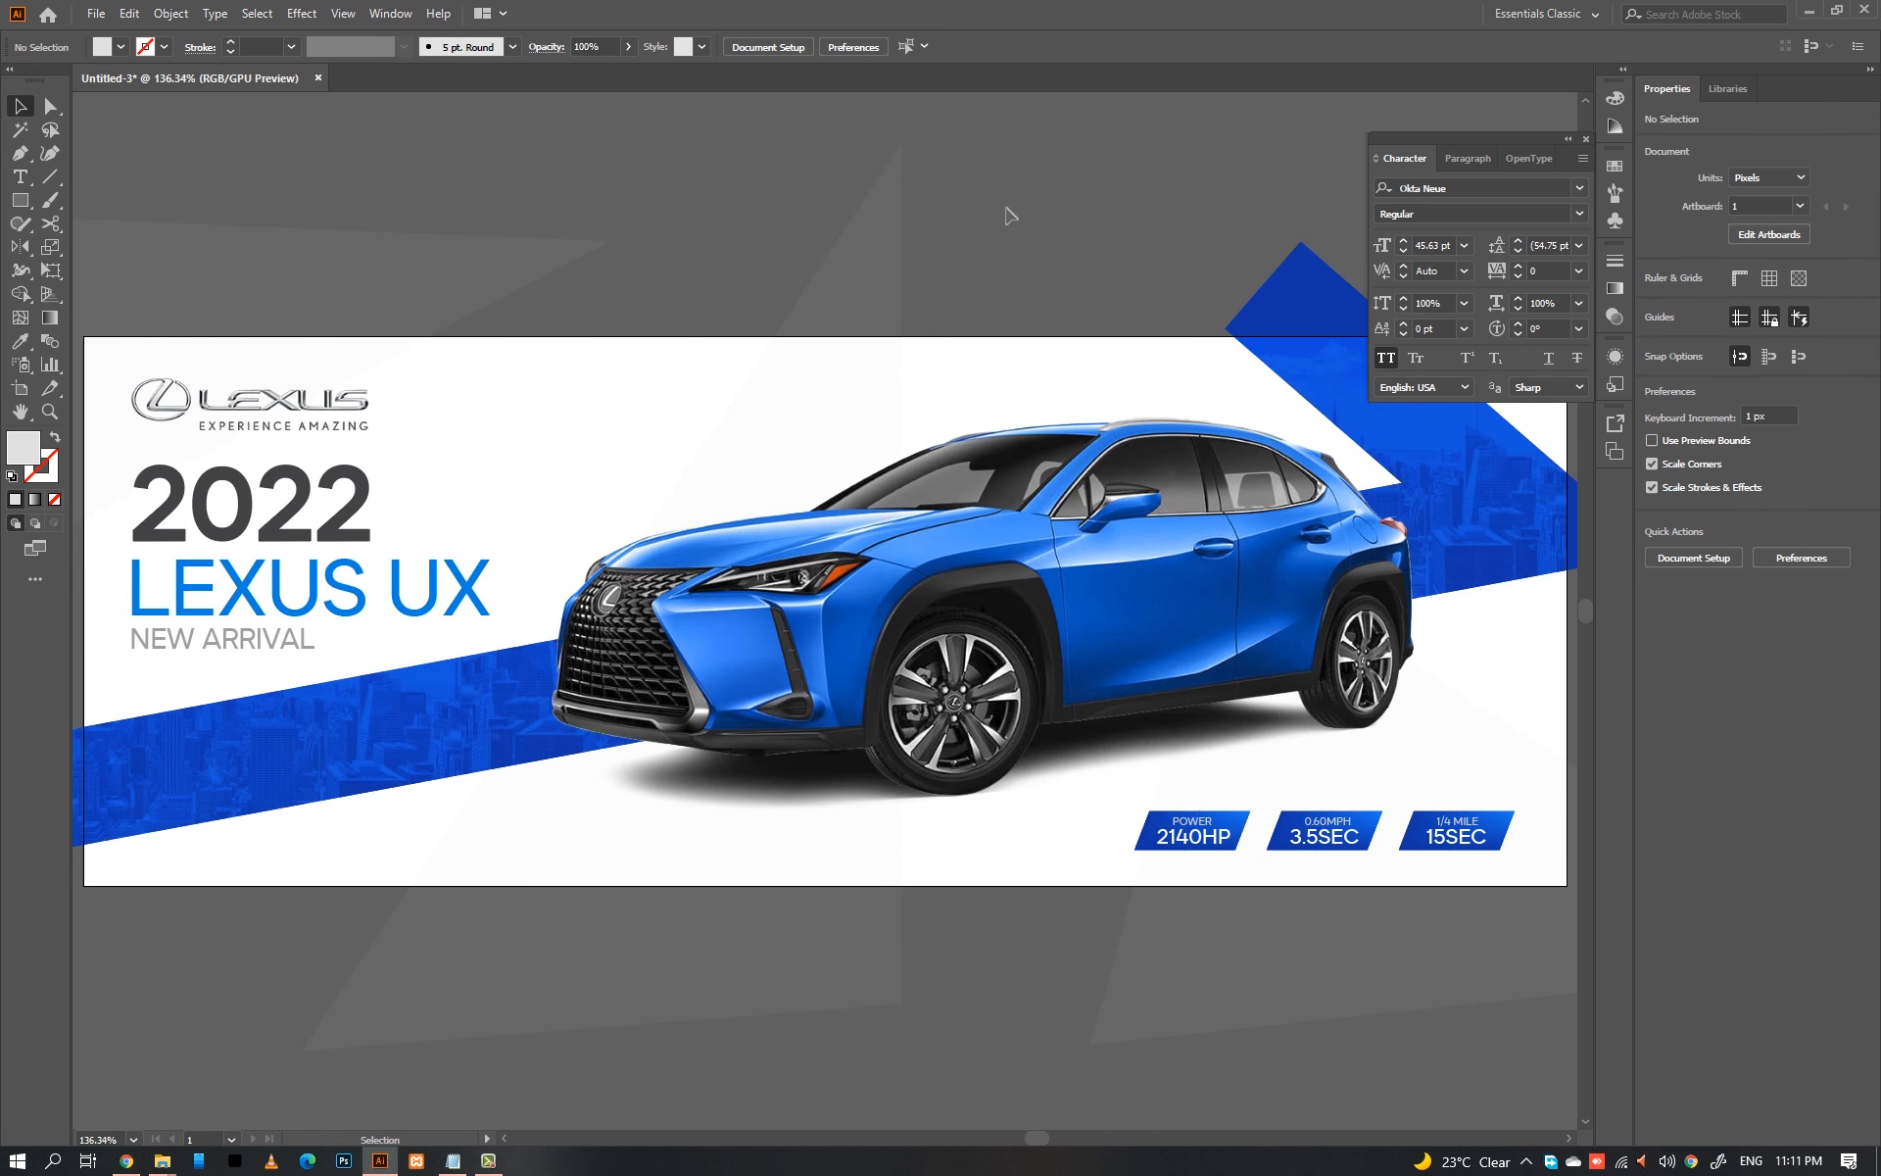
click(1009, 216)
click(1046, 137)
scroll(972, 209, down, 5)
drag(1020, 230, 927, 221)
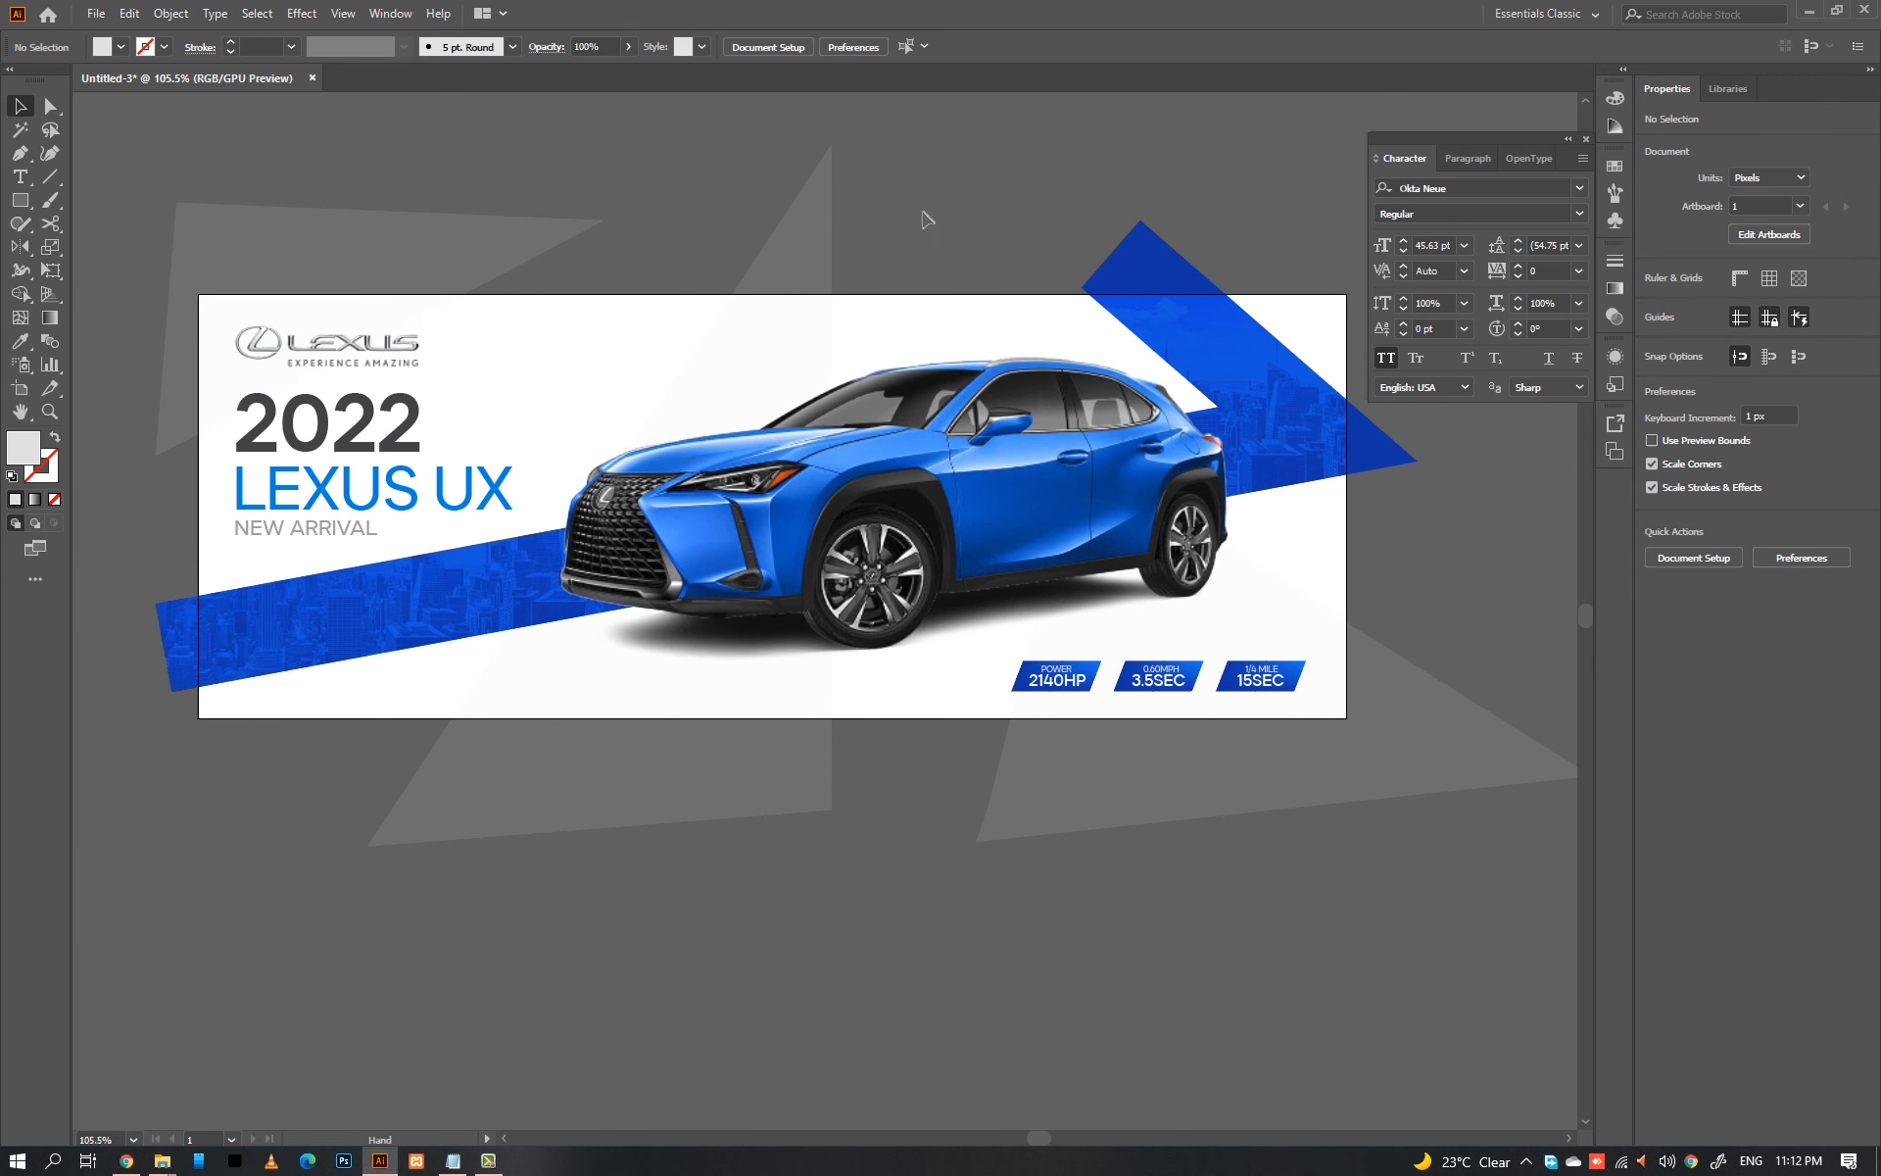
key(m)
scroll(1132, 355, down, 1)
drag(1333, 297, 244, 698)
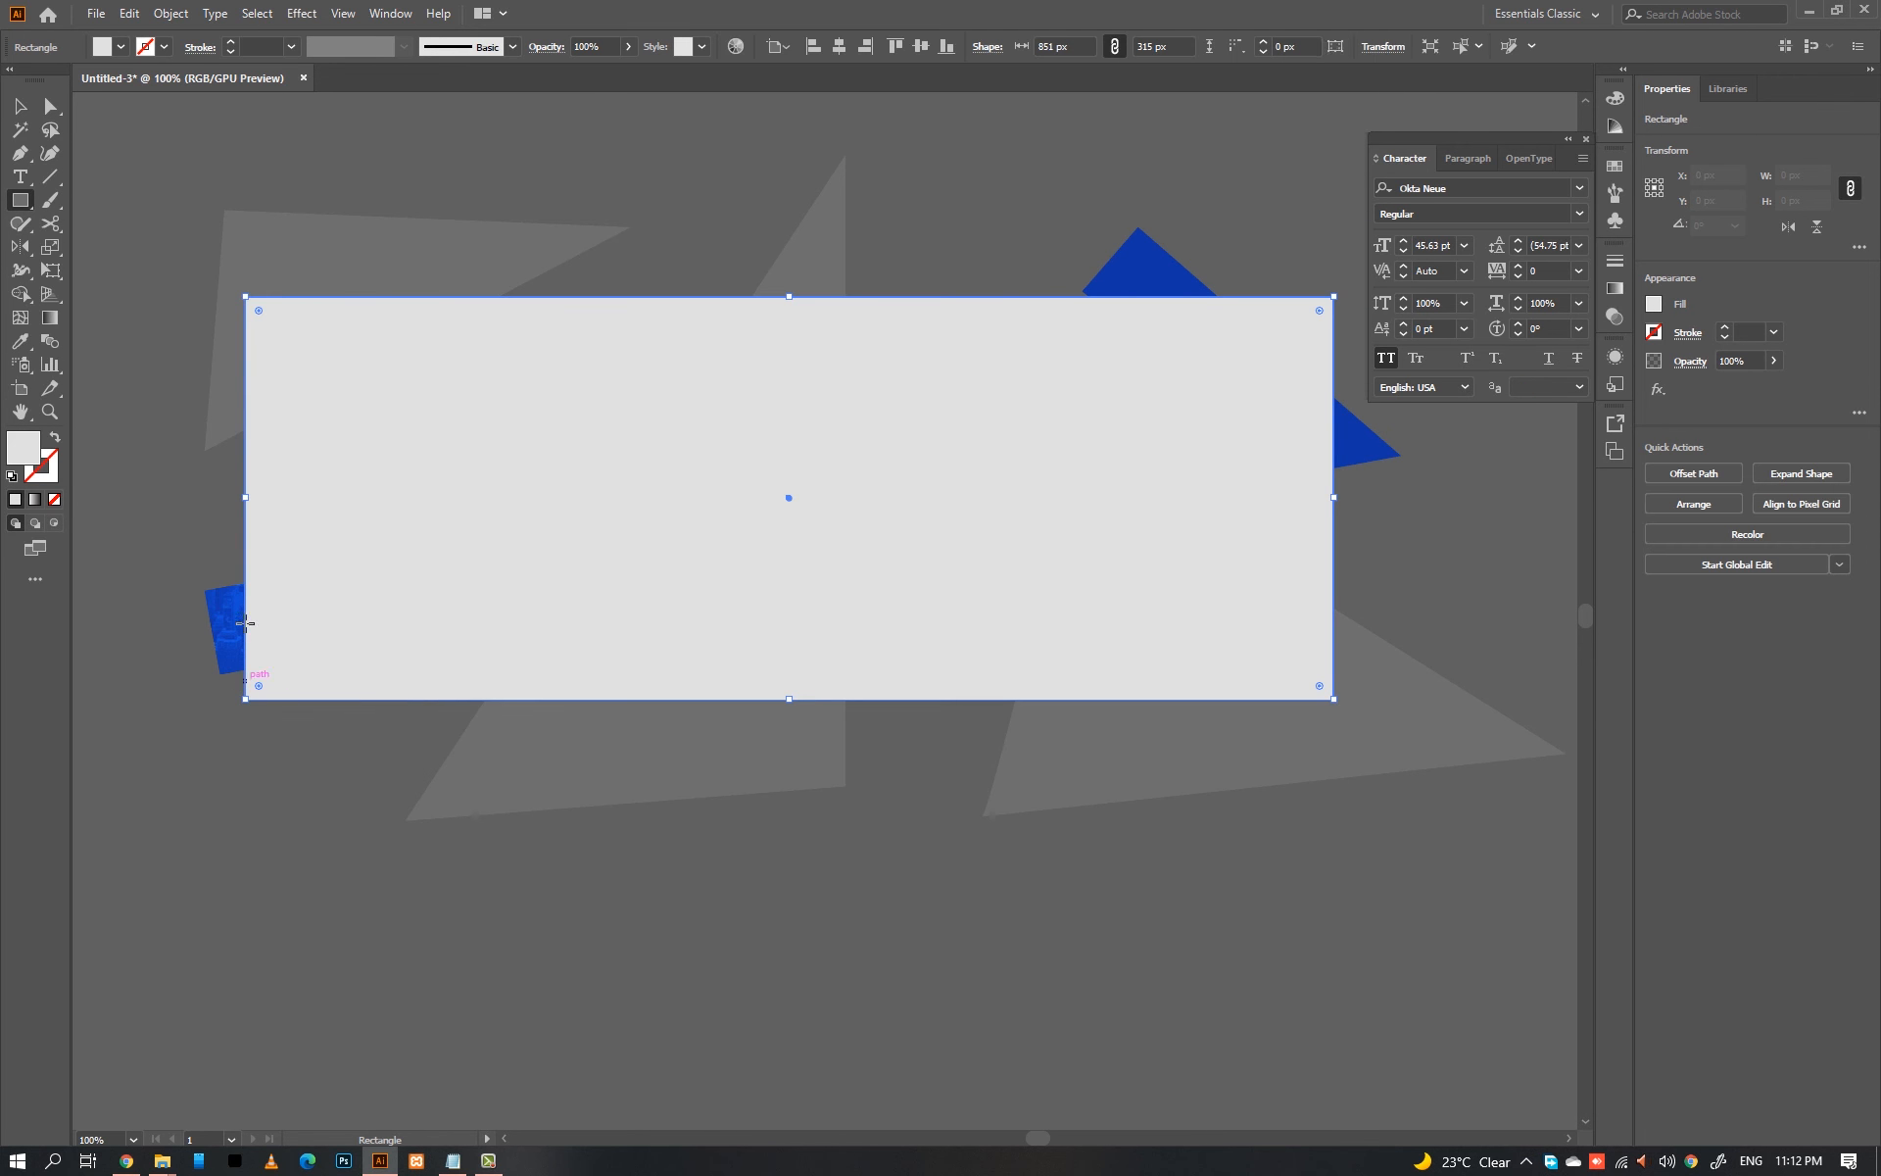
Step: Make a clipping mask from all the artwork, using the artboard-sized rectangle on top as the mask shape
key(v)
key(ctrl+a)
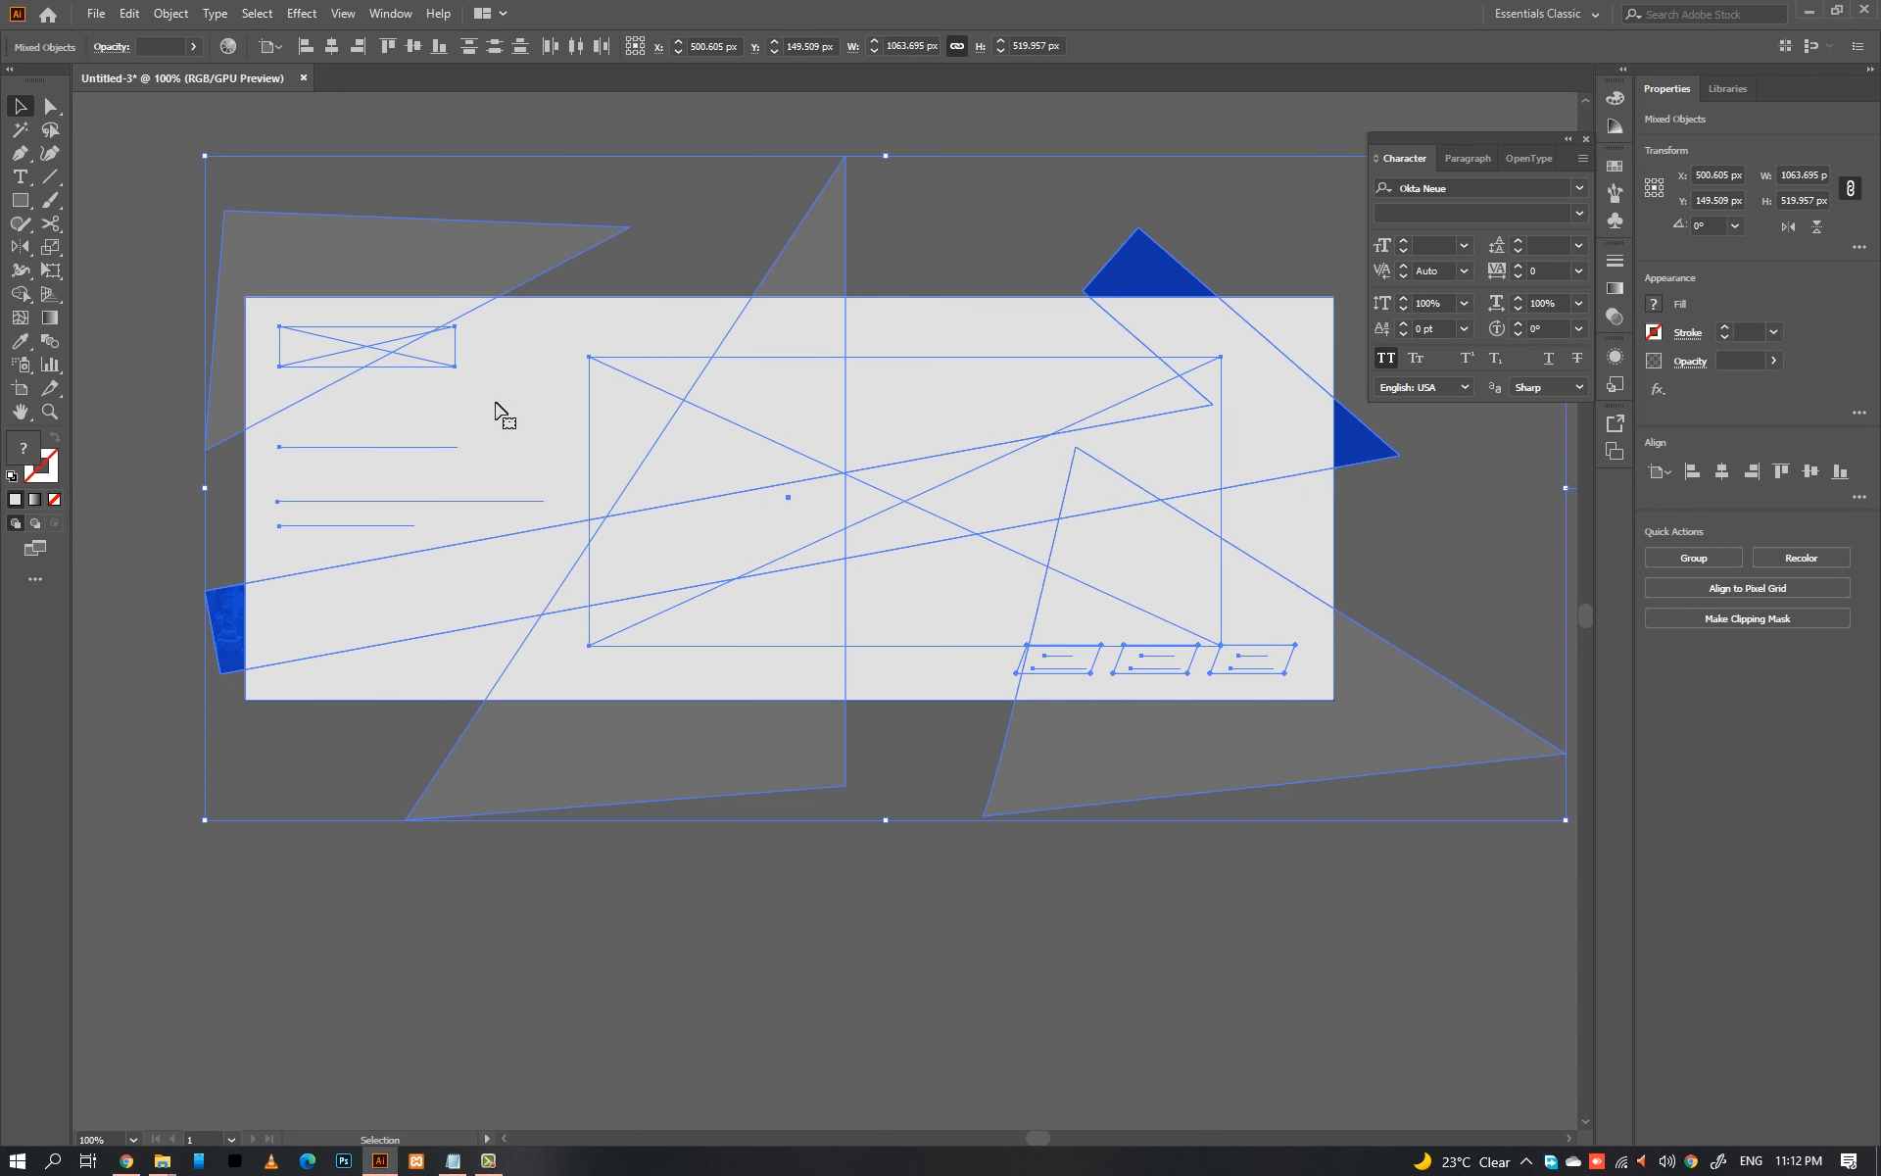
click(129, 13)
click(170, 16)
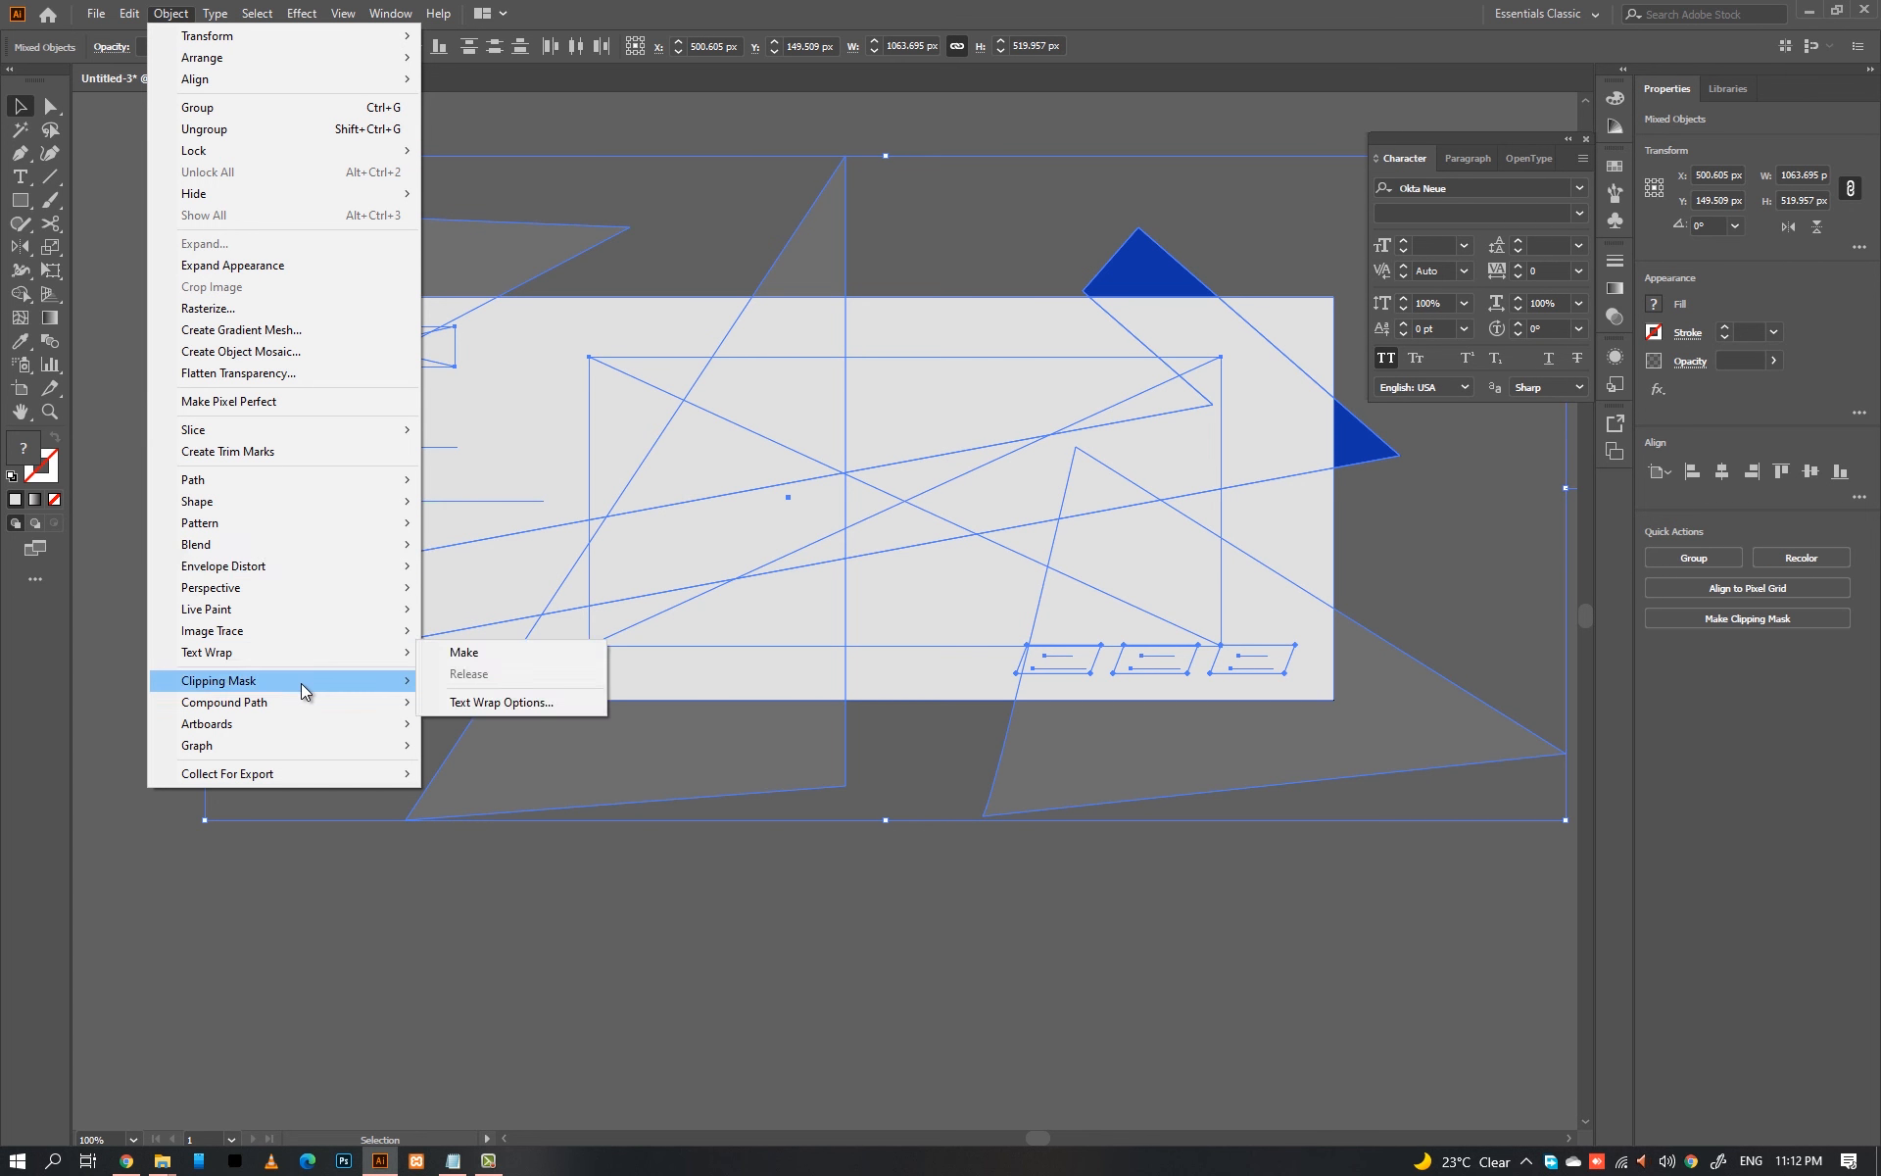
click(526, 680)
click(862, 887)
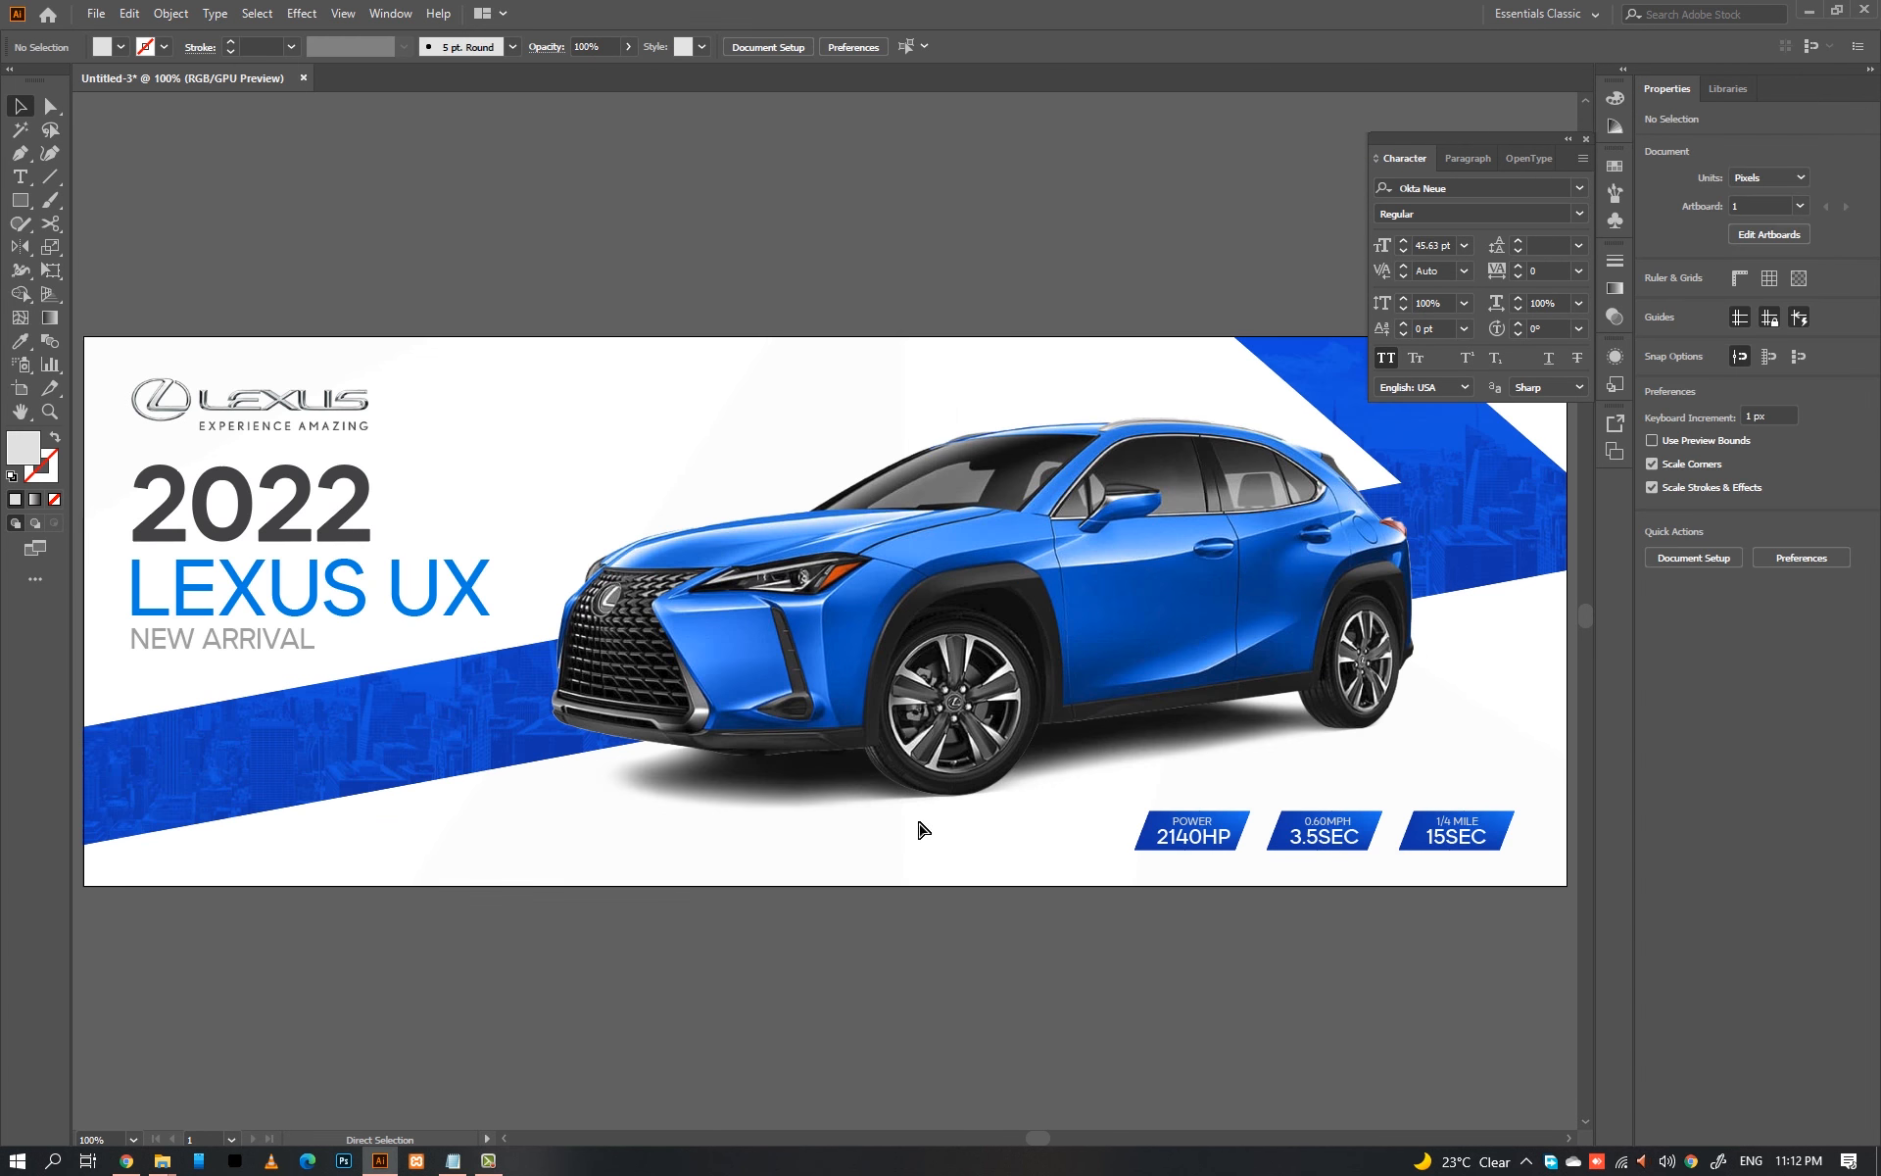